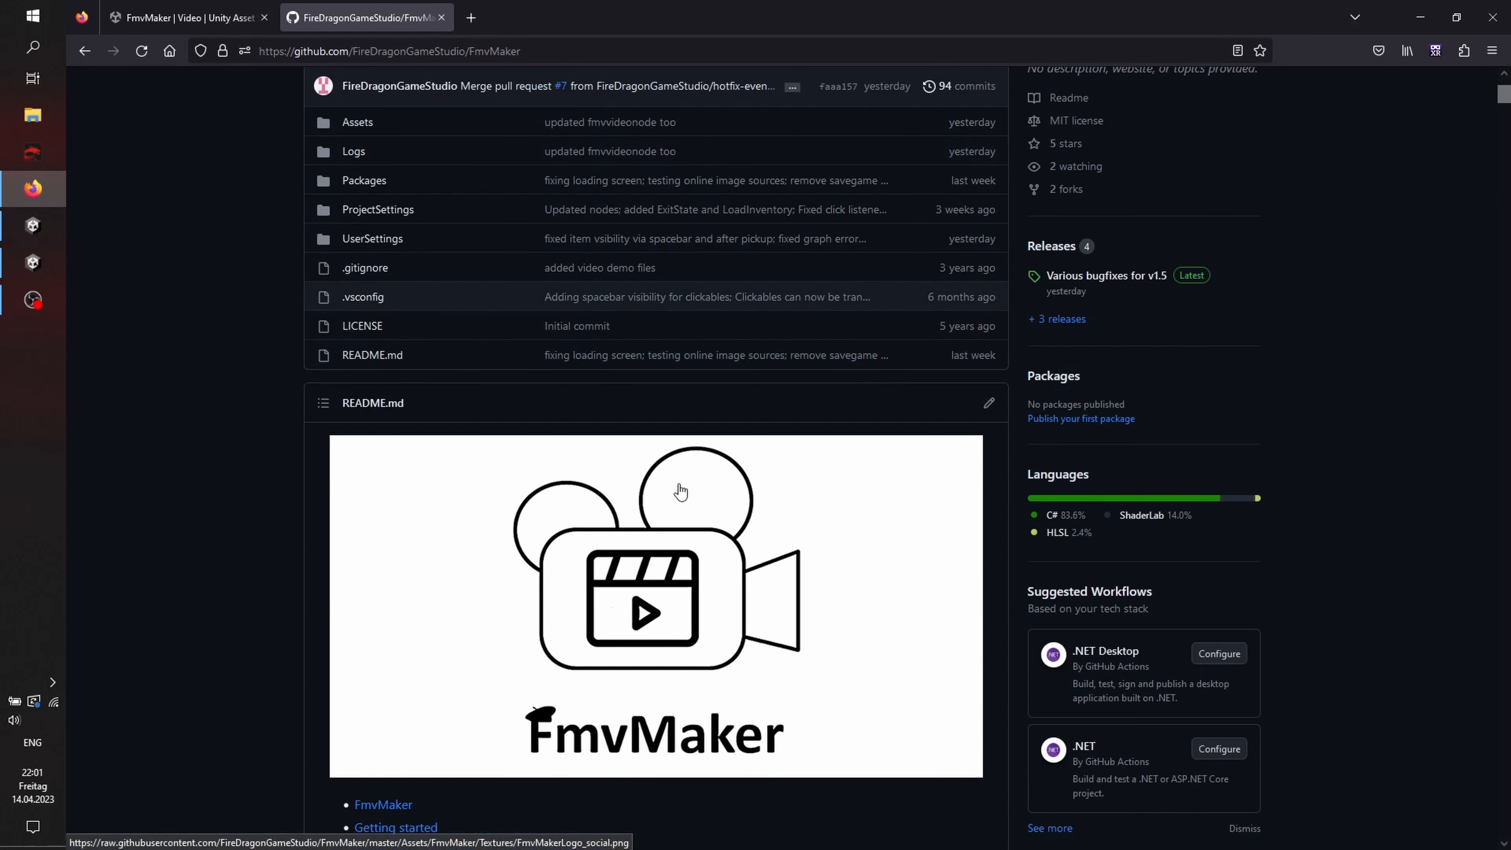
Step: Read through the FmvMaker repository's README on GitHub and check its Issues page before returning to the code overview
scroll(666, 497, "down", 6)
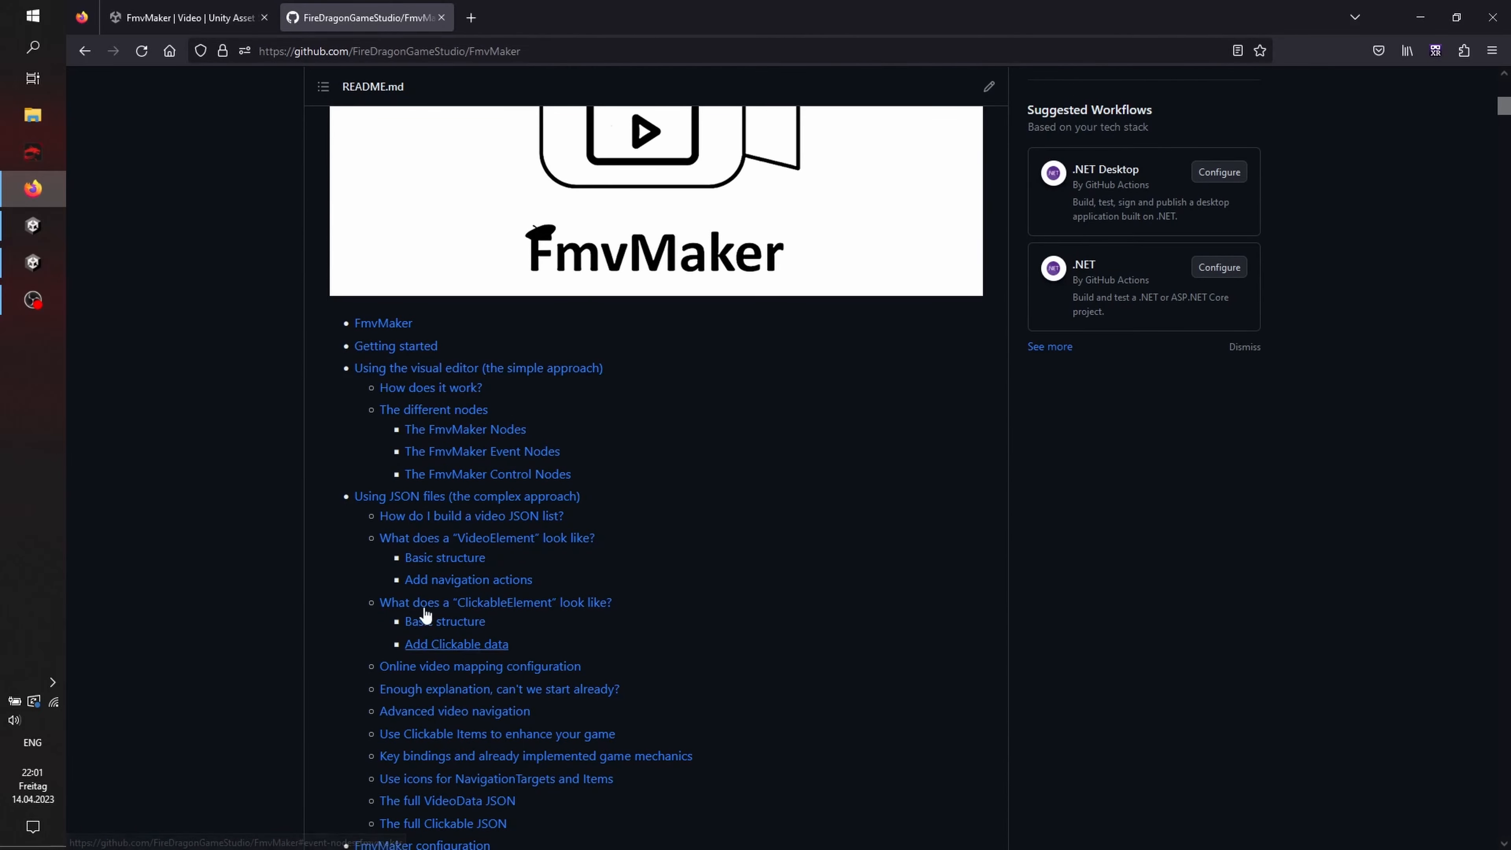
scroll(595, 418, "down", 1)
scroll(594, 414, "down", 14)
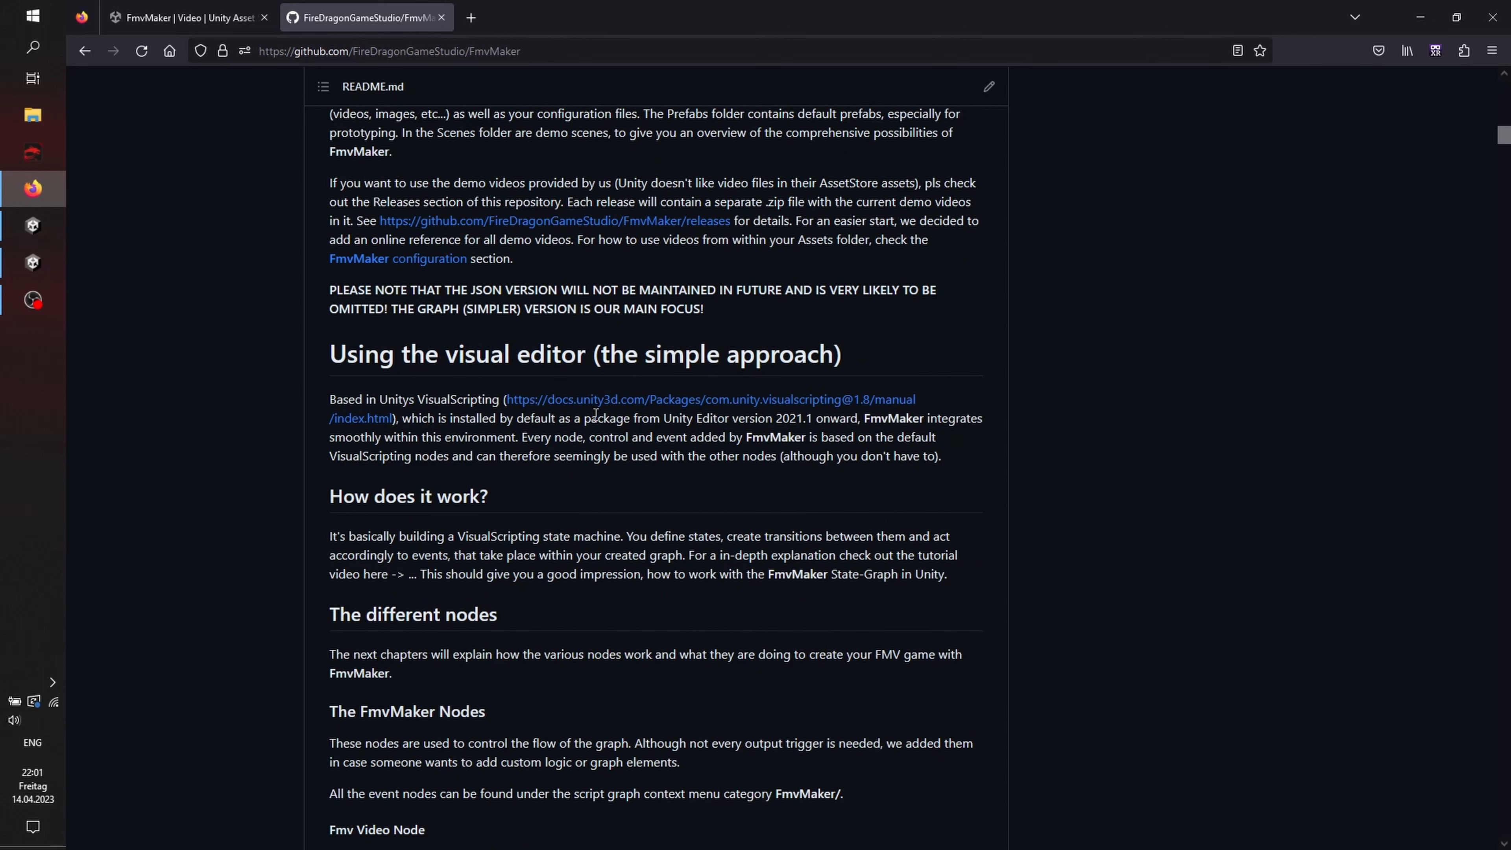
scroll(595, 413, "down", 2)
scroll(595, 413, "down", 4)
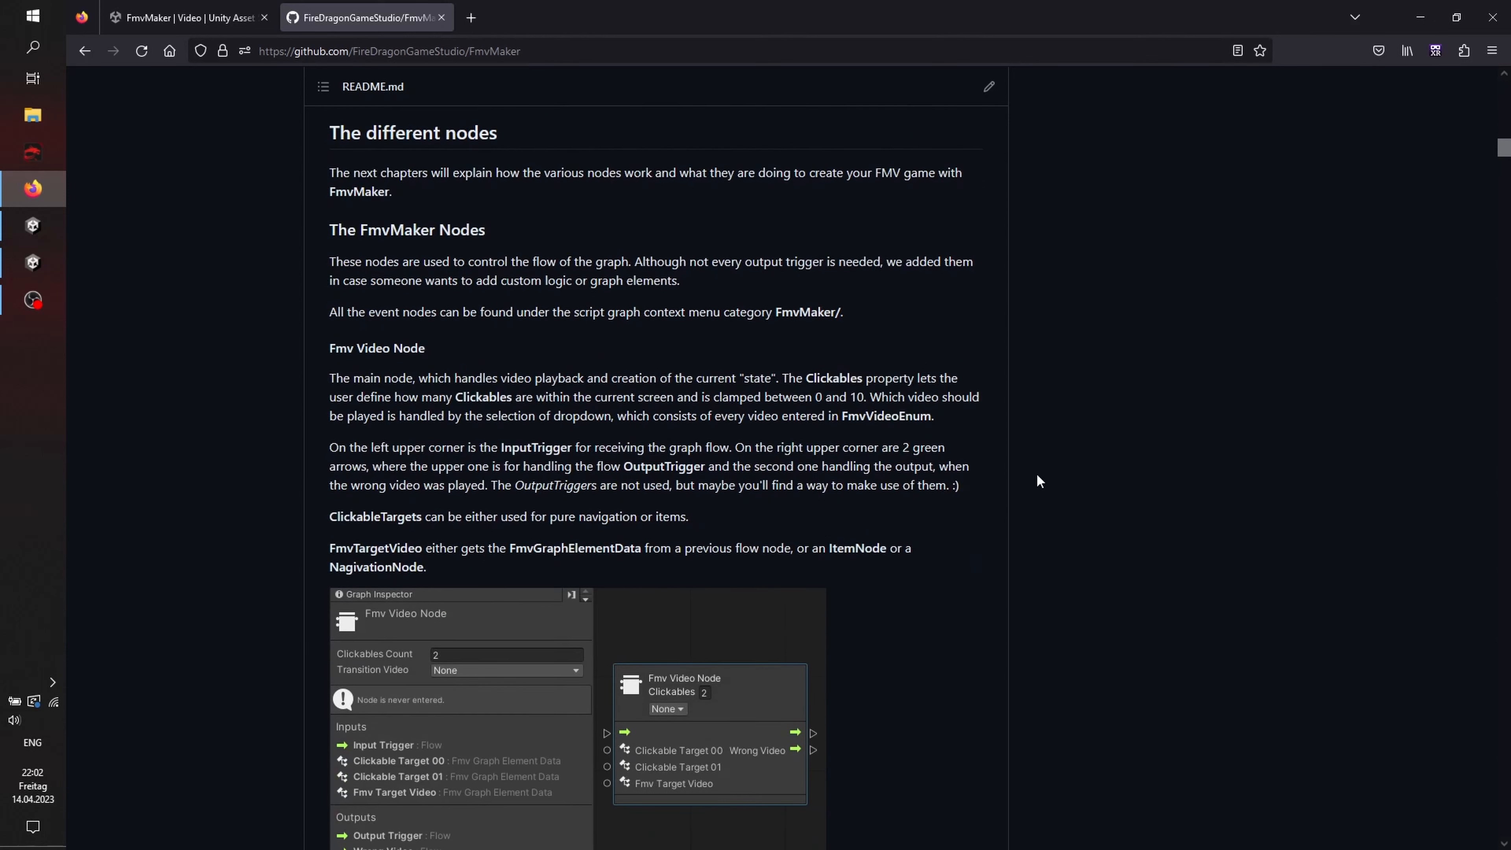
left_click_drag(1505, 147, 1505, 86)
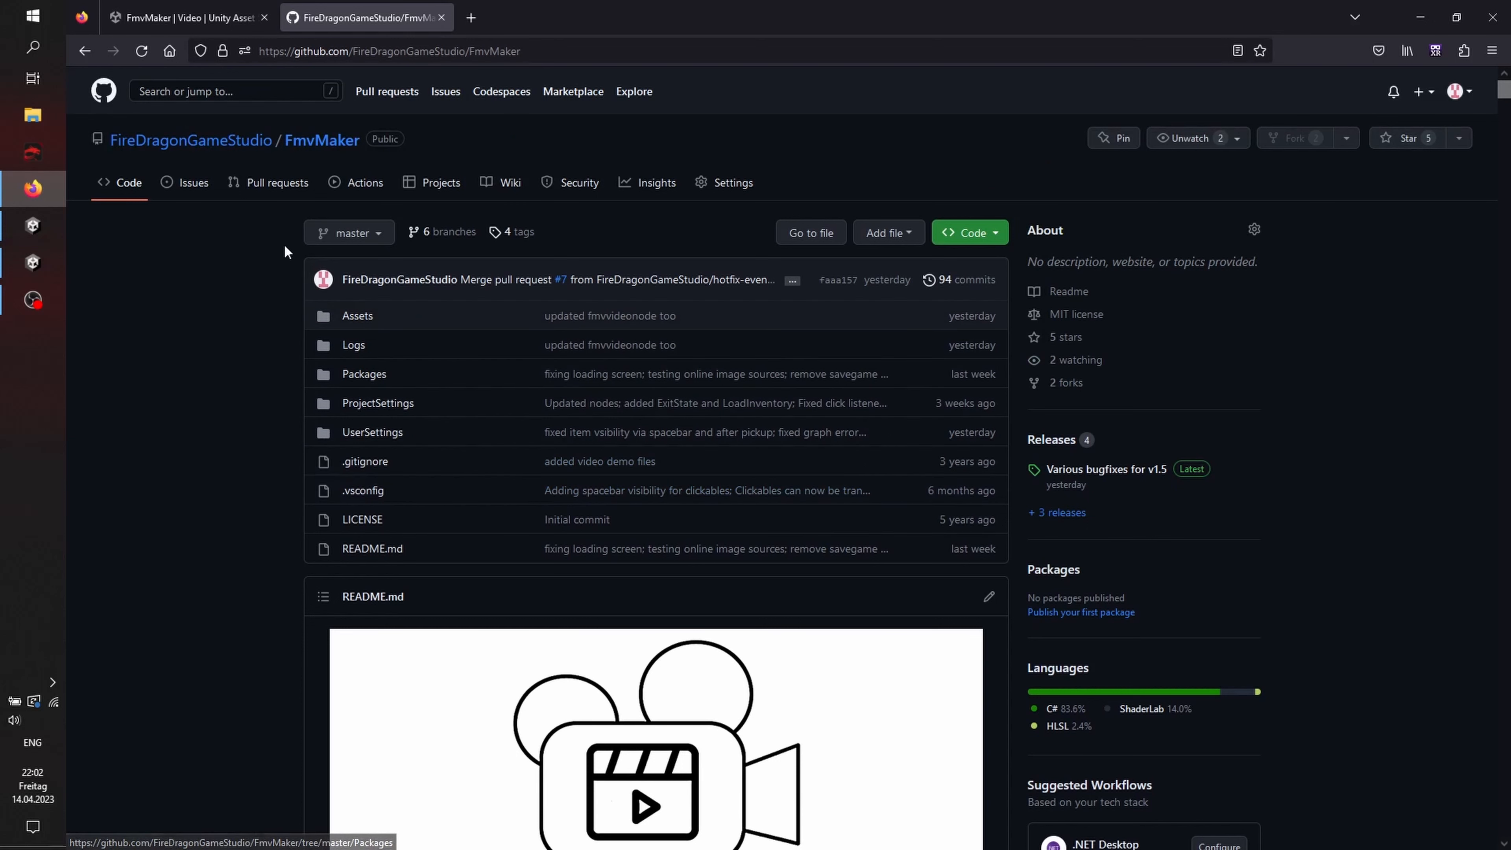
left_click(200, 185)
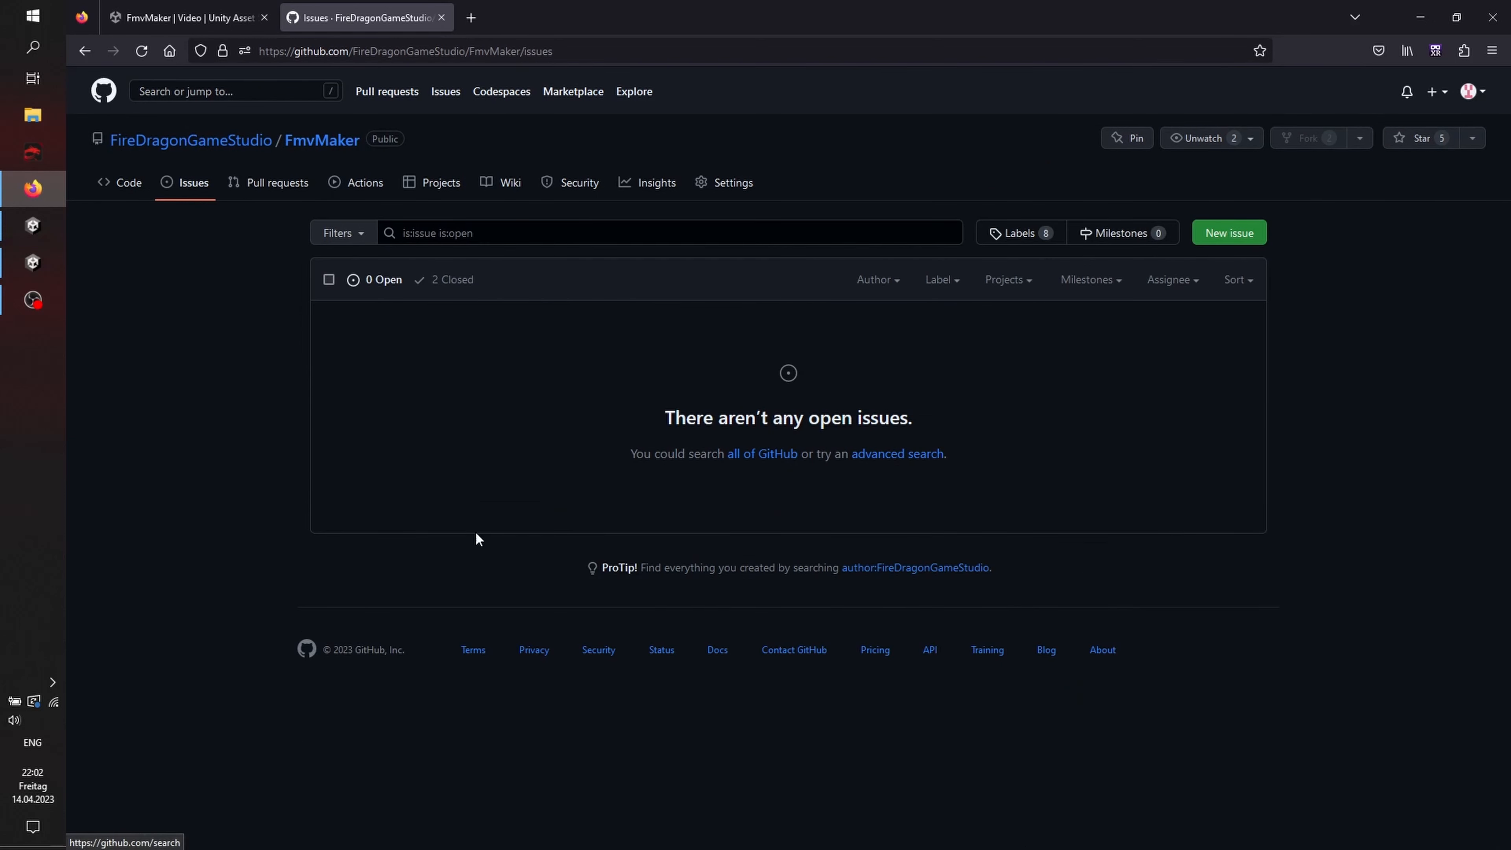
left_click(142, 188)
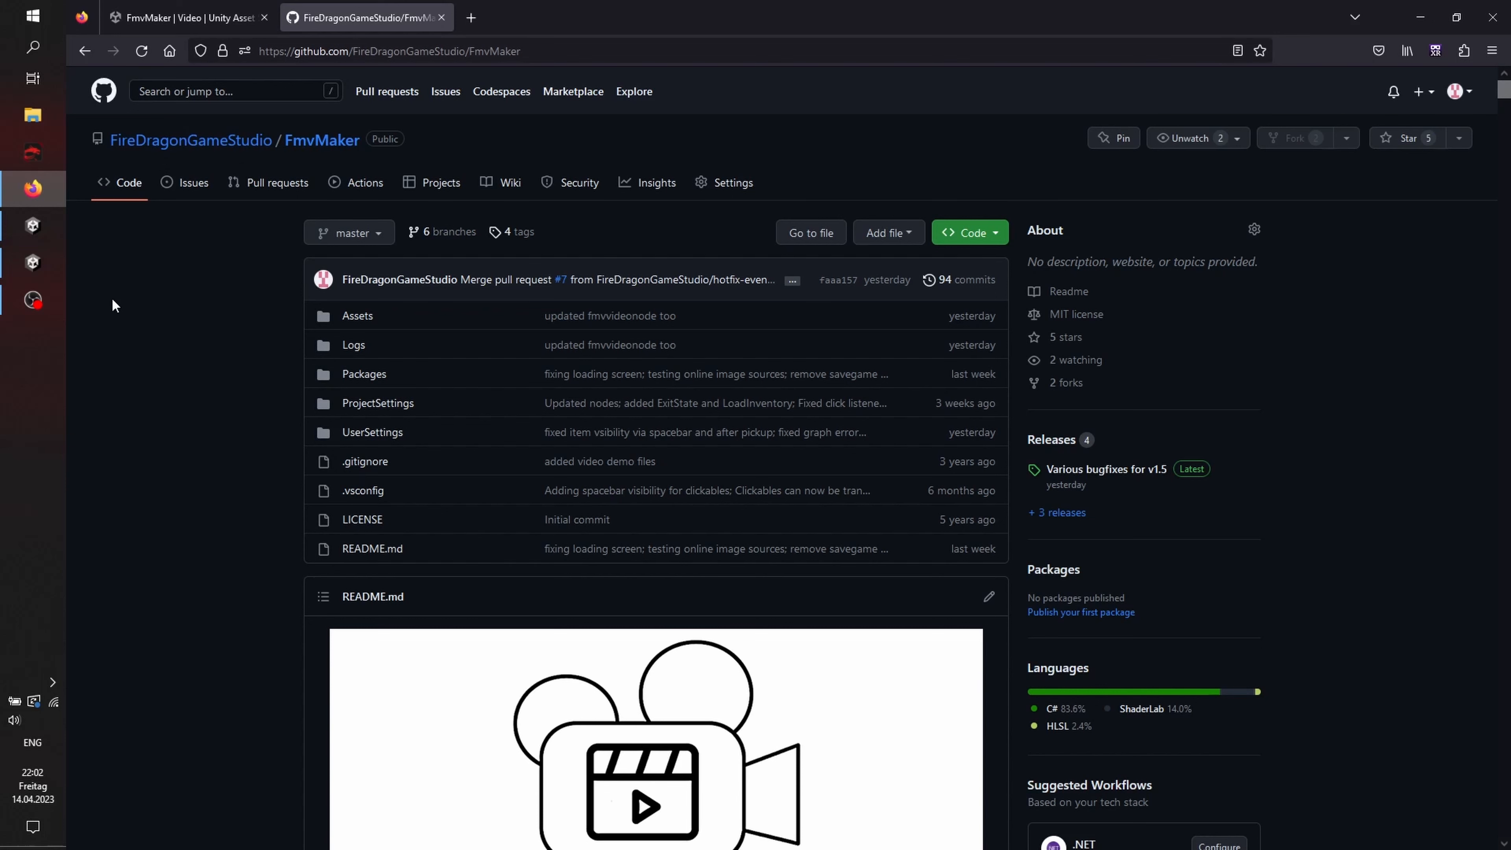
Step: From the FmvMaker Asset Store page in the browser, open the asset in the Unity Editor and allow the link
left_click(40, 263)
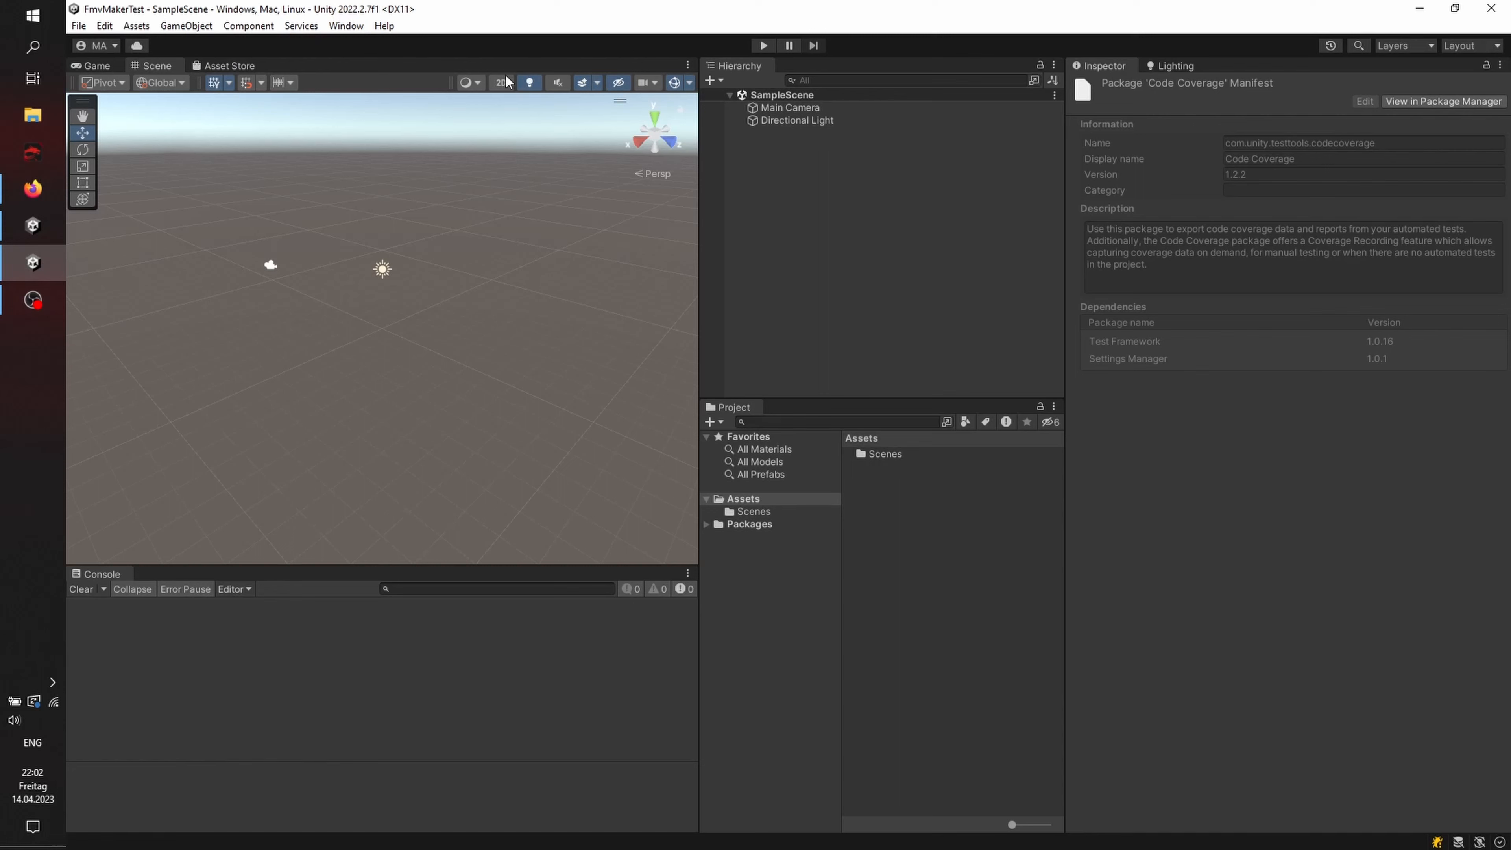
left_click(879, 262)
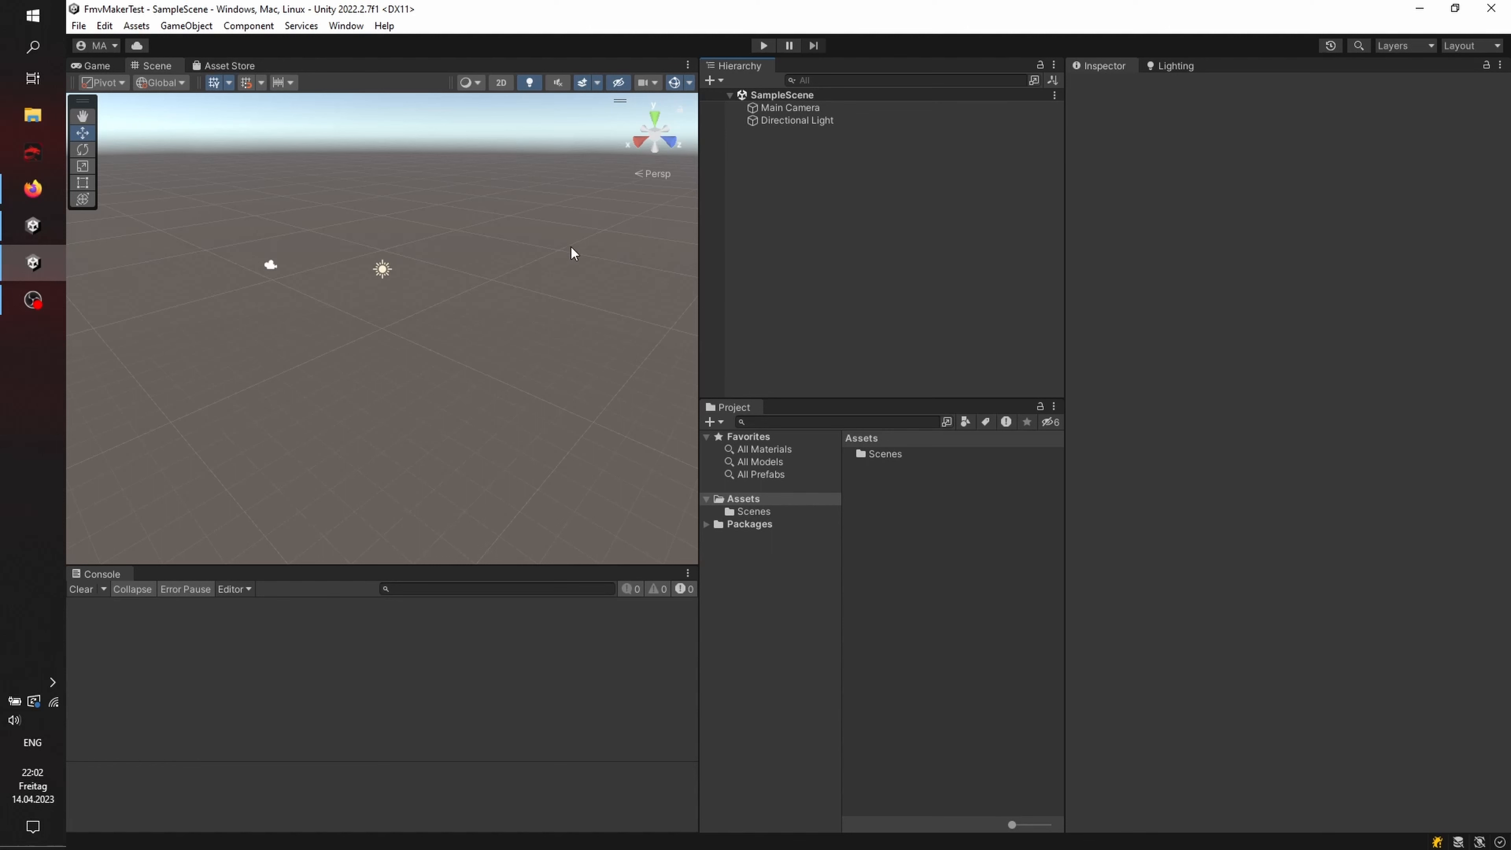
left_click(46, 190)
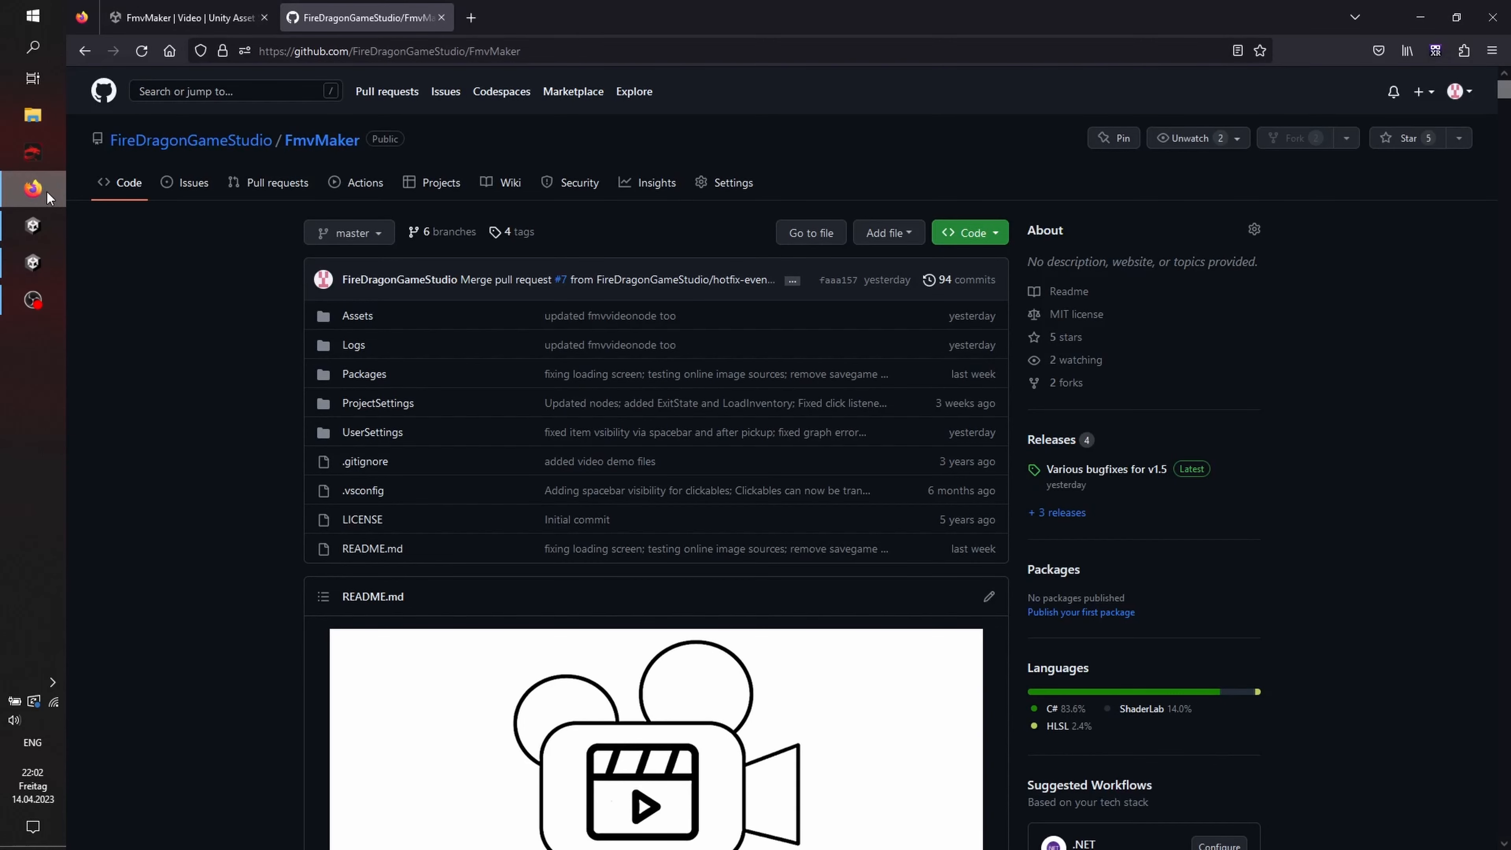
left_click(185, 23)
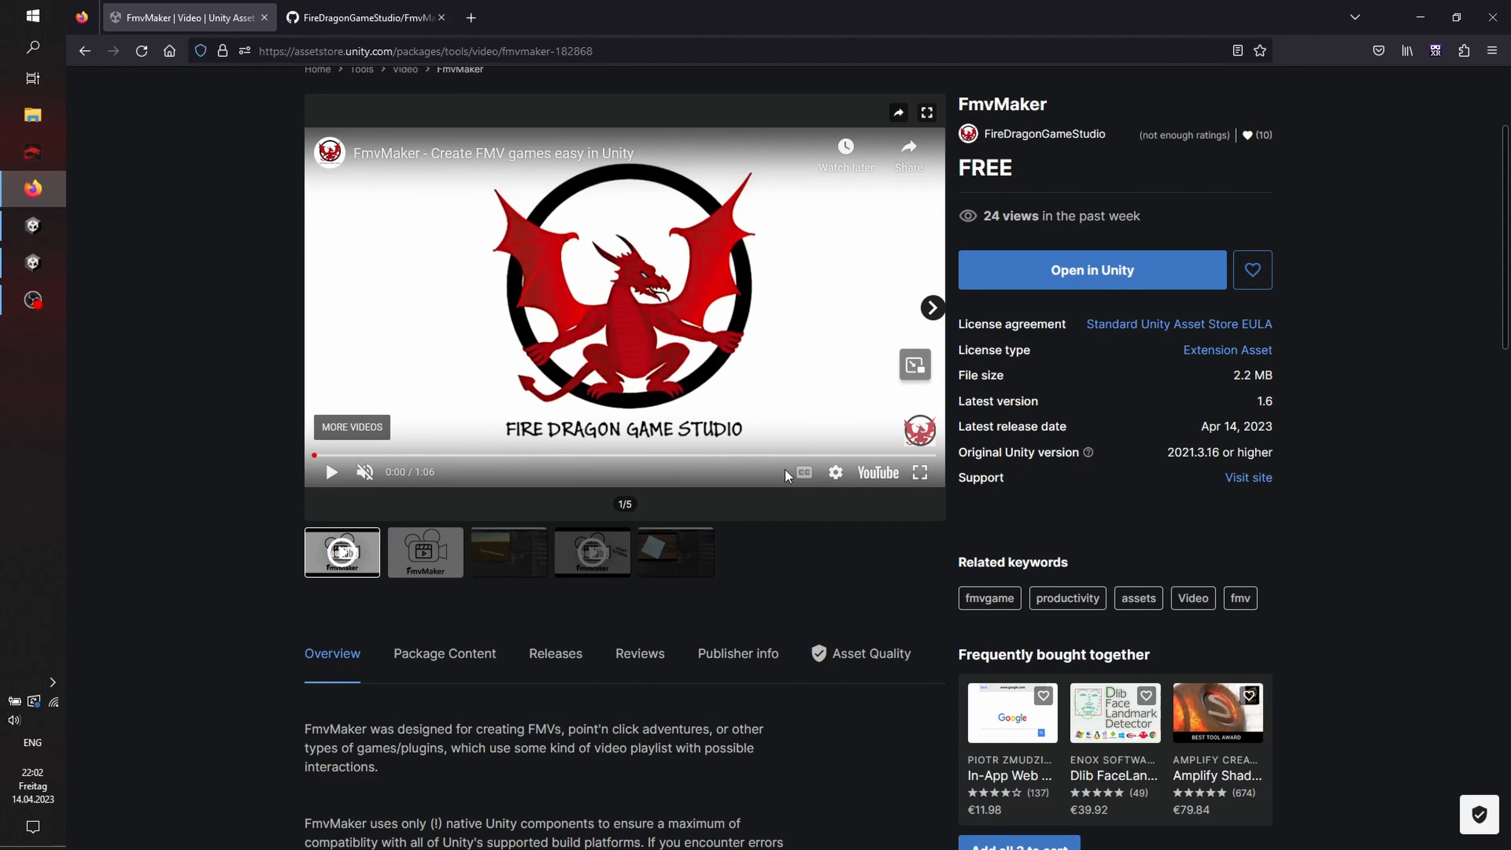
left_click_drag(1270, 394, 1273, 399)
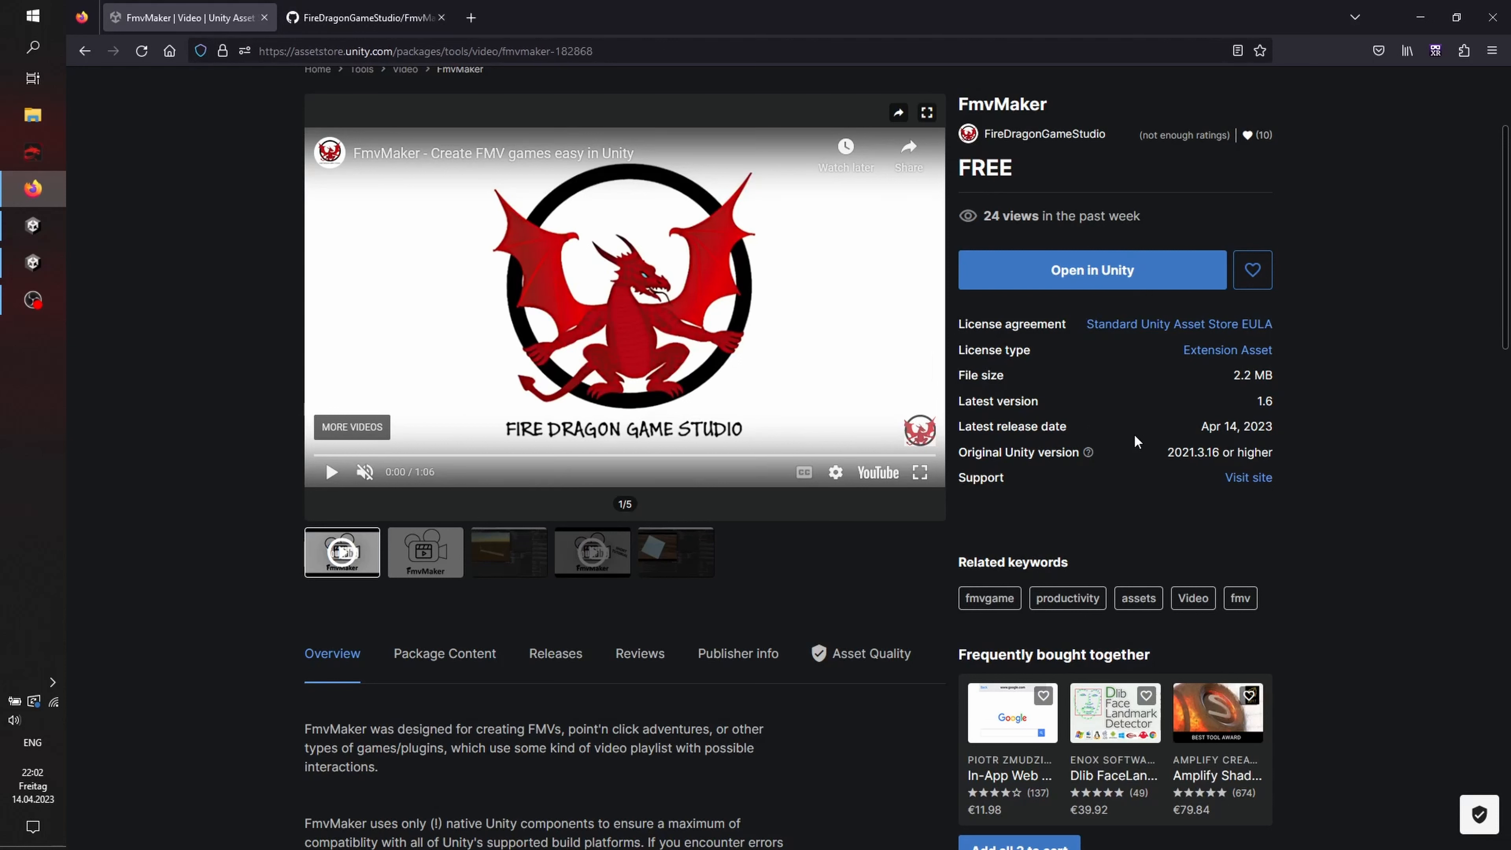
left_click(1071, 271)
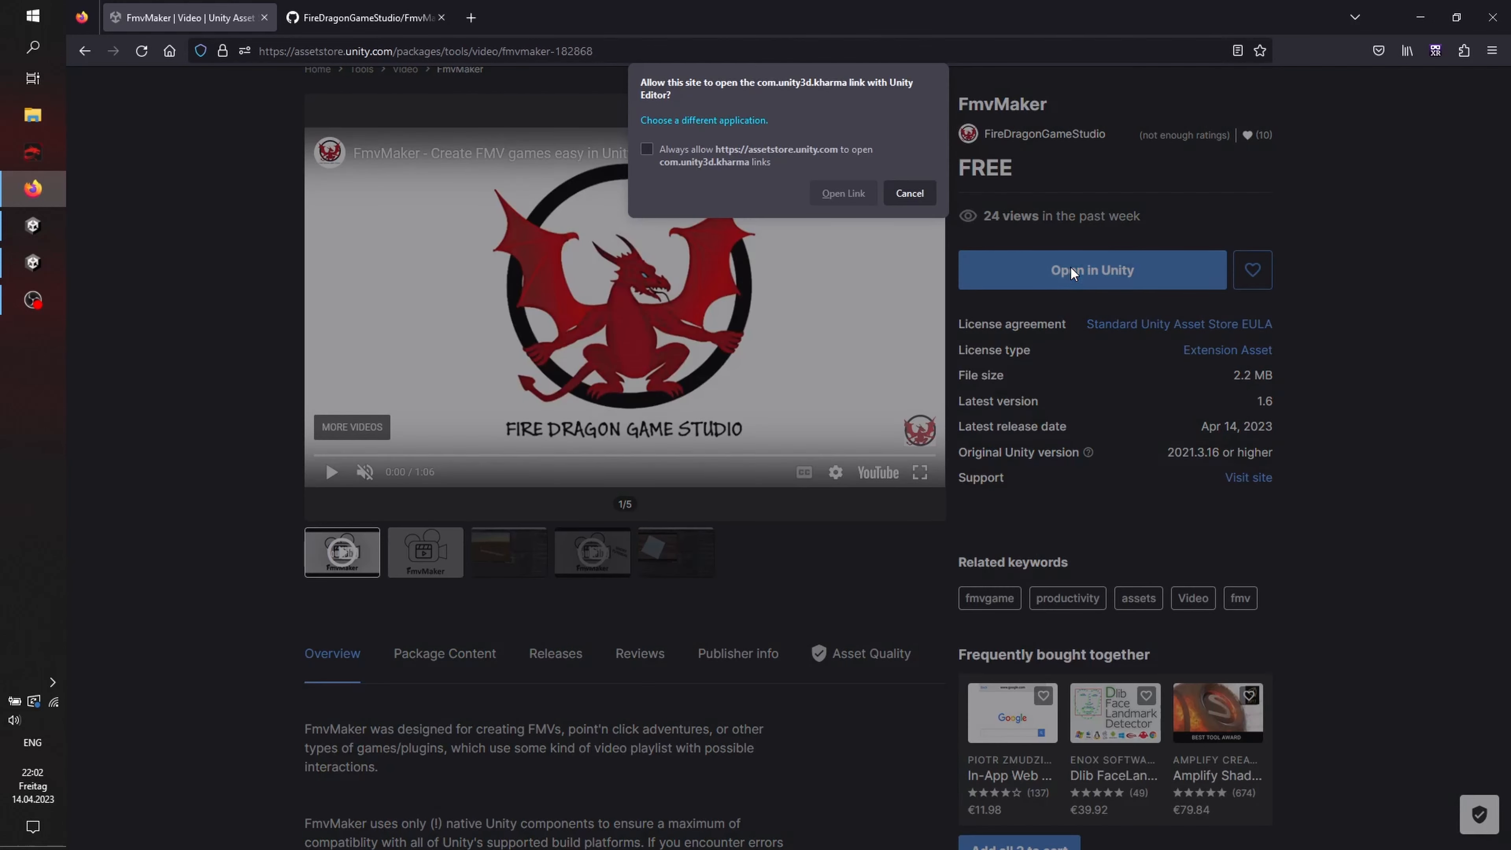
left_click(843, 193)
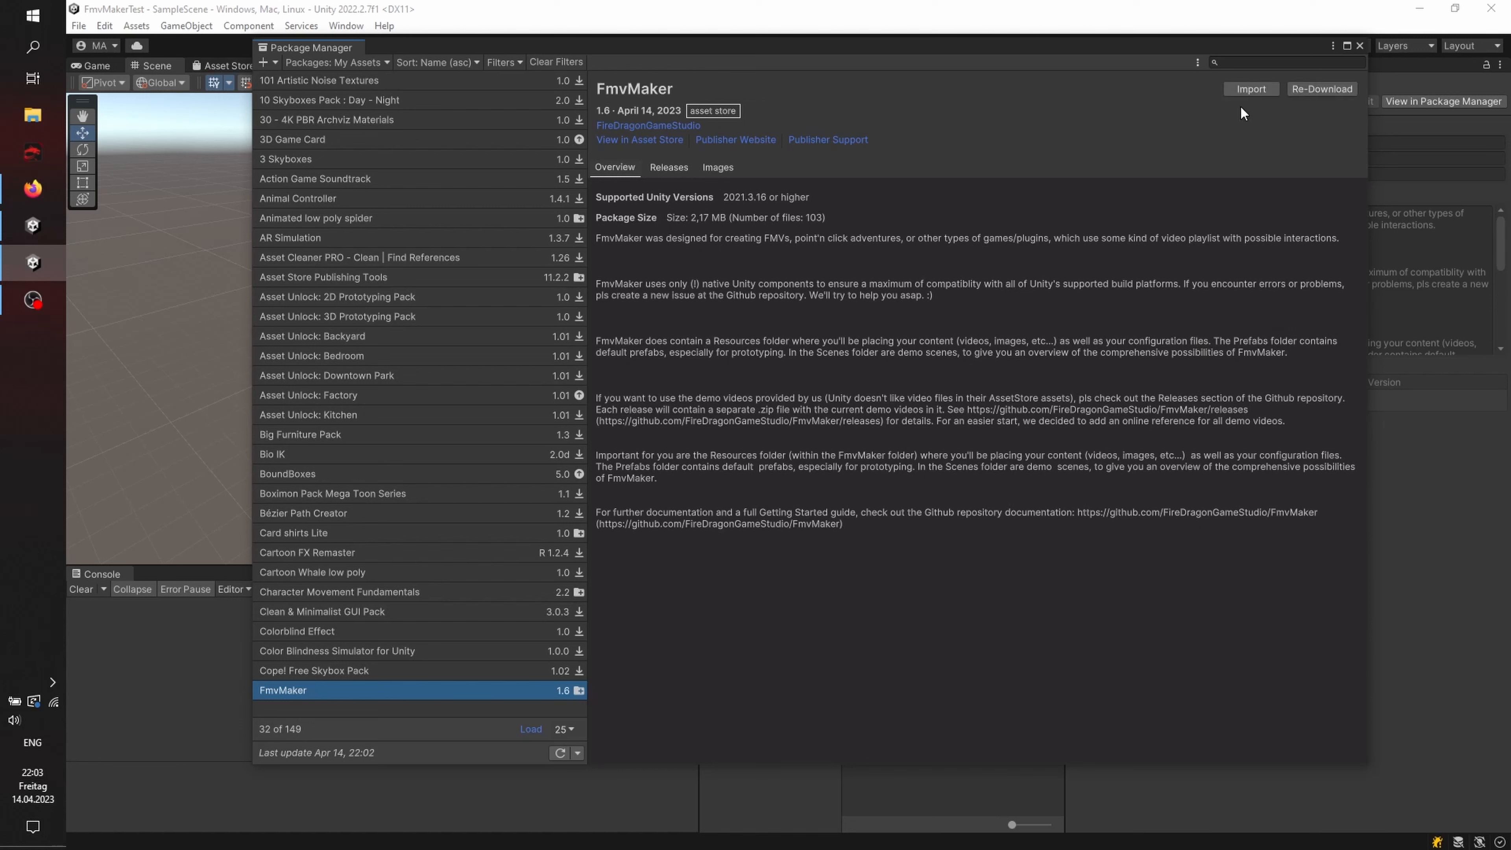
Step: Import the complete FmvMaker 1.6 package with its Package Manager dependencies and close the Package Manager
left_click(1246, 89)
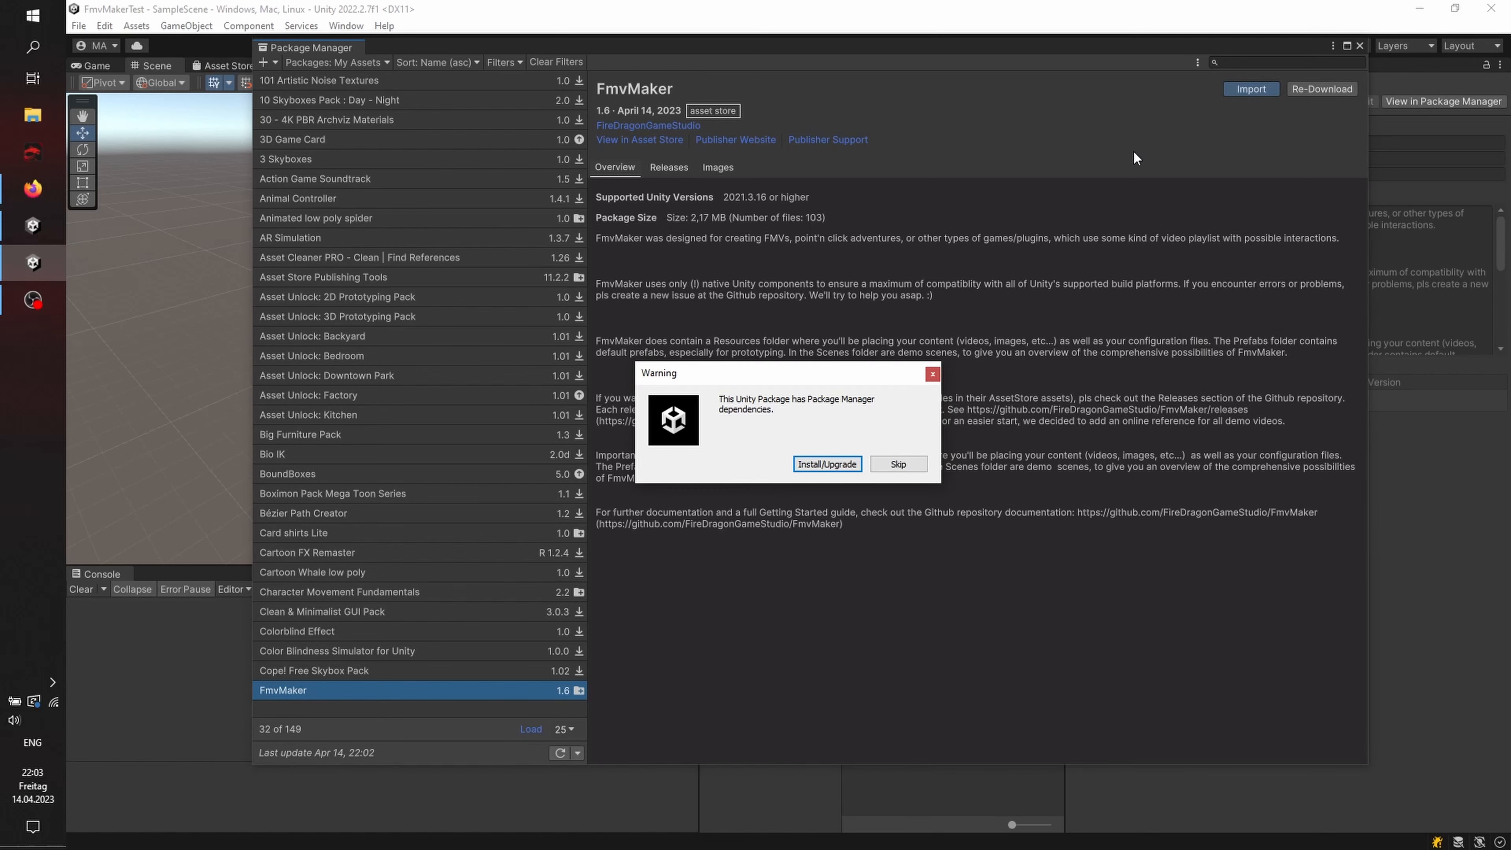
left_click(826, 464)
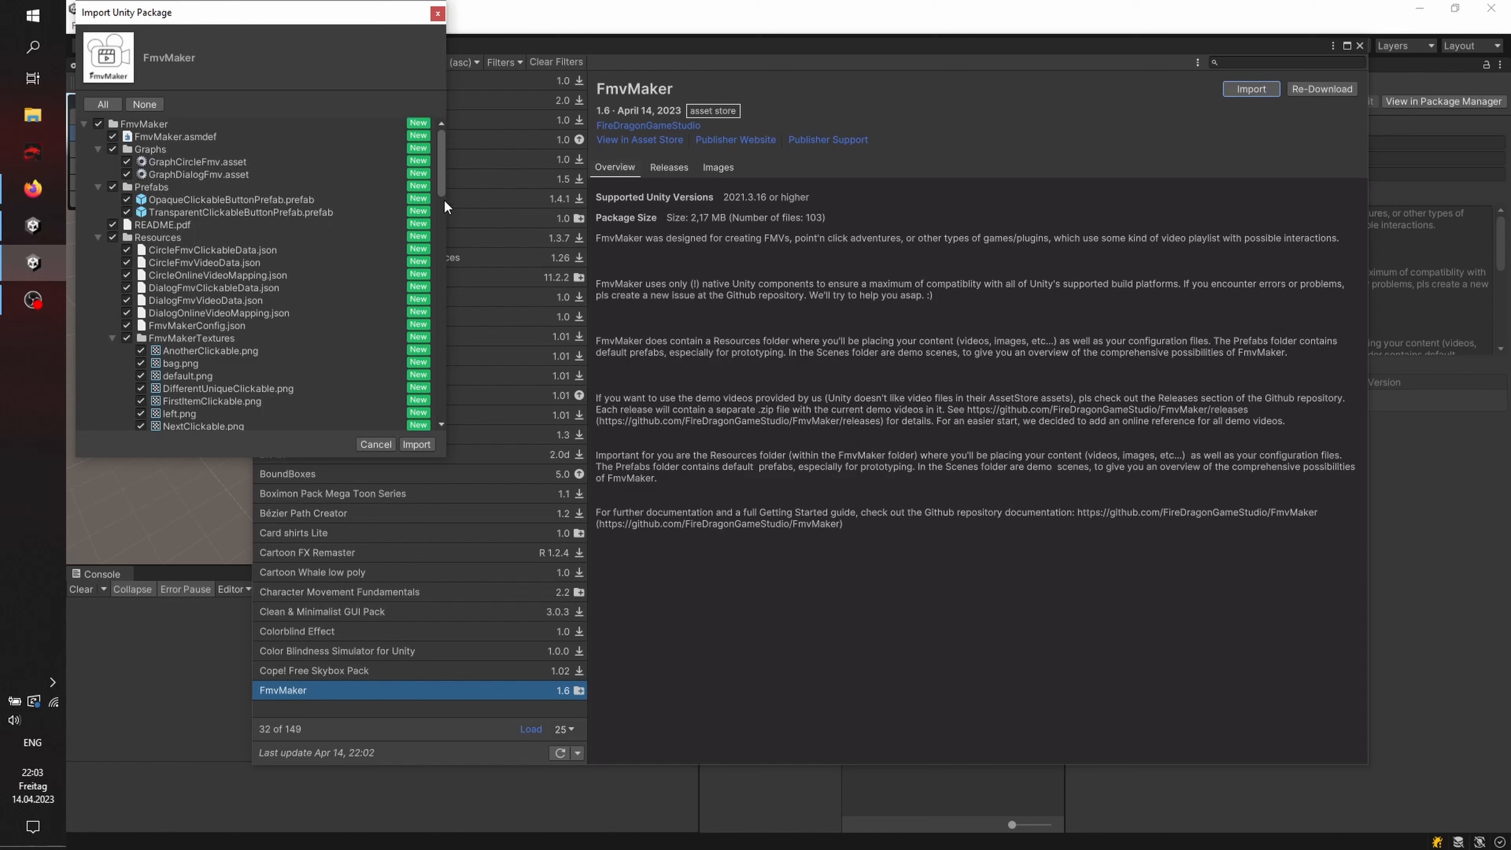
scroll(416, 268, "down", 10)
scroll(383, 395, "up", 10)
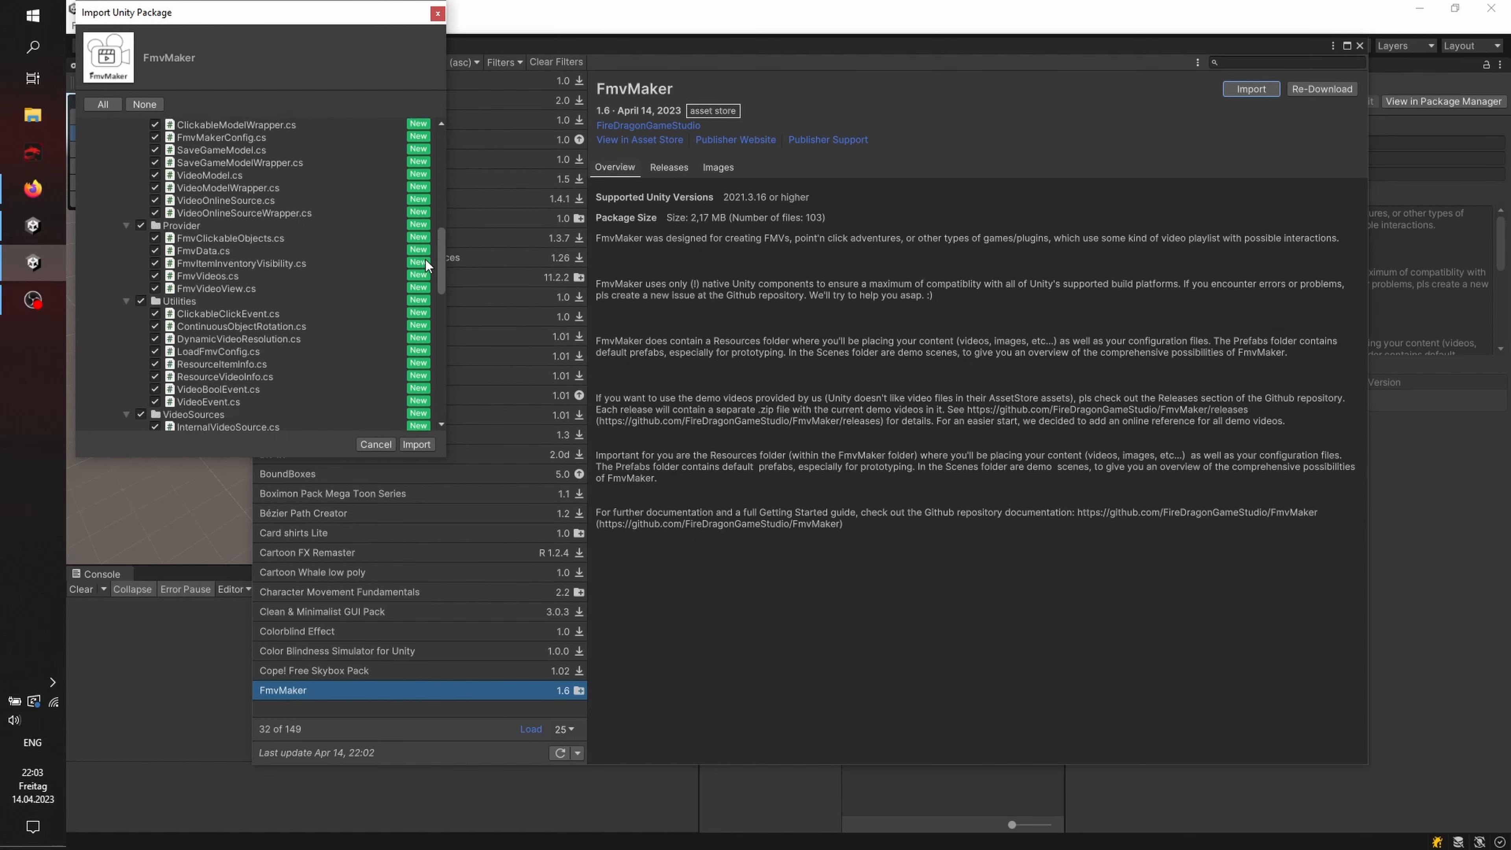
left_click(417, 444)
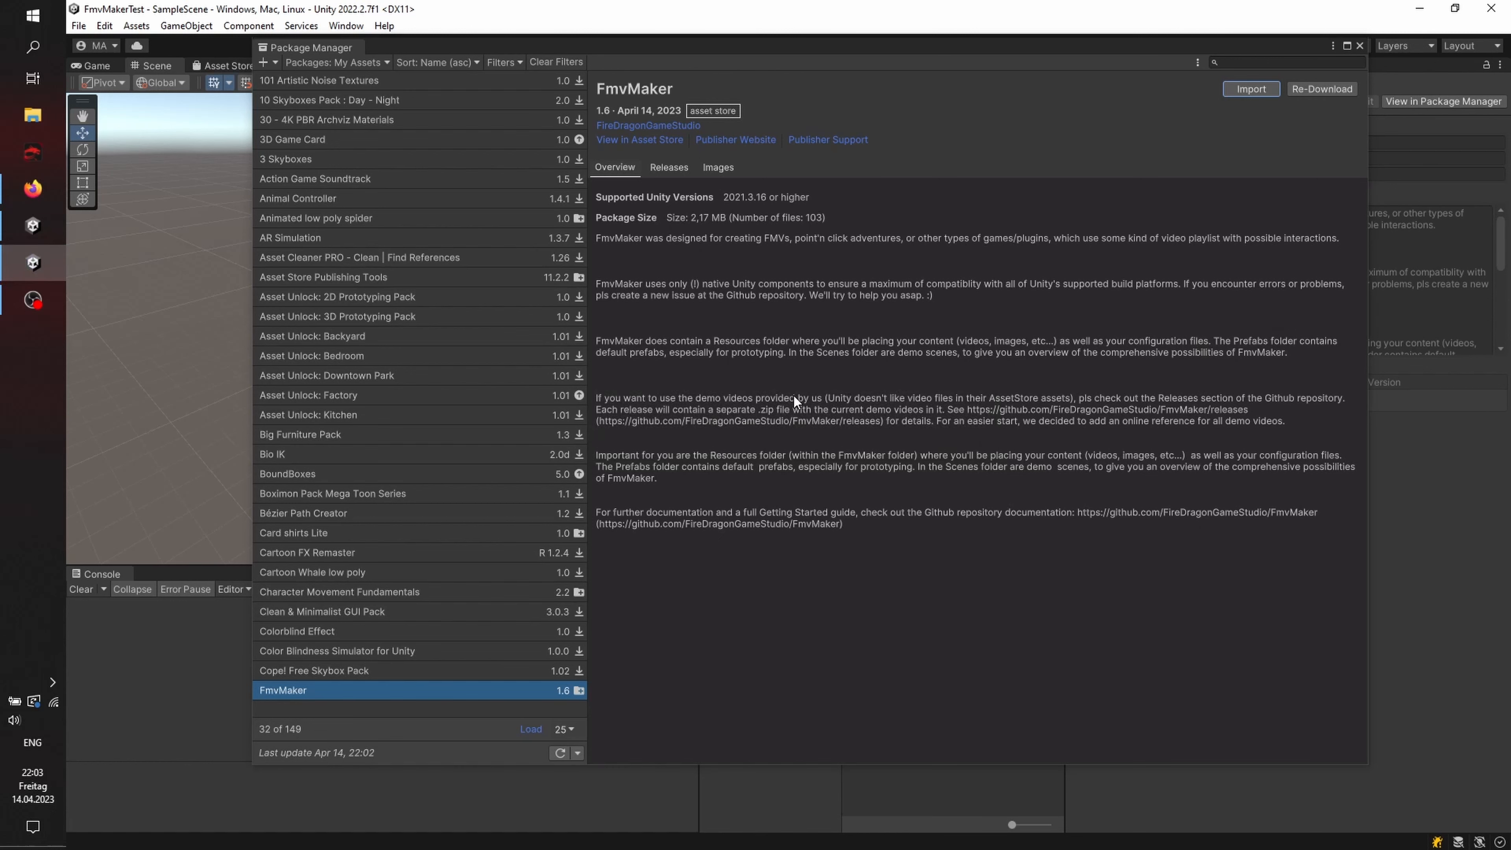
left_click(1359, 45)
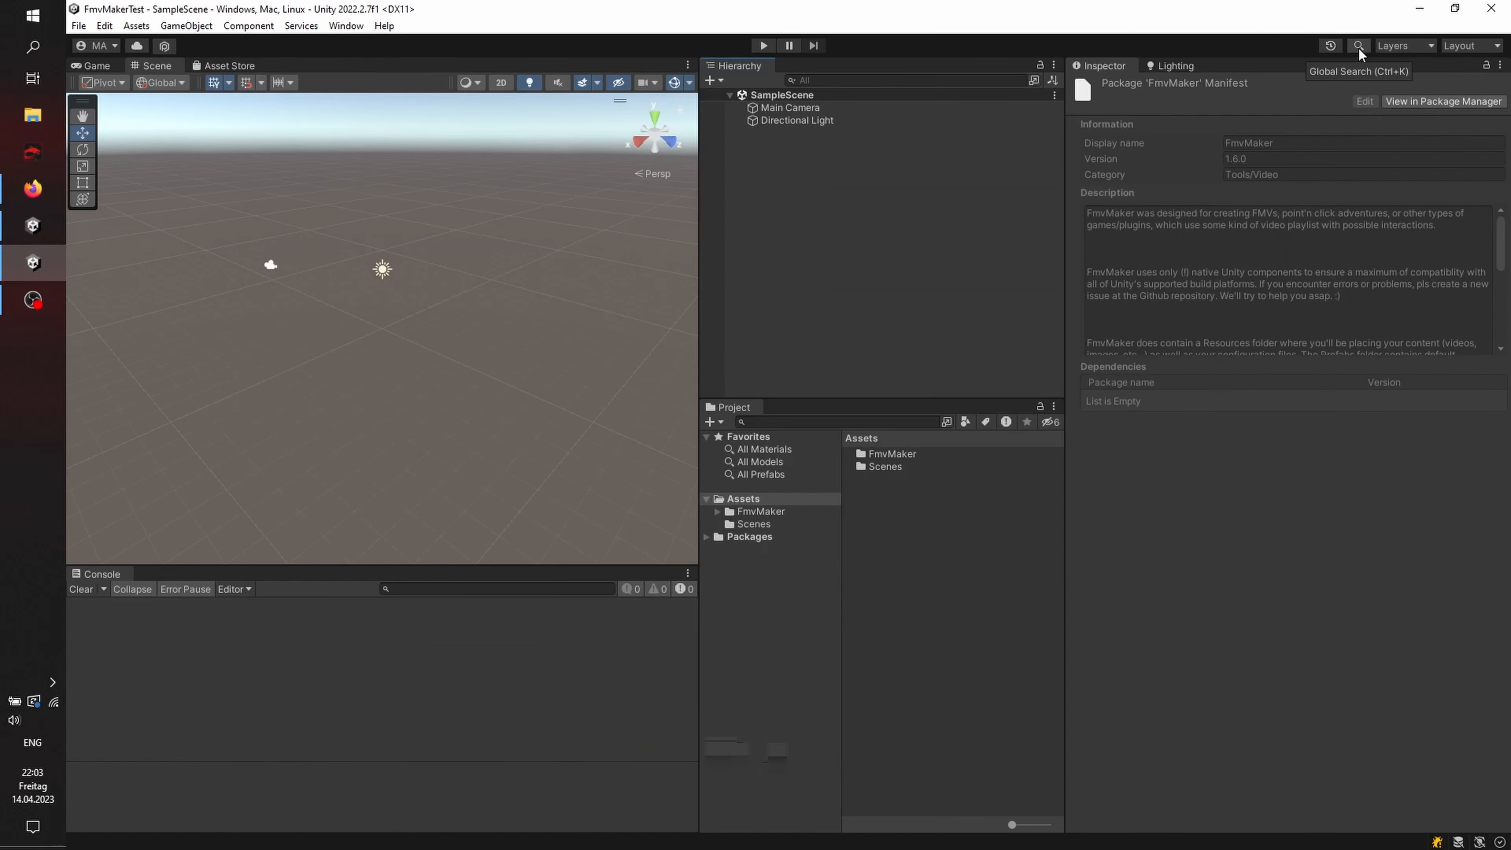
Step: Open the GraphCircleFmv scene from the FmvMaker package's Scenes folder
left_click(714, 511)
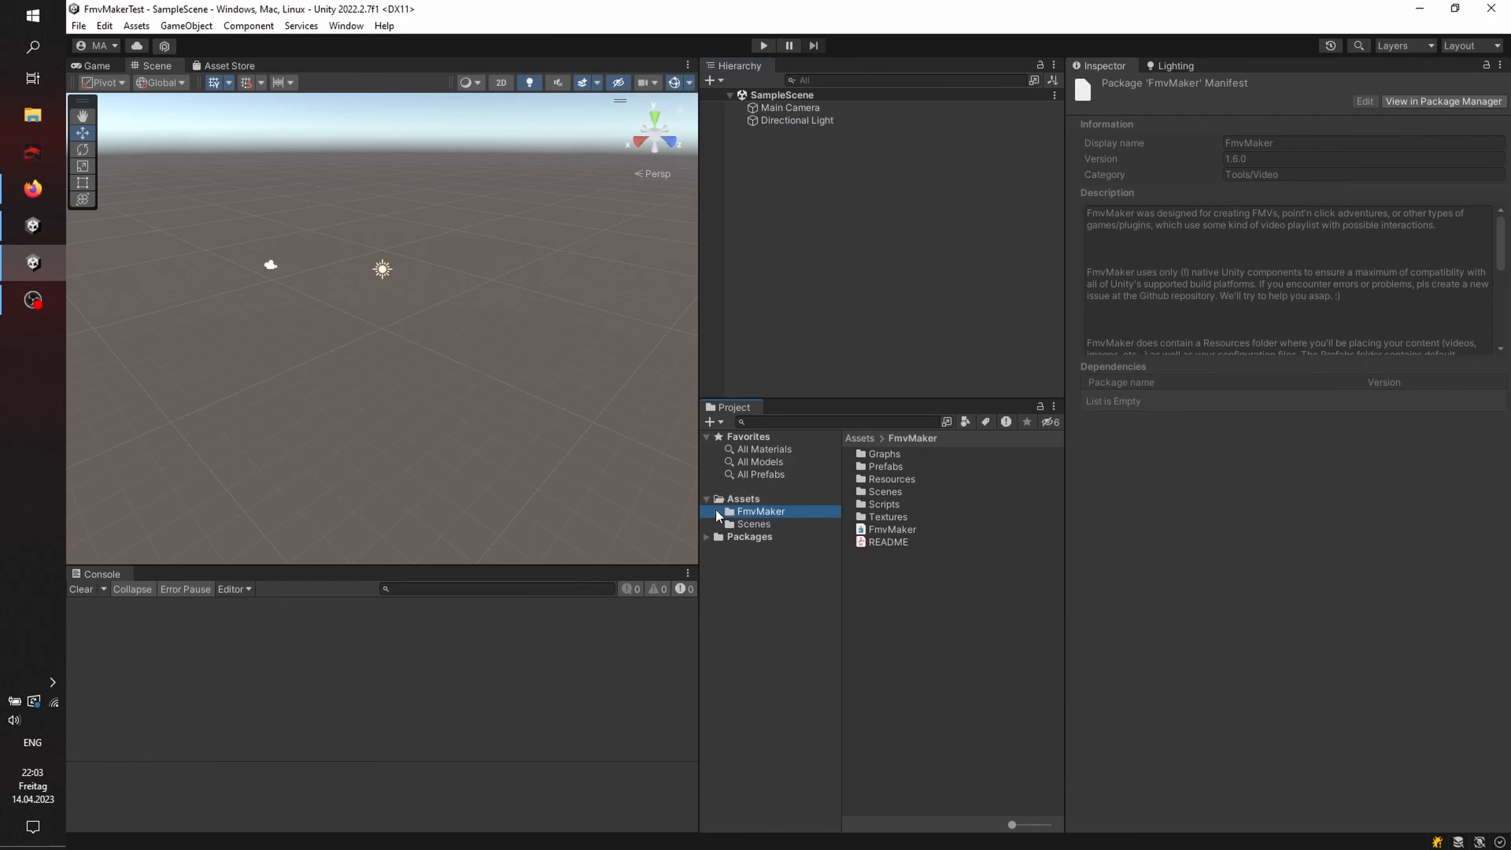
left_click(718, 511)
left_click(772, 561)
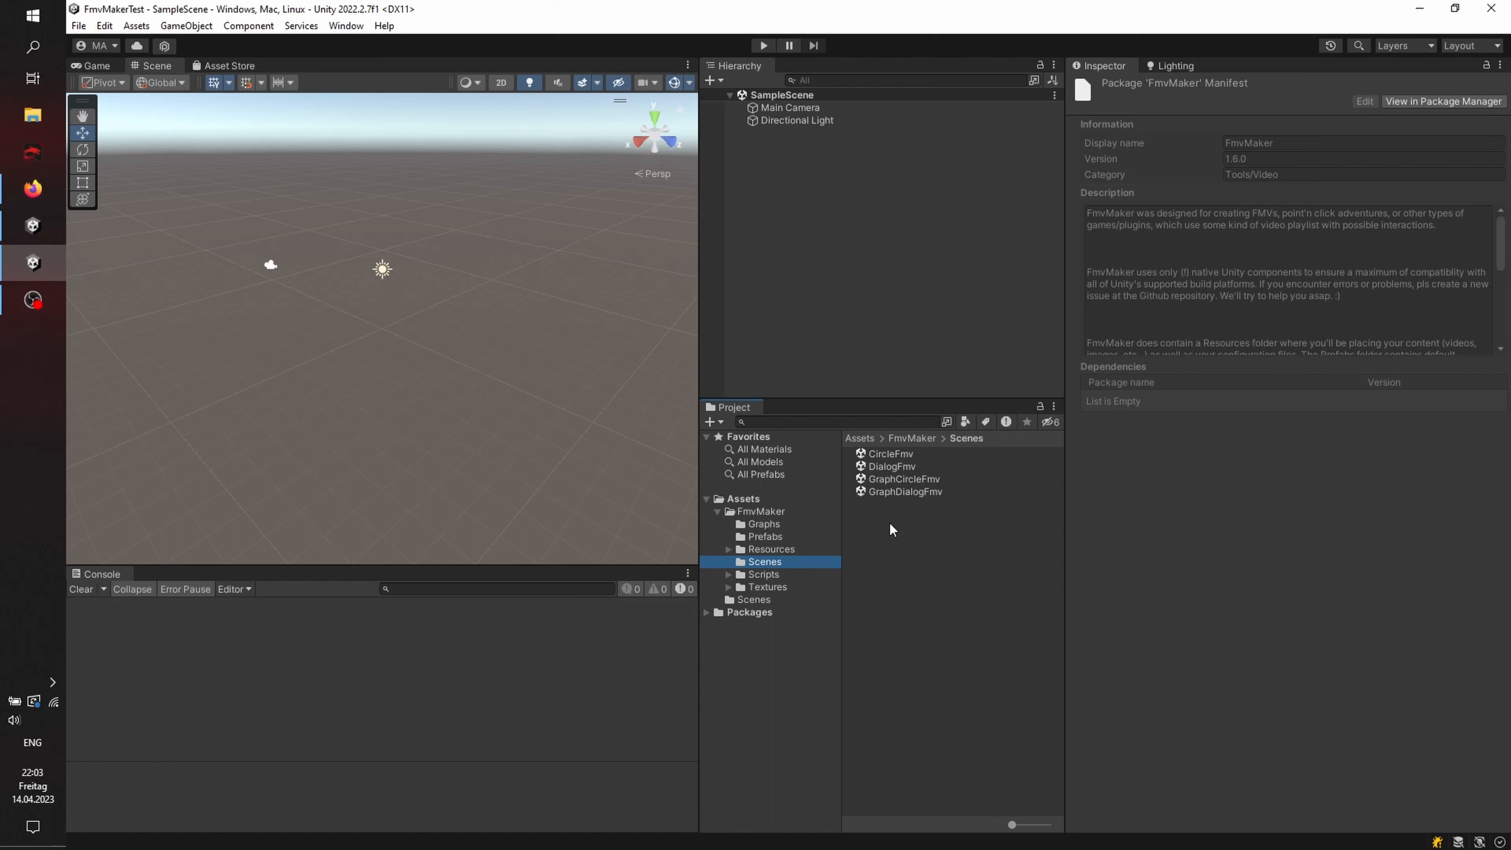
double_click(897, 480)
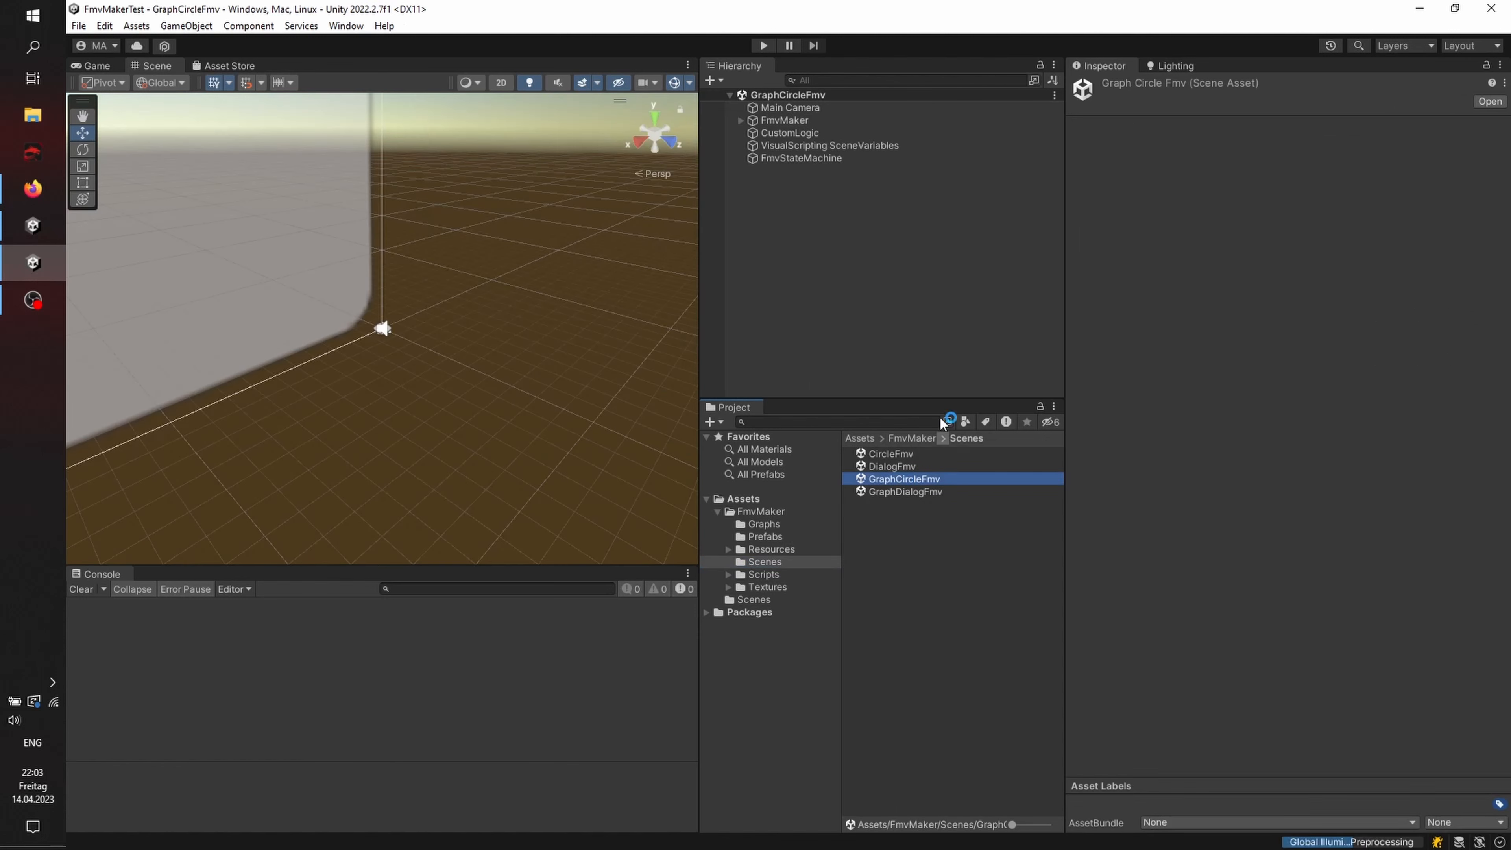
Step: Open a Visual Scripting graph window and dock it alongside the Game, Scene and Asset Store views
left_click(820, 159)
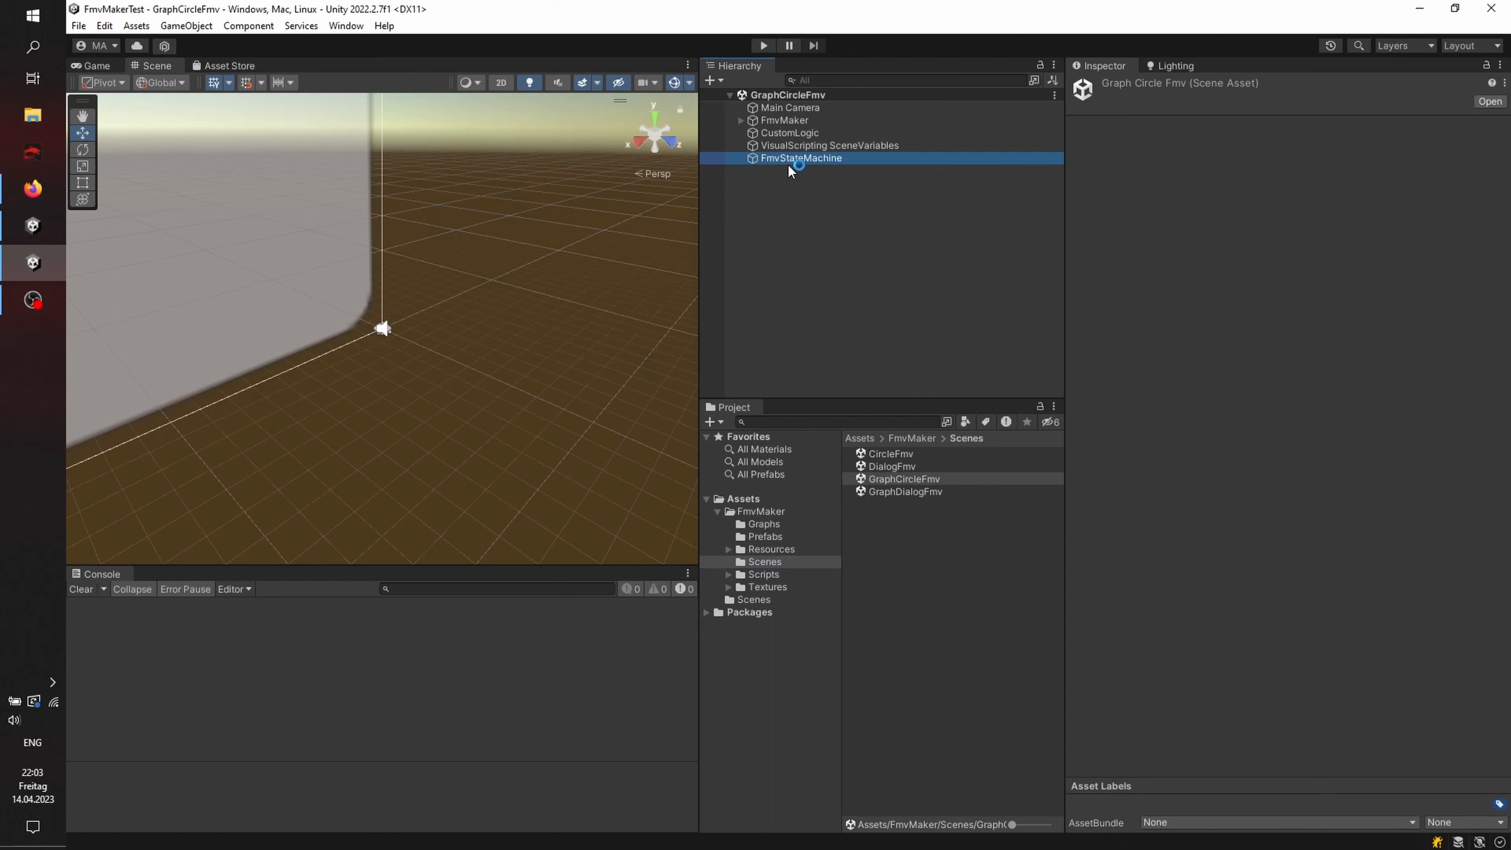
left_click(347, 26)
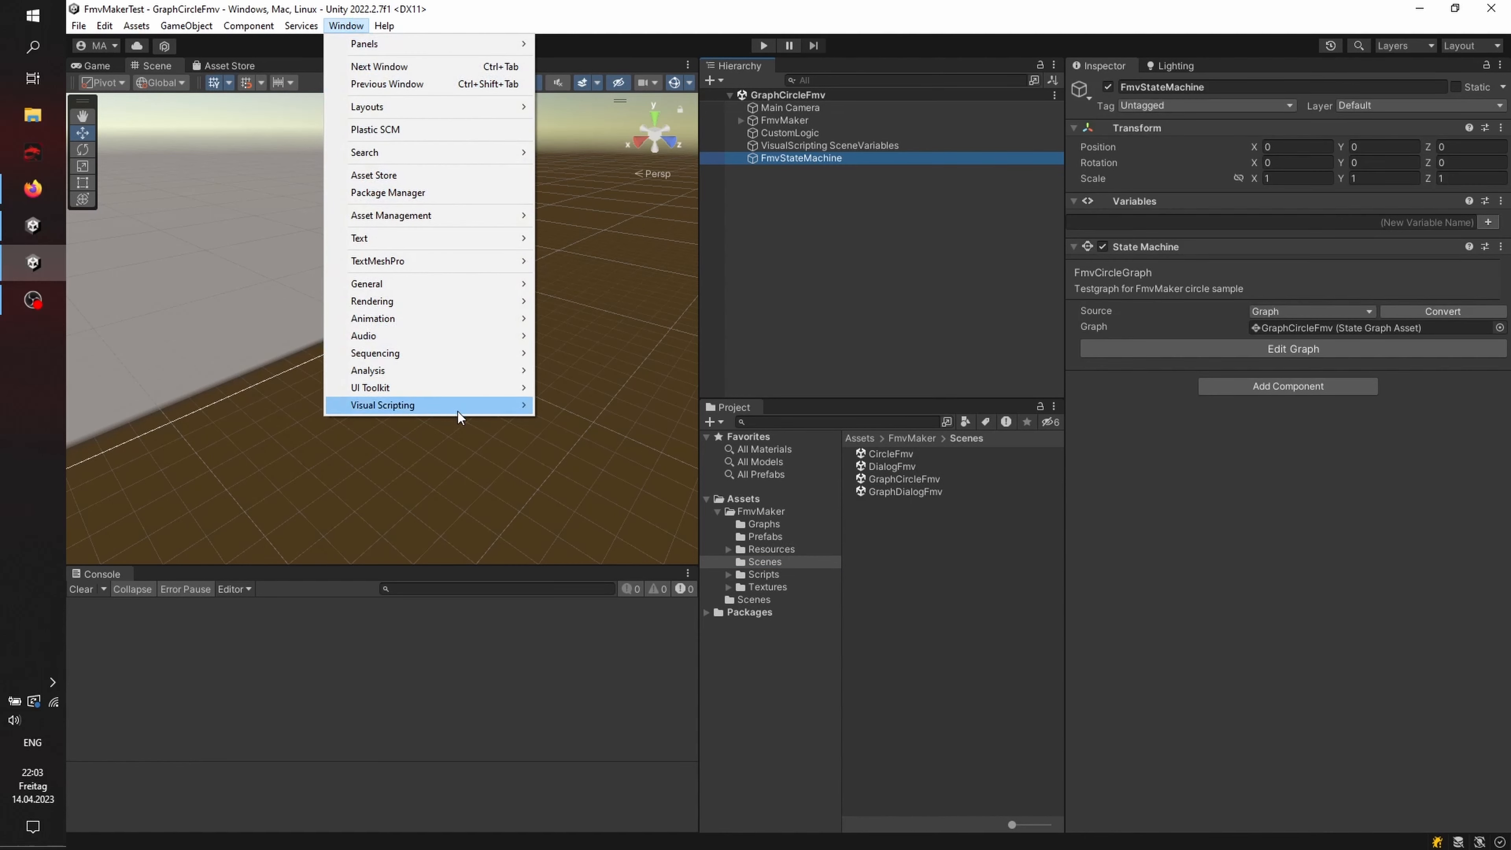
mouse_move(523, 410)
left_click(596, 406)
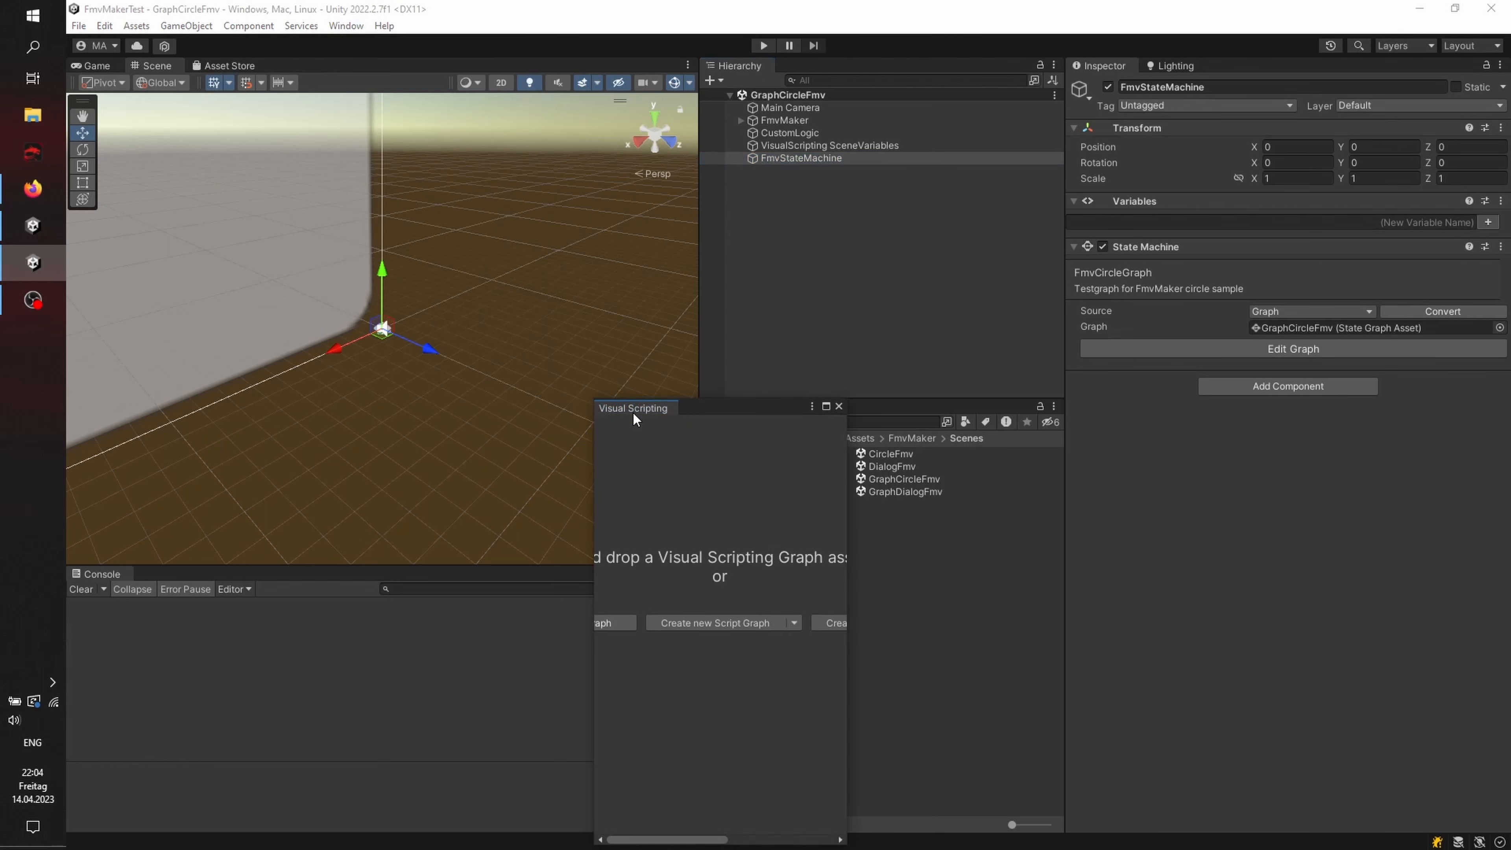
left_click_drag(633, 412, 294, 70)
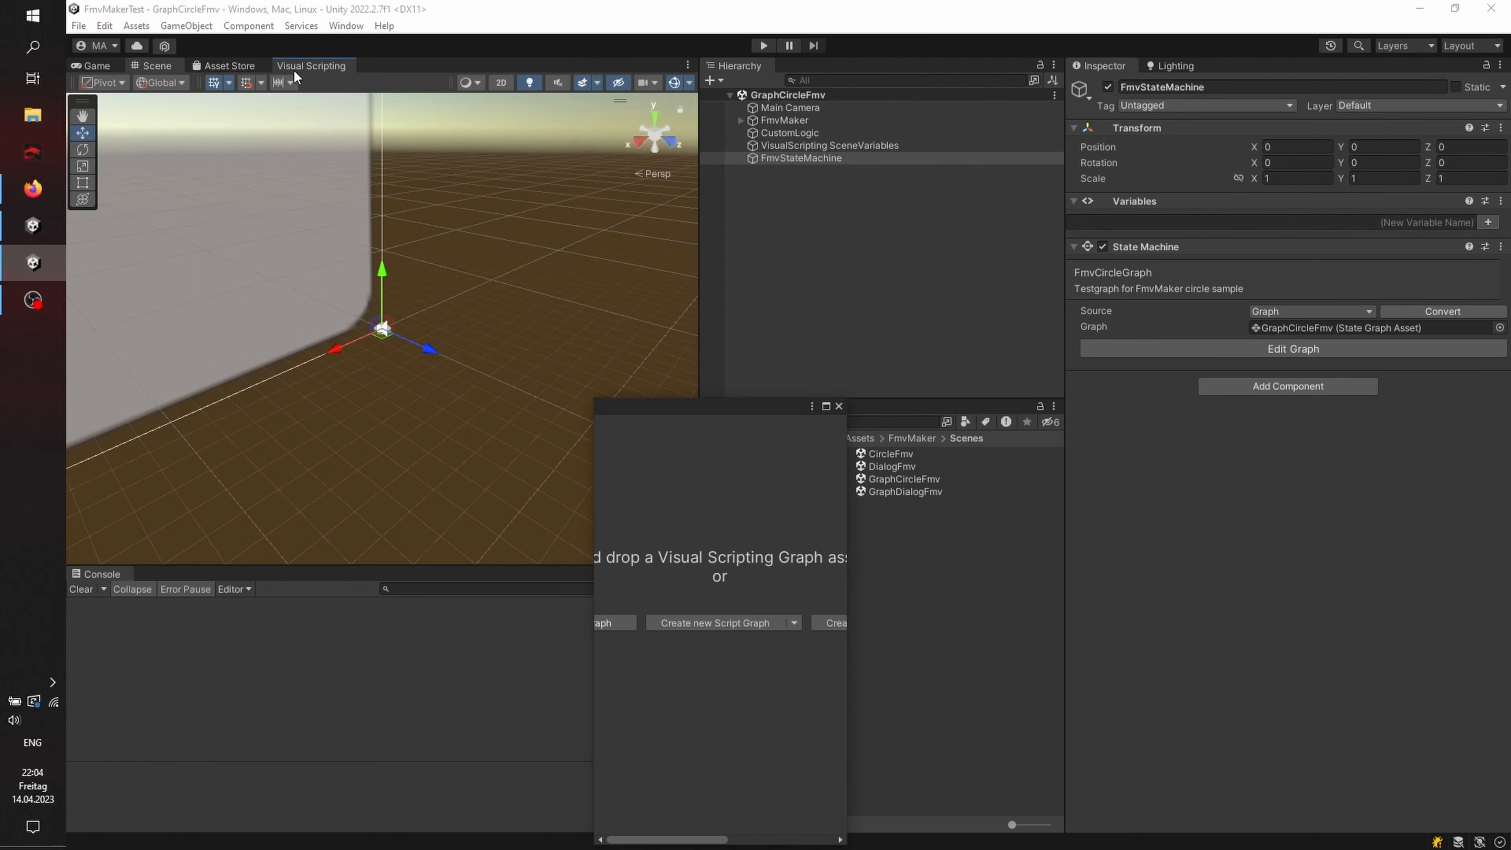
Step: Close the Asset Store view
left_click(223, 63)
right_click(223, 63)
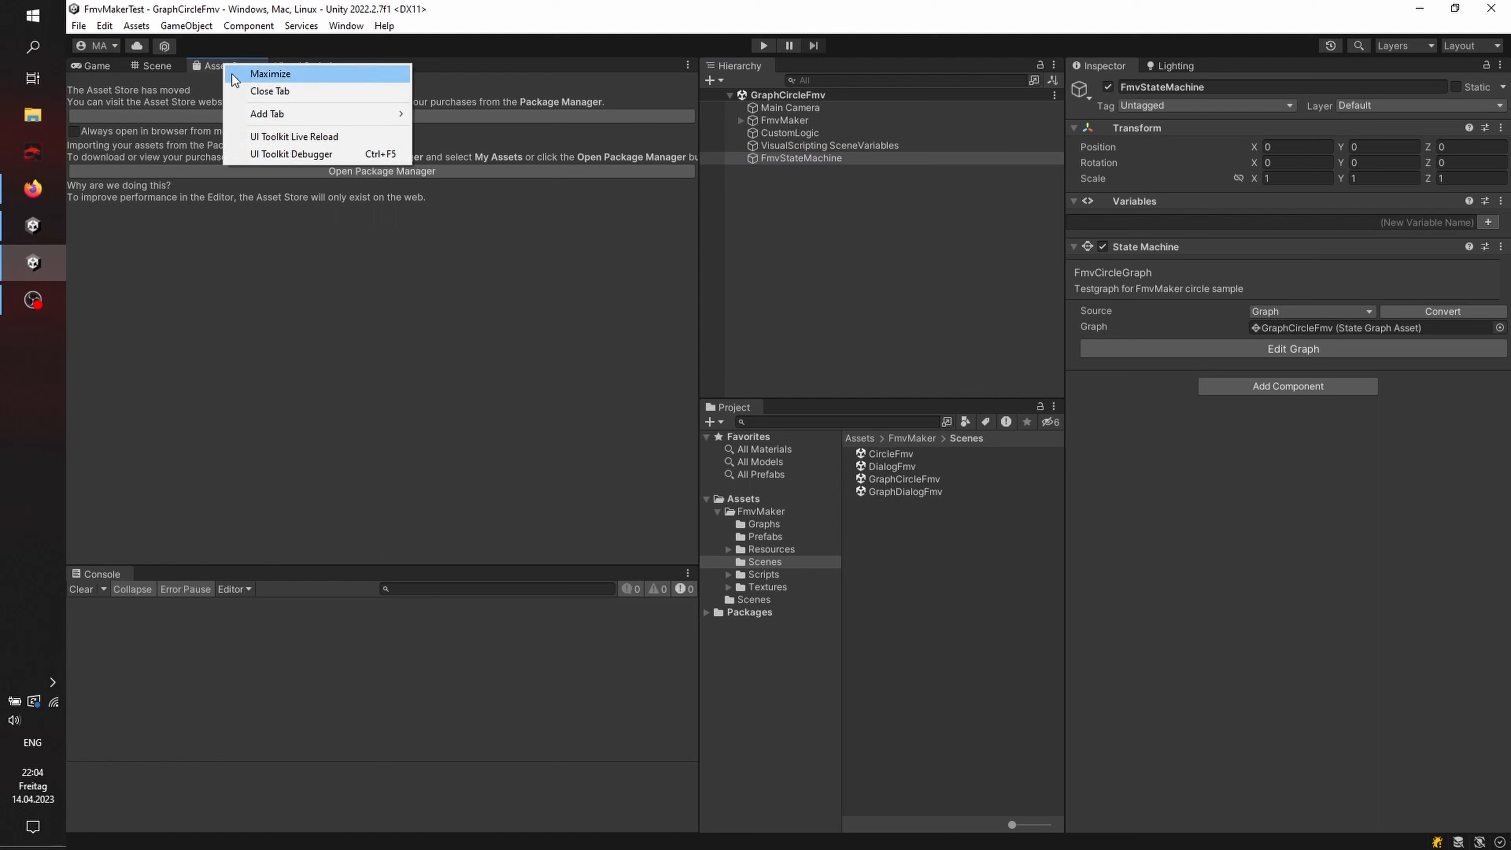
left_click(248, 92)
Step: Open the FmvStateMachine object's state graph for editing and clear the Console messages
left_click(771, 158)
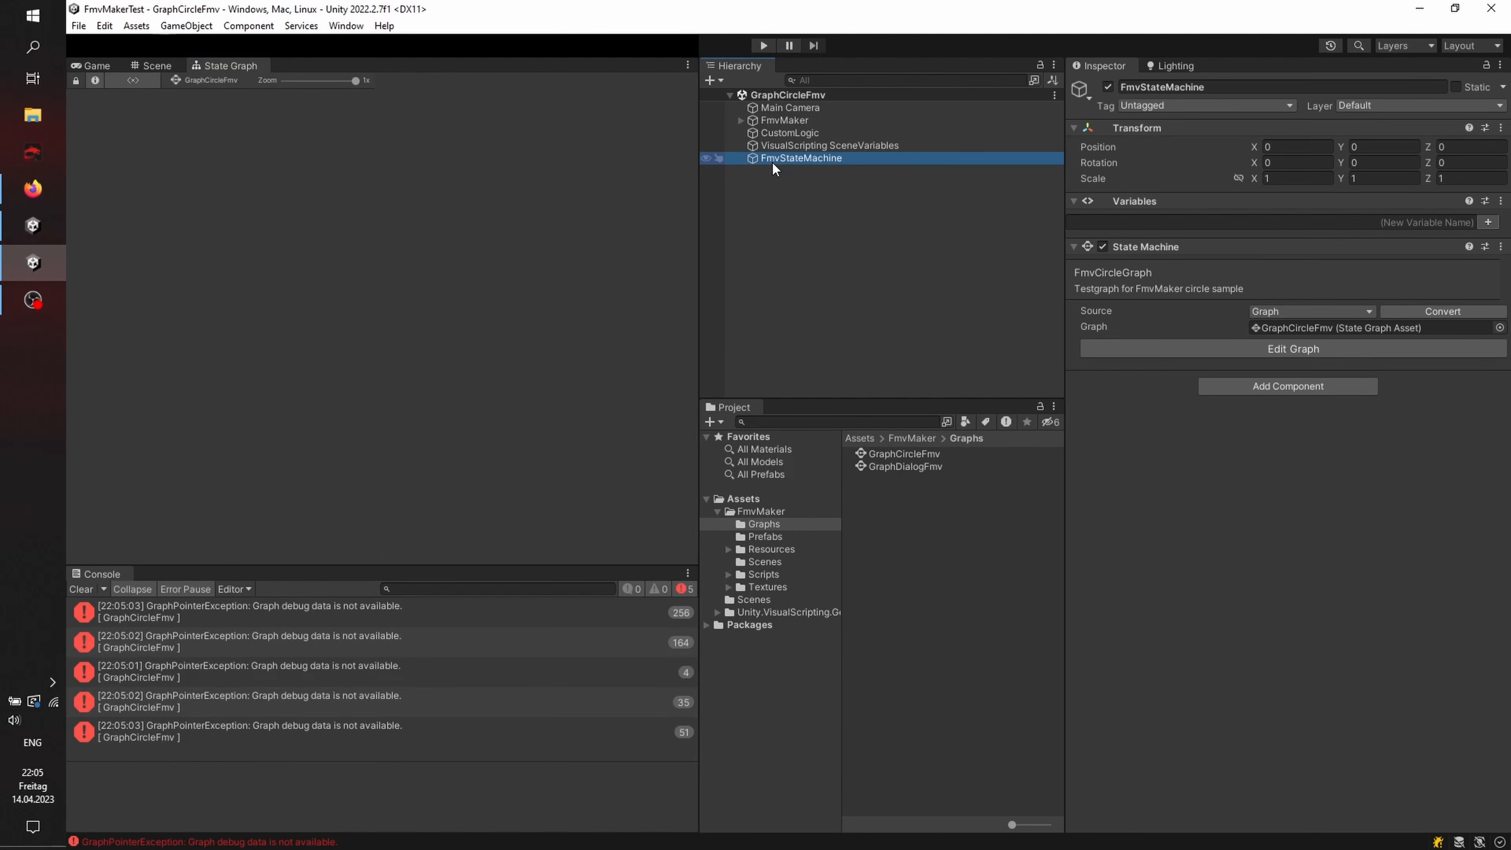
left_click(1207, 348)
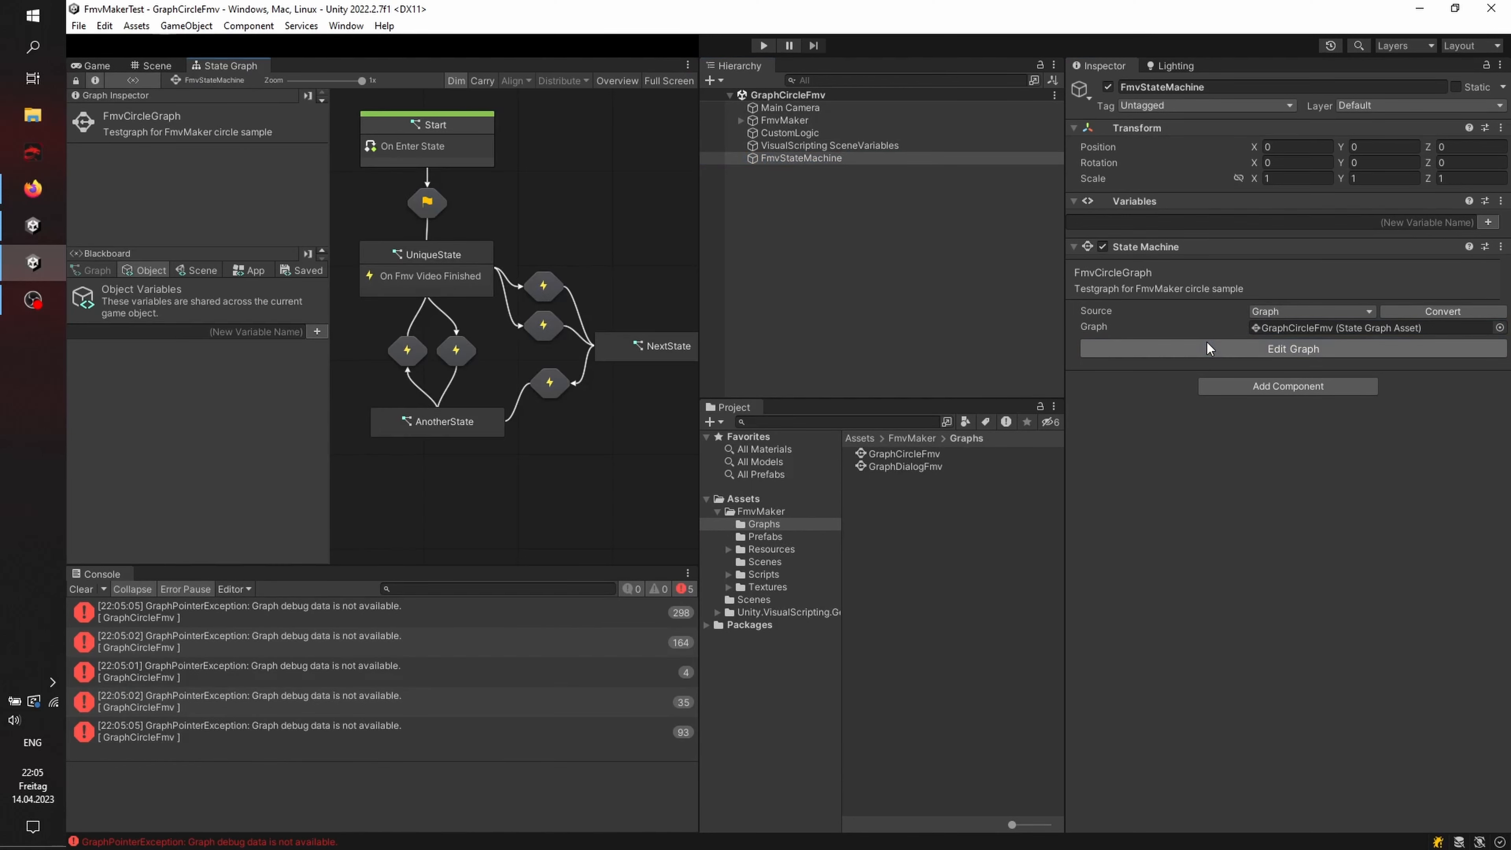
left_click(80, 589)
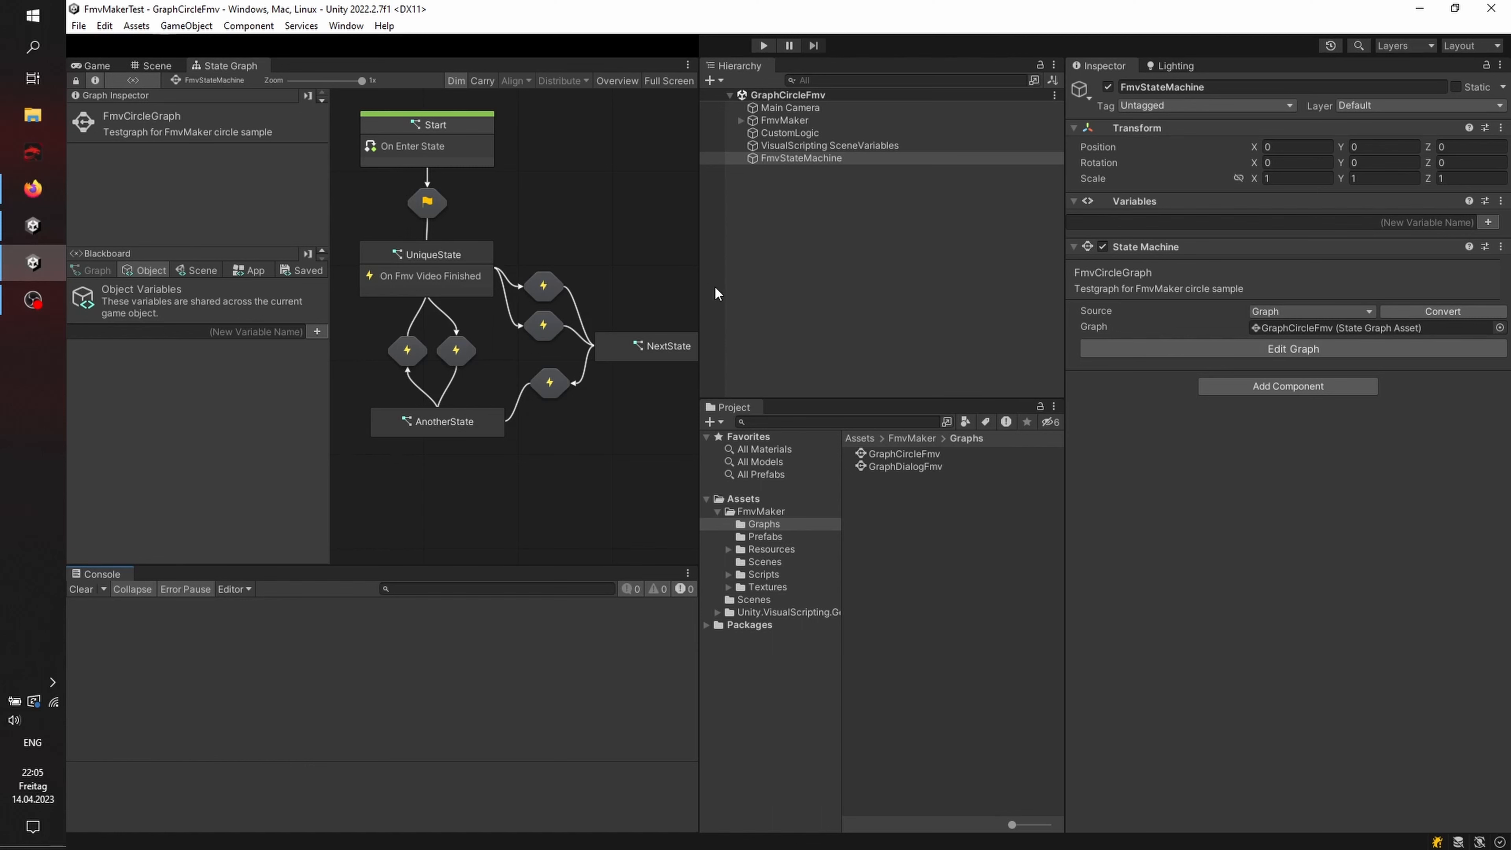
Step: Widen the State Graph area and the Hierarchy and Project area, and show the contents of FmvMaker's Scenes folder
left_click_drag(706, 291, 821, 289)
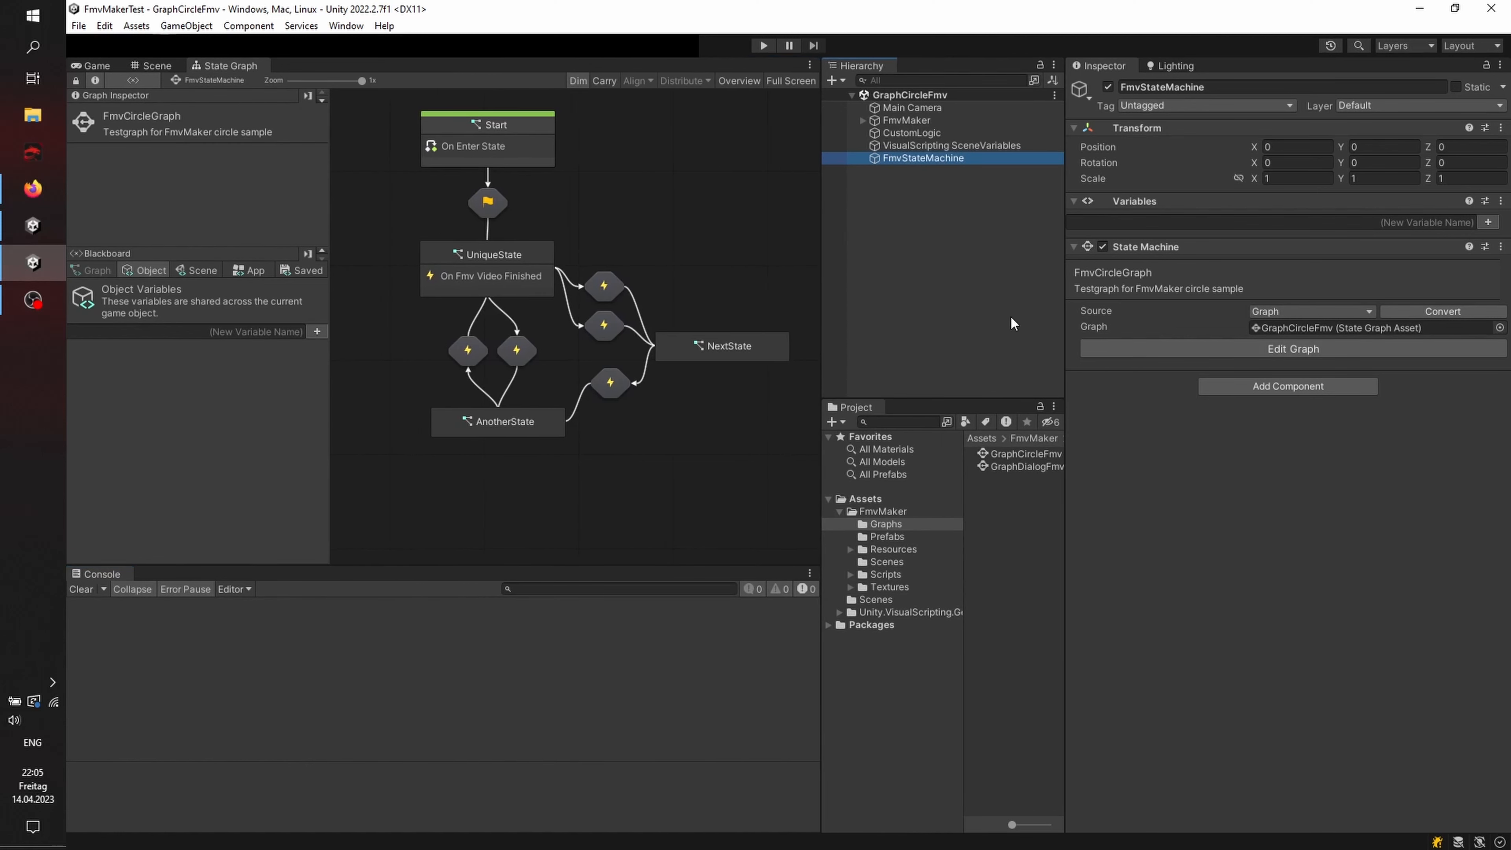
left_click_drag(1066, 321, 1135, 320)
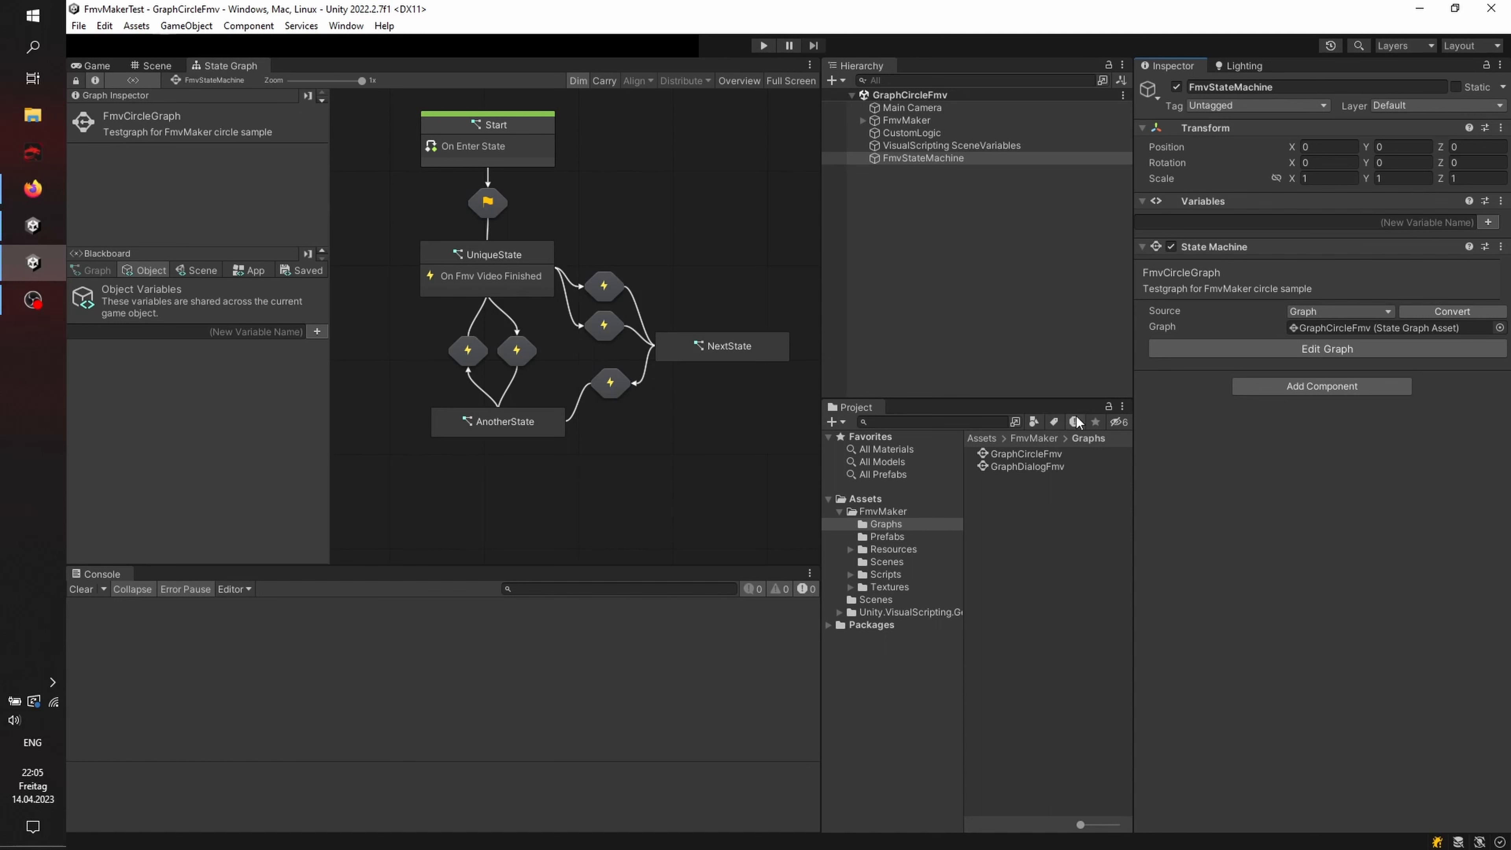
left_click(890, 559)
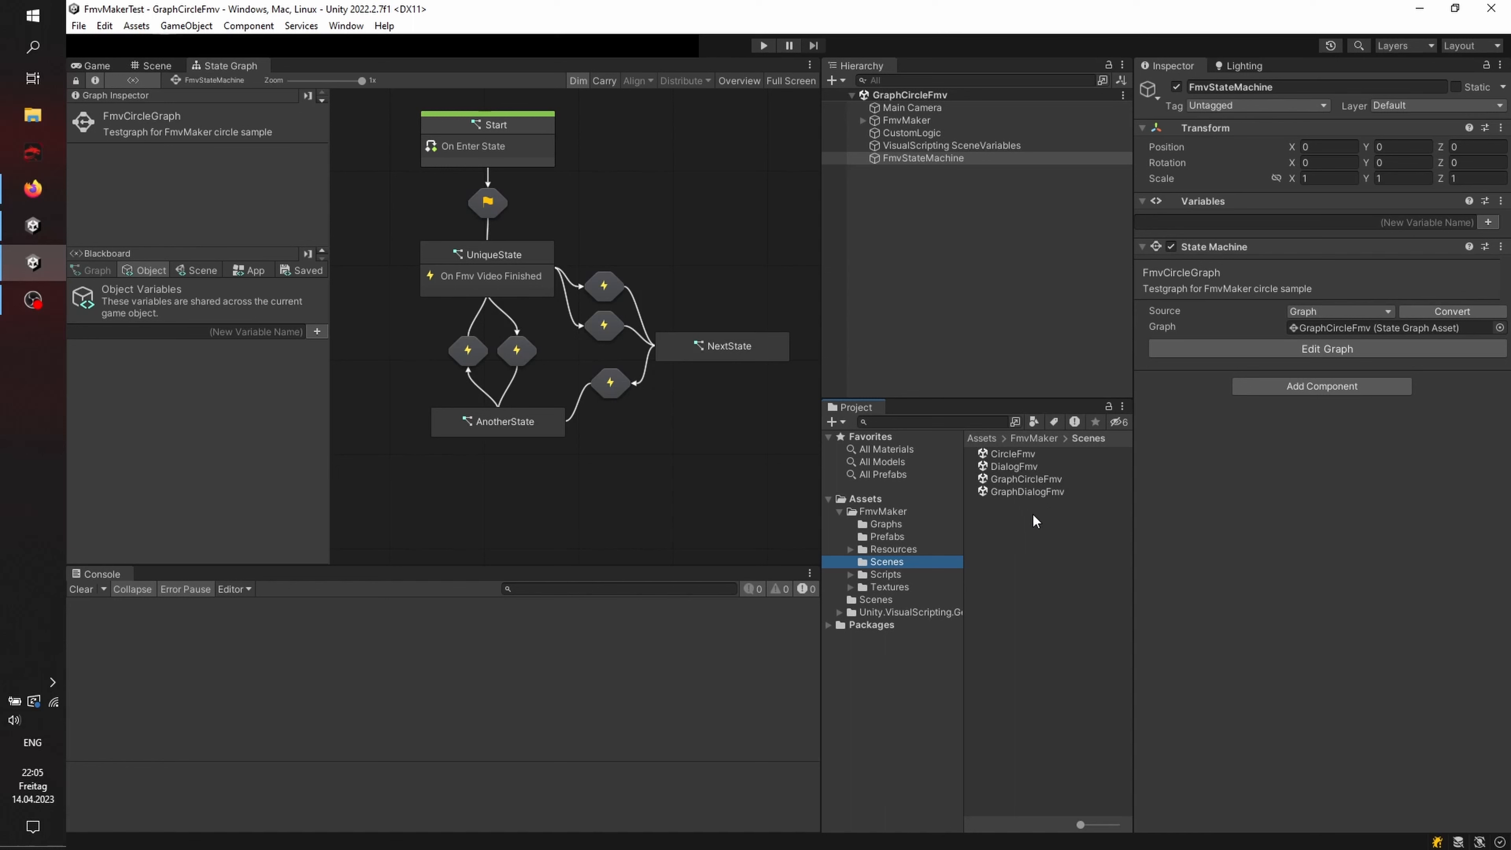
Step: Run the GraphCircleFmv scene with the Console enlarged and try to import TMP Essentials during play
left_click(763, 45)
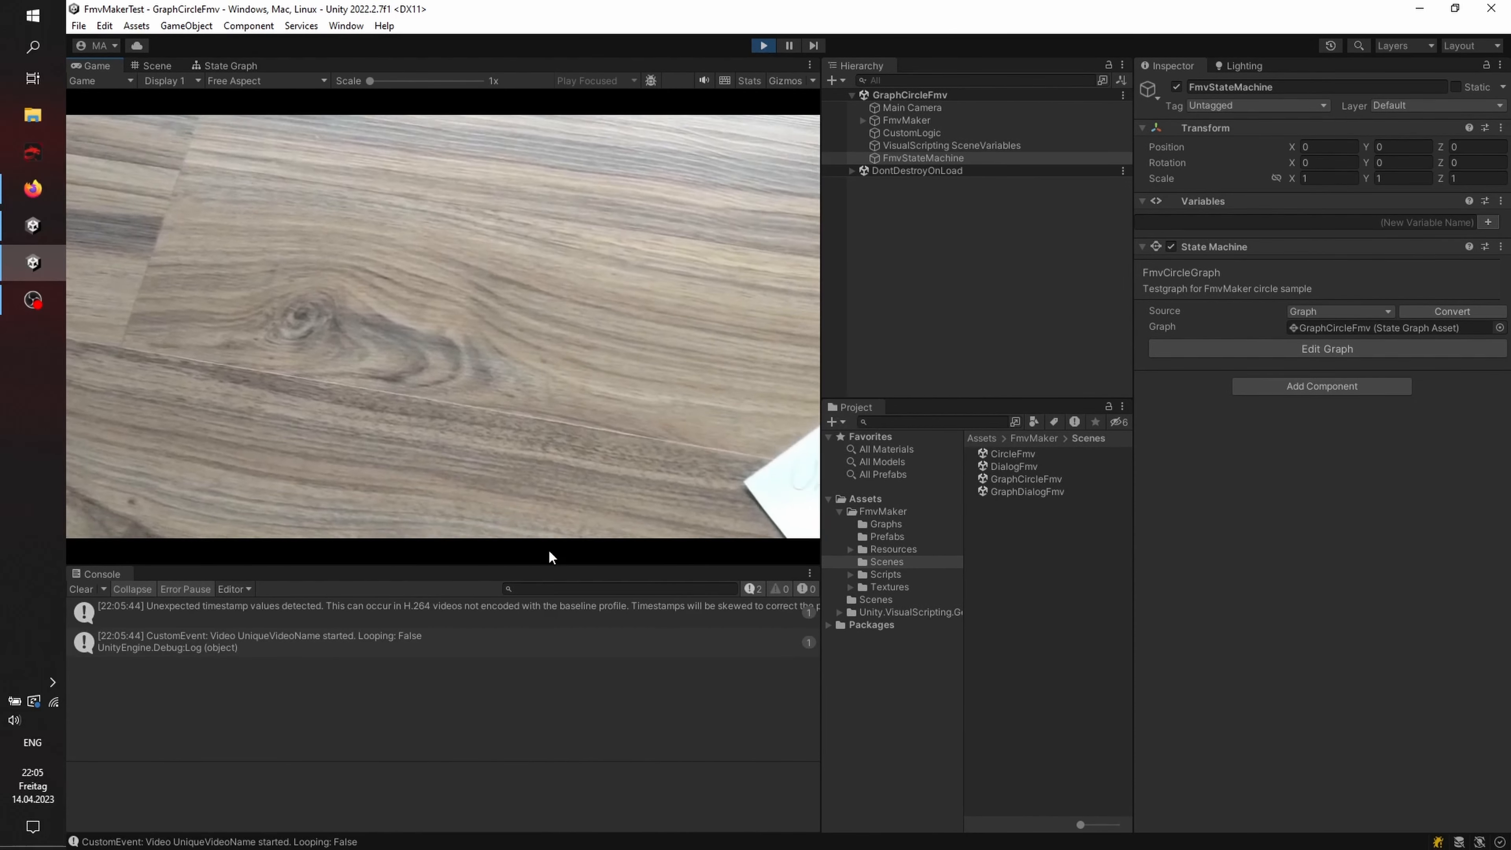
left_click_drag(550, 565, 560, 424)
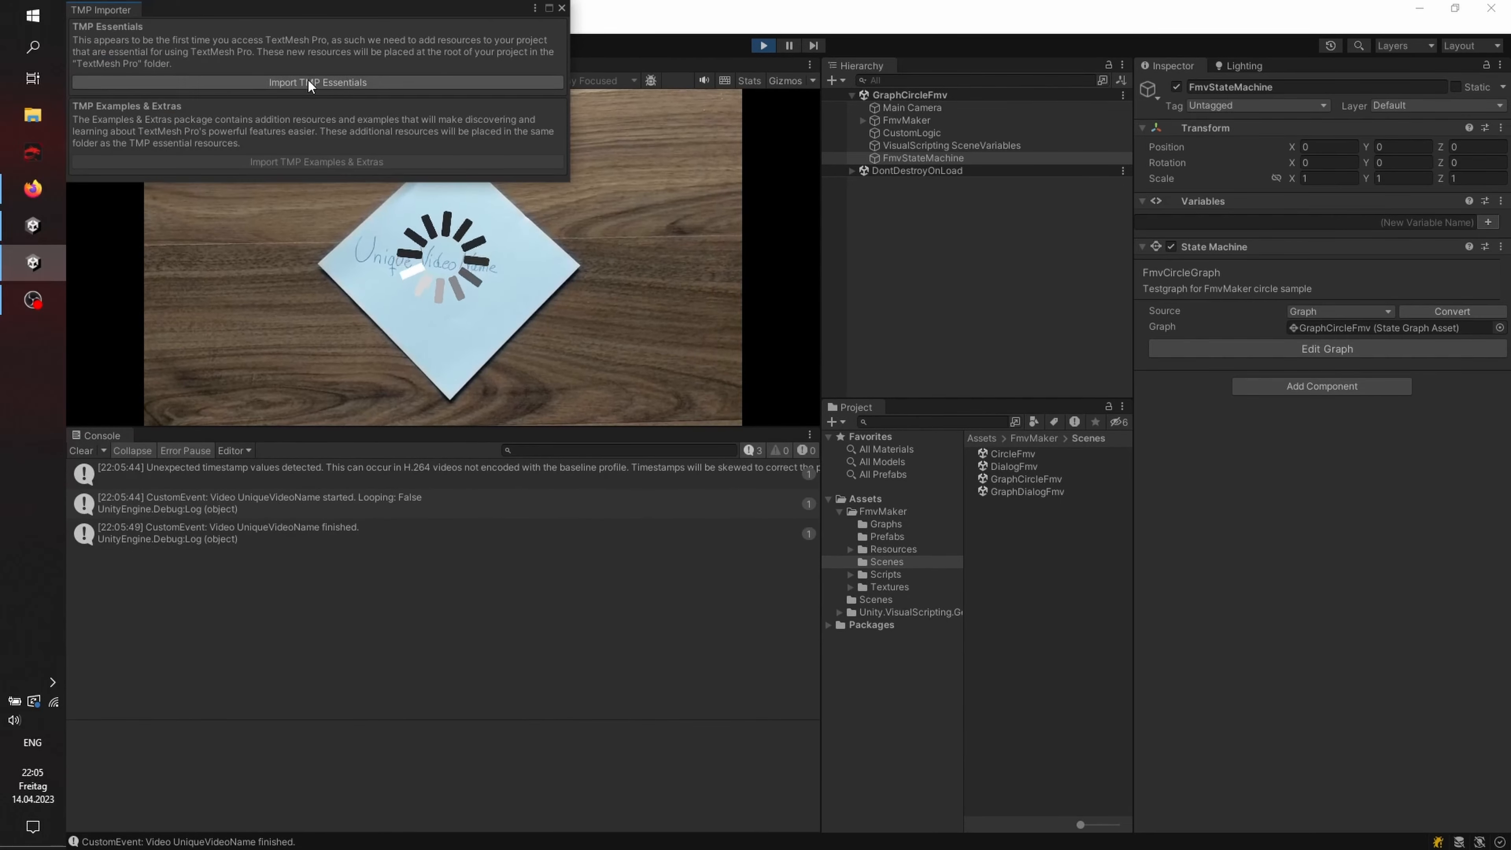
left_click(310, 80)
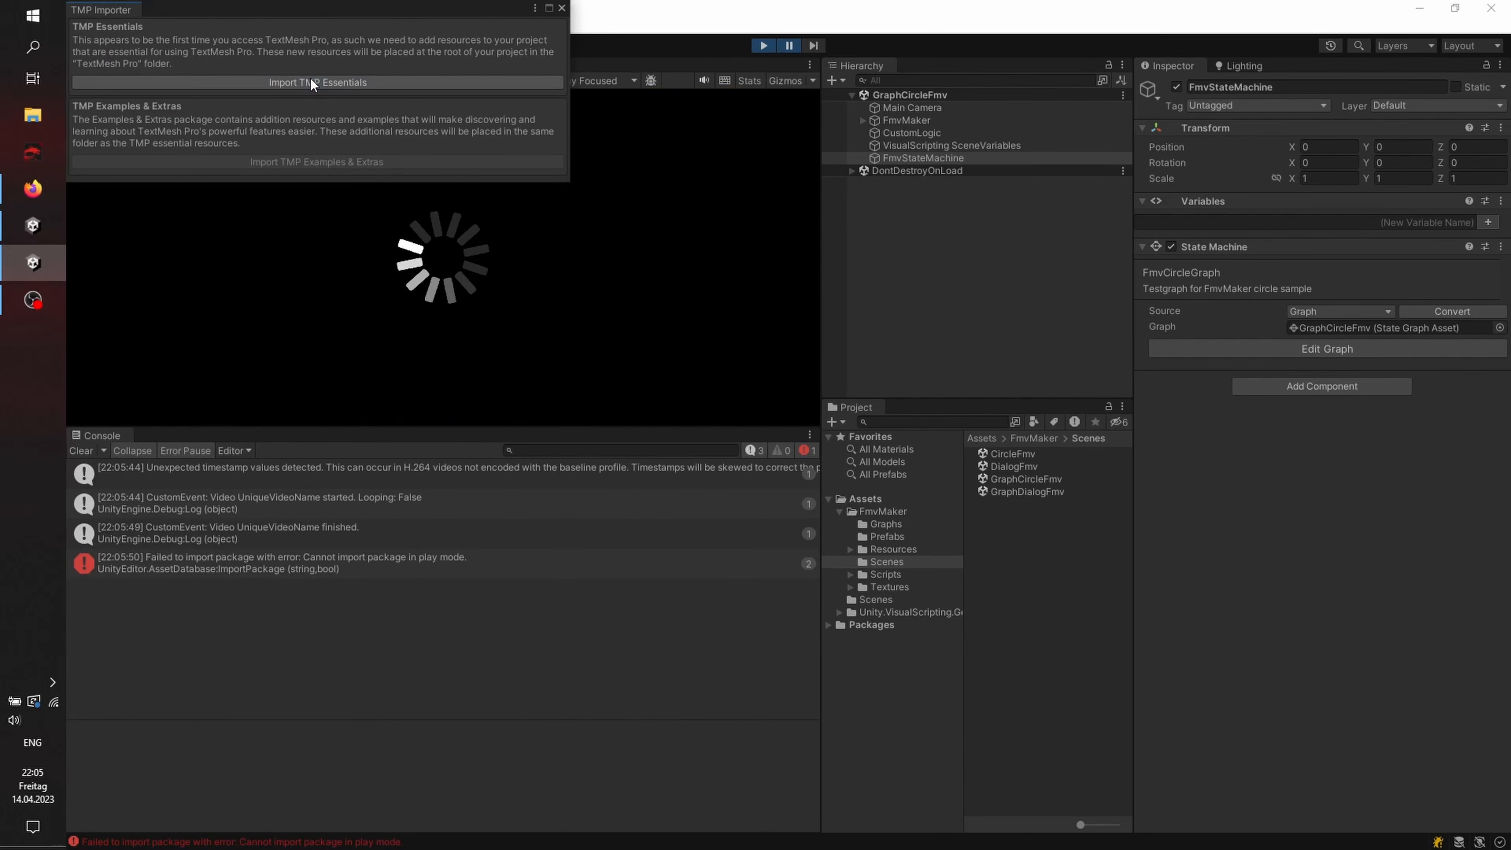
Step: Stop play mode, import TMP Essentials and close the TMP Importer
left_click(763, 46)
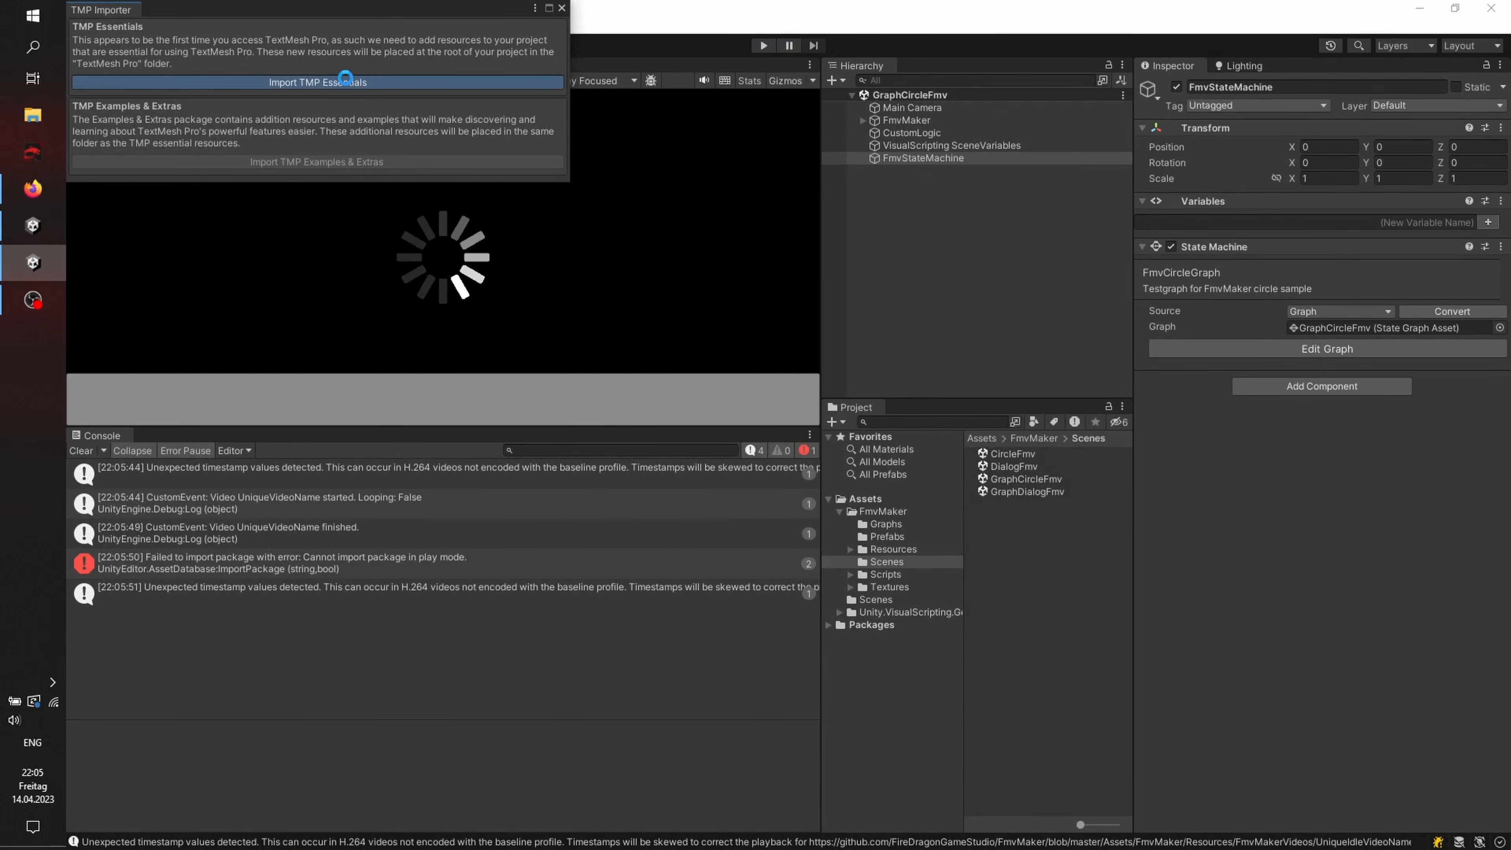
left_click(345, 80)
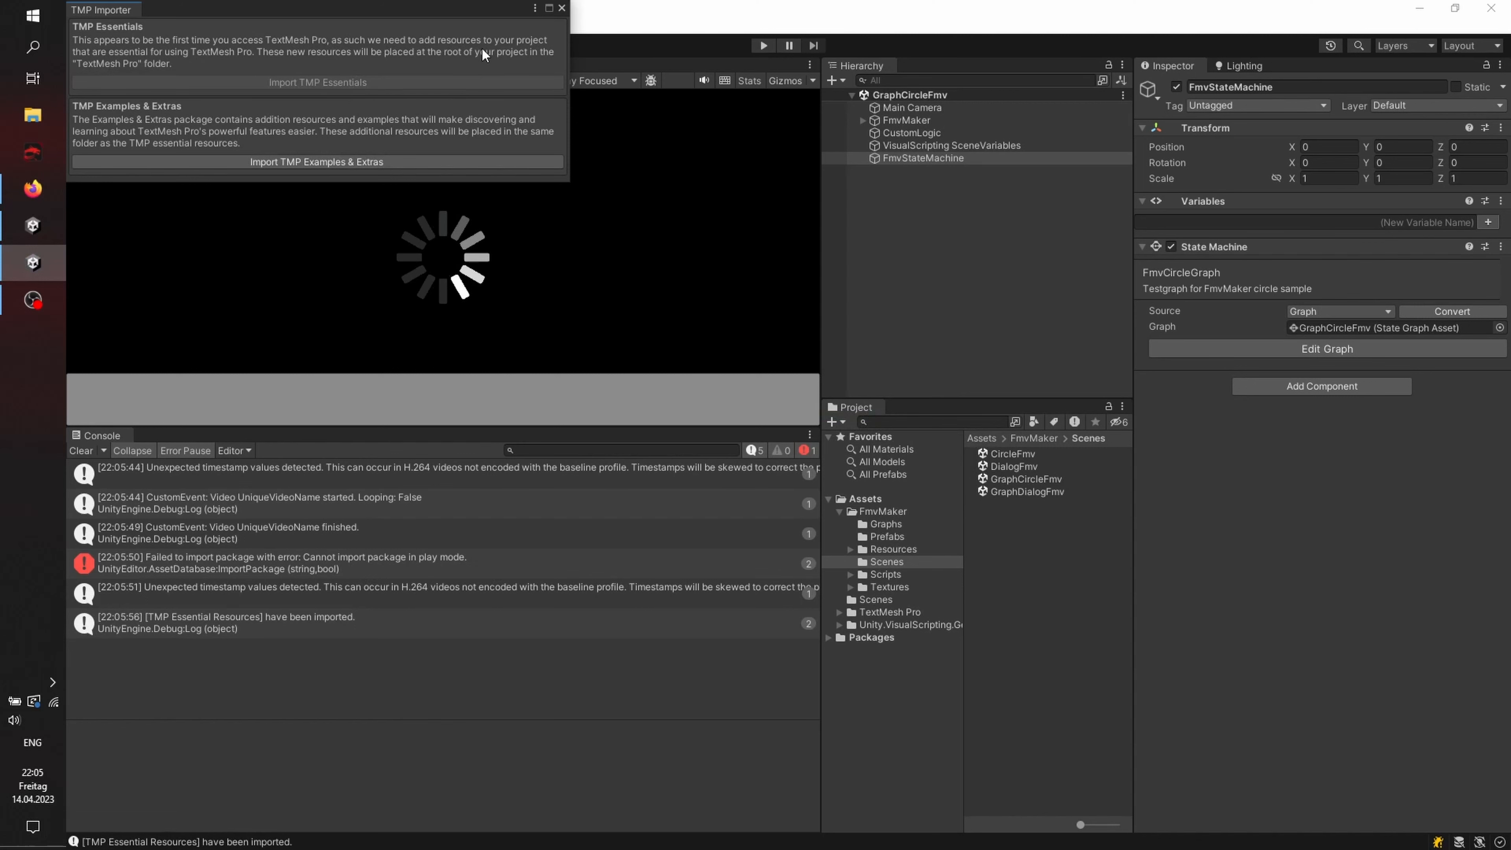
left_click(561, 8)
Step: Dock the State Graph beside the Console and play the scene from UniqueState through NextState and AnotherState back to UniqueState
left_click_drag(214, 67, 153, 452)
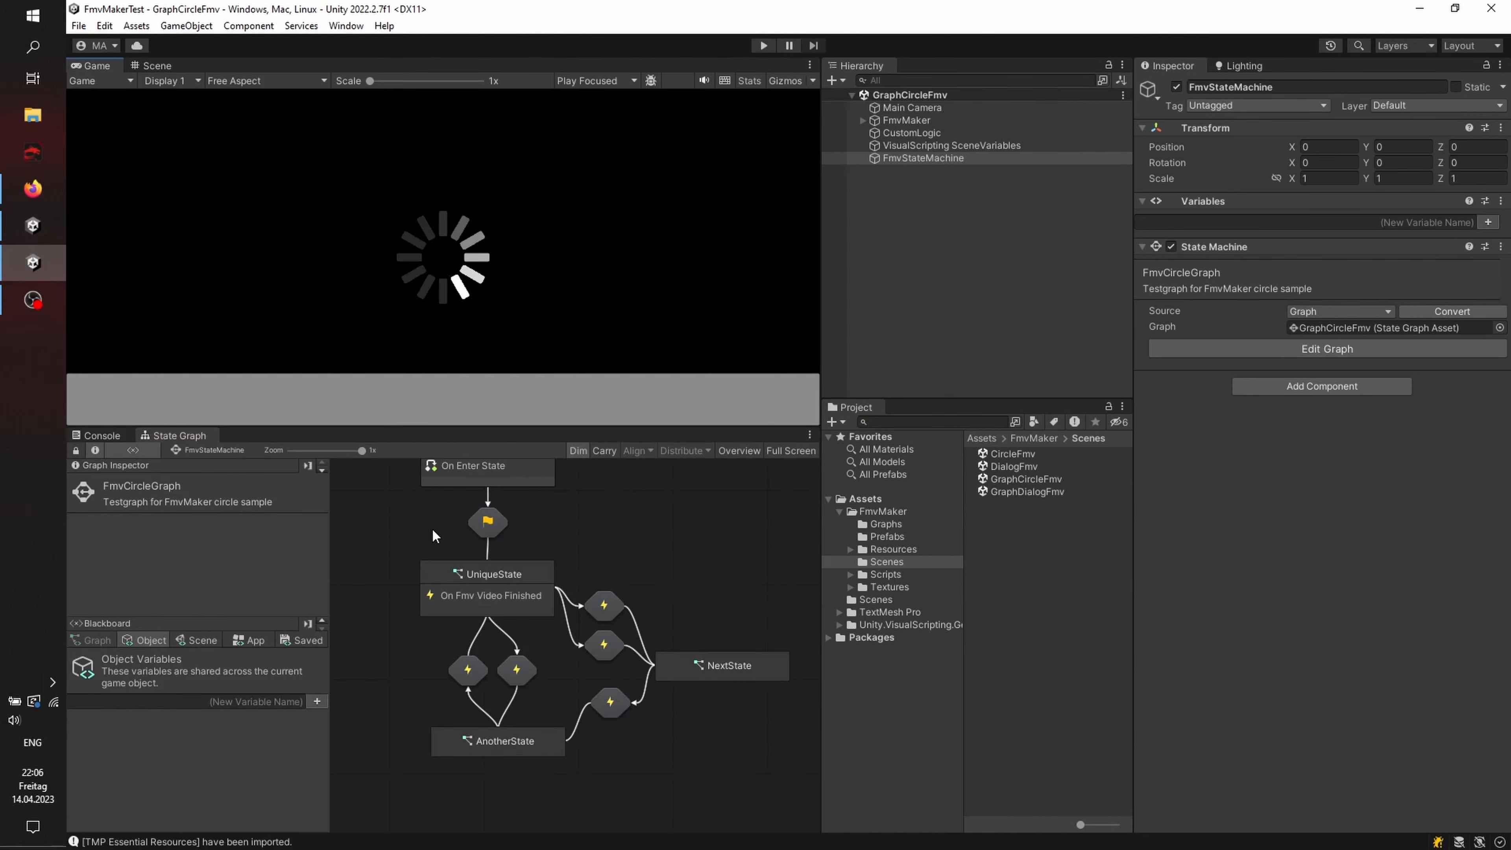
middle_click_drag(602, 530, 572, 576)
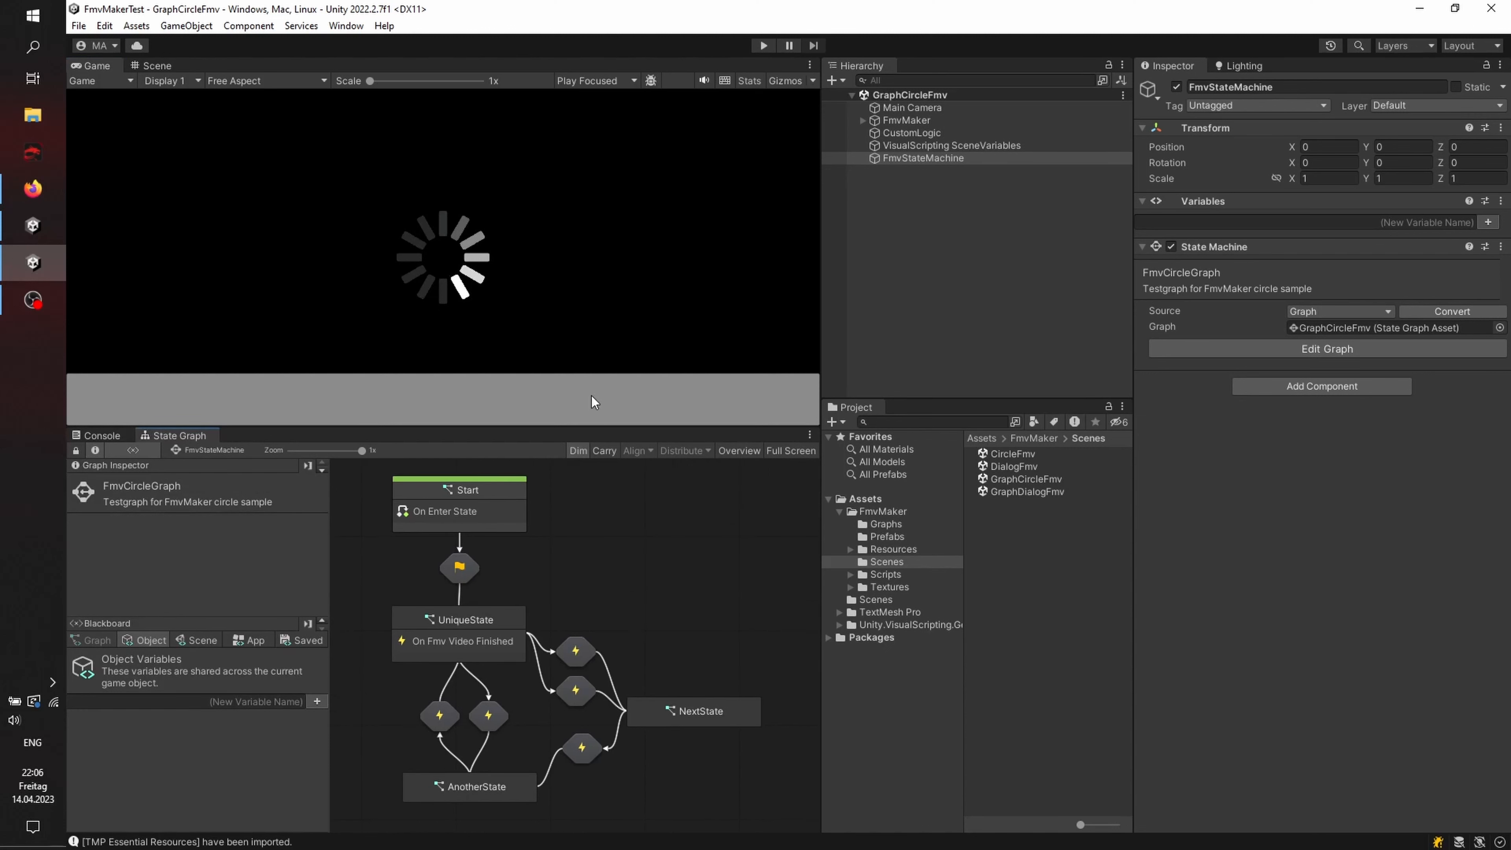
left_click(771, 44)
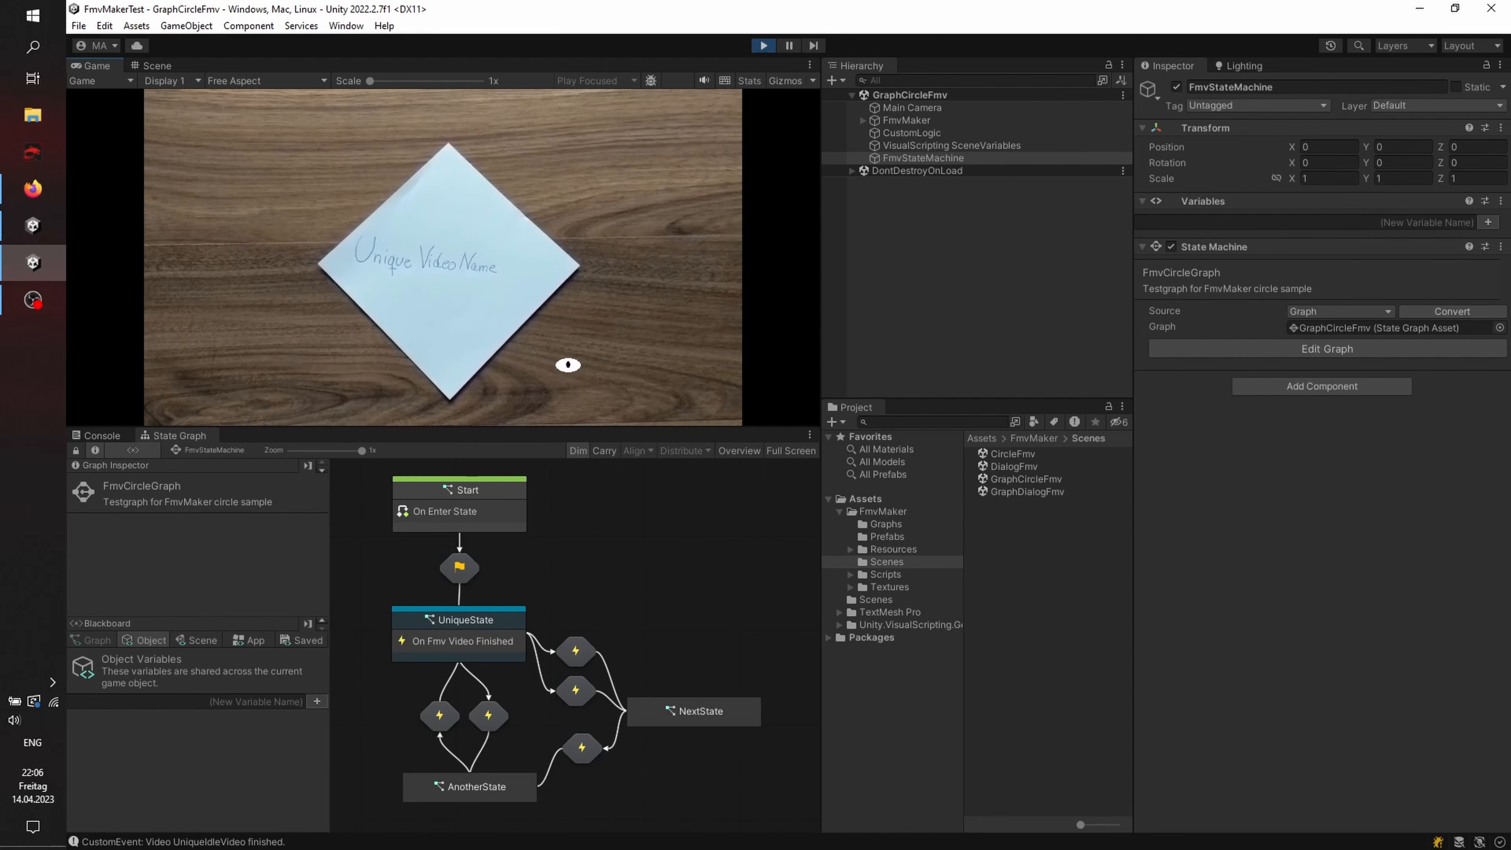
left_click(551, 358)
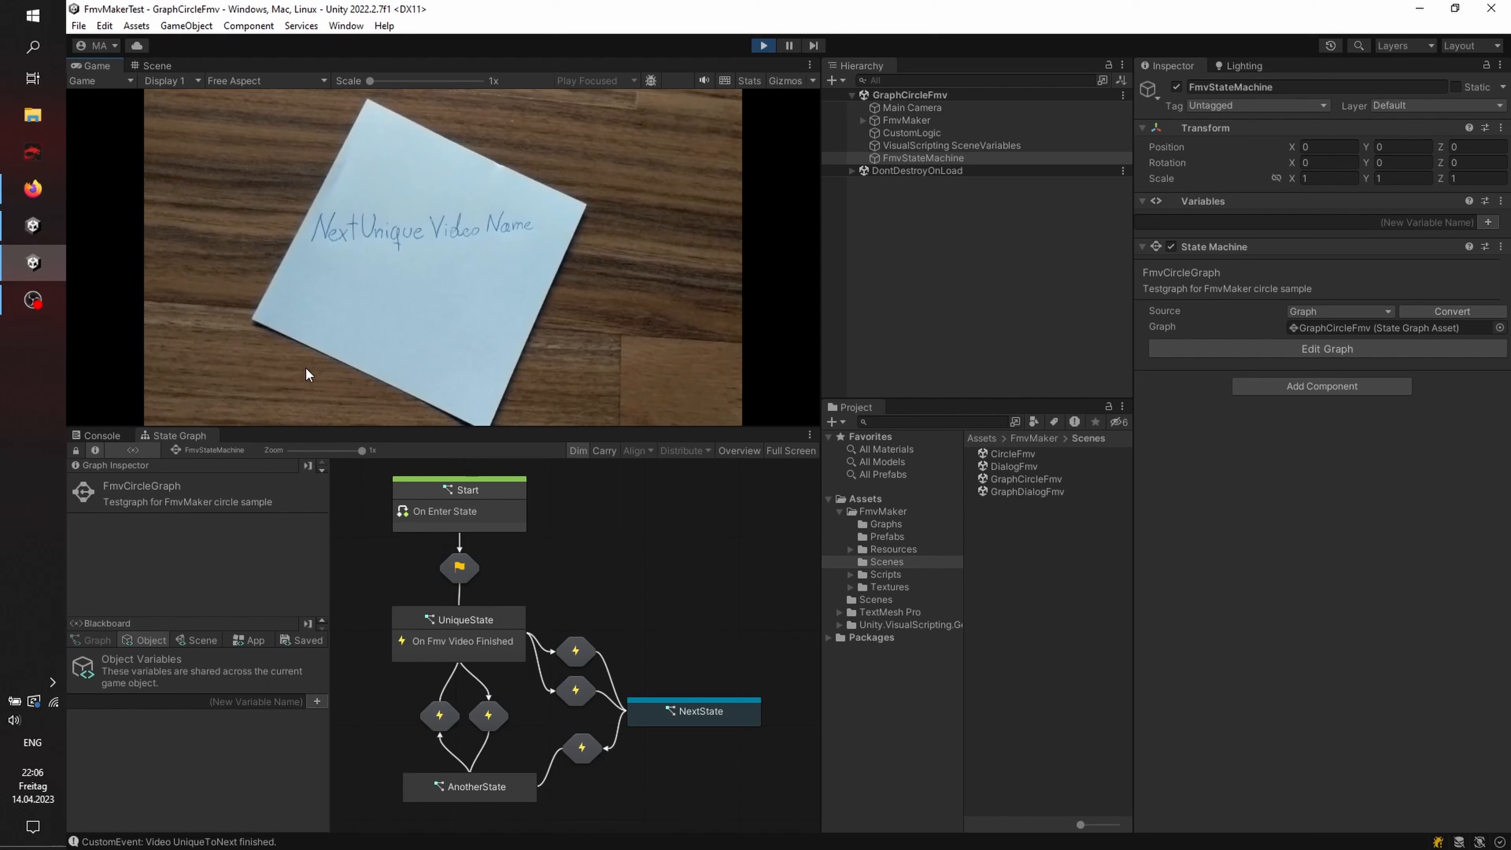
left_click(264, 362)
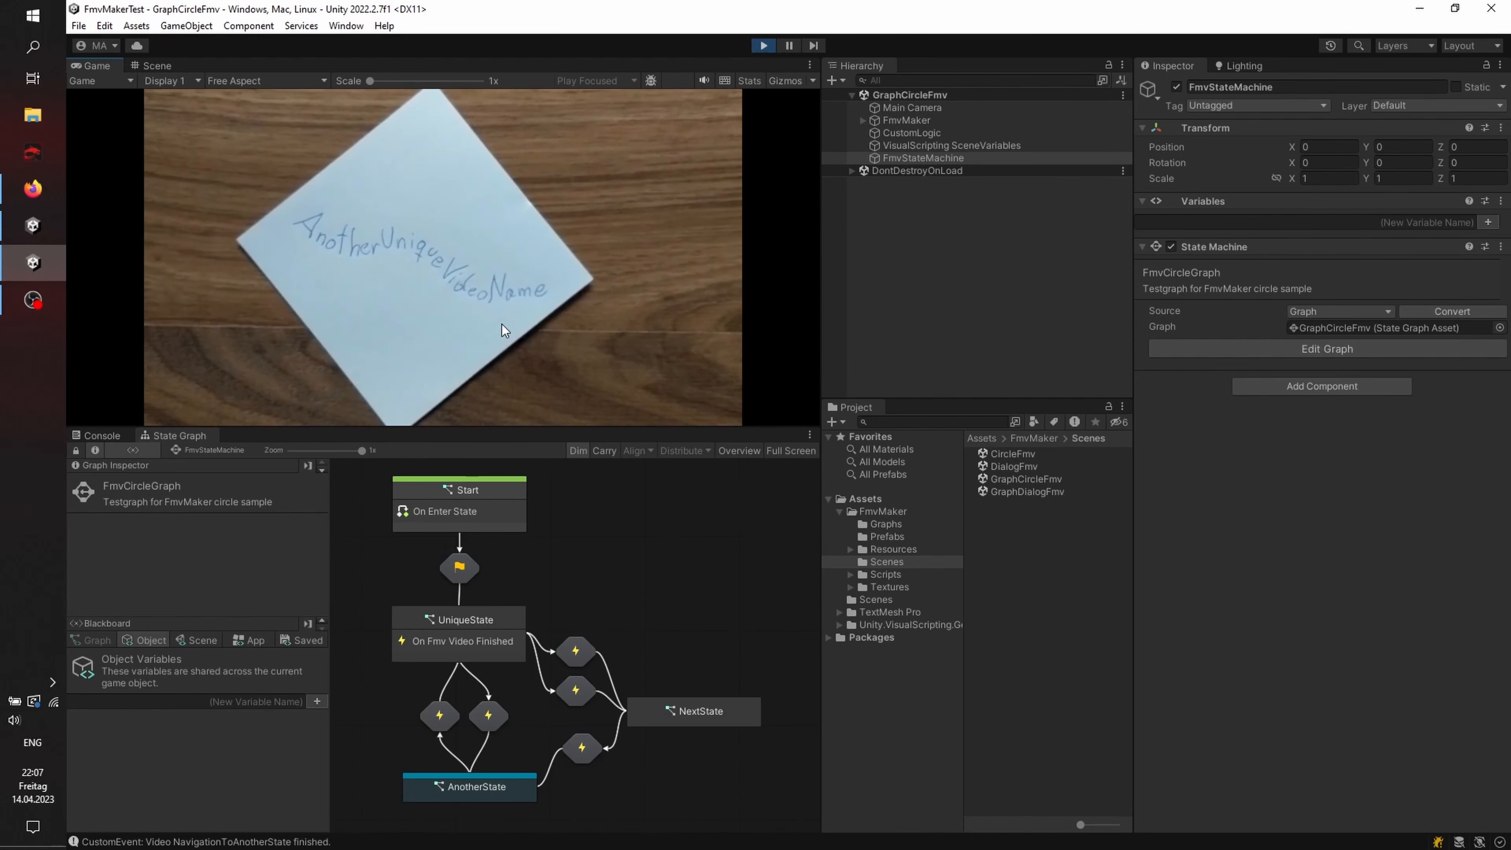
left_click(466, 191)
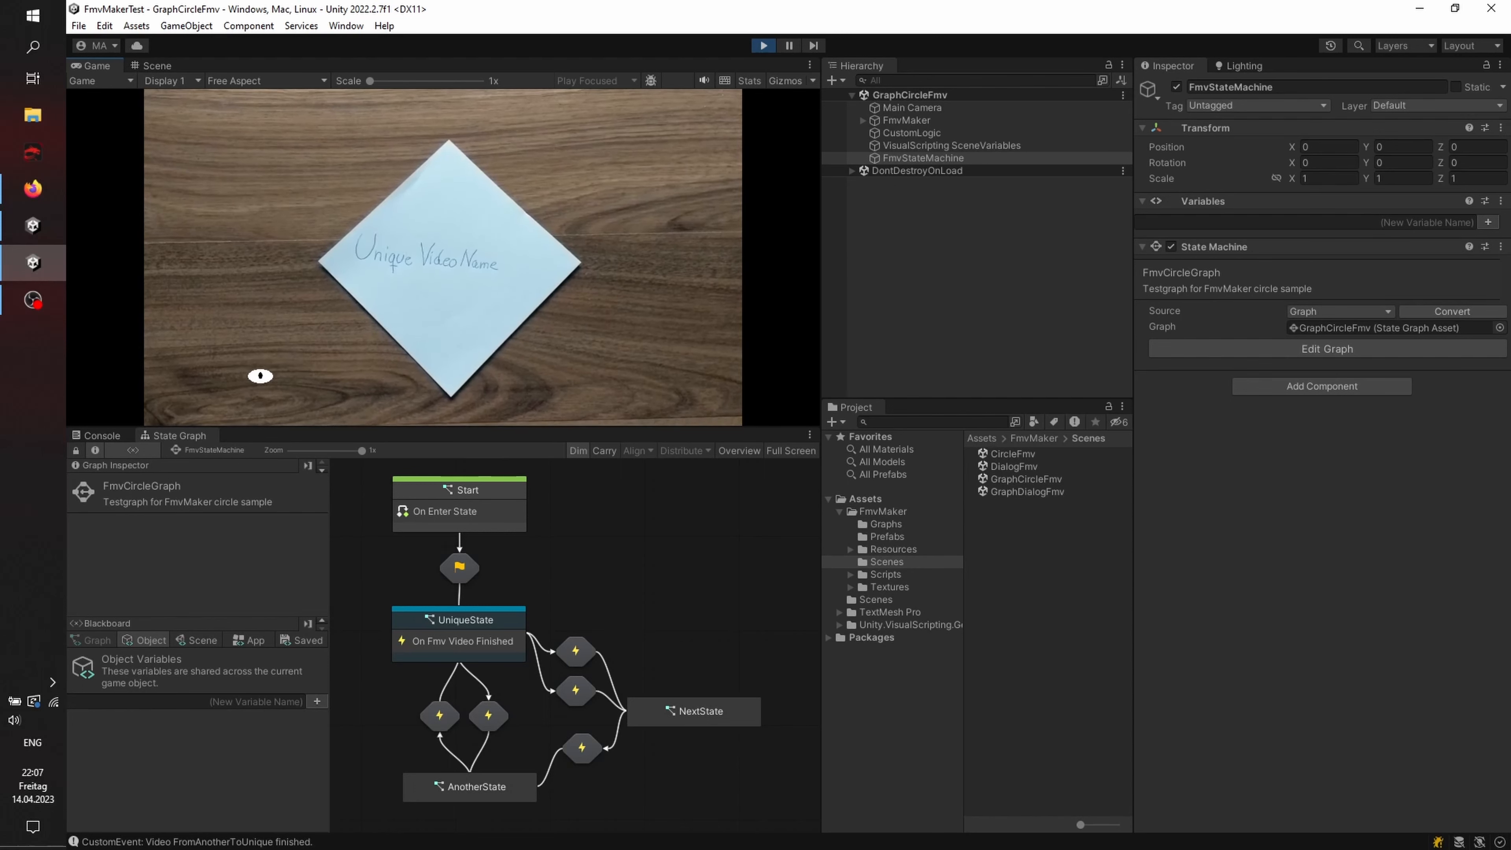
Step: Play through AnotherState again, use FirstItem from the inventory in UniqueState, and stop the scene
left_click(255, 366)
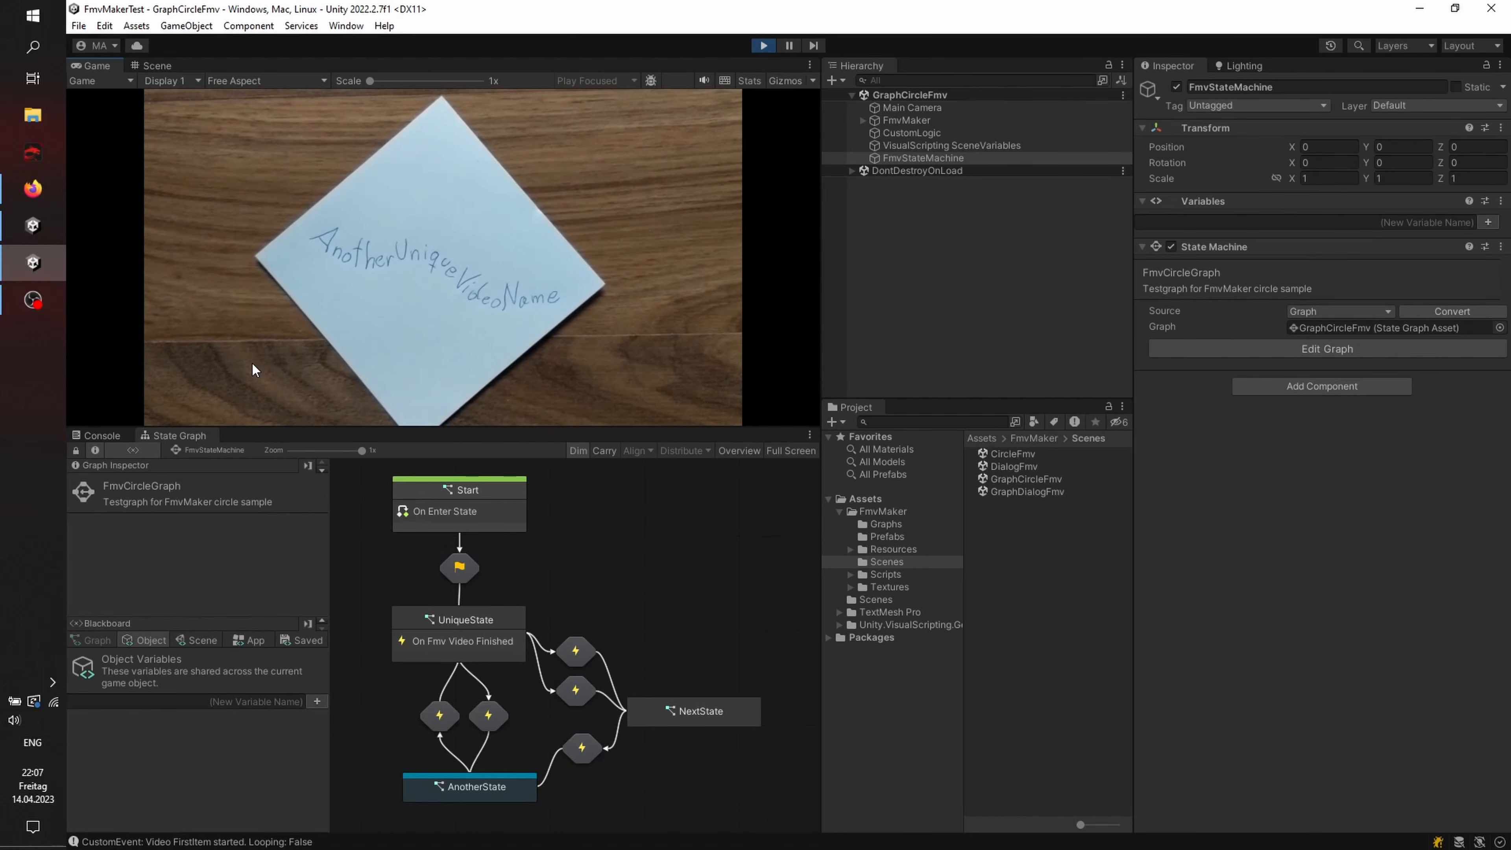
left_click(433, 150)
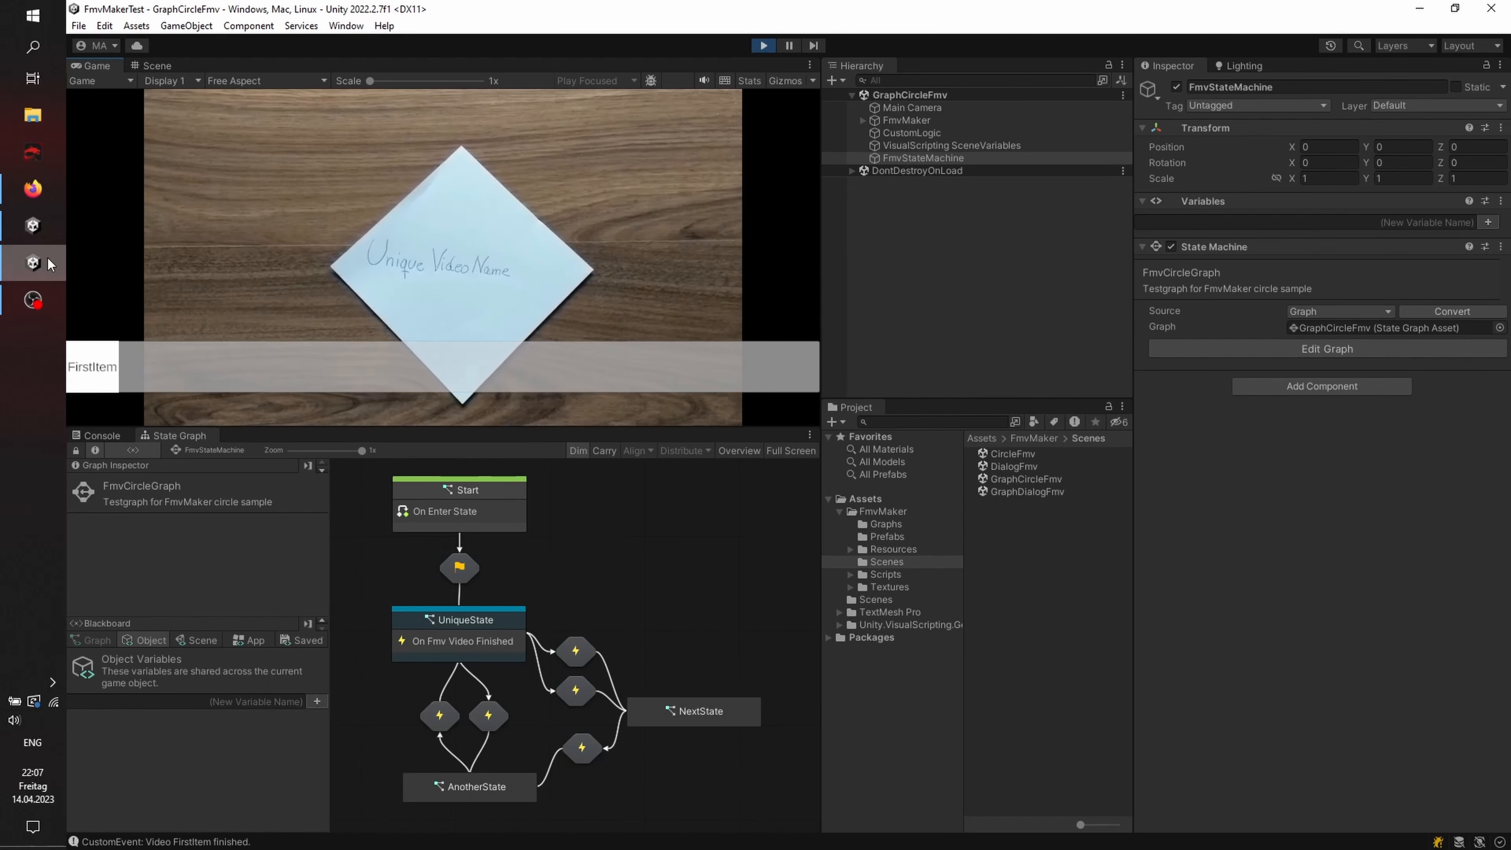
left_click(81, 366)
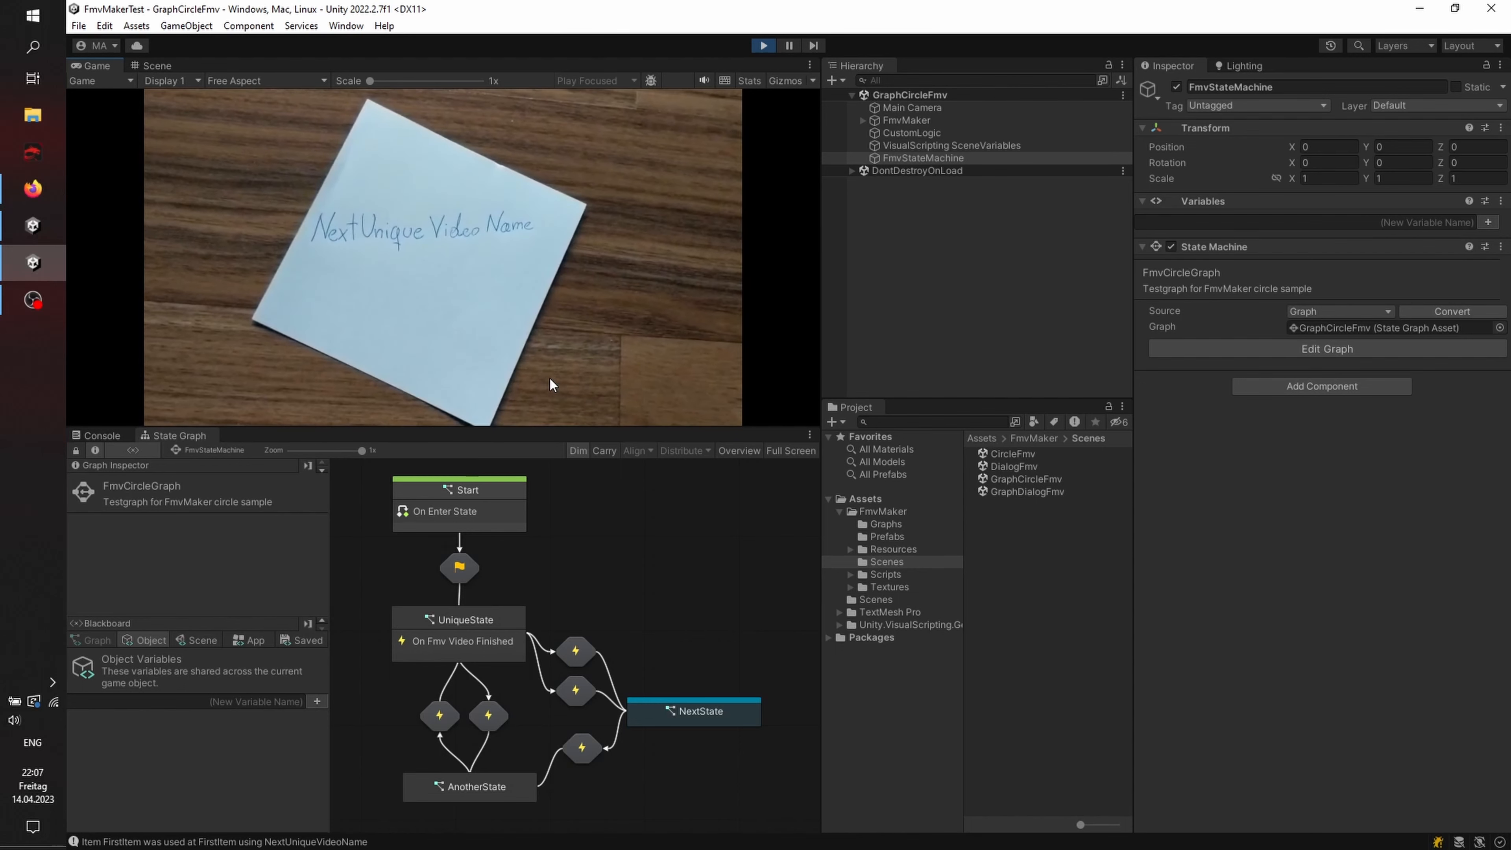
left_click(765, 46)
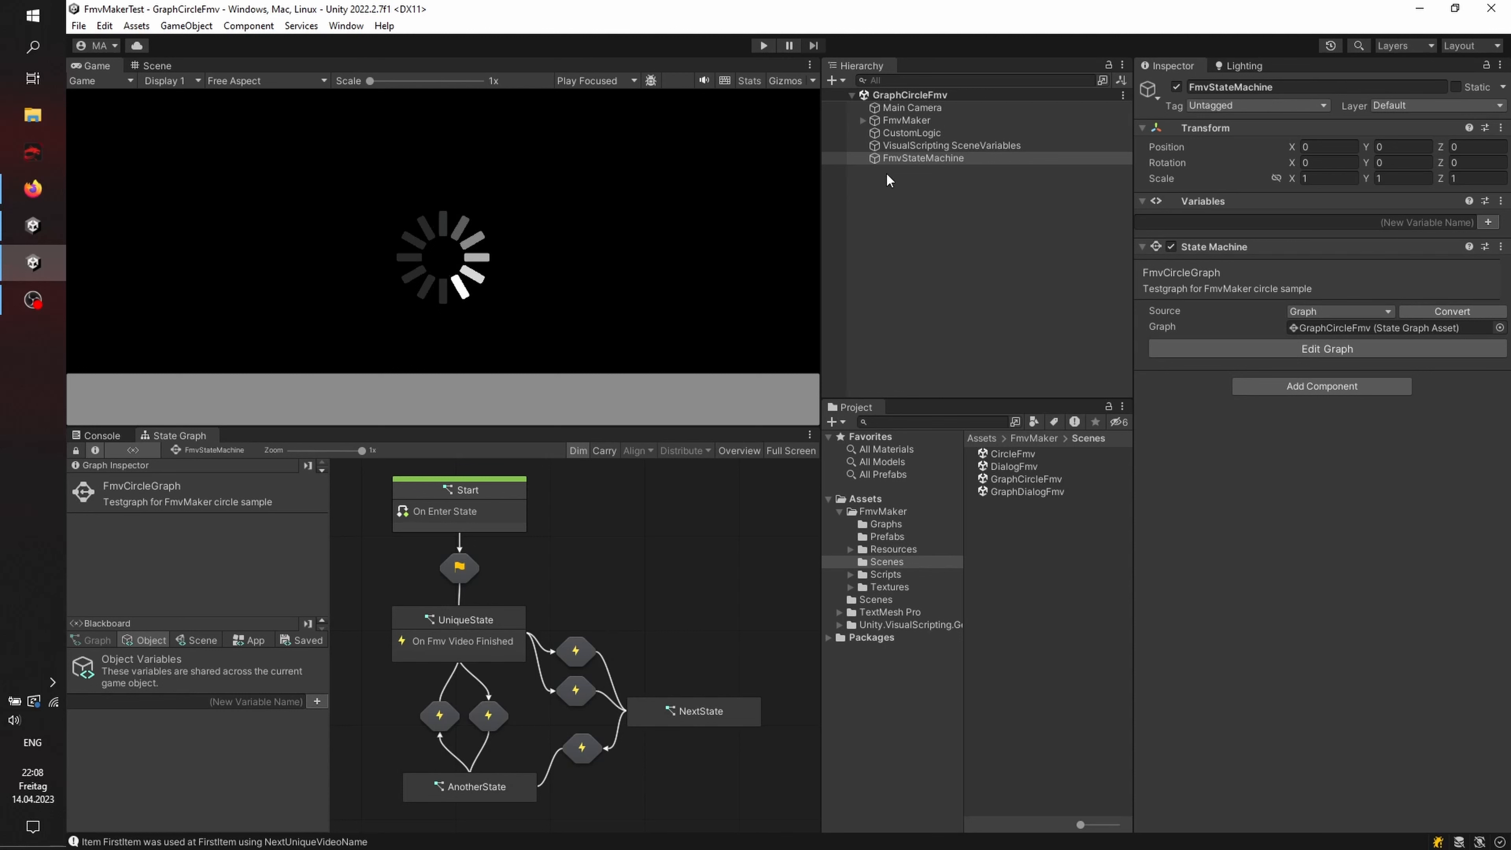
Step: Inspect the scene variables, FmvStateMachine and CustomLogic with its CheckFmvMakerEvents script, and view the logged events in the Console
left_click(919, 147)
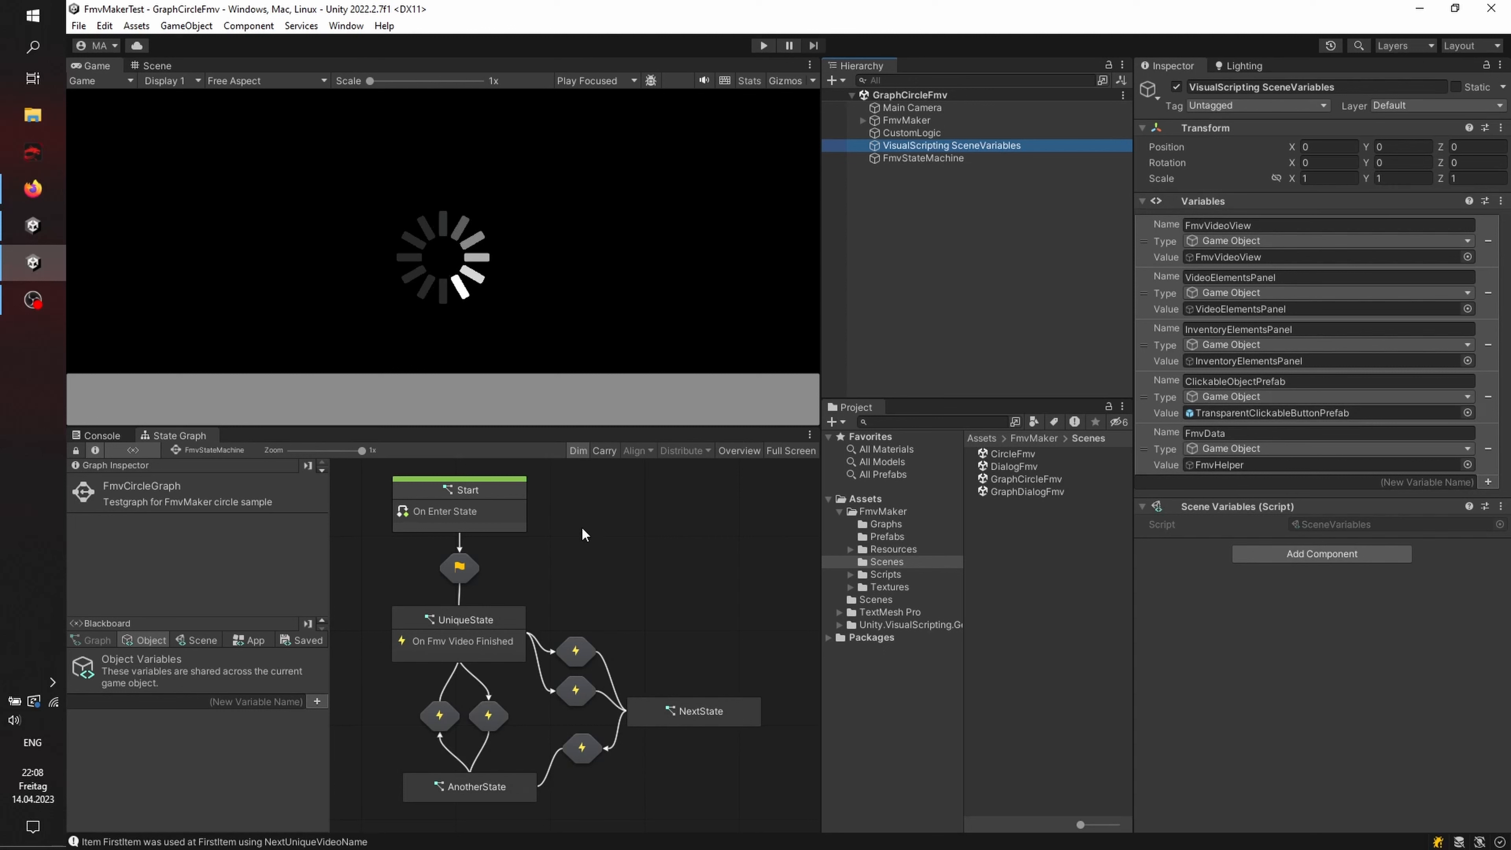
left_click(952, 158)
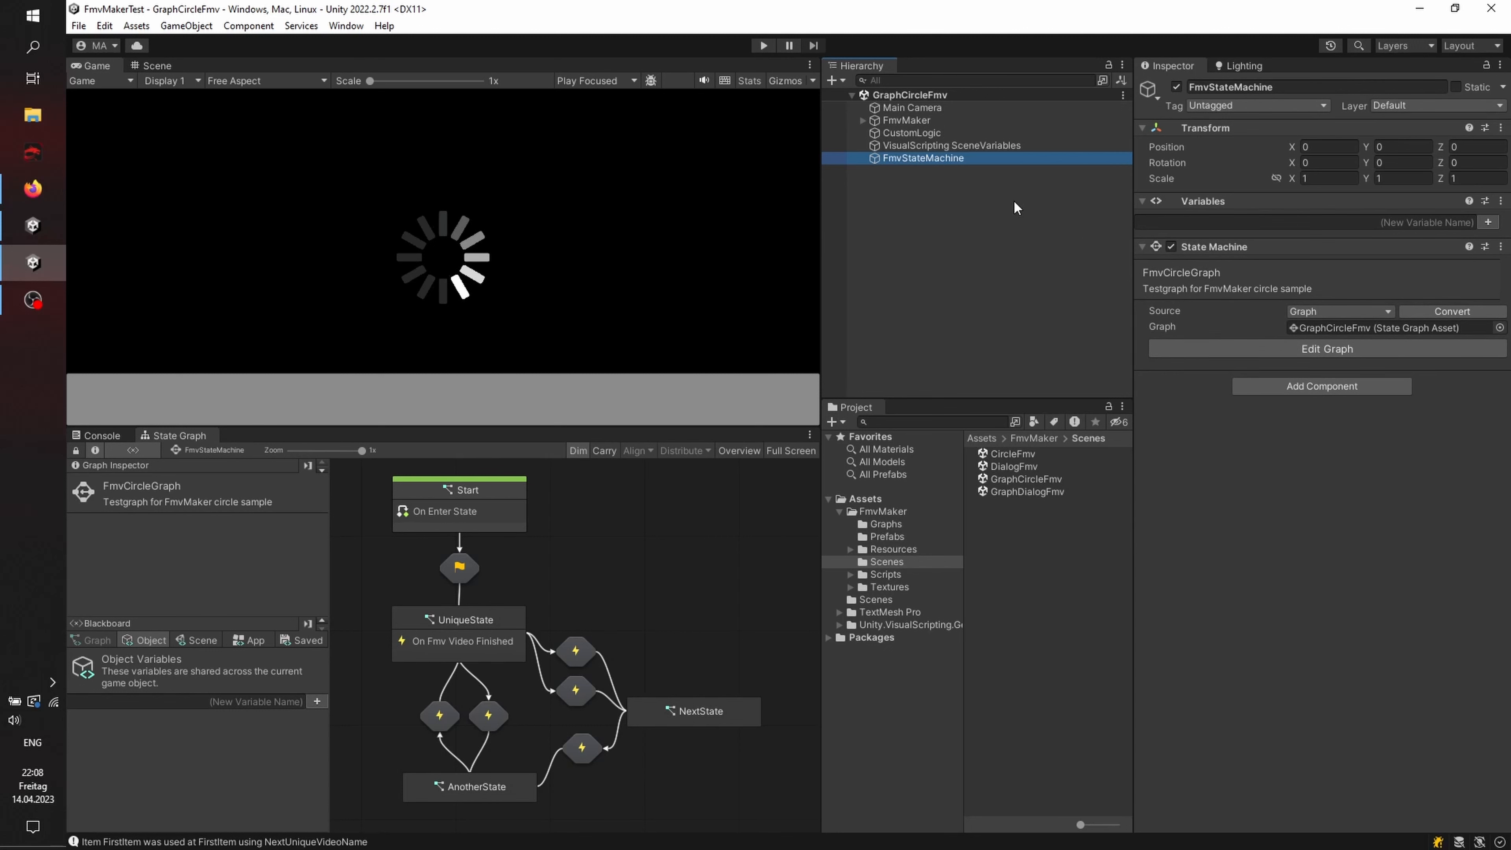
left_click(916, 132)
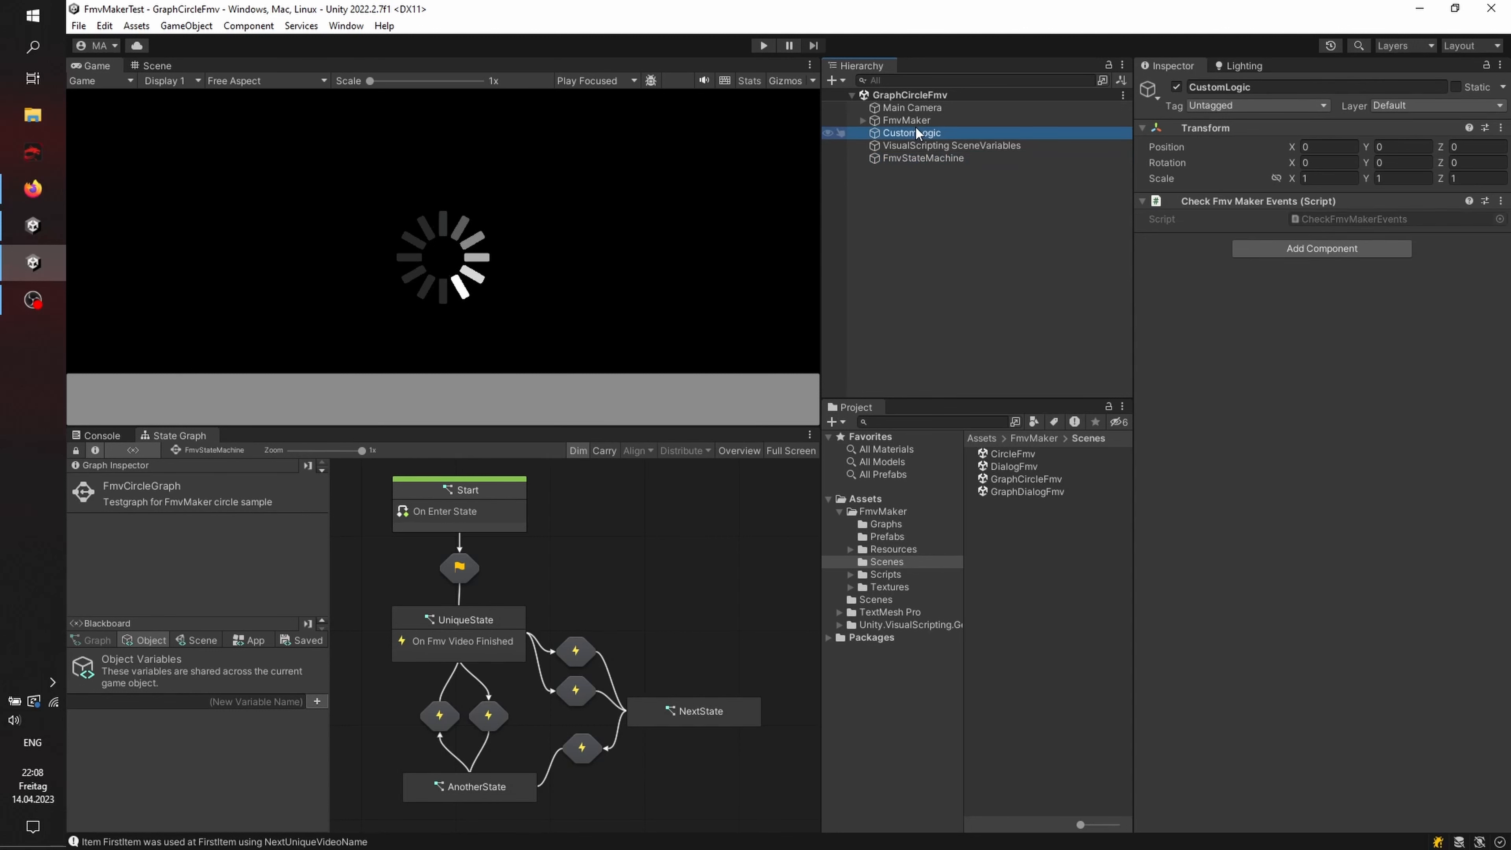
left_click(1350, 220)
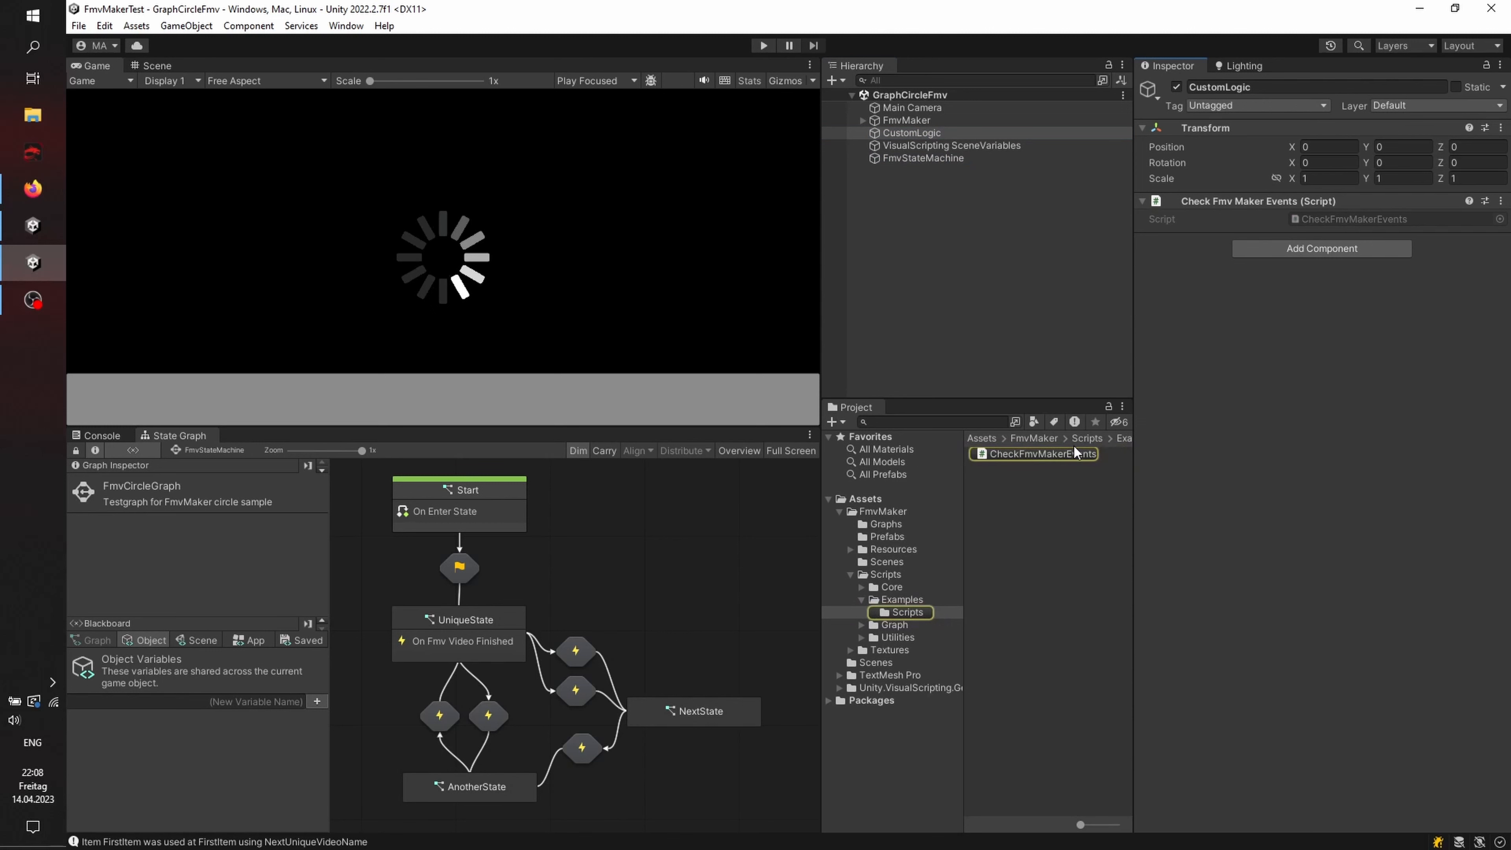
left_click(1065, 454)
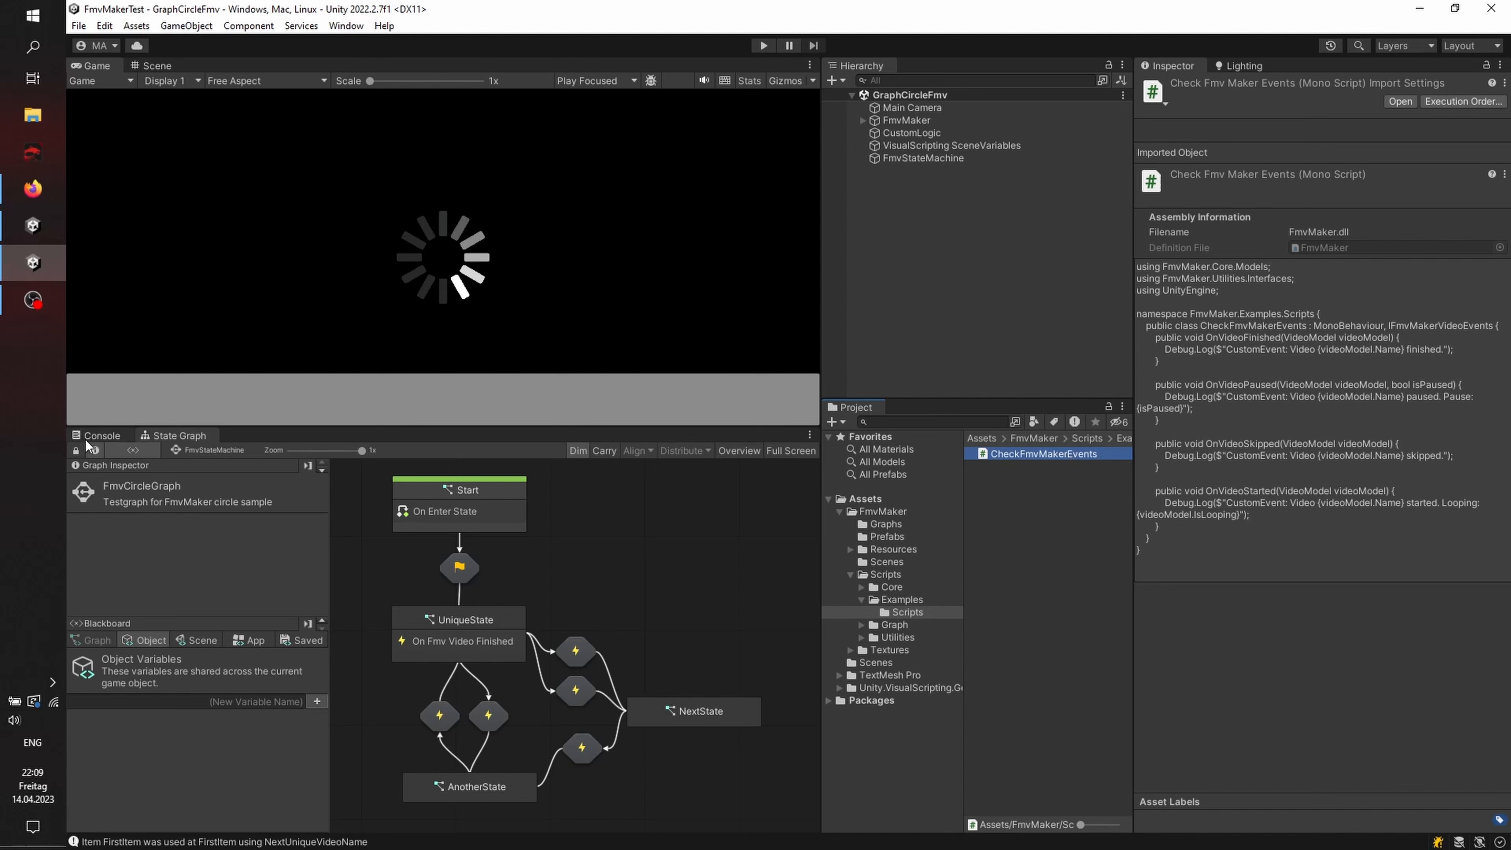
left_click(98, 435)
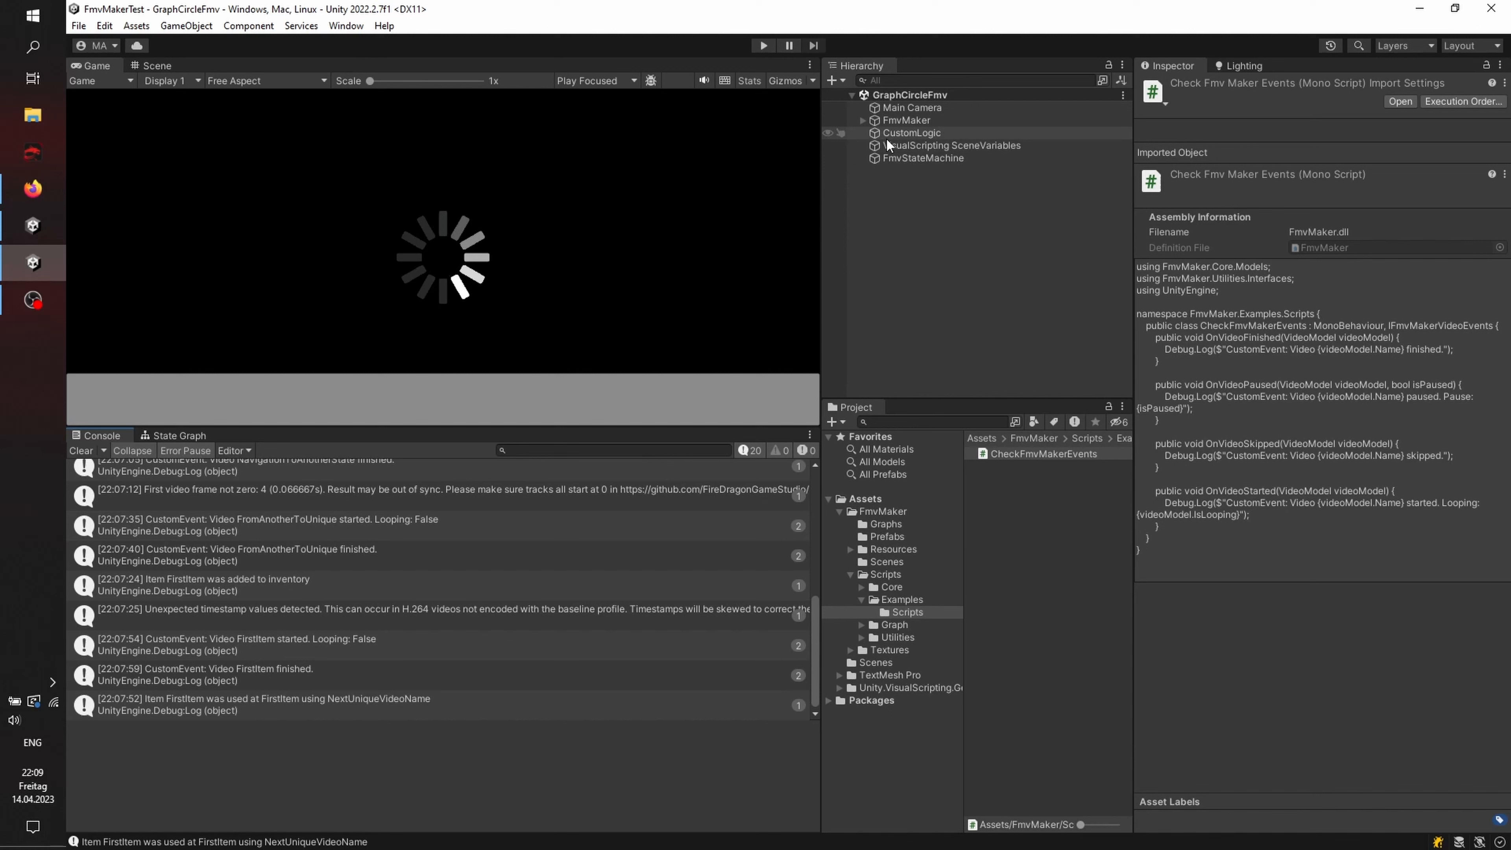
Step: Expand the FmvMaker object and examine the video event bindings of FmvVideoView that reference CustomLogic
left_click(900, 120)
left_click(862, 121)
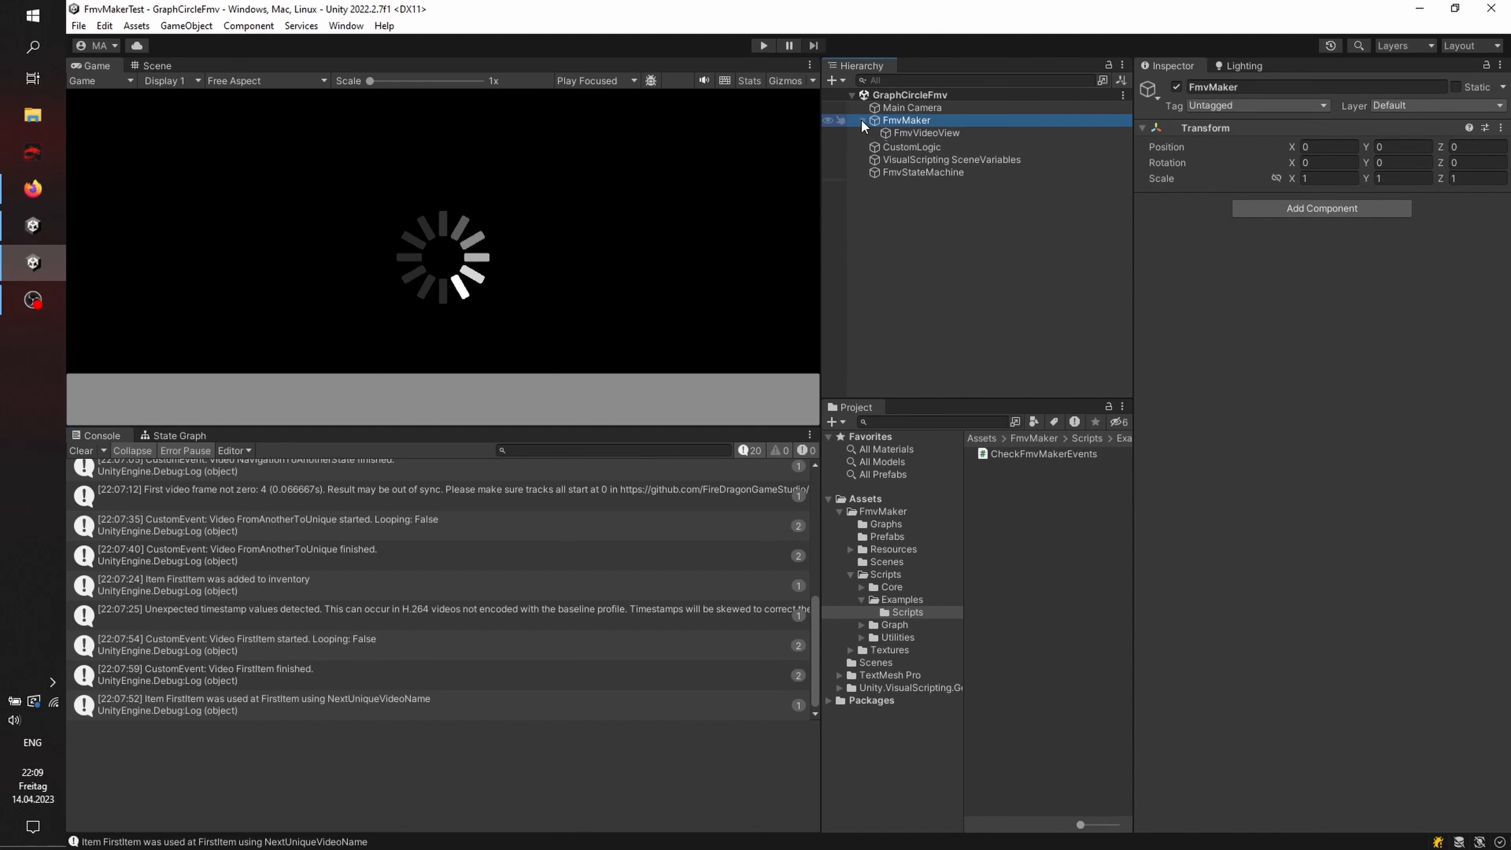
left_click(923, 131)
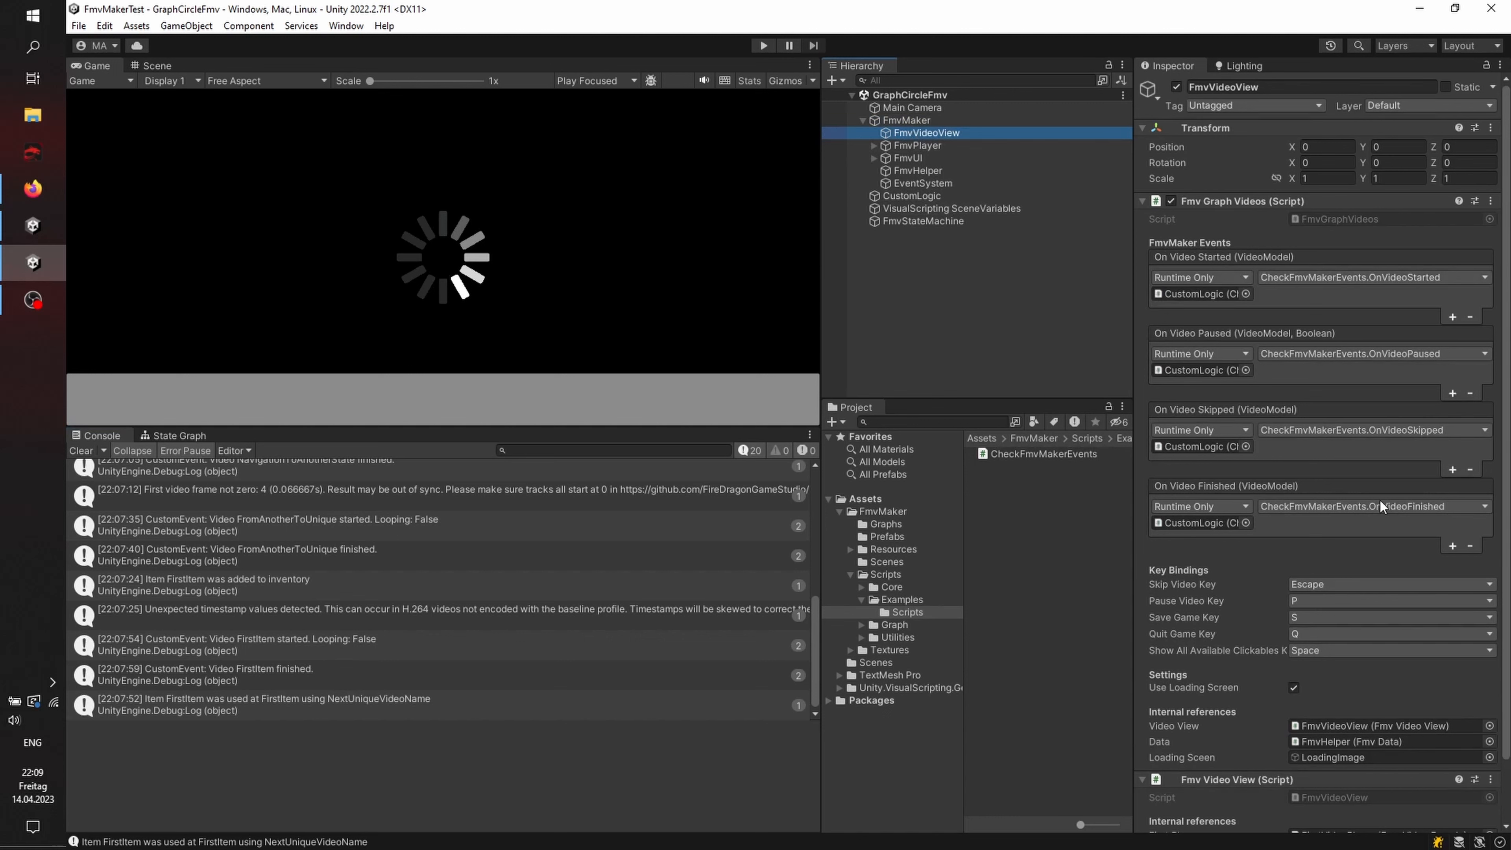
left_click(1206, 297)
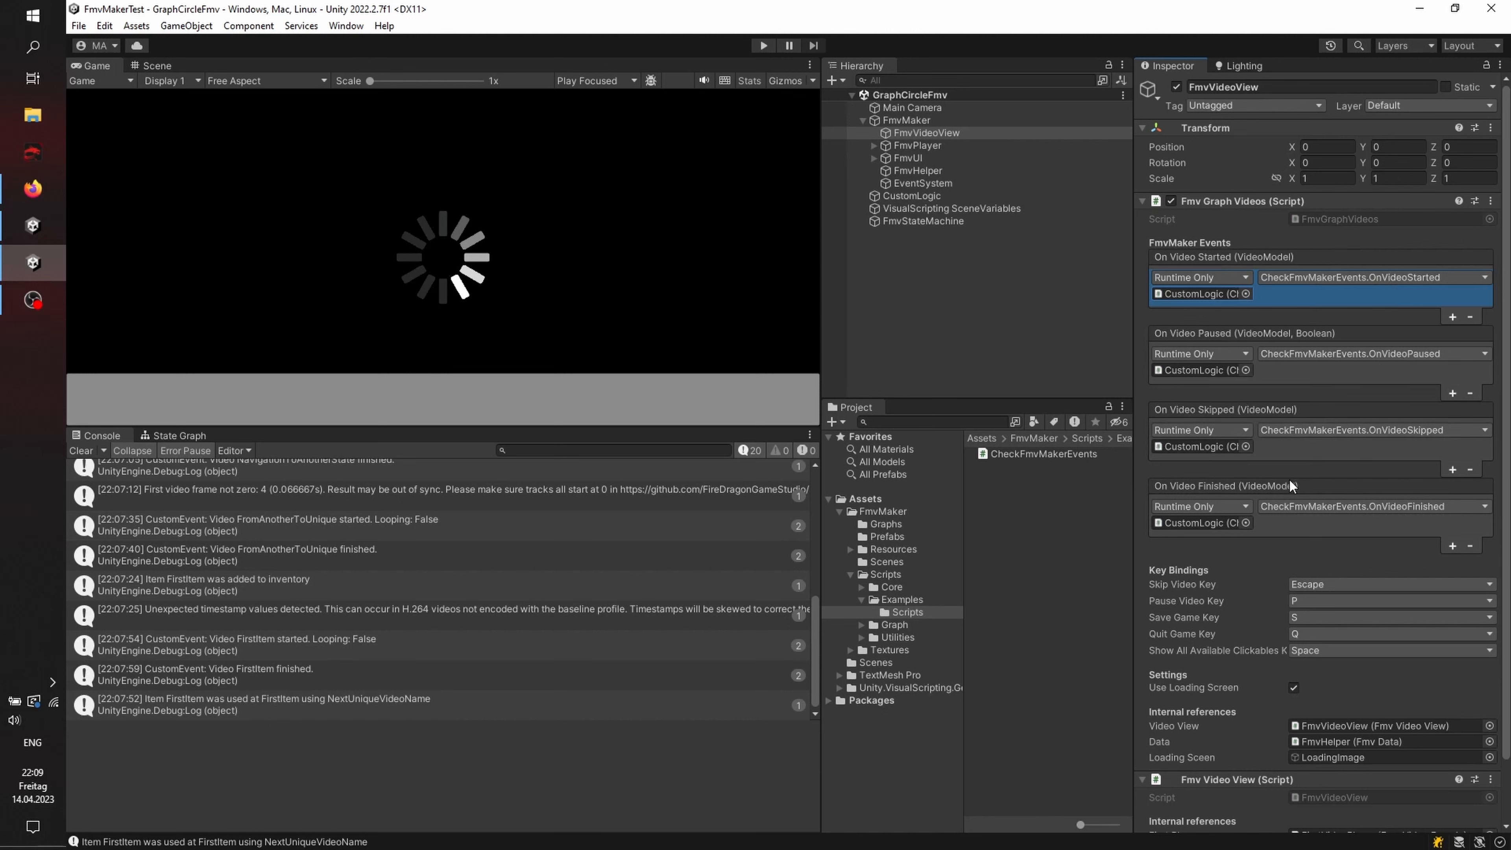
Step: Open CustomLogic's CheckFmvMakerEvents script in Visual Studio and highlight the IFmvMakerVideoEvents interface in the class declaration
left_click(927, 197)
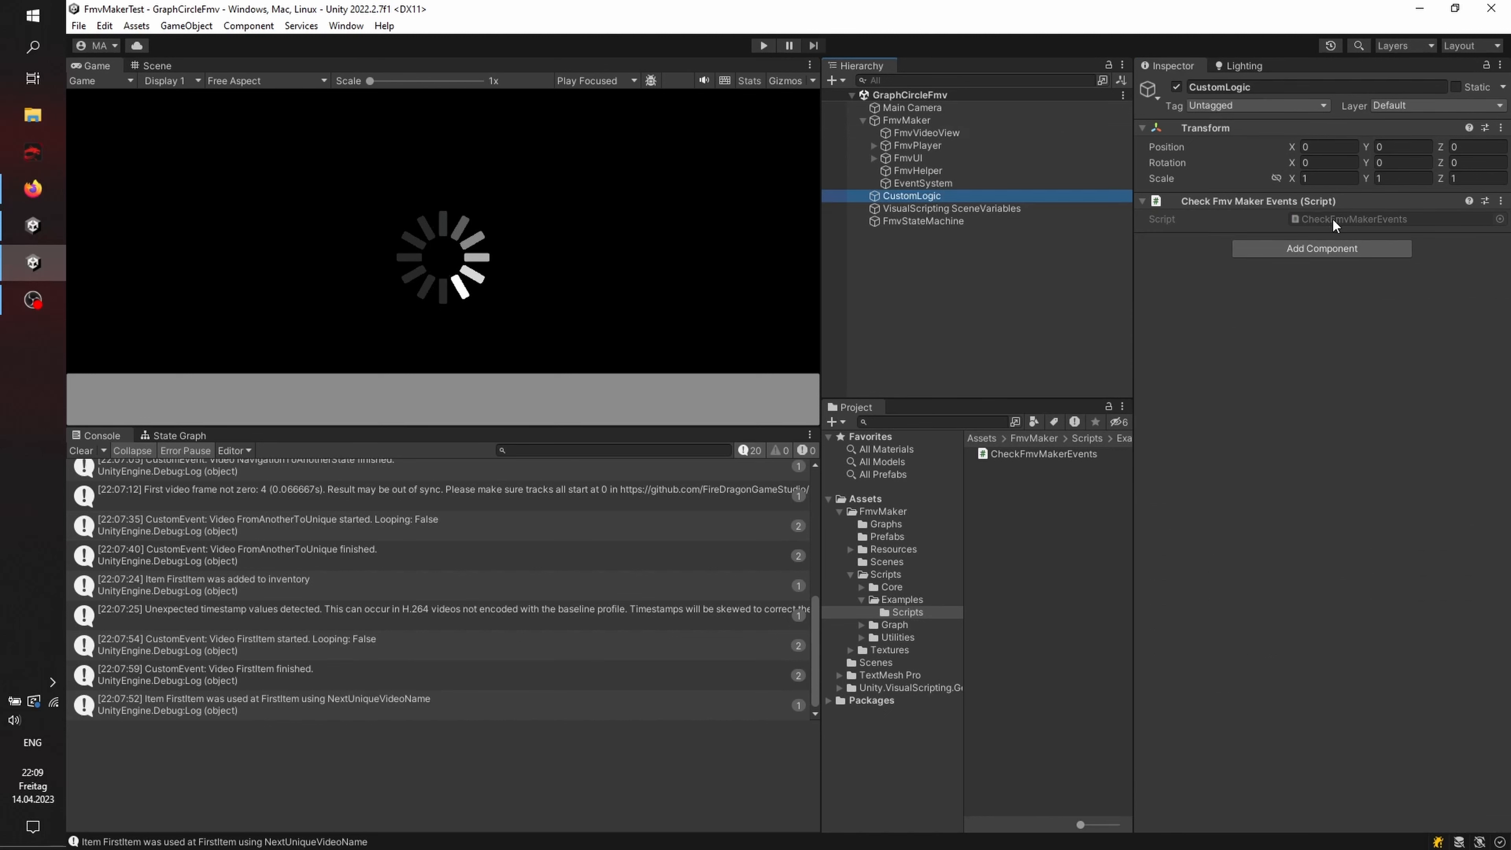
left_click(1331, 217)
double_click(1043, 454)
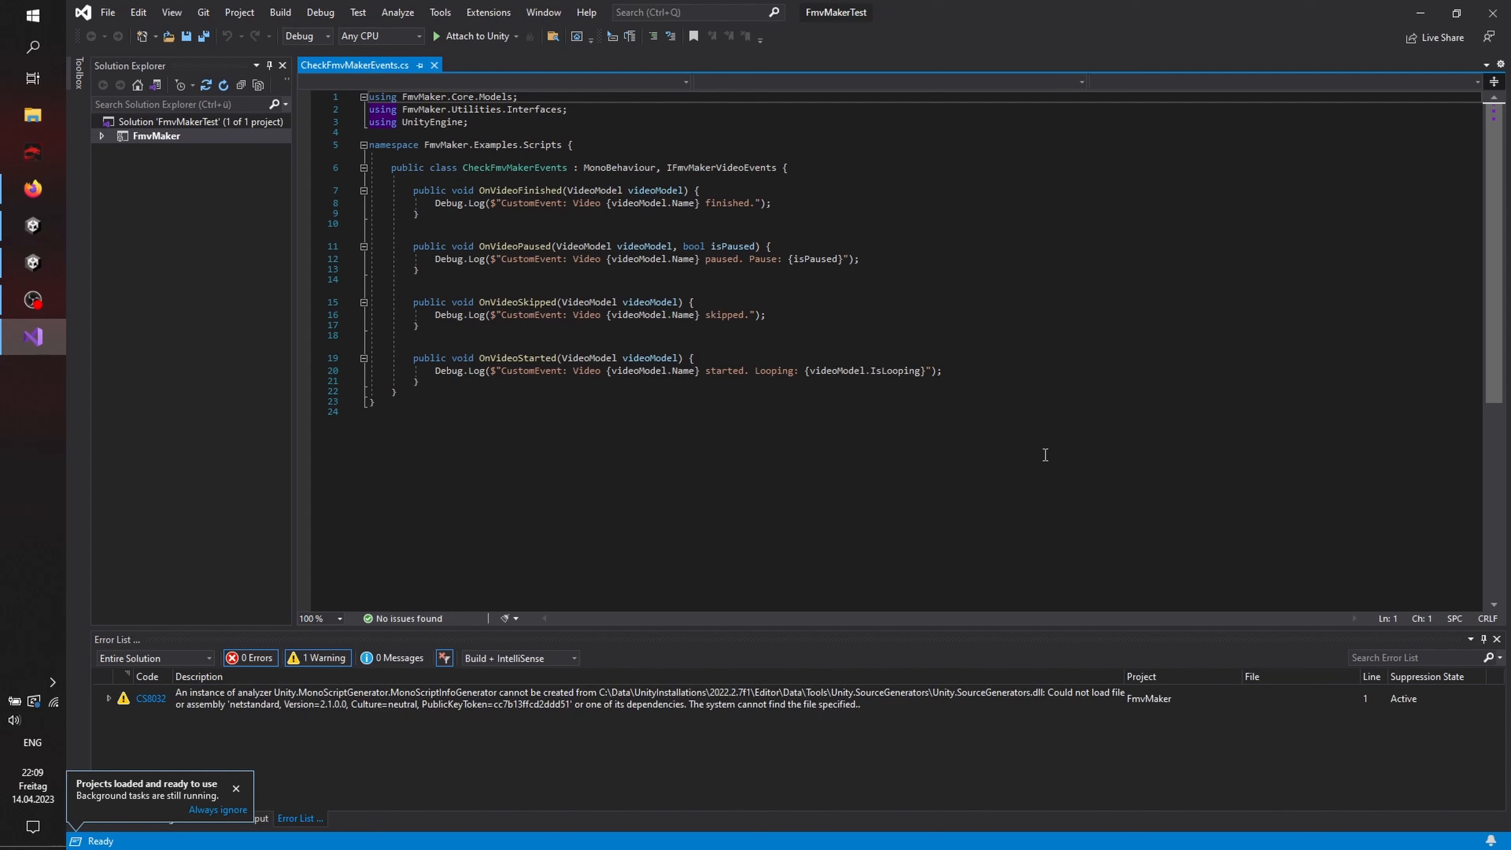
double_click(710, 166)
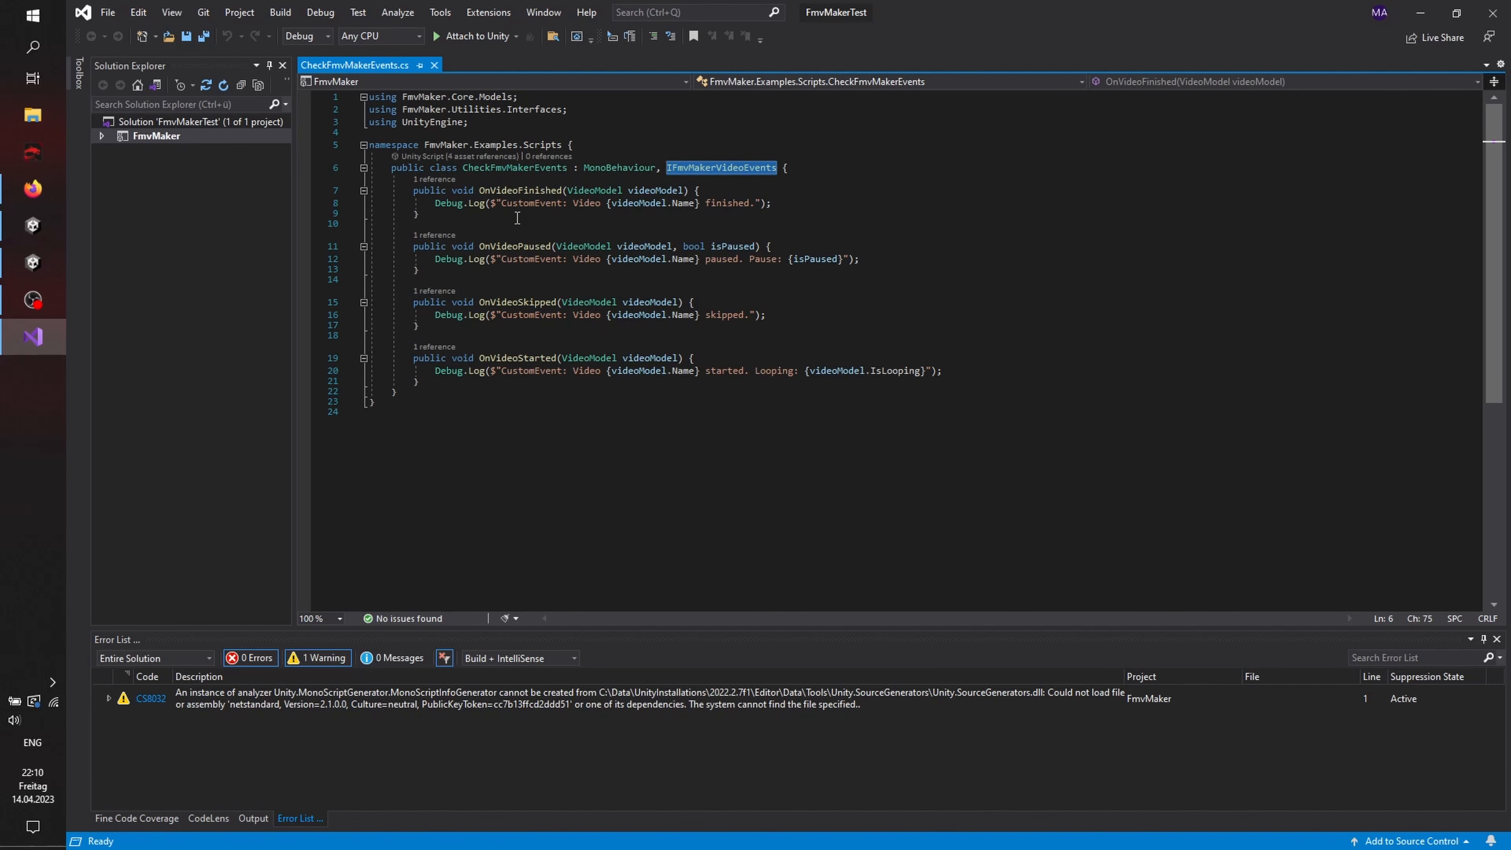
Step: Switch back to Unity and examine FmvVideoView's events, key bindings, settings and internal references
left_click(33, 262)
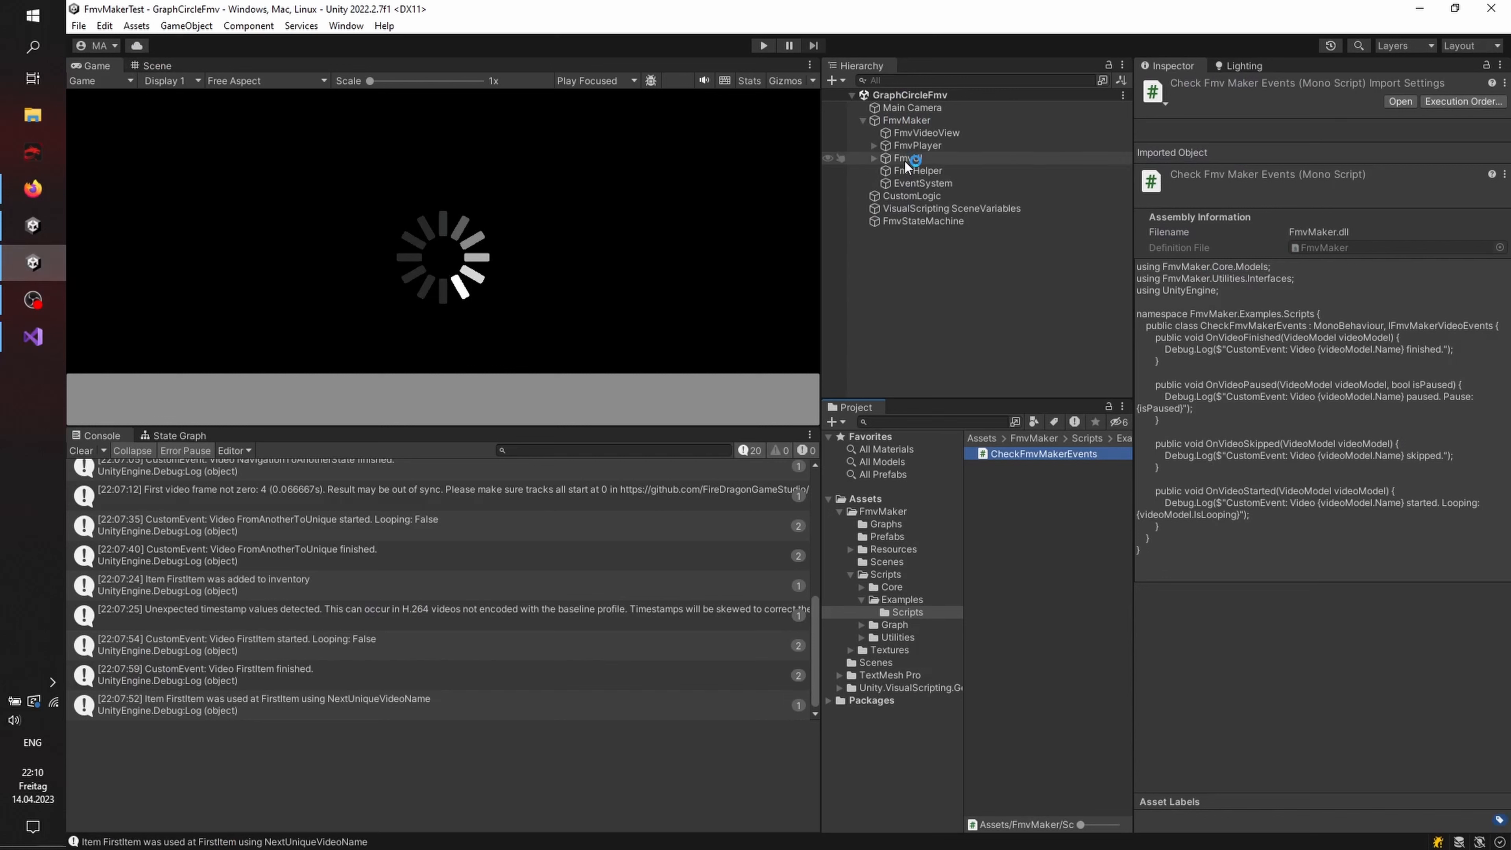
left_click(929, 132)
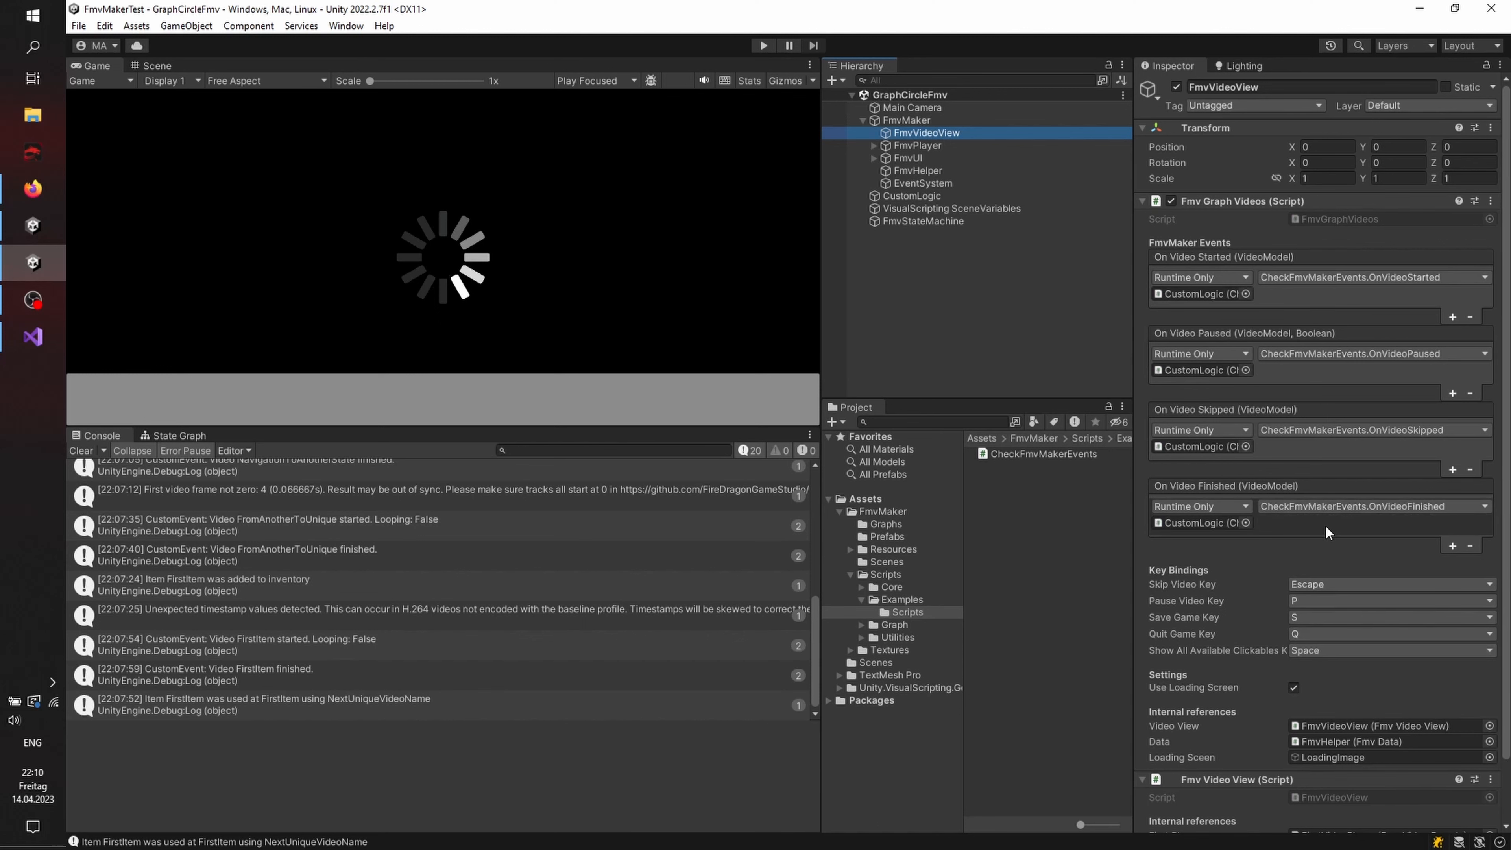
scroll(1325, 527, "down", 3)
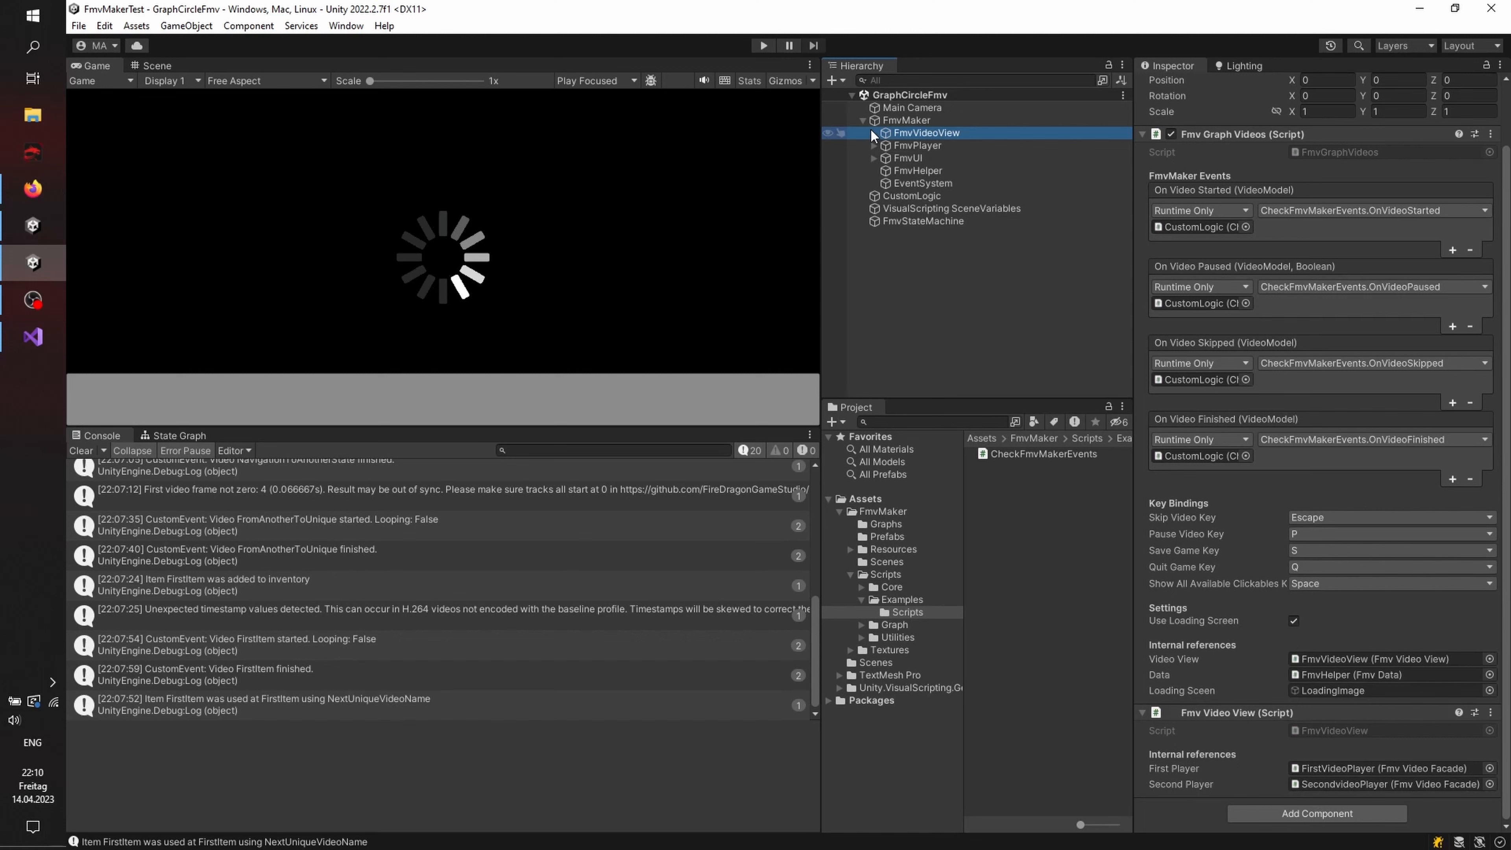
Step: Examine FmvPlayer, FmvUI, and the VideoElementsPanel and InventoryElementsPanel under FmvCanvas, then collapse FmvUI
left_click(918, 146)
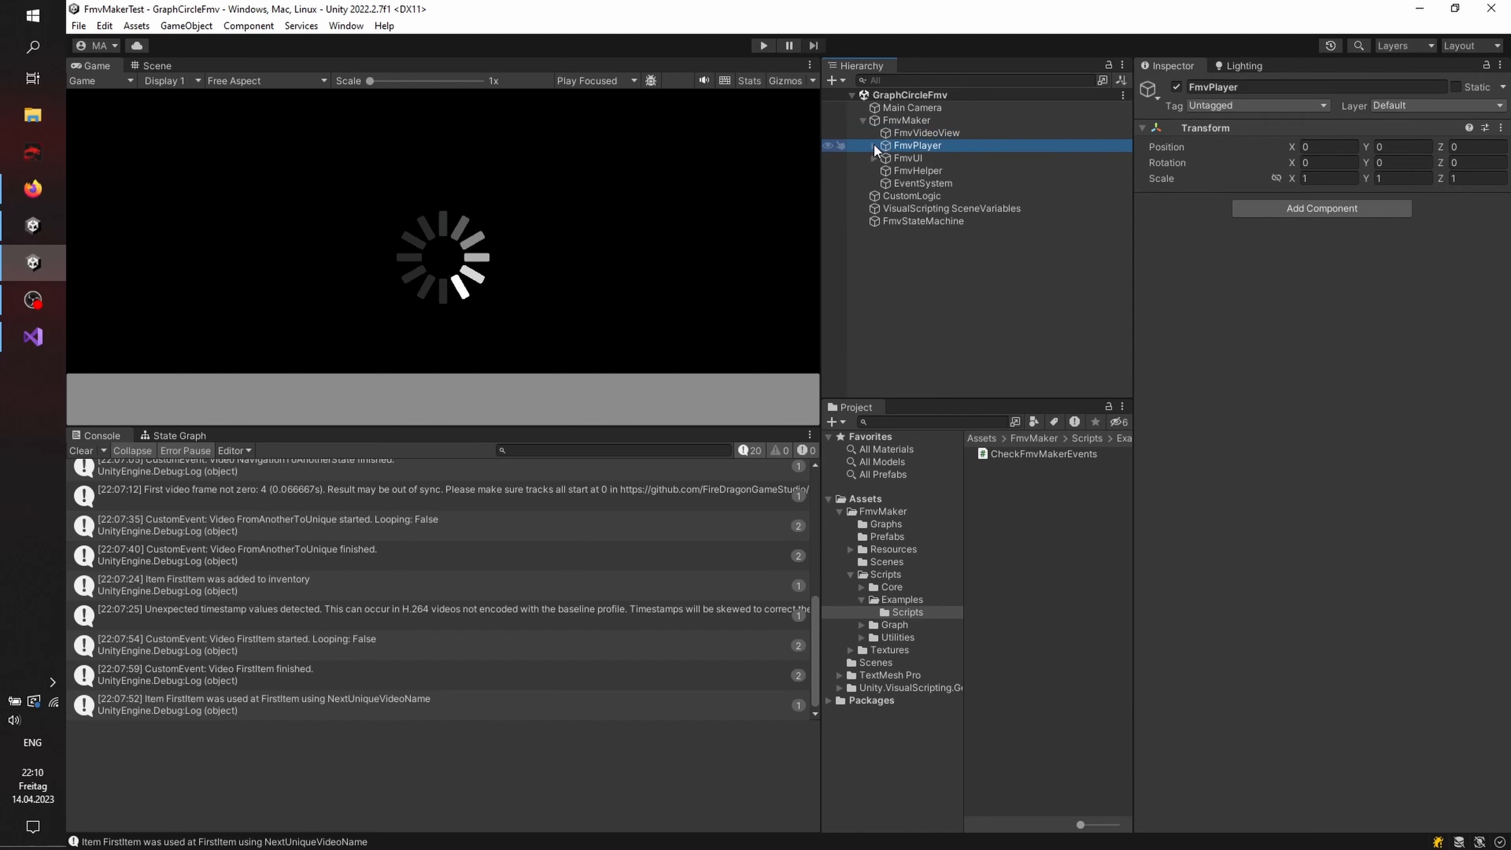
left_click(919, 158)
left_click(872, 157)
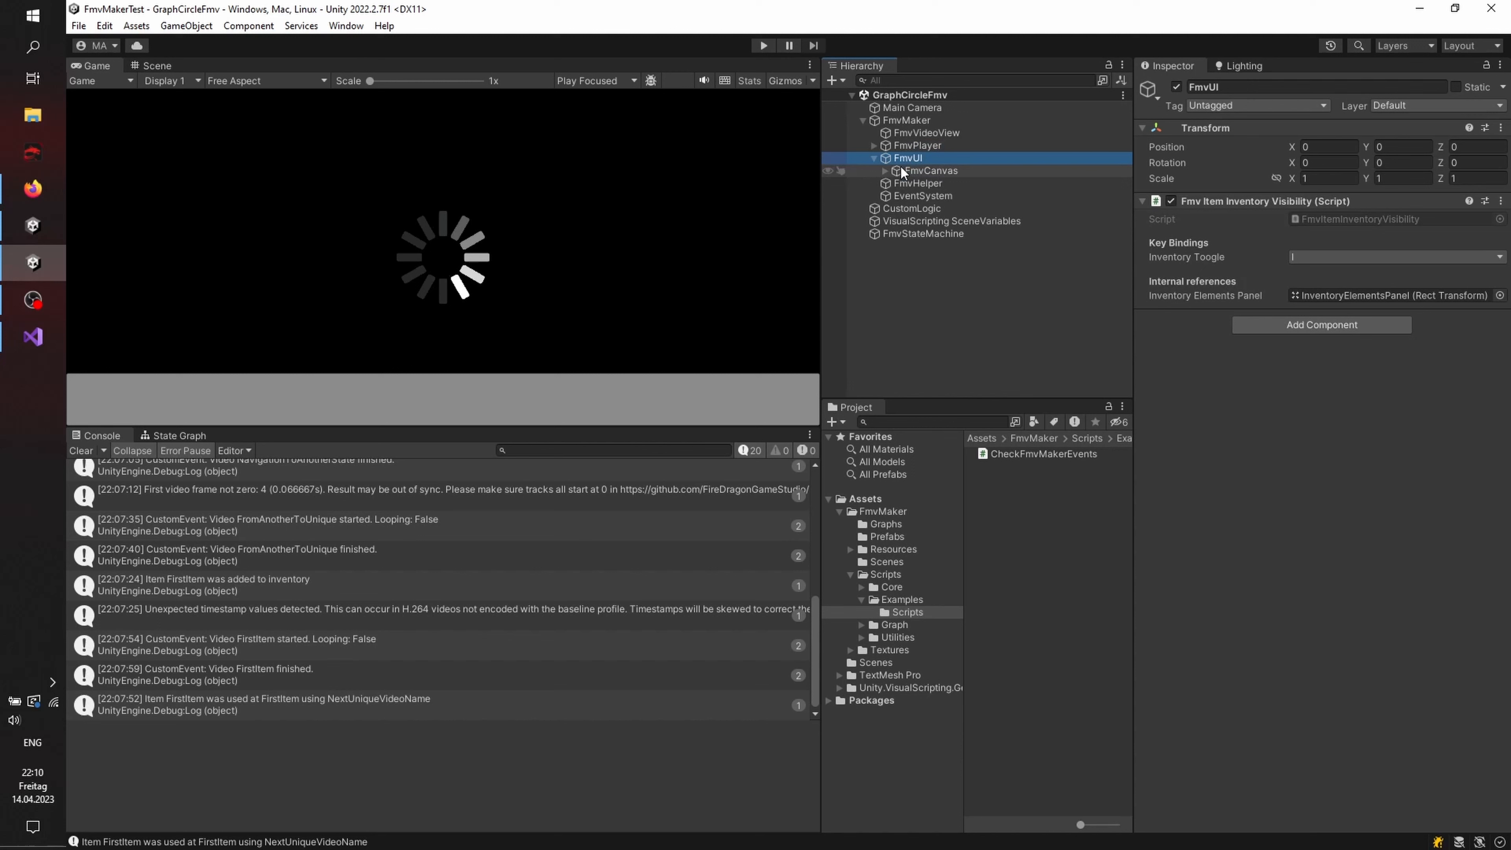
left_click(885, 170)
left_click(957, 185)
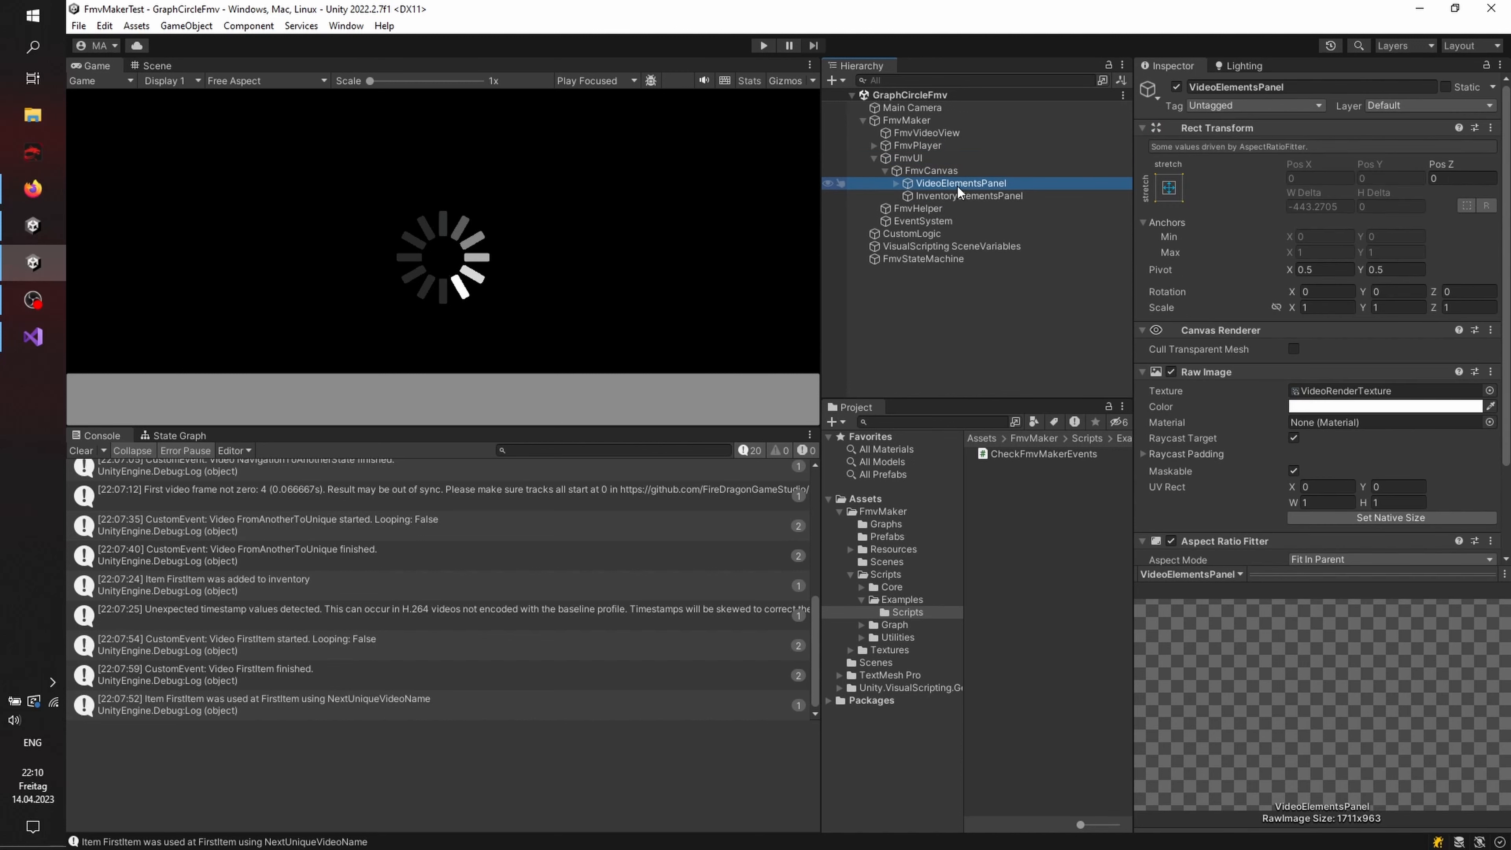
left_click(968, 196)
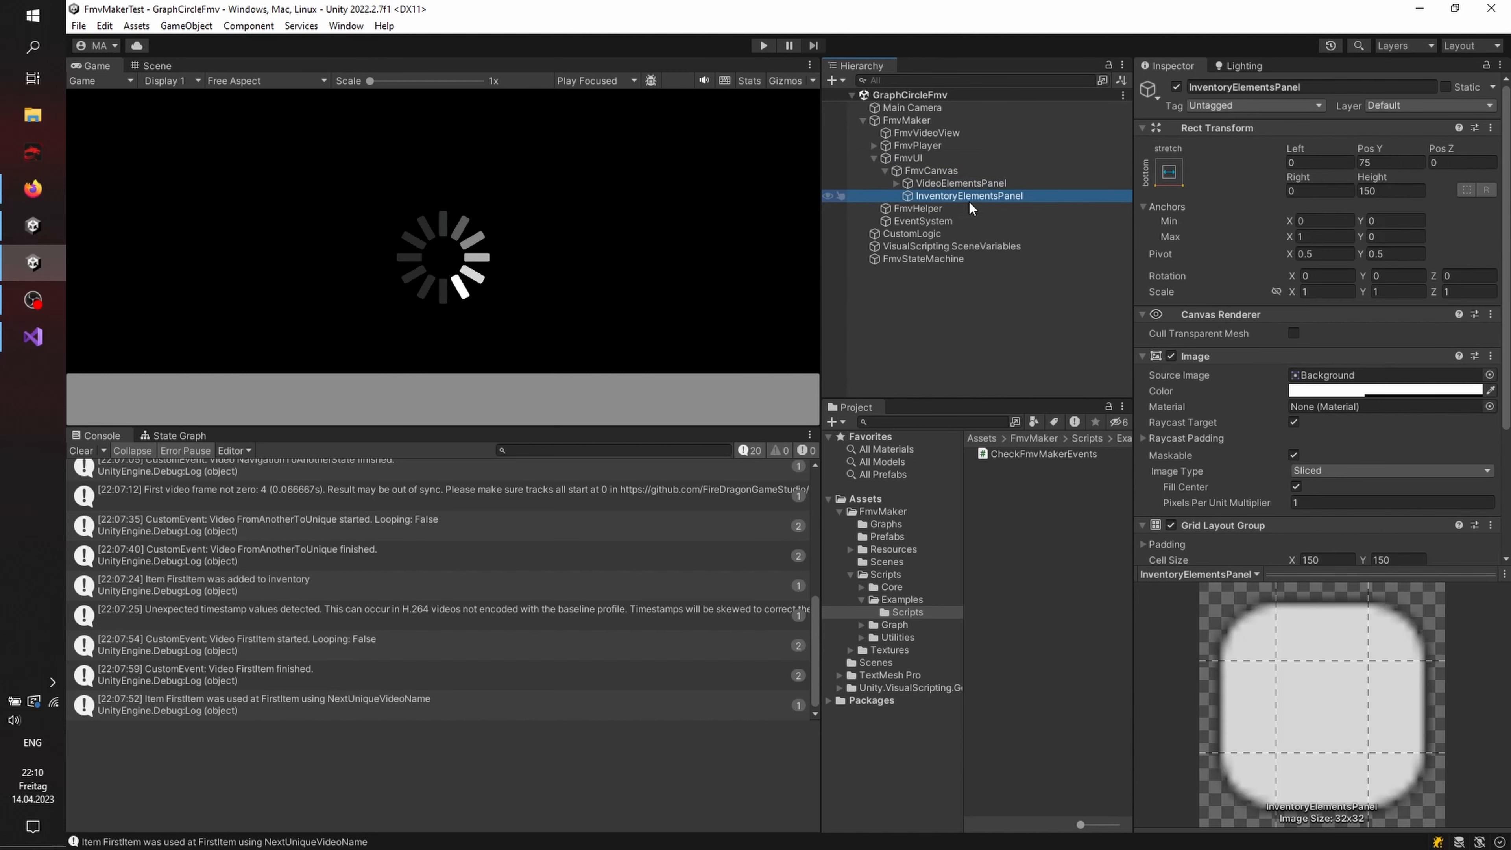
left_click(885, 171)
left_click(874, 158)
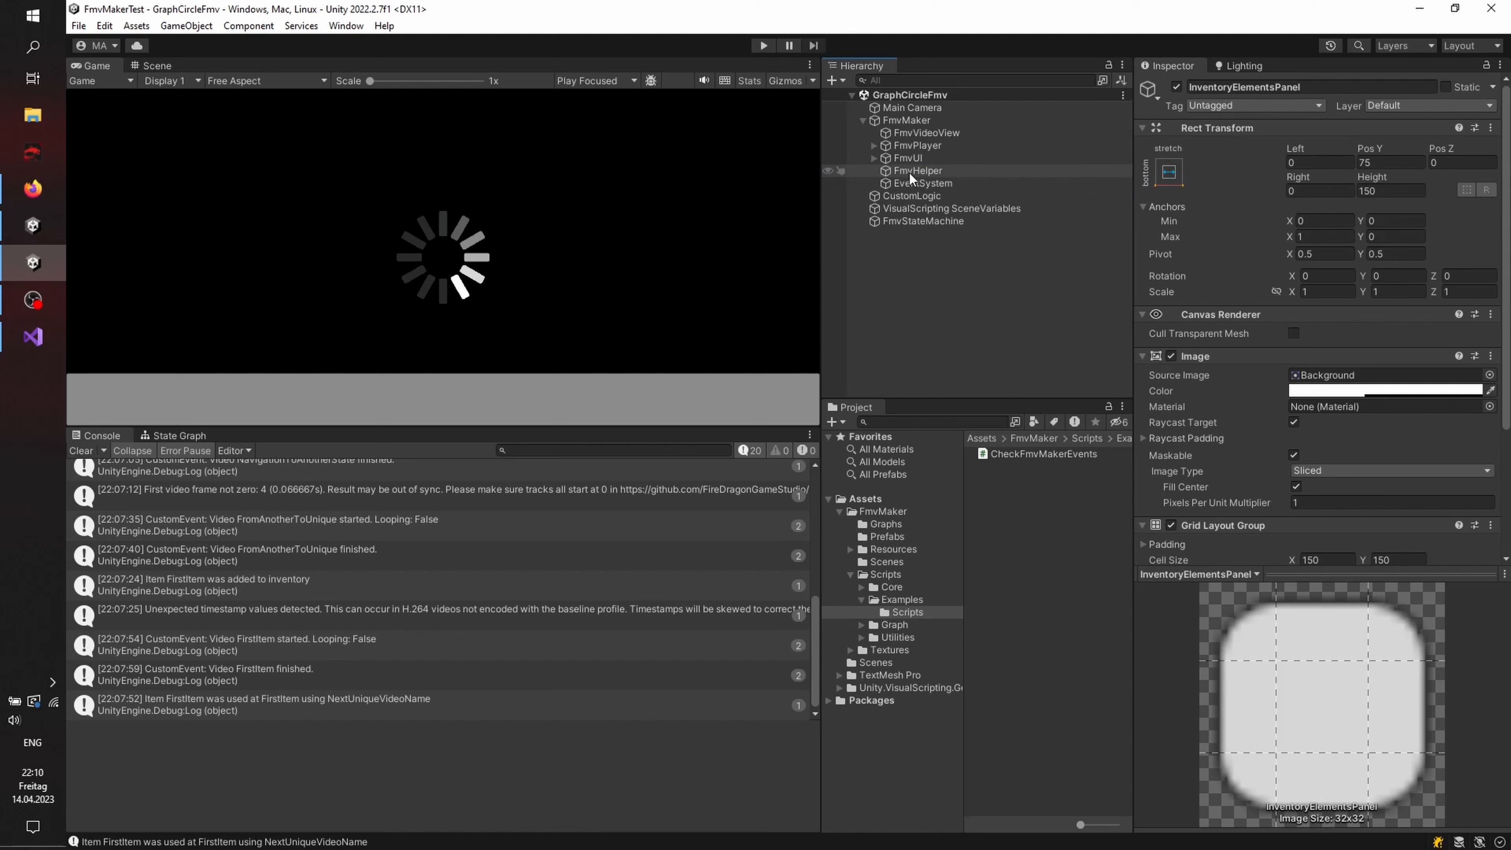
Step: Inspect FmvHelper's resolution and data settings, collapse FmvMaker, and select the GraphCircleFmv scene in the Scenes folder
left_click(916, 172)
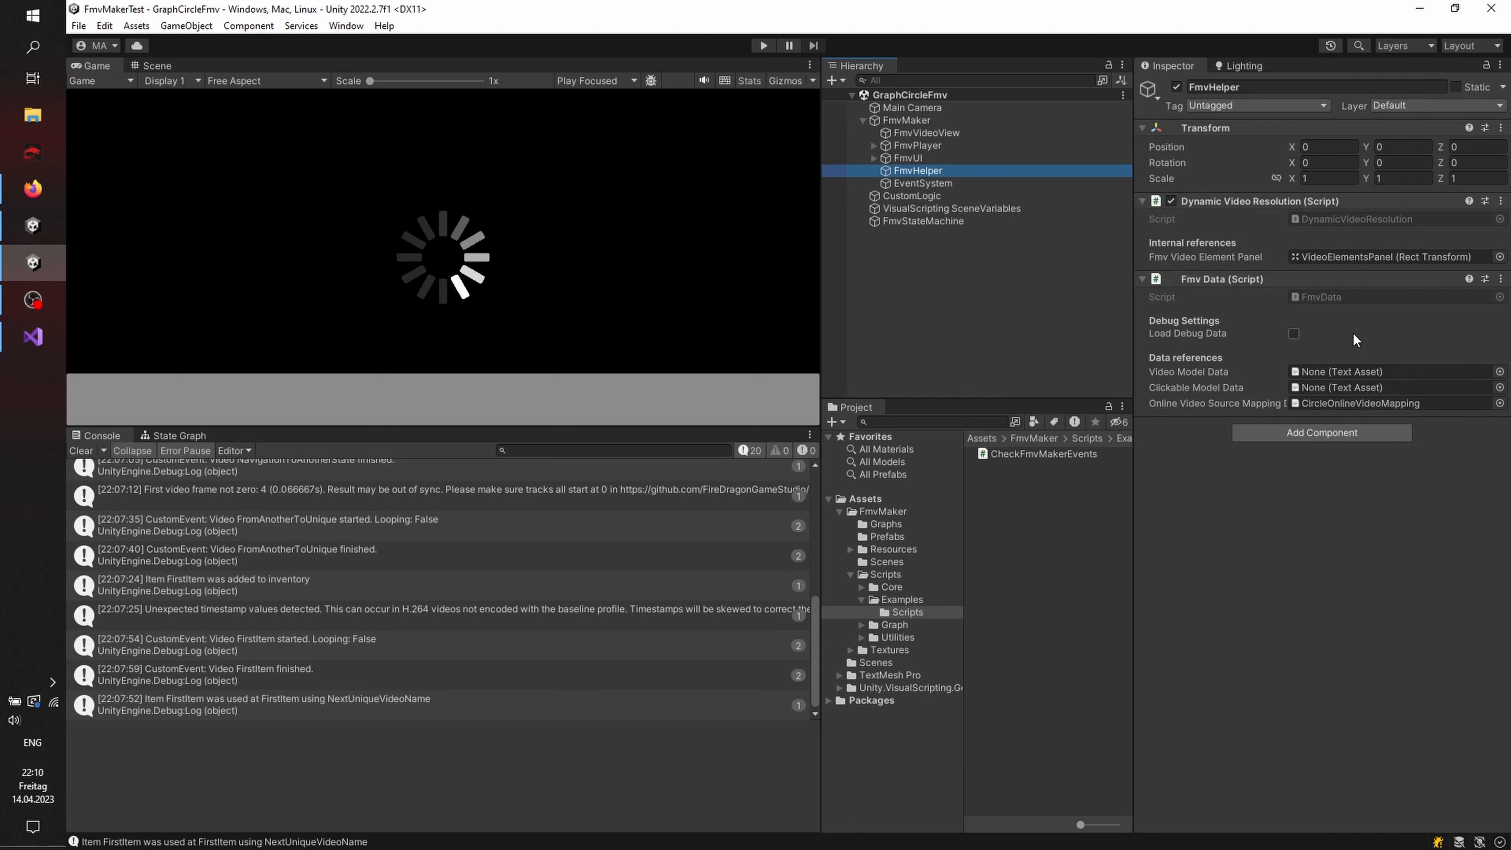
left_click(864, 120)
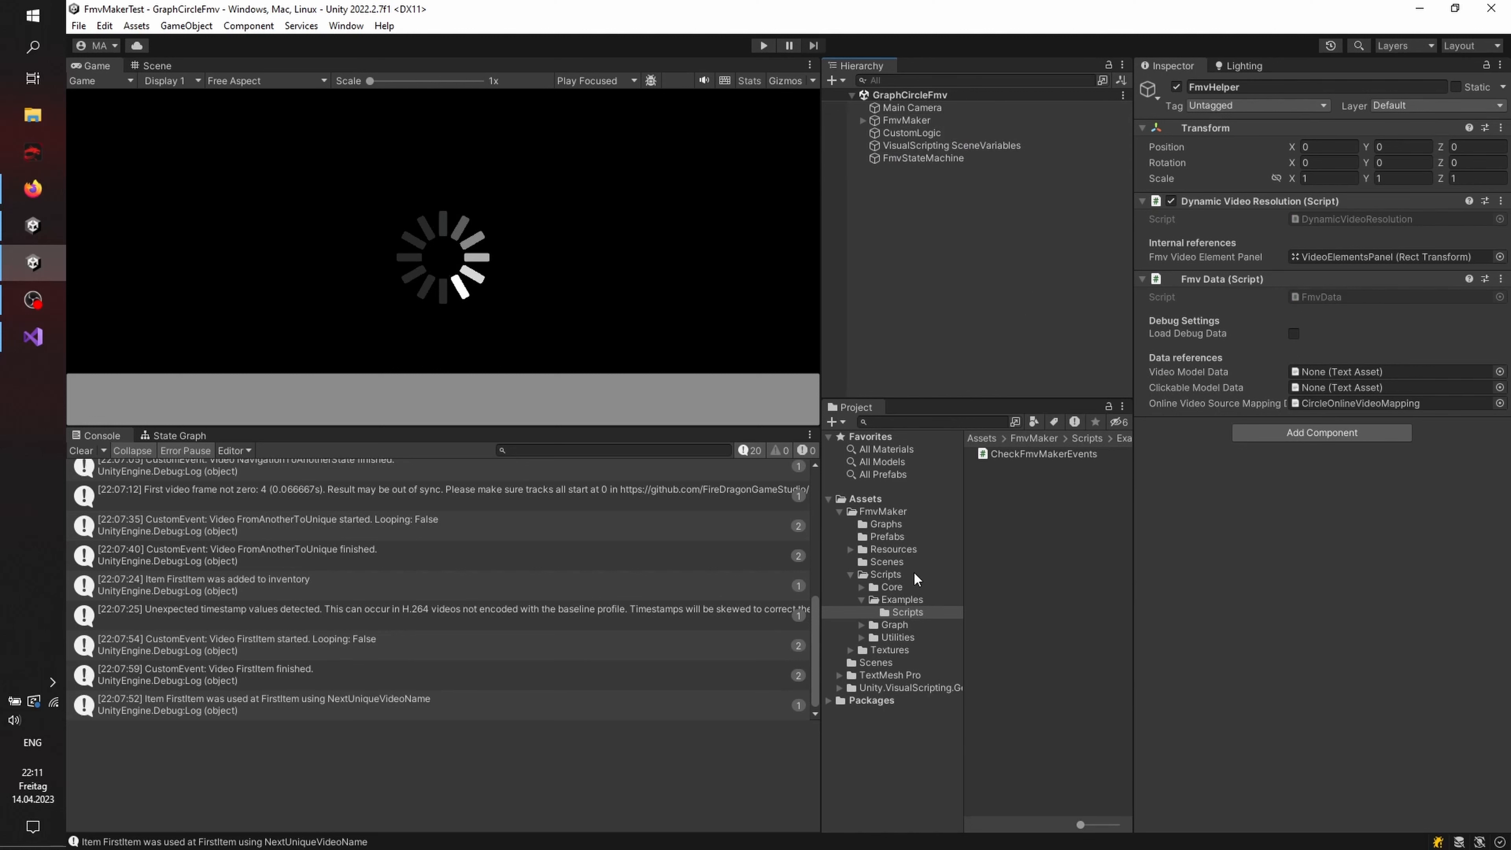
left_click(886, 562)
left_click(1039, 479)
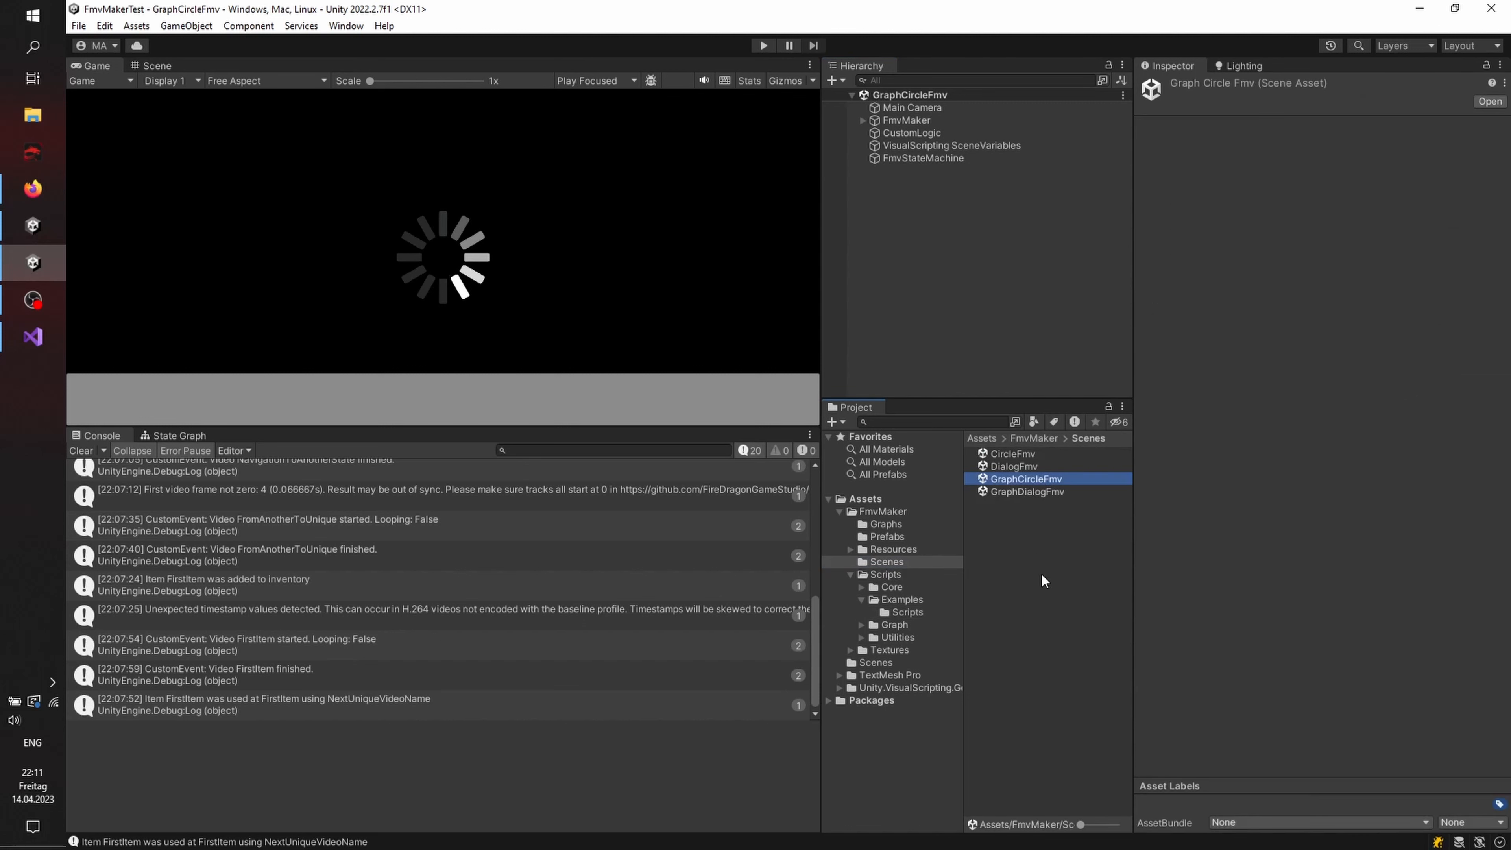
Step: Duplicate the GraphCircleFmv scene, name the copy GraphCircleFmvScratch and open it
key("ctrl+d")
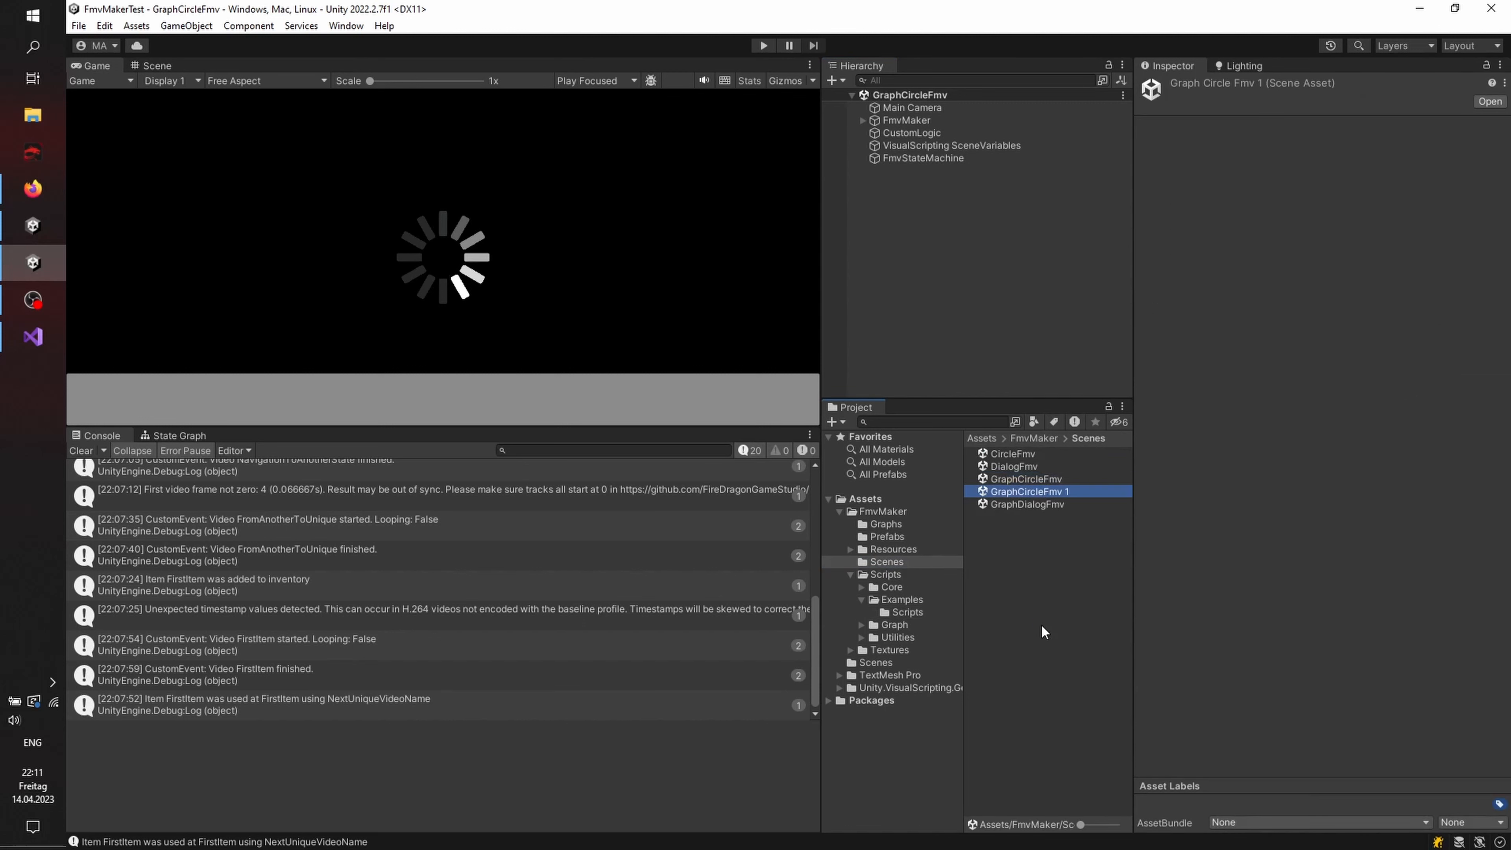
key("F2")
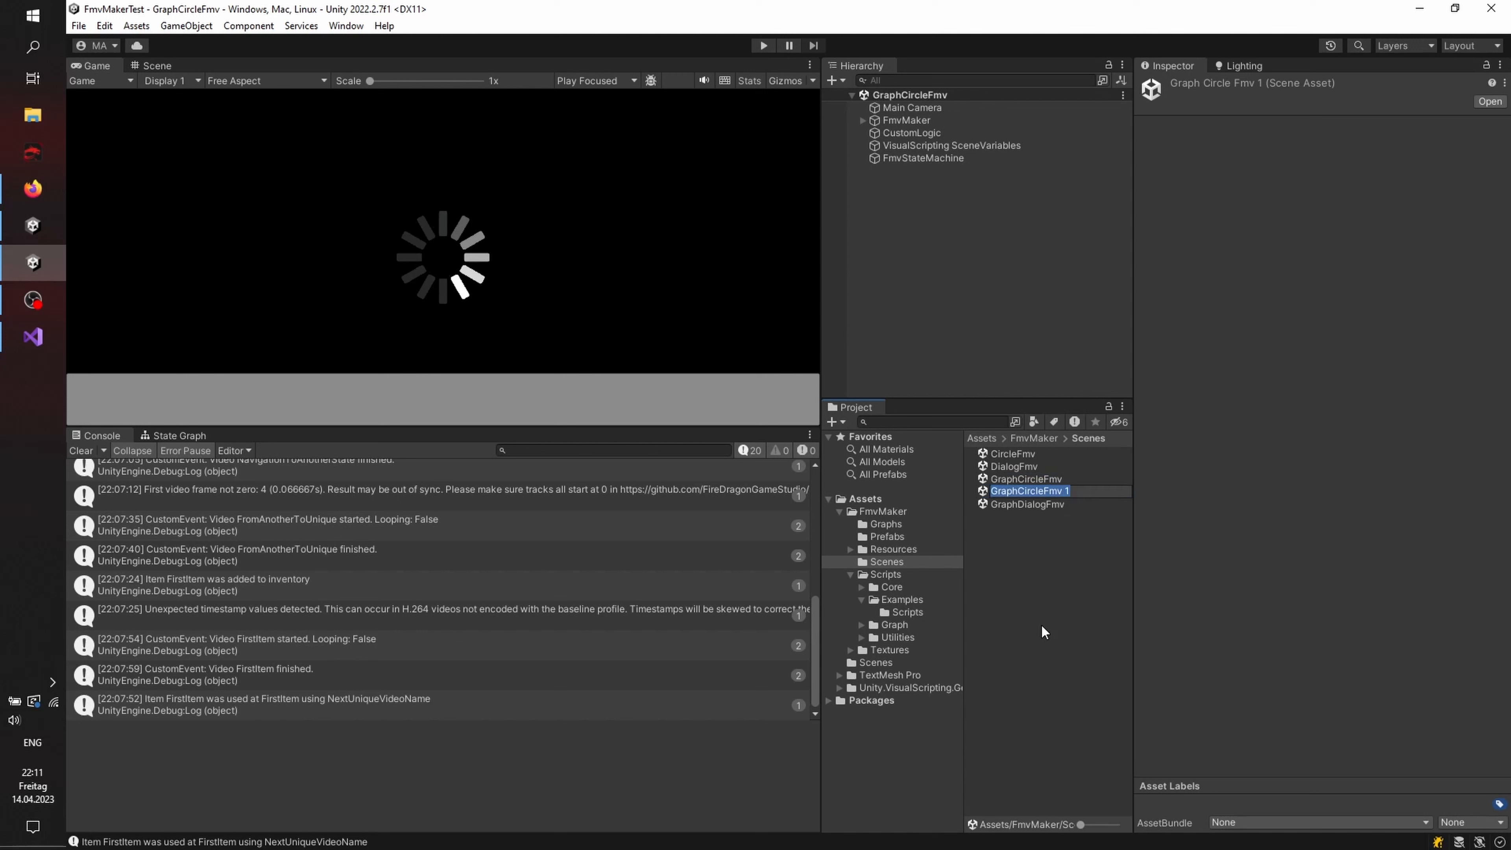
key("End")
key("BackSpace")
type("Scratch")
key("Return")
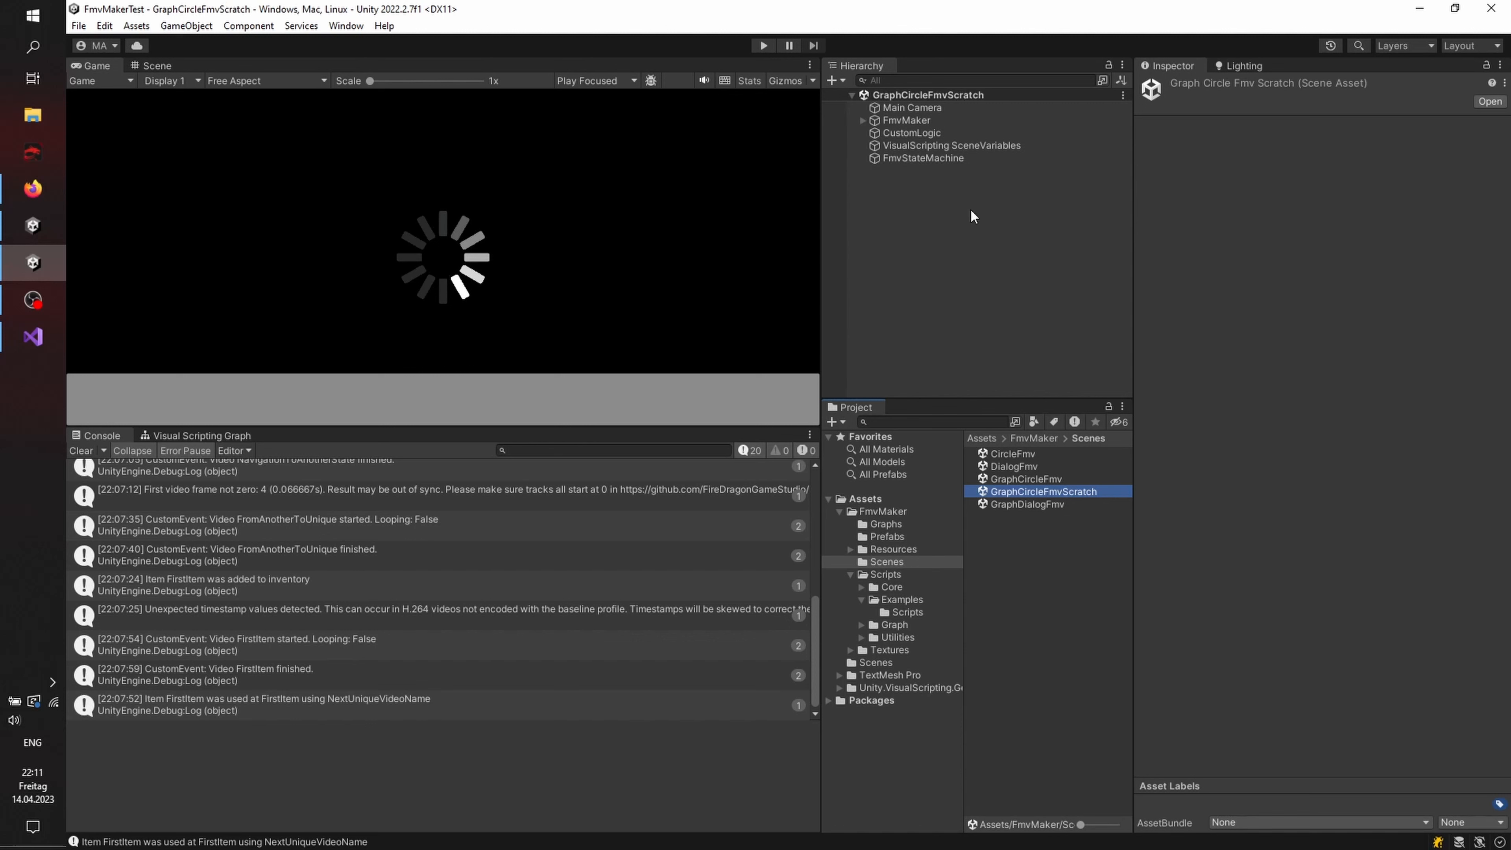
Step: Clear FmvStateMachine's assigned graph and create a new state graph asset for it named FromScratch in the Graphs folder
left_click(953, 158)
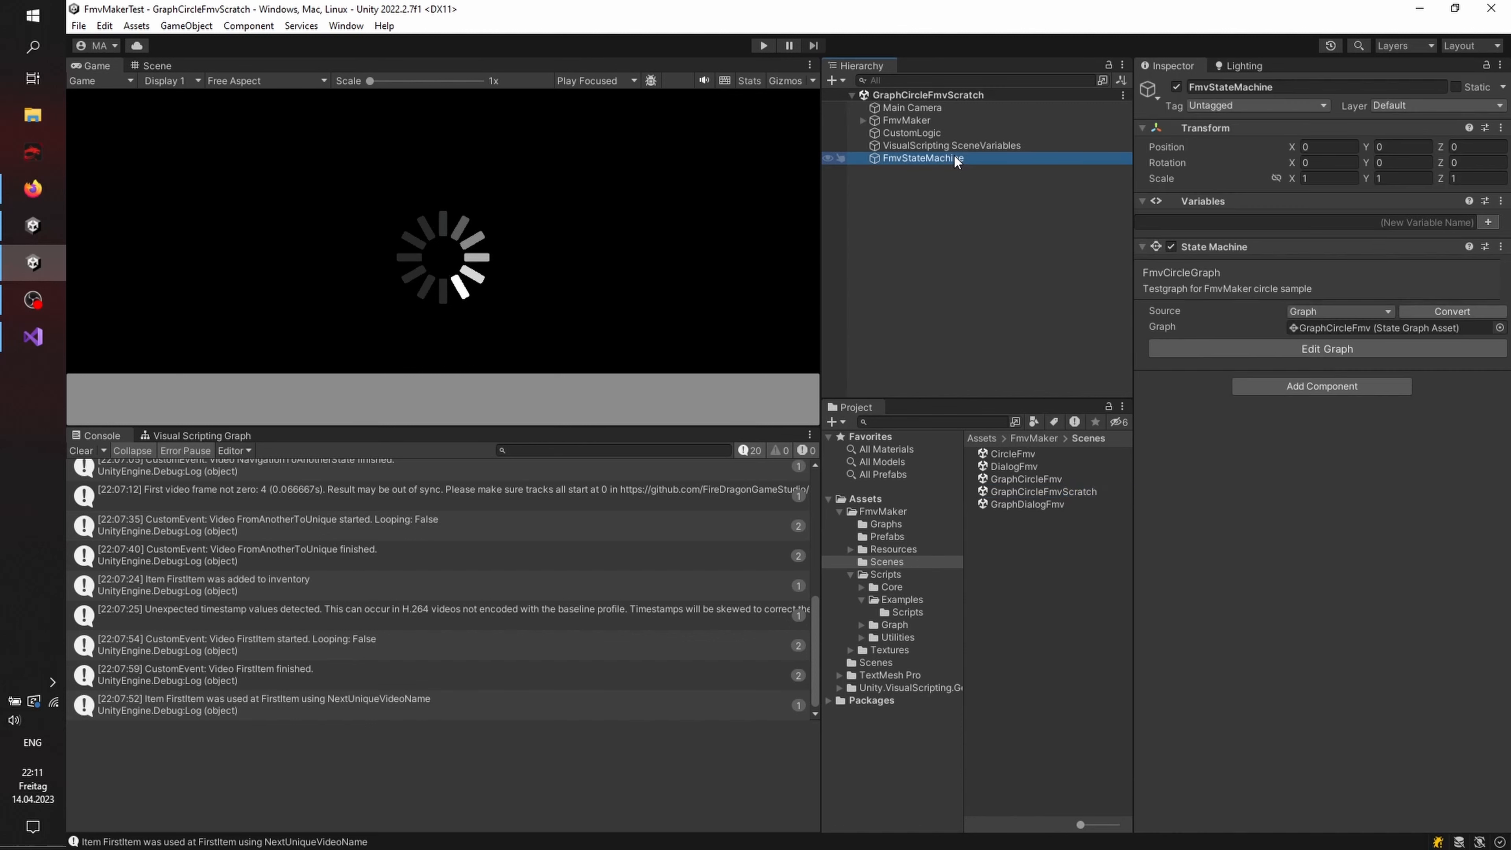
left_click(1328, 326)
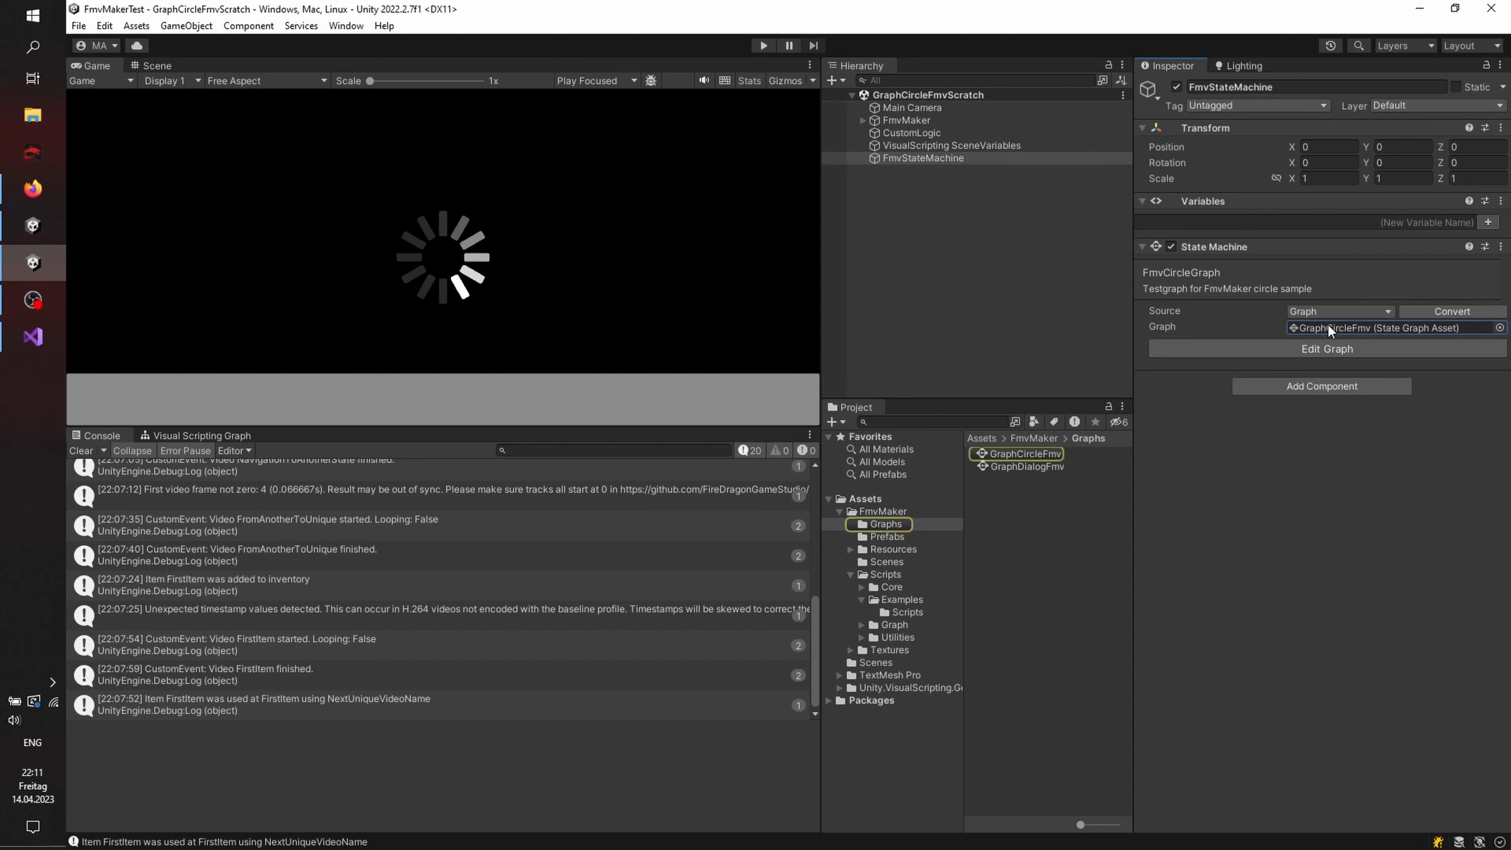
key("Delete")
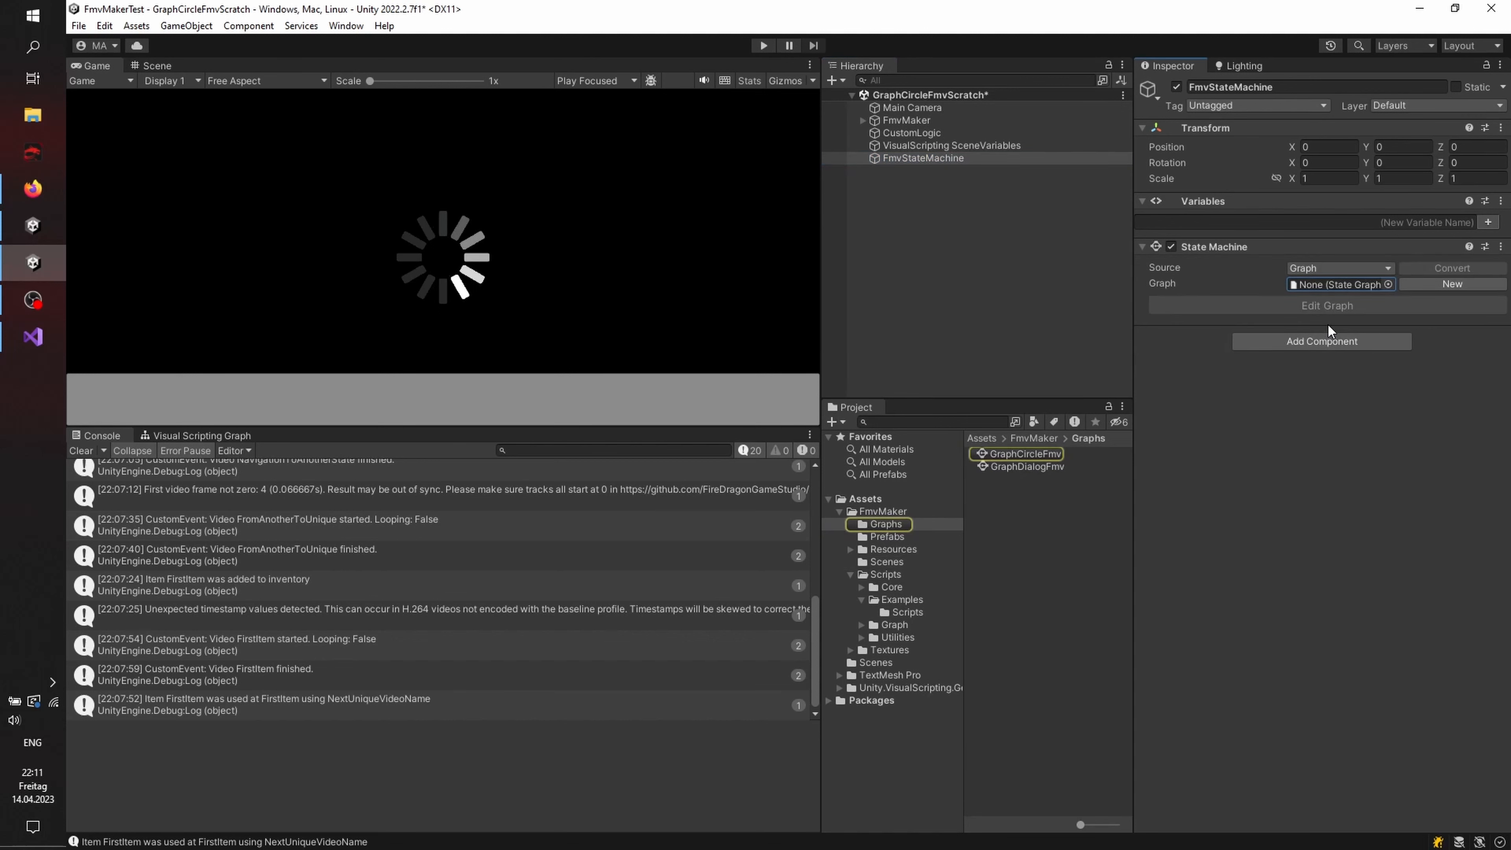
left_click(1440, 284)
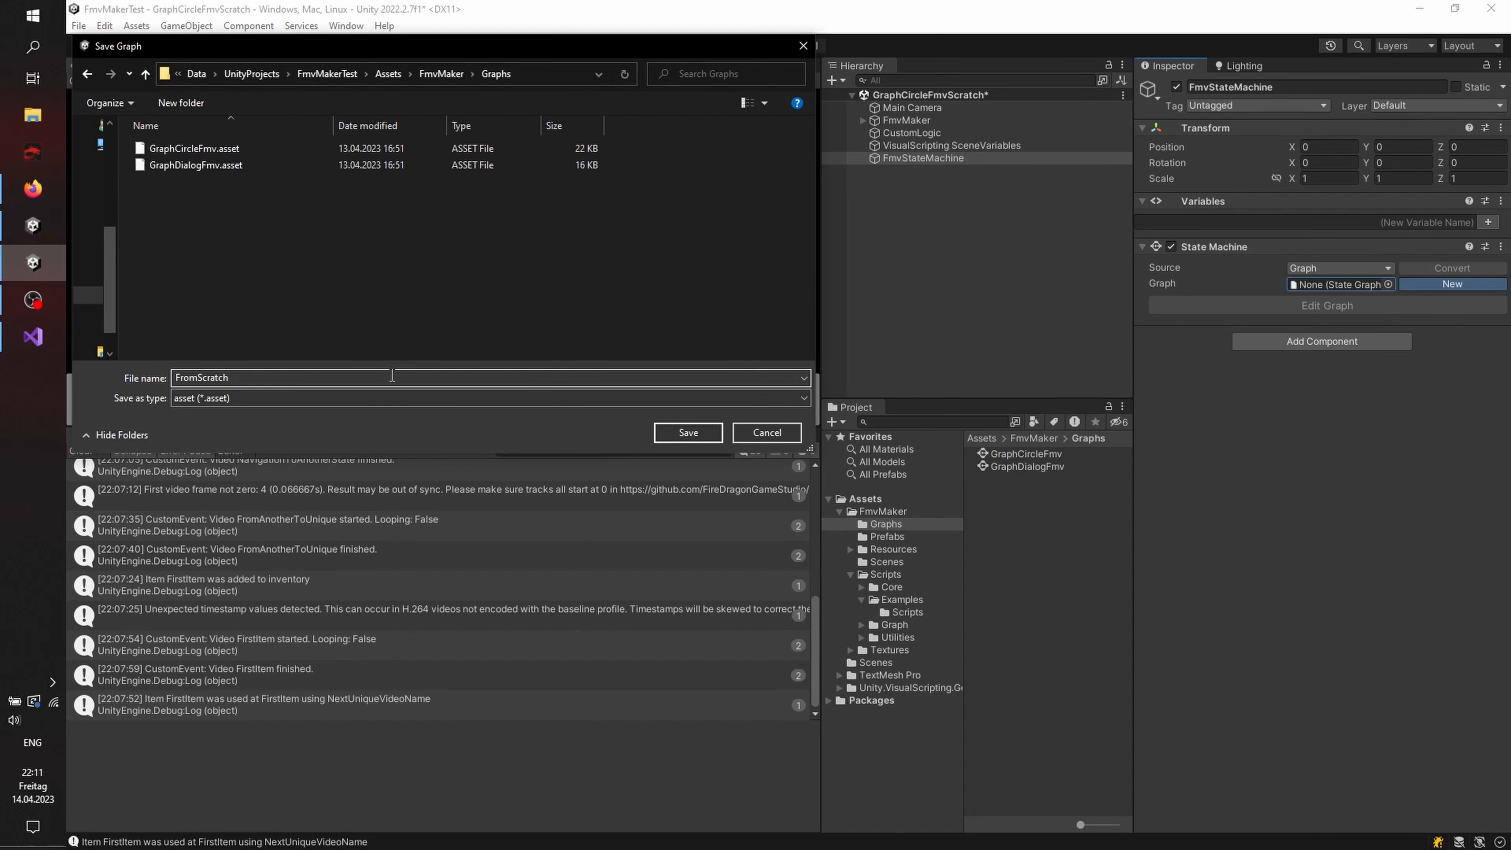
left_click(687, 432)
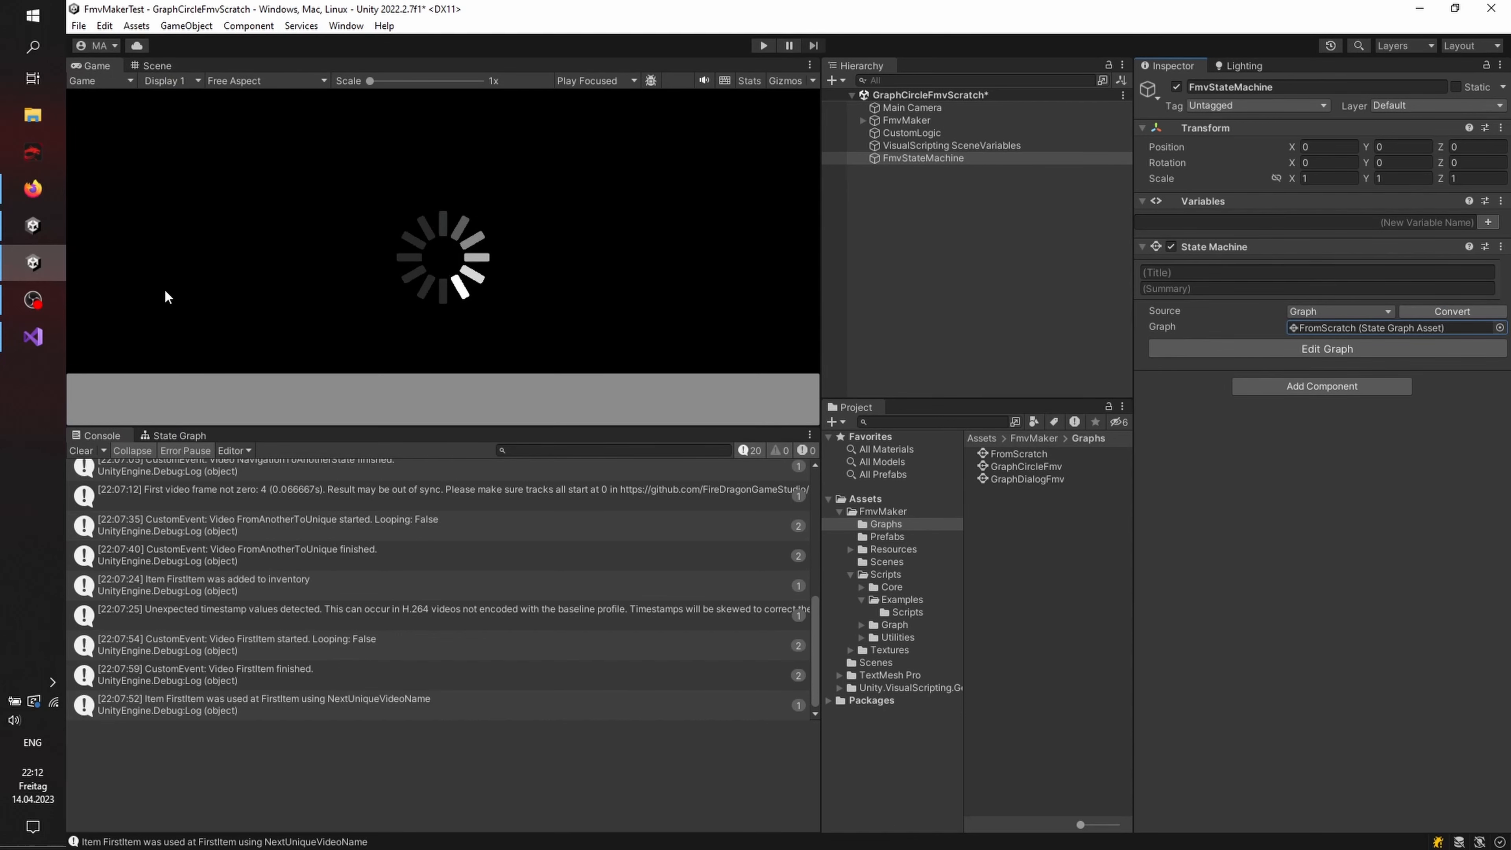
Step: Move the new state graph's Start state up and left, title the graph FromScratch and summarise it as 'Recreate demo scene from scratch'
left_click(188, 438)
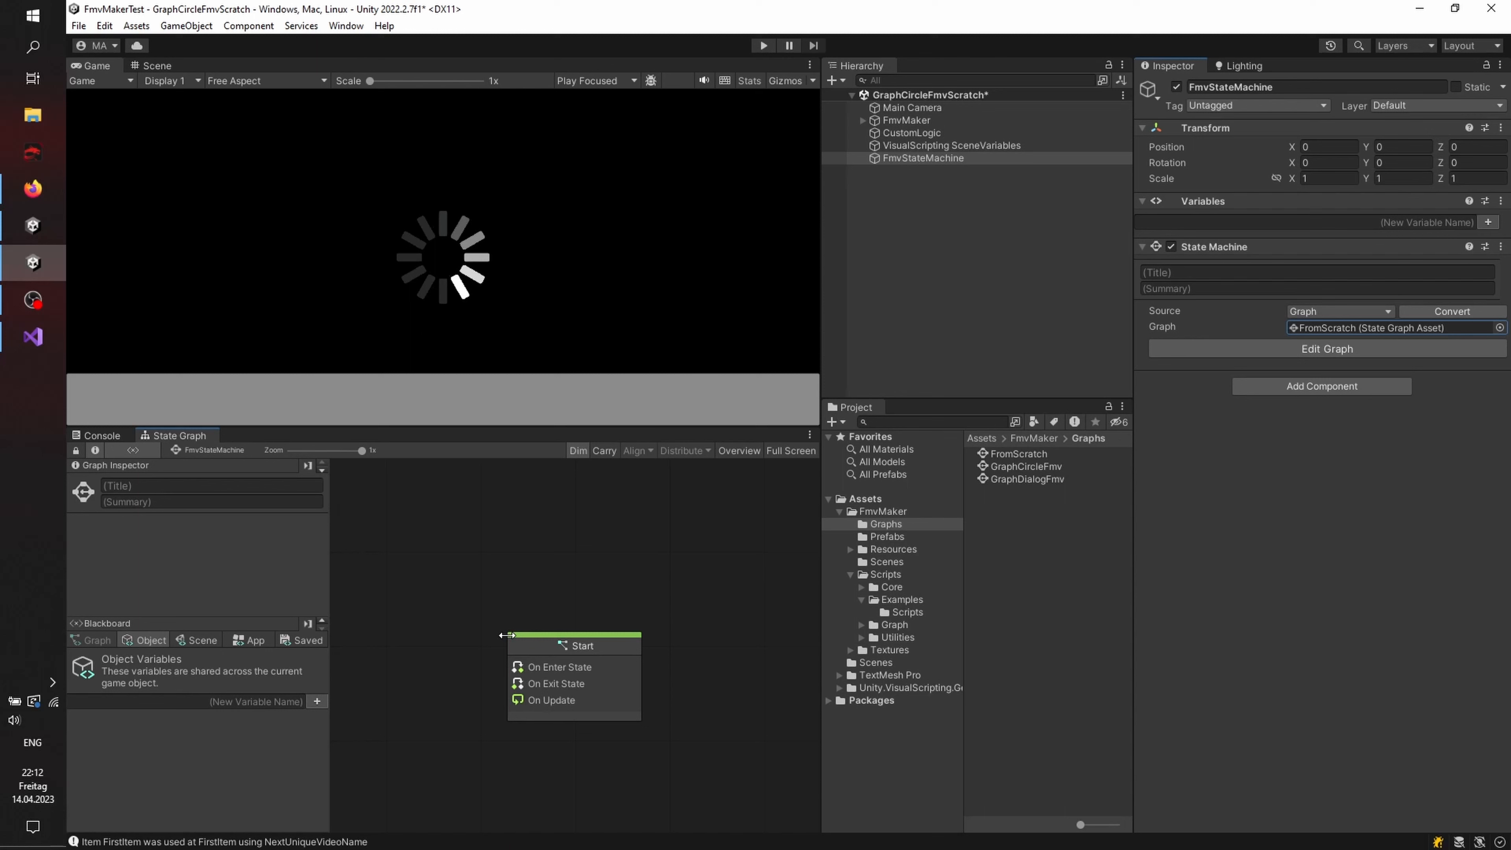
left_click_drag(566, 688, 448, 532)
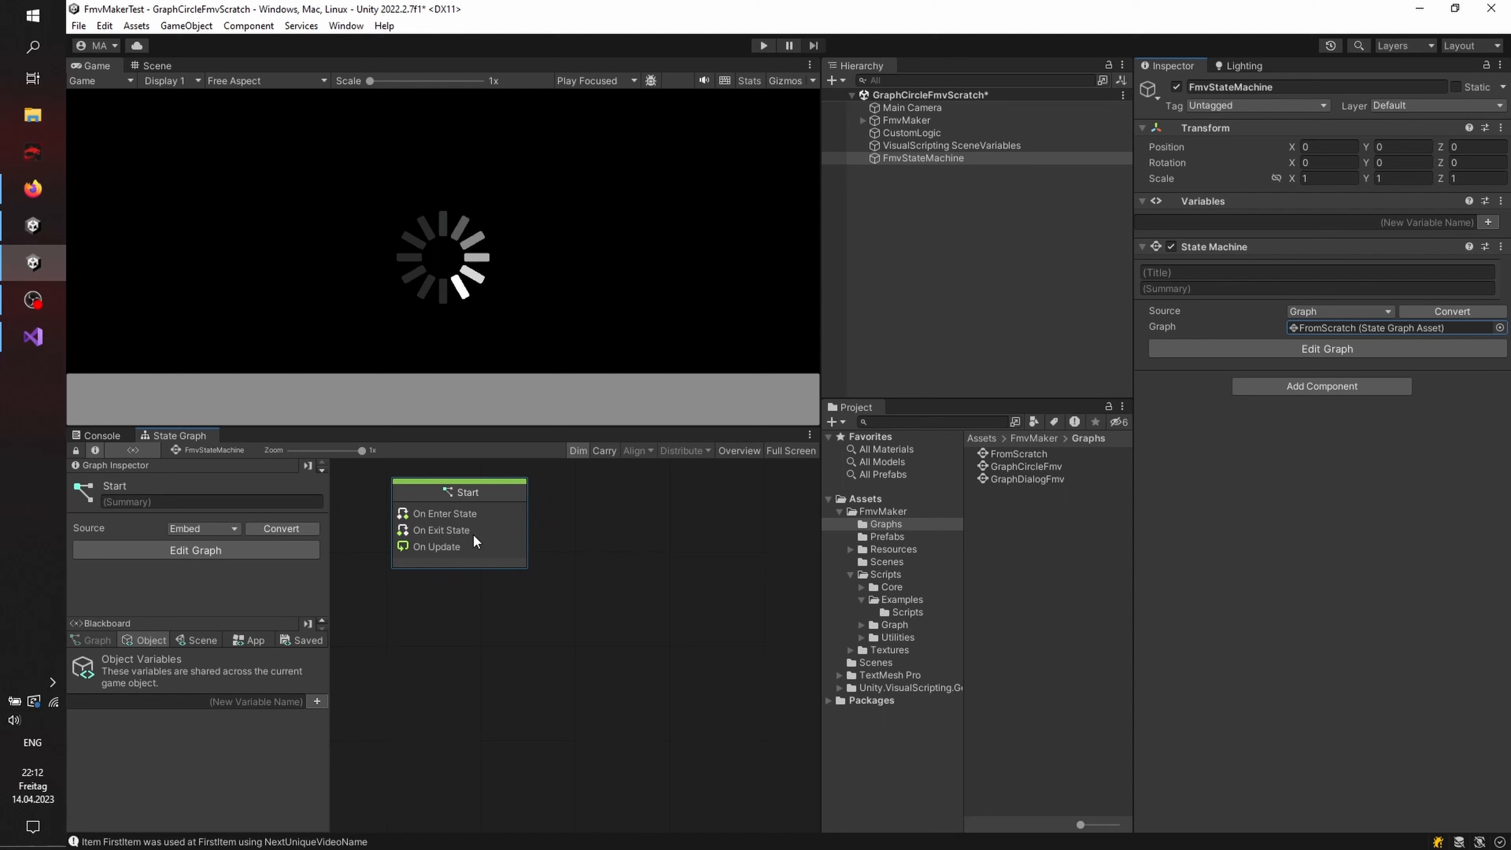
left_click(1199, 272)
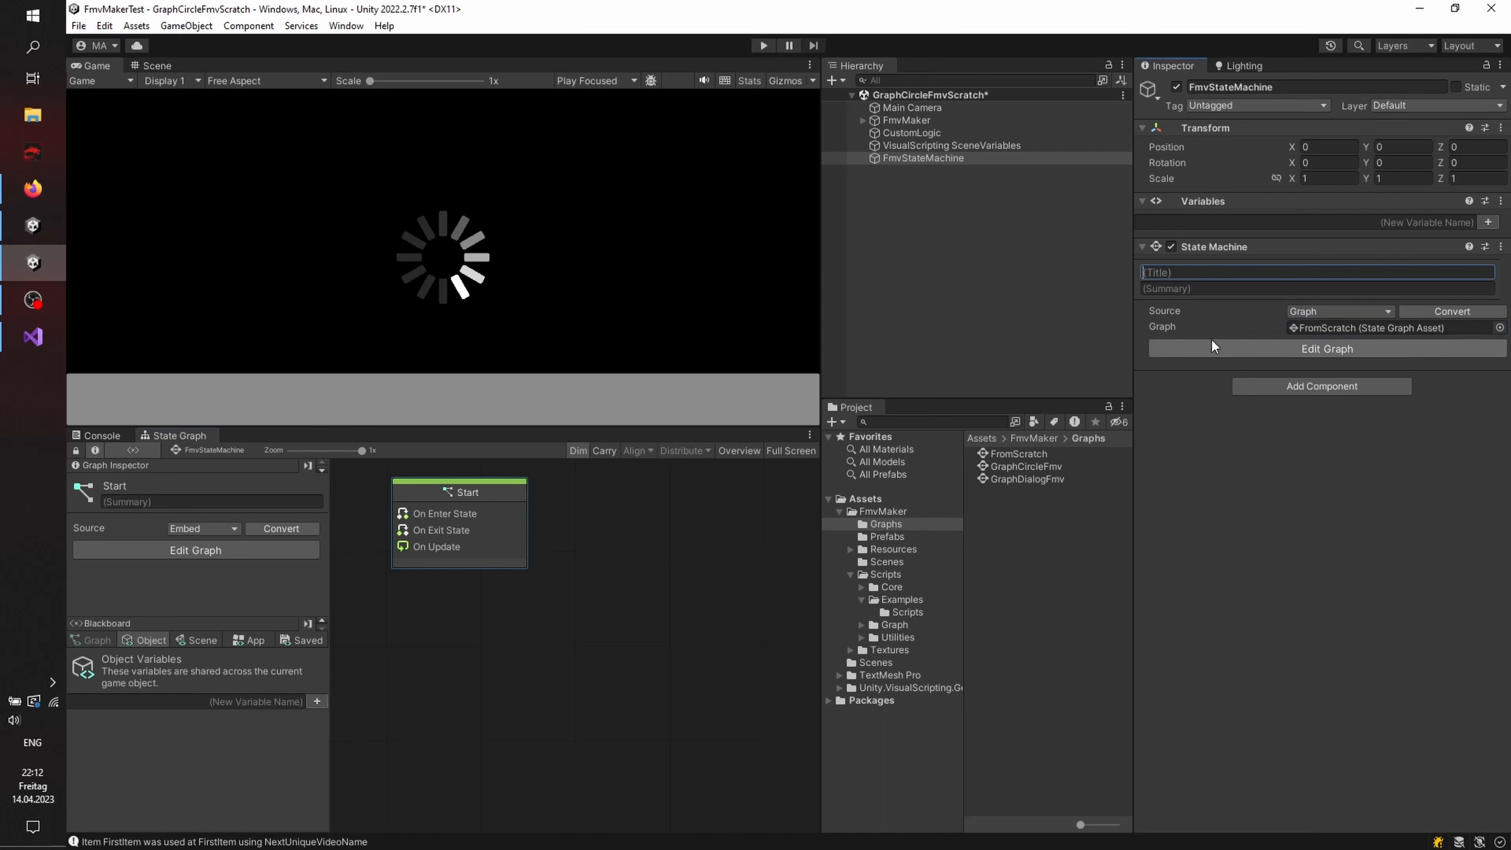
type("FromScratch")
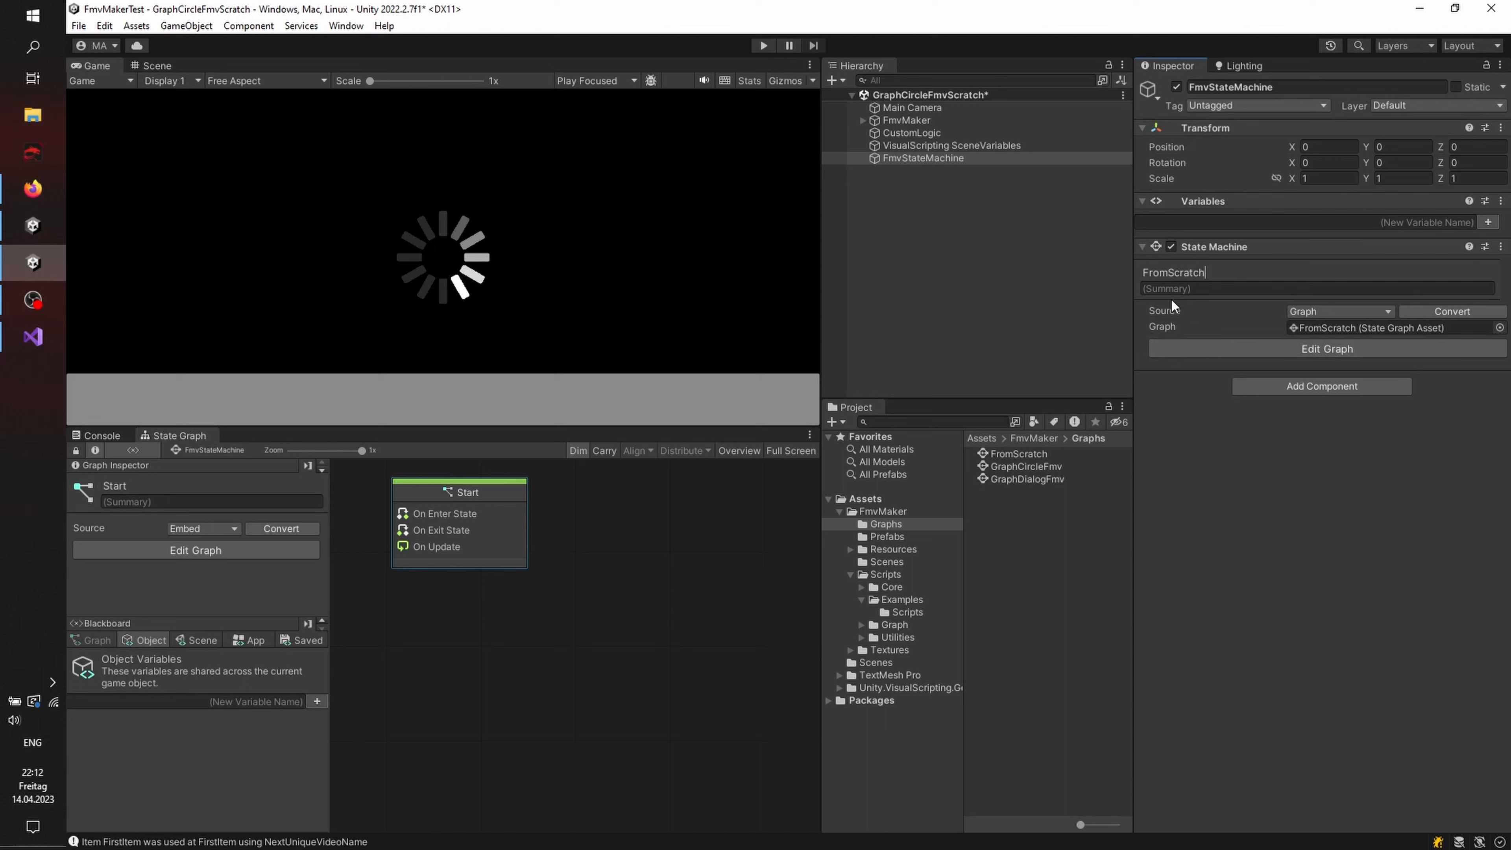
left_click(1191, 289)
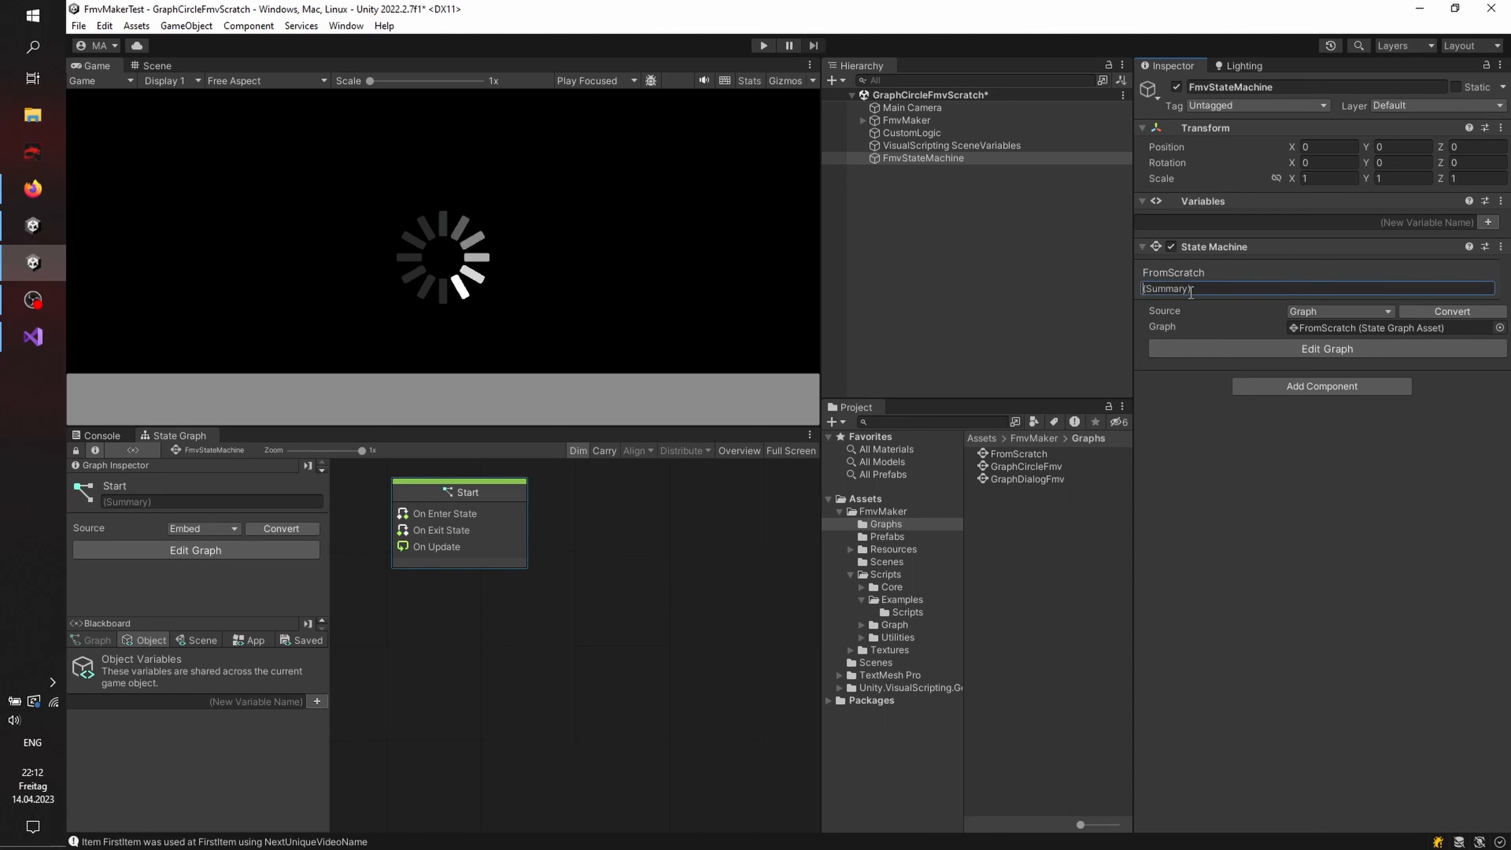
type("Recreate")
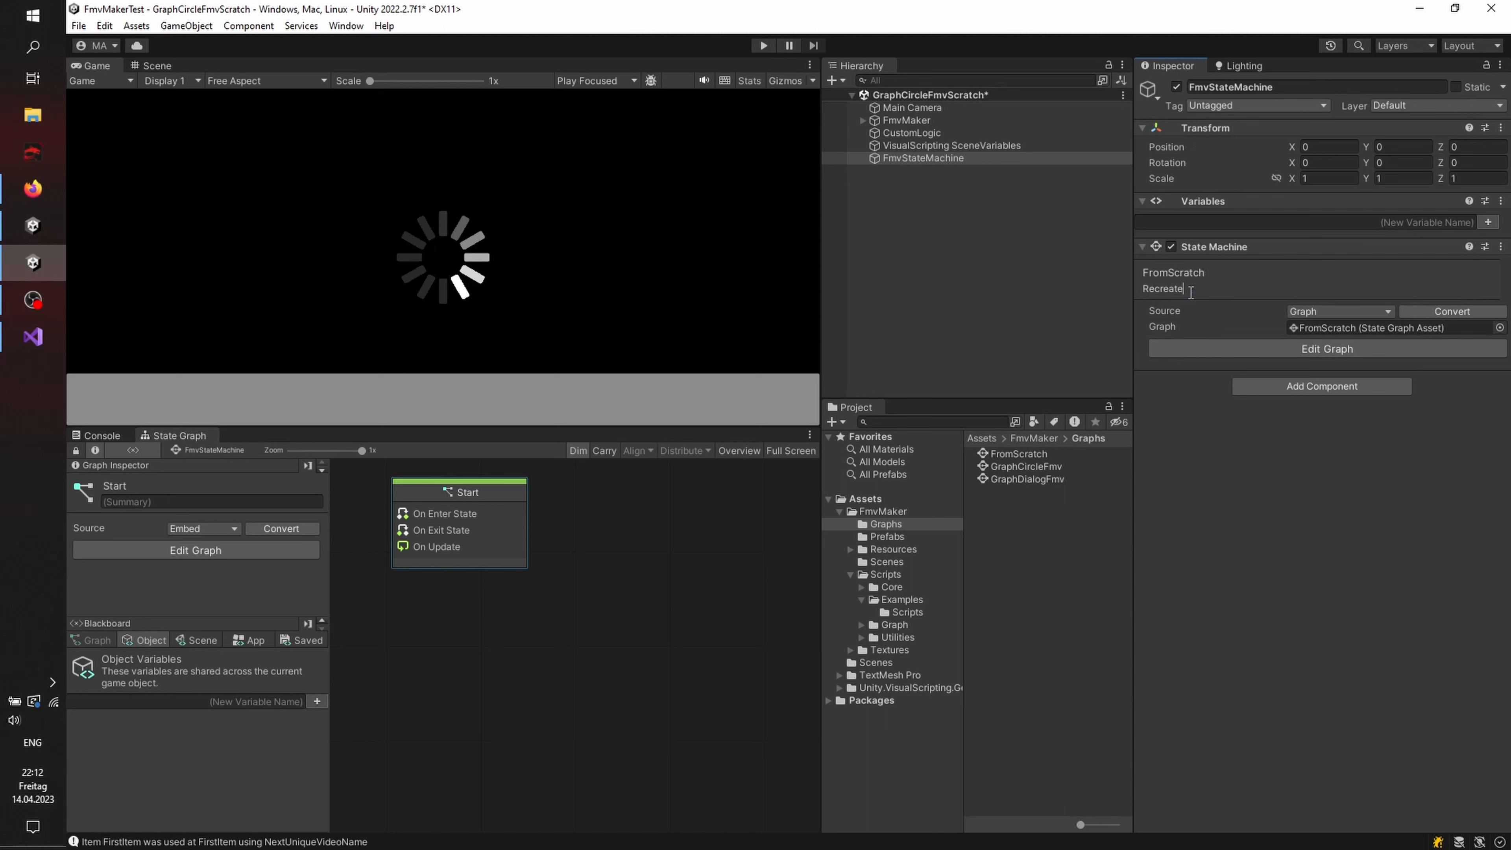
type(" demo scene from scratch")
Step: Delete the On Enter State, On Update and On Exit State events inside Start, then reposition Start in the parent graph's upper-left corner
double_click(453, 515)
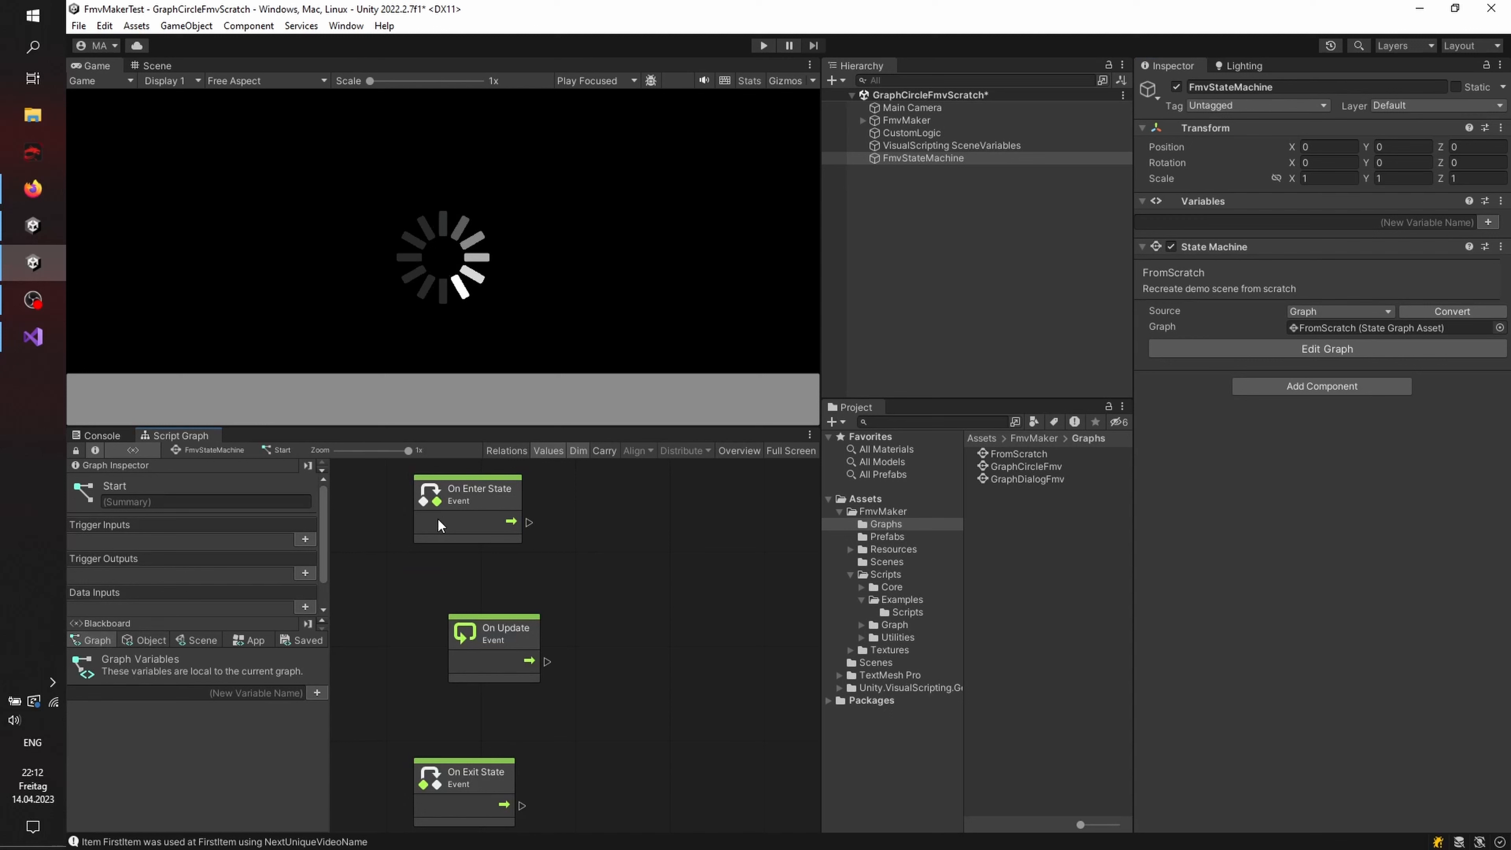
left_click_drag(356, 479, 594, 810)
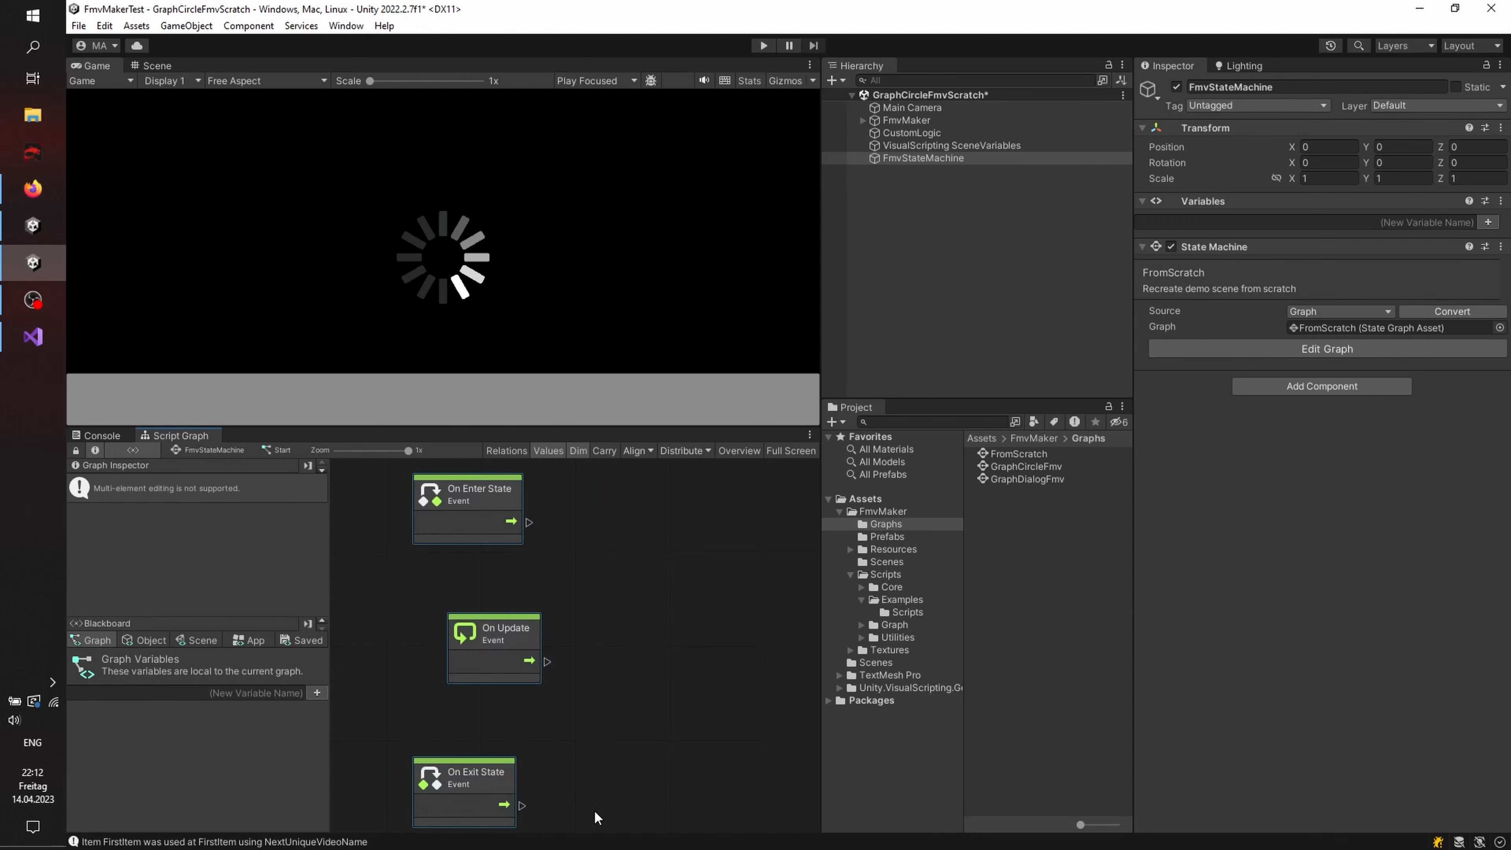
key("Delete")
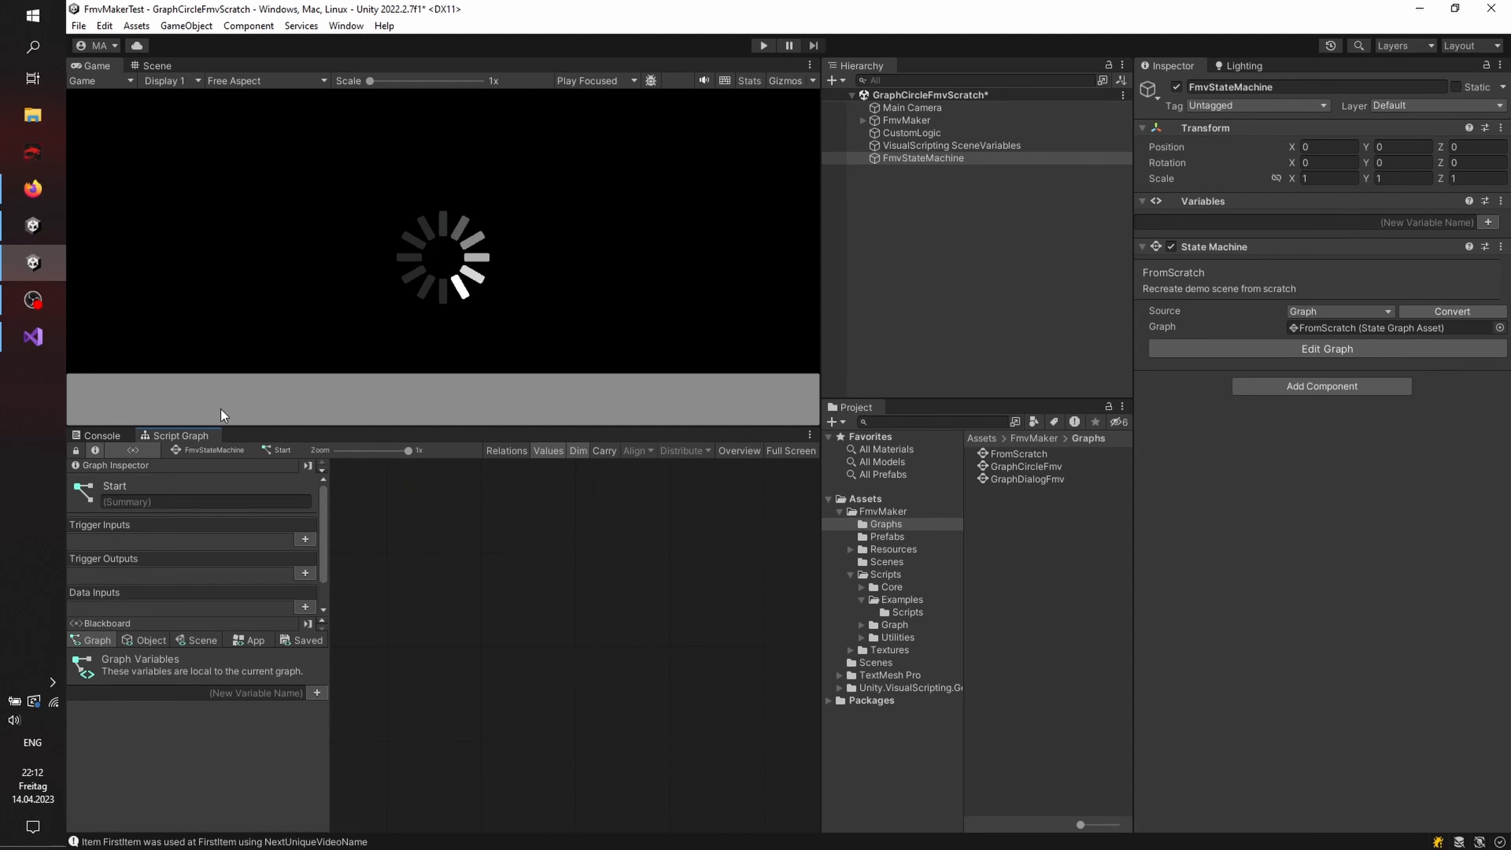
left_click(190, 447)
left_click_drag(488, 493, 451, 489)
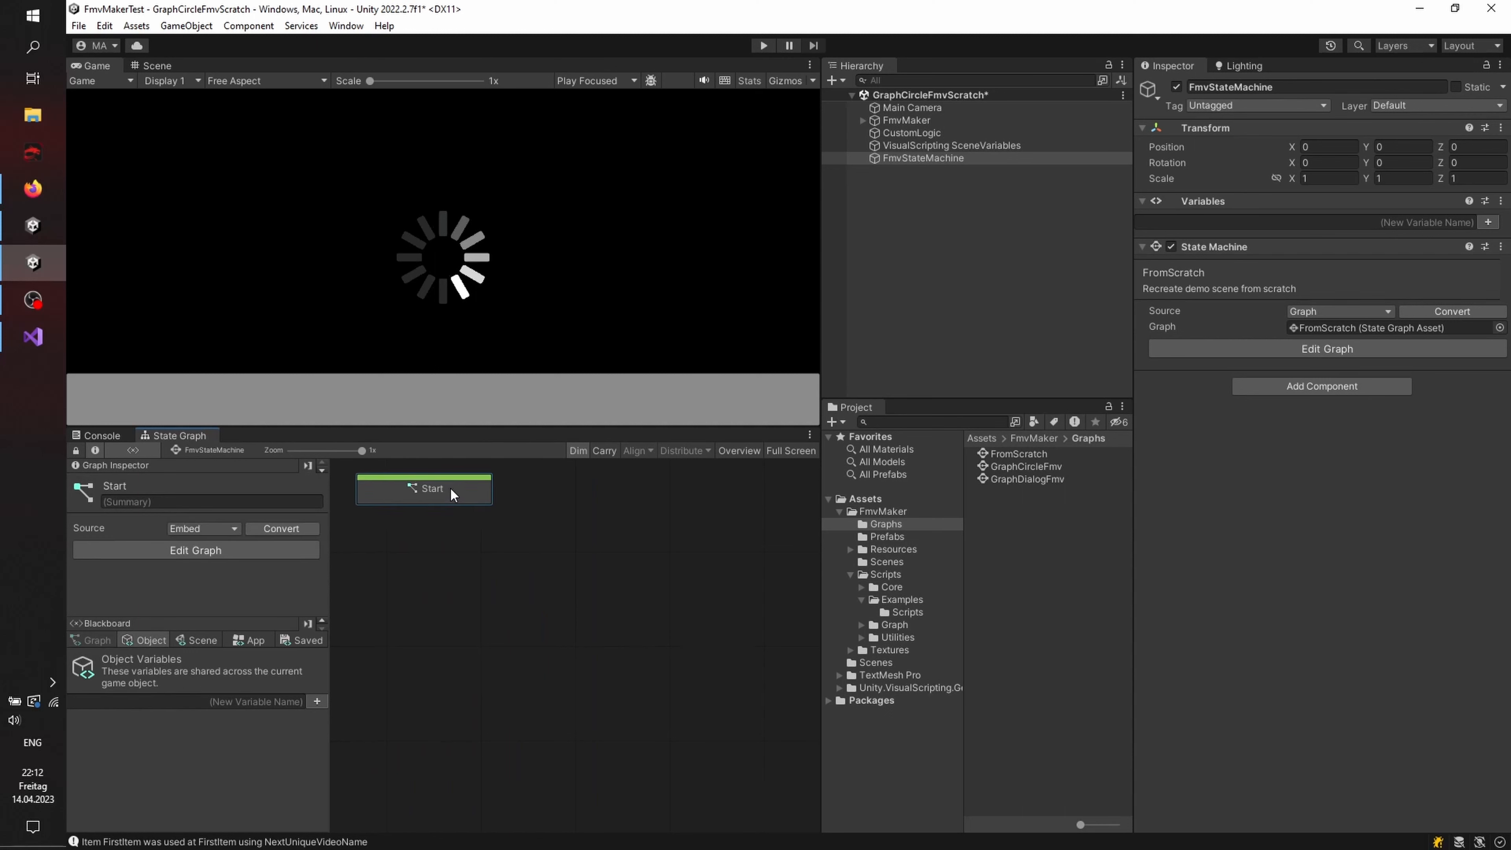
key("alt+Tab")
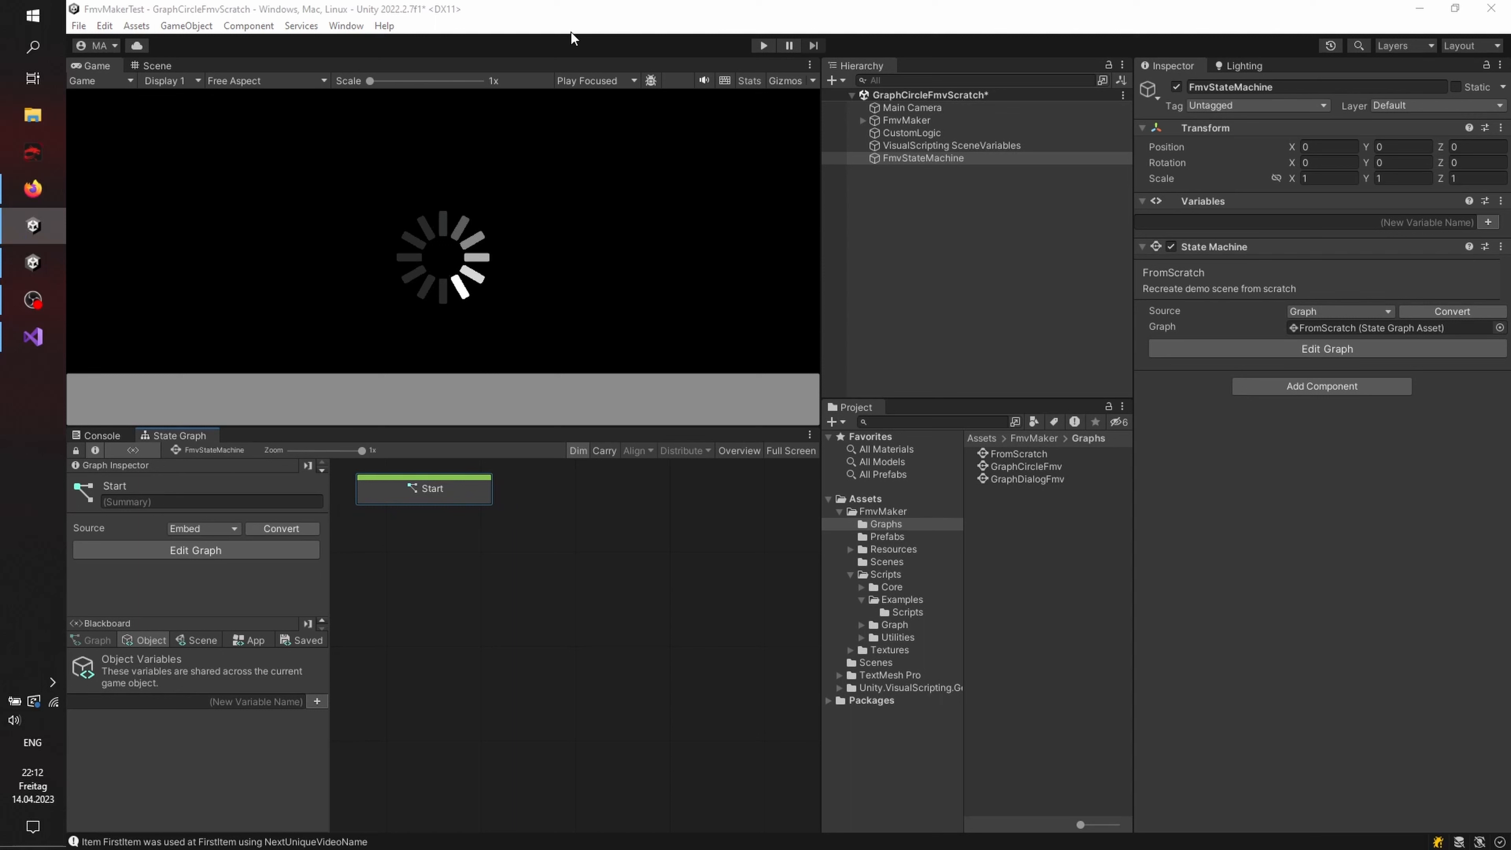
key("alt+Tab")
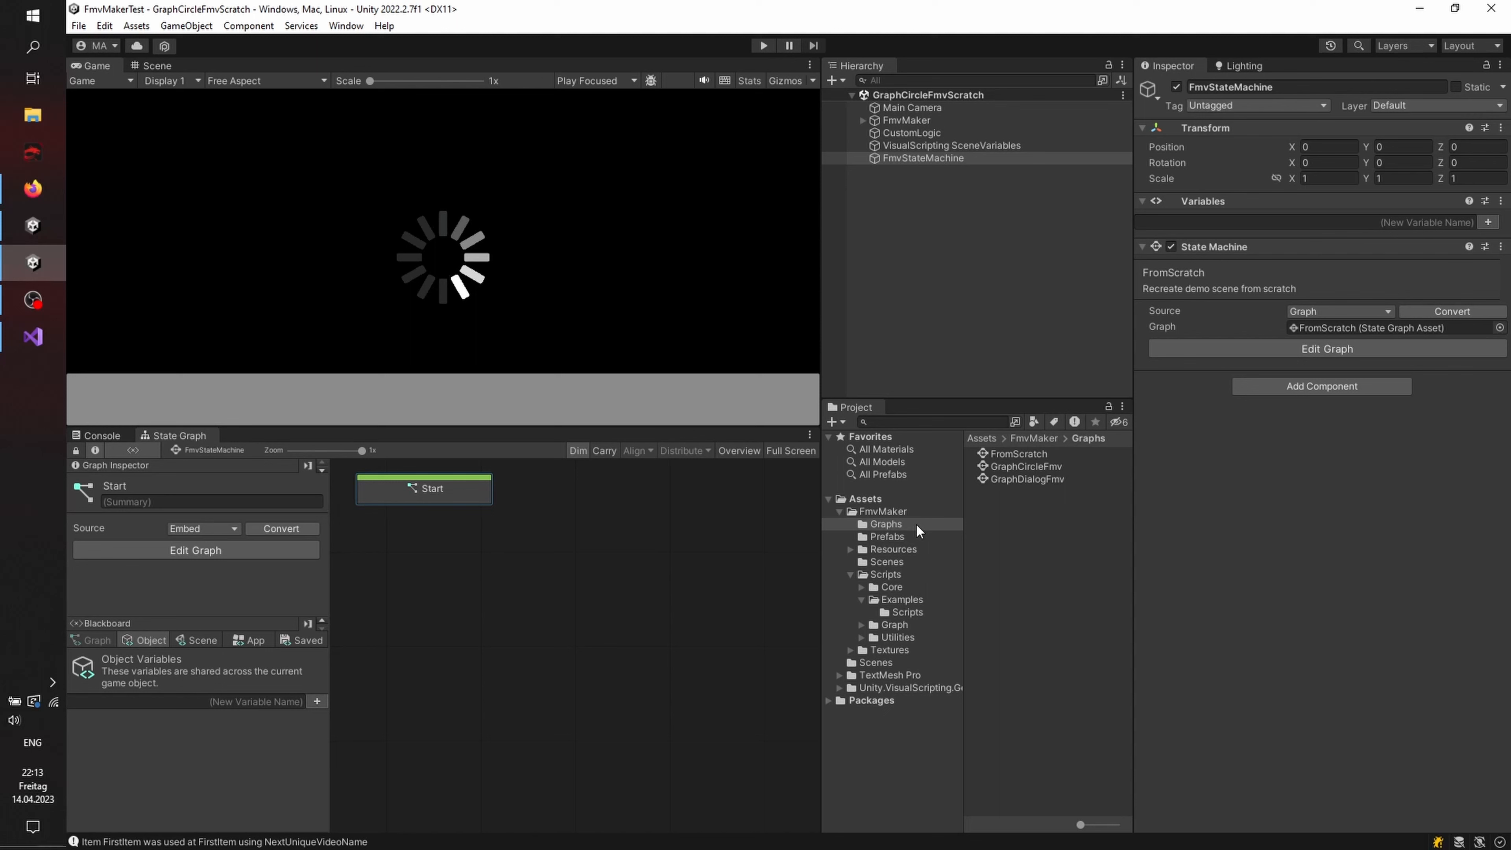
Step: Expand FmvMaker's Resources folder and look through its texture subfolder and data files
left_click(849, 549)
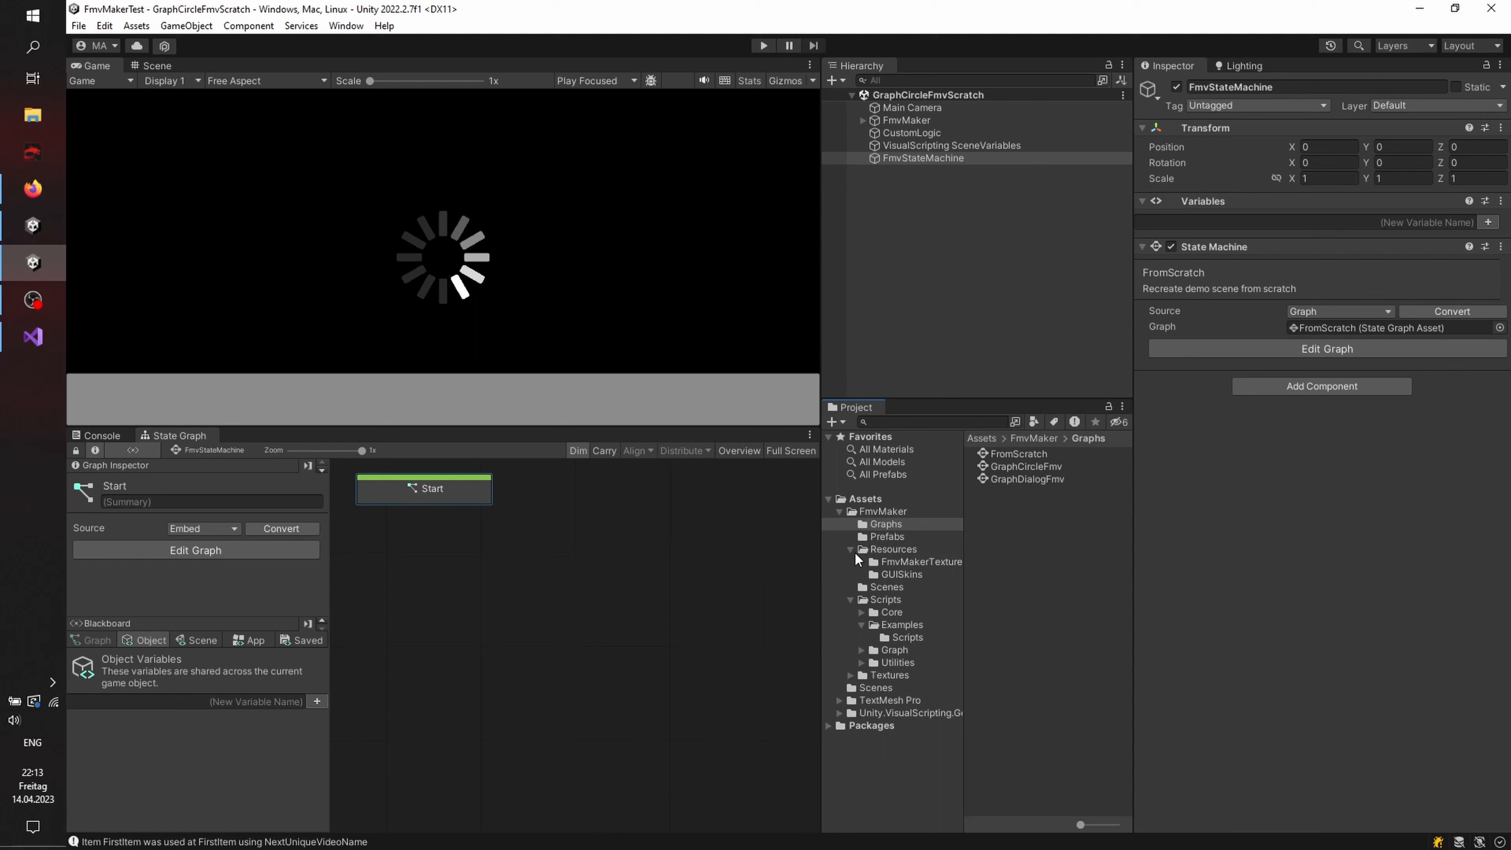
left_click(887, 549)
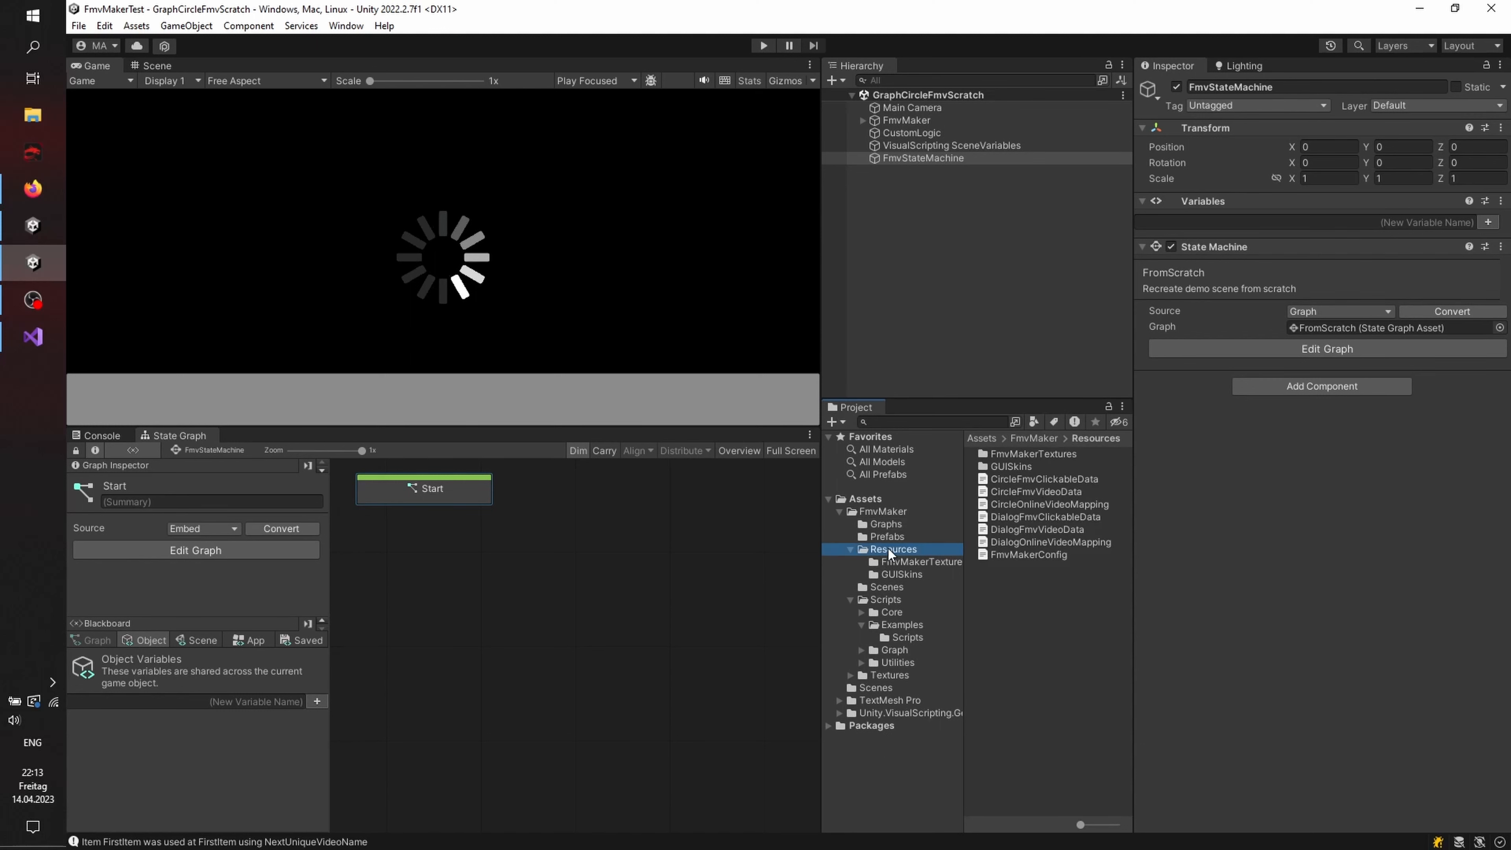
left_click(907, 561)
left_click(893, 549)
Step: Inspect FmvHelper under FmvMaker, locate its referenced CircleOnlineVideoMapping file and examine the video names and links in it
left_click(944, 146)
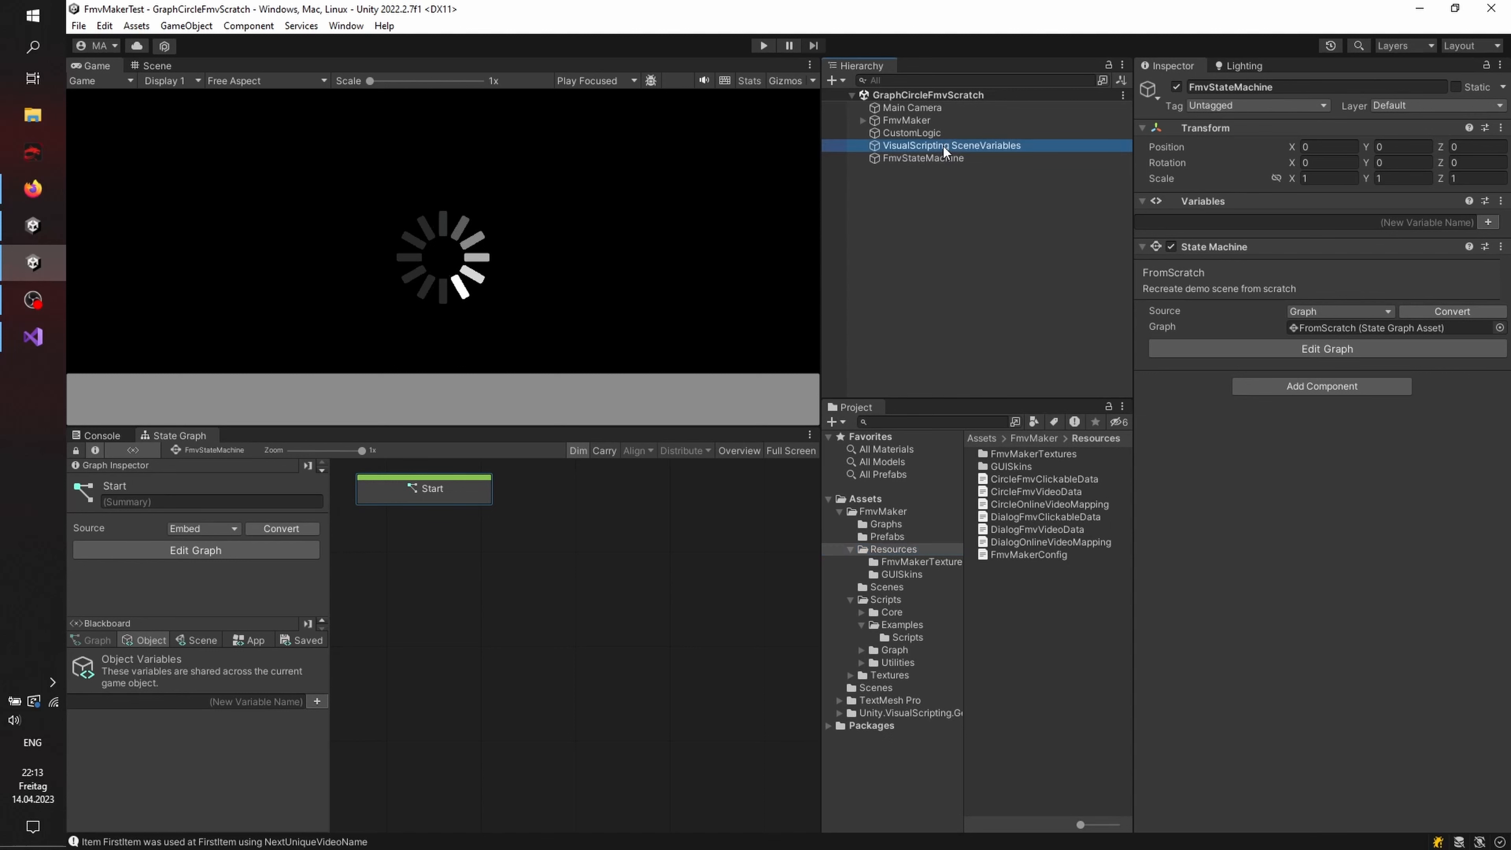
left_click(886, 119)
left_click(863, 119)
left_click(933, 171)
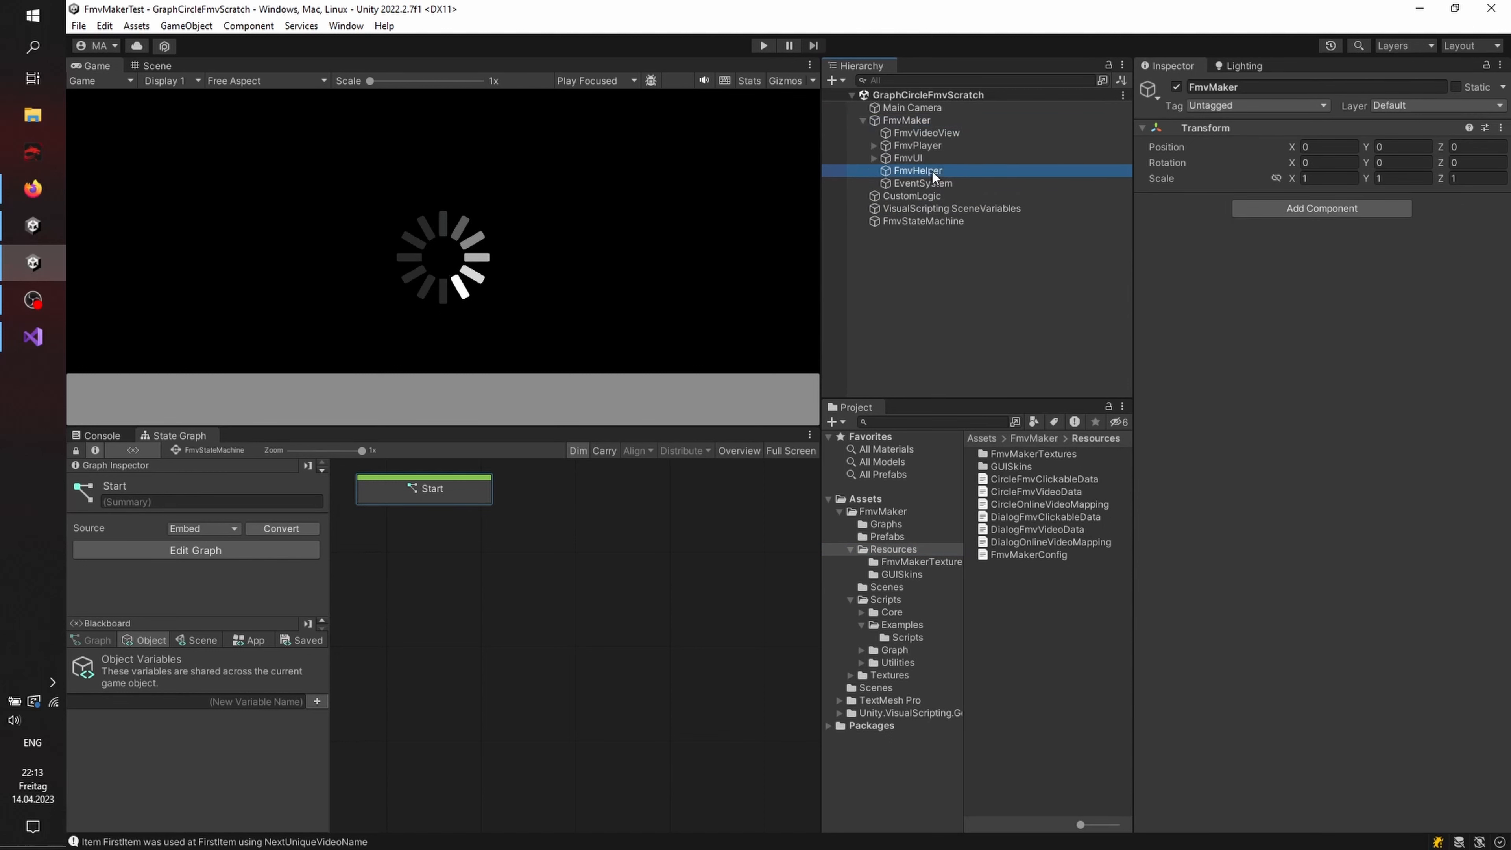
left_click(1349, 402)
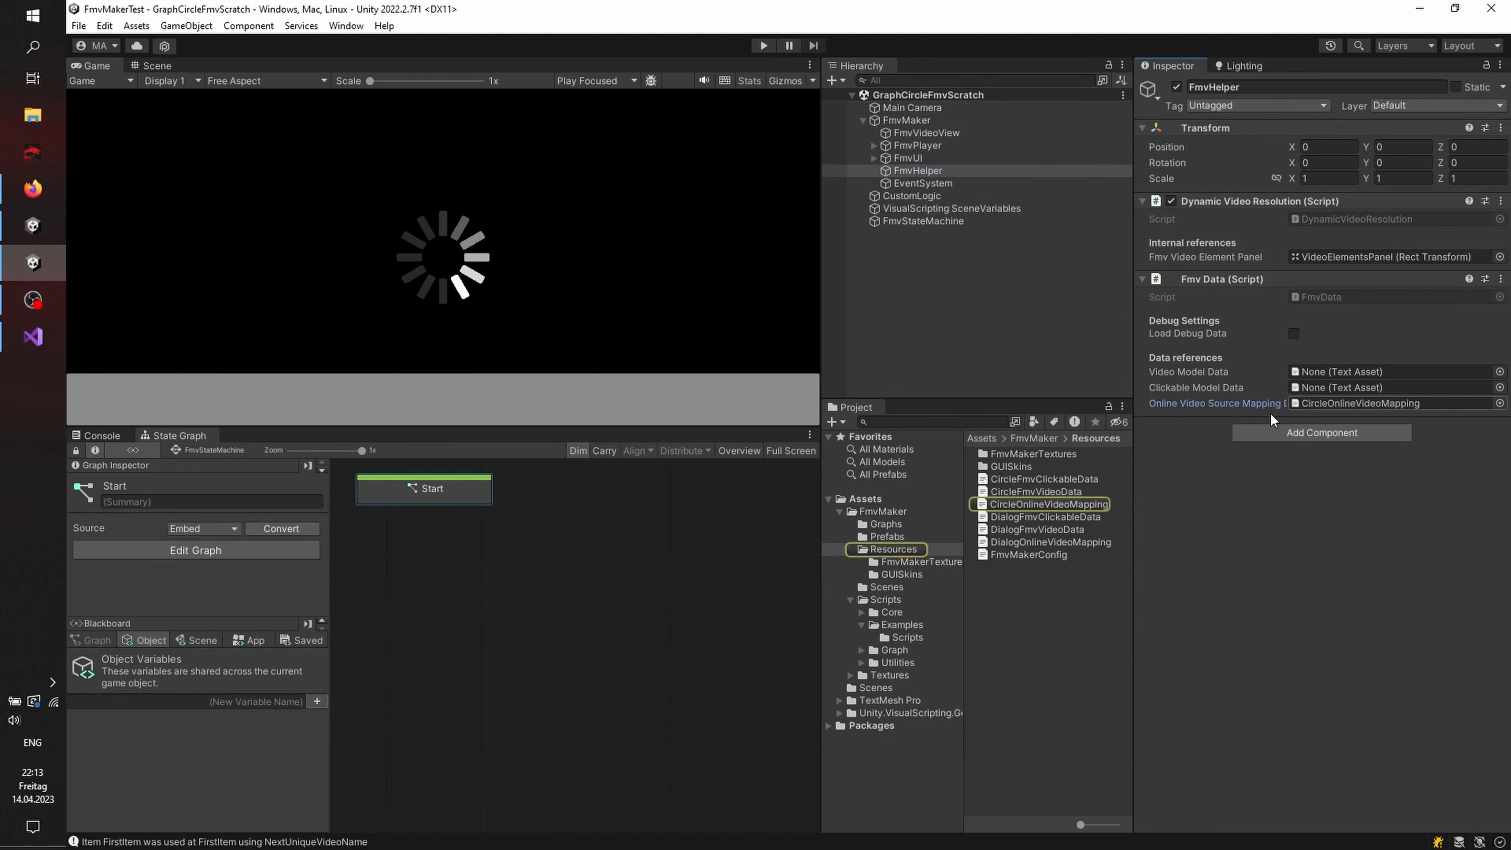
left_click(1079, 502)
right_click(1033, 501)
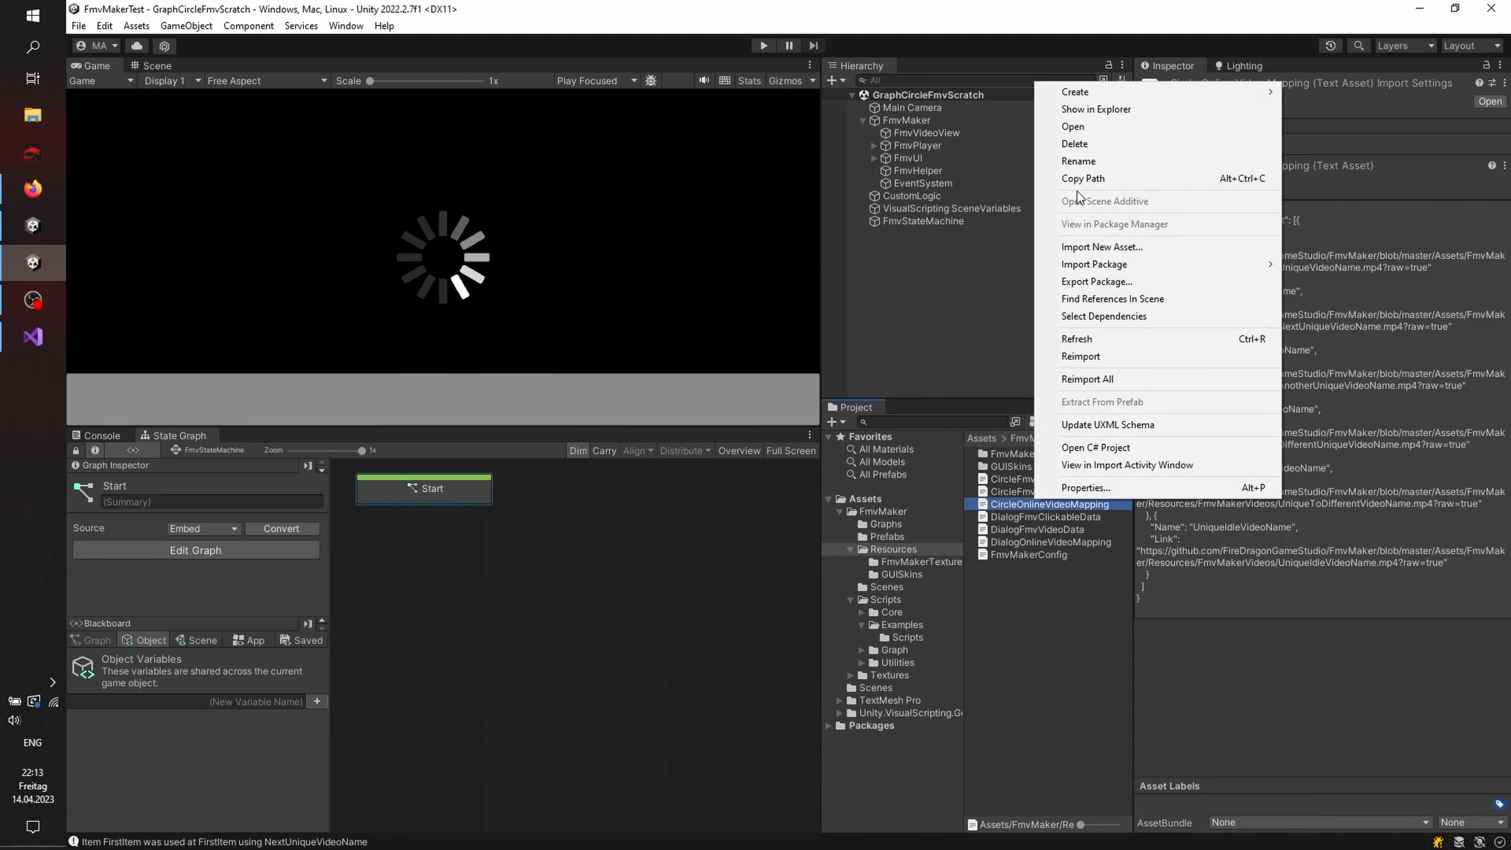
left_click(1257, 613)
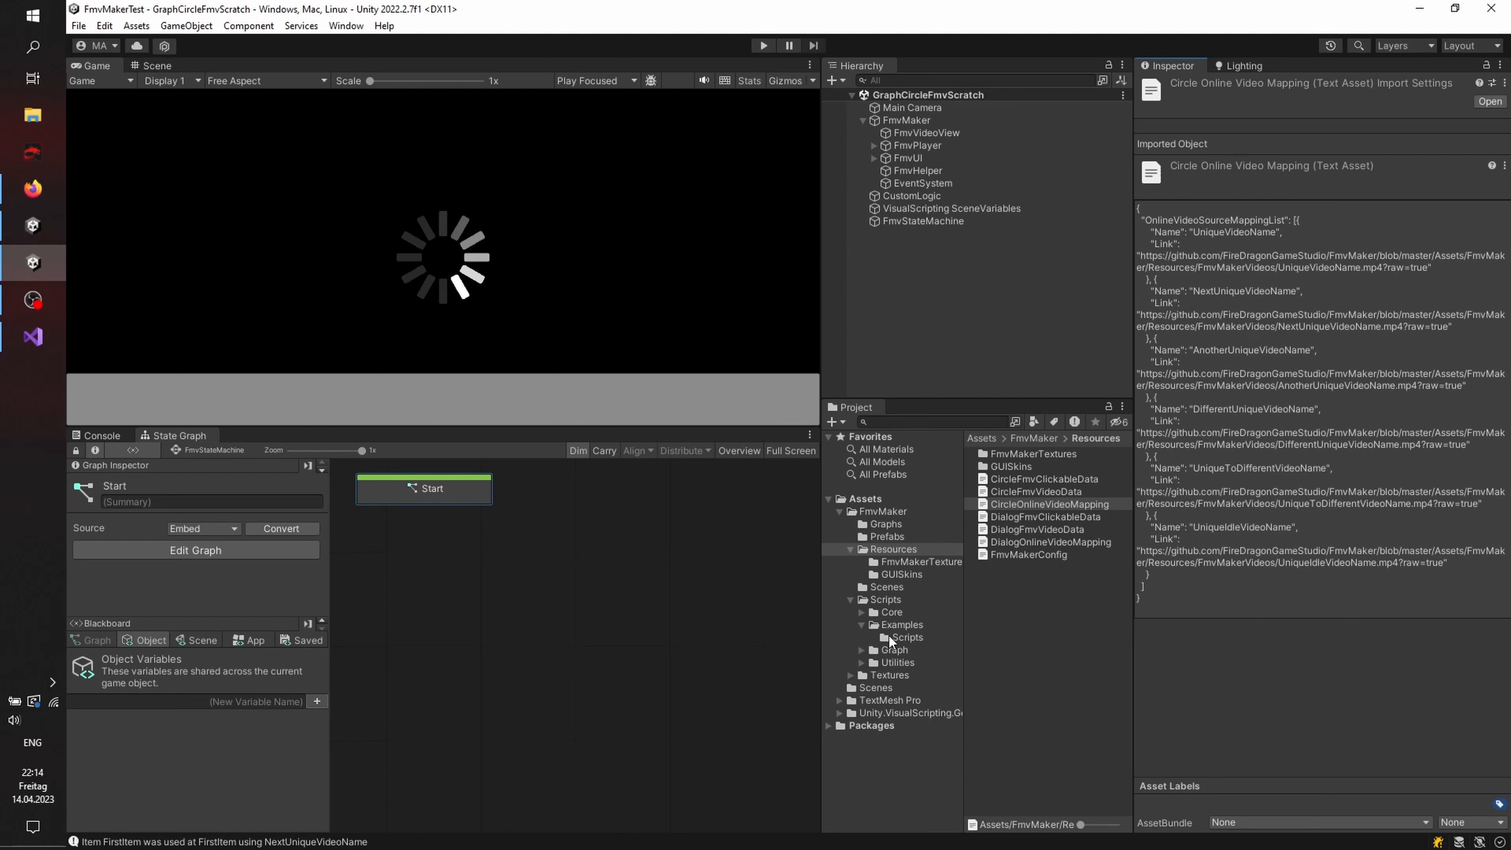
Step: Find the FmvVideoEnum script in the Scripts/Graph/Models folder and open it in Visual Studio
left_click(892, 652)
left_click(862, 649)
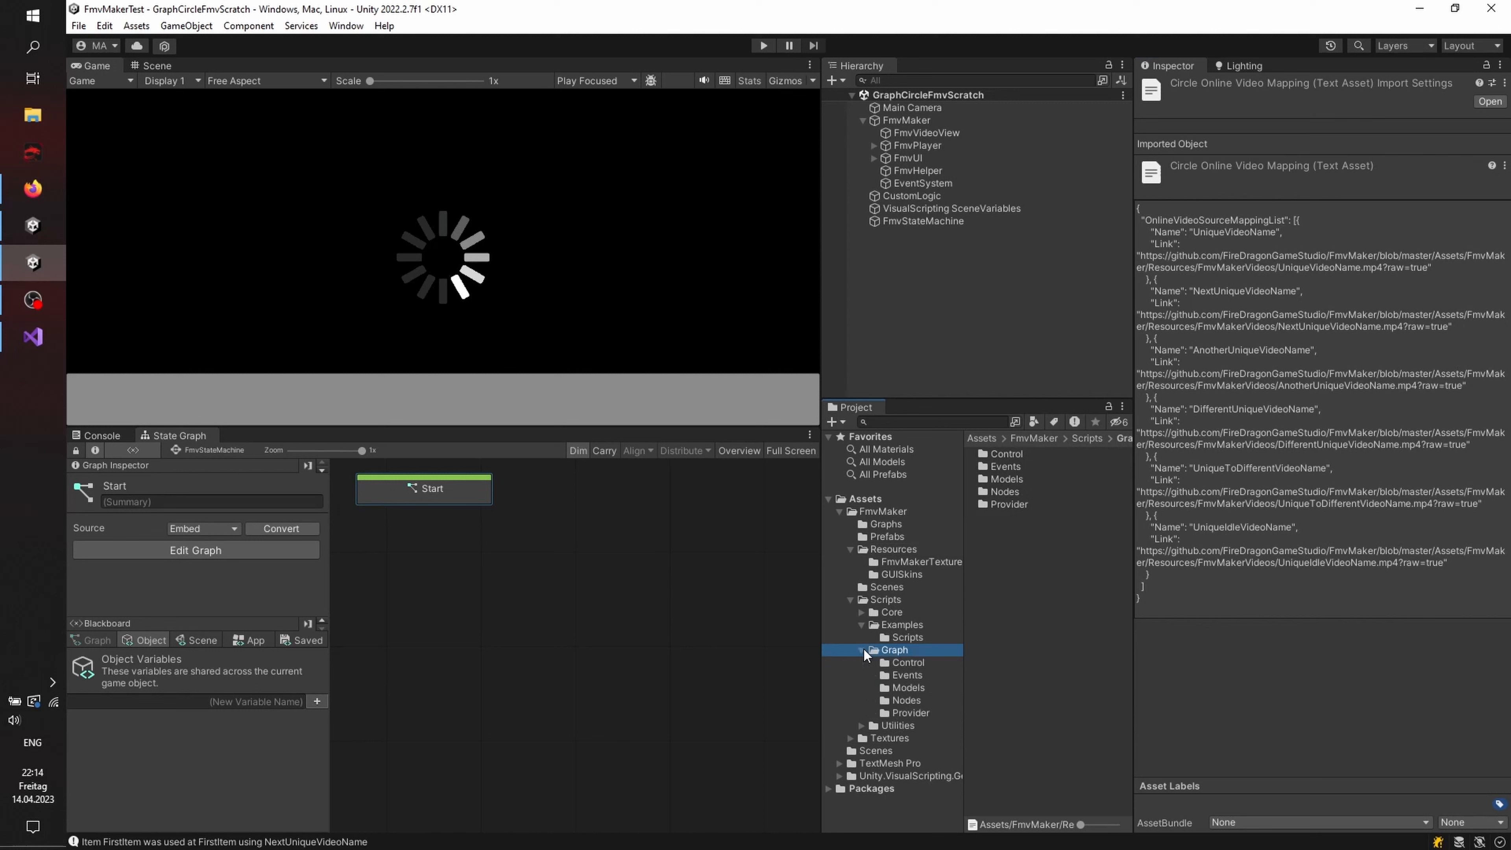
left_click(918, 690)
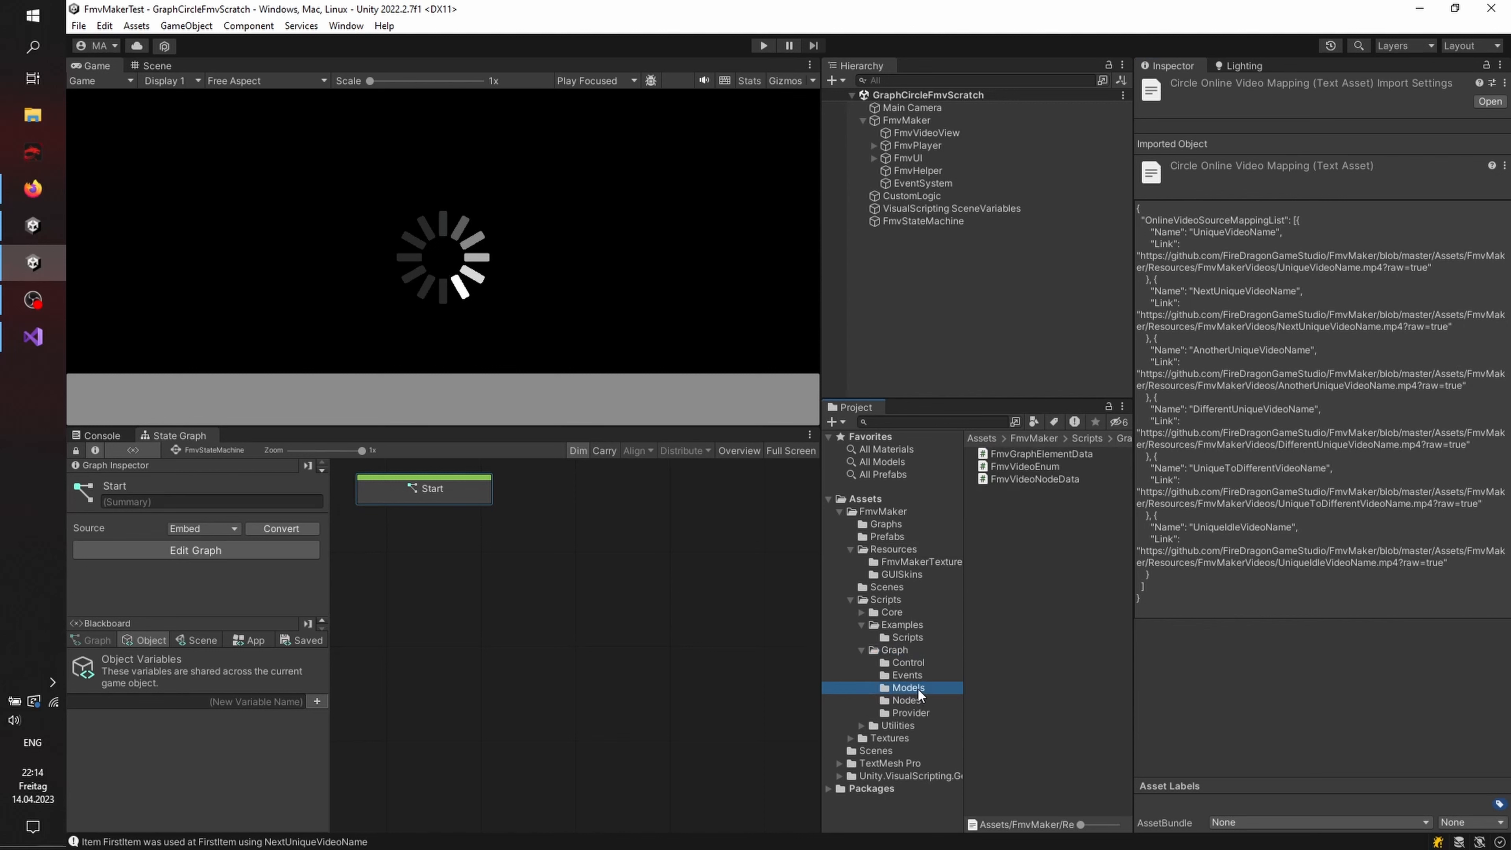
left_click(1052, 468)
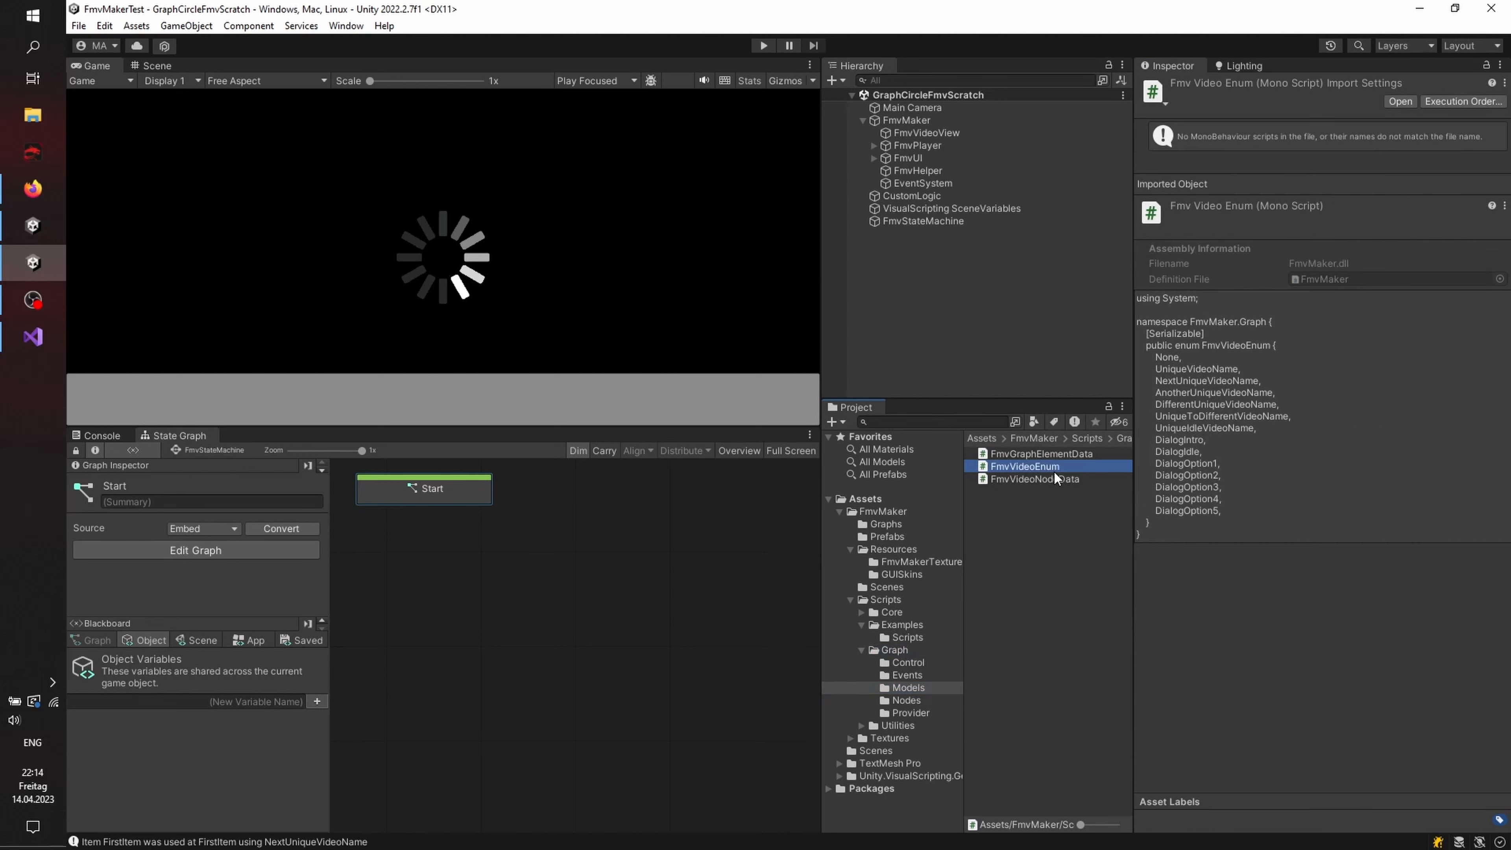
double_click(1013, 465)
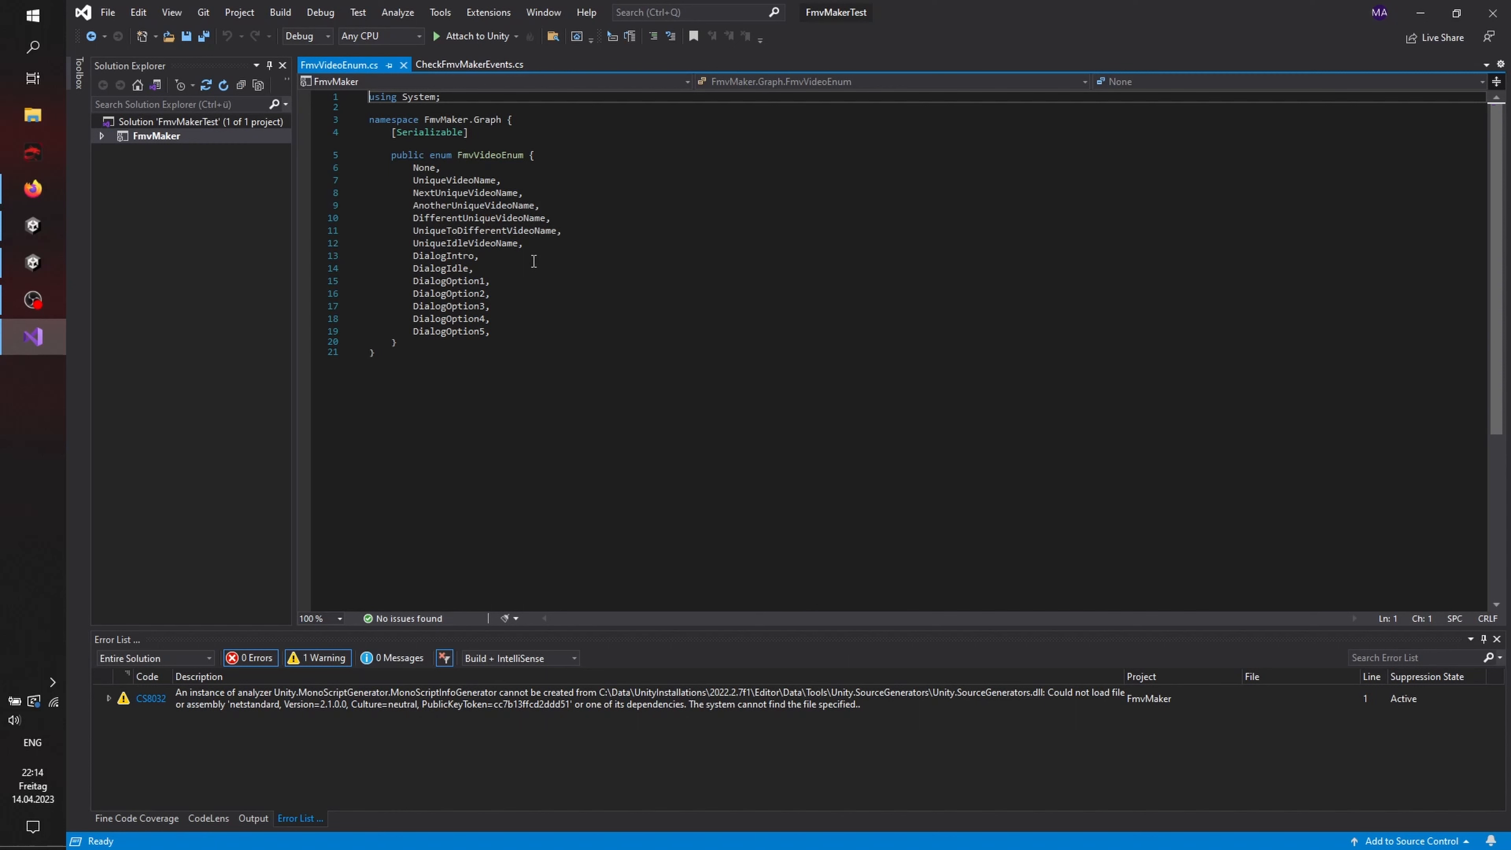
Step: Examine the FmvVideoEnum entries, highlighting the full list from UniqueVideoName to DialogOption5 and the part ending at DialogIdle
left_click_drag(413, 180, 639, 327)
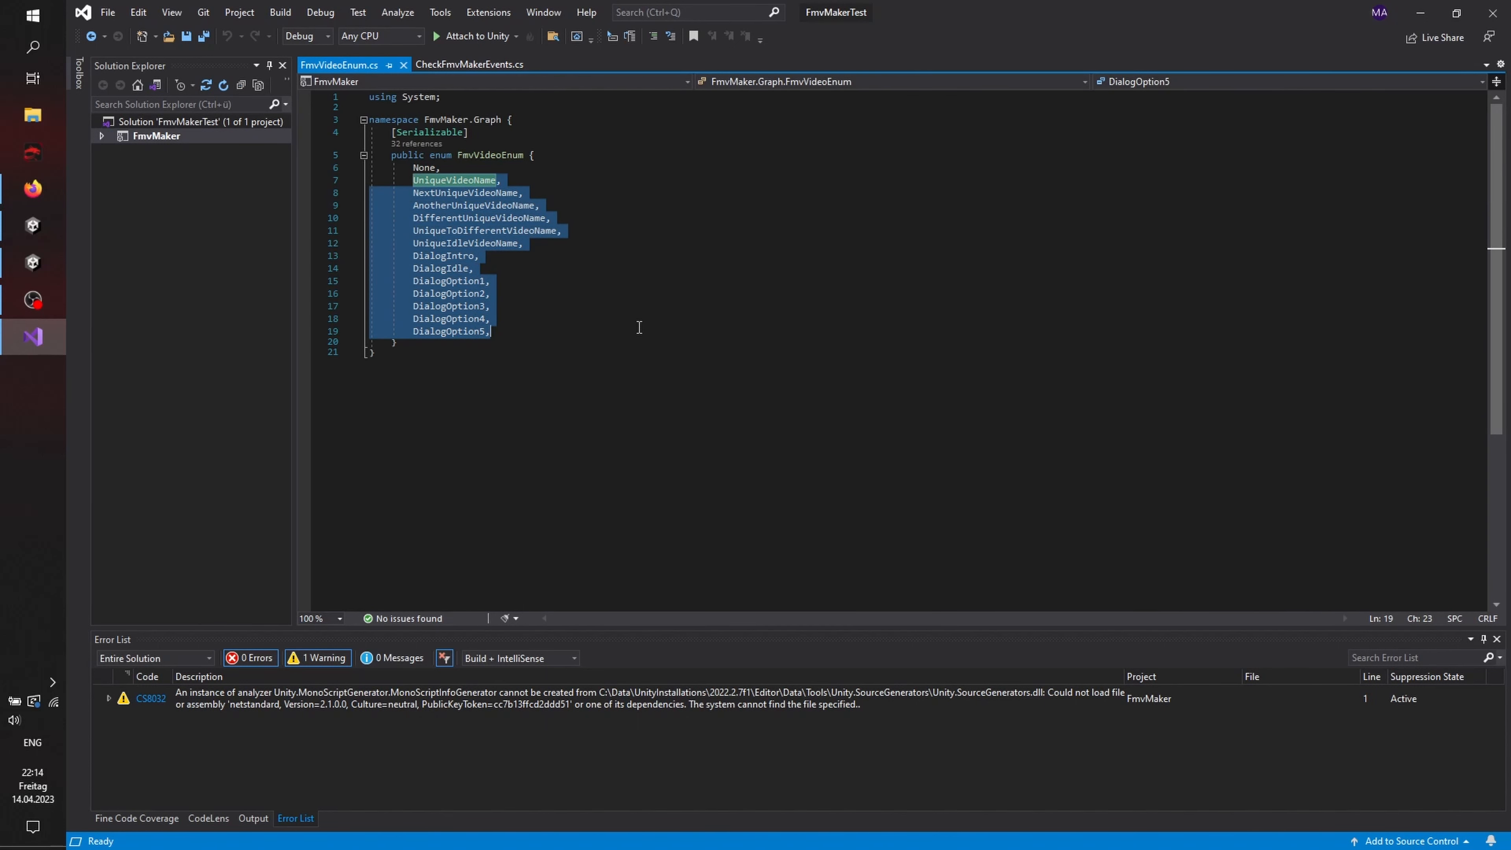
left_click(557, 277)
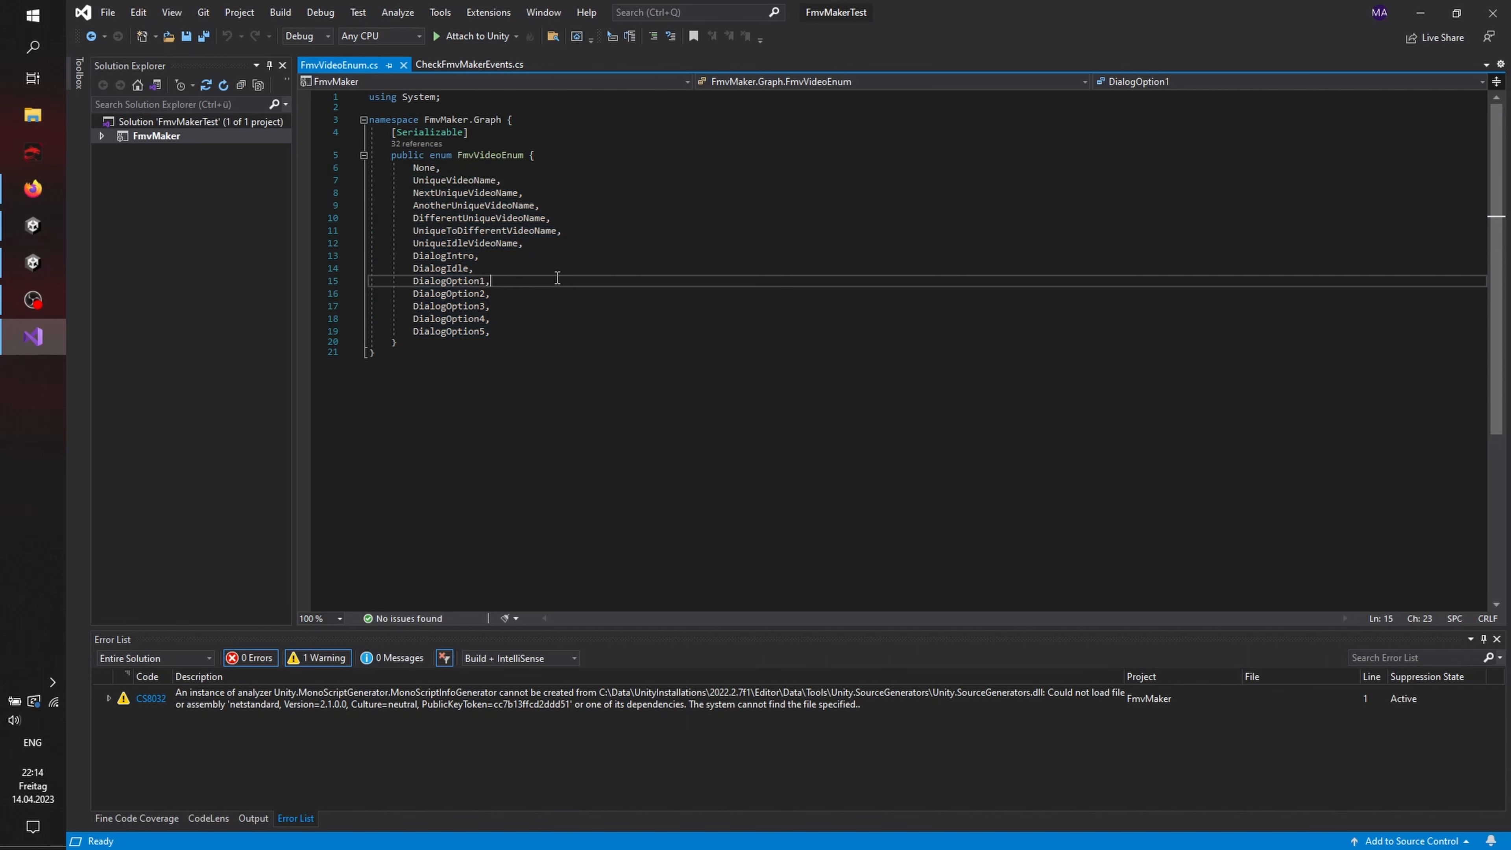
left_click(504, 268)
key("shift+Up")
key("shift+Up")
key("shift+Up")
key("shift+Up")
key("shift+Up")
key("shift+Up")
key("shift+Up")
key("shift+Home")
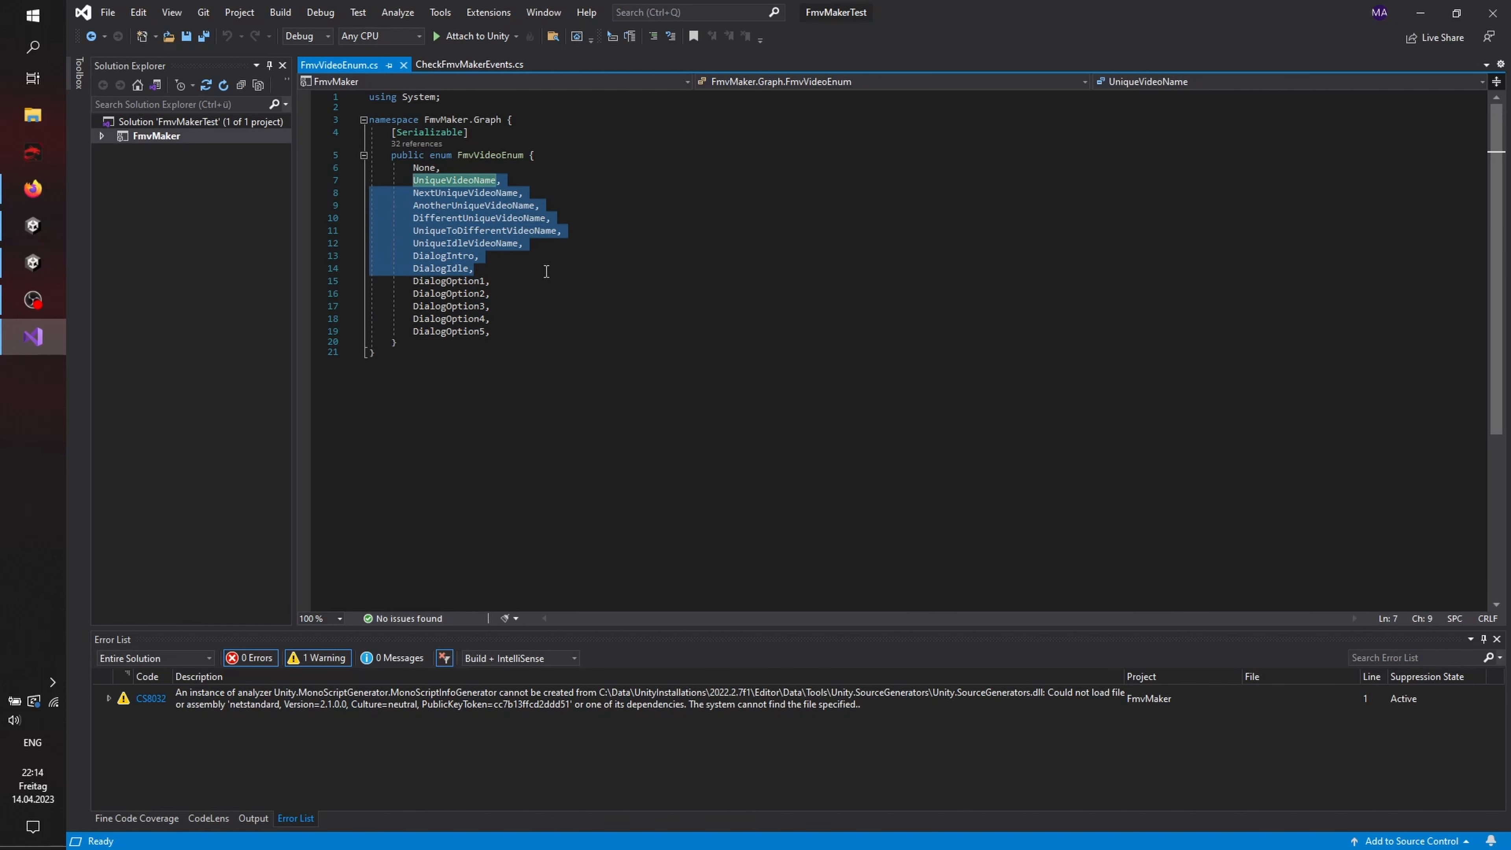
left_click(546, 272)
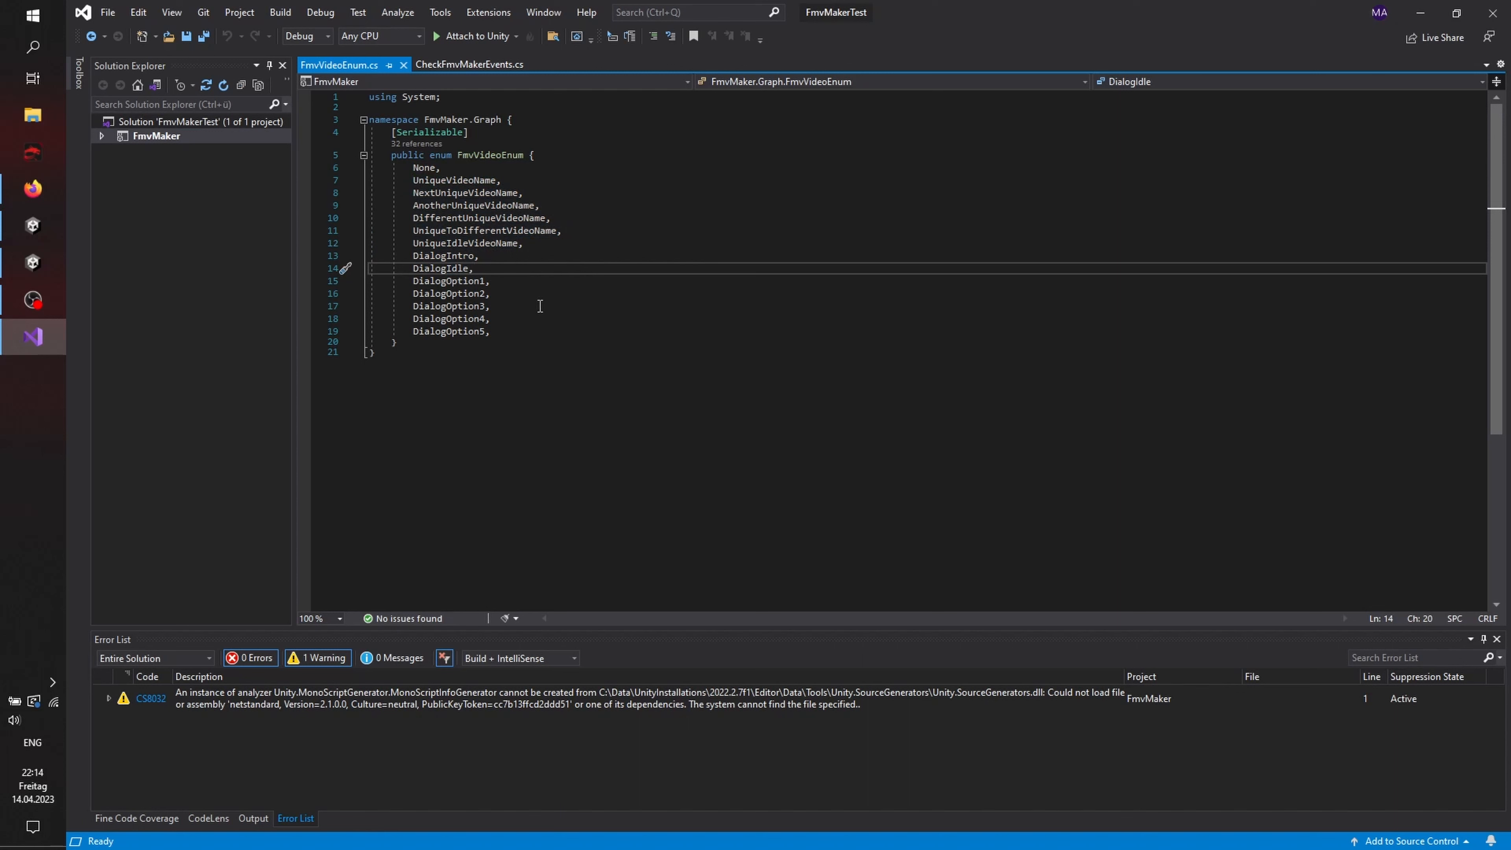
Step: Review the enum's video names again, highlighting every entry after None through DialogOption5
left_click(538, 331)
key("shift+Up")
key("shift+Up")
key("shift+Up")
key("shift+Up")
key("shift+Up")
key("shift+Up")
key("shift+Up")
key("shift+Up")
key("shift+Up")
key("shift+Up")
key("shift+Up")
key("shift+Up")
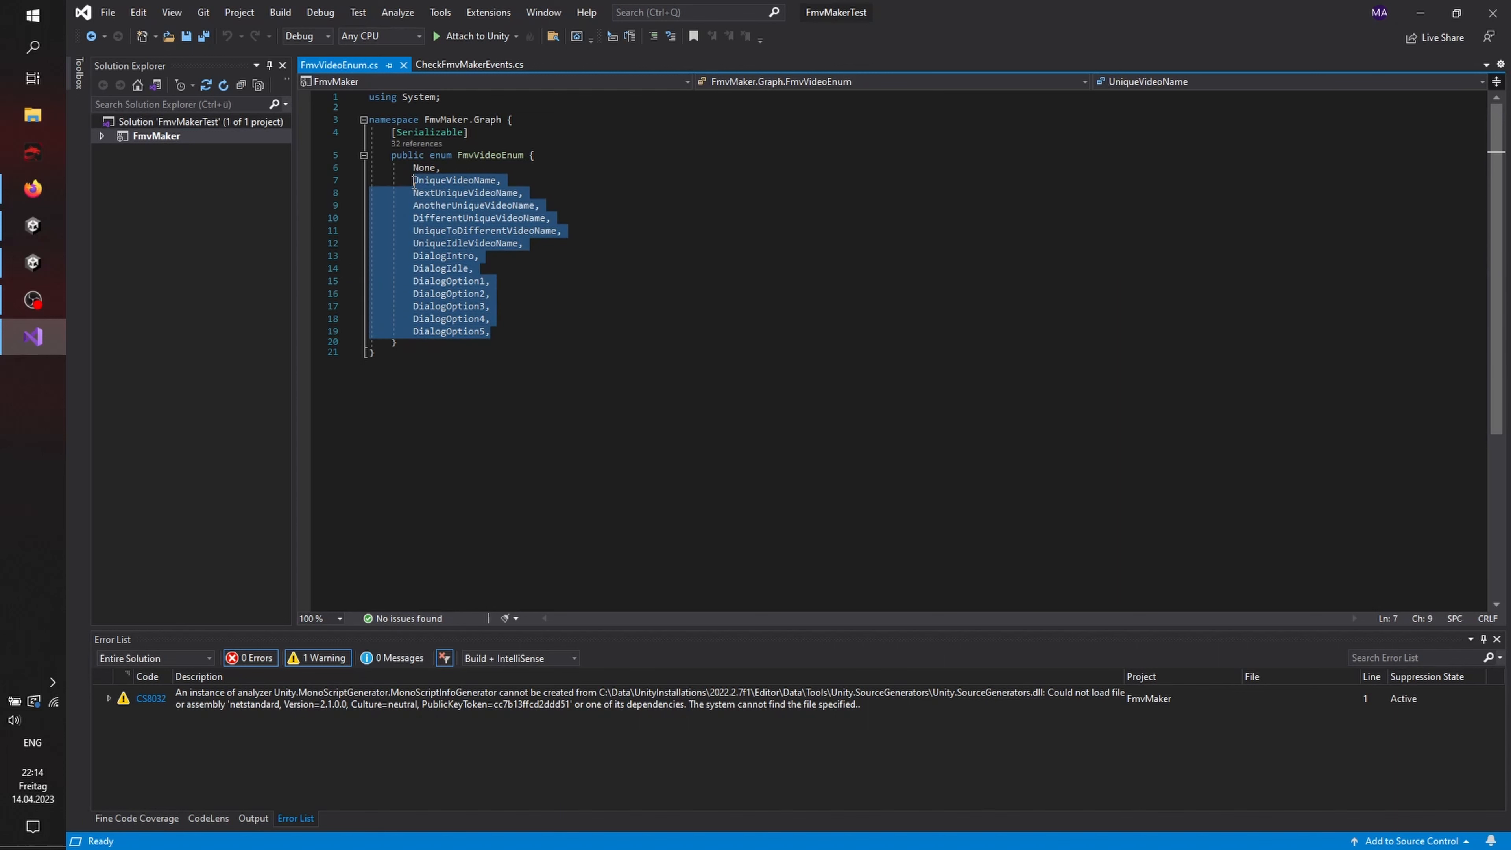
key("shift+Home")
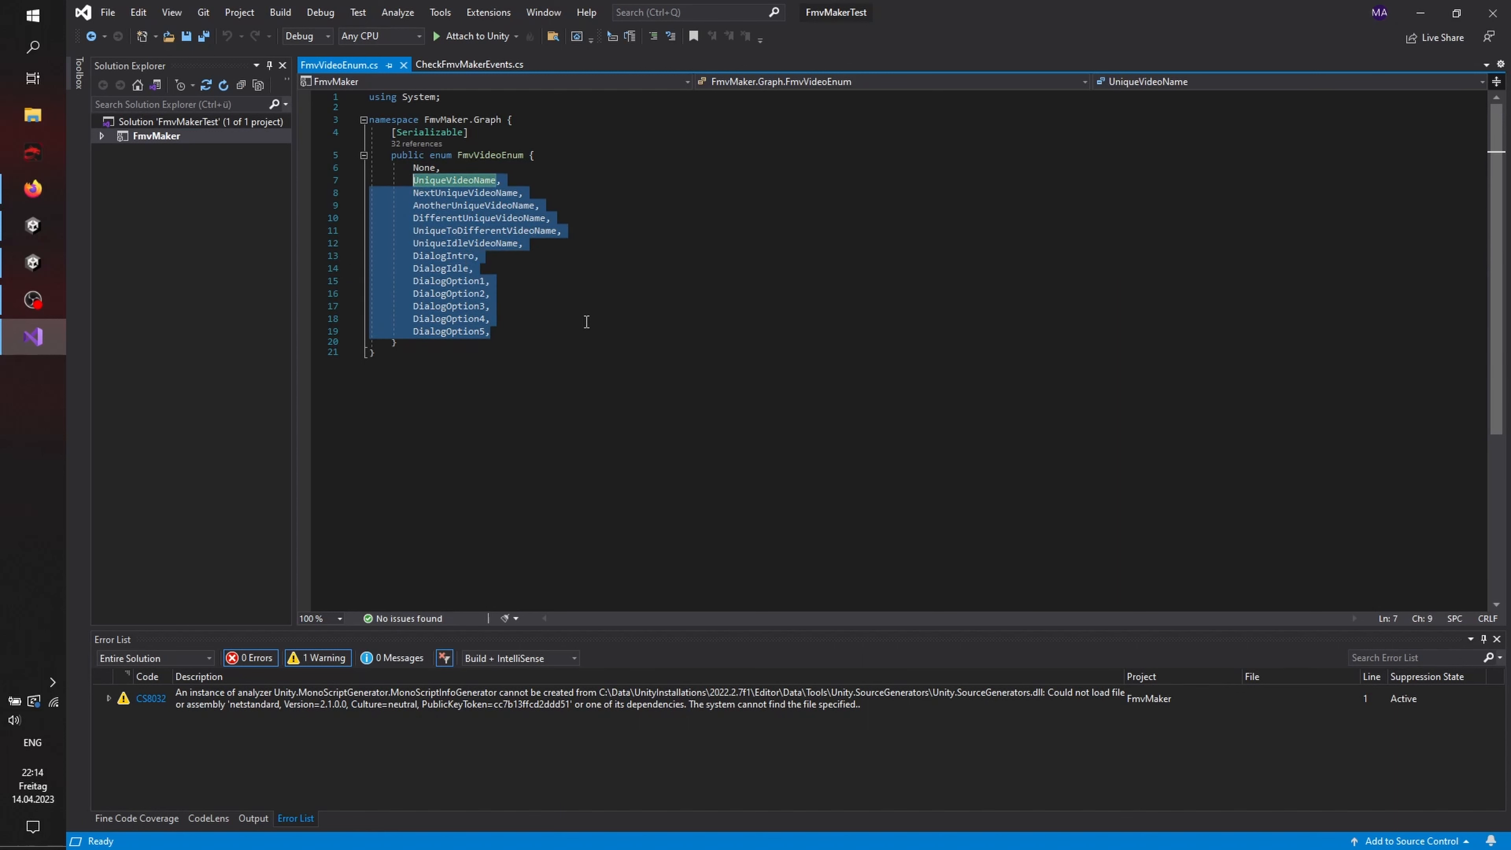
left_click_drag(550, 330, 409, 180)
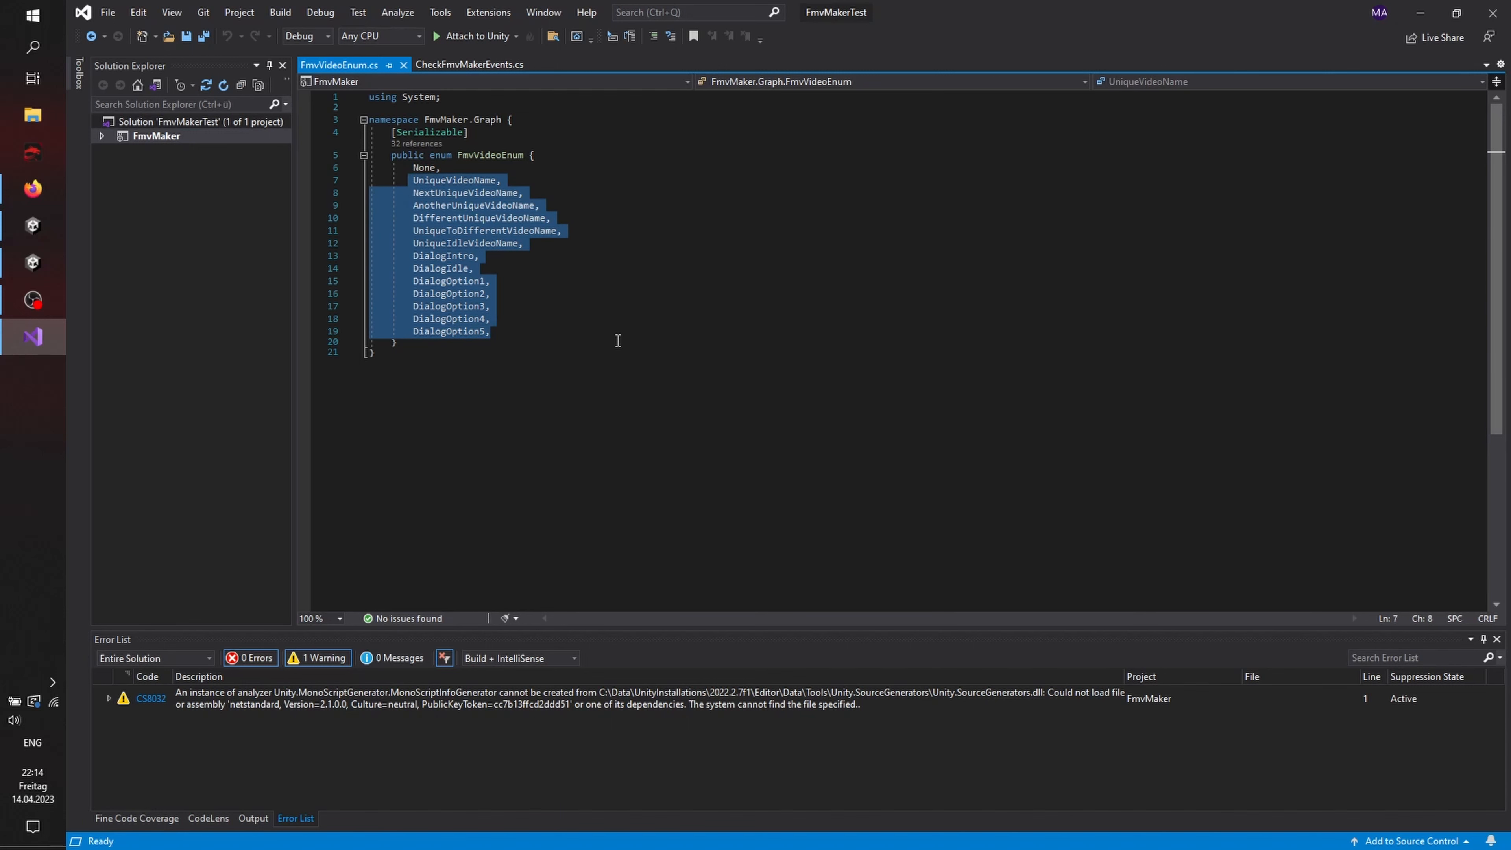
left_click(519, 331)
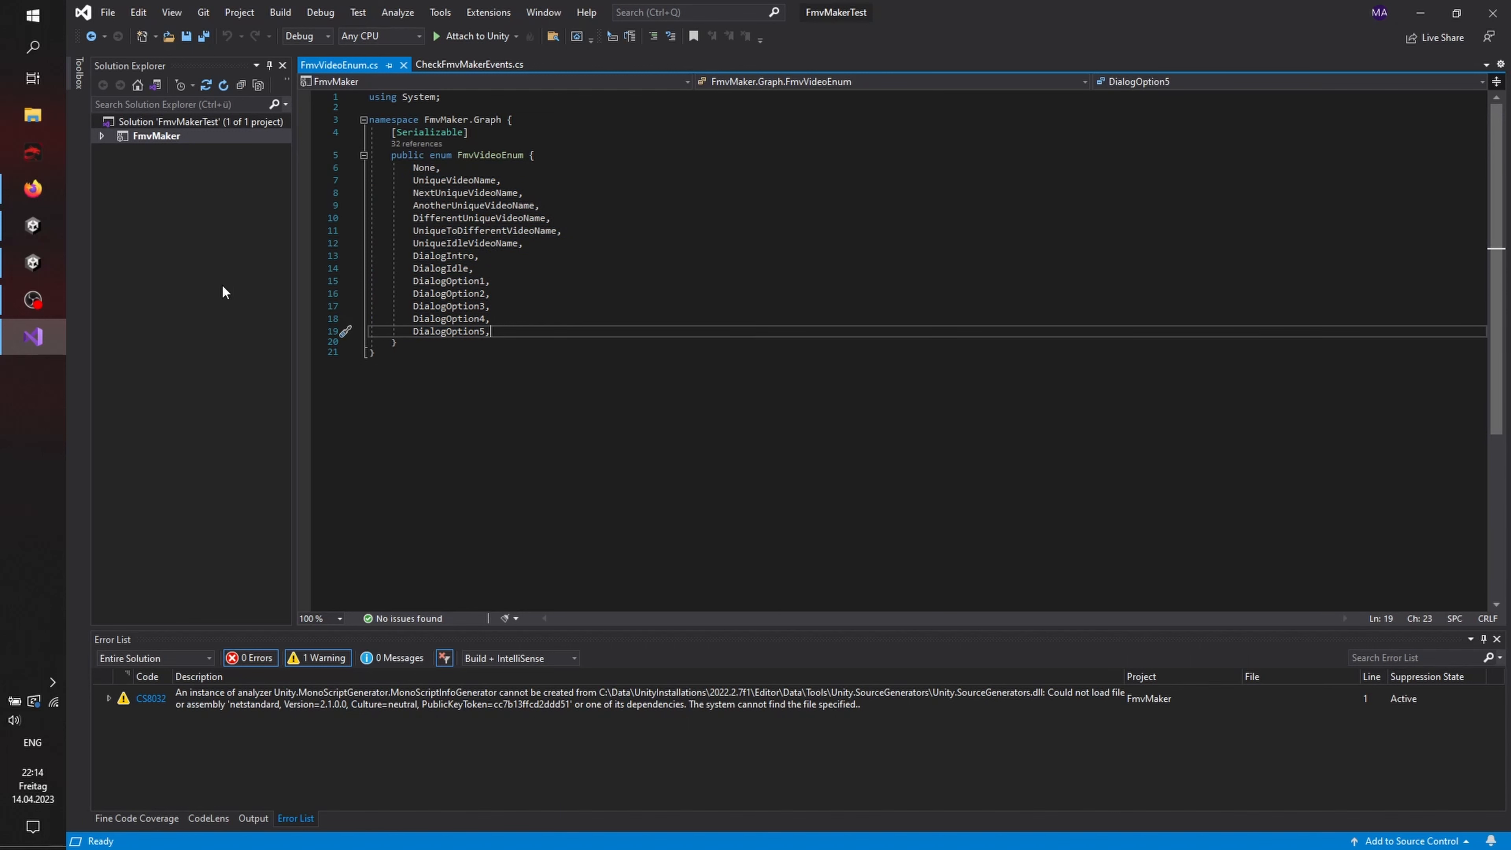
Step: Switch back to Unity, open the Start state's script graph and enlarge the graph area by shrinking the Game view
left_click(38, 248)
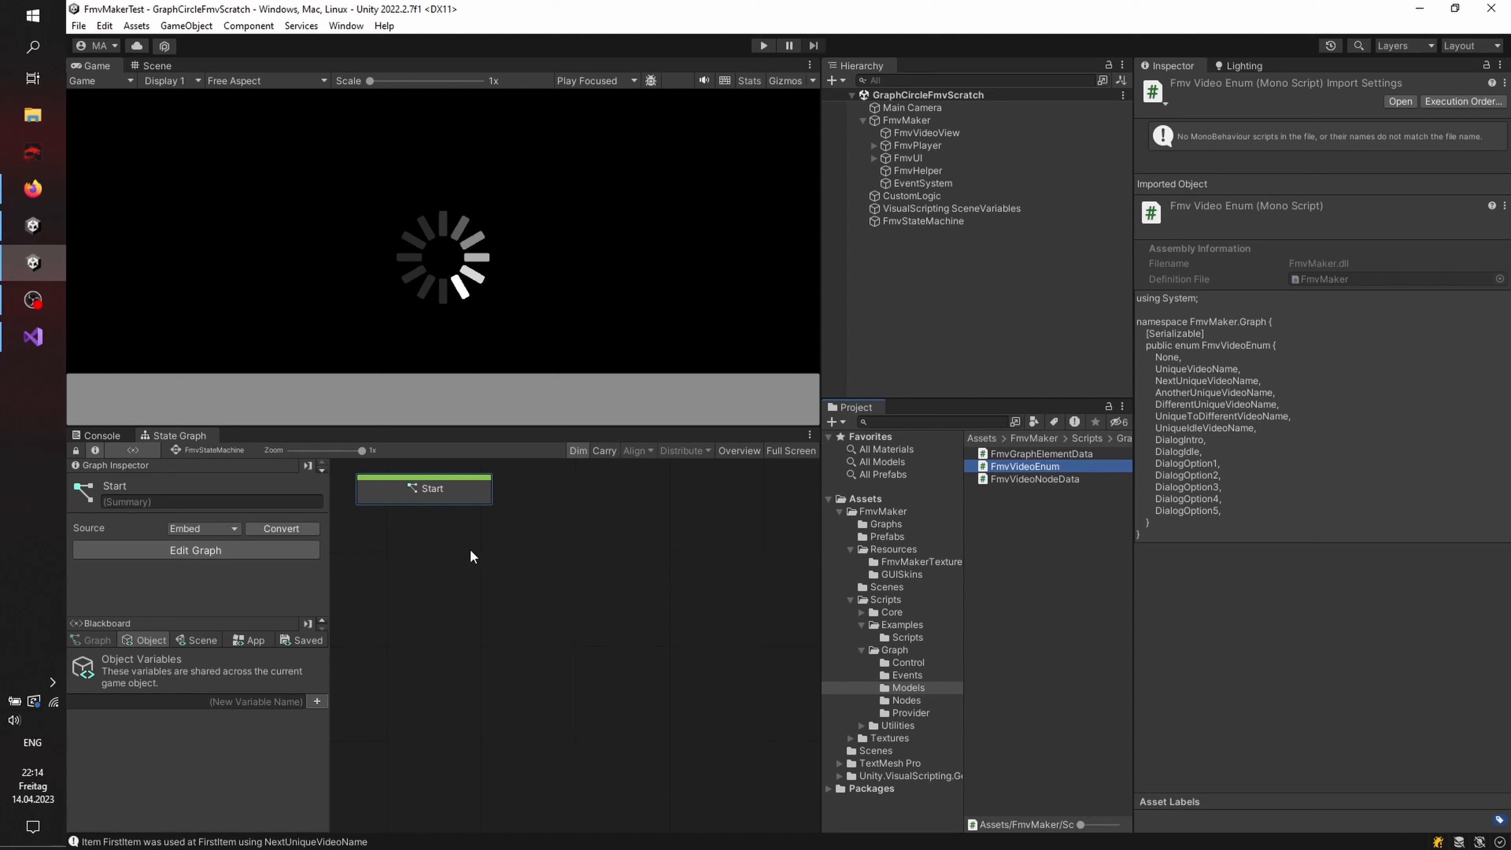
double_click(462, 484)
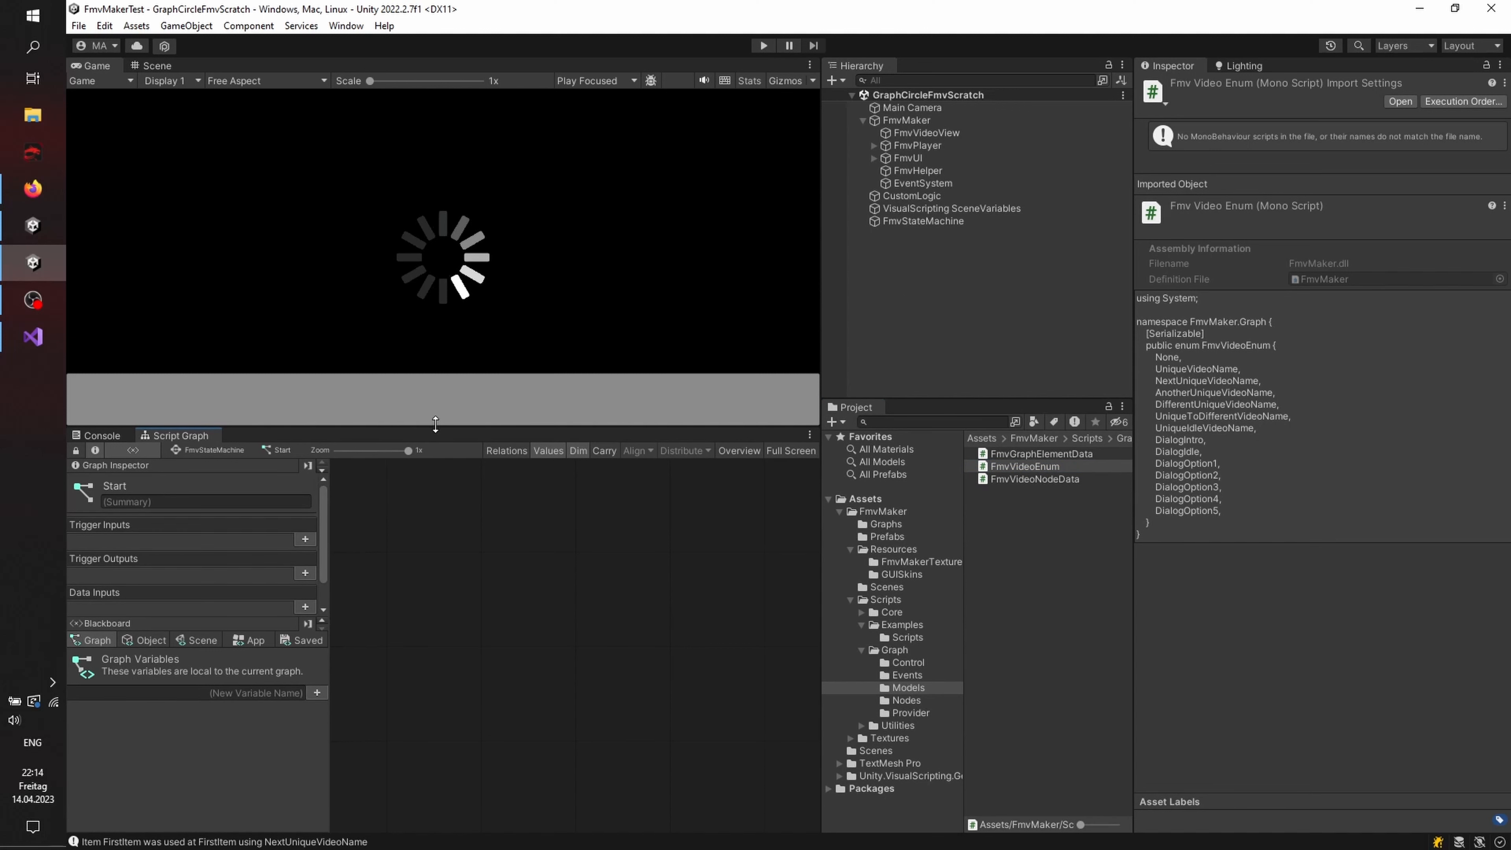
left_click_drag(437, 427, 465, 212)
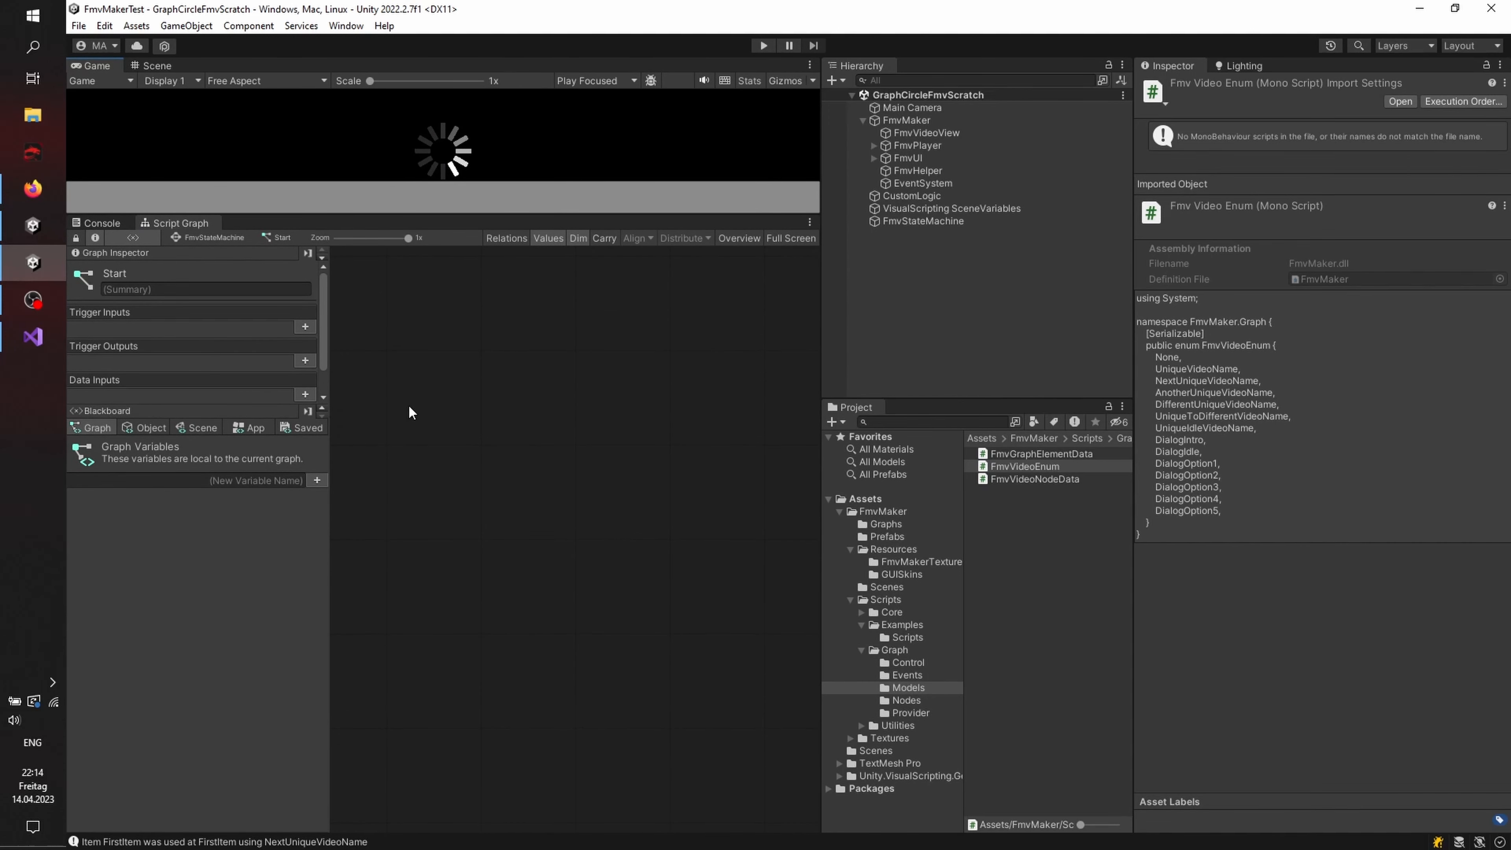
Step: Add an On Enter State event node to the Start graph and place it near the canvas's upper-left corner
right_click(419, 305)
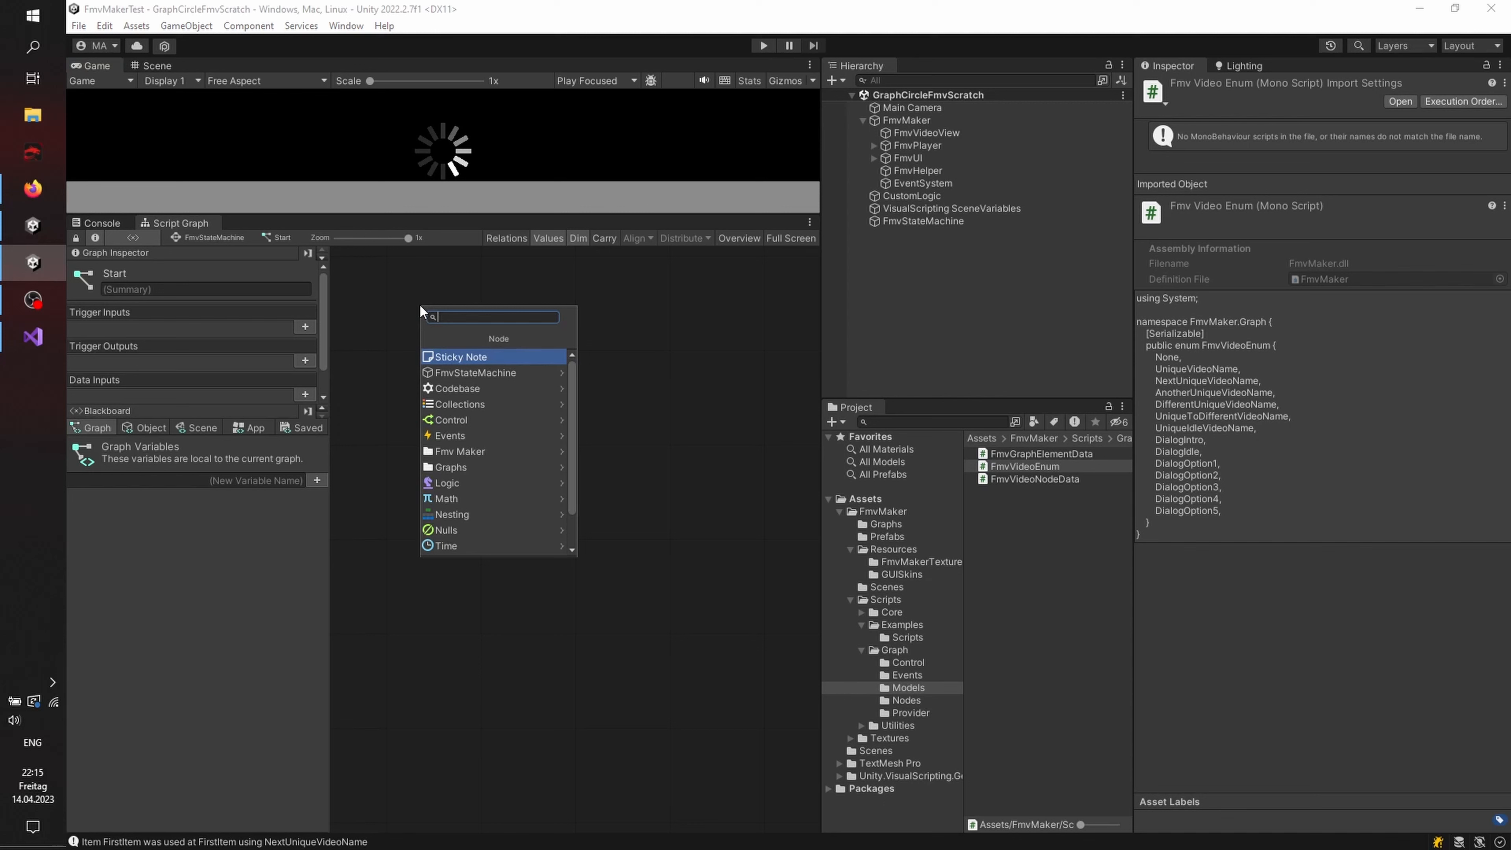
type("onenterst")
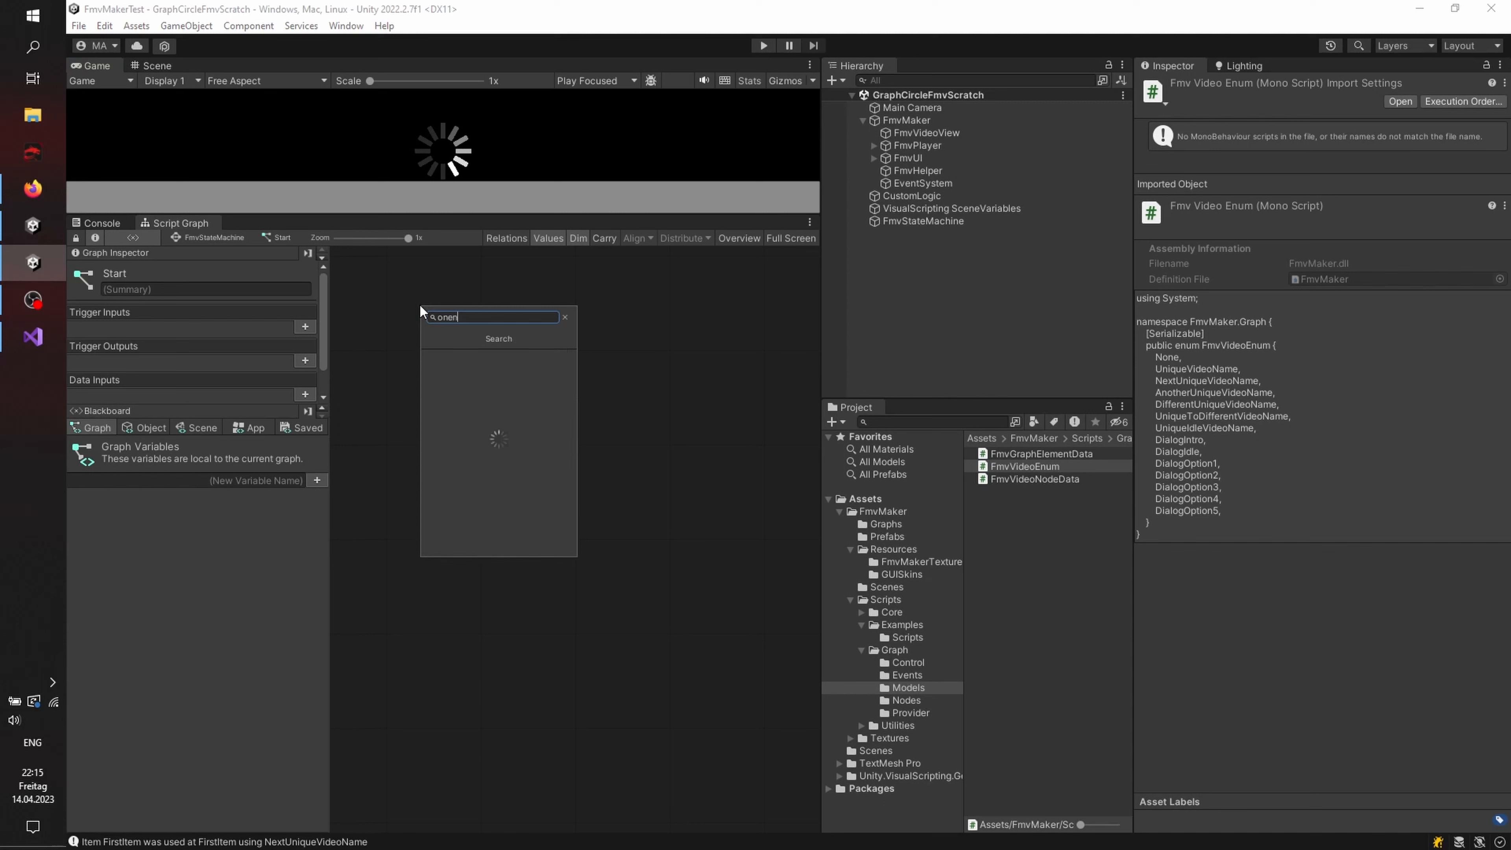
type("ate")
left_click(465, 356)
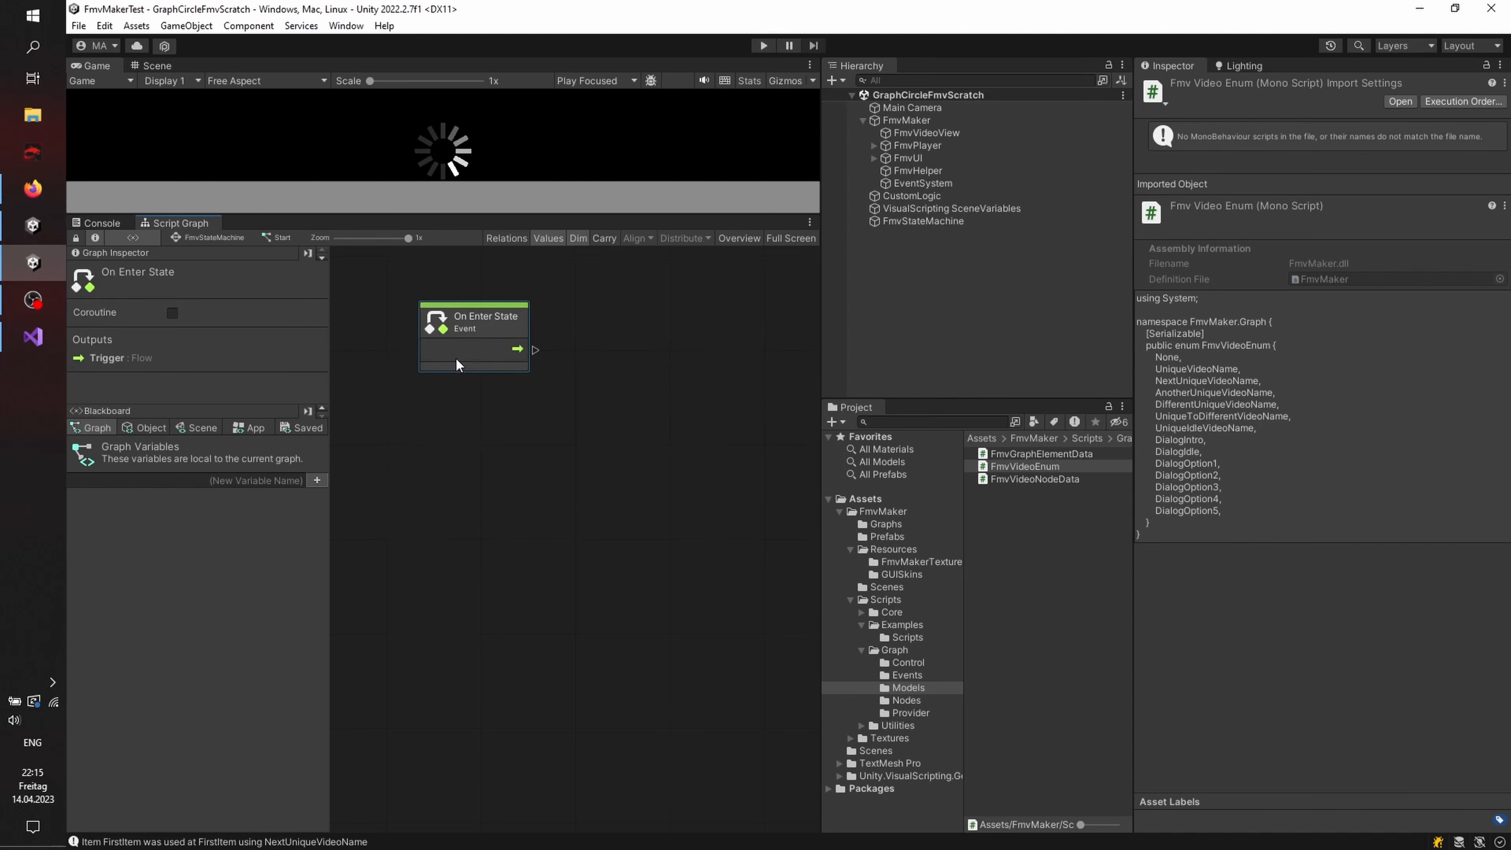
left_click_drag(460, 352, 386, 312)
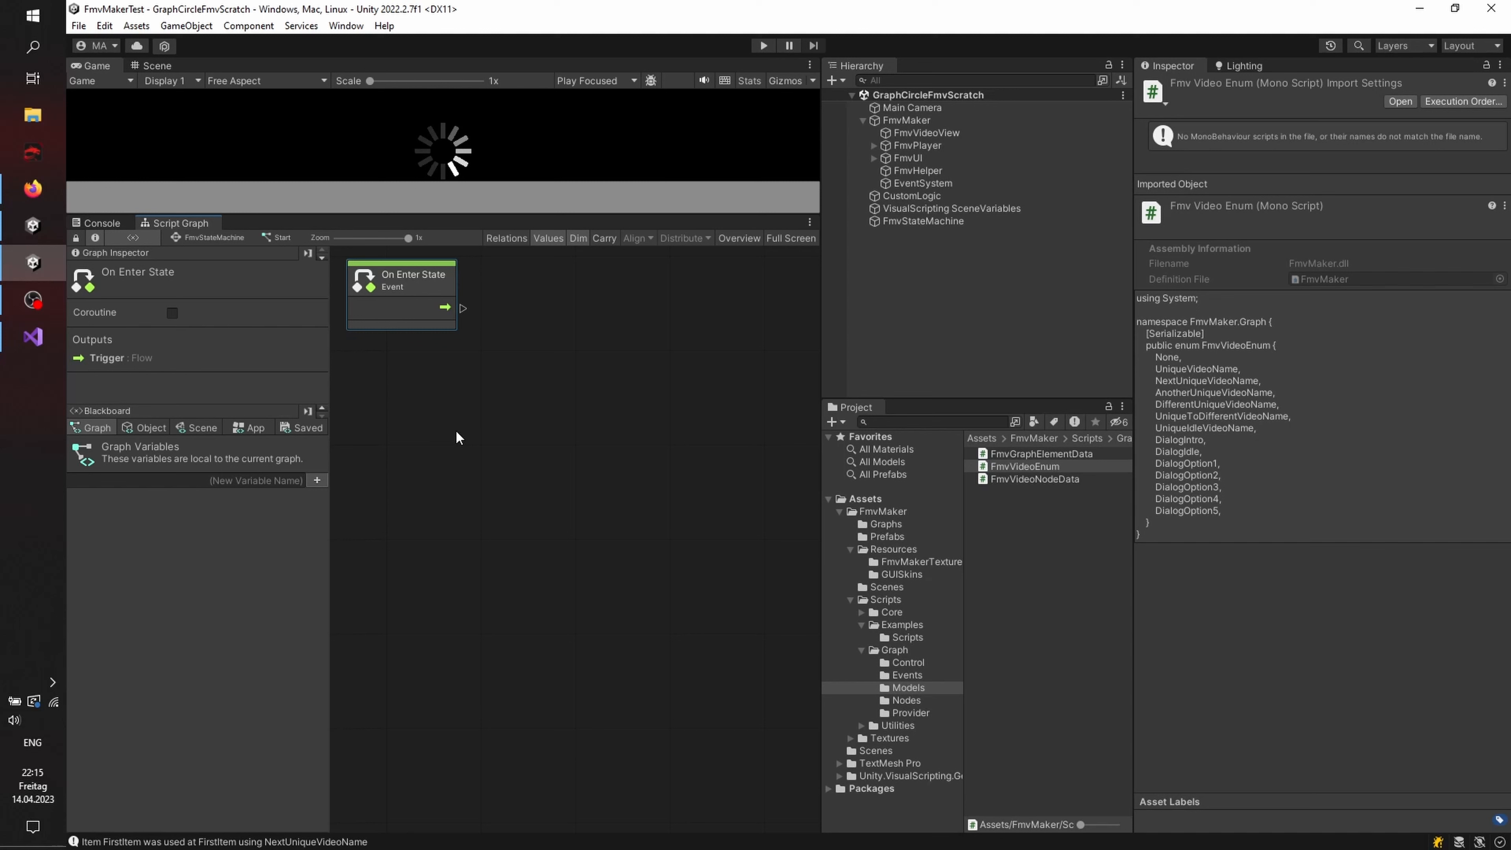
Step: Add an Fmv Load Inventory node beside On Enter State and connect the event's trigger output to its input
right_click(489, 398)
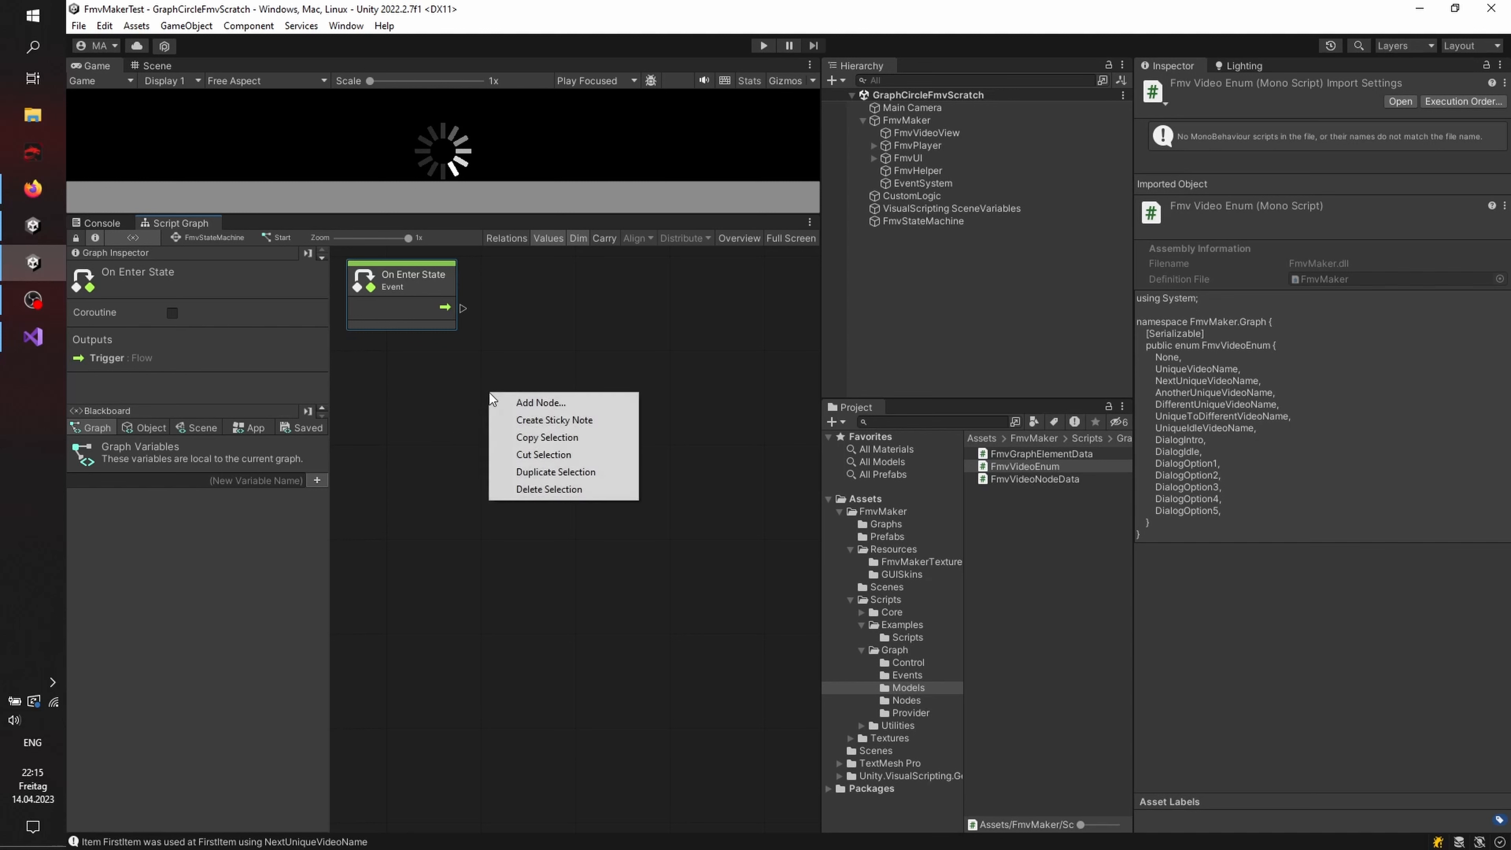
left_click(515, 401)
left_click(559, 545)
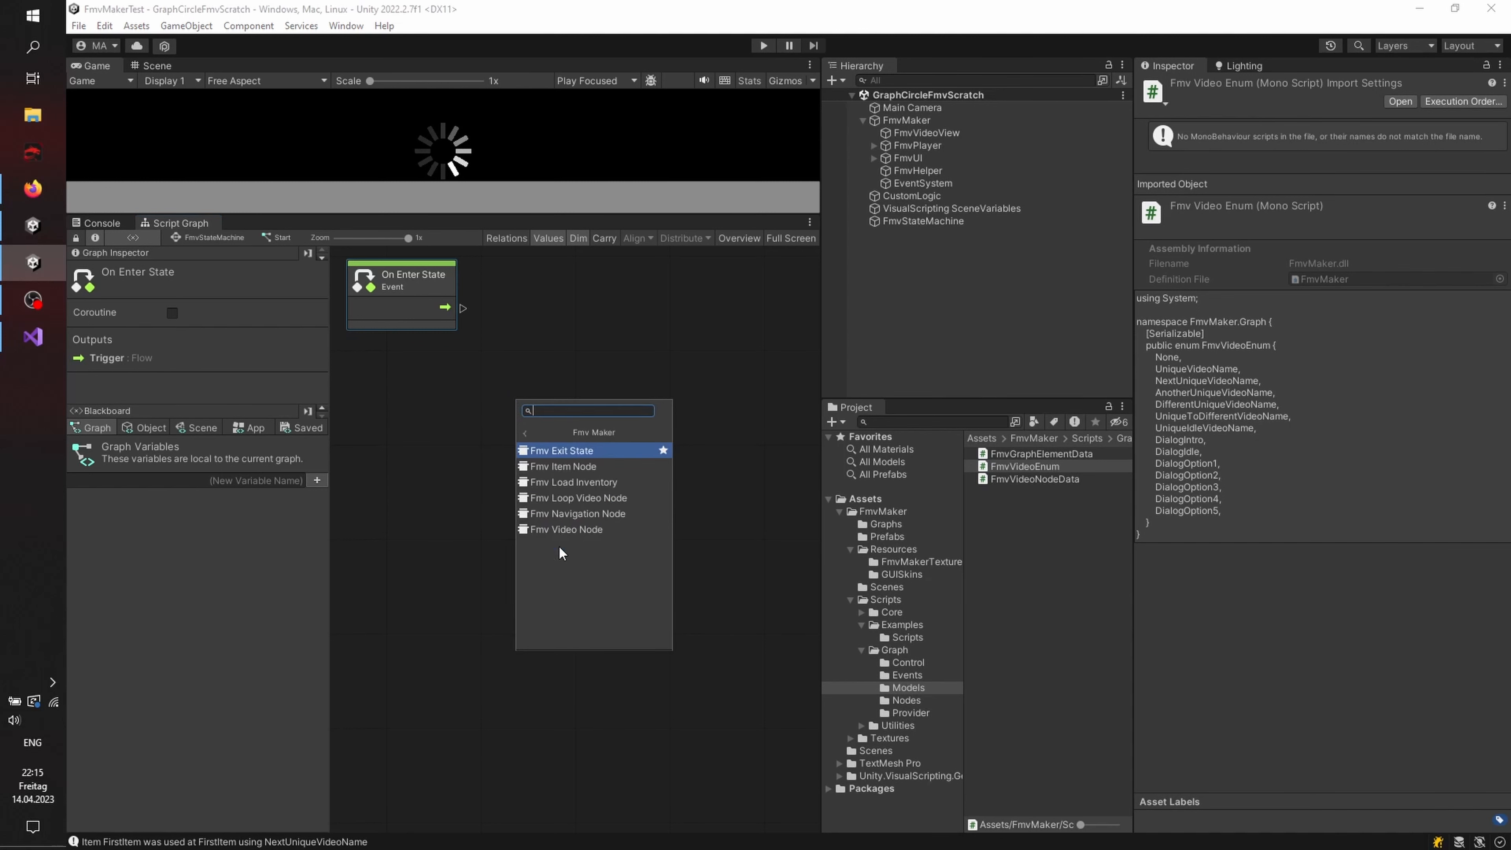
left_click(570, 482)
left_click_drag(559, 443, 559, 319)
left_click_drag(468, 310, 561, 339)
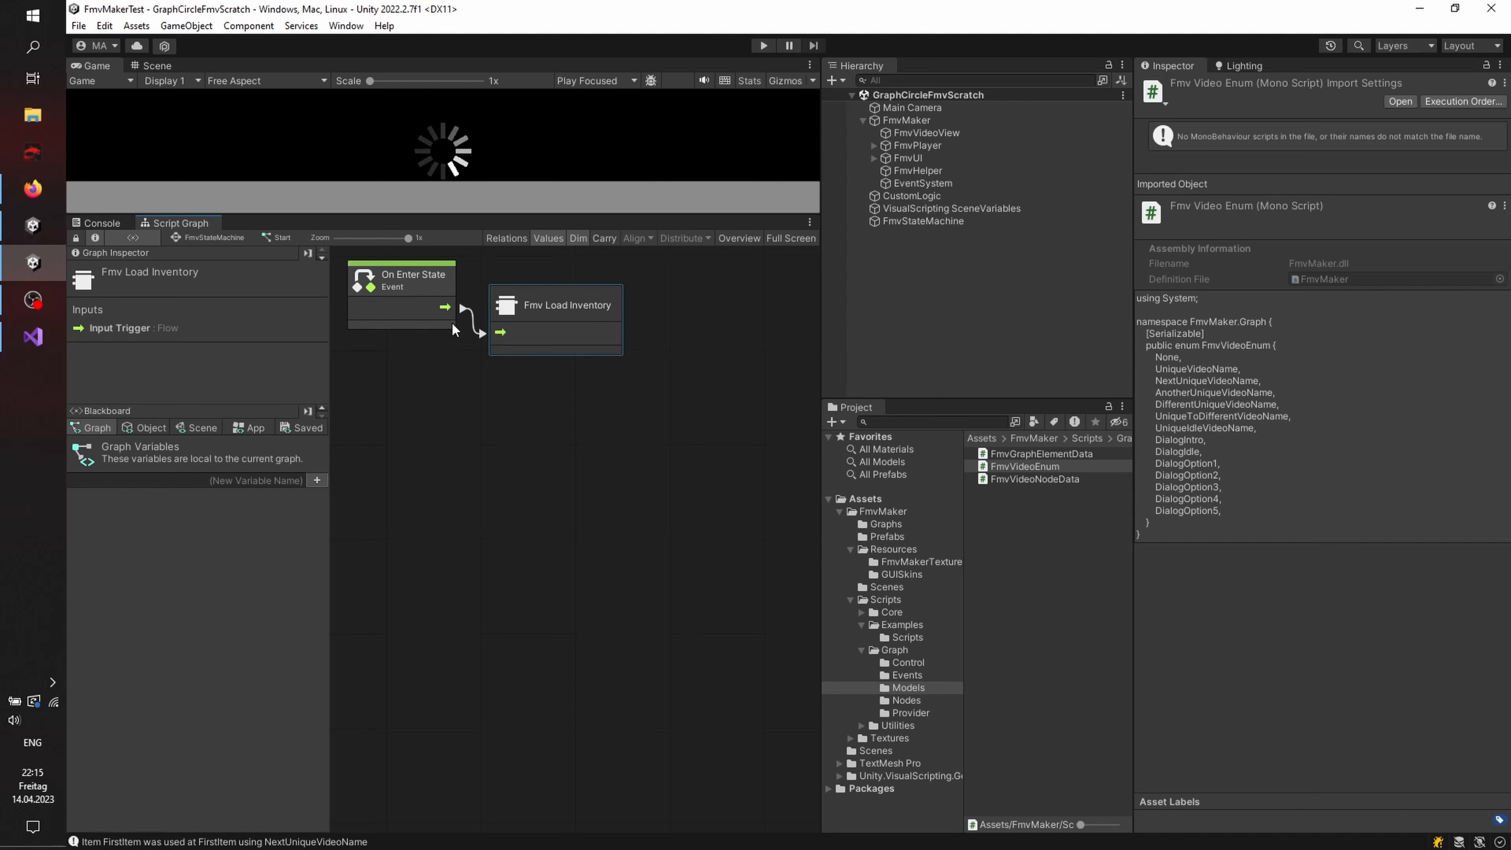
Step: Return to the FmvStateMachine graph, move the Start state up and create a new script state below it
left_click(224, 238)
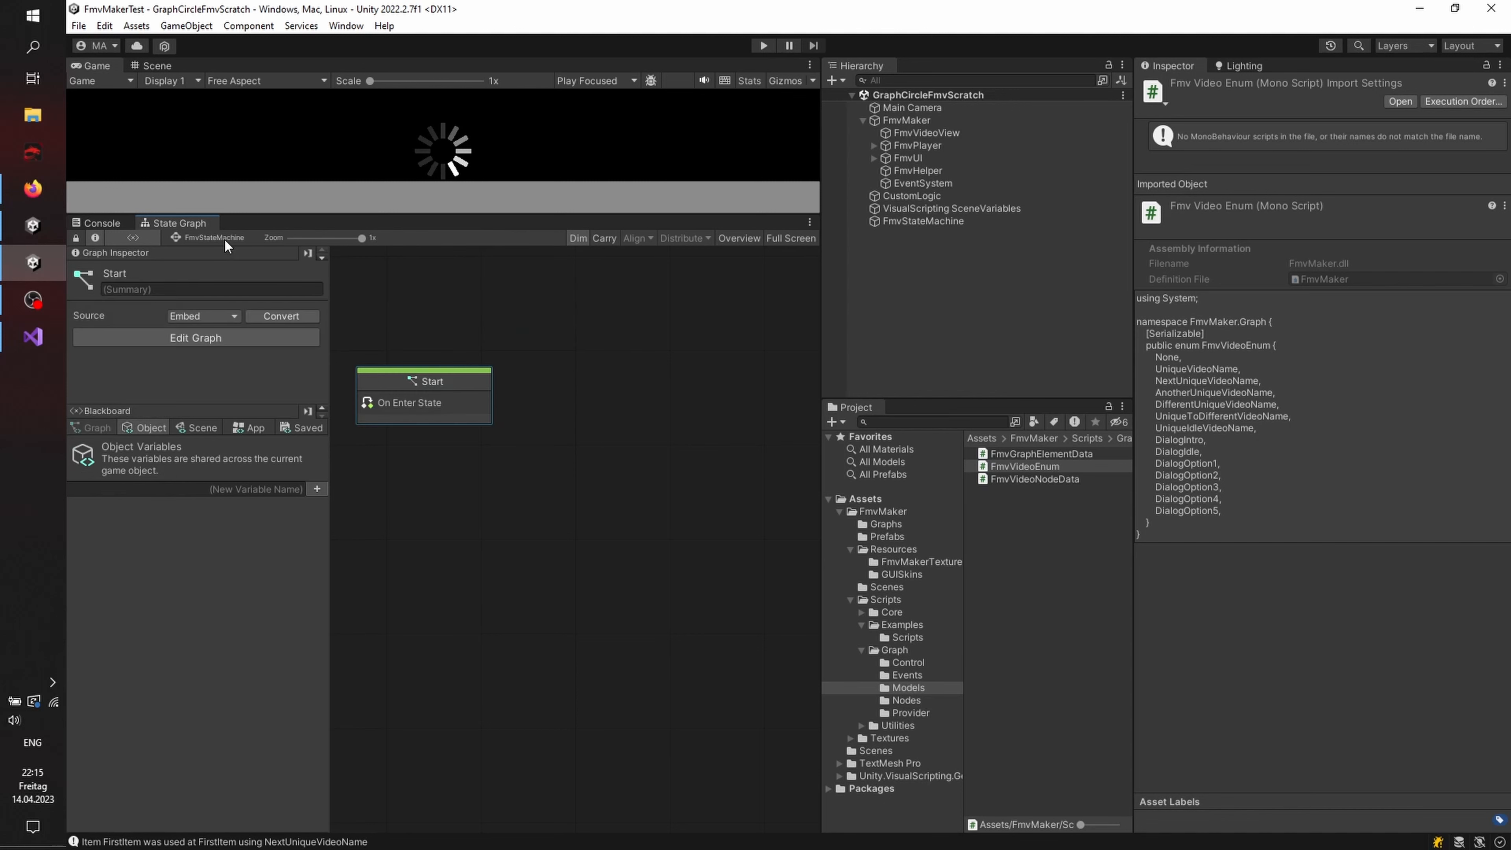
left_click_drag(464, 396, 459, 287)
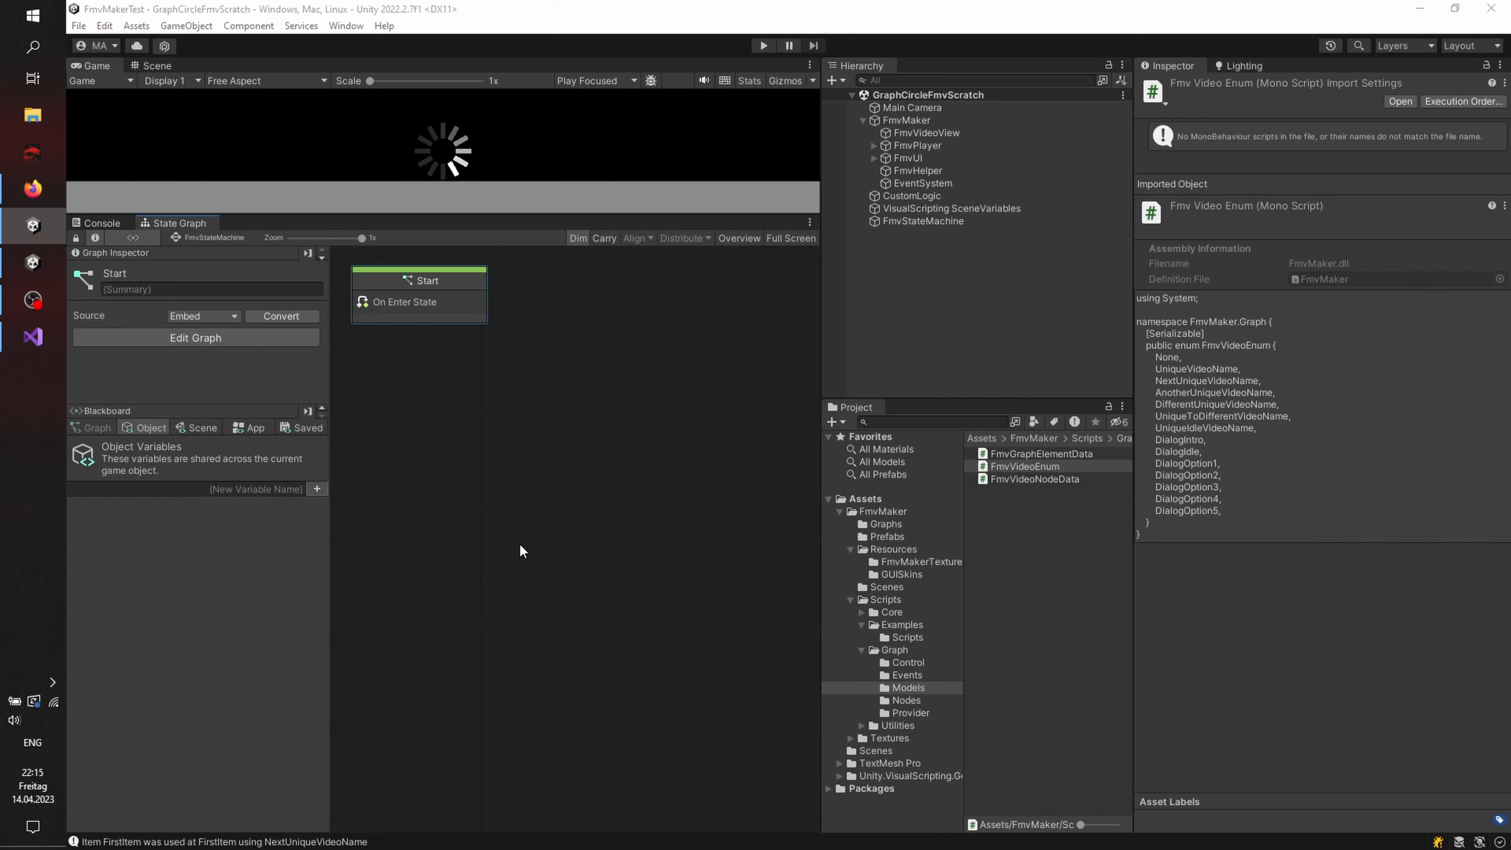
right_click(464, 418)
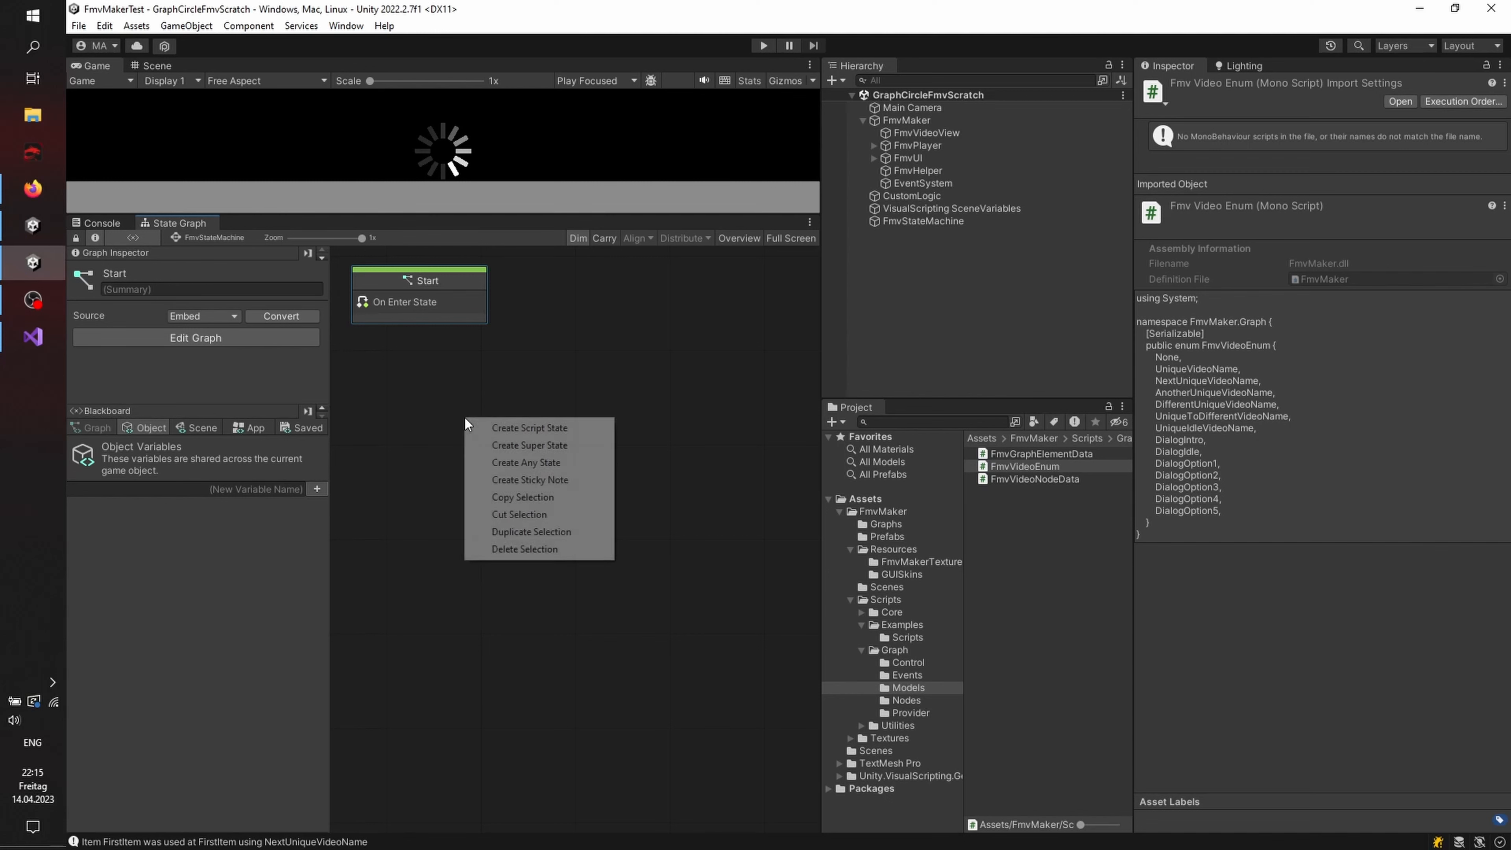
left_click(517, 429)
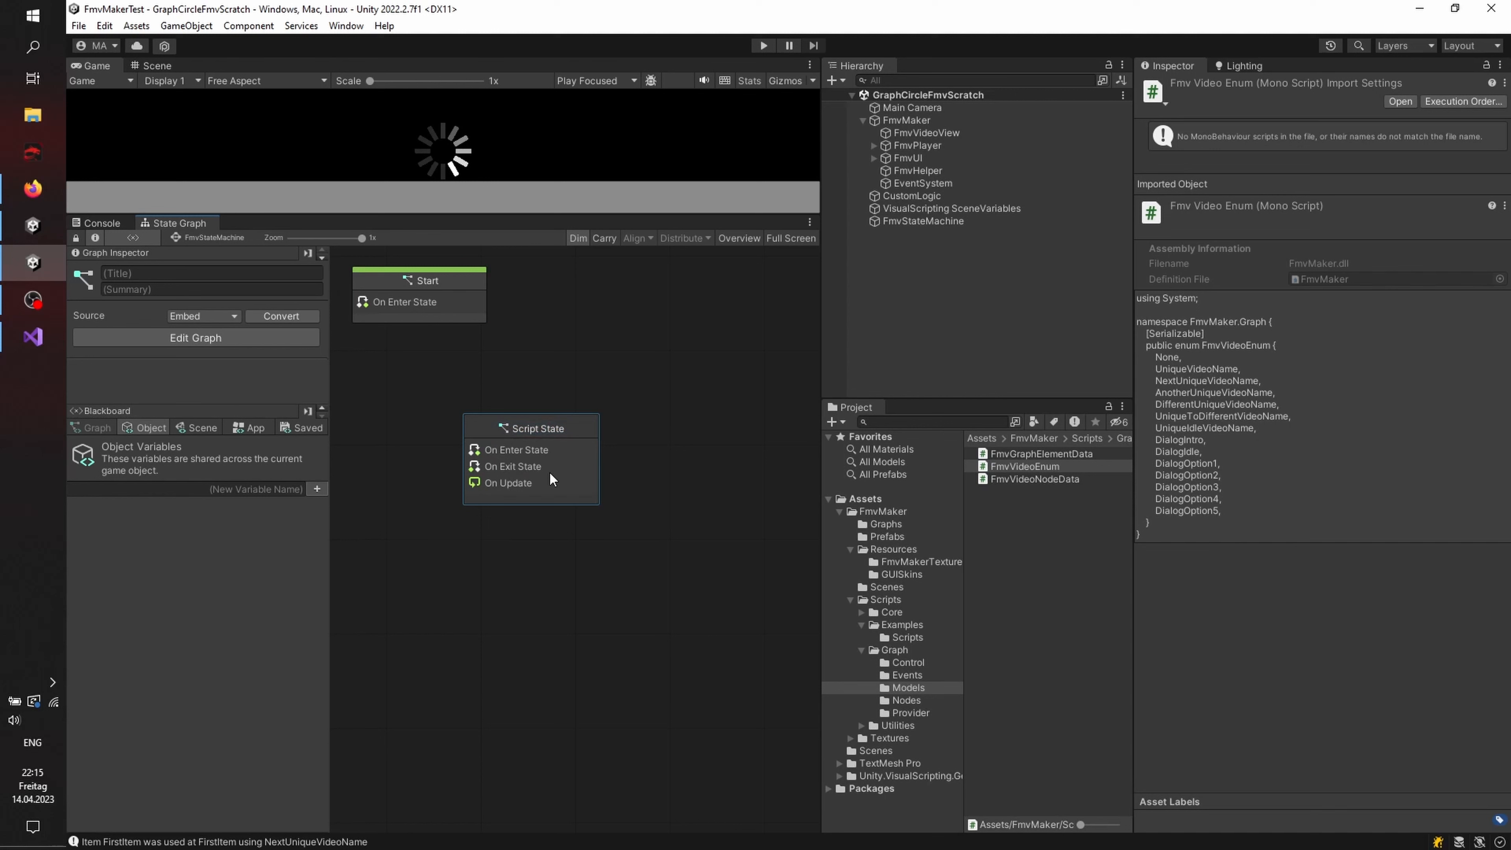
left_click_drag(531, 470, 485, 473)
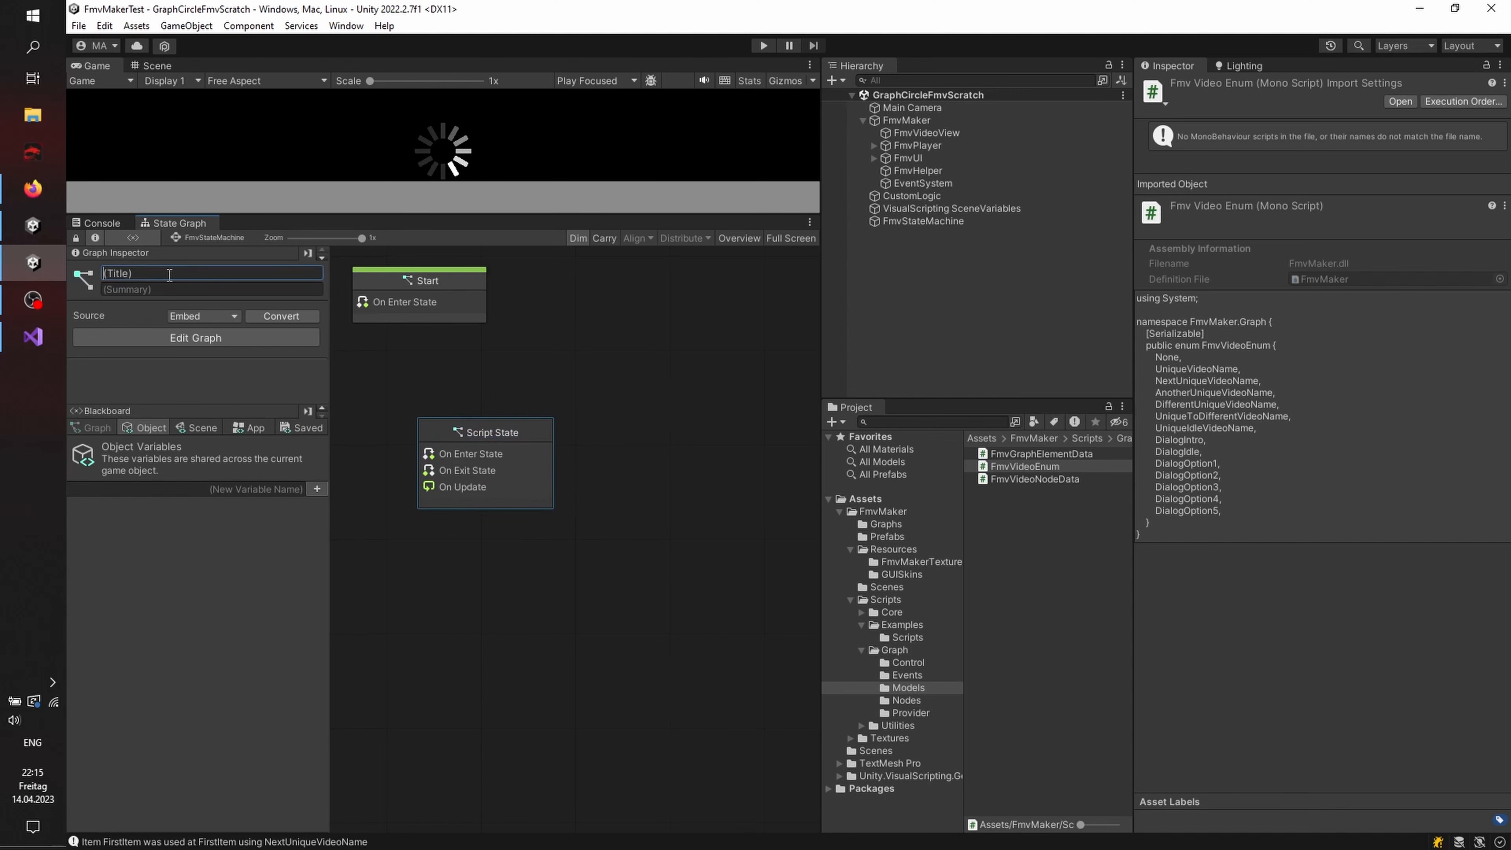
Step: Title the new script state UniqueState, give it the summary "Where are we starting" and move it closer to Start
type("Unique ")
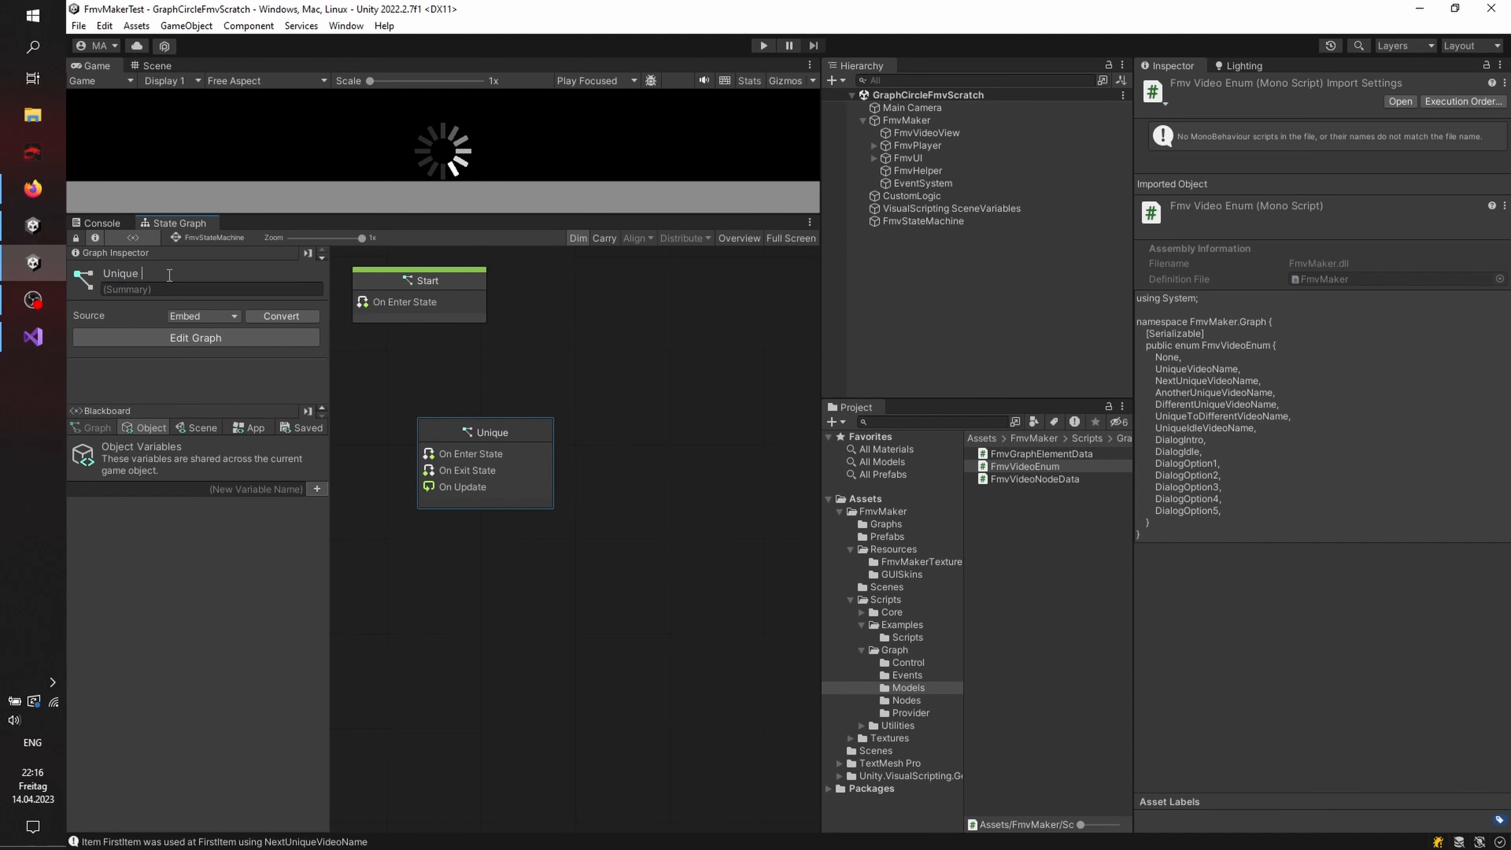
type("State")
left_click(193, 288)
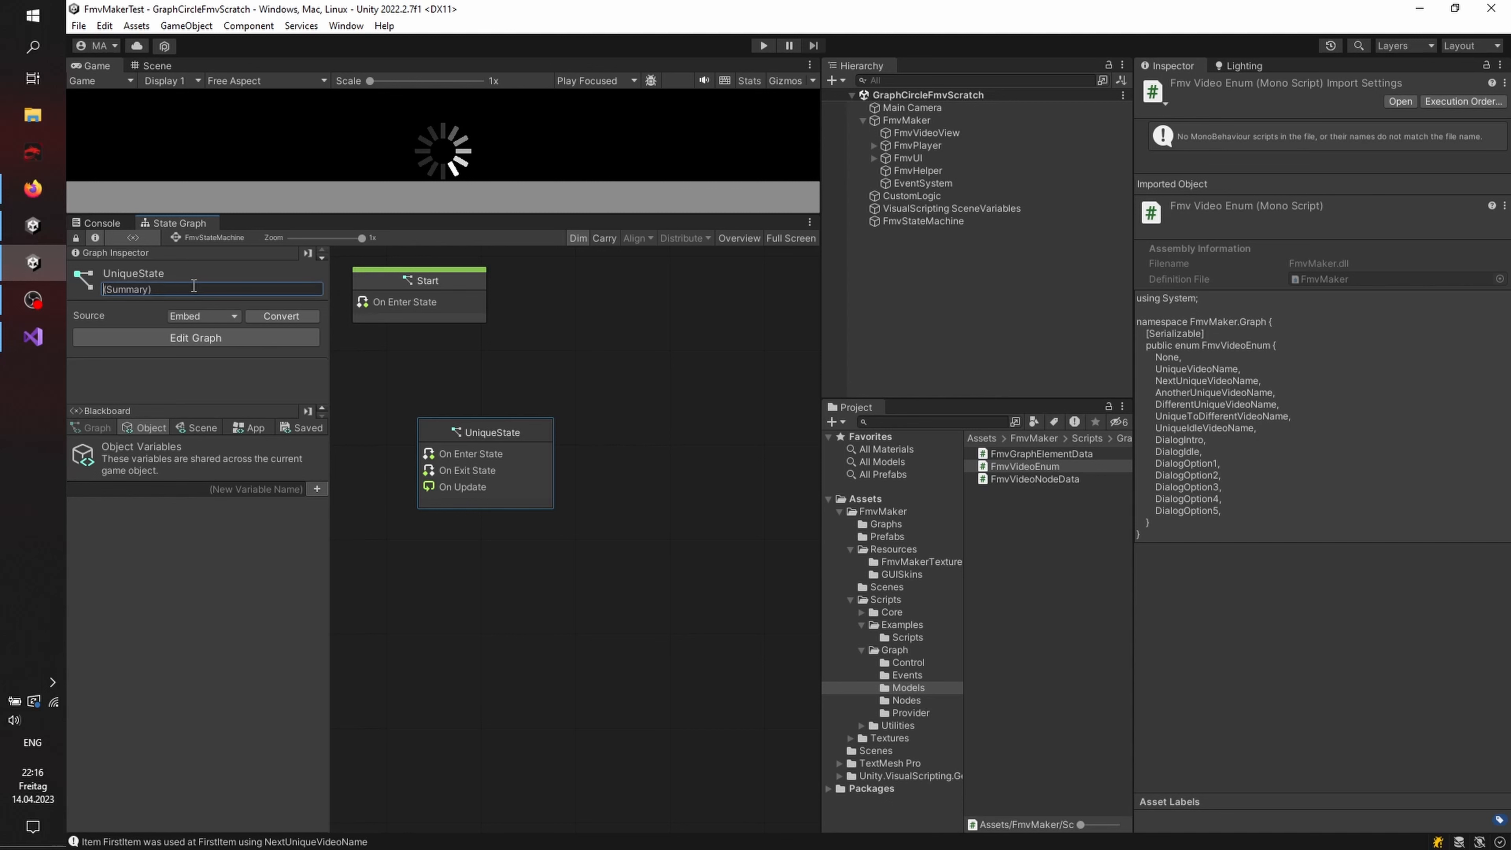
type("Where")
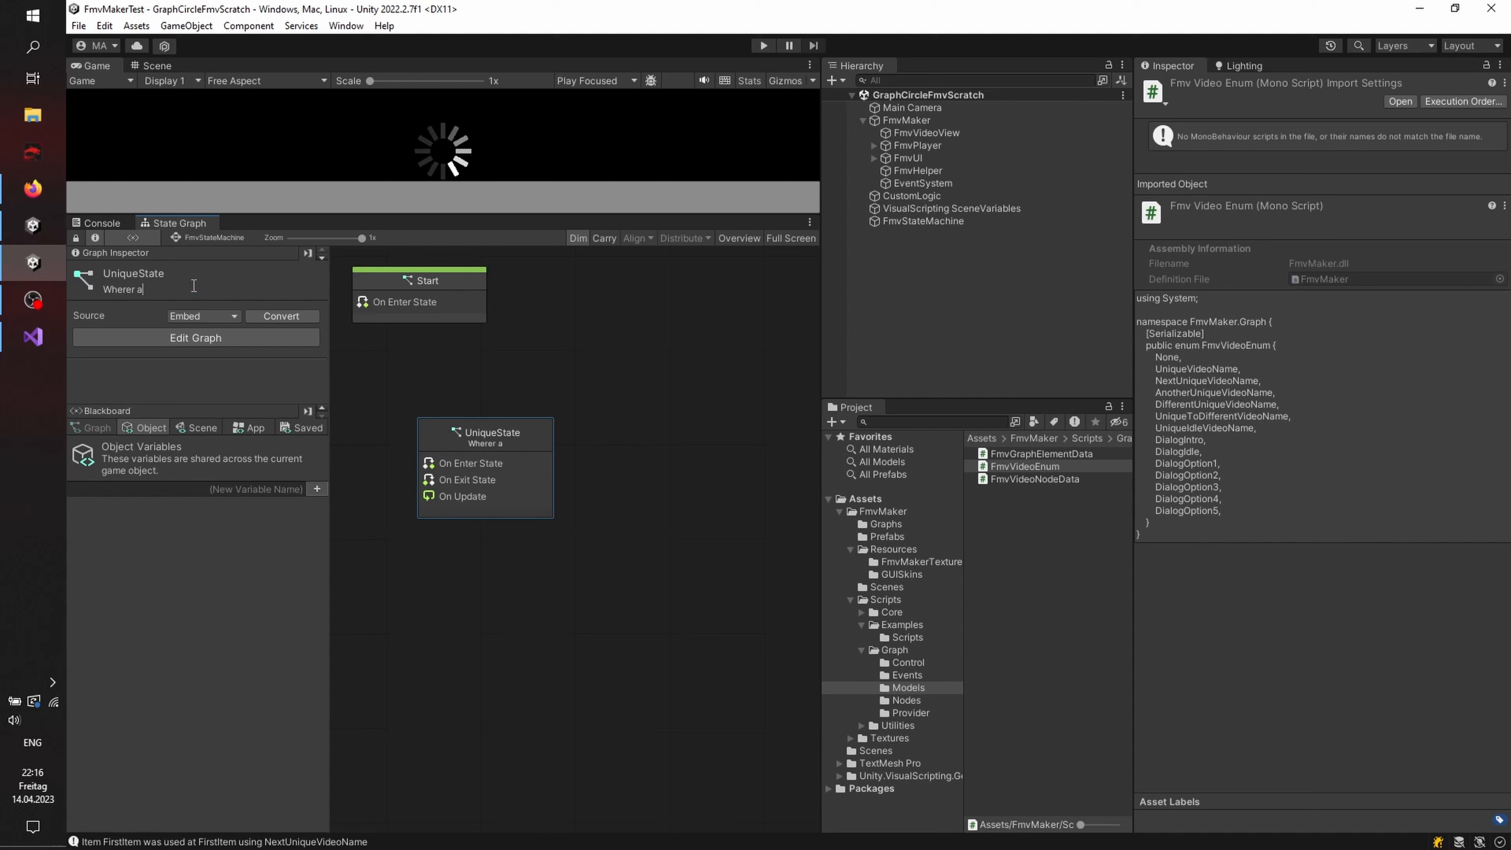
type(" are we starting")
left_click_drag(535, 432, 507, 396)
Step: Delete the default On Enter State, On Update and On Exit State events from UniqueState's graph and return to the state machine
double_click(474, 464)
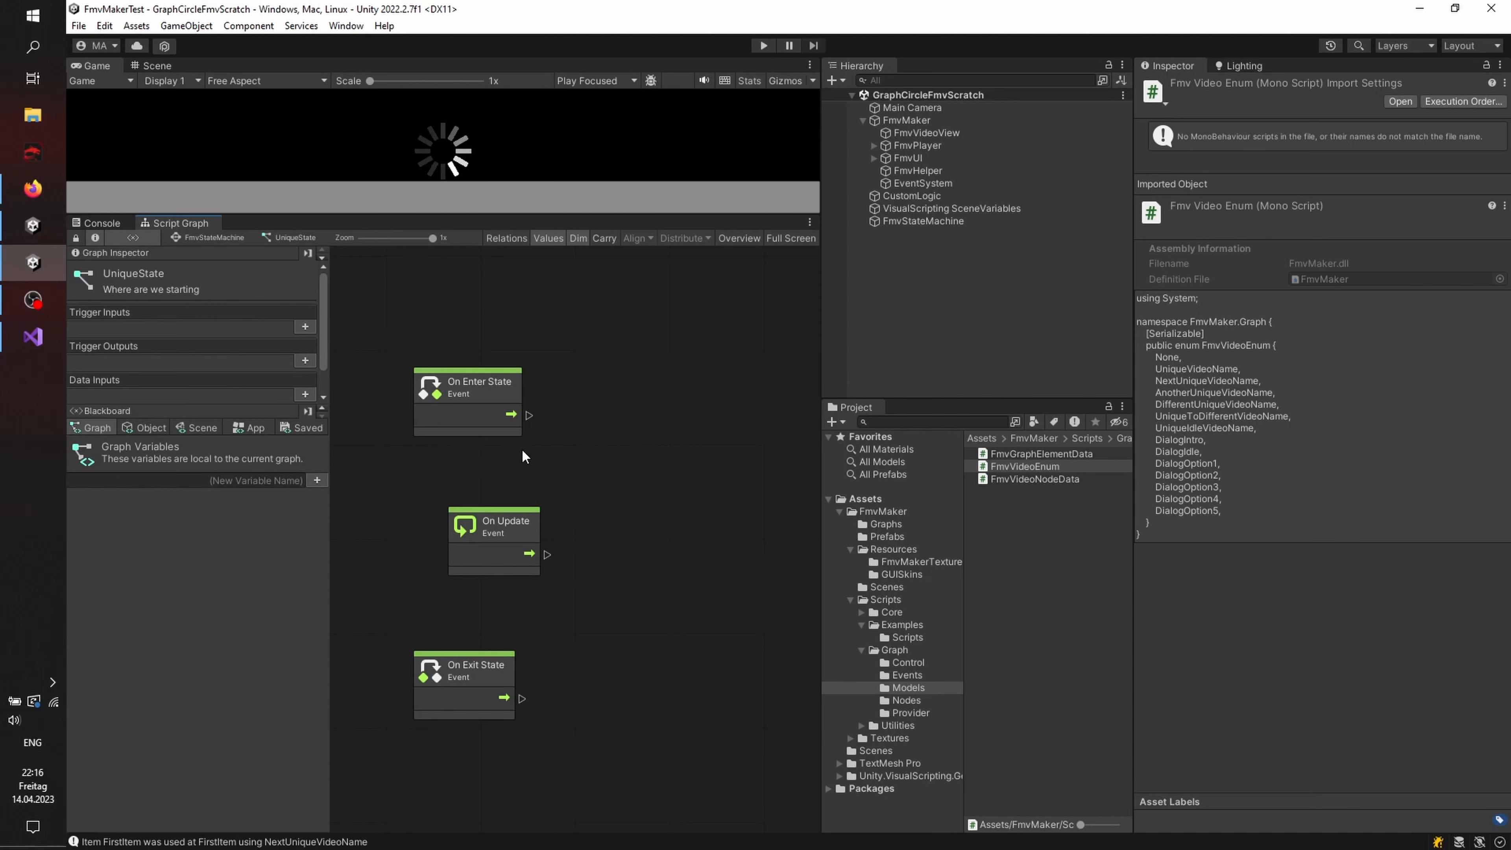
left_click_drag(616, 336, 398, 752)
key("Delete")
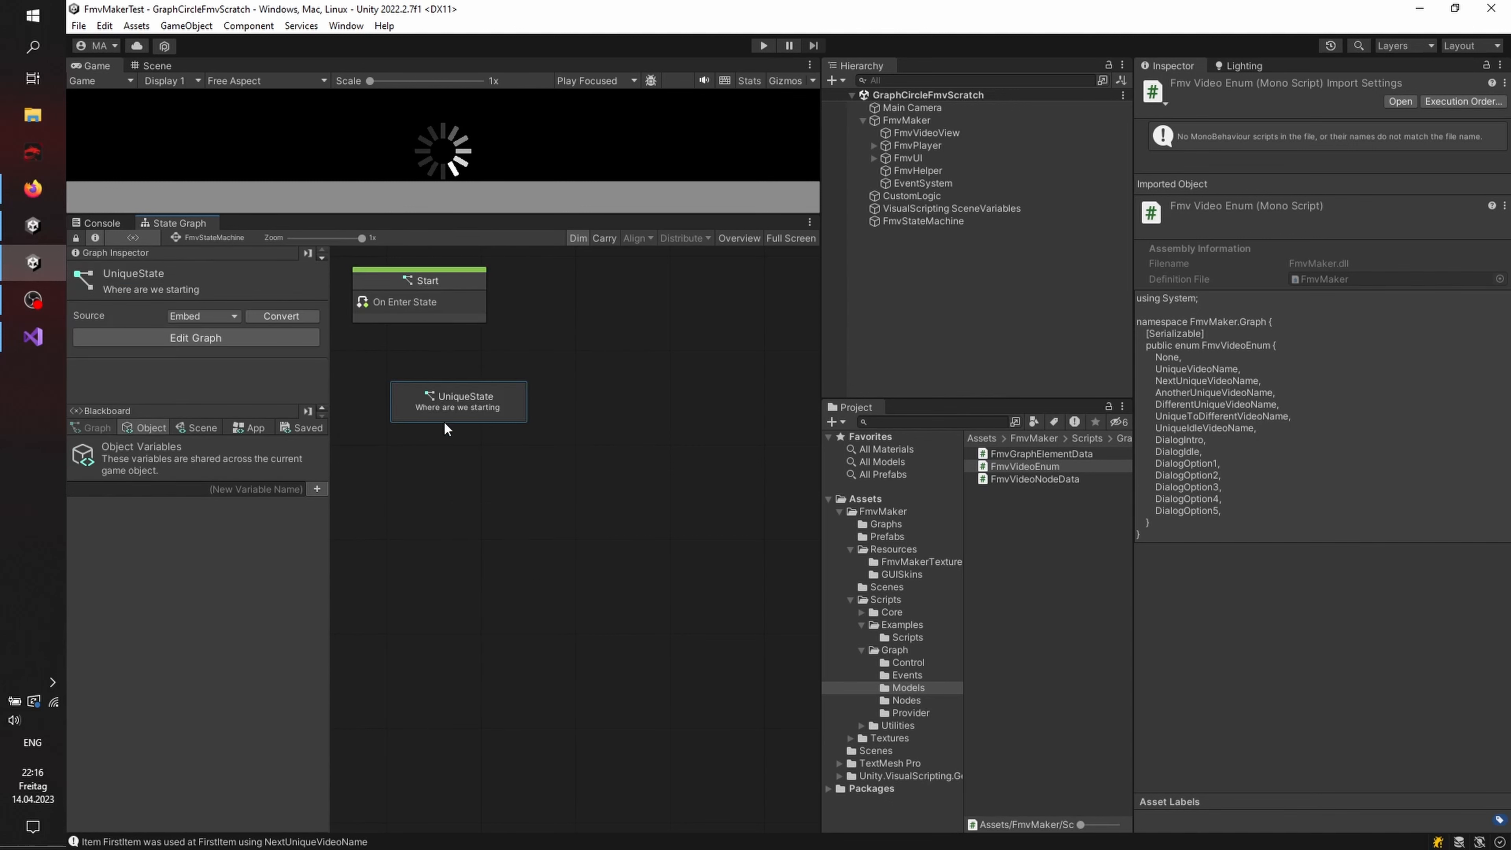
double_click(512, 395)
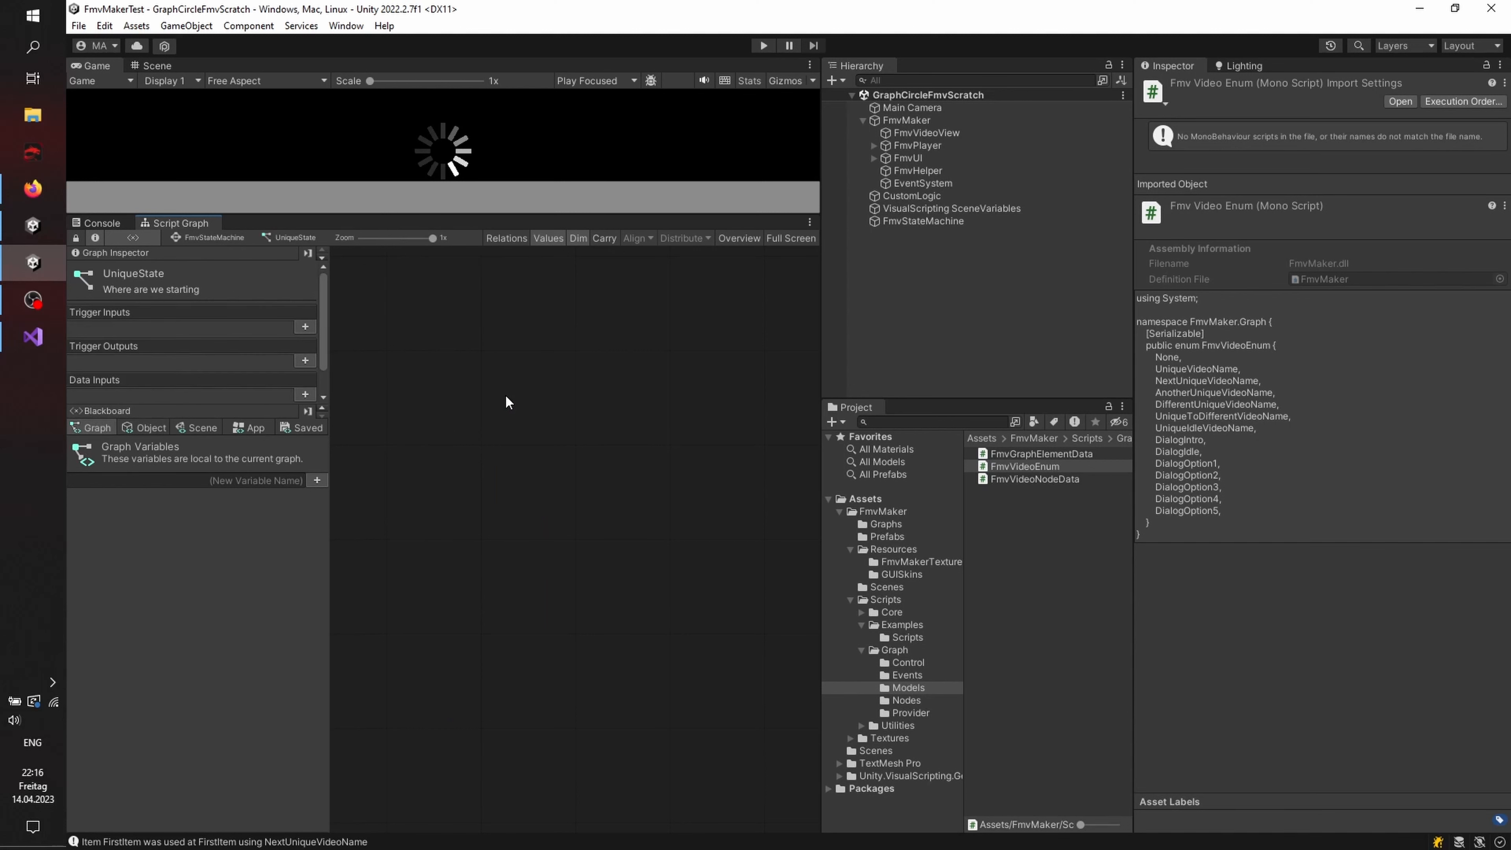
left_click(165, 237)
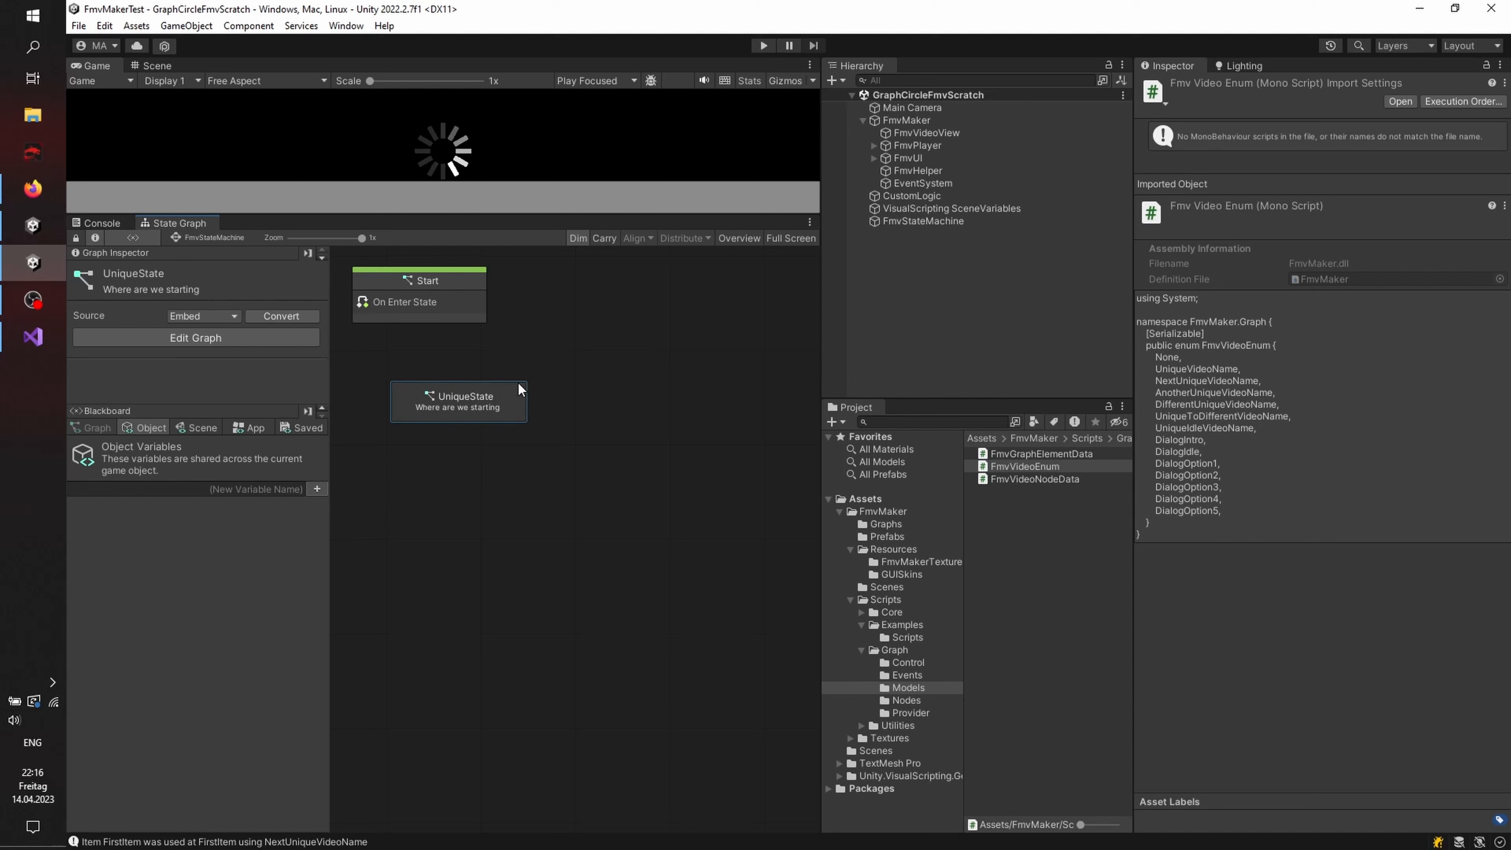
Step: Hide the Blackboard, keep the Graph Inspector shown and align UniqueState directly beneath the Start state
left_click_drag(517, 391, 500, 406)
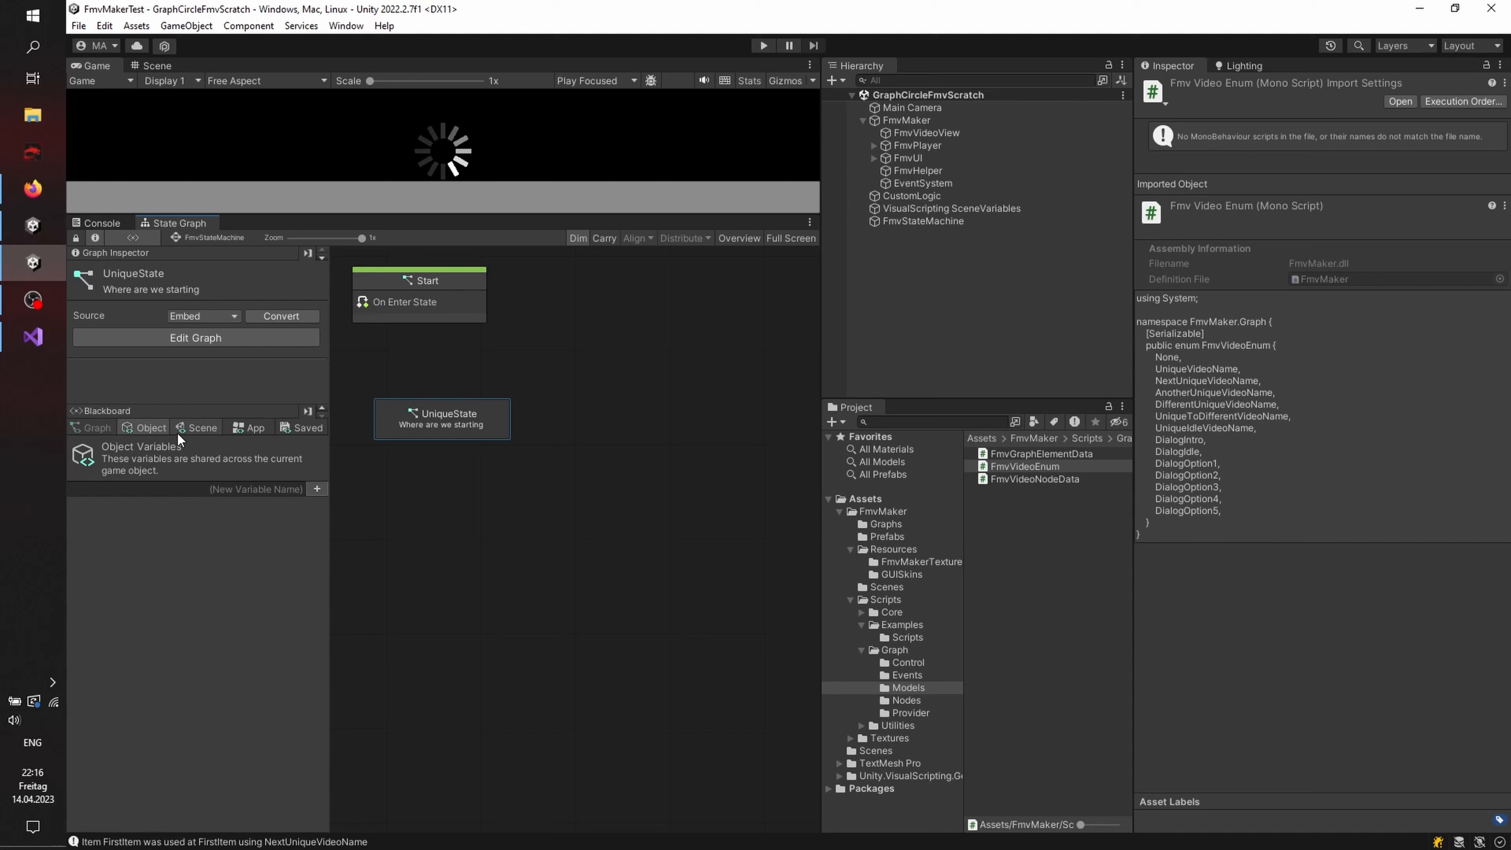
left_click(137, 239)
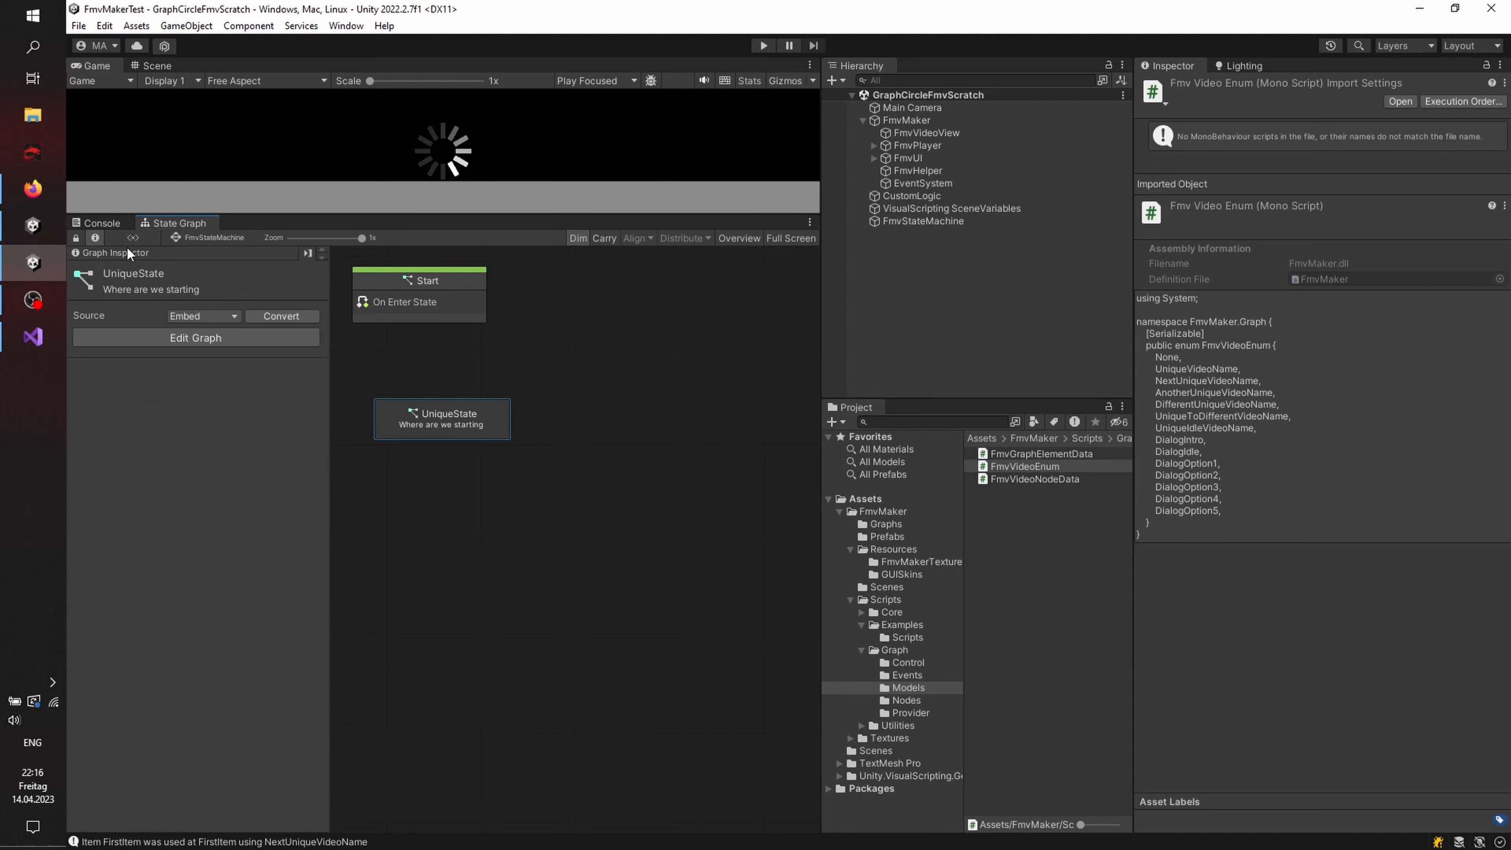
left_click(95, 239)
left_click(96, 239)
left_click_drag(478, 420, 459, 420)
Step: Make a transition from the Start state to UniqueState
left_click(465, 278)
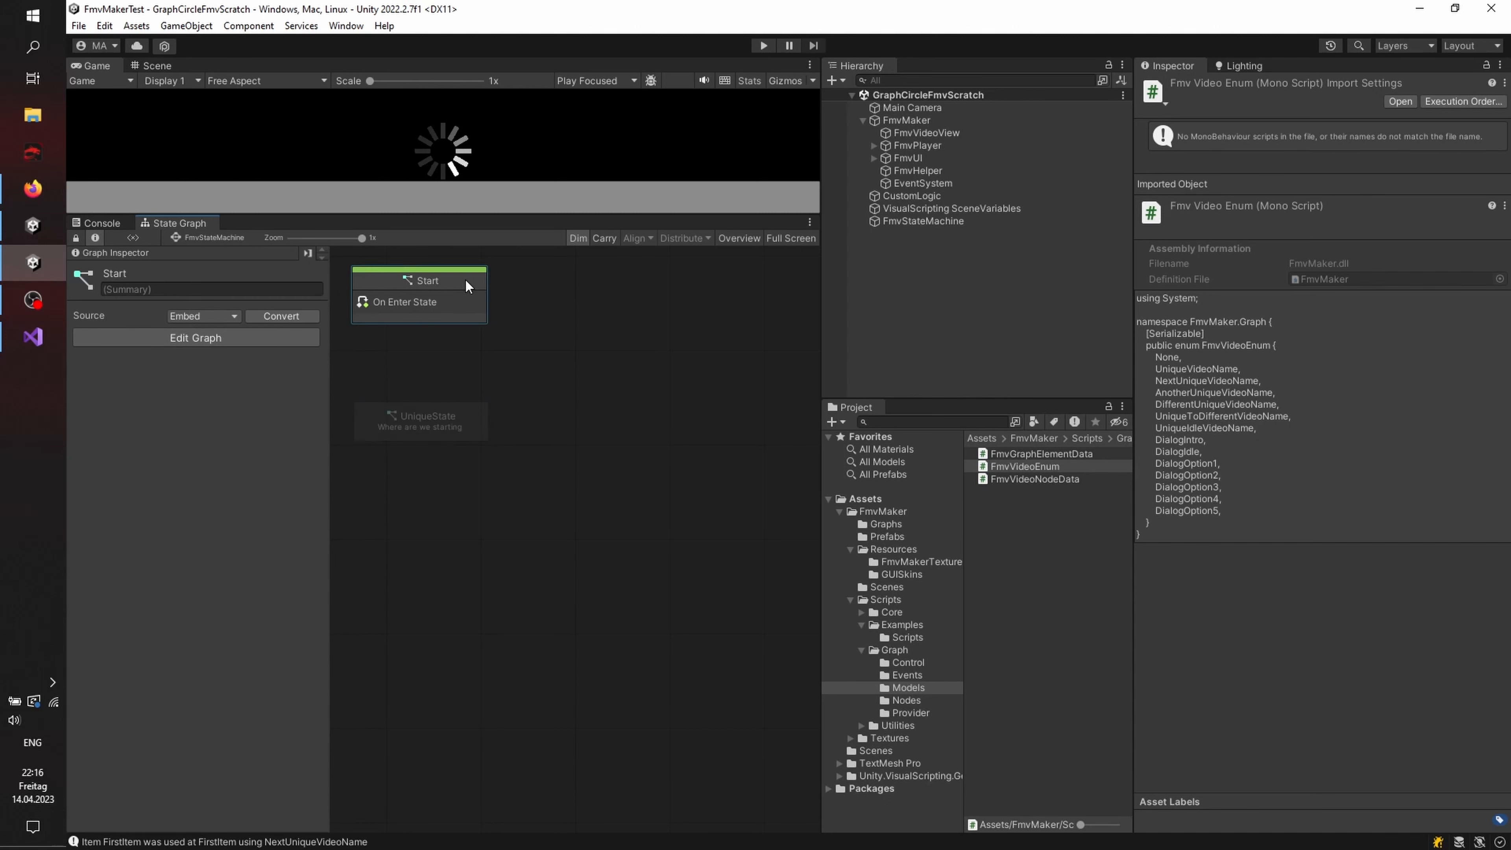
right_click(465, 279)
left_click(506, 342)
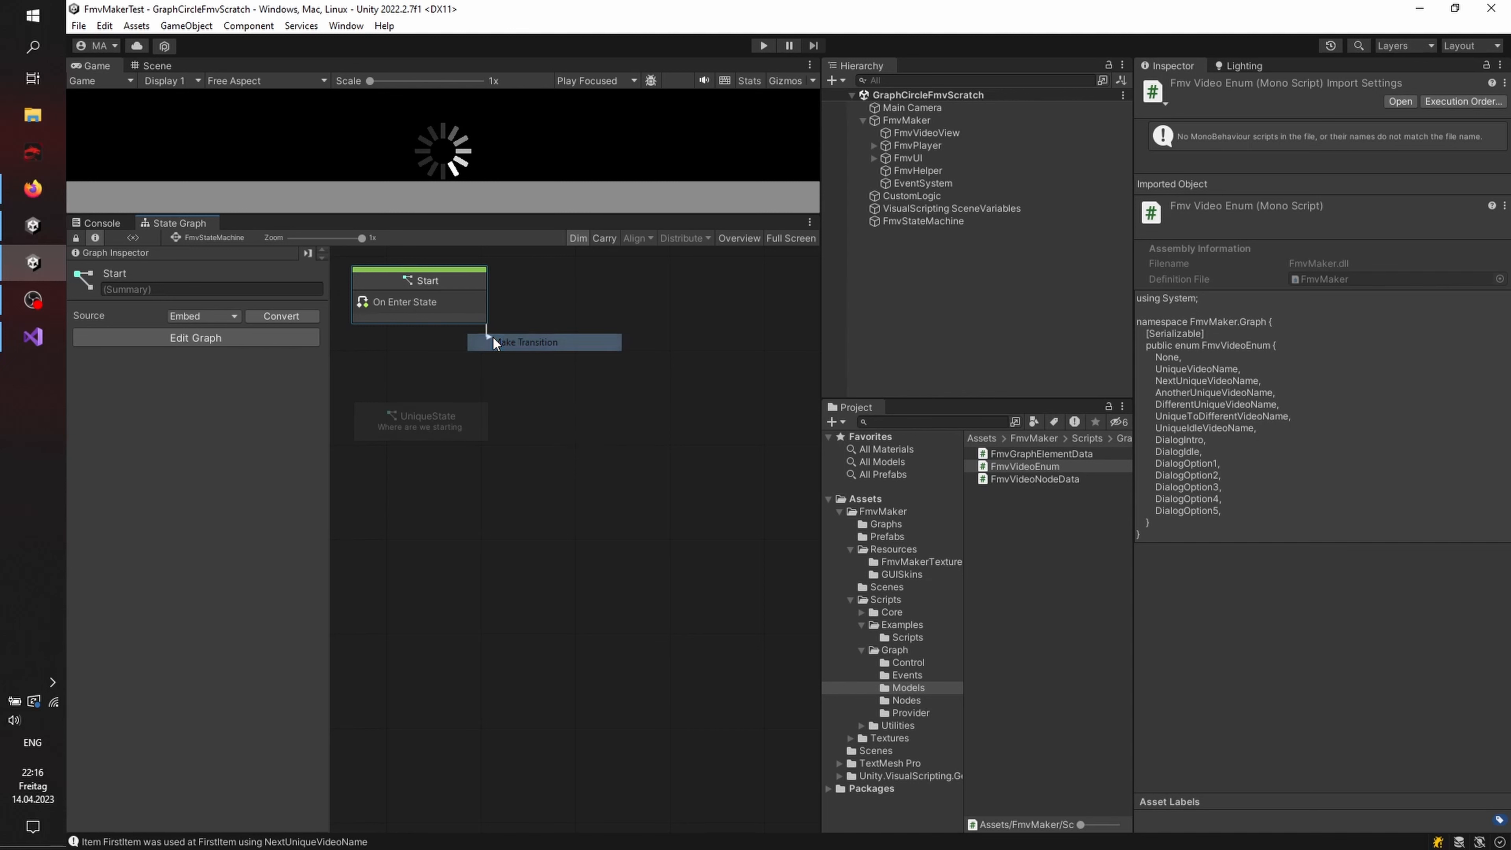
left_click(454, 415)
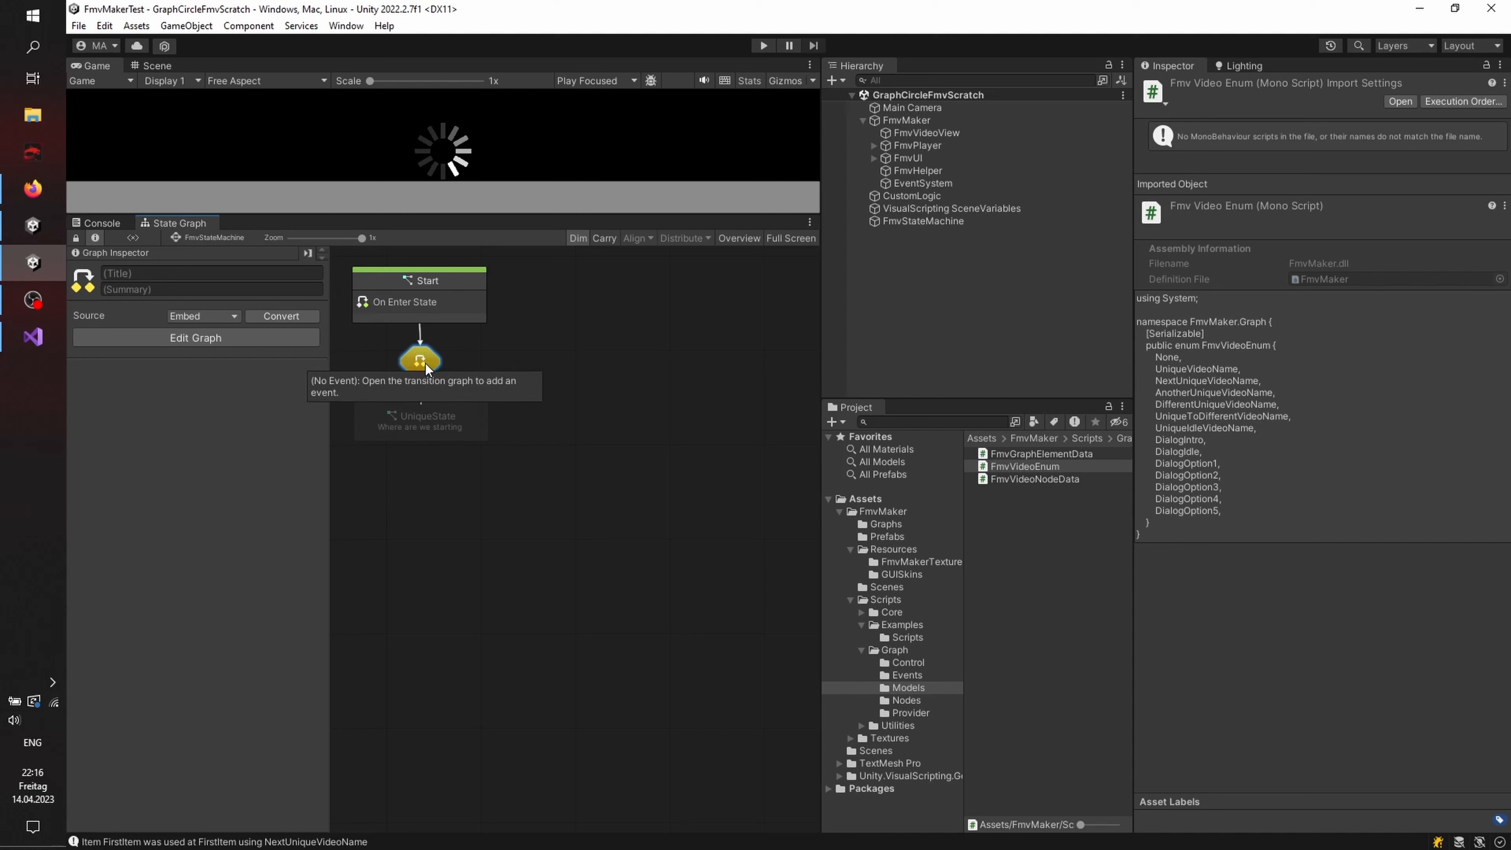
Step: Title the transition between Start and UniqueState IntroVideoToOurFmvGame and open its graph
left_click(228, 272)
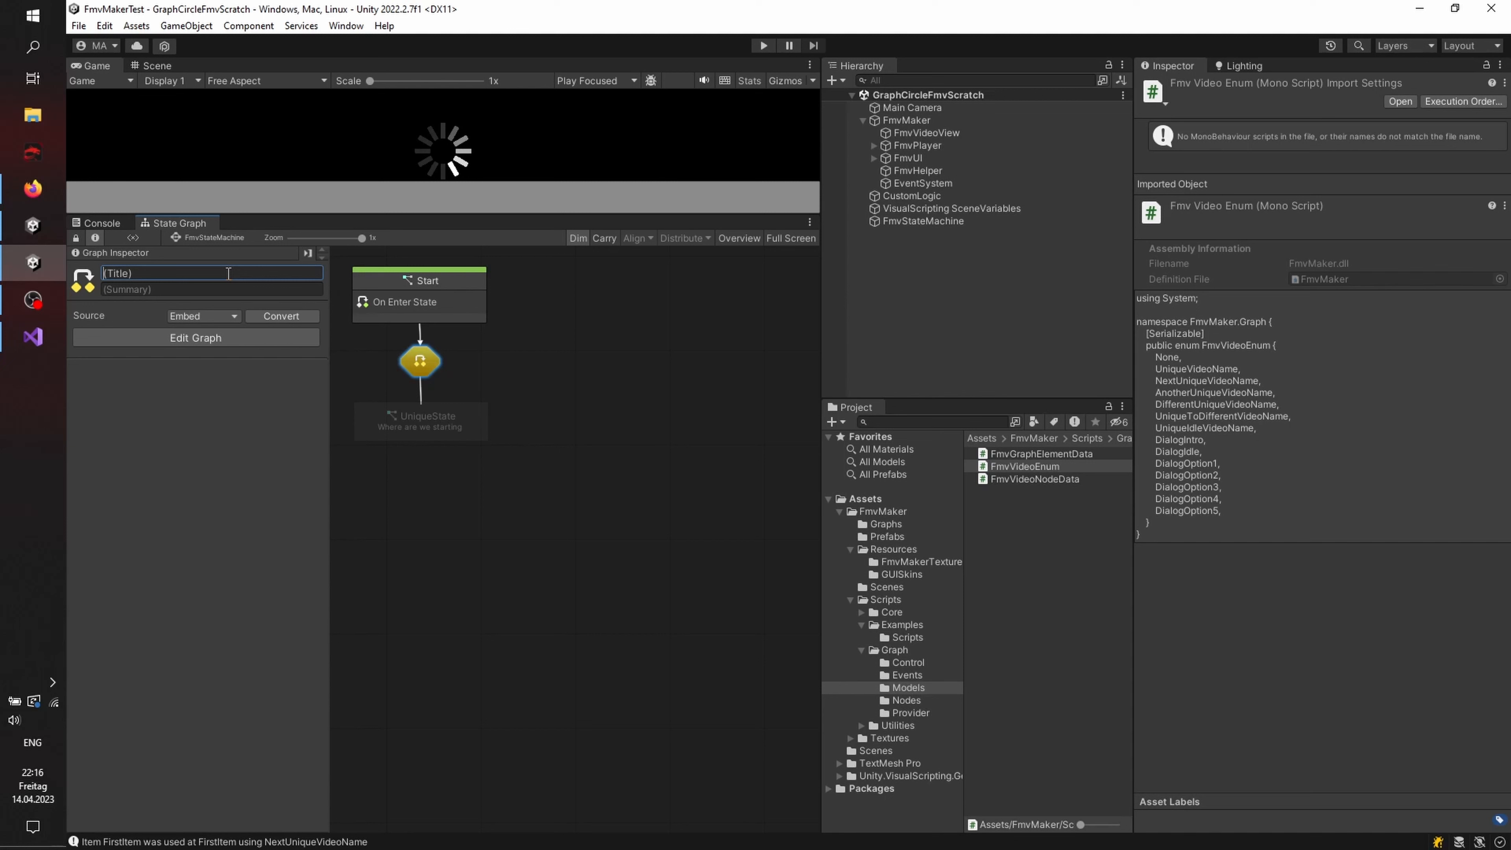
type("Intro")
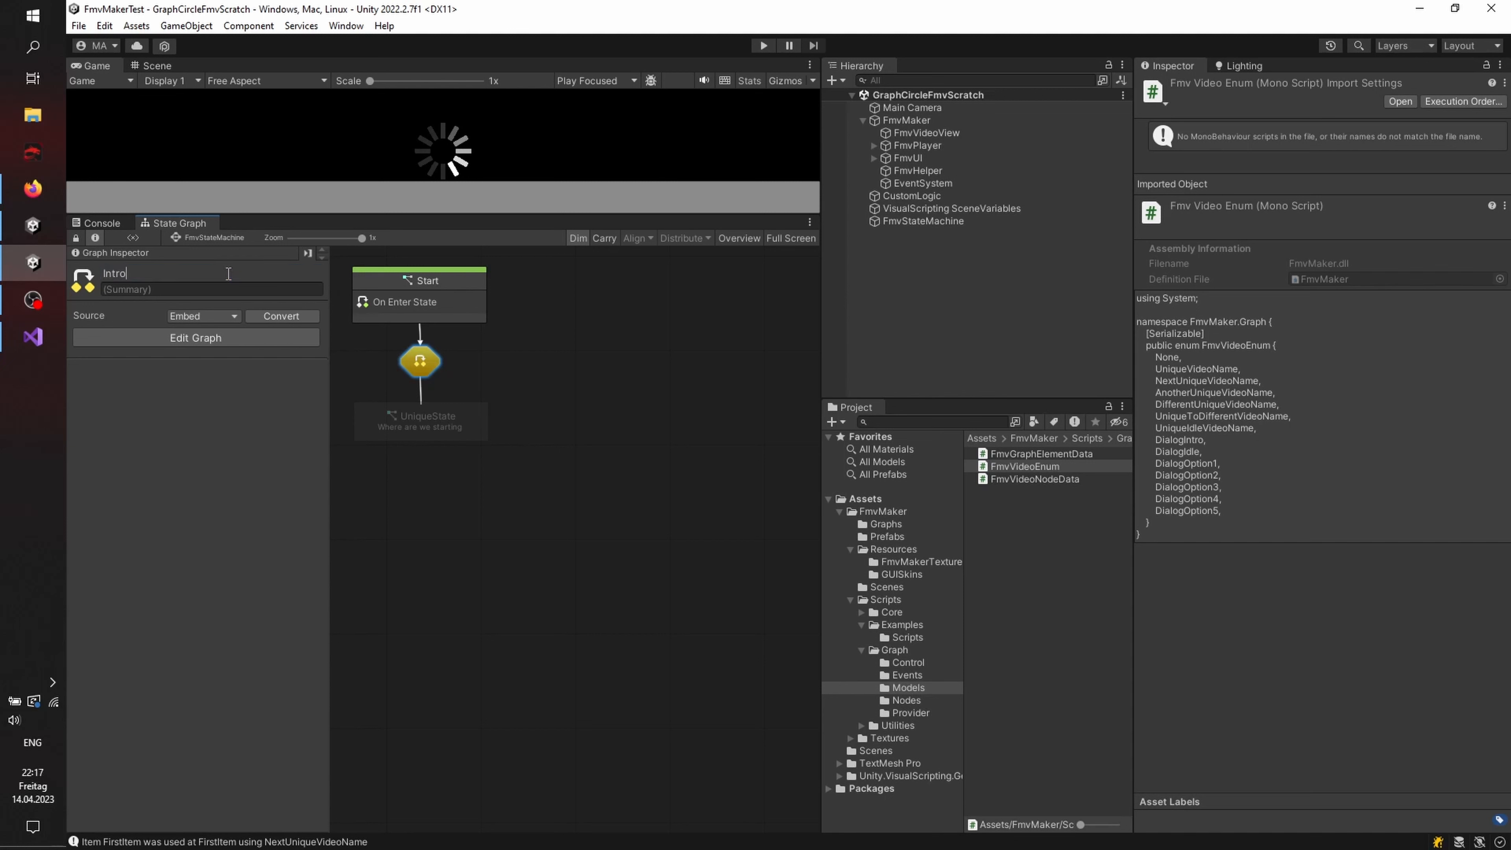
type("VideoToOurFmvGame")
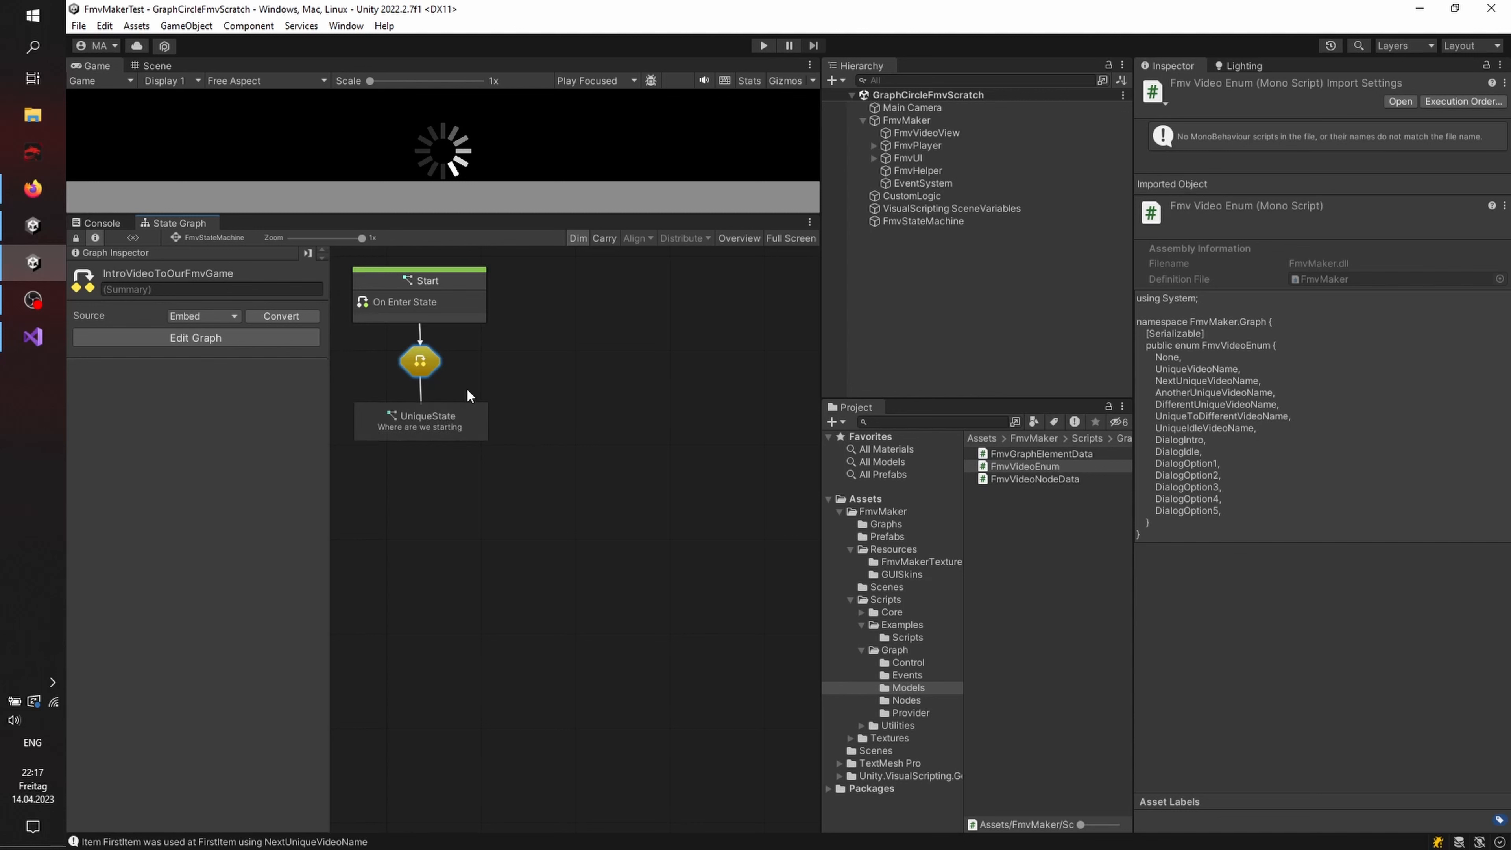
double_click(411, 362)
key("alt+Tab")
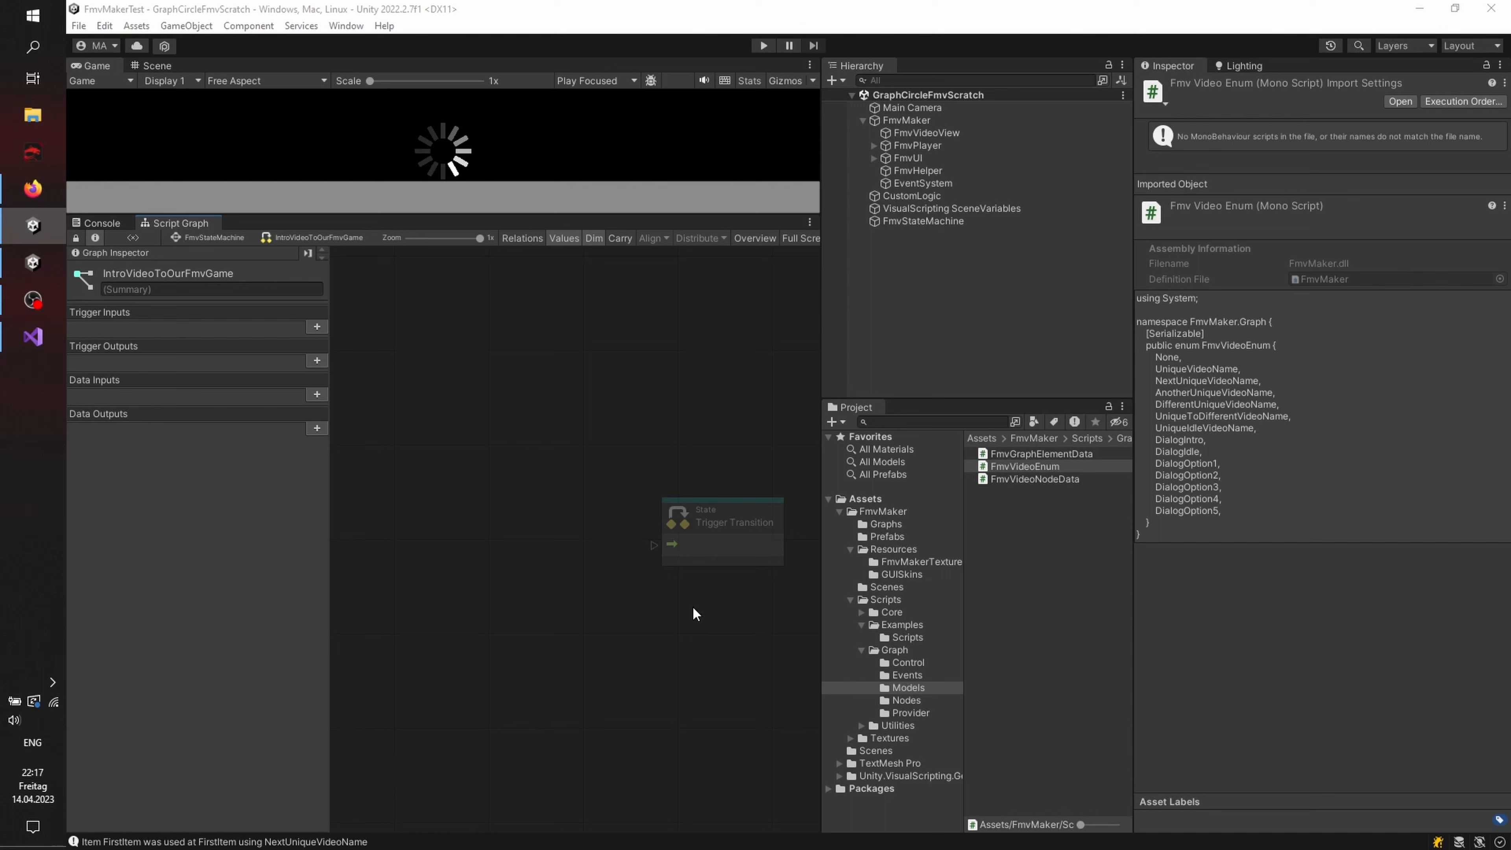
left_click(701, 541)
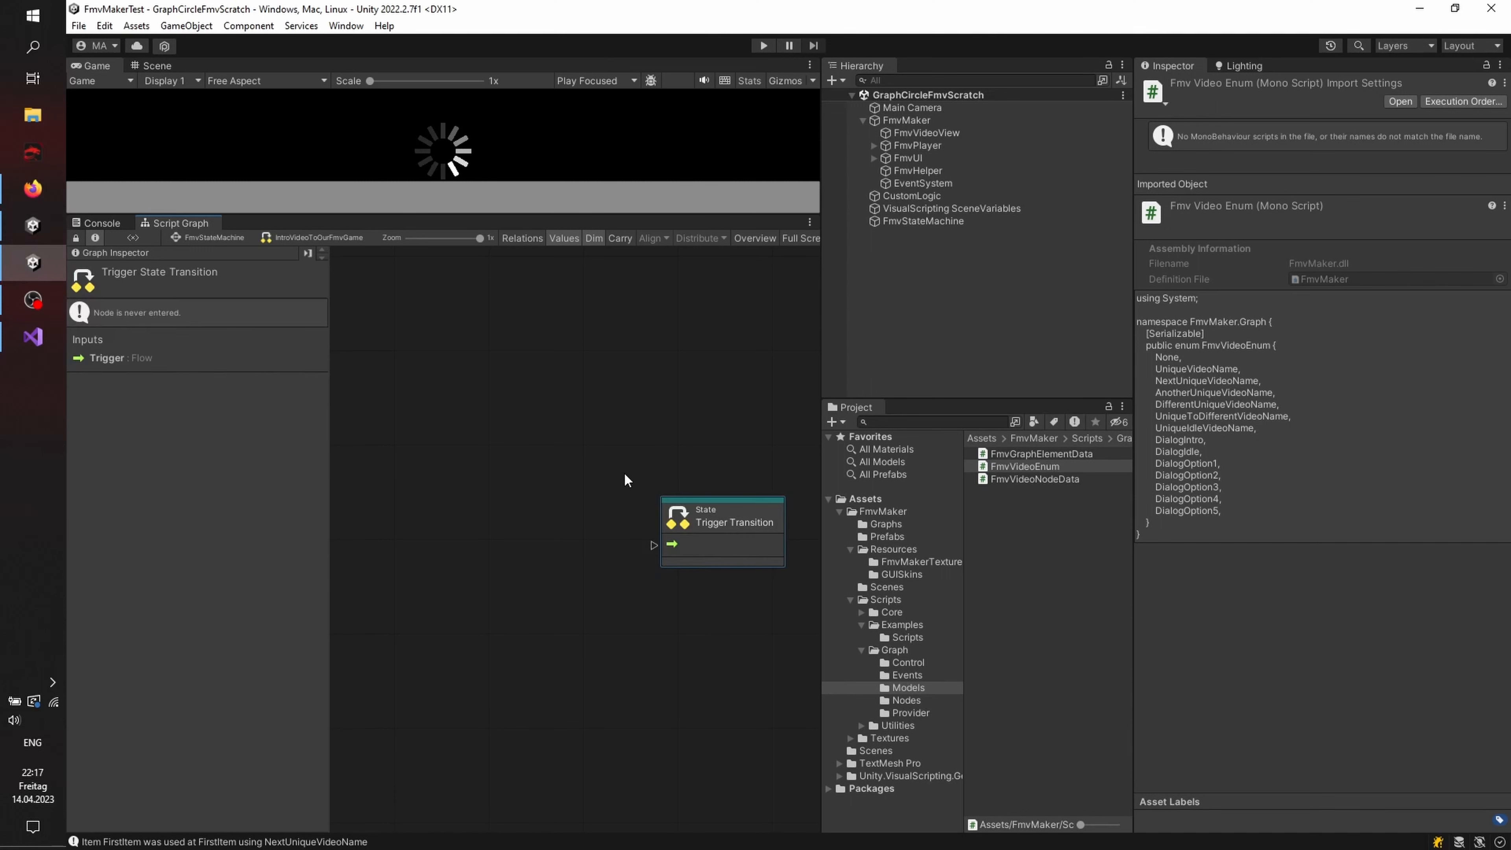
left_click_drag(623, 473, 808, 635)
left_click(610, 648)
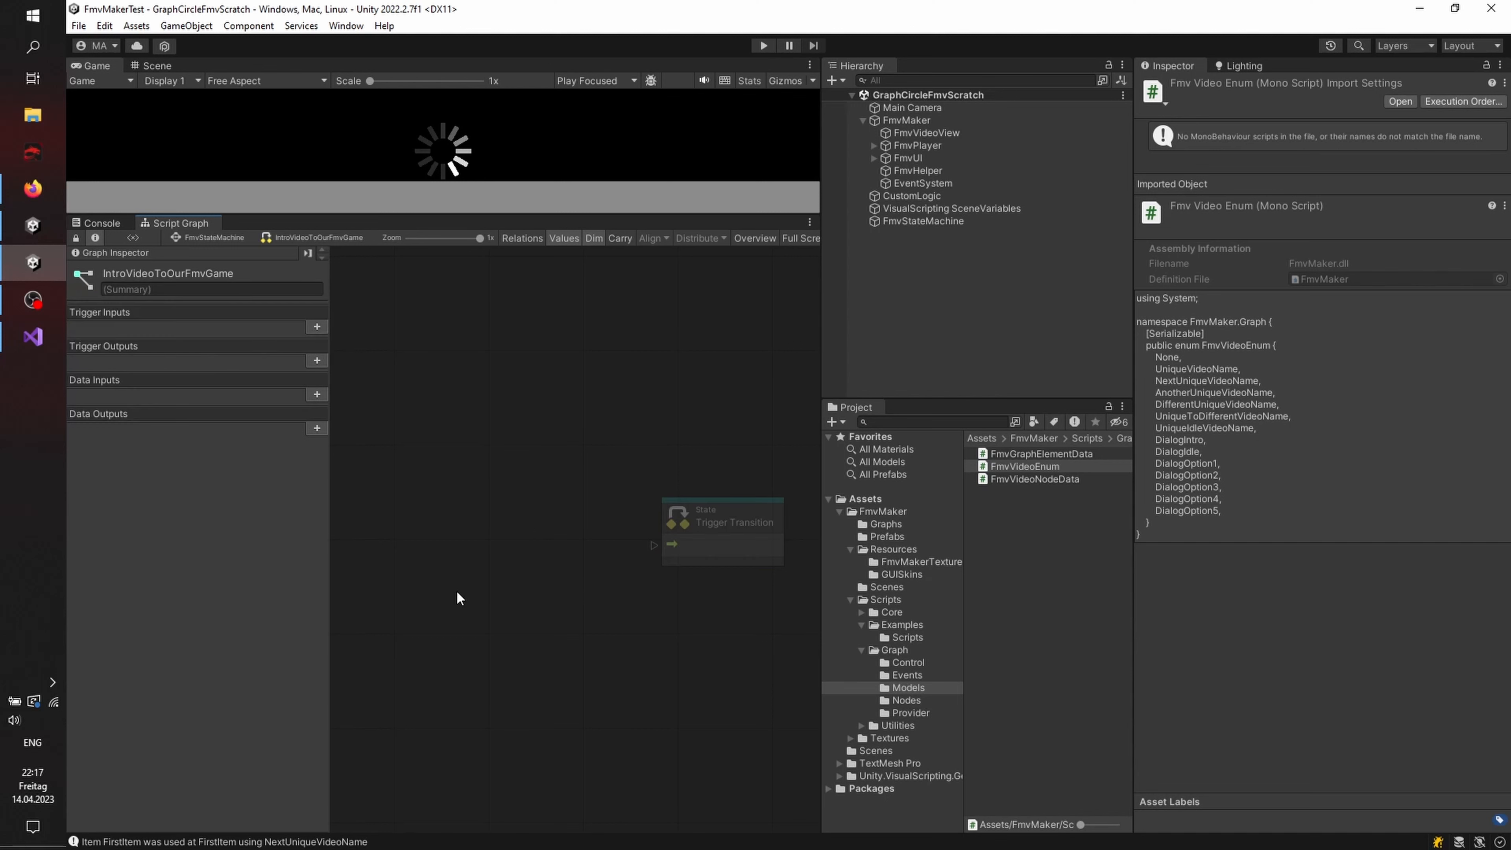
right_click(408, 339)
type("onstart")
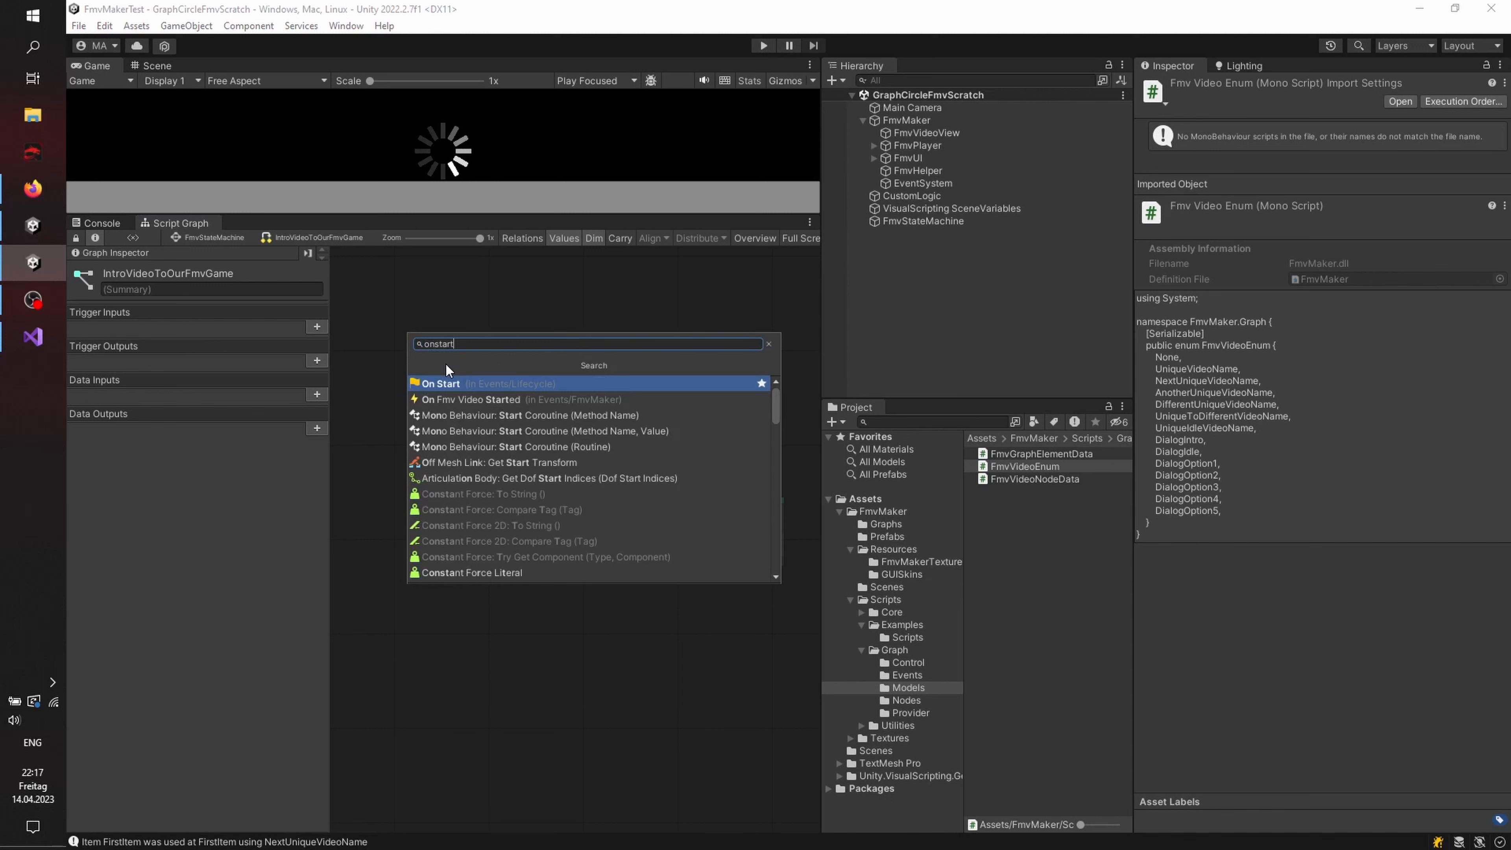
left_click(434, 392)
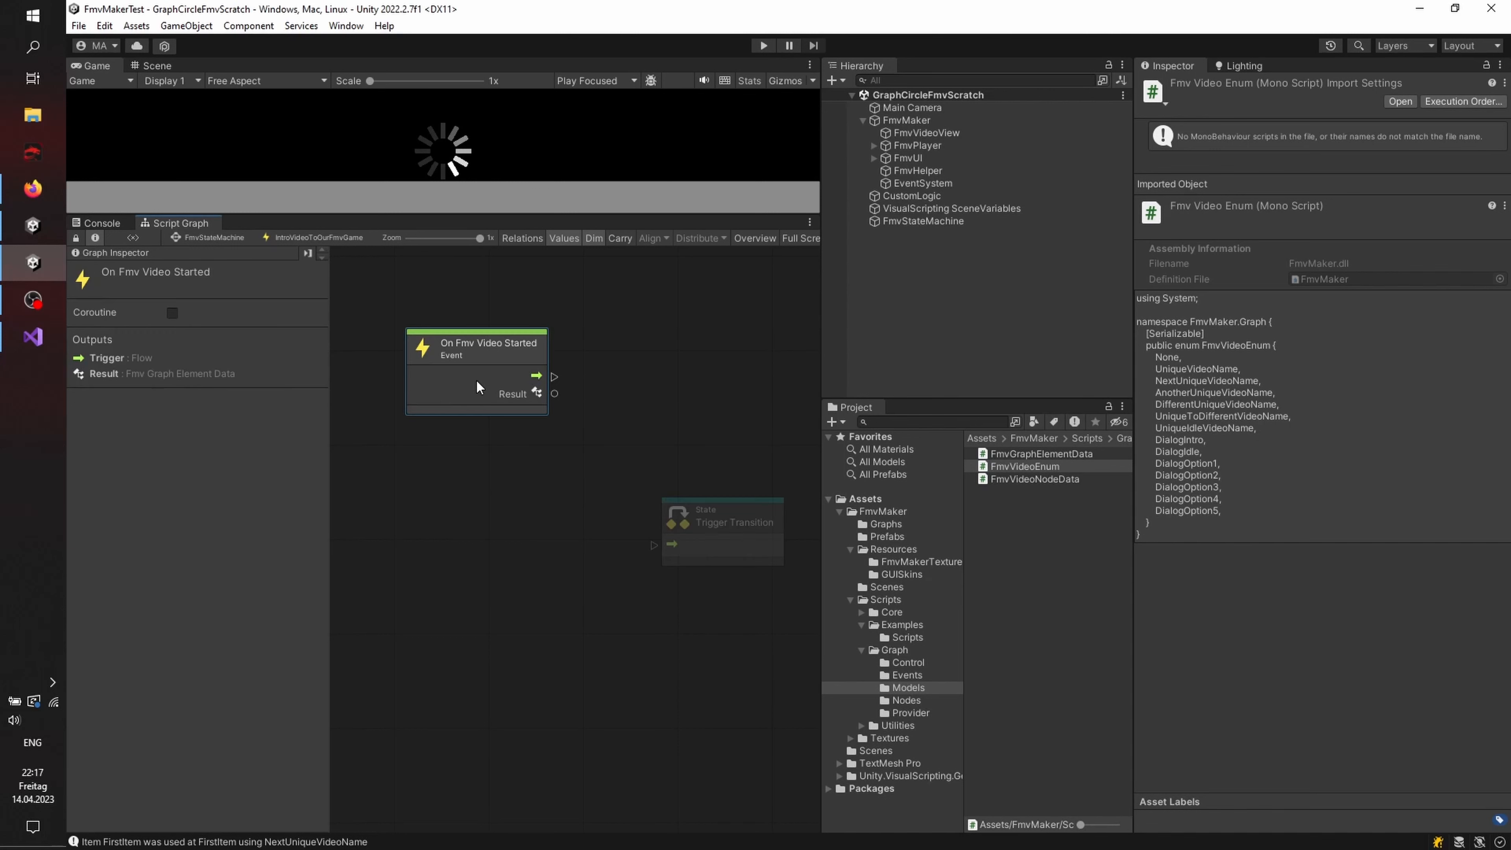
key("Delete")
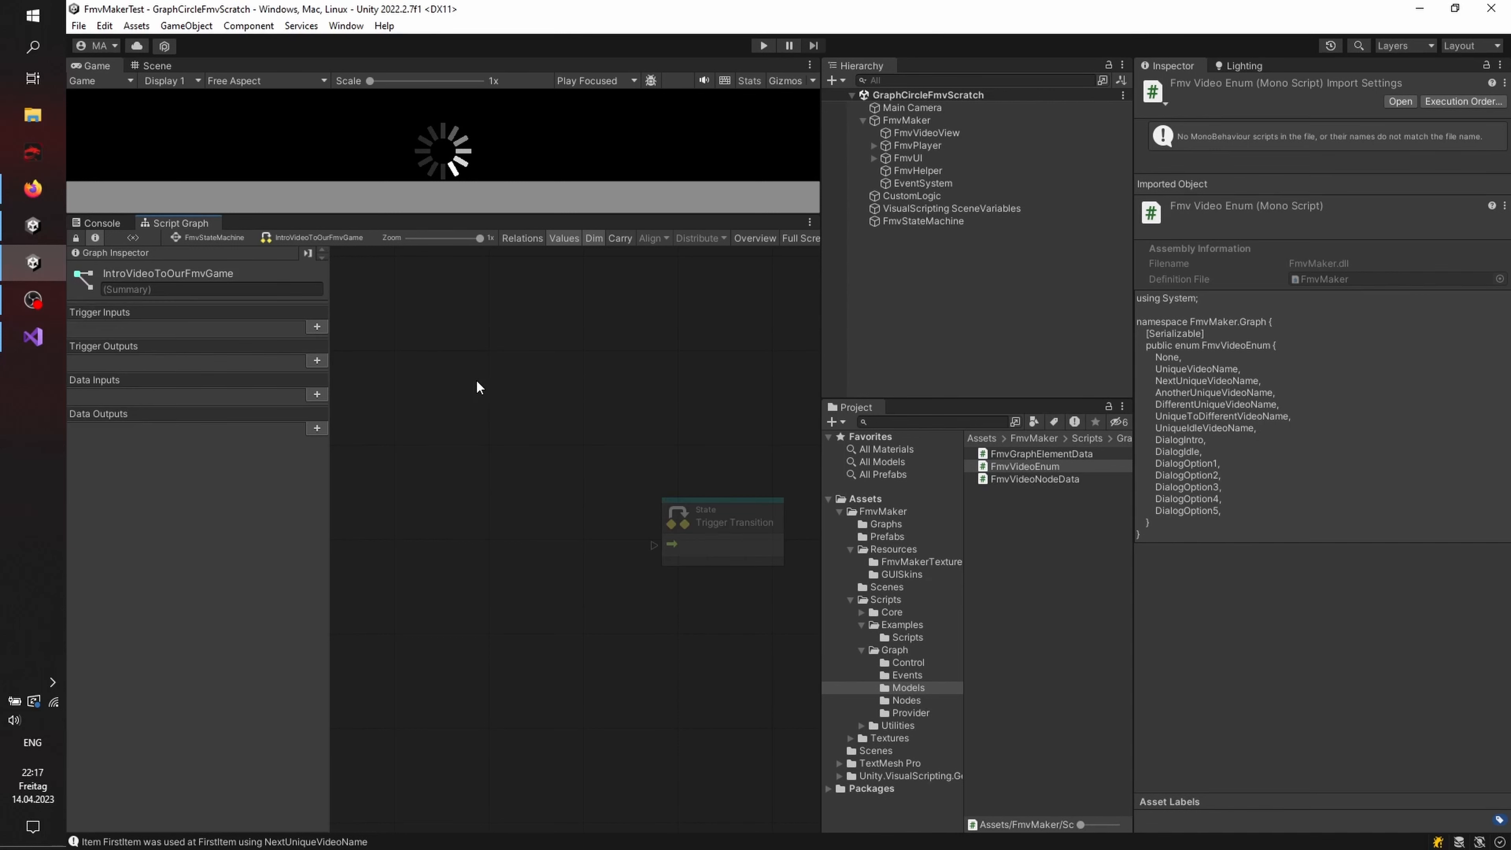
Step: Add an On Start event to the transition graph and place it in the upper-left area of the canvas
right_click(419, 386)
type("onstart")
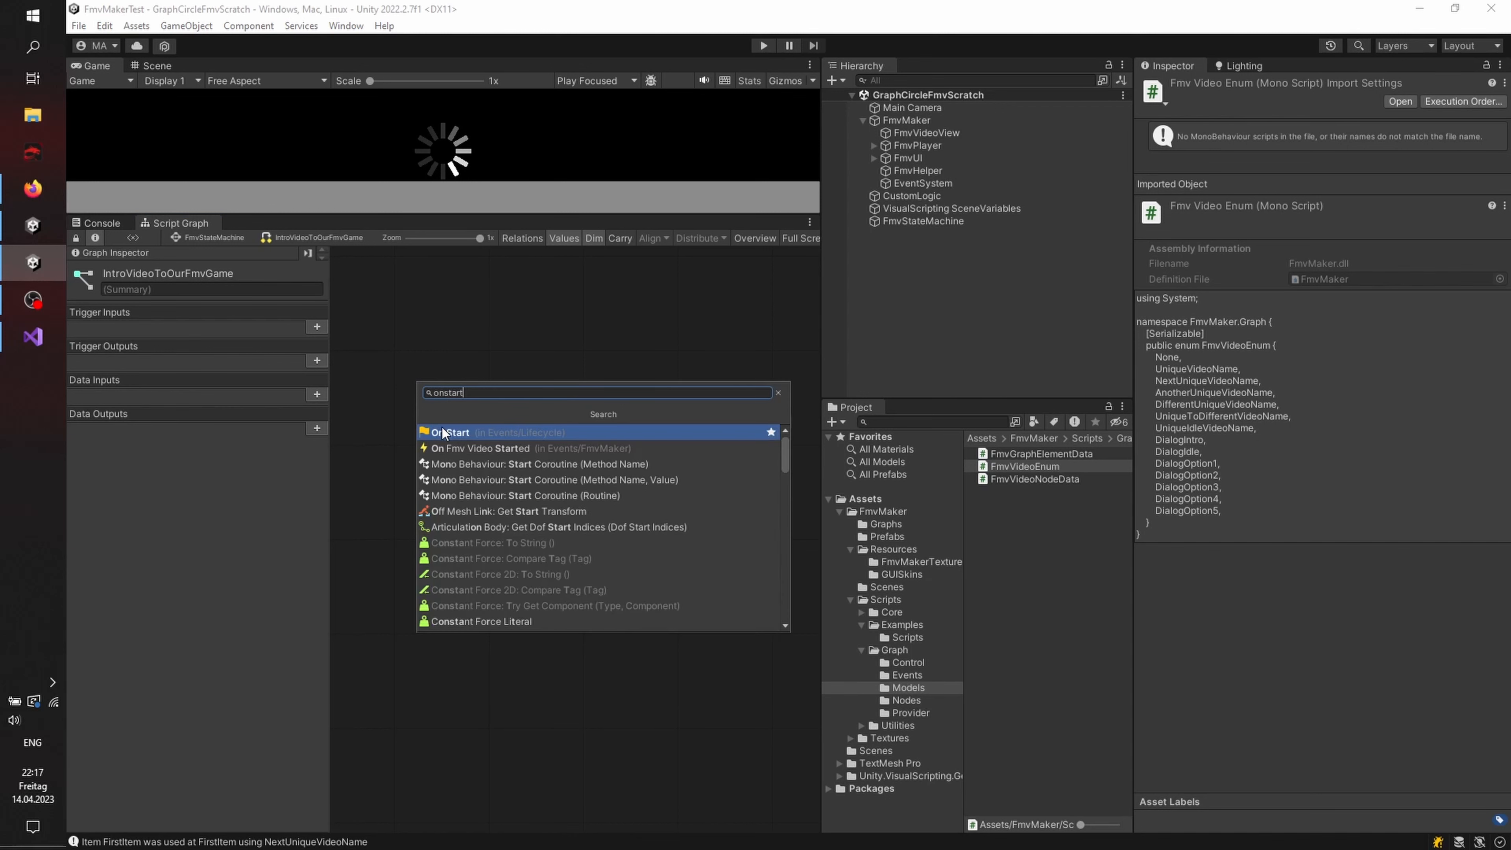
left_click(443, 432)
left_click_drag(441, 428, 383, 325)
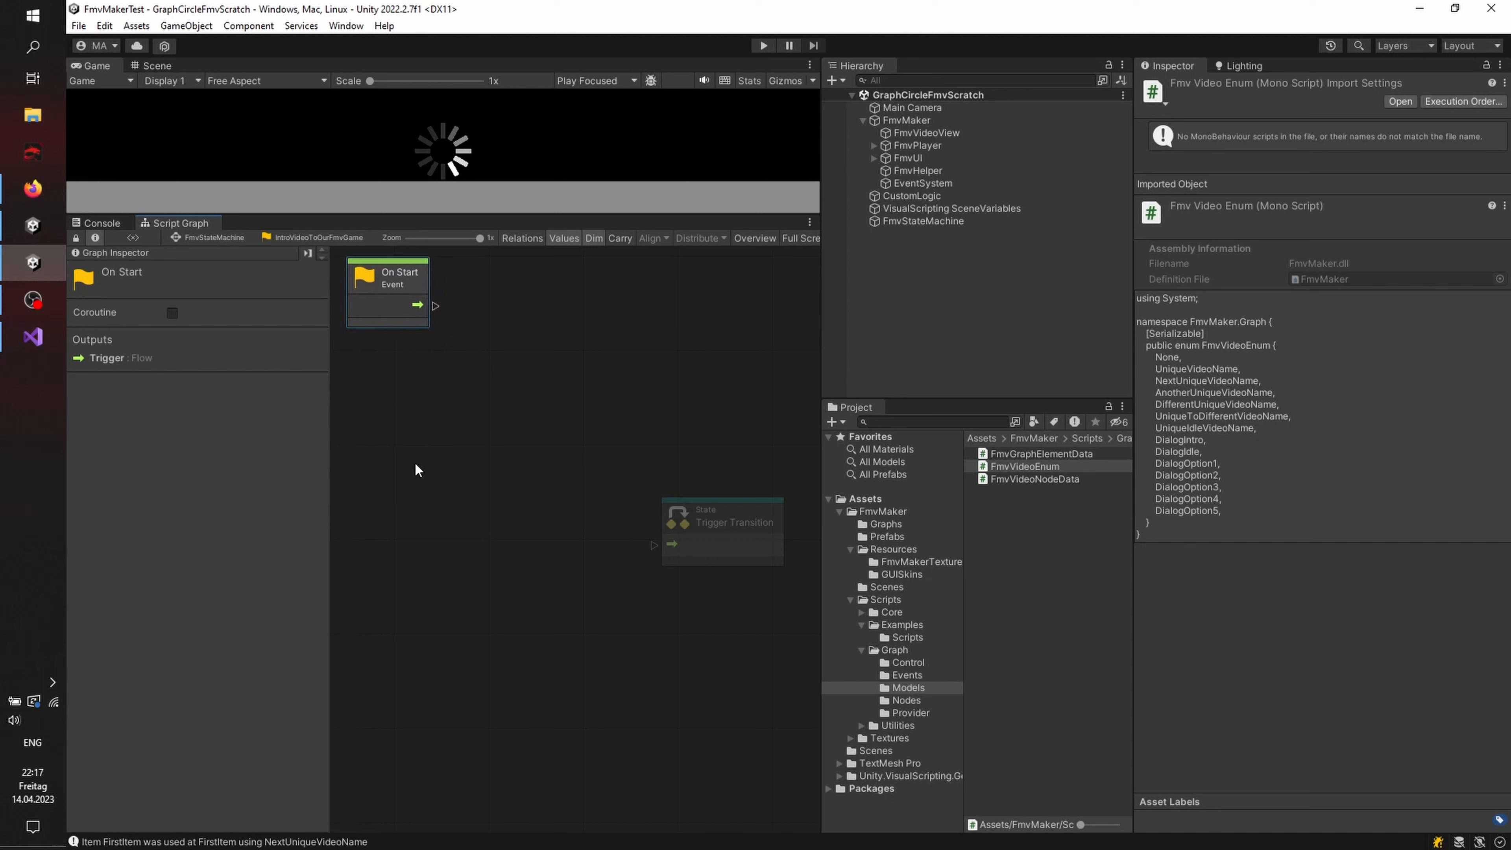
Step: Add an Fmv Video Node beside On Start and connect On Start's trigger output to the node's trigger input
right_click(443, 436)
left_click(464, 447)
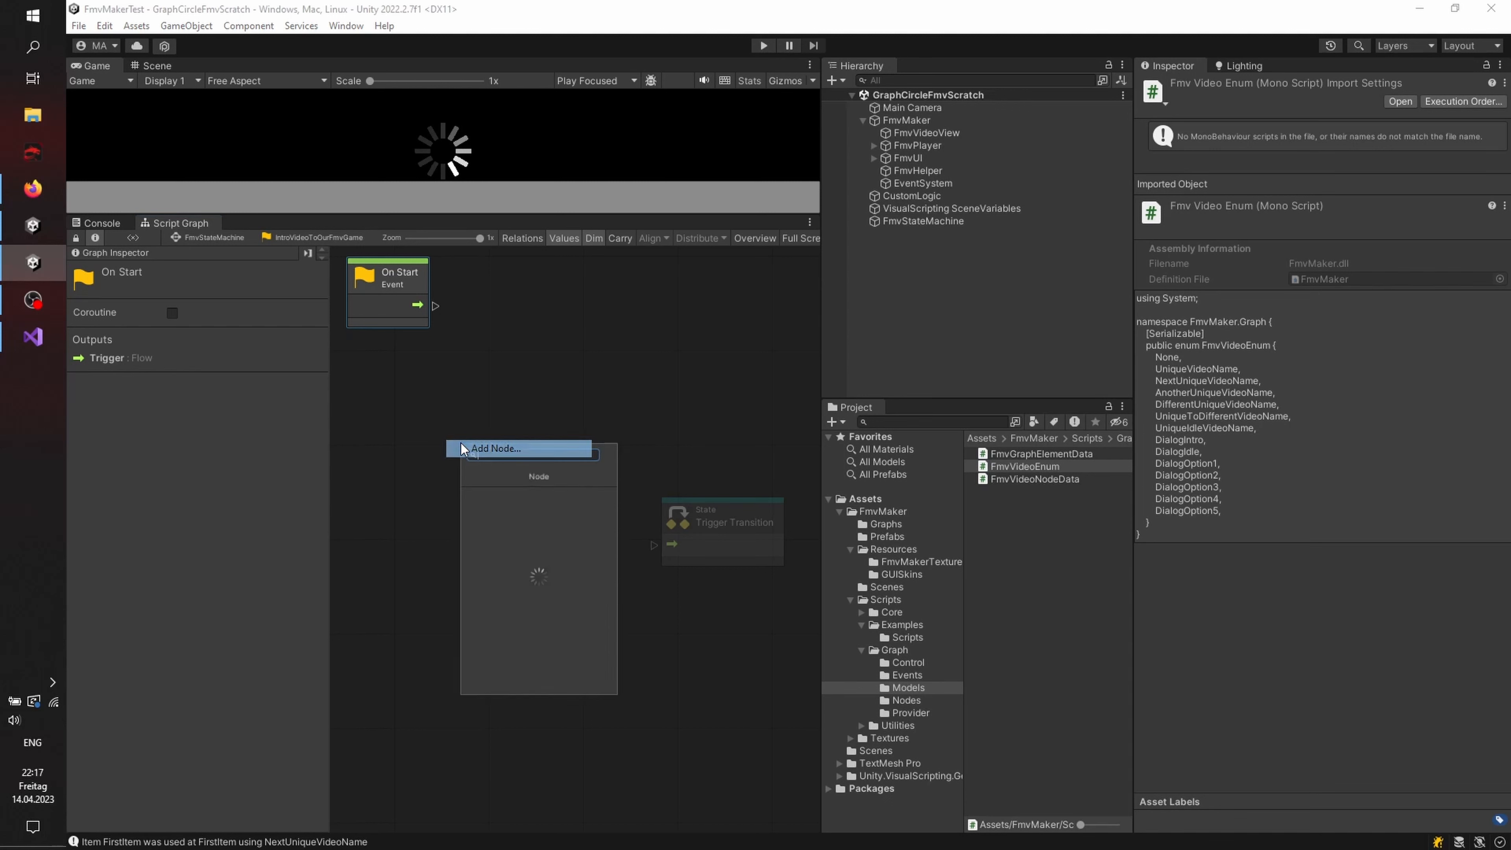
left_click(507, 581)
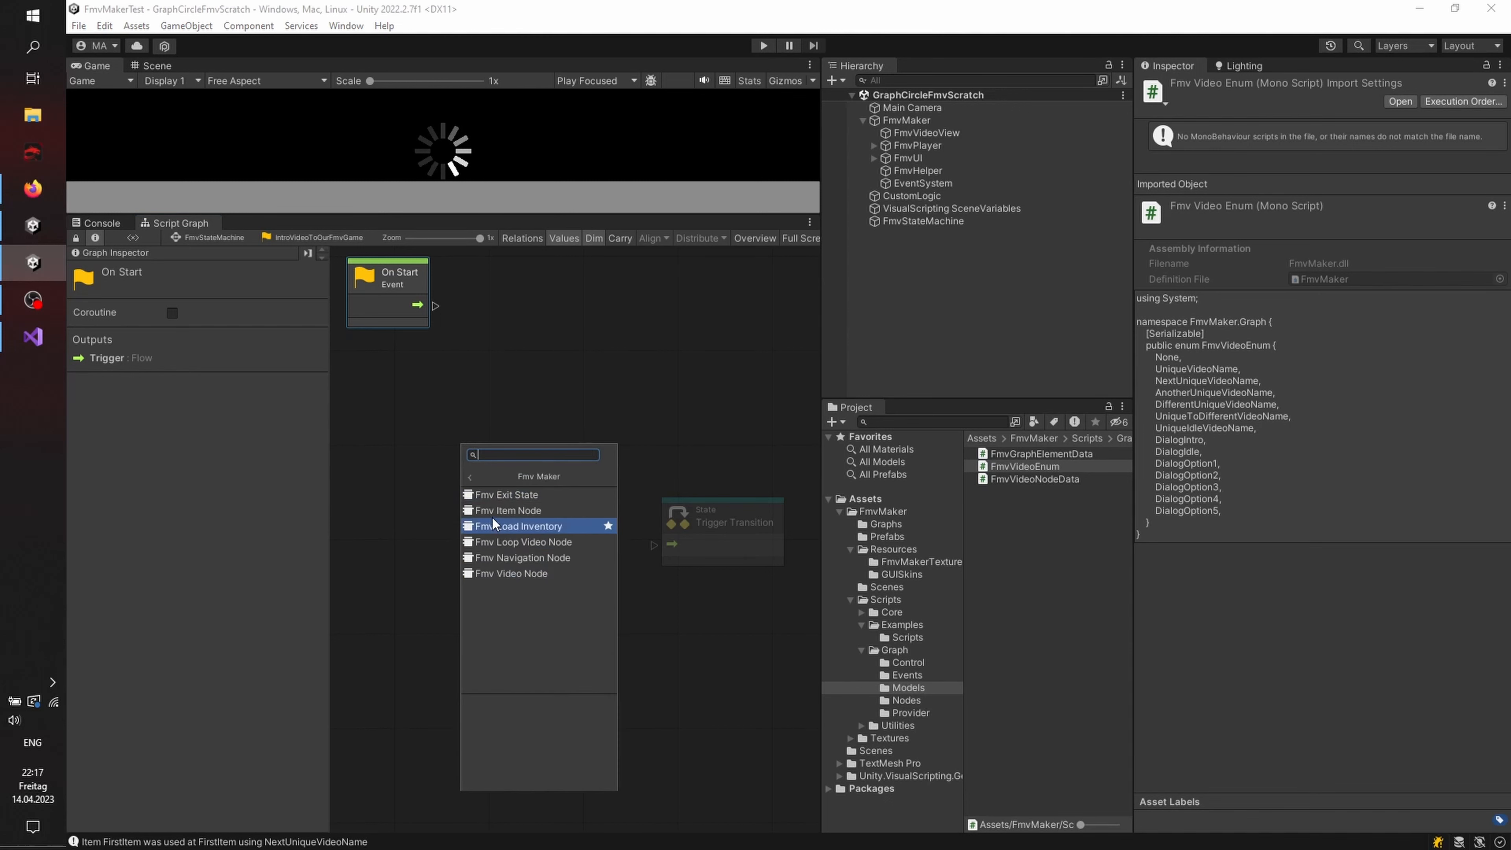
left_click(504, 572)
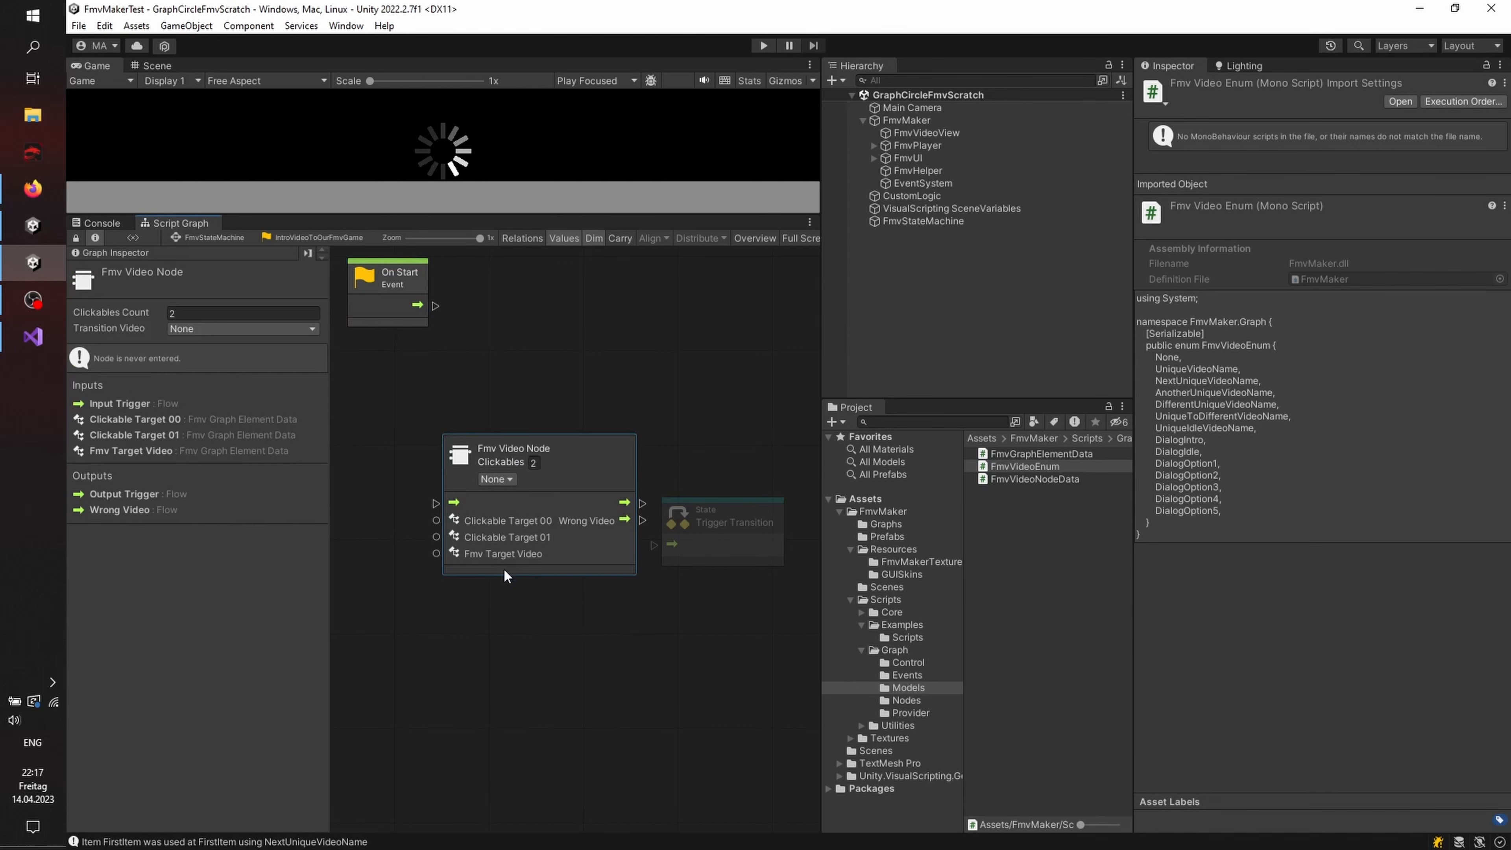
left_click_drag(502, 568, 574, 375)
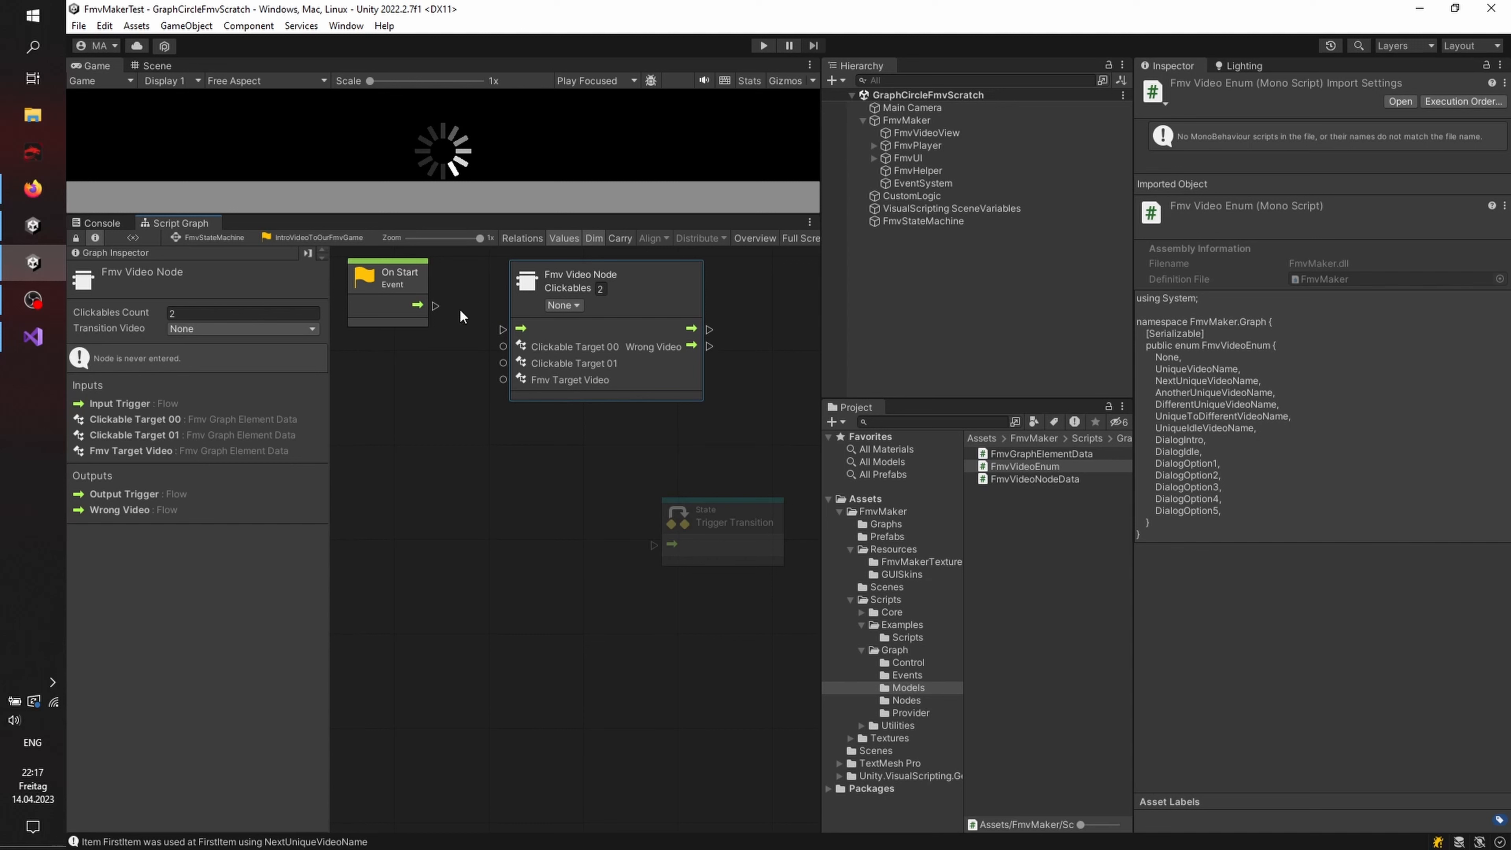
left_click_drag(437, 310, 504, 327)
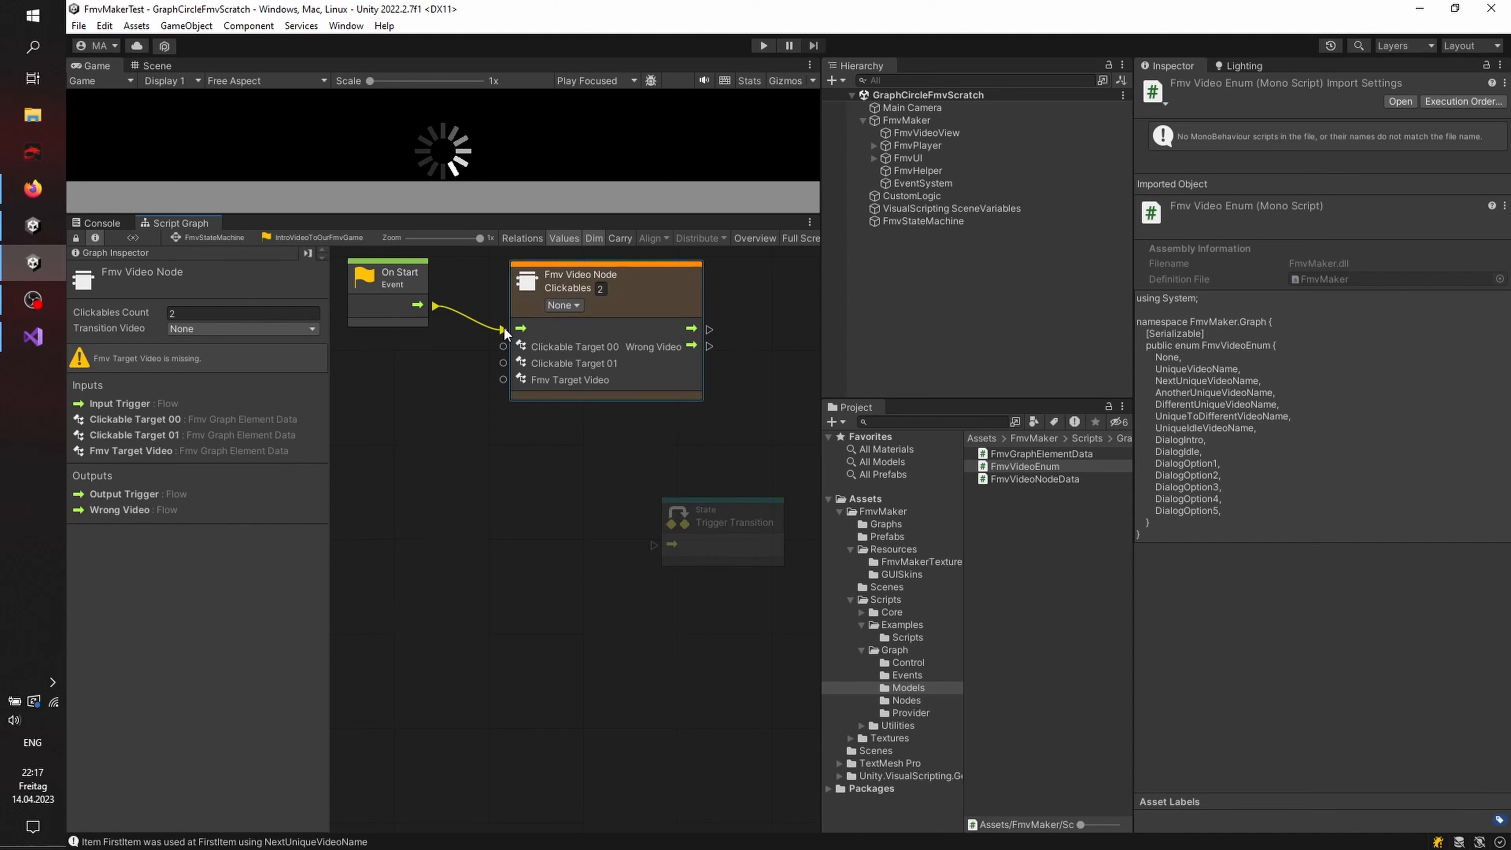
Step: Set the Fmv Video Node to Unique Video Name with 1 clickable and connect its trigger output to Trigger Transition
left_click(565, 304)
left_click(594, 342)
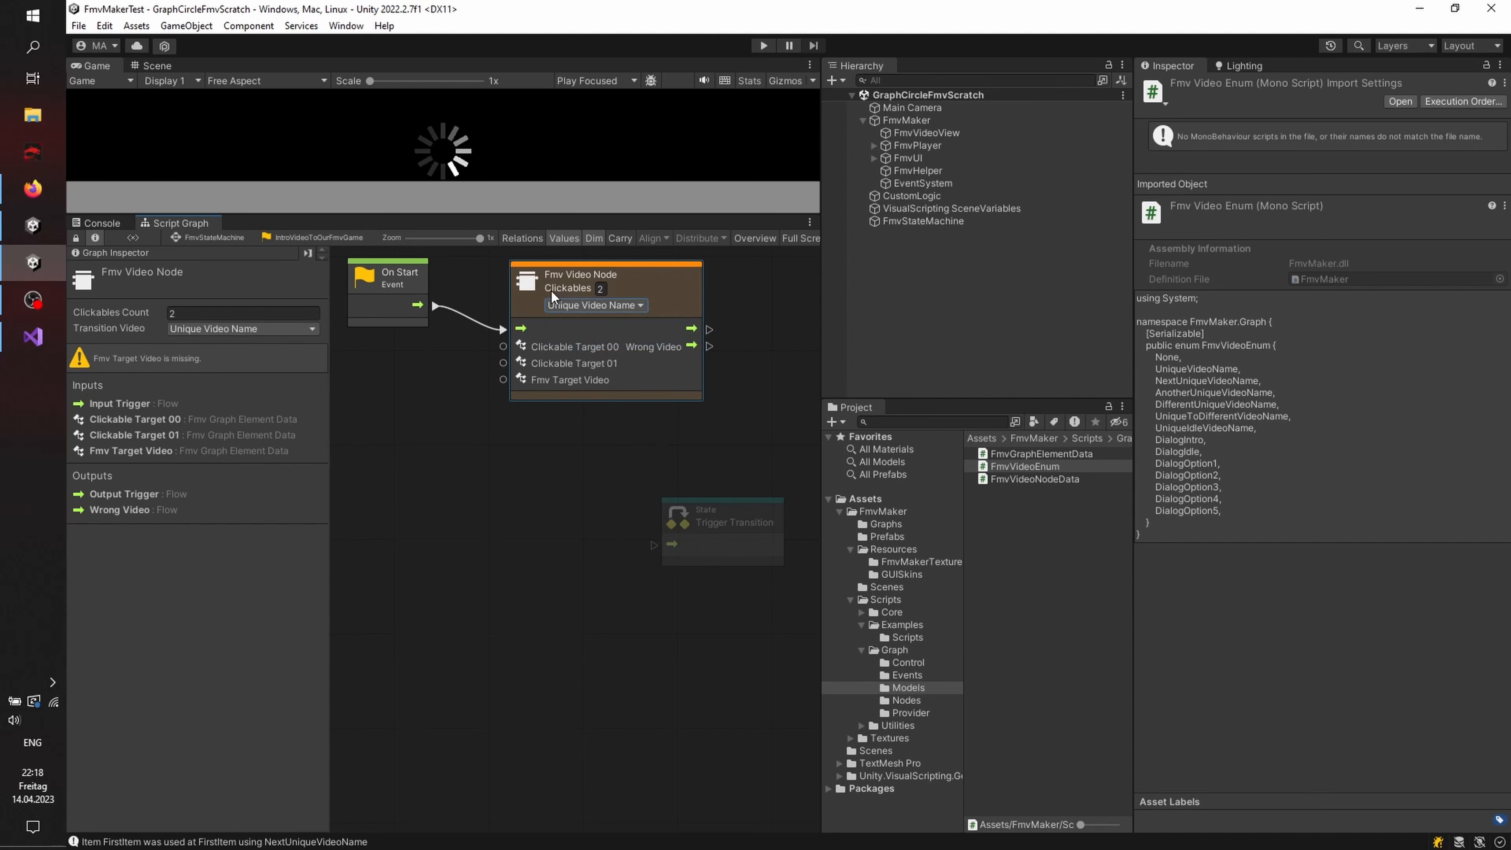
left_click(602, 289)
type("1")
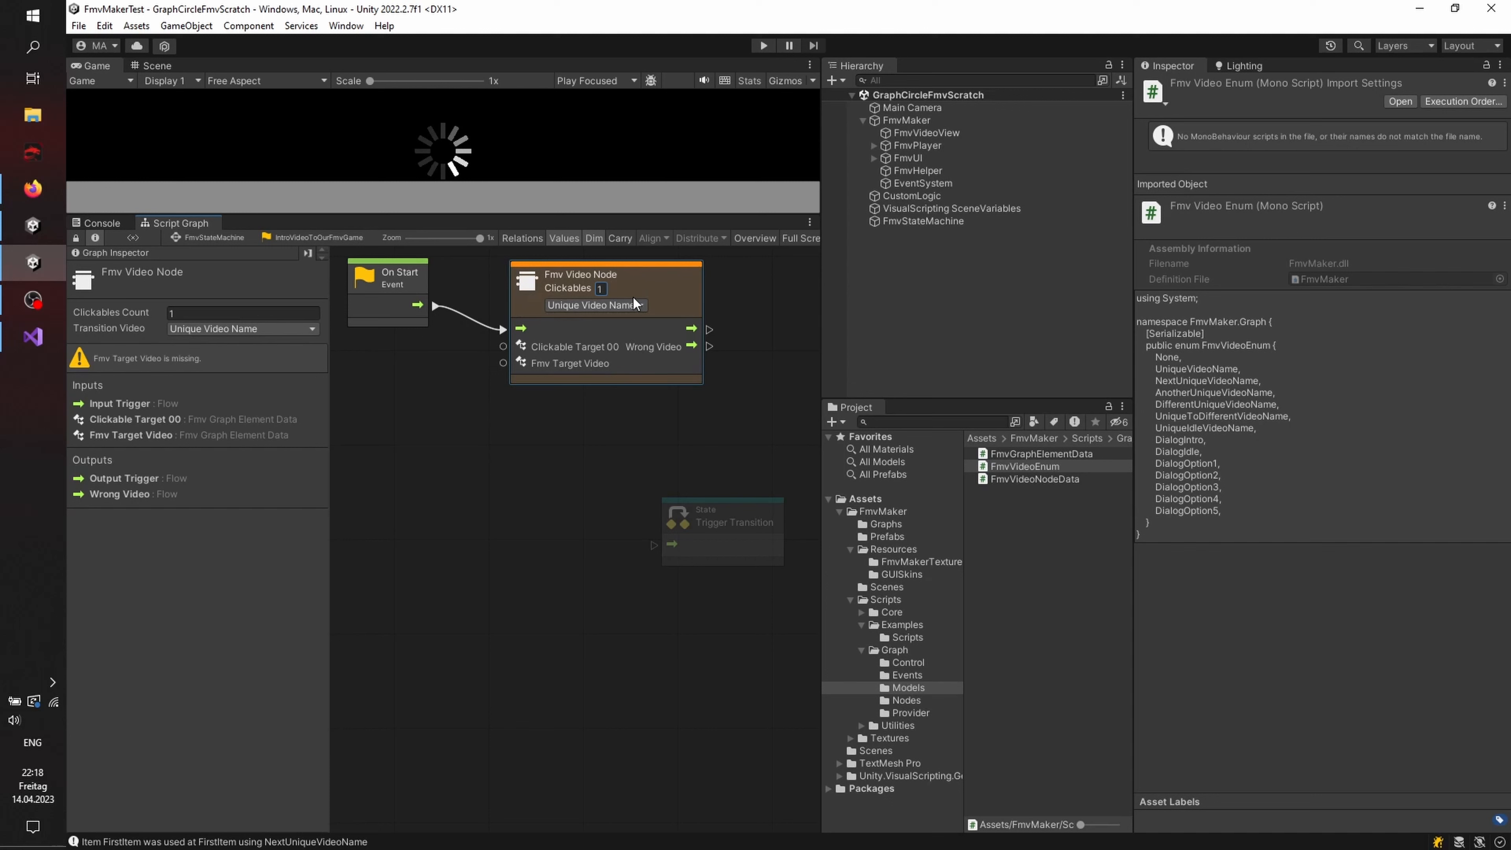
left_click_drag(709, 329, 655, 545)
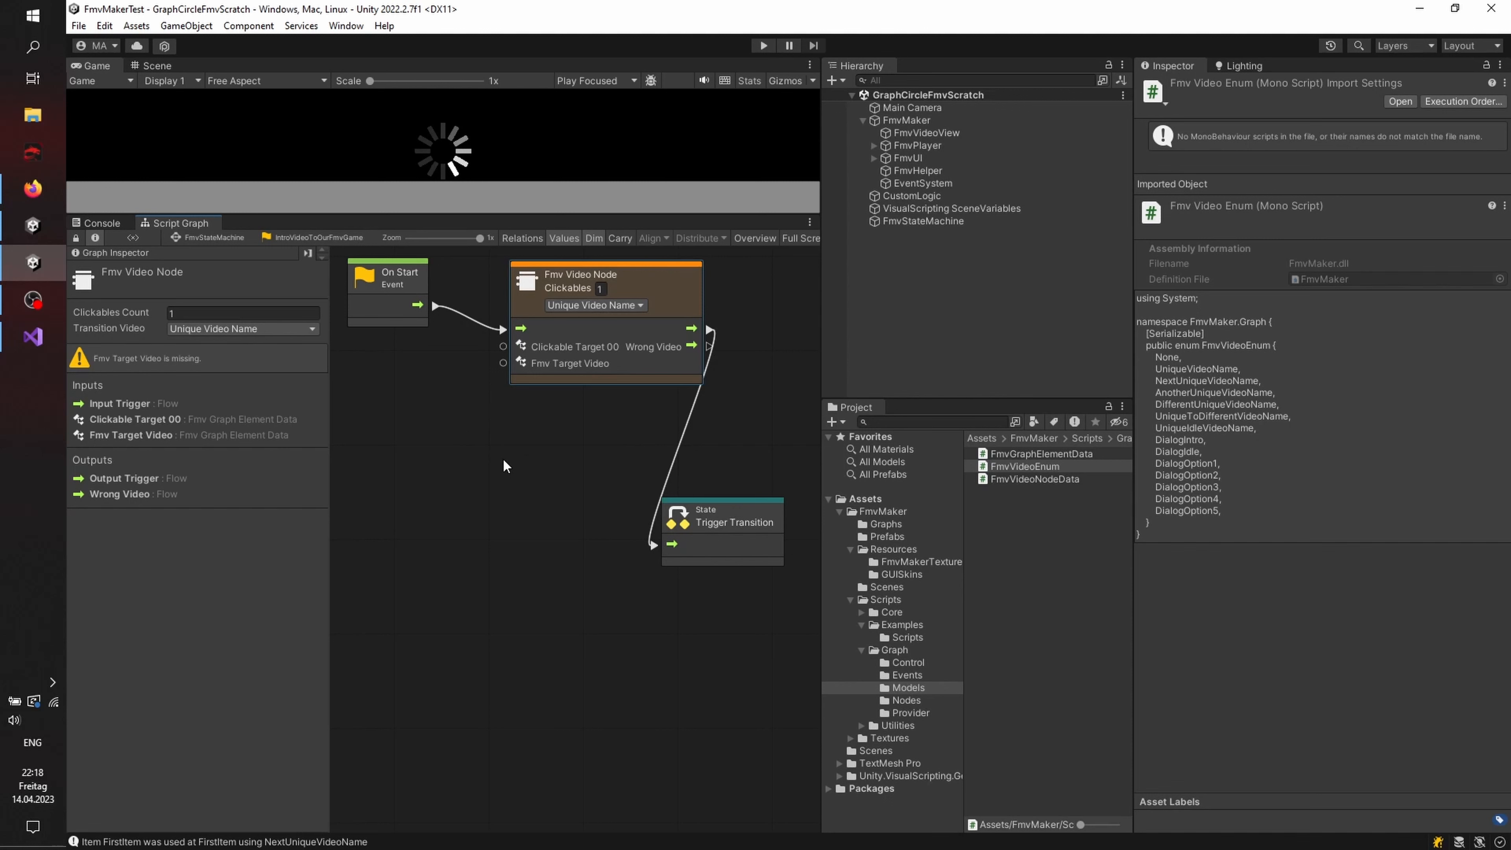
Step: Add an Fmv Navigation Node and place it beneath the On Start event
right_click(410, 463)
left_click(441, 473)
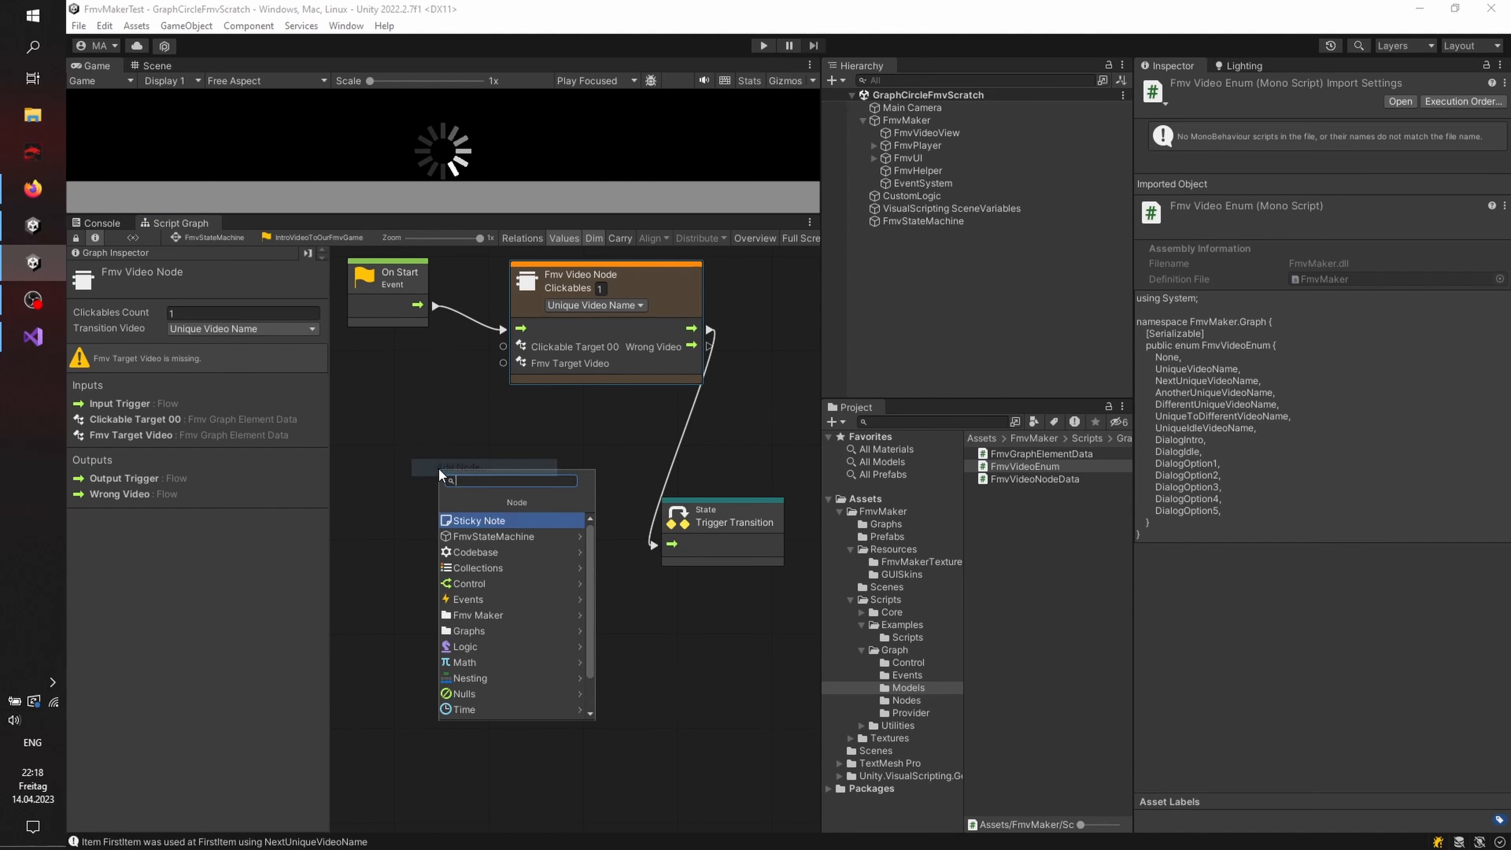
left_click(482, 613)
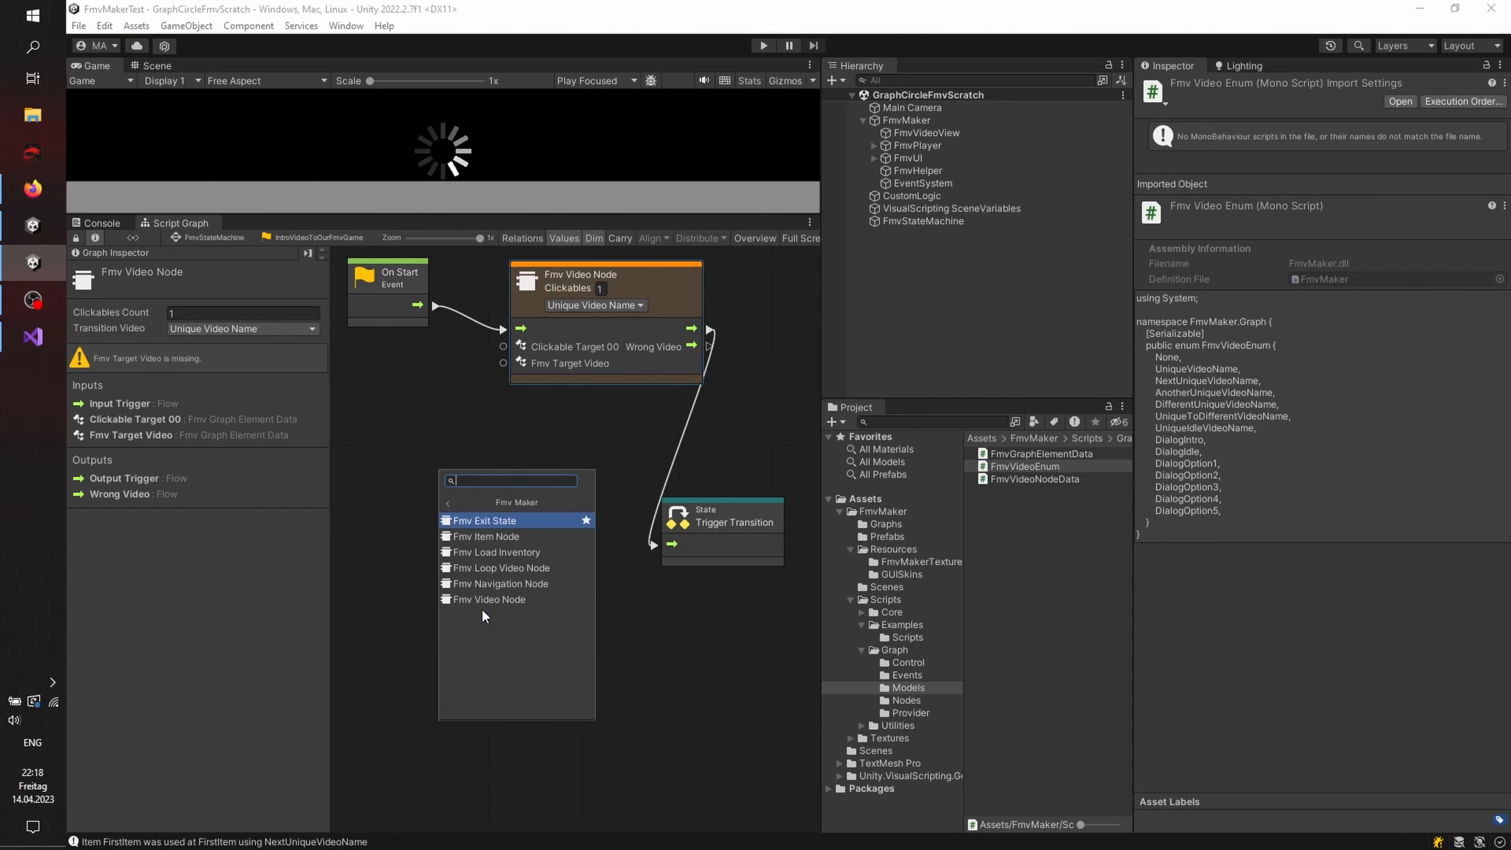
left_click(492, 586)
left_click_drag(555, 512, 498, 464)
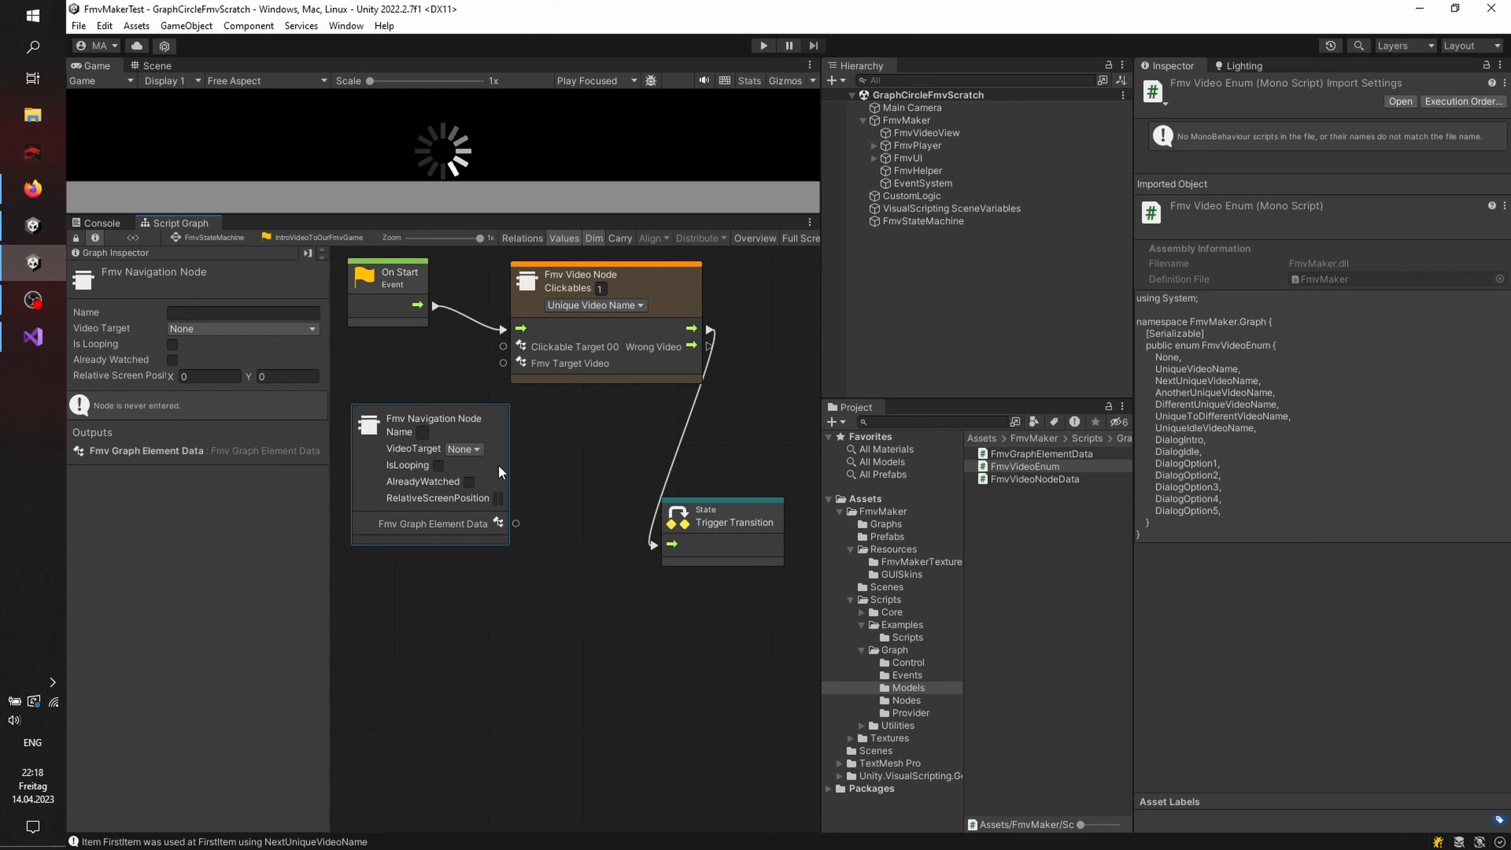
Step: Set the navigation node's video target to Next Unique Video Name and name it UniqueToNext
left_click(462, 448)
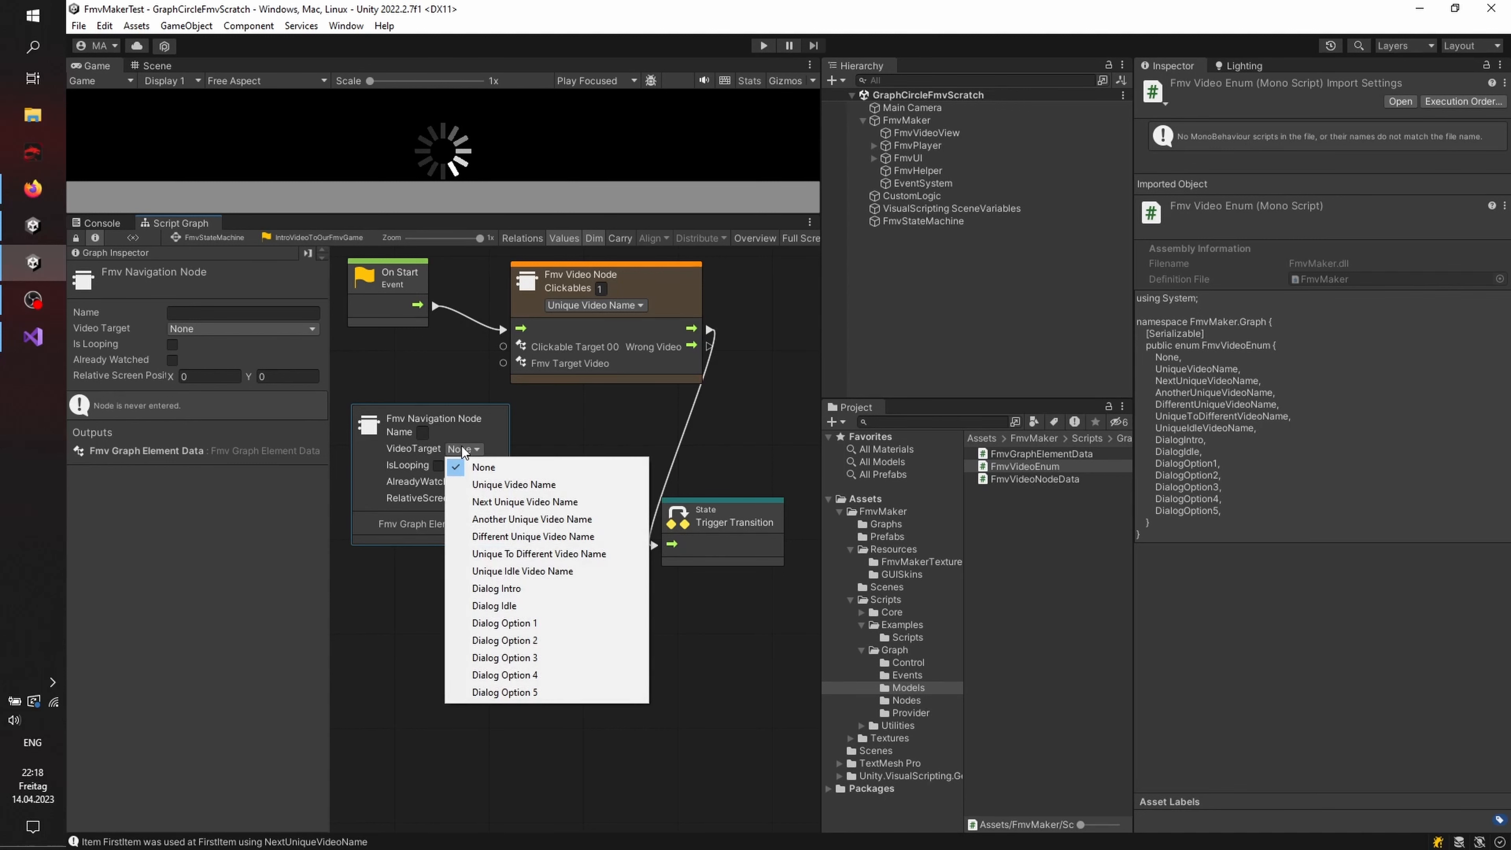
left_click(497, 503)
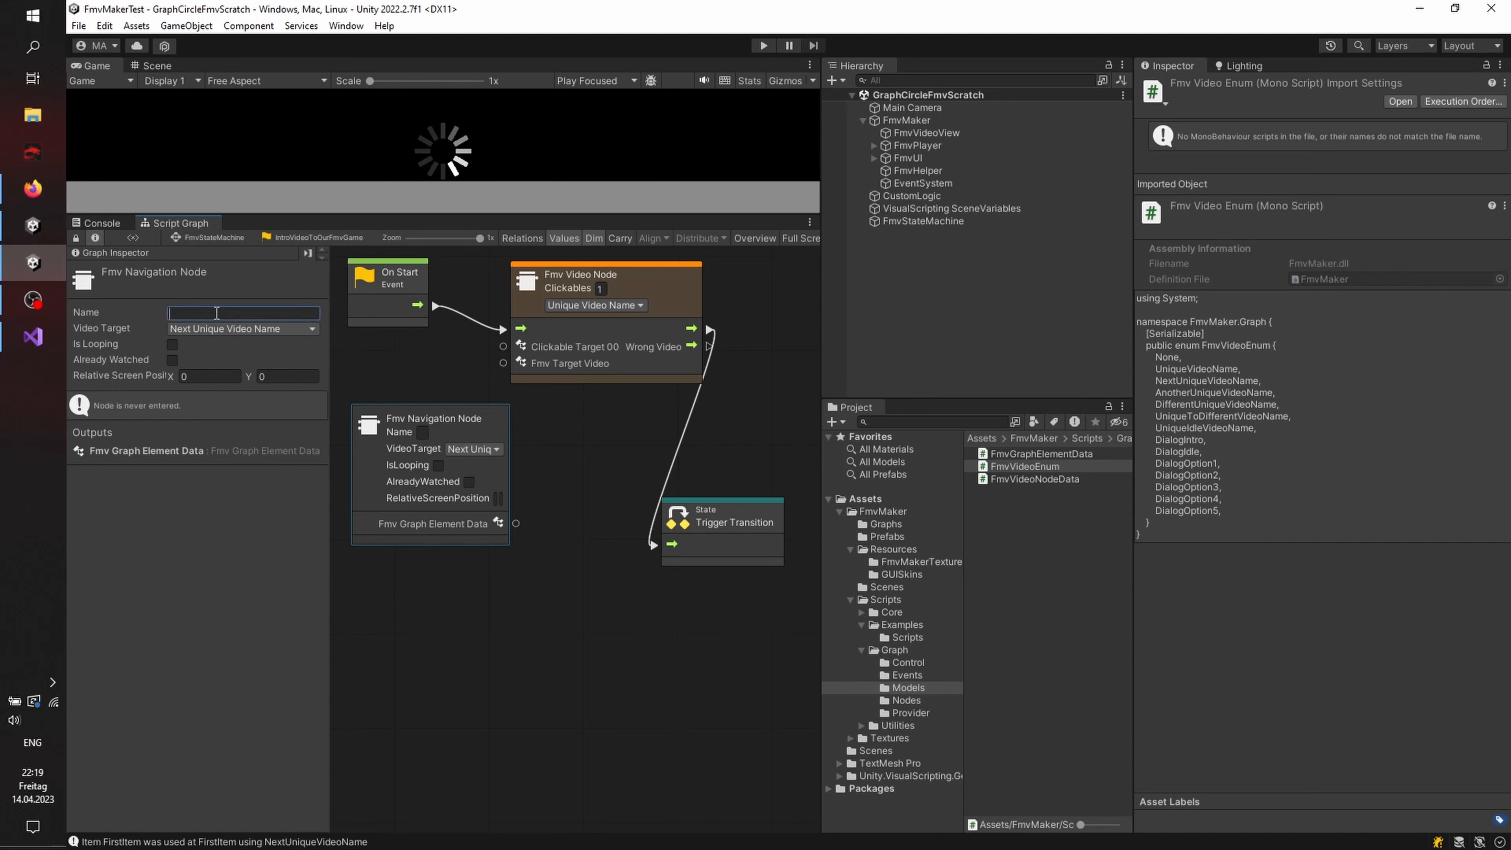
type("UniqueToNext")
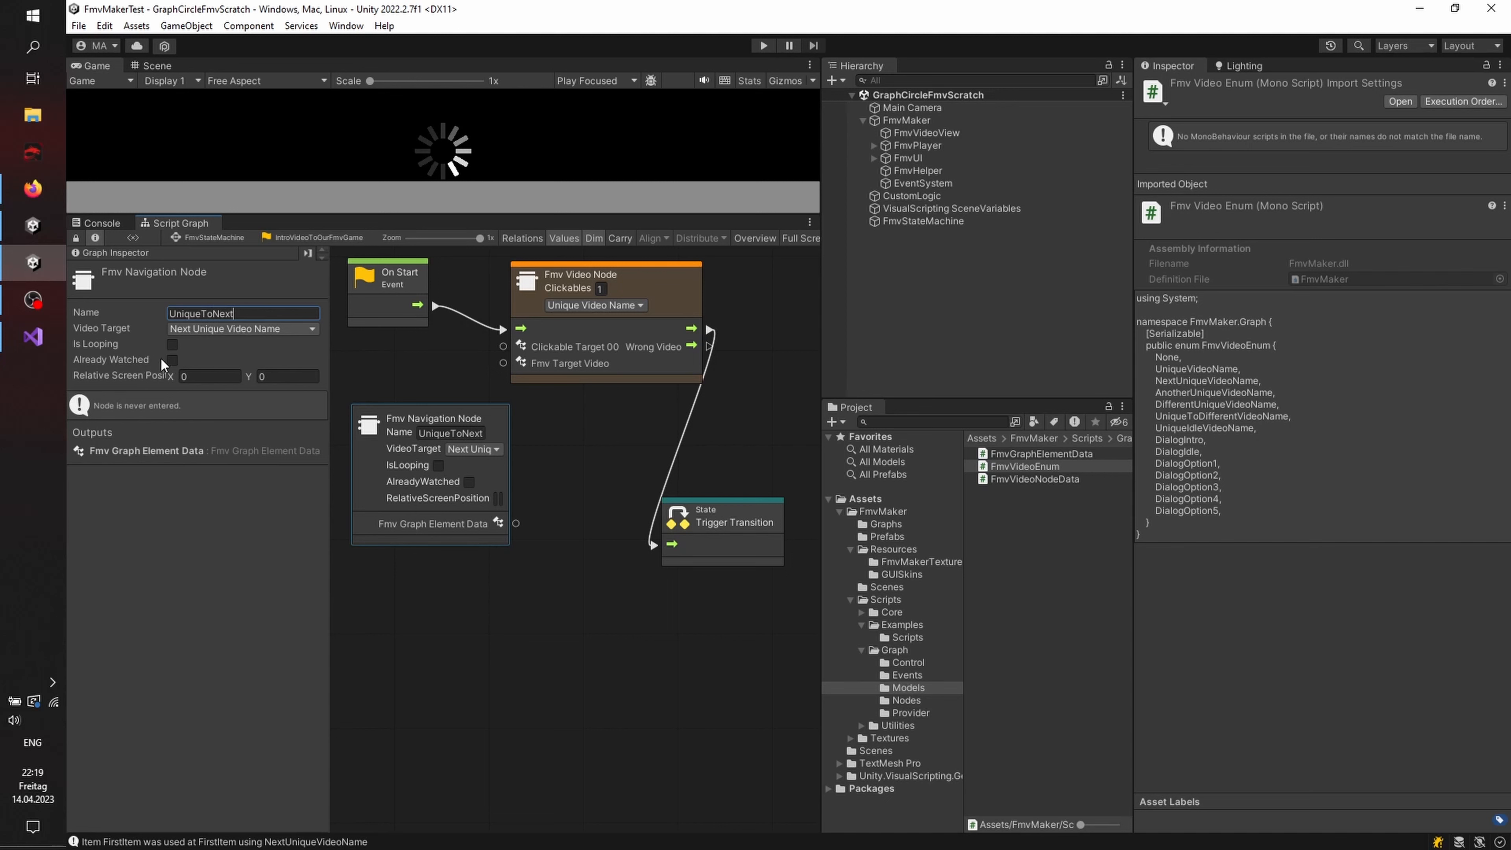
Step: Set UniqueToNext's relative screen position to X 0.7, Y 0.2 and connect its element data to Clickable Target 00
left_click(205, 377)
key("alt+Tab")
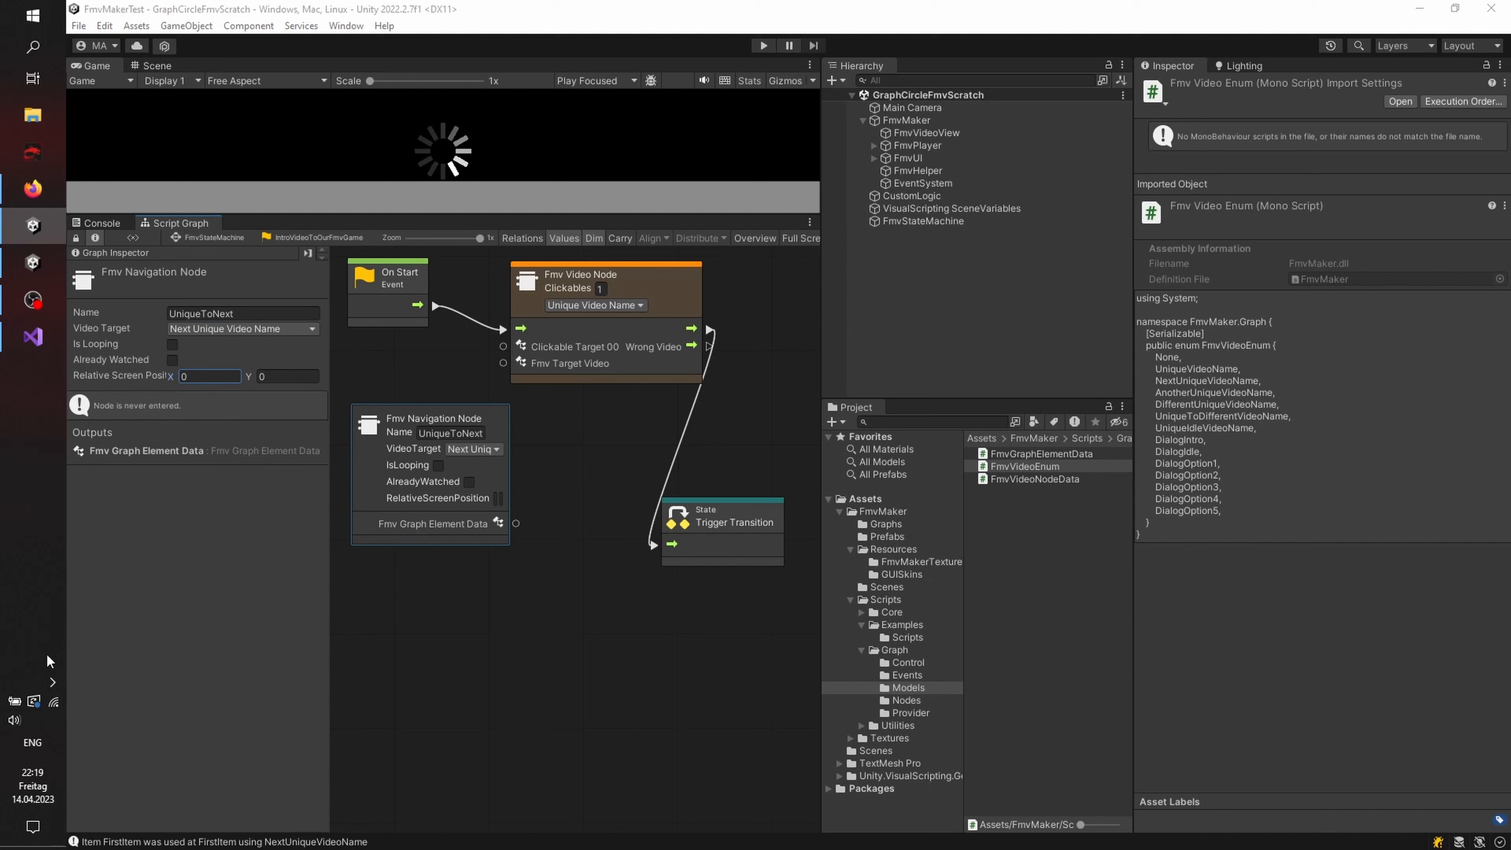
left_click(214, 375)
left_click(214, 375)
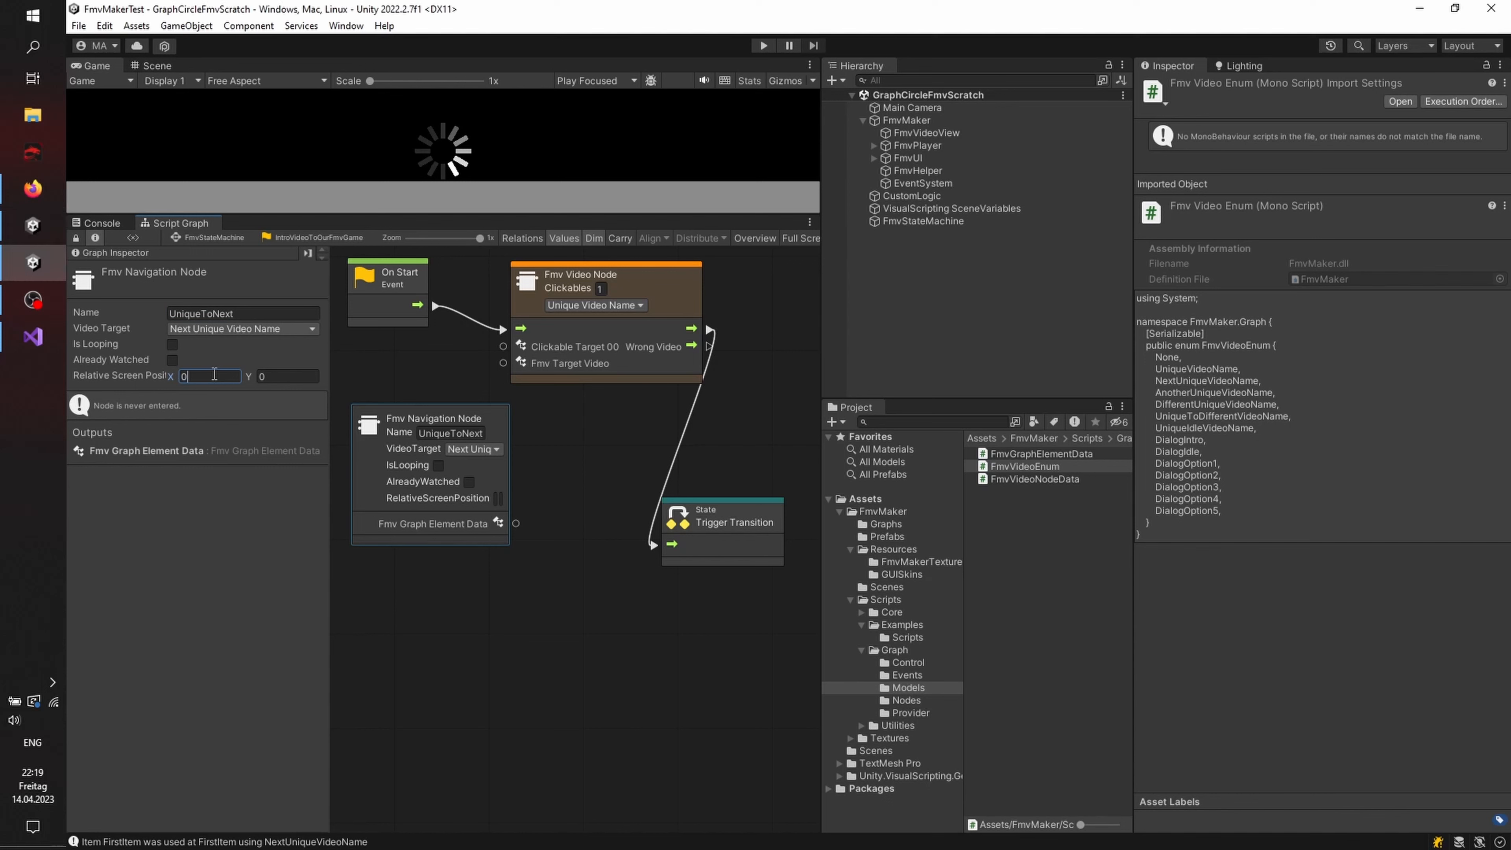
type(",7")
key("Tab")
type("0,2")
left_click_drag(517, 524, 503, 347)
left_click_drag(490, 422, 487, 415)
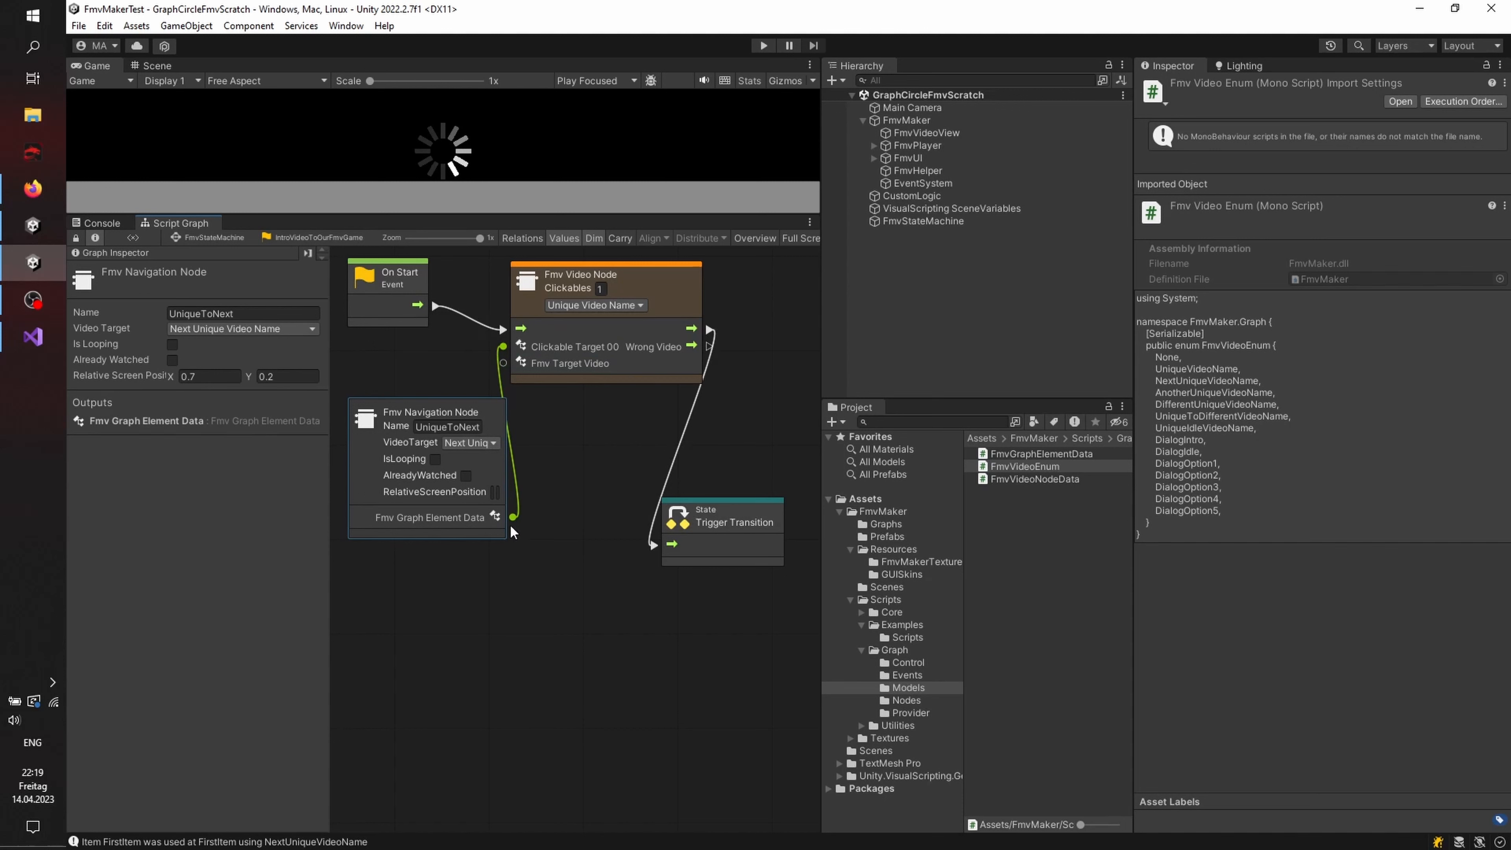
Step: Add a second Fmv Navigation Node and place it directly below UniqueToNext
right_click(443, 593)
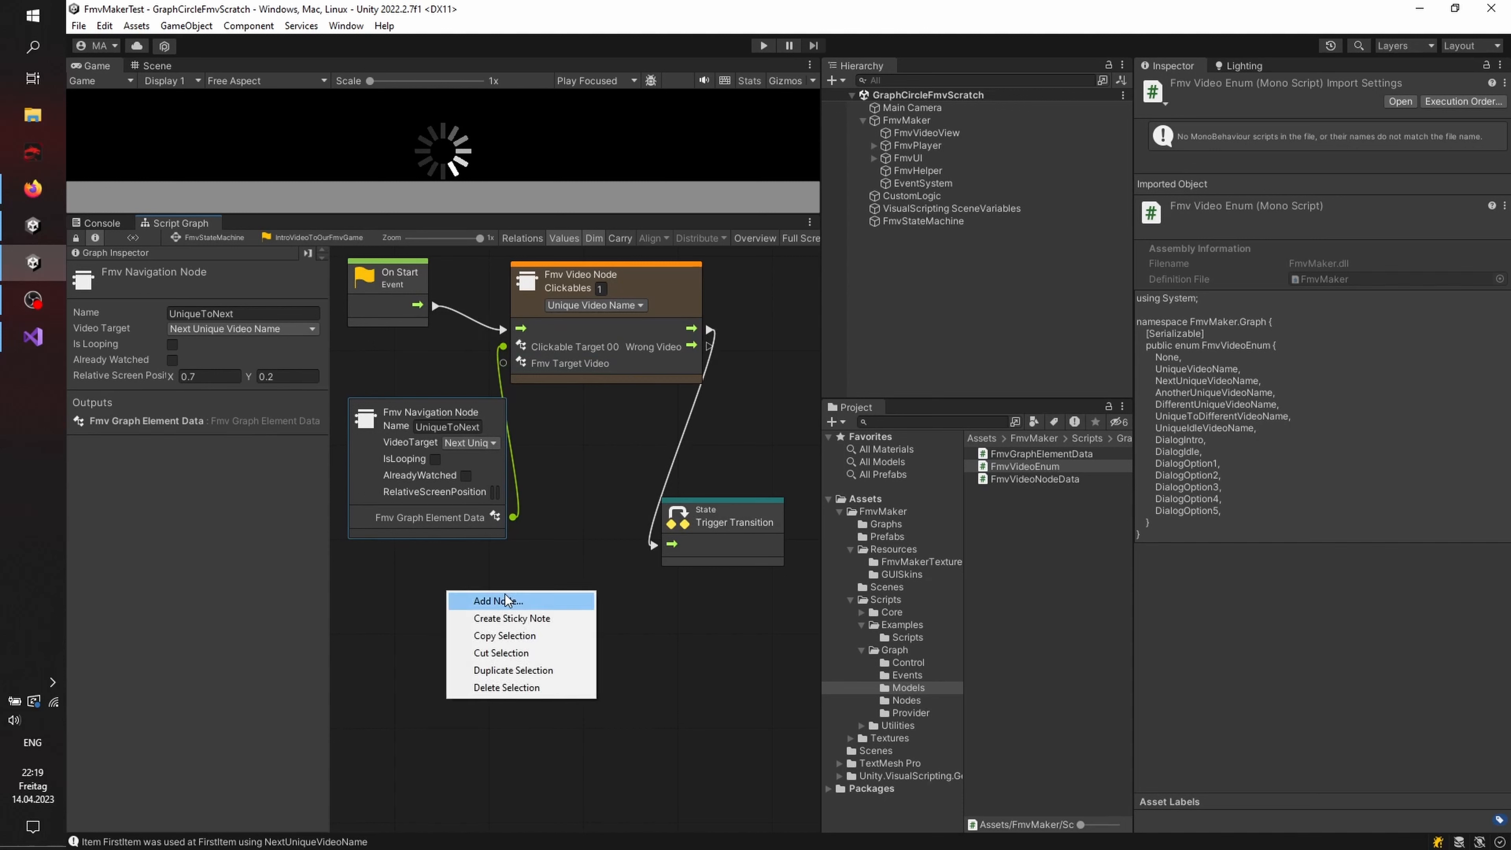
left_click(467, 597)
left_click(567, 743)
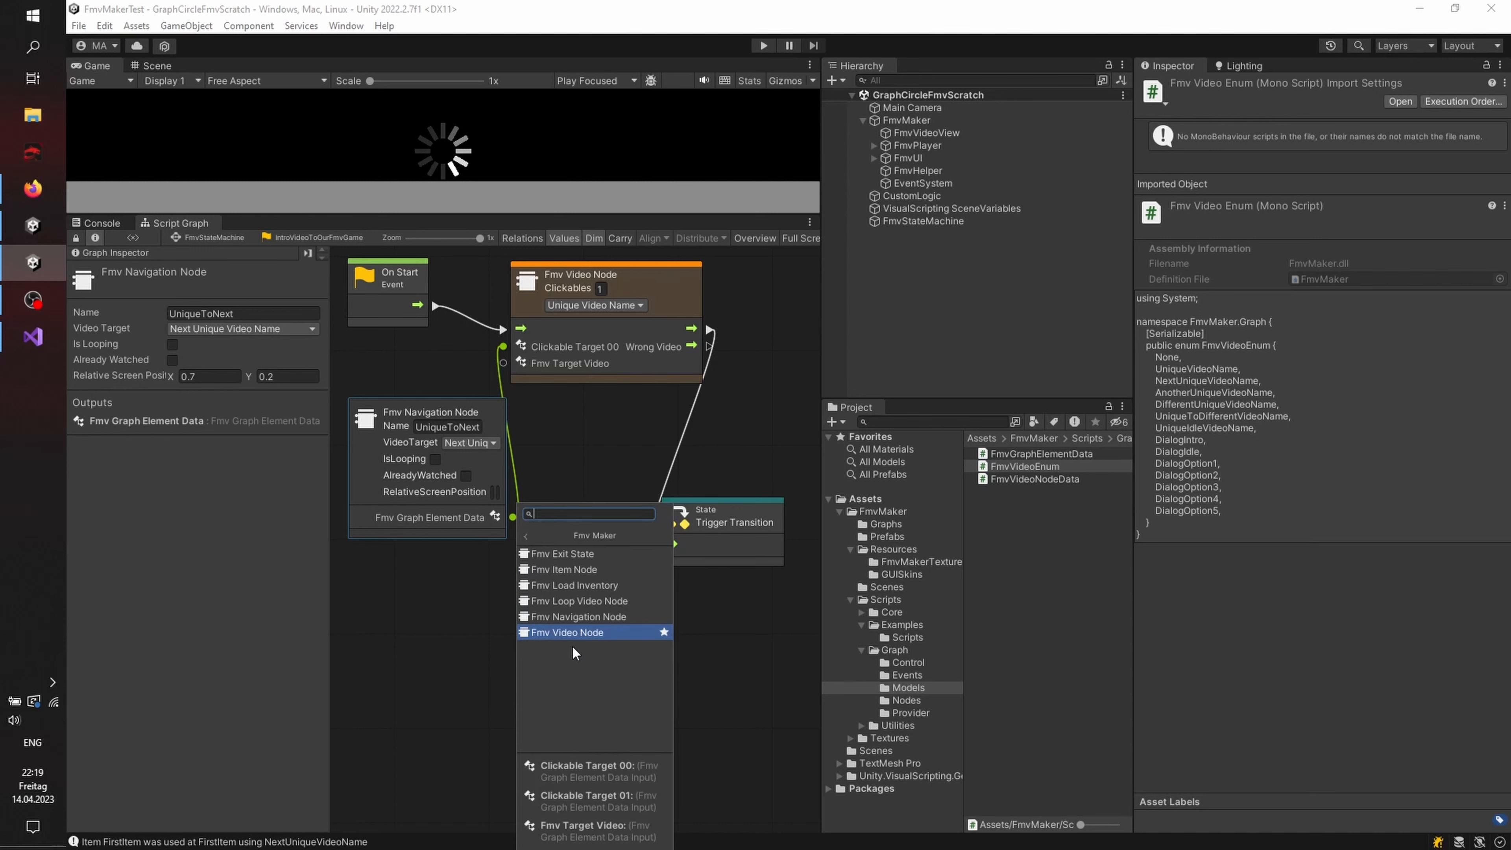
left_click(583, 617)
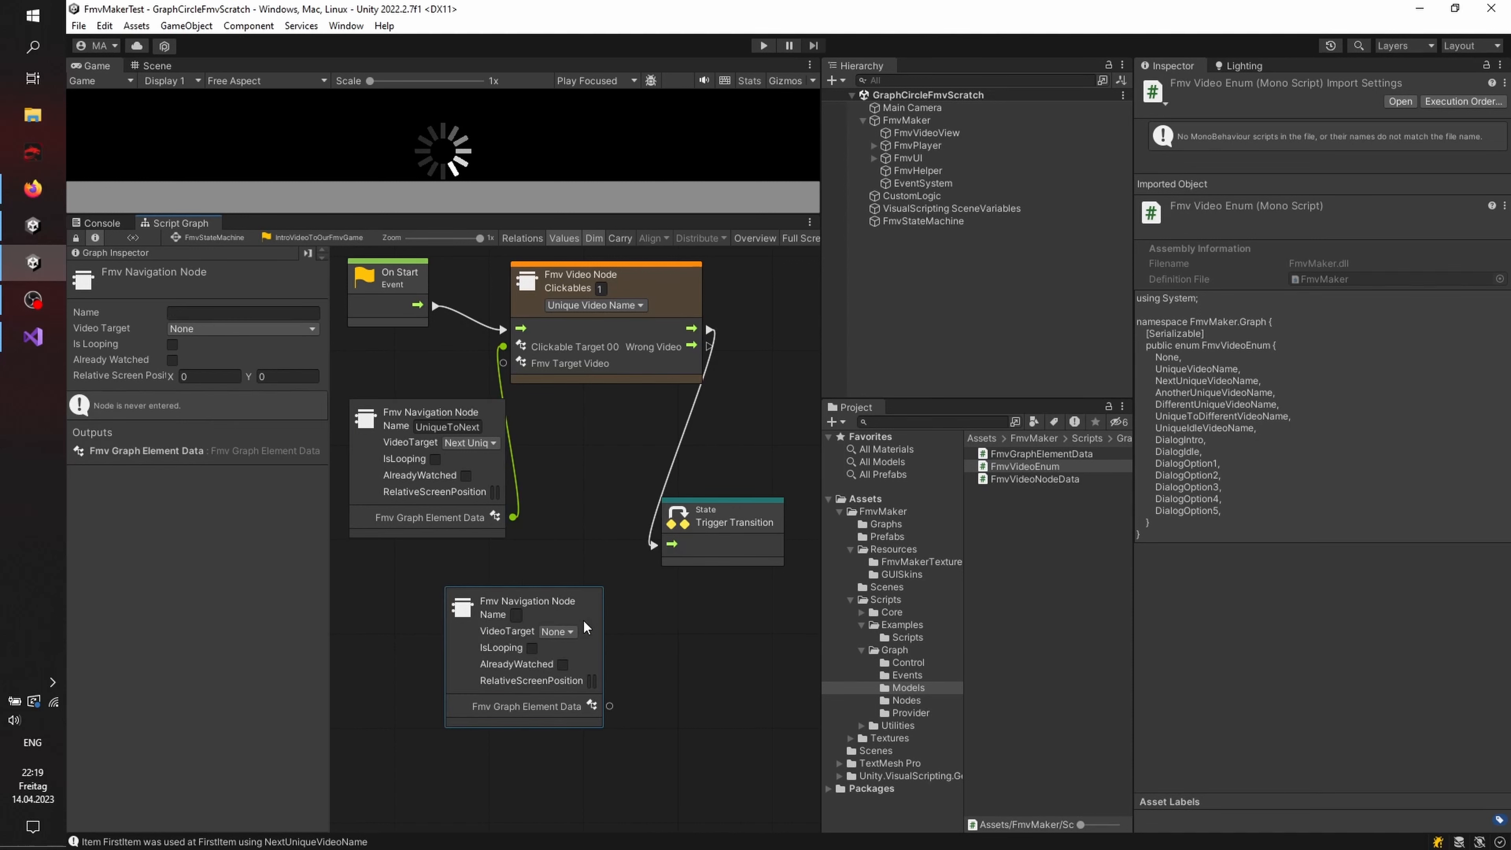
left_click_drag(583, 653, 491, 613)
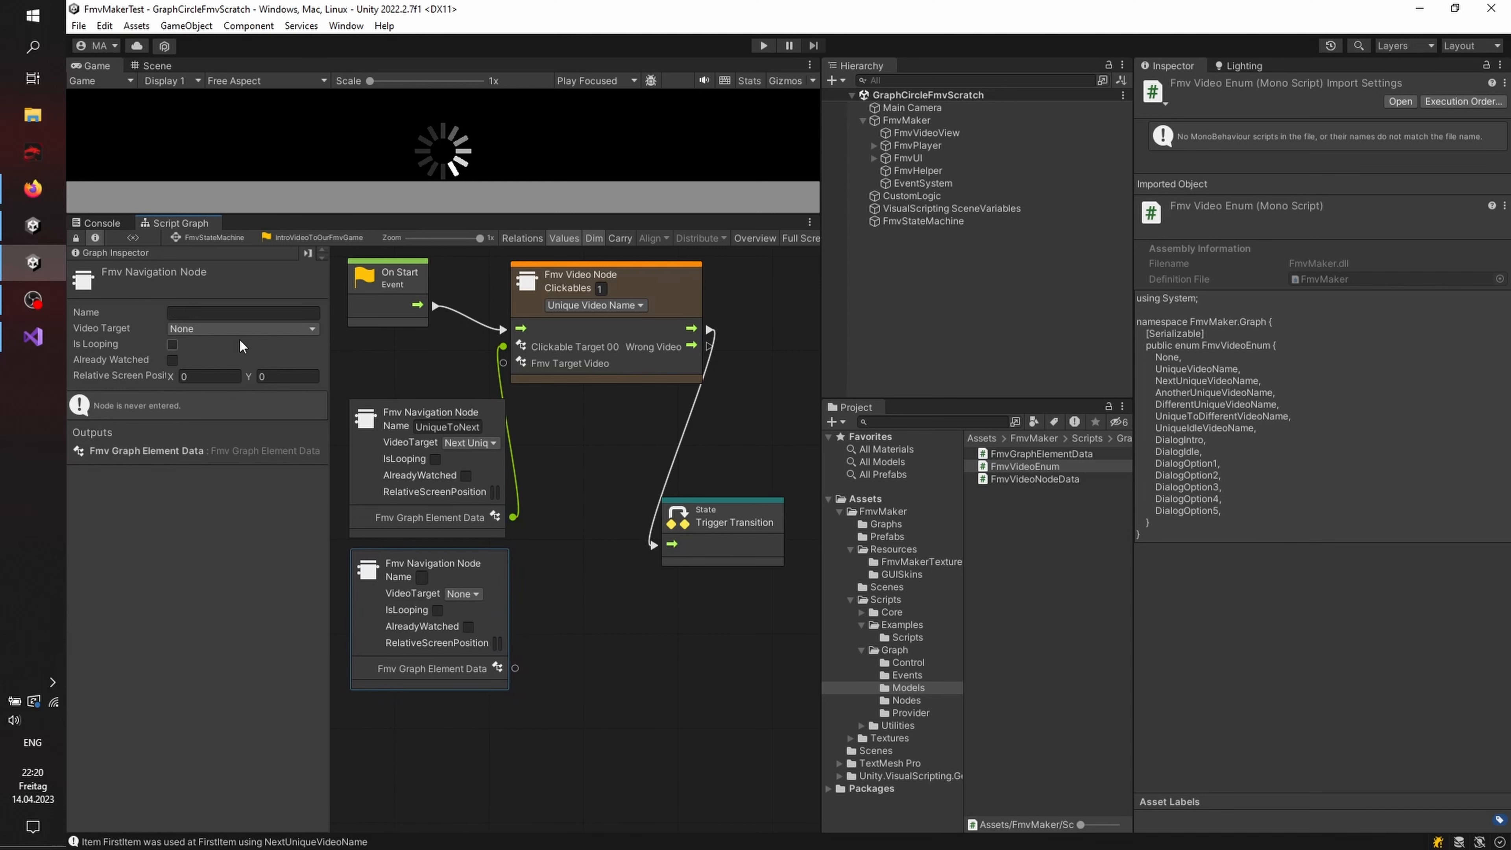
Step: Name the second navigation node UniqueVideo, target Unique Video Name, and connect its element data to Fmv Target Video
left_click(247, 313)
type("Unique")
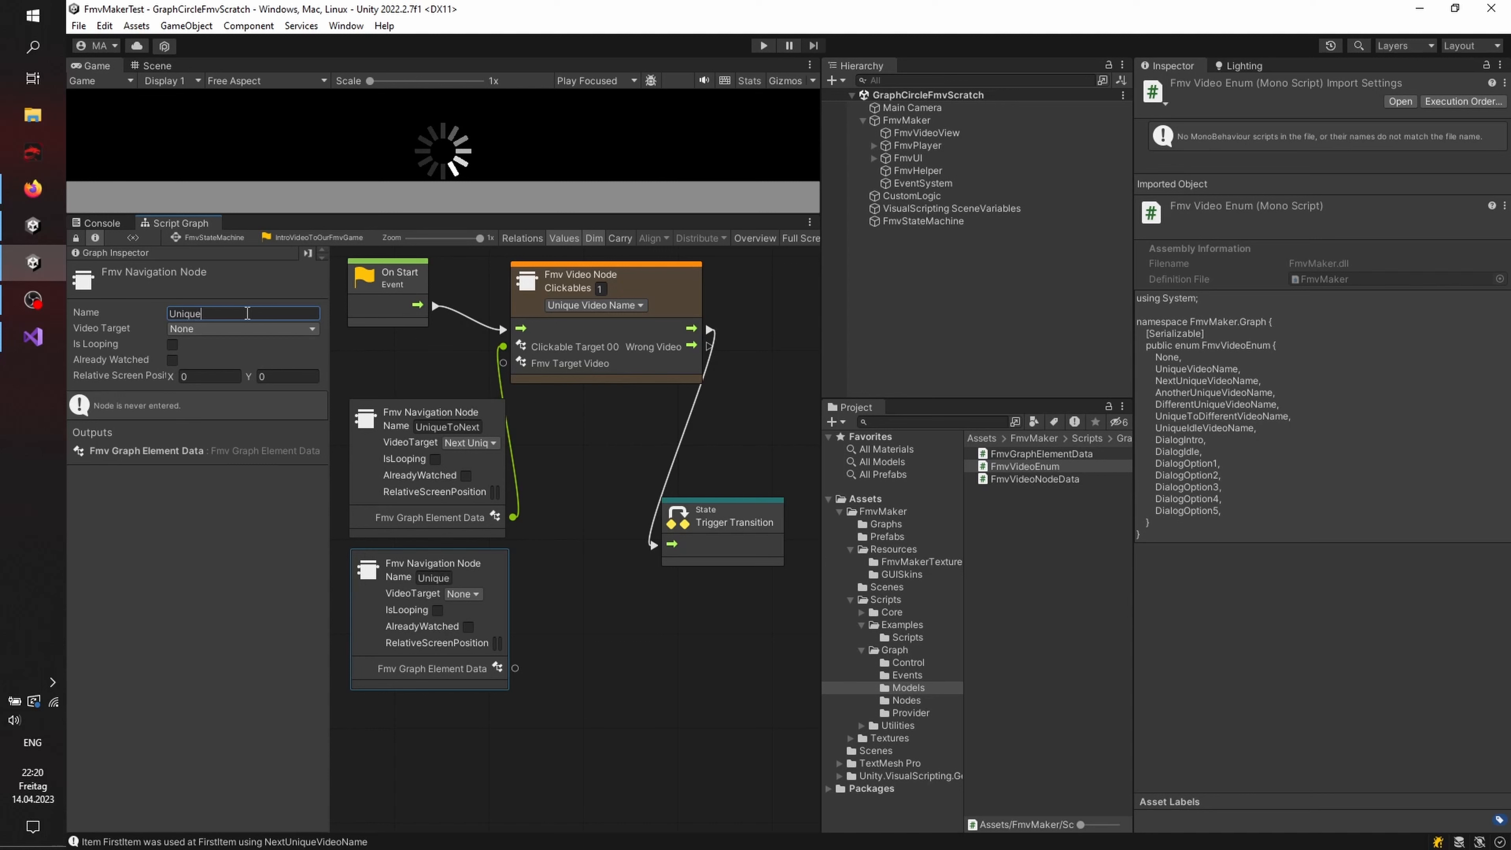
type("Video")
left_click(255, 327)
left_click(253, 361)
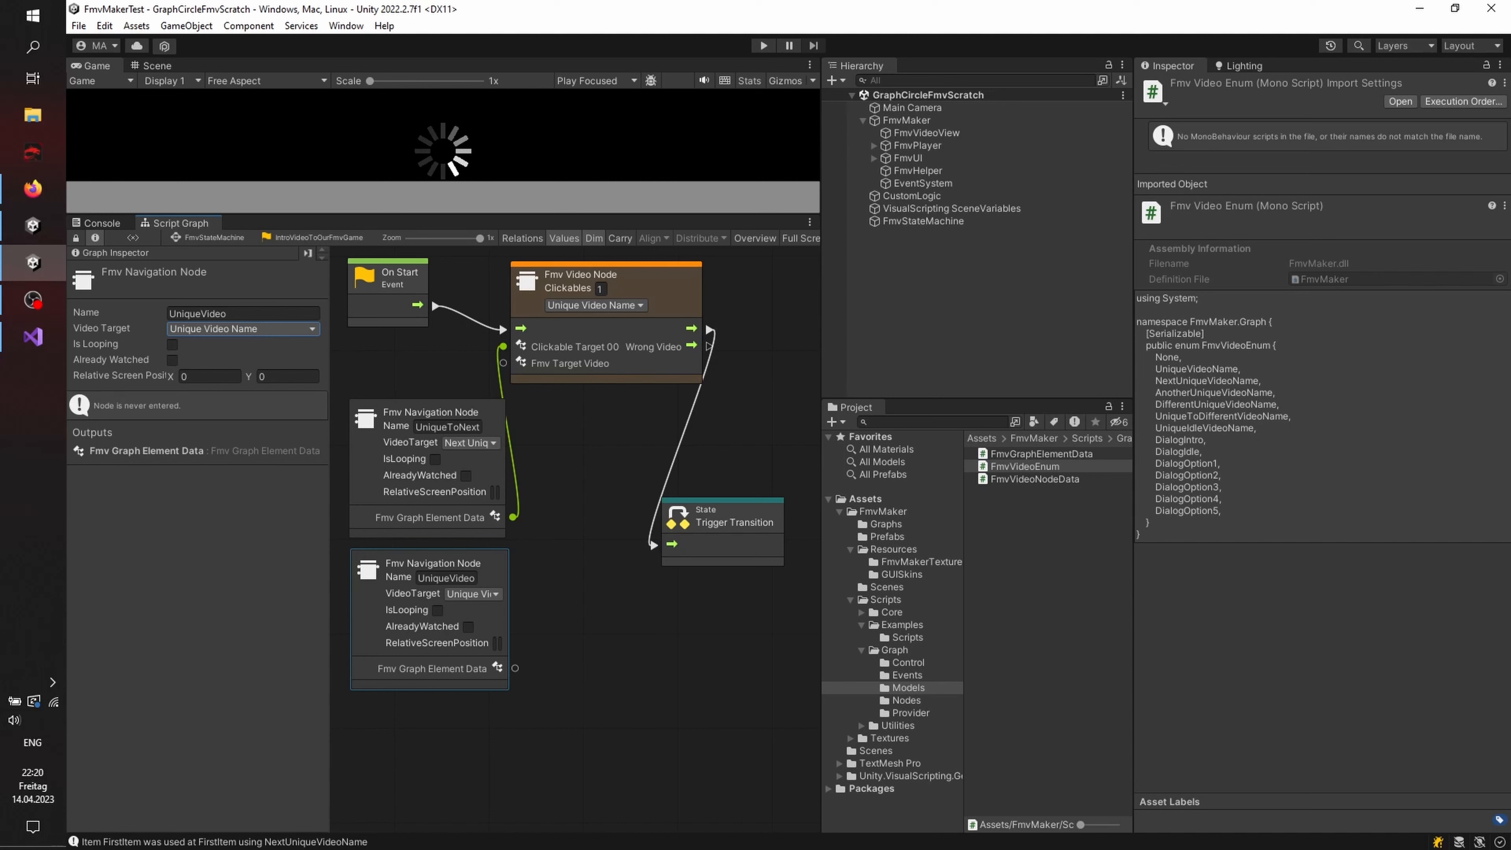
key("alt+Tab")
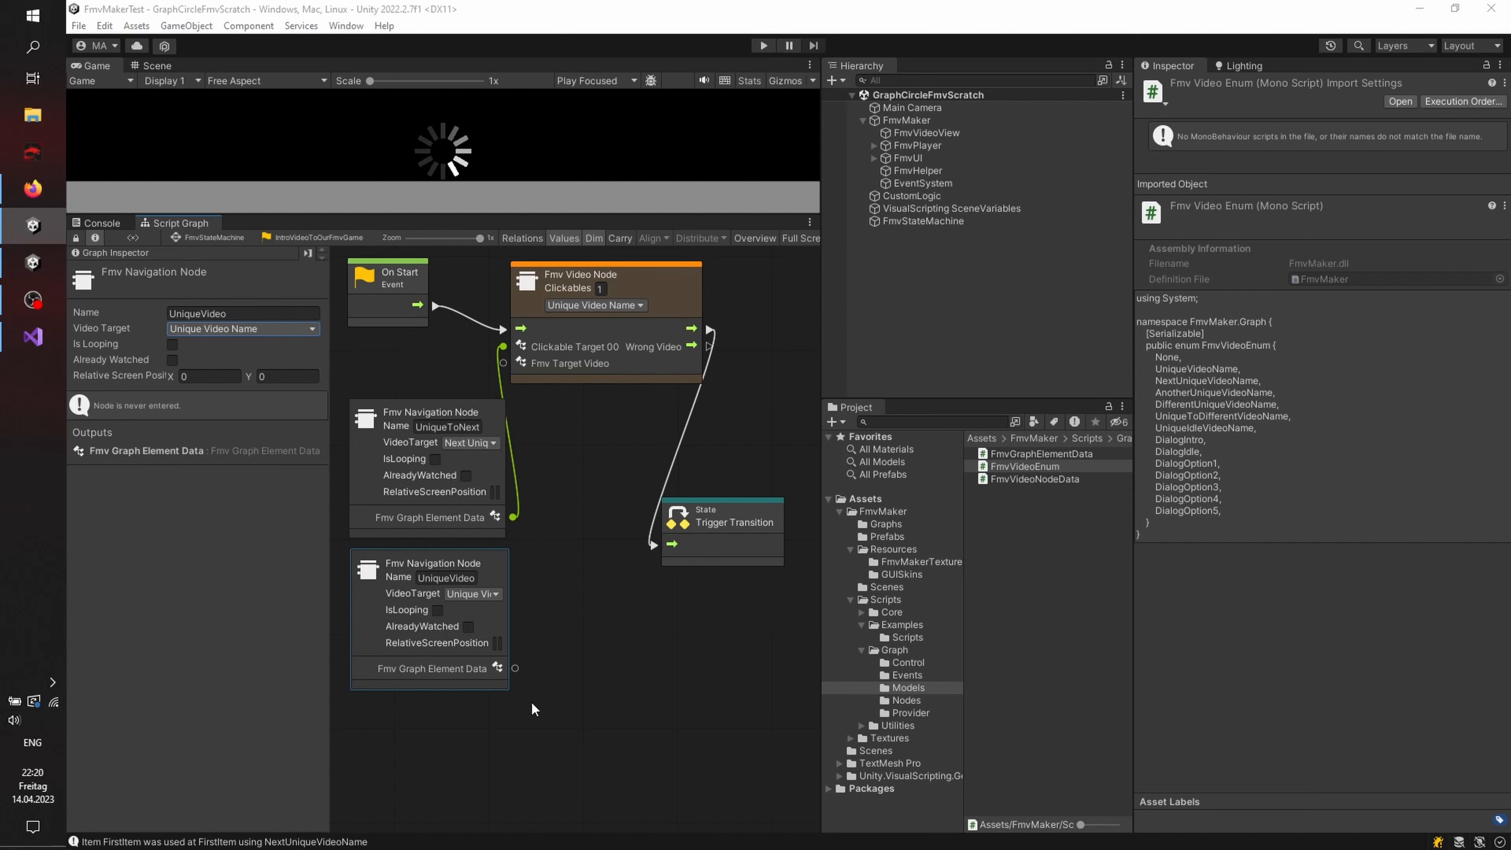
left_click_drag(516, 668, 503, 362)
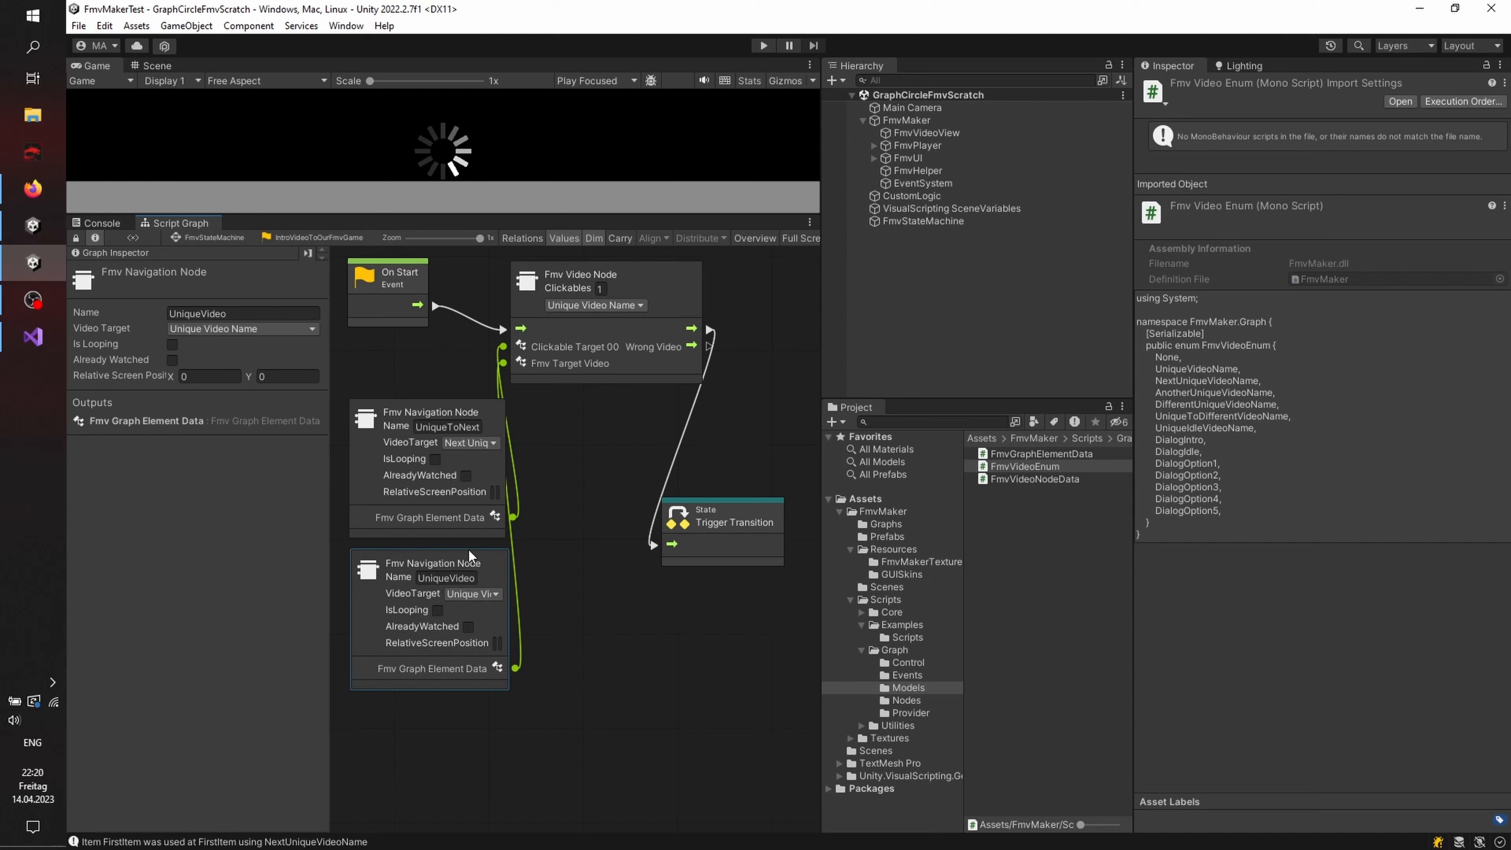
Step: Tidy the graph with both navigation nodes stacked under On Start and Trigger Transition just below the Fmv Video Node
left_click_drag(466, 554, 524, 555)
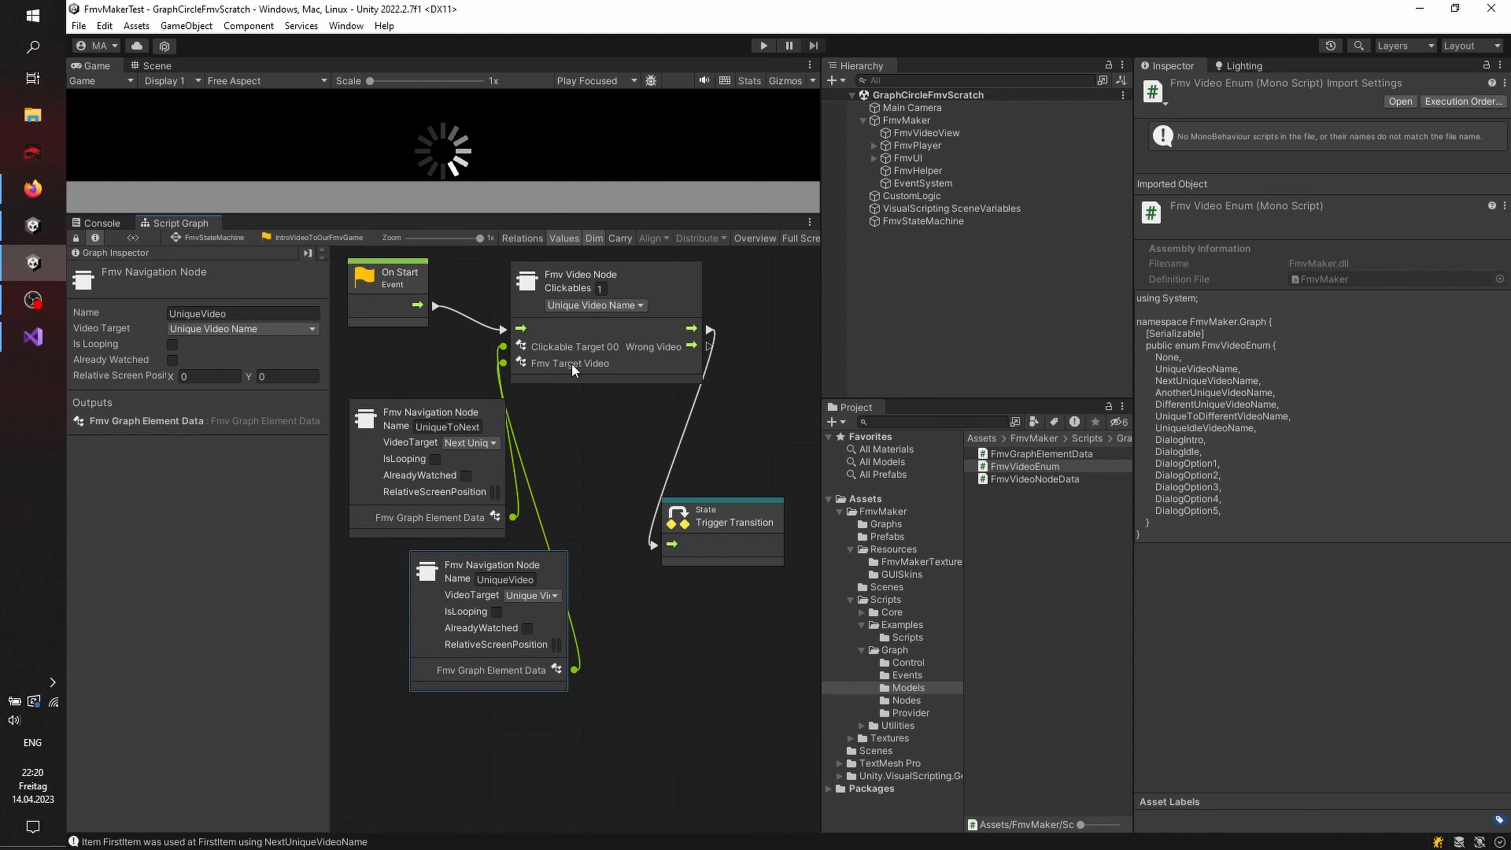
left_click_drag(571, 362, 625, 367)
left_click_drag(430, 449, 390, 406)
left_click_drag(427, 611, 366, 557)
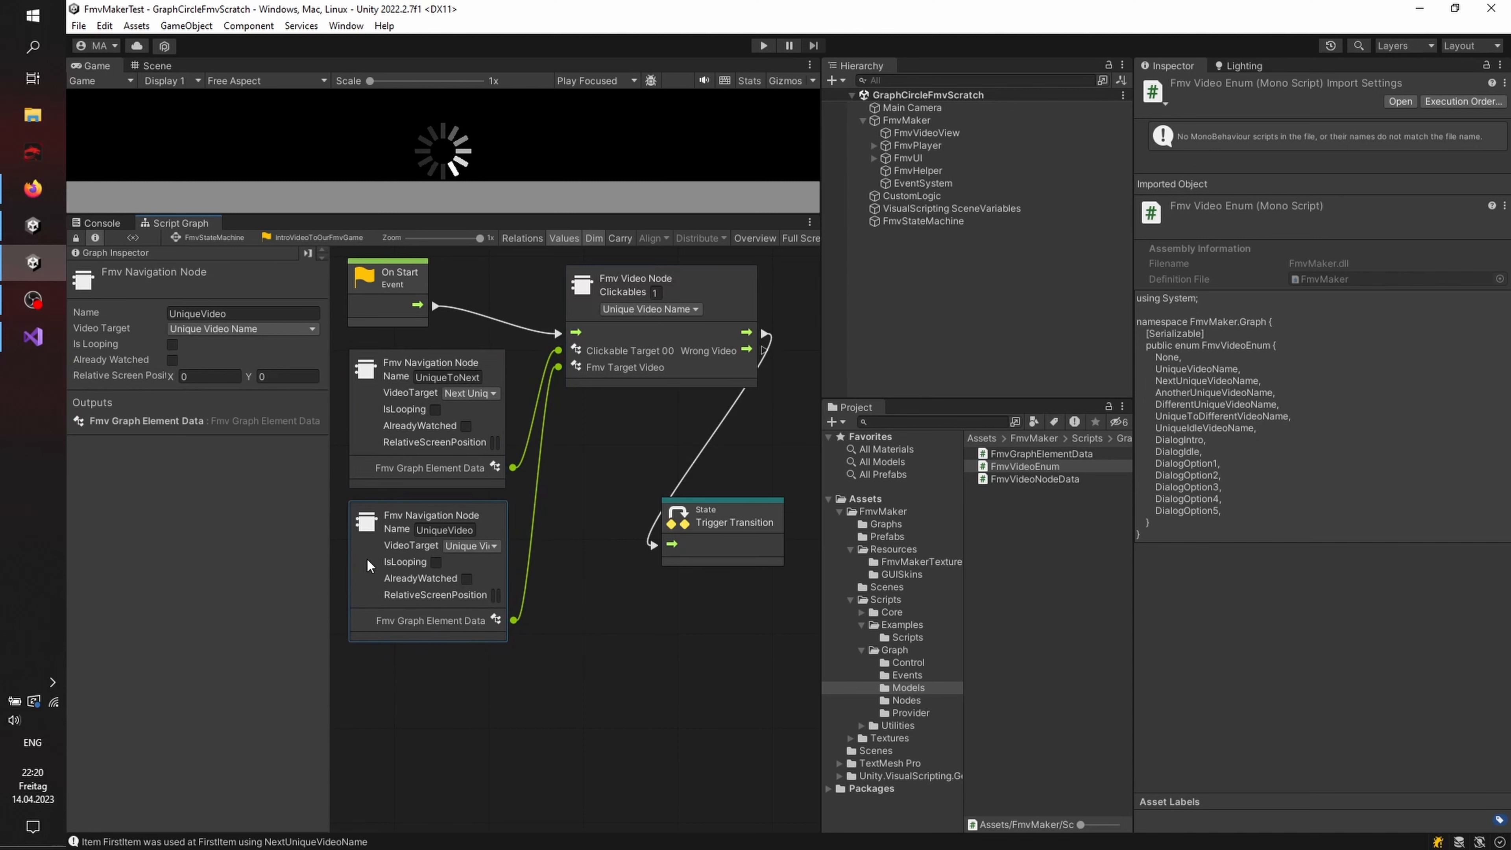
left_click_drag(722, 548, 739, 474)
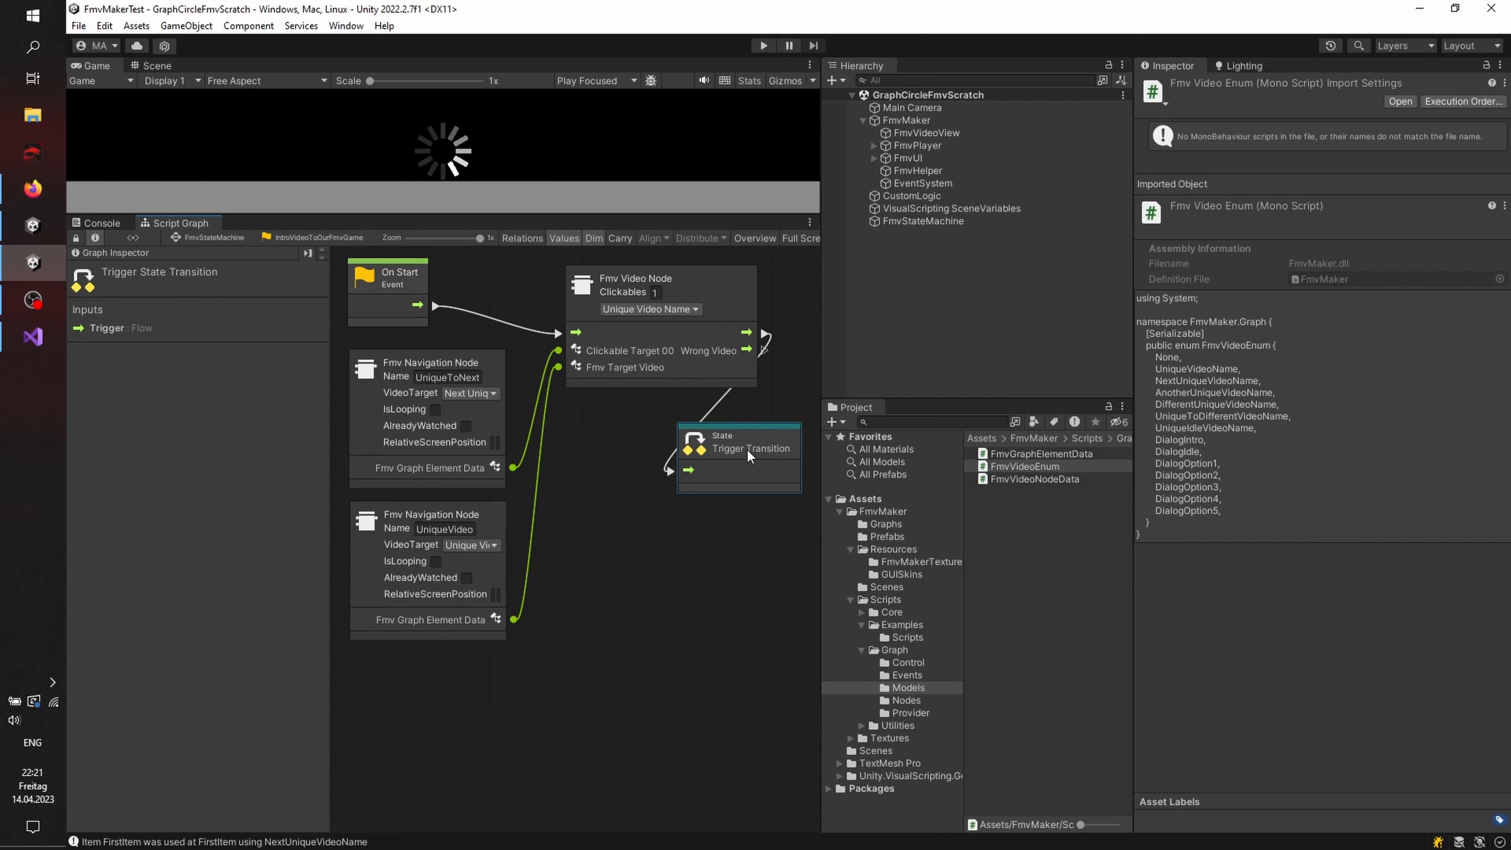
Step: Play-test the scene with an enlarged Game view above the top-level state graph, stop it after the video finishes, and restore the layout
left_click(233, 238)
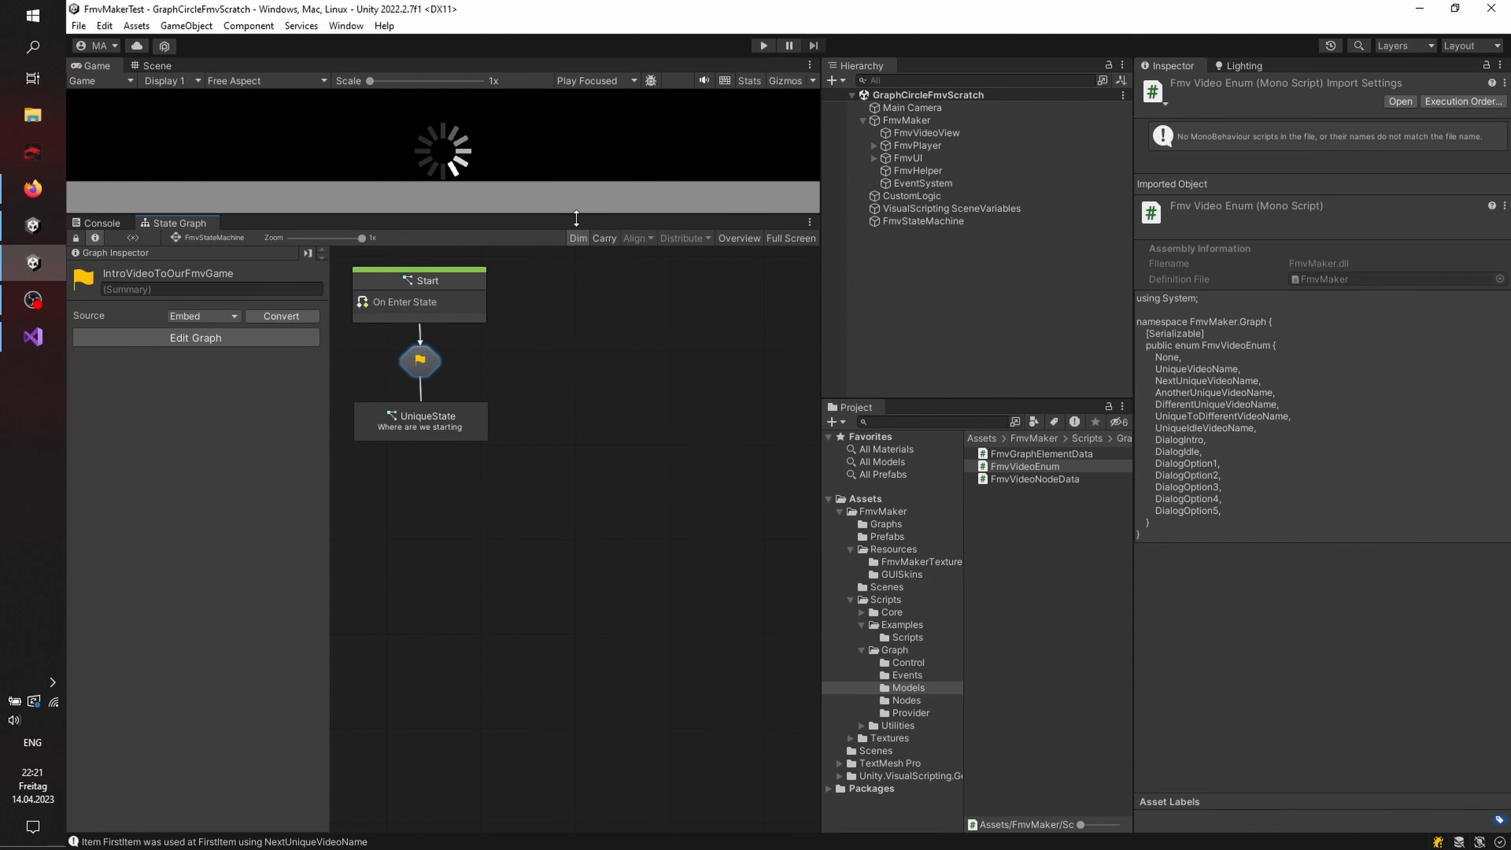
left_click_drag(575, 218, 575, 367)
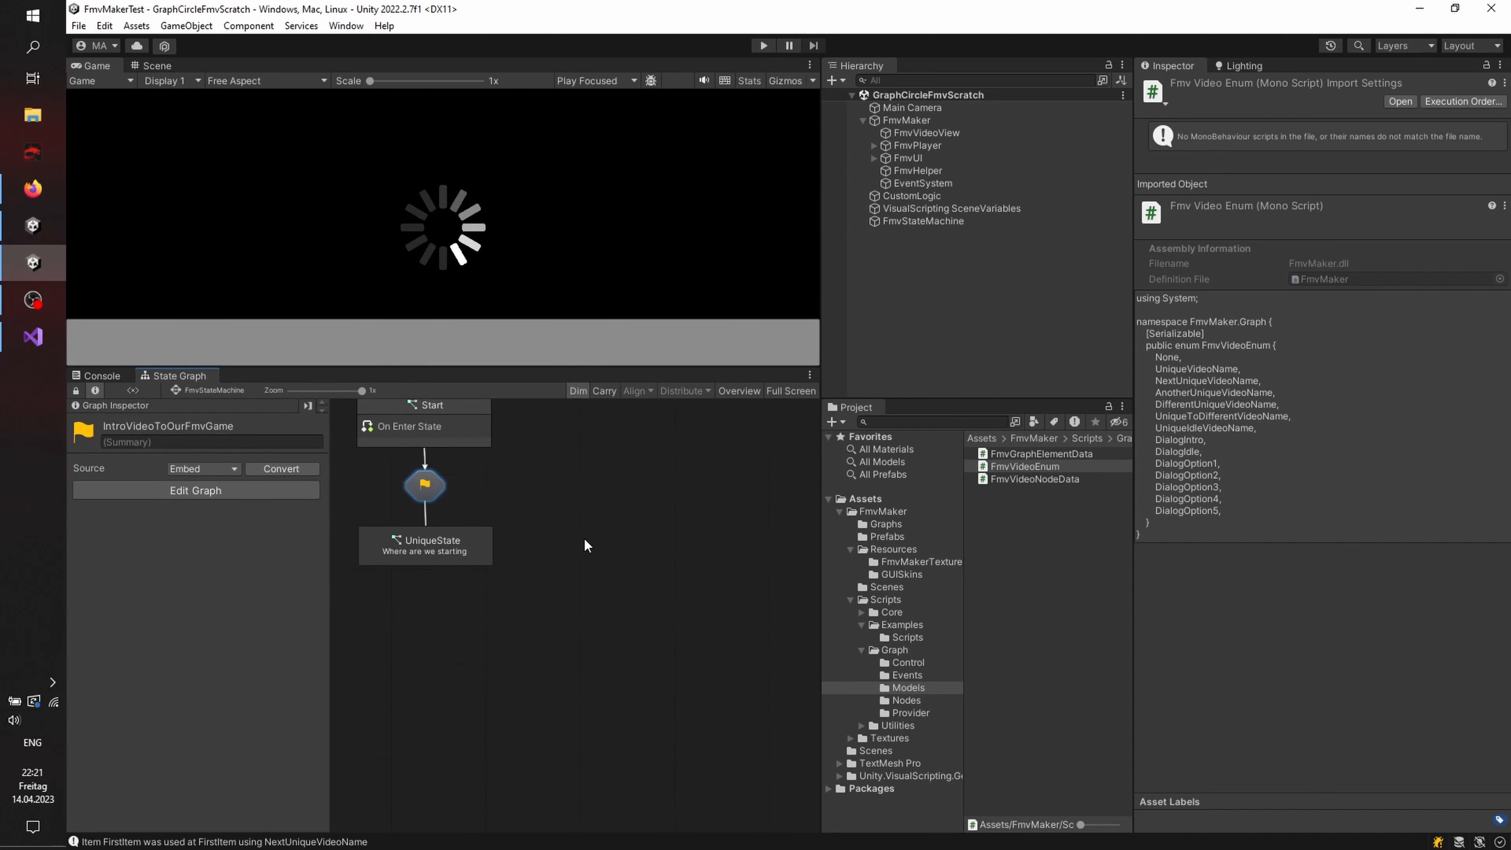
middle_click_drag(584, 539, 578, 569)
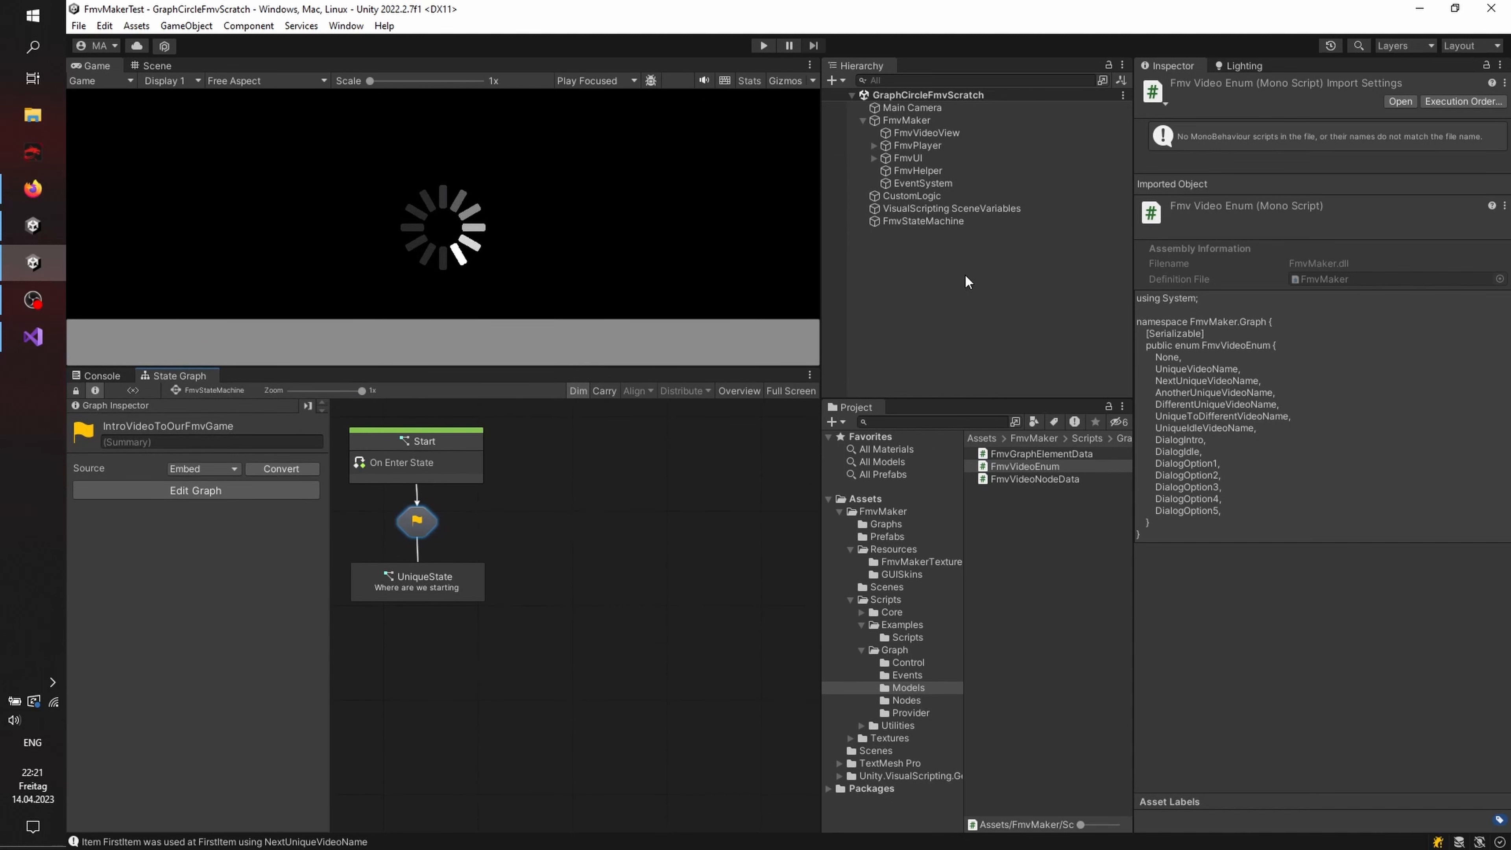
left_click(764, 46)
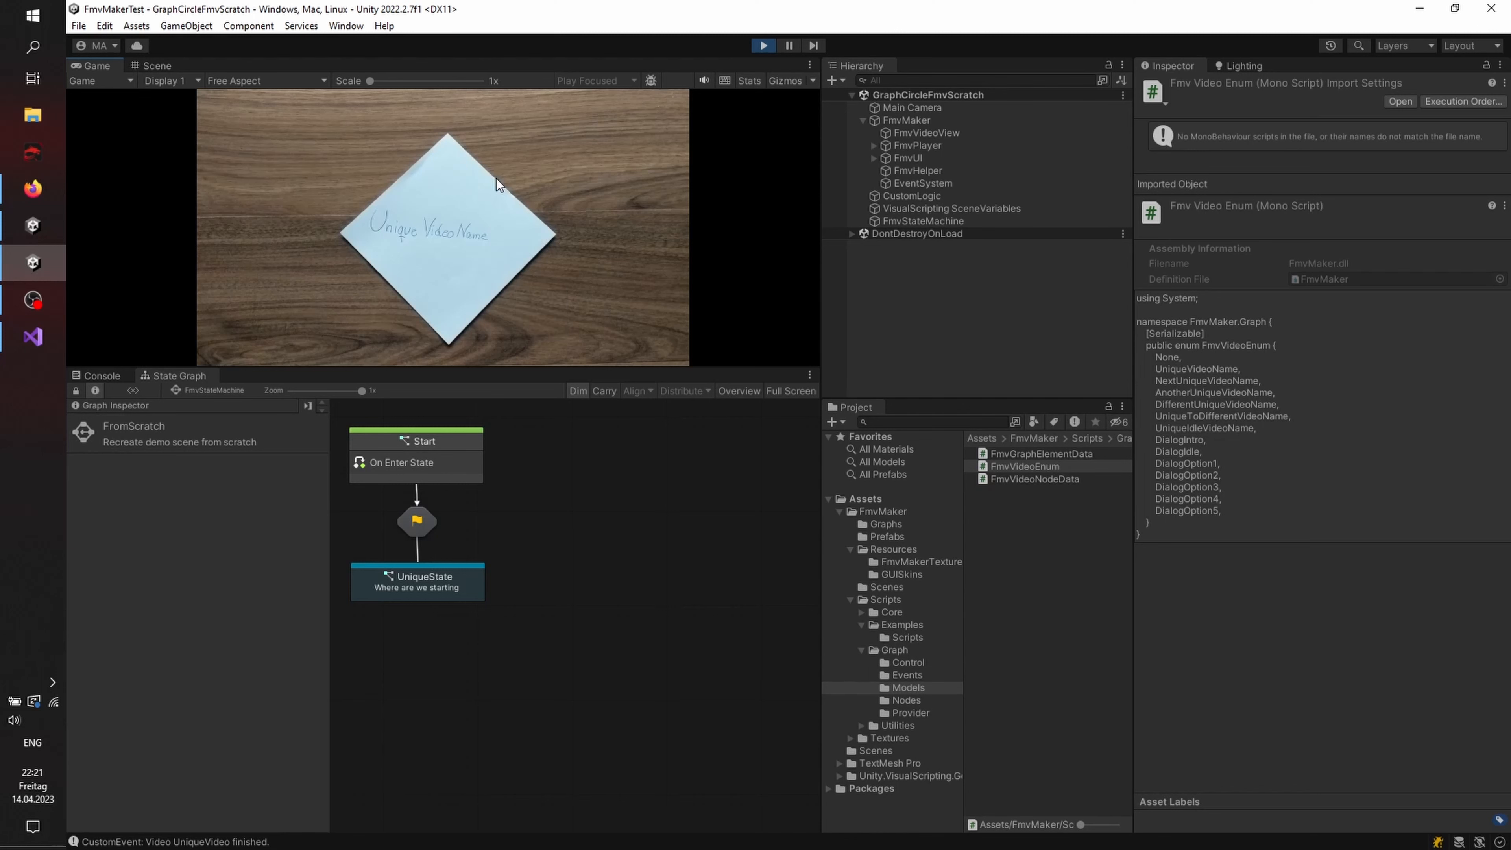
left_click(766, 45)
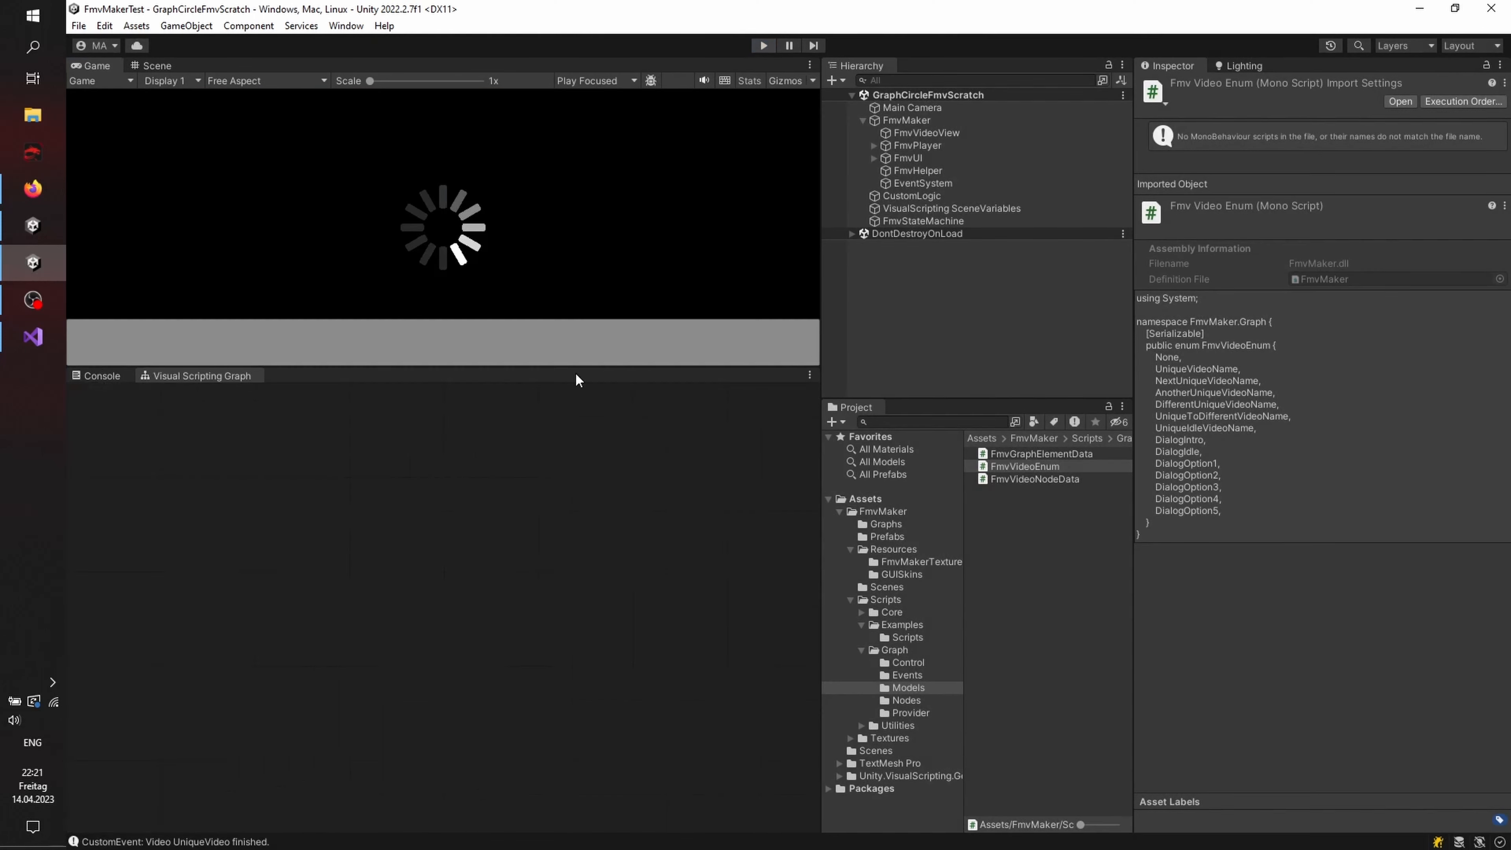
left_click_drag(563, 364, 576, 202)
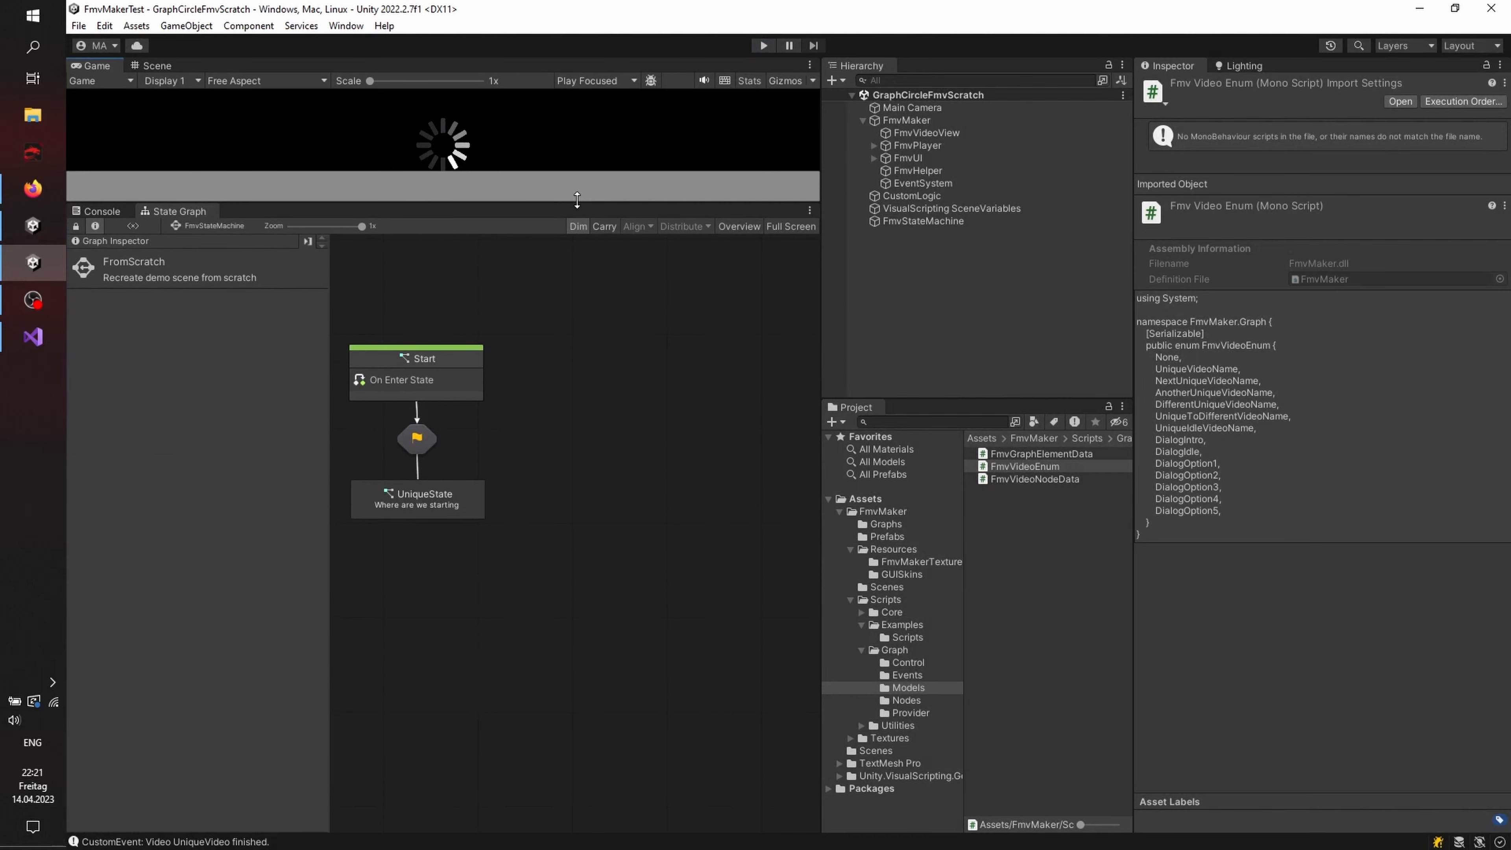
middle_click_drag(523, 379, 517, 292)
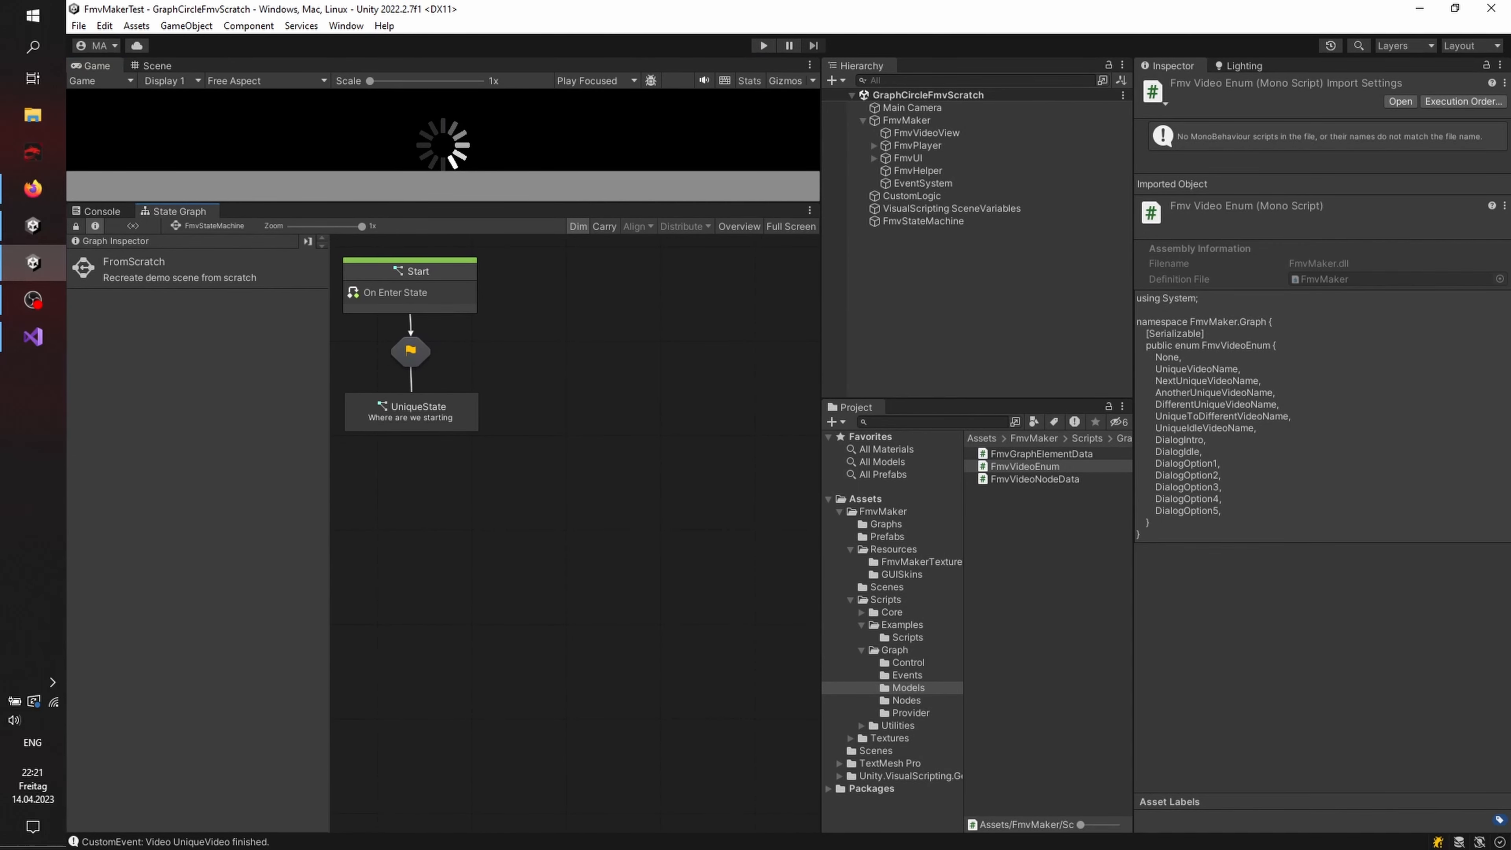
Step: Examine the UniqueState graph and the IntroVideoToOurFmvGame transition graph, and return to the FmvStateMachine state graph
key("alt+Tab")
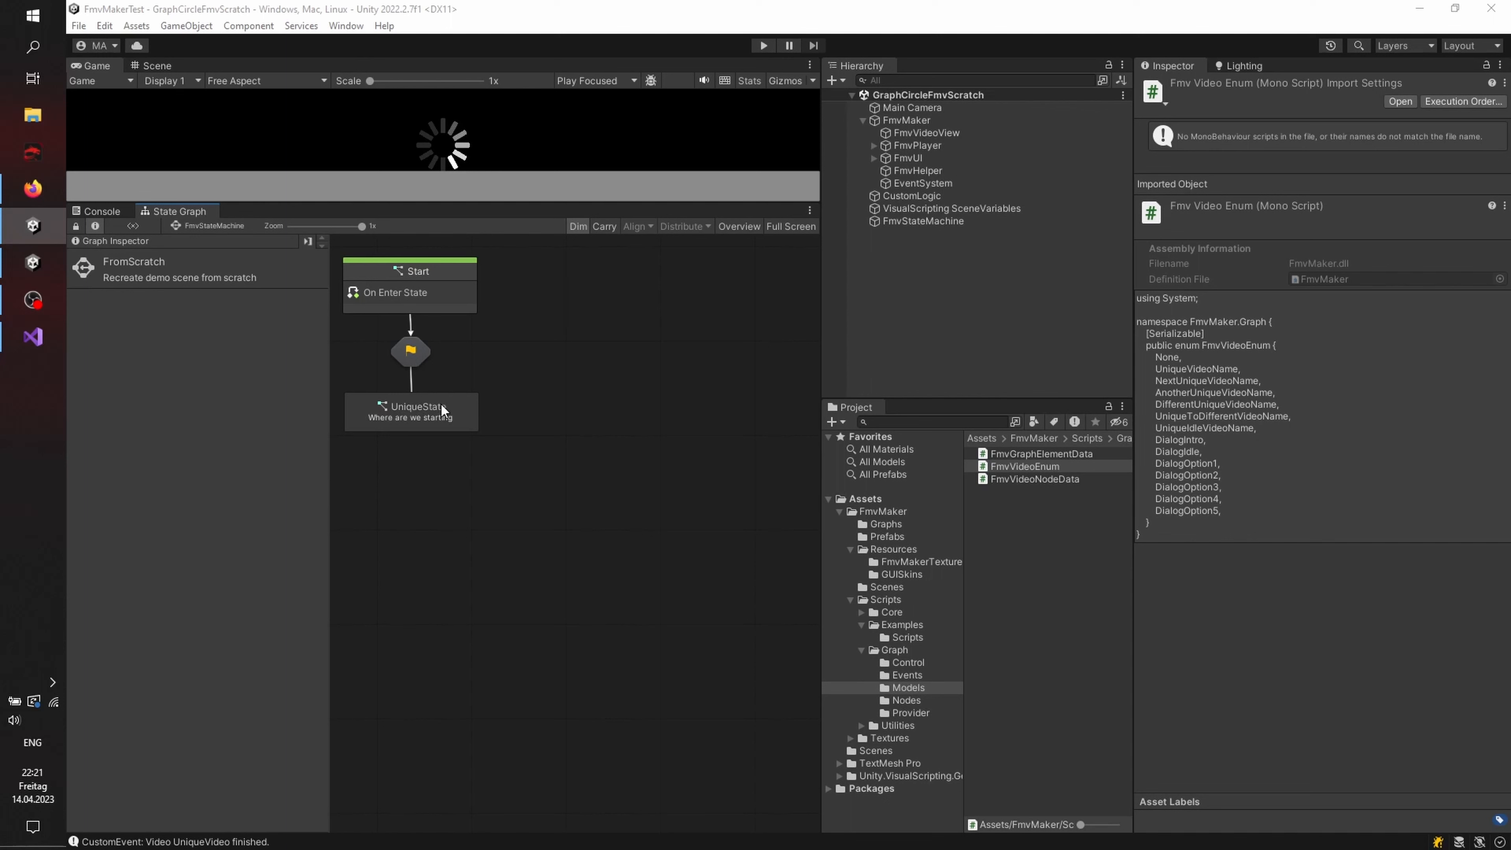
double_click(465, 404)
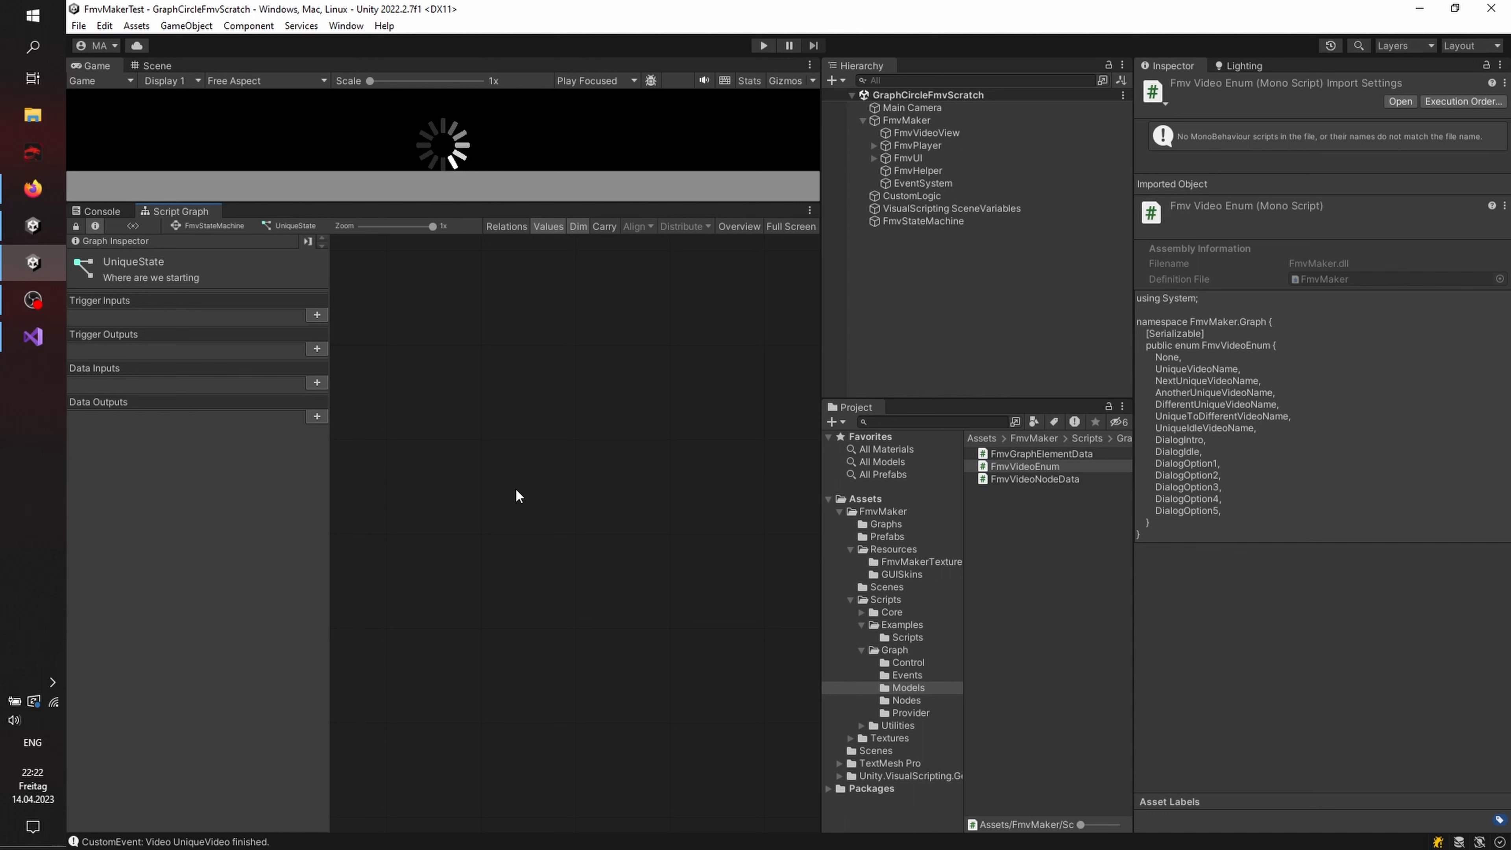
left_click(229, 227)
double_click(412, 352)
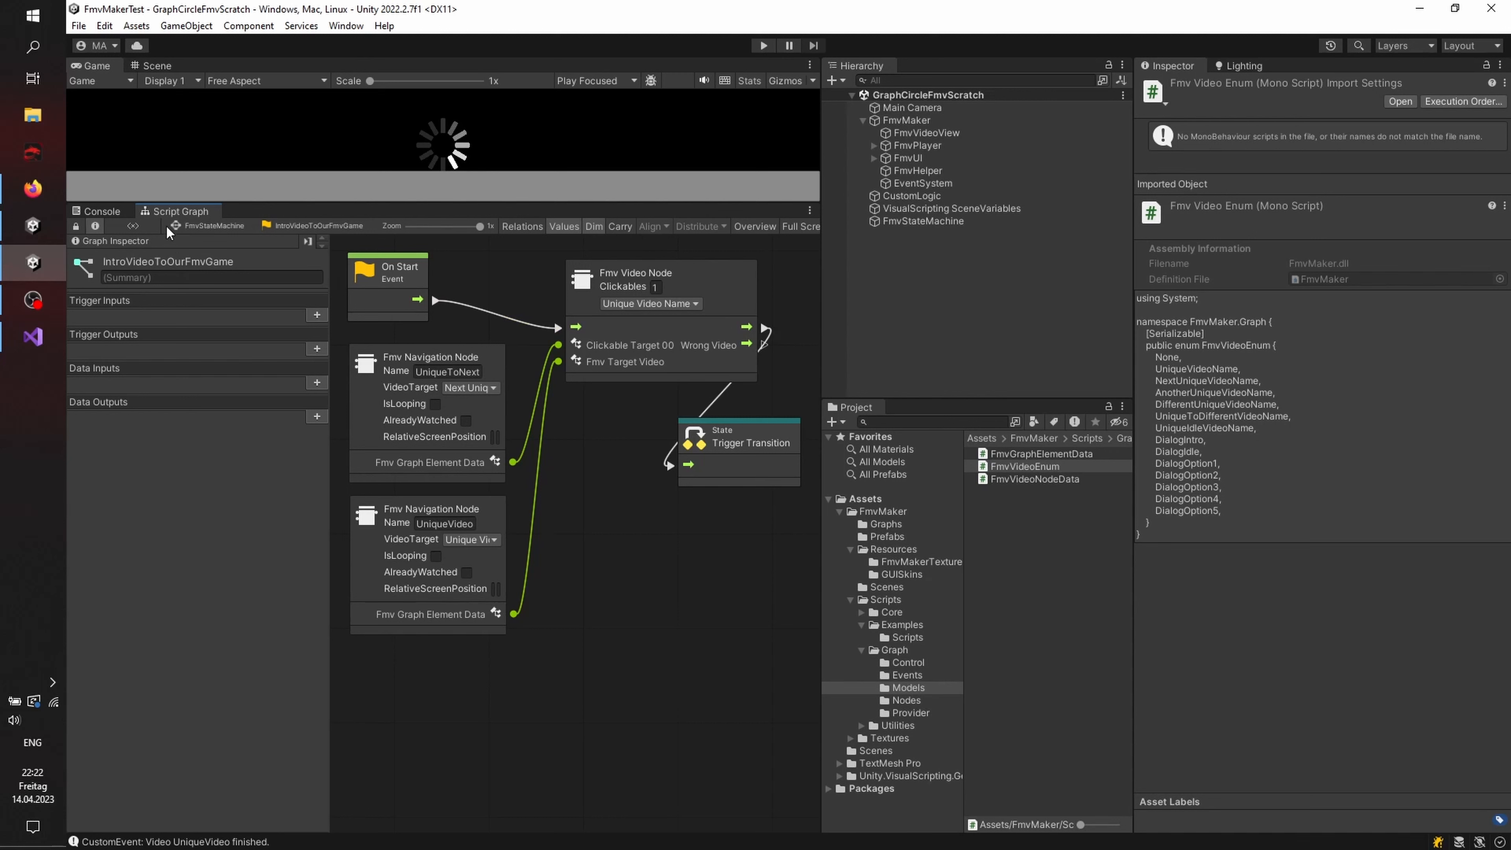
left_click(187, 225)
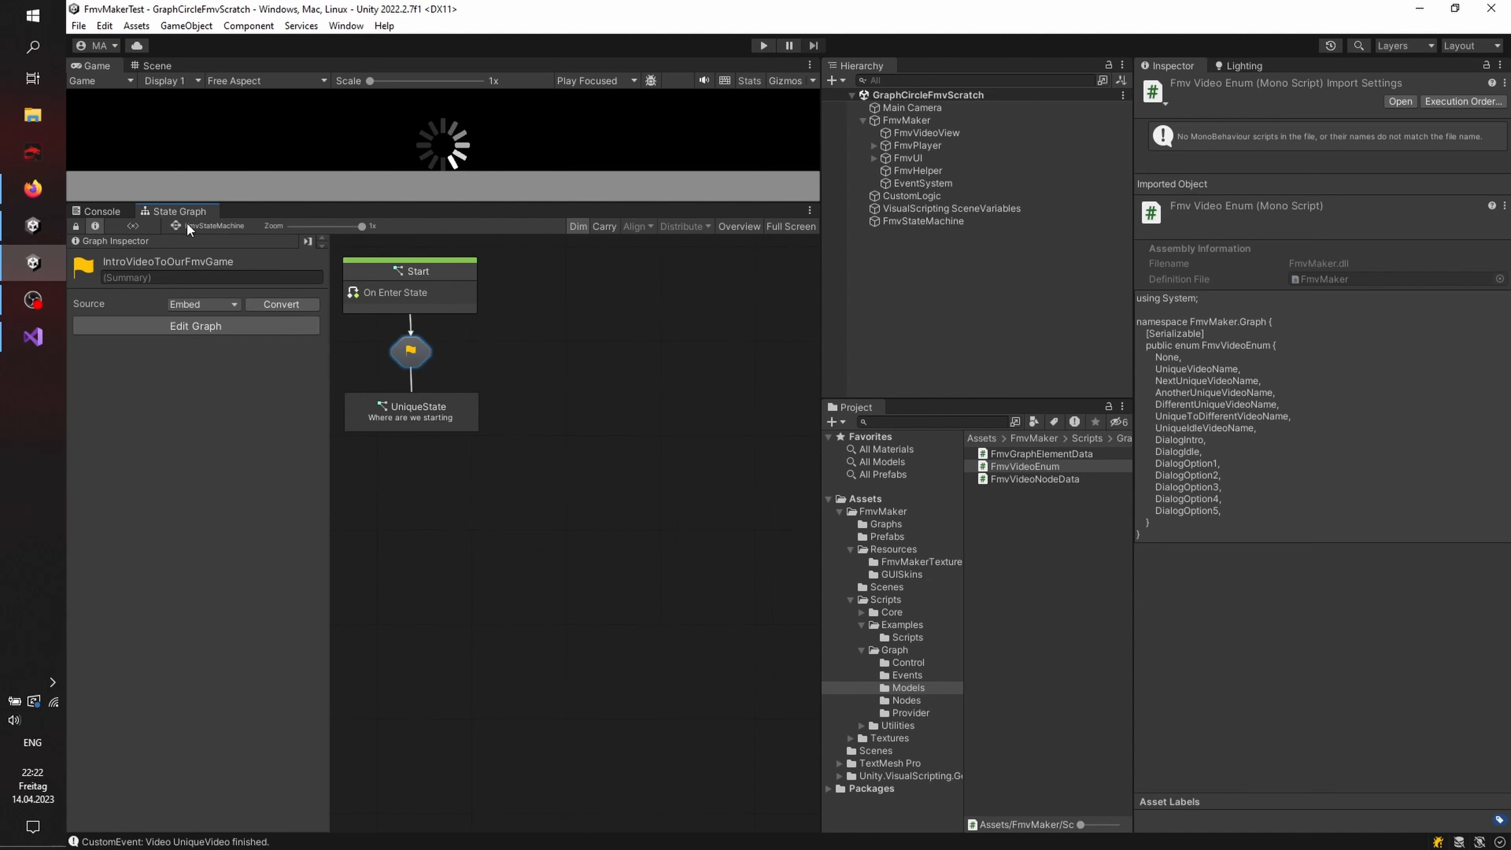
Step: Open the UniqueState graph and add an On Fmv Video Finished event node in its upper-left area
double_click(463, 404)
right_click(516, 359)
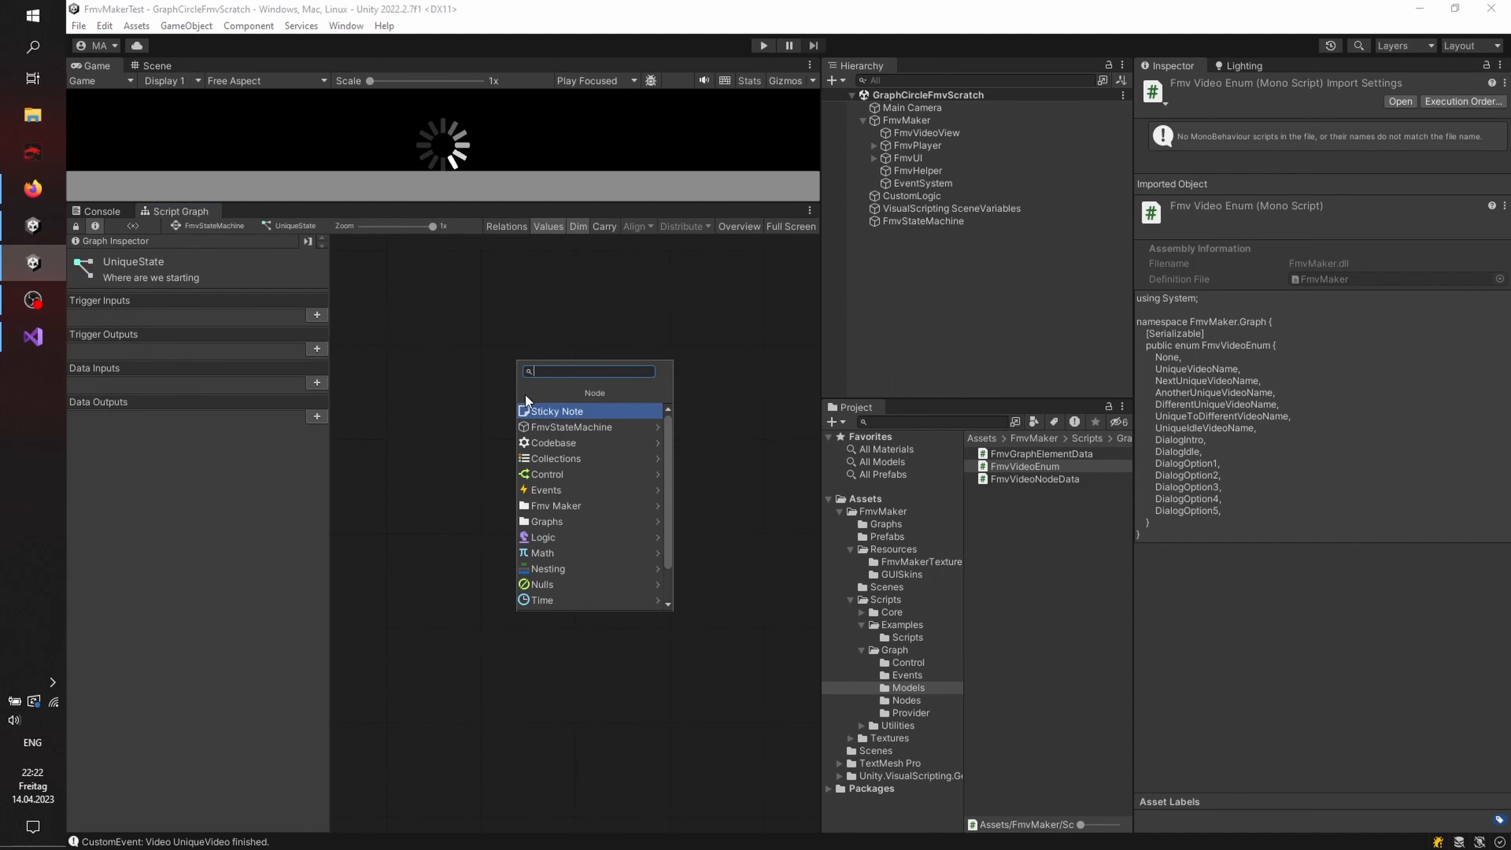
left_click(555, 489)
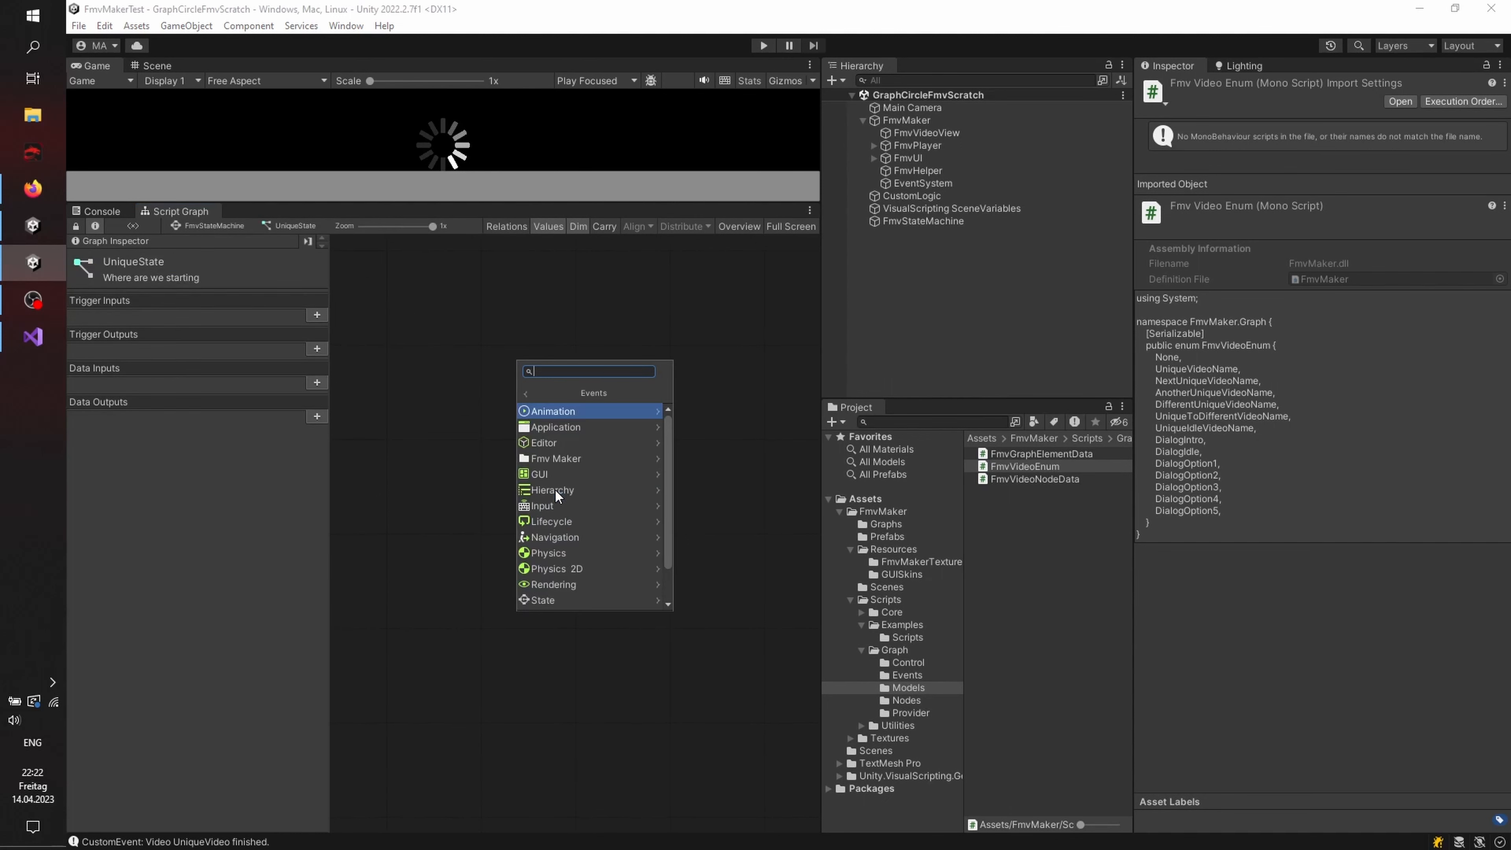
left_click(565, 458)
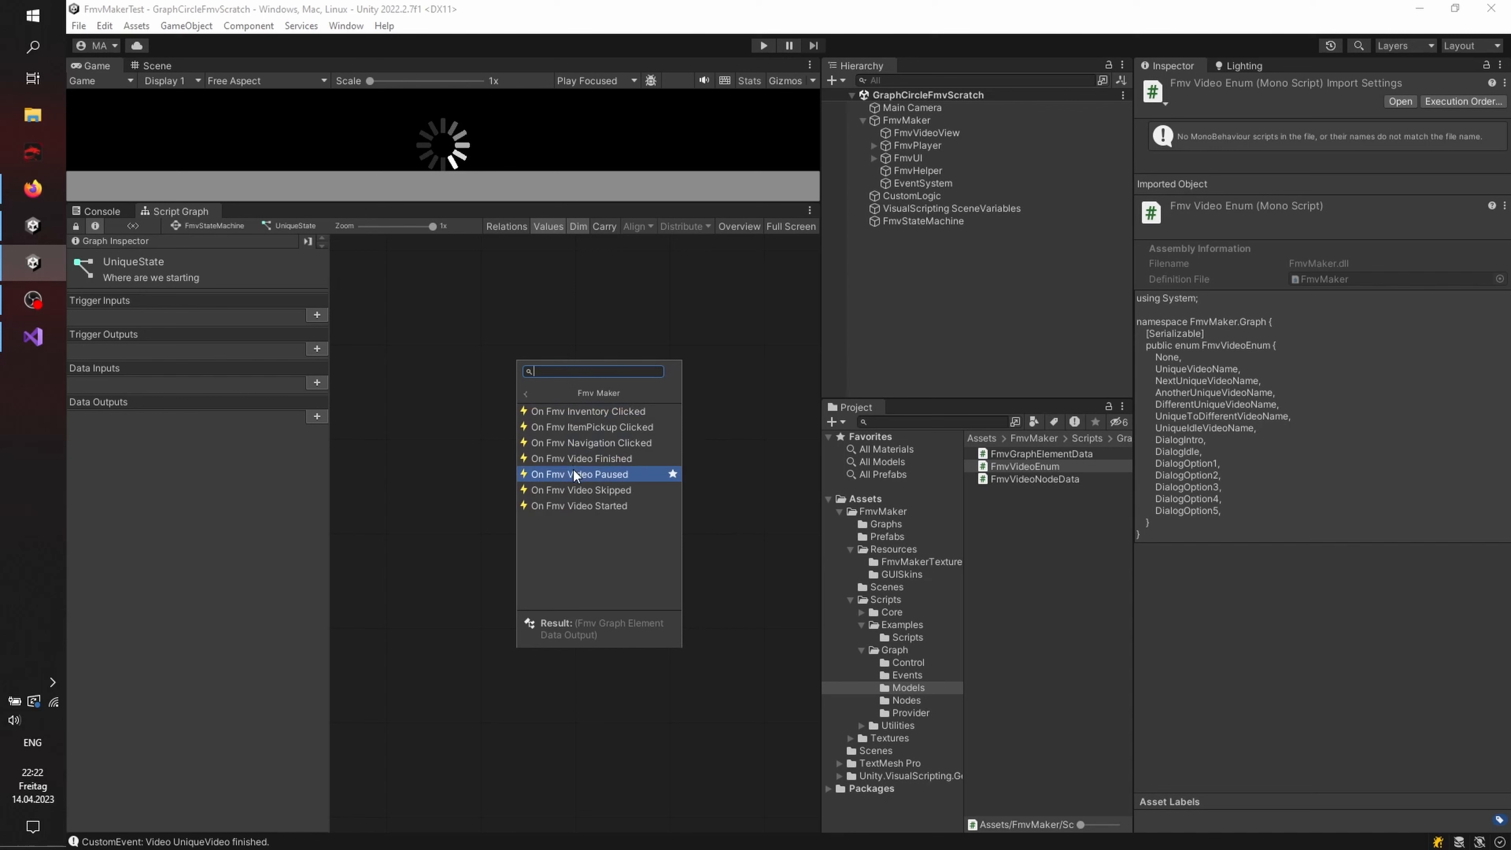
left_click(582, 458)
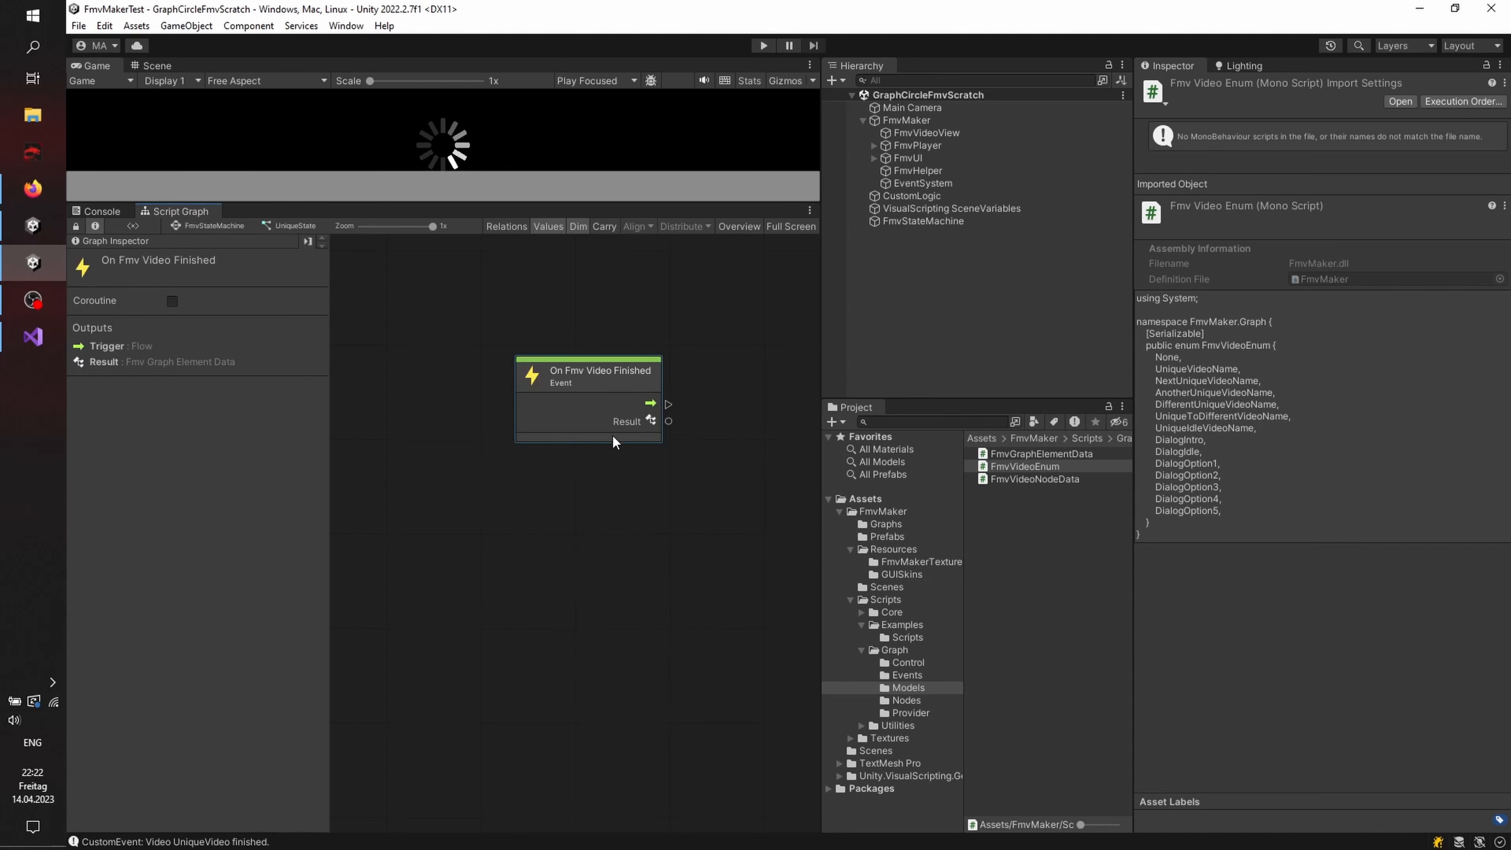
left_click_drag(569, 412, 393, 300)
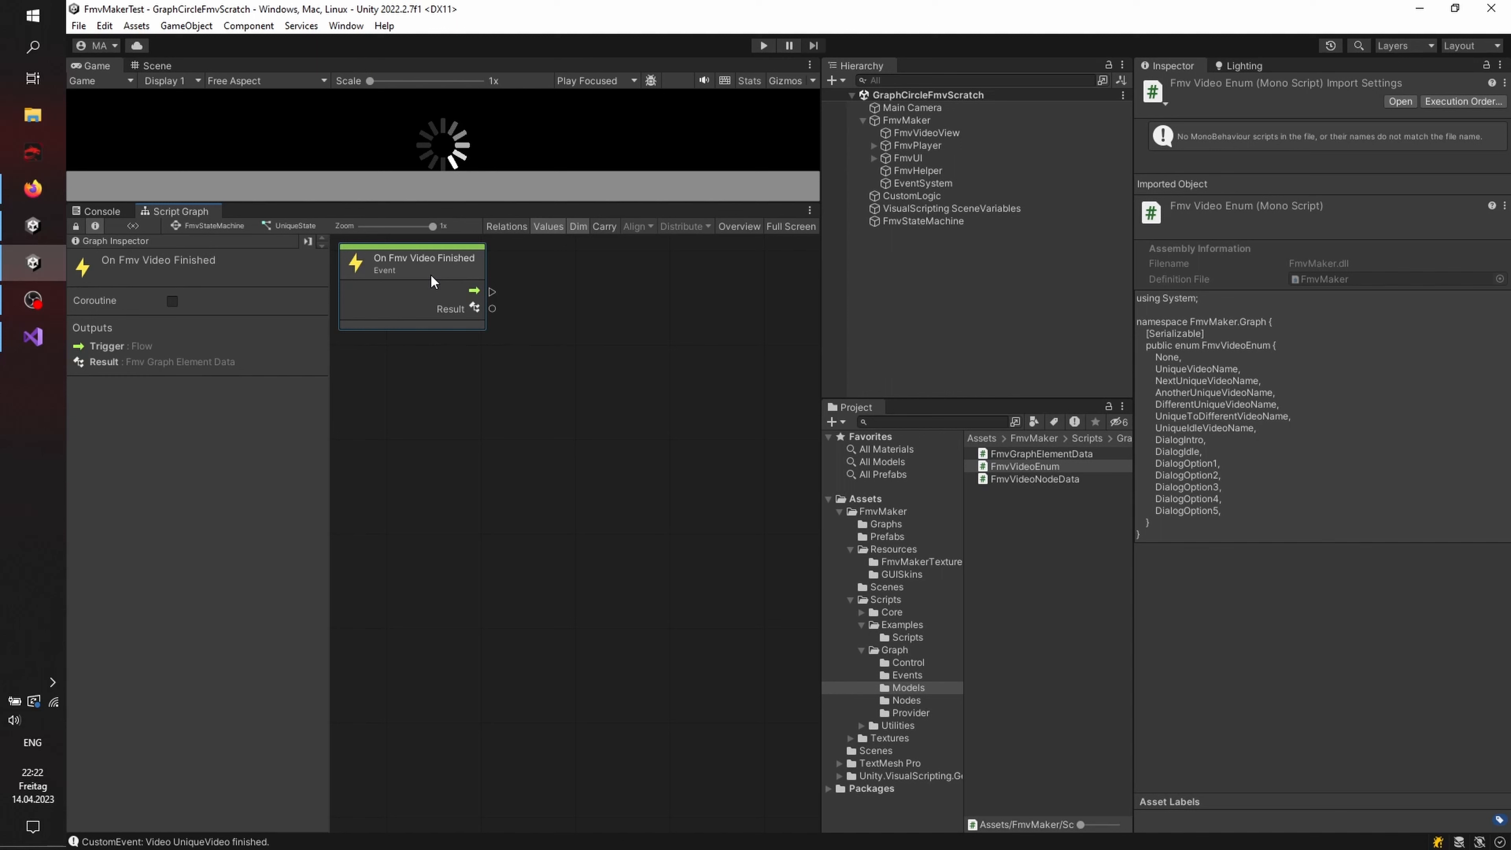
Step: Add a Switch On Fmv Video Enum node below the On Fmv Video Finished event
right_click(539, 362)
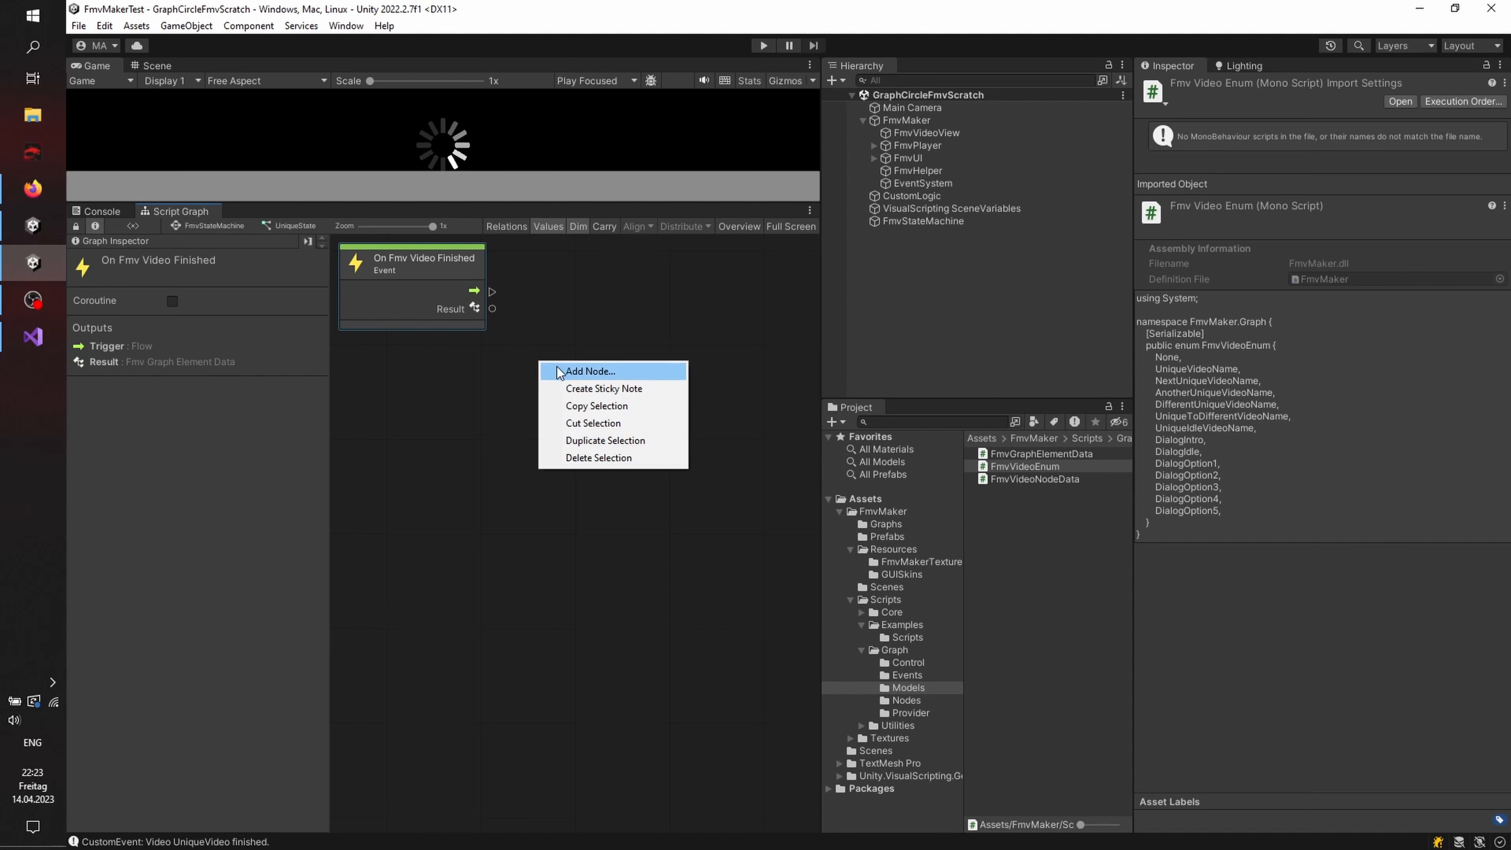
left_click(556, 369)
left_click(603, 476)
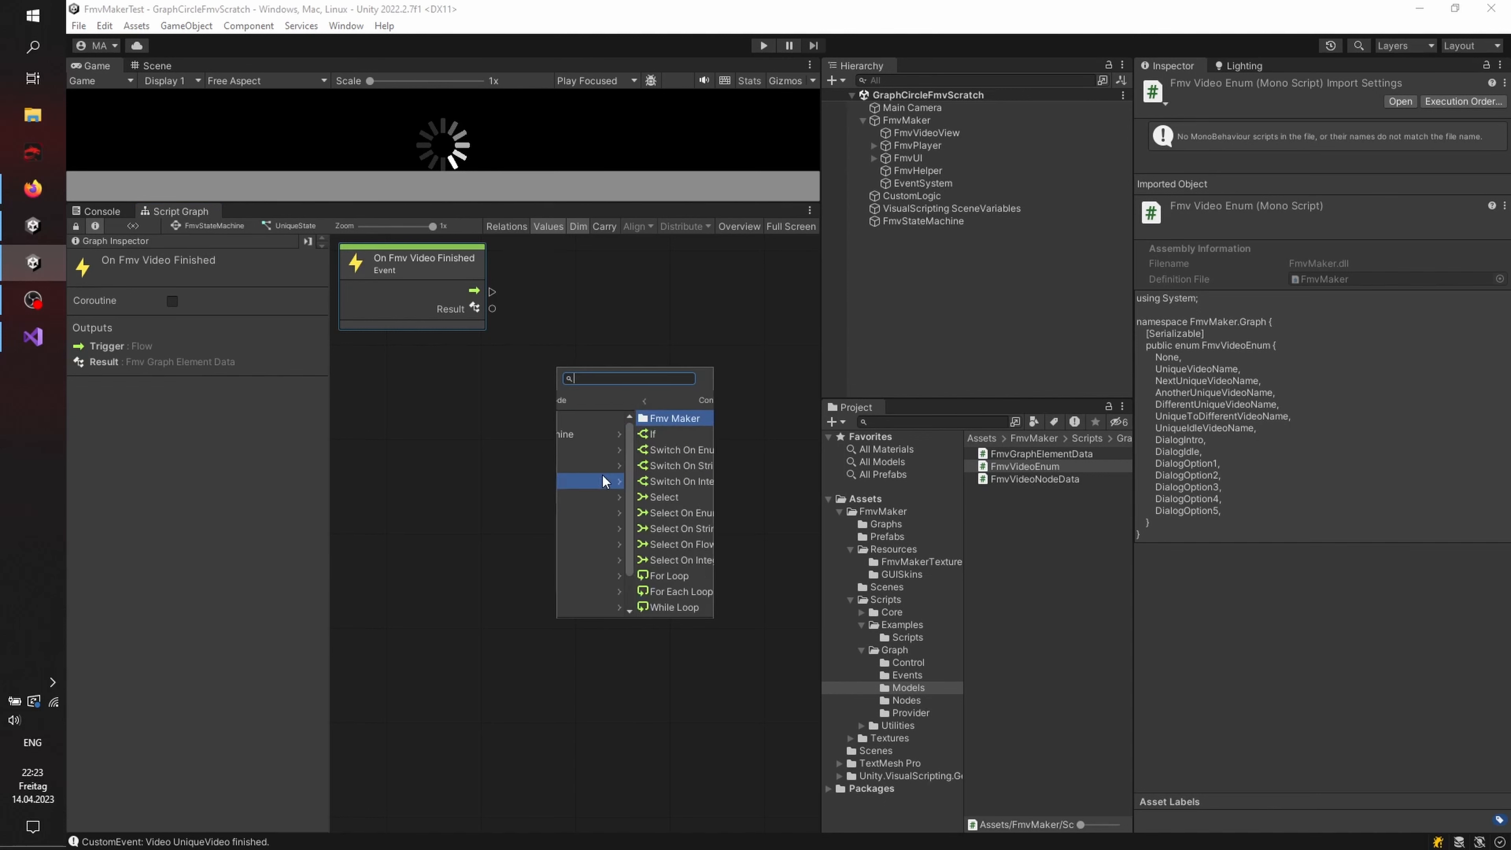
left_click(613, 433)
left_click(615, 429)
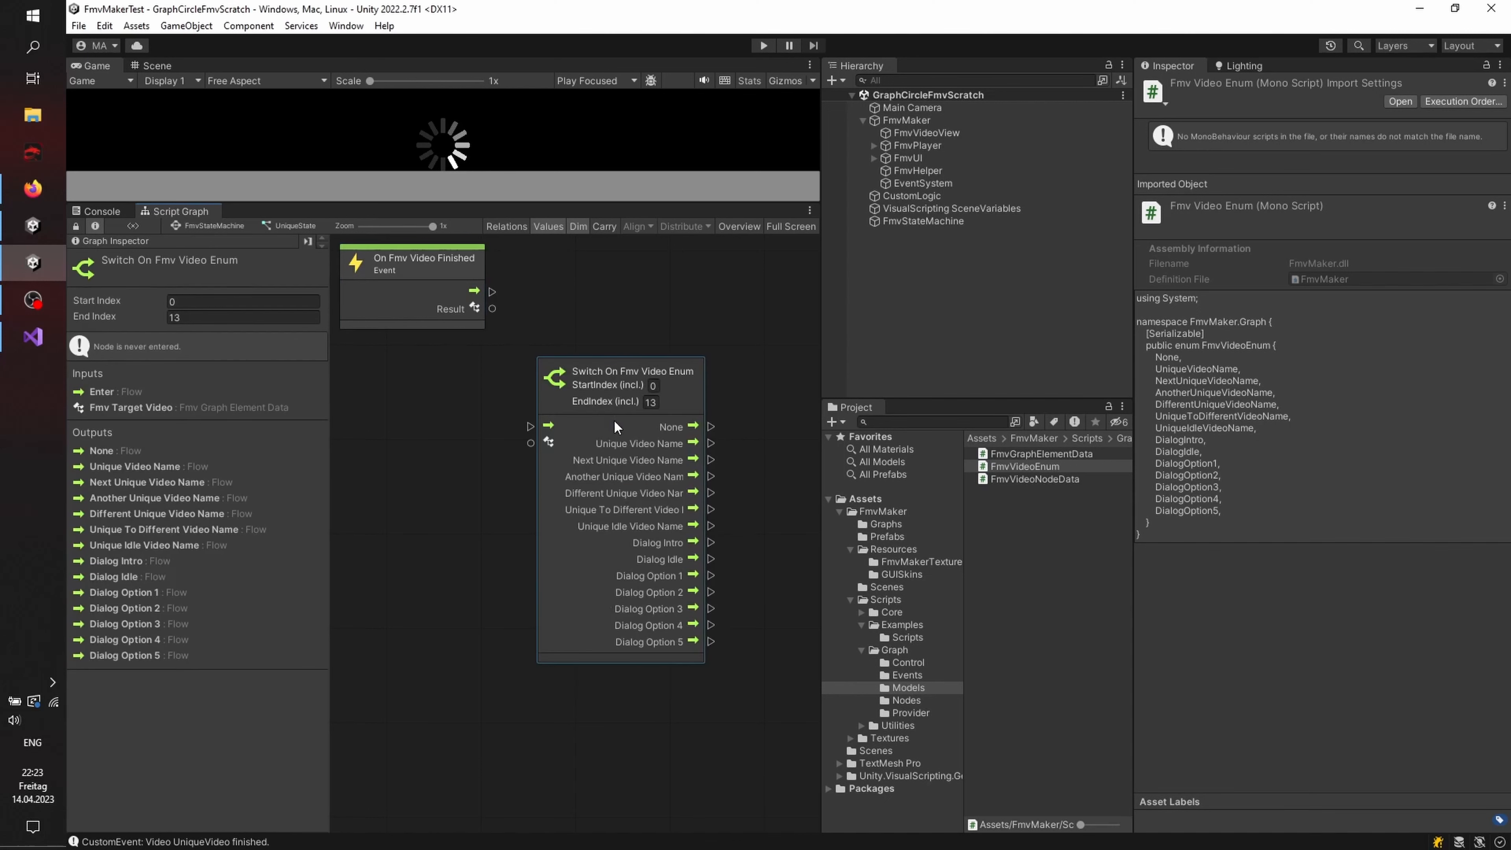
left_click_drag(556, 564, 455, 578)
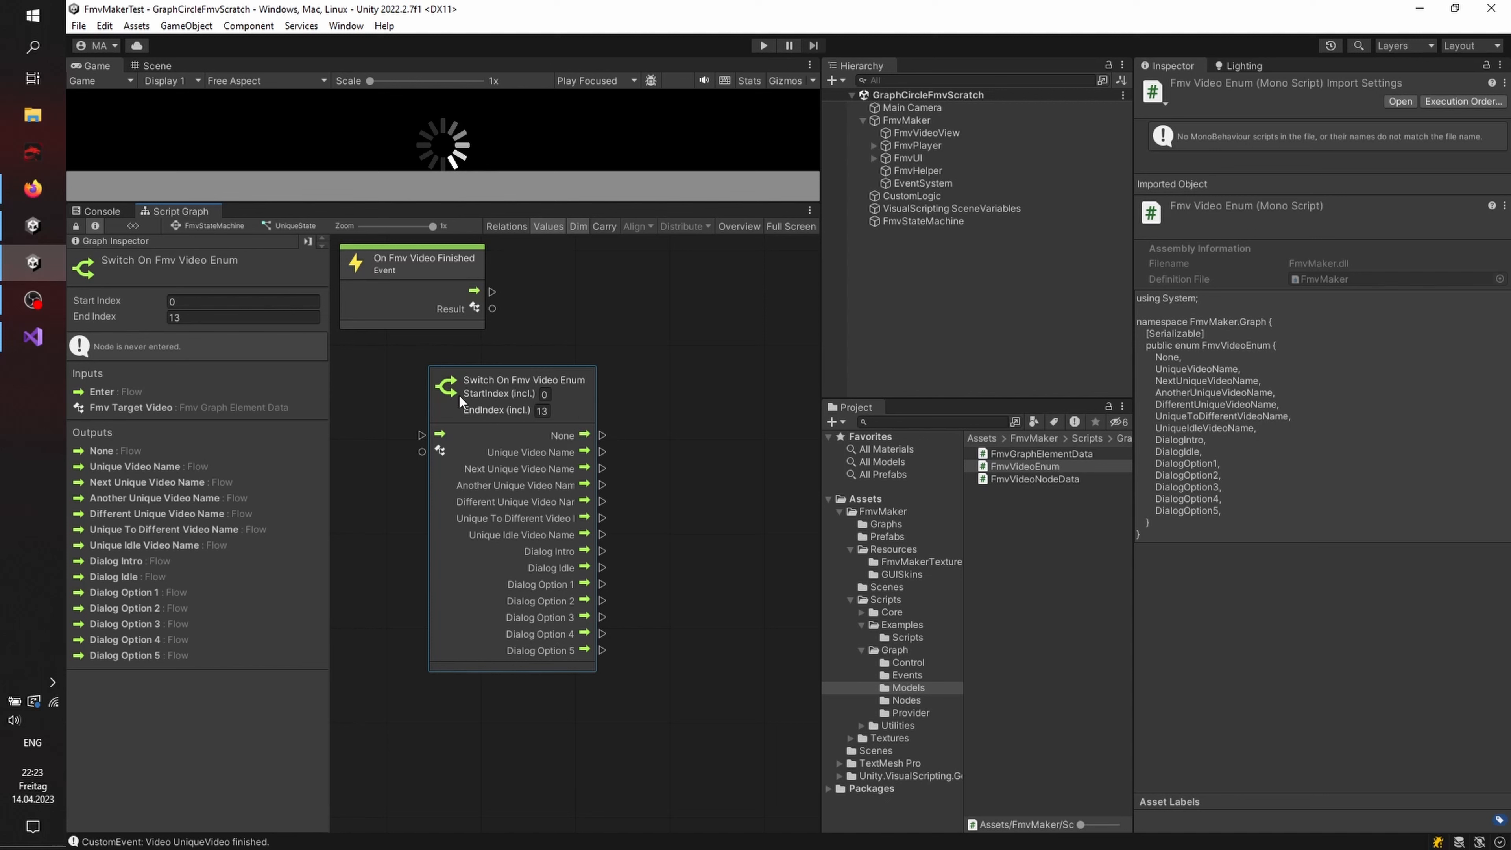
Step: Set the switch node's EndIndex to 6 and connect the event's trigger and Result to its enter and Fmv Target Video inputs
left_click(545, 394)
left_click(548, 411)
type("6")
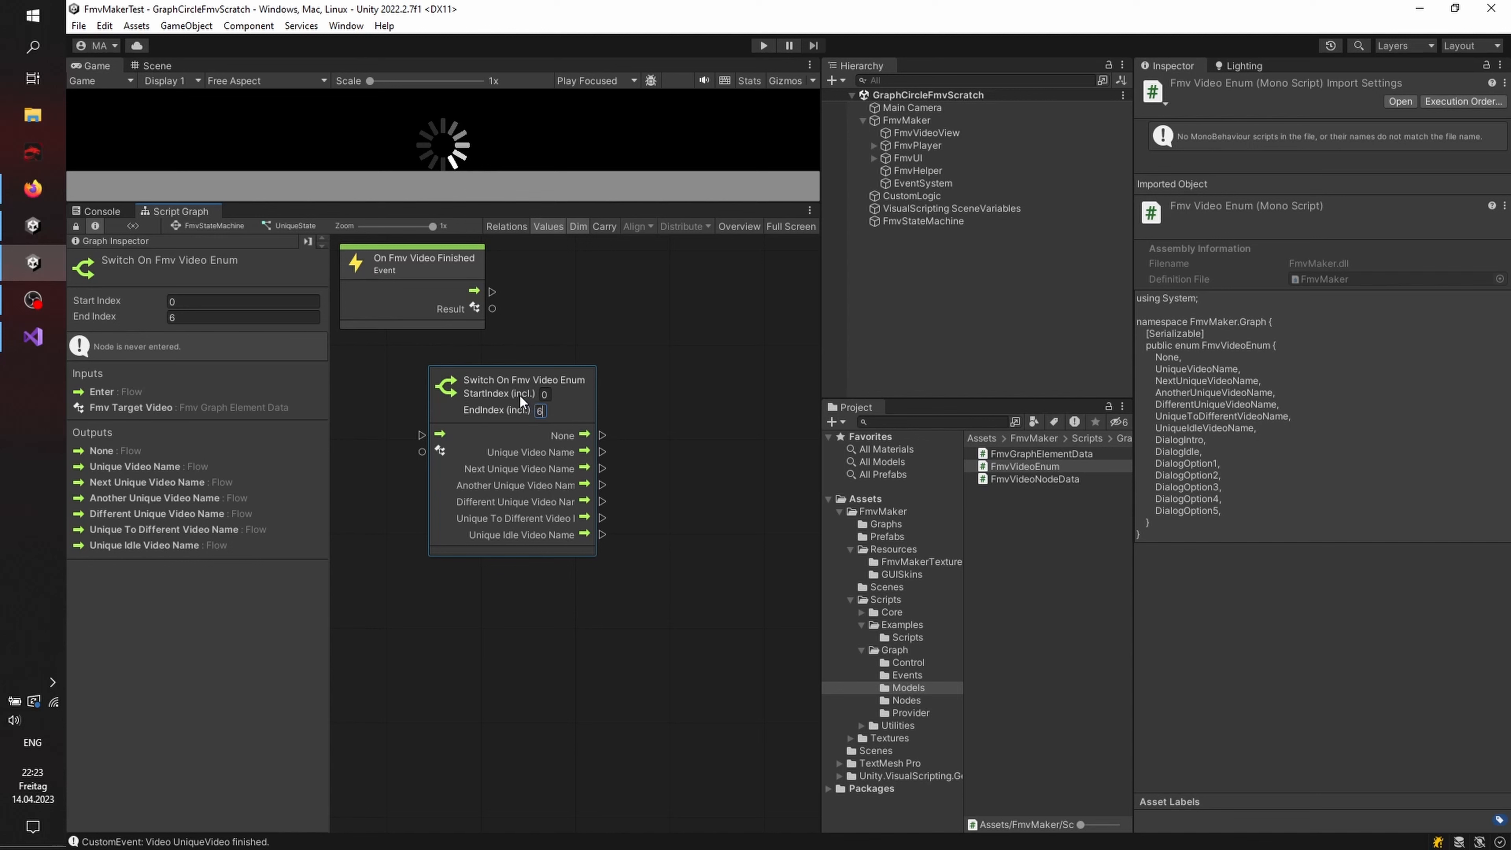
left_click_drag(443, 407, 428, 383)
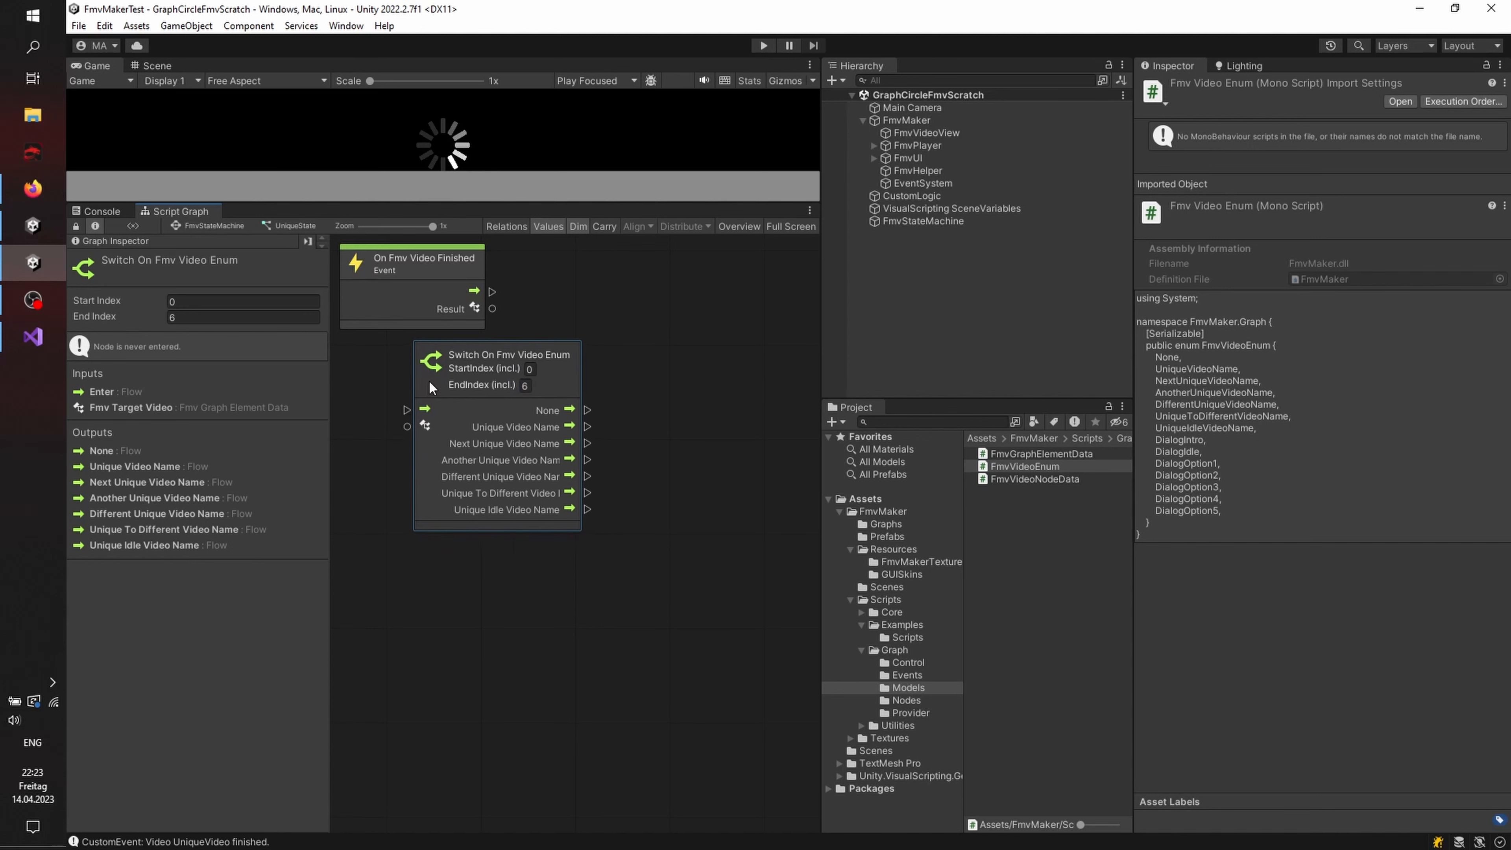
left_click_drag(489, 284, 404, 409)
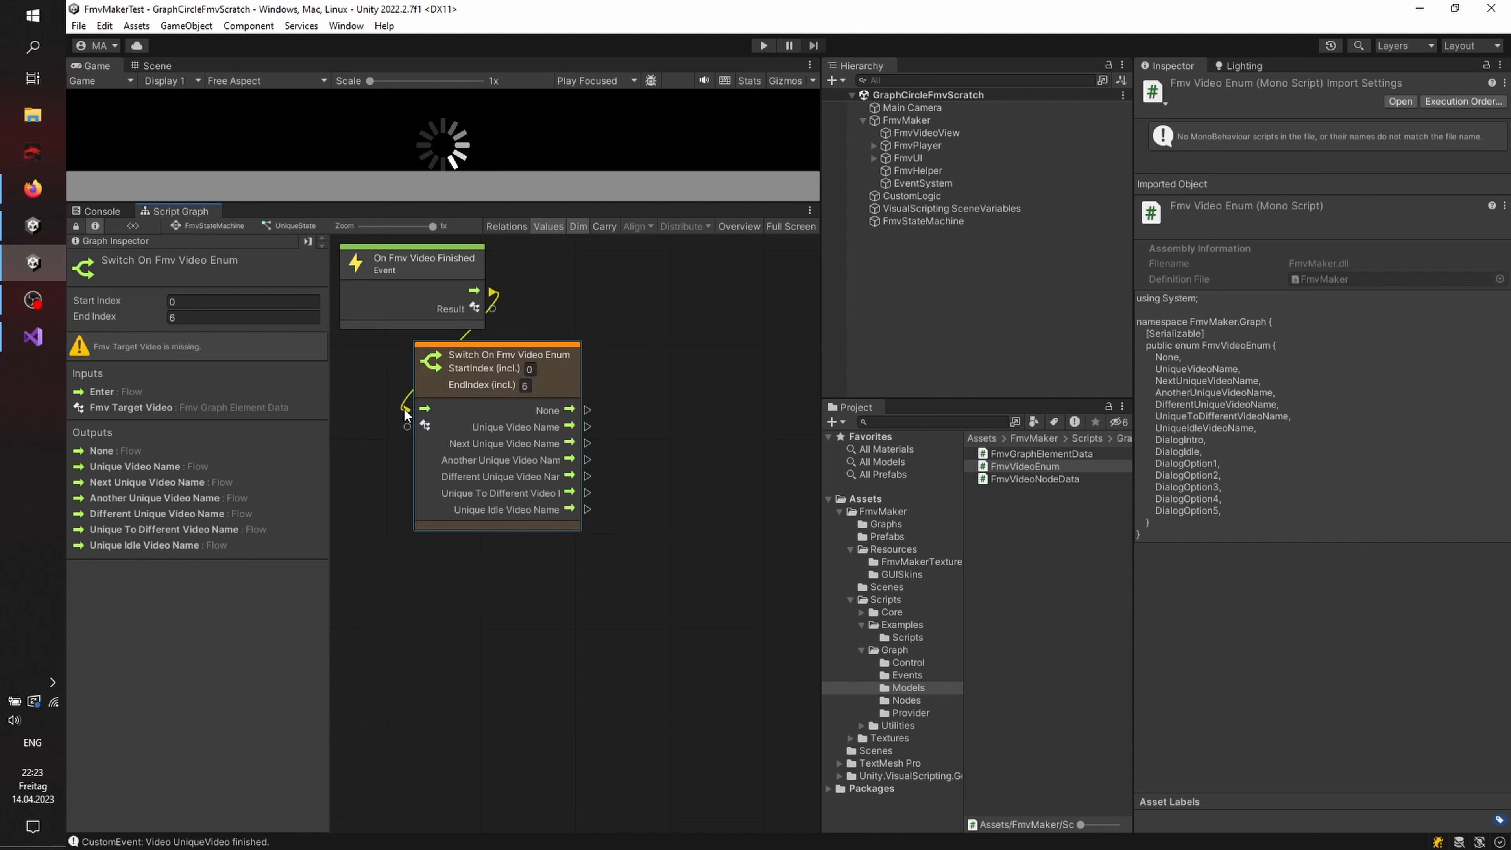
left_click_drag(497, 311, 407, 426)
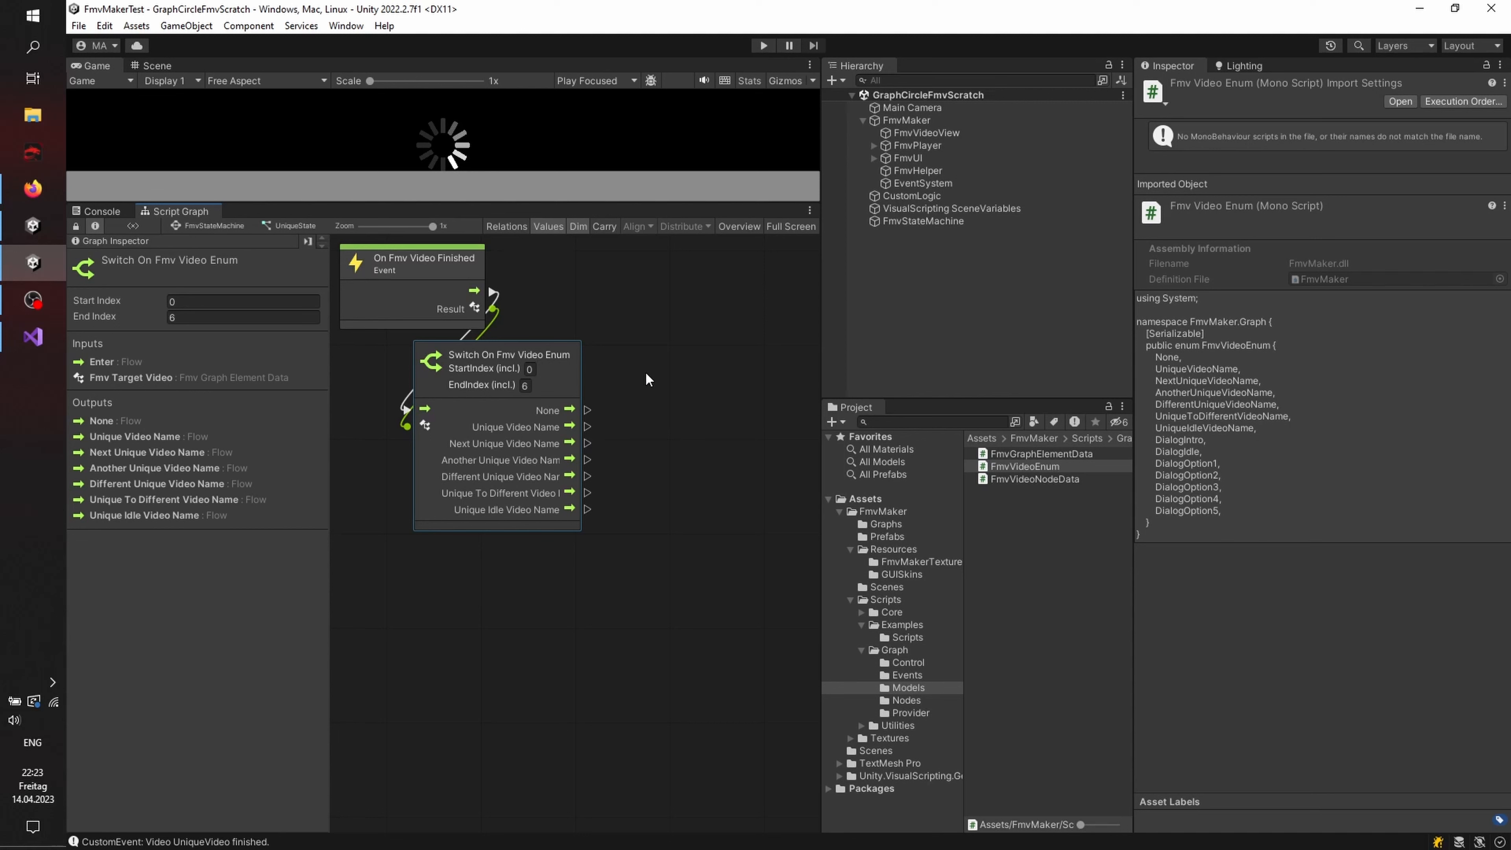
Step: Add an Fmv Exit State node beside the event and connect the switch's Unique Video Name output to its input trigger
right_click(626, 301)
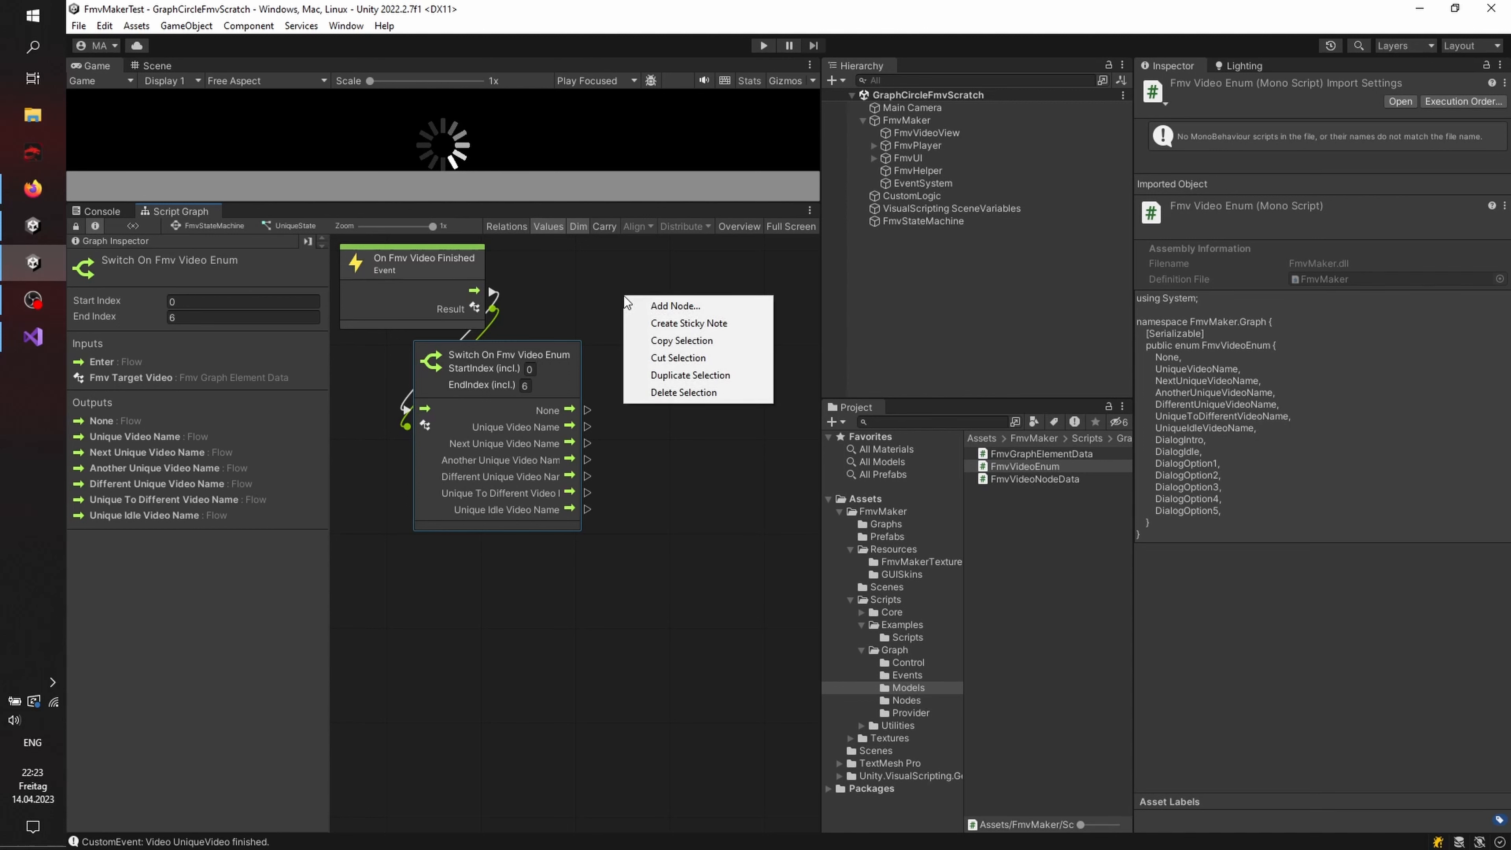
left_click(672, 305)
left_click(704, 454)
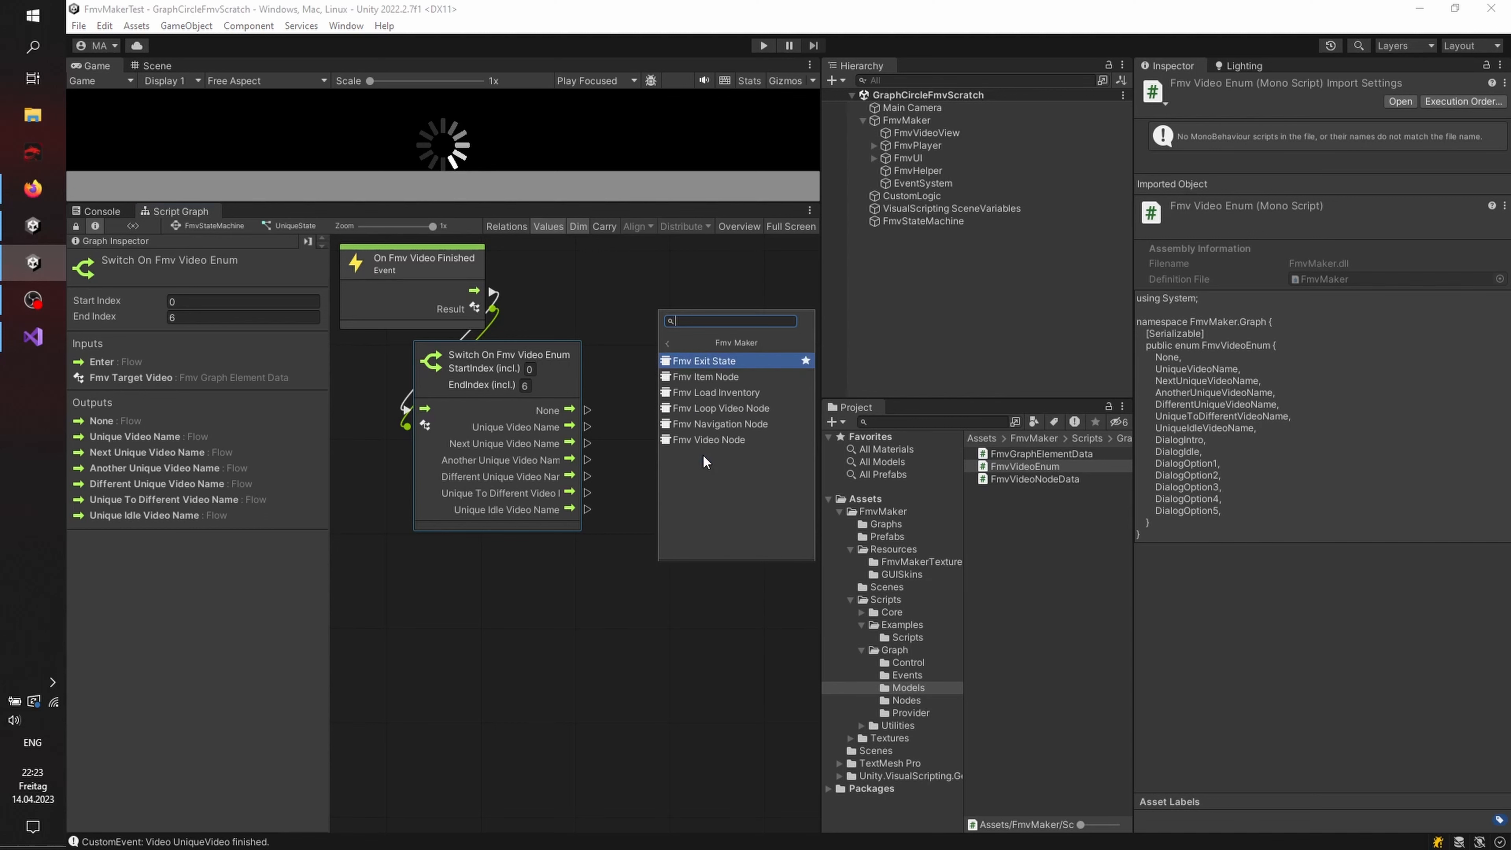
left_click(721, 361)
left_click_drag(675, 345, 636, 304)
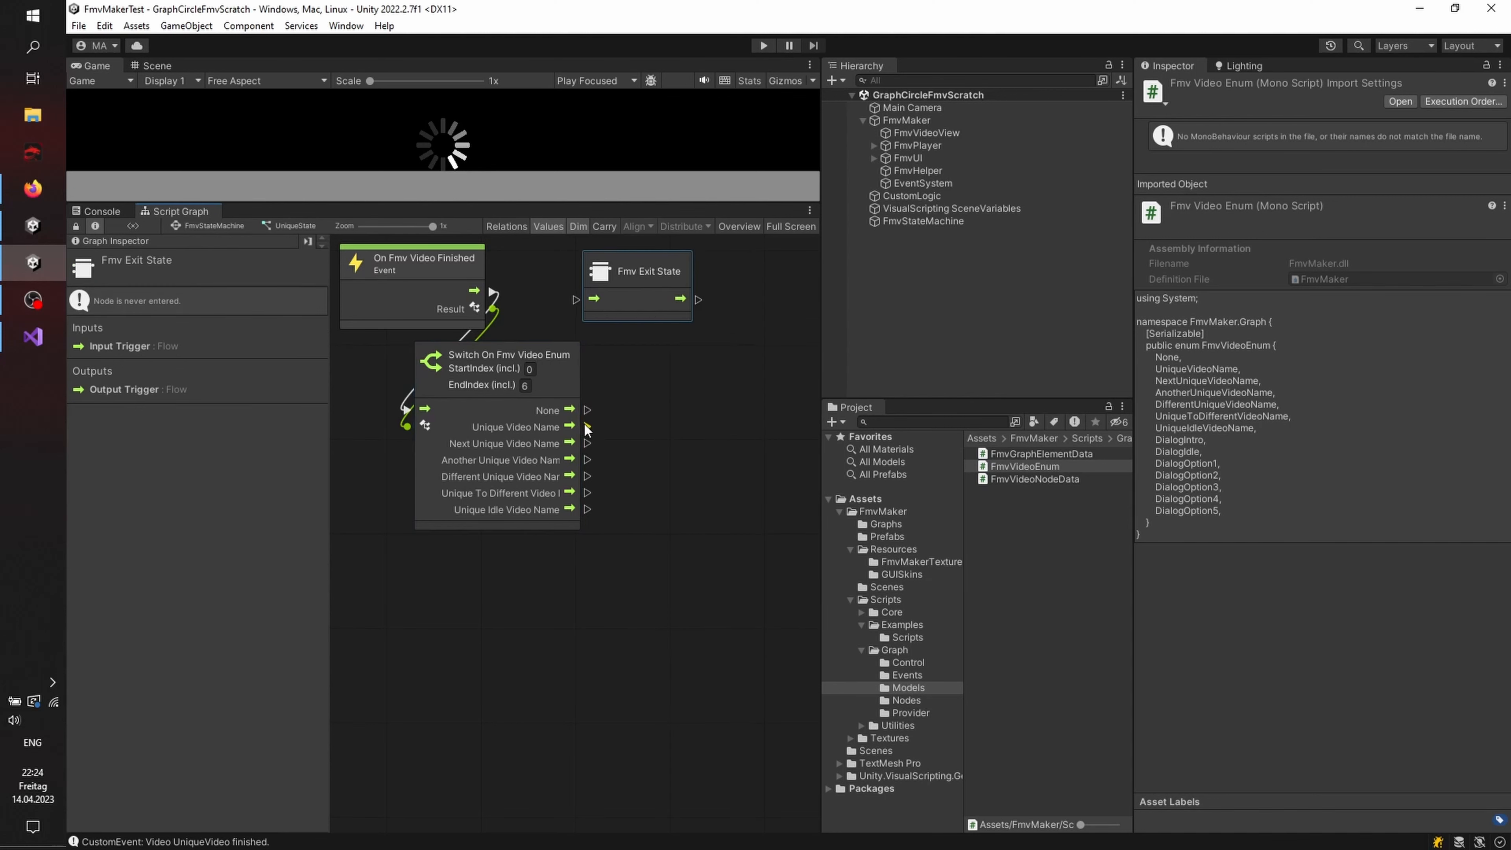
left_click_drag(587, 427, 575, 300)
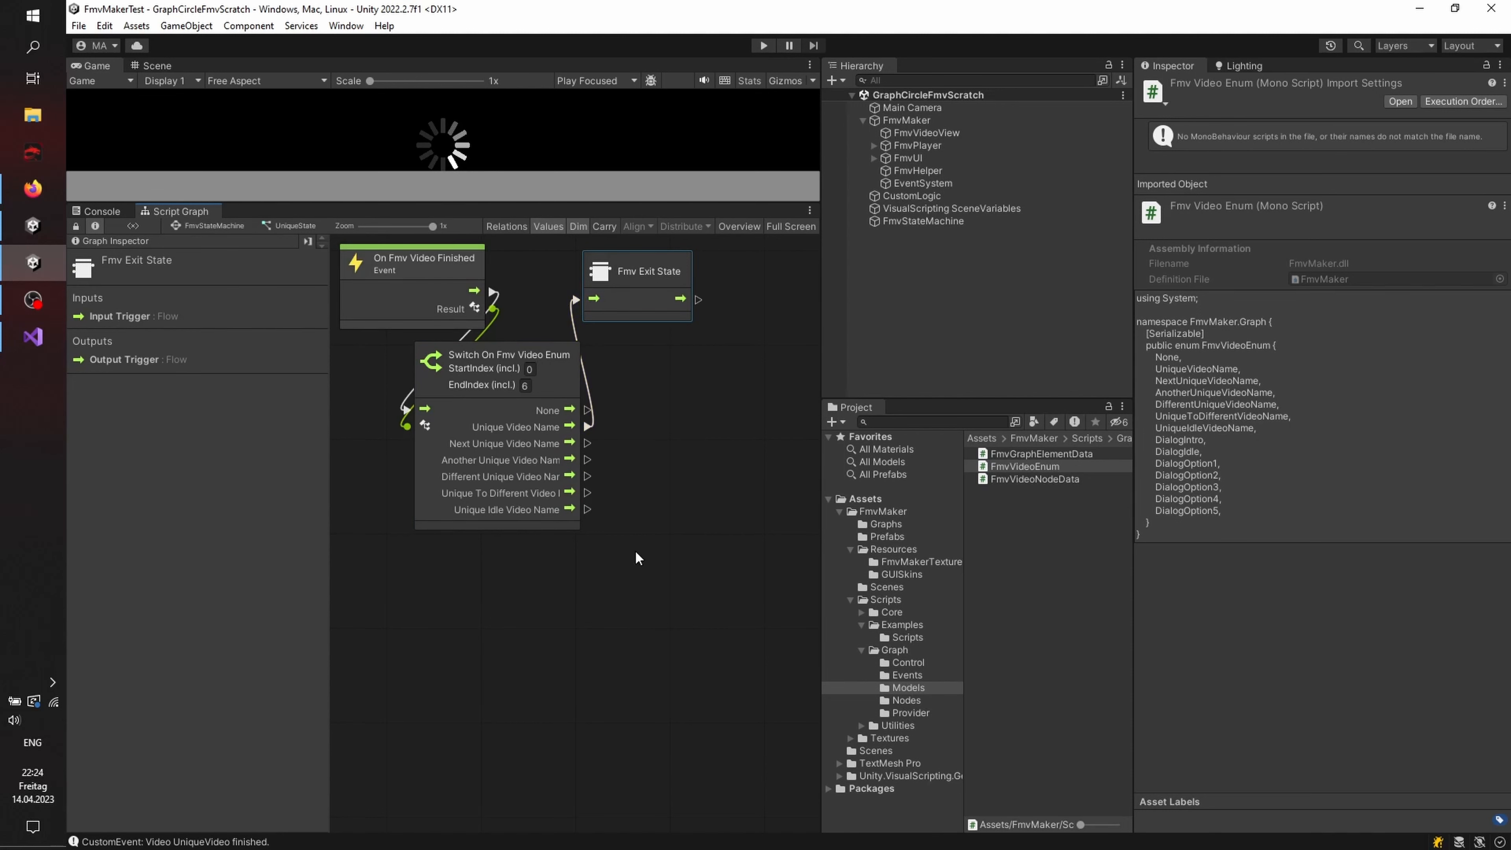
Step: Add an Fmv Loop Video Node to the UniqueState graph, below the Fmv Exit State node
right_click(685, 431)
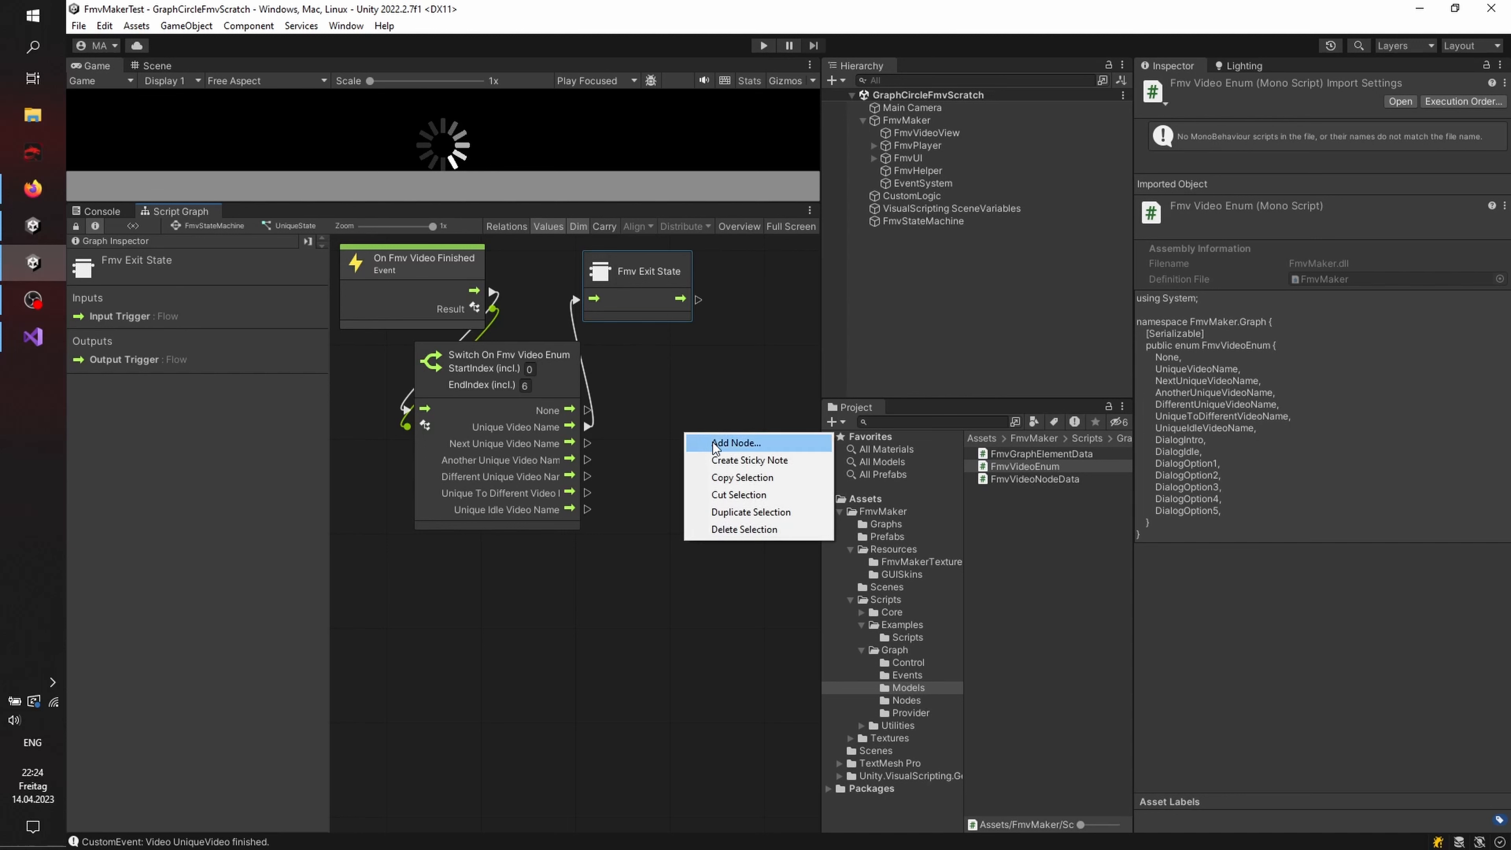
left_click(696, 444)
left_click(751, 588)
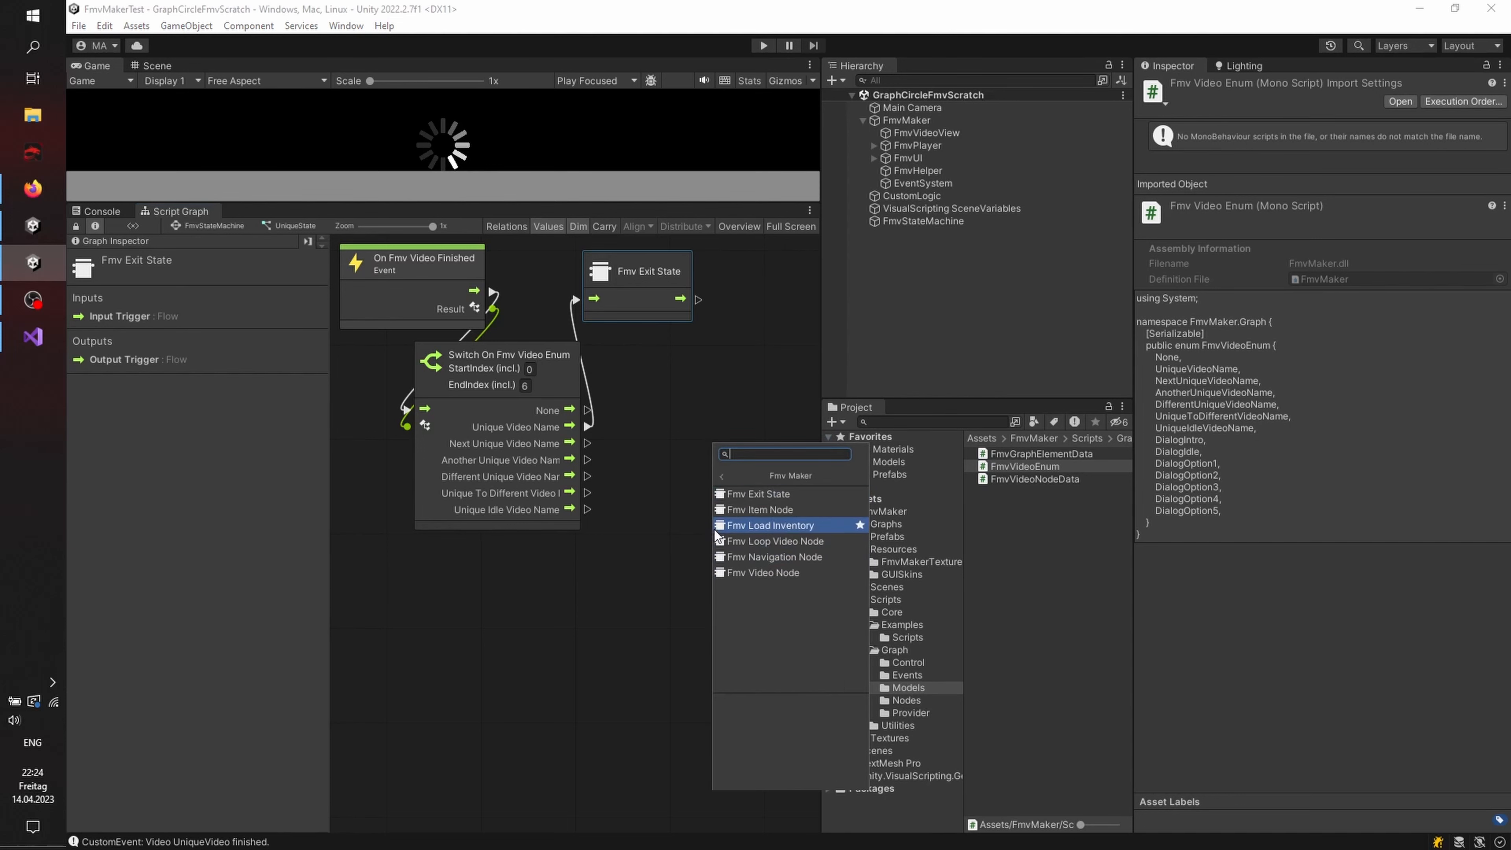
left_click(757, 542)
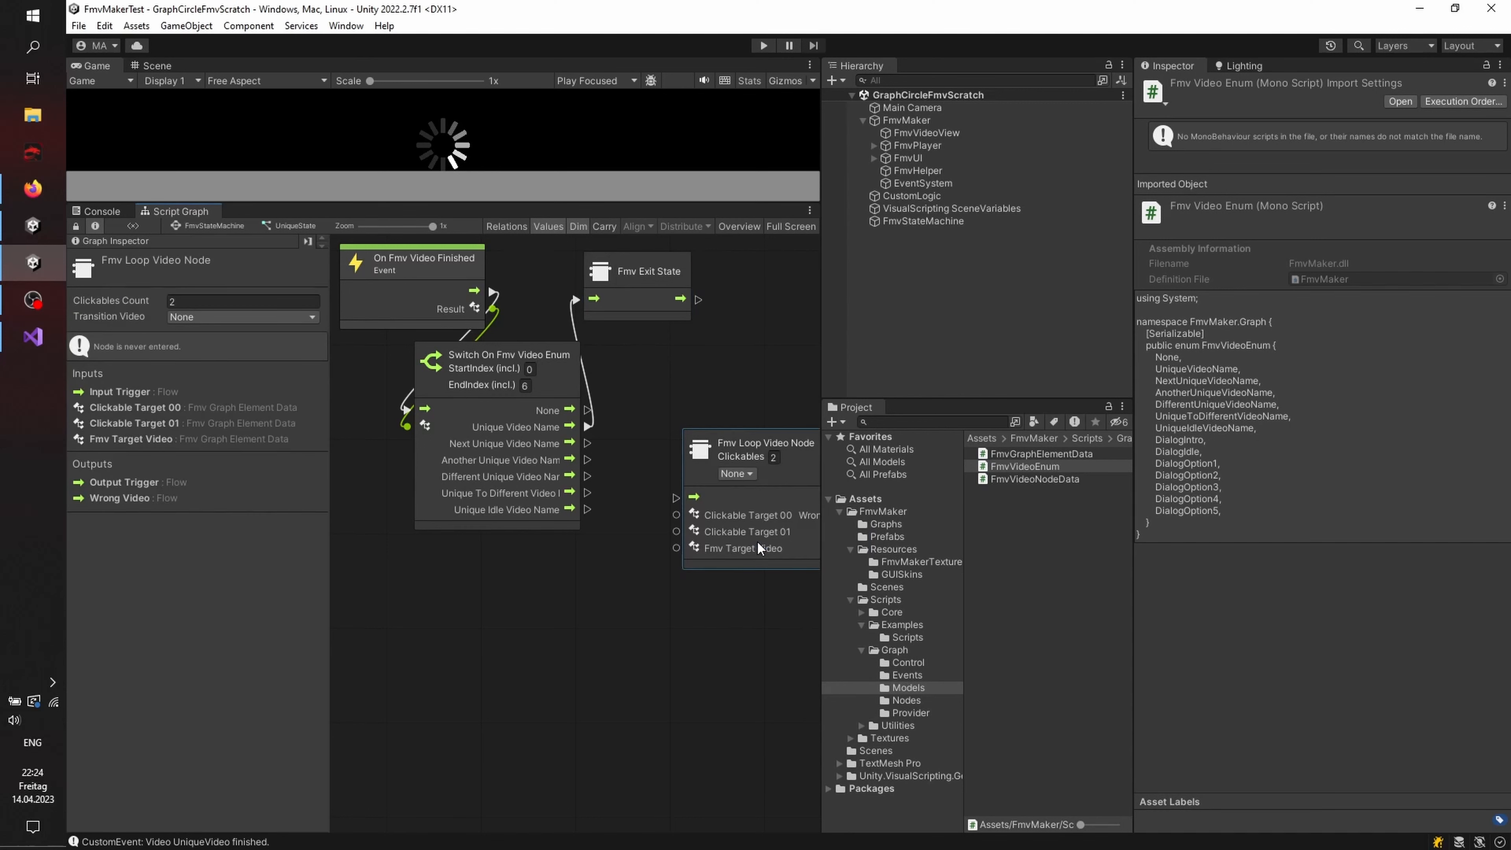
left_click_drag(779, 489, 708, 539)
Step: Widen the graph area by narrowing the neighbouring panels, and align the Fmv Loop Video Node beside the switch node
left_click_drag(822, 359, 934, 360)
left_click_drag(1133, 353, 1306, 360)
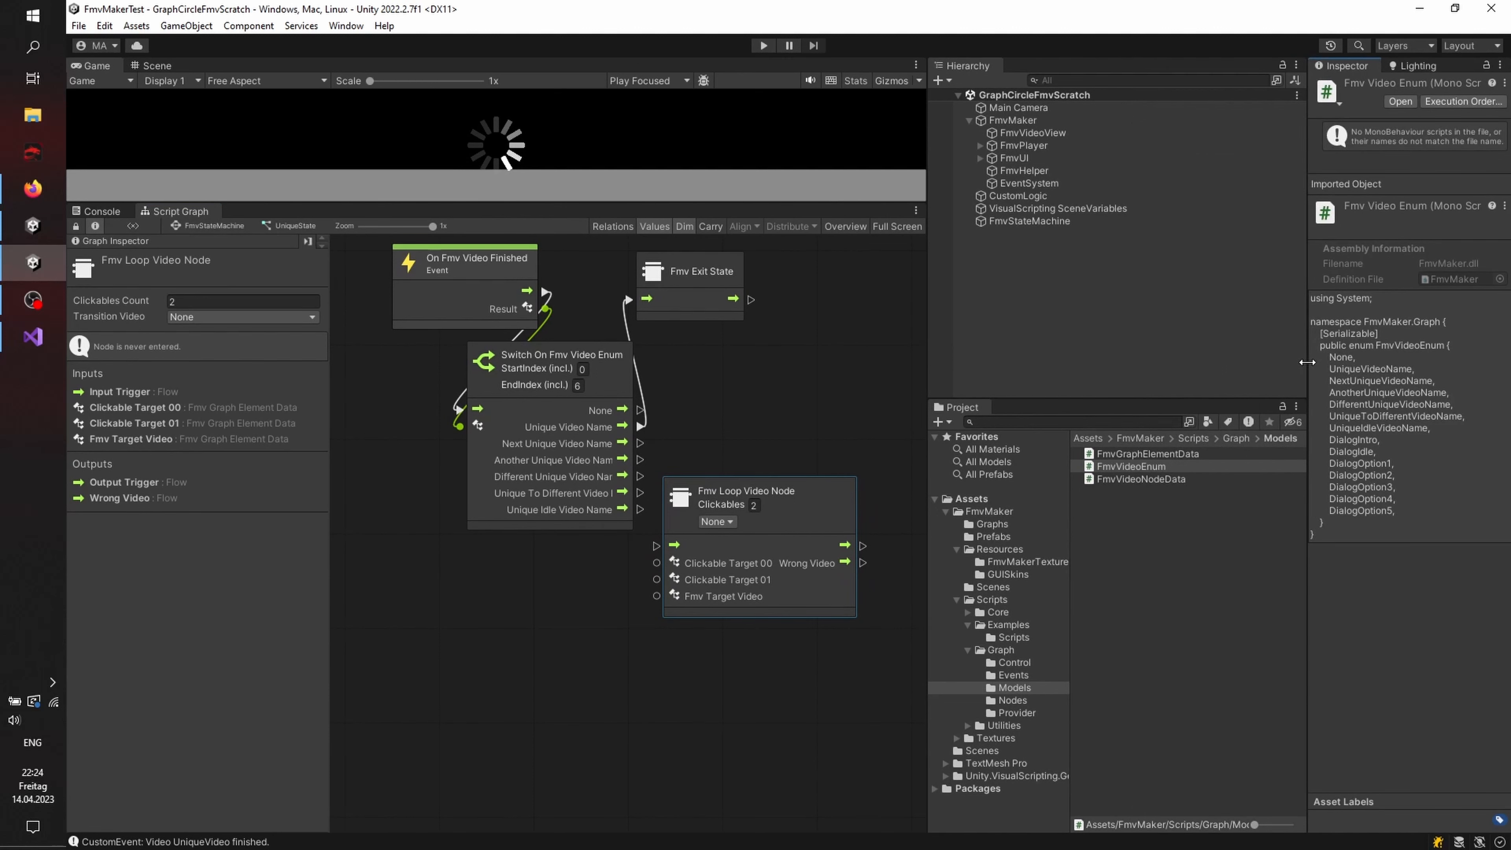
left_click_drag(927, 338, 1012, 342)
left_click_drag(1306, 357, 1262, 357)
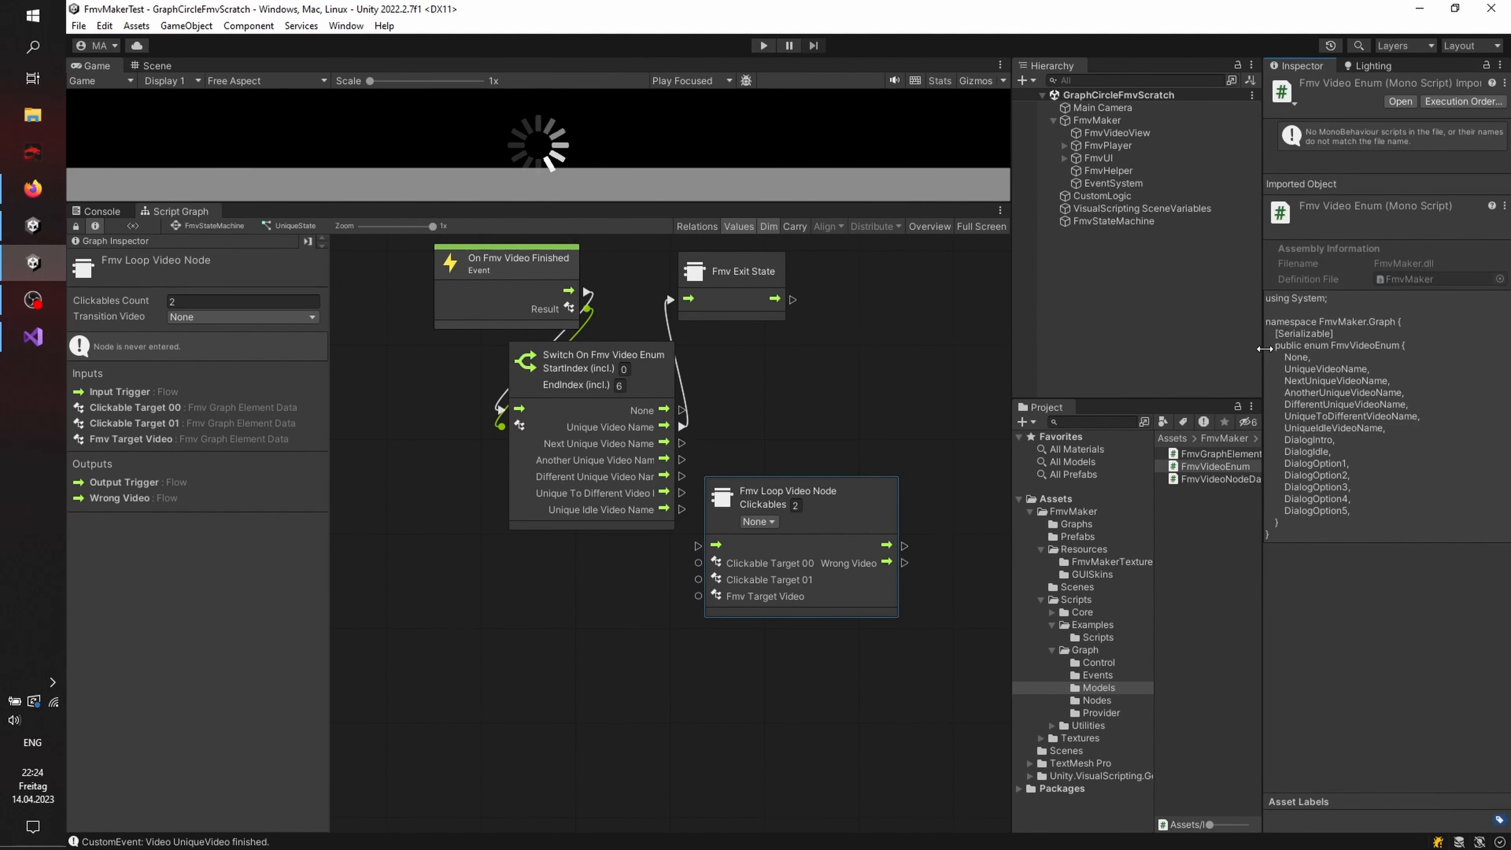
left_click_drag(839, 537, 870, 420)
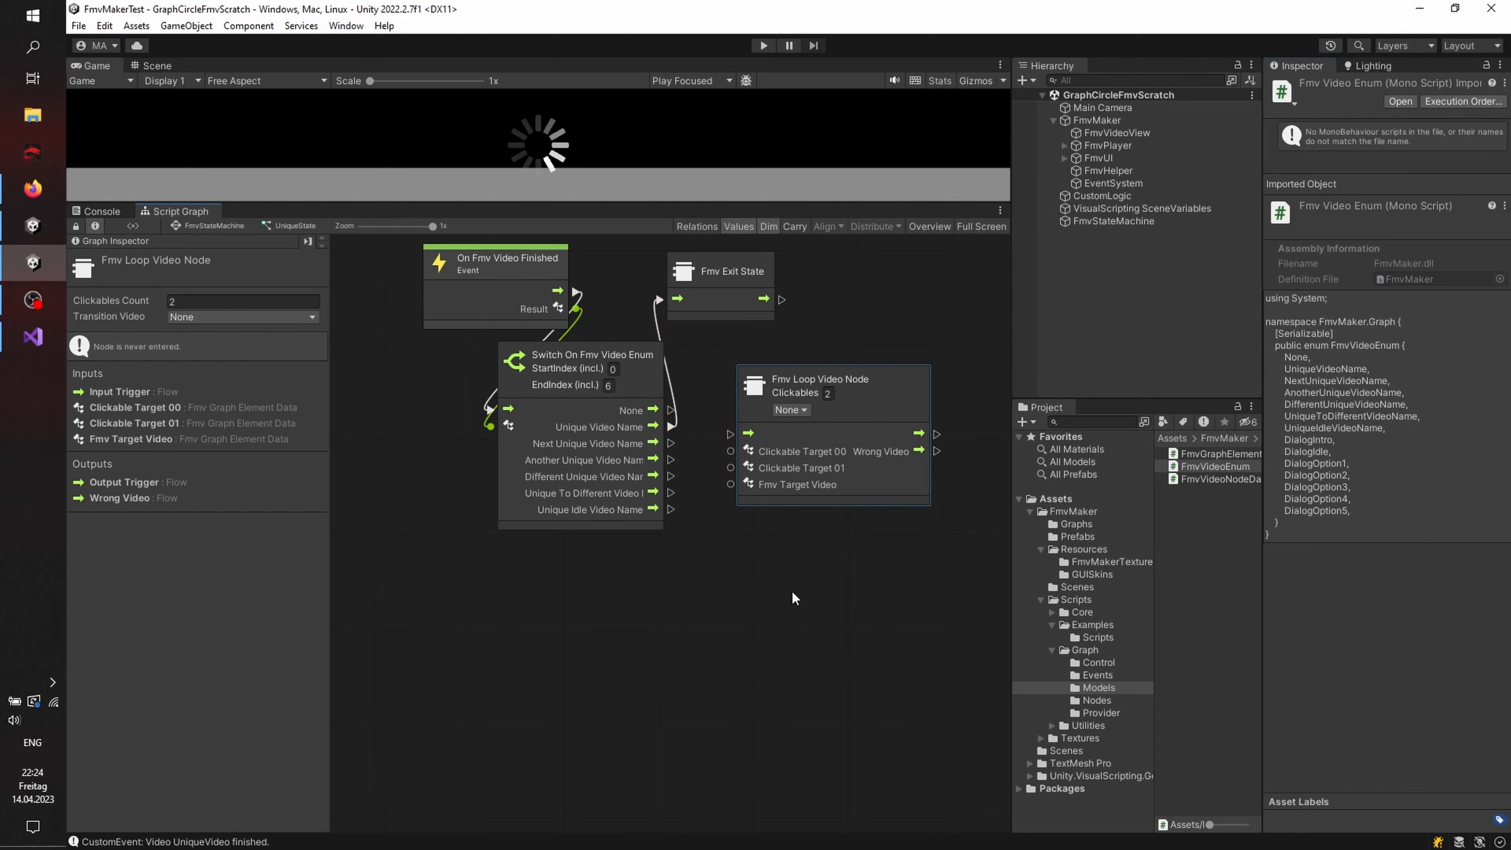
middle_click_drag(791, 591, 711, 587)
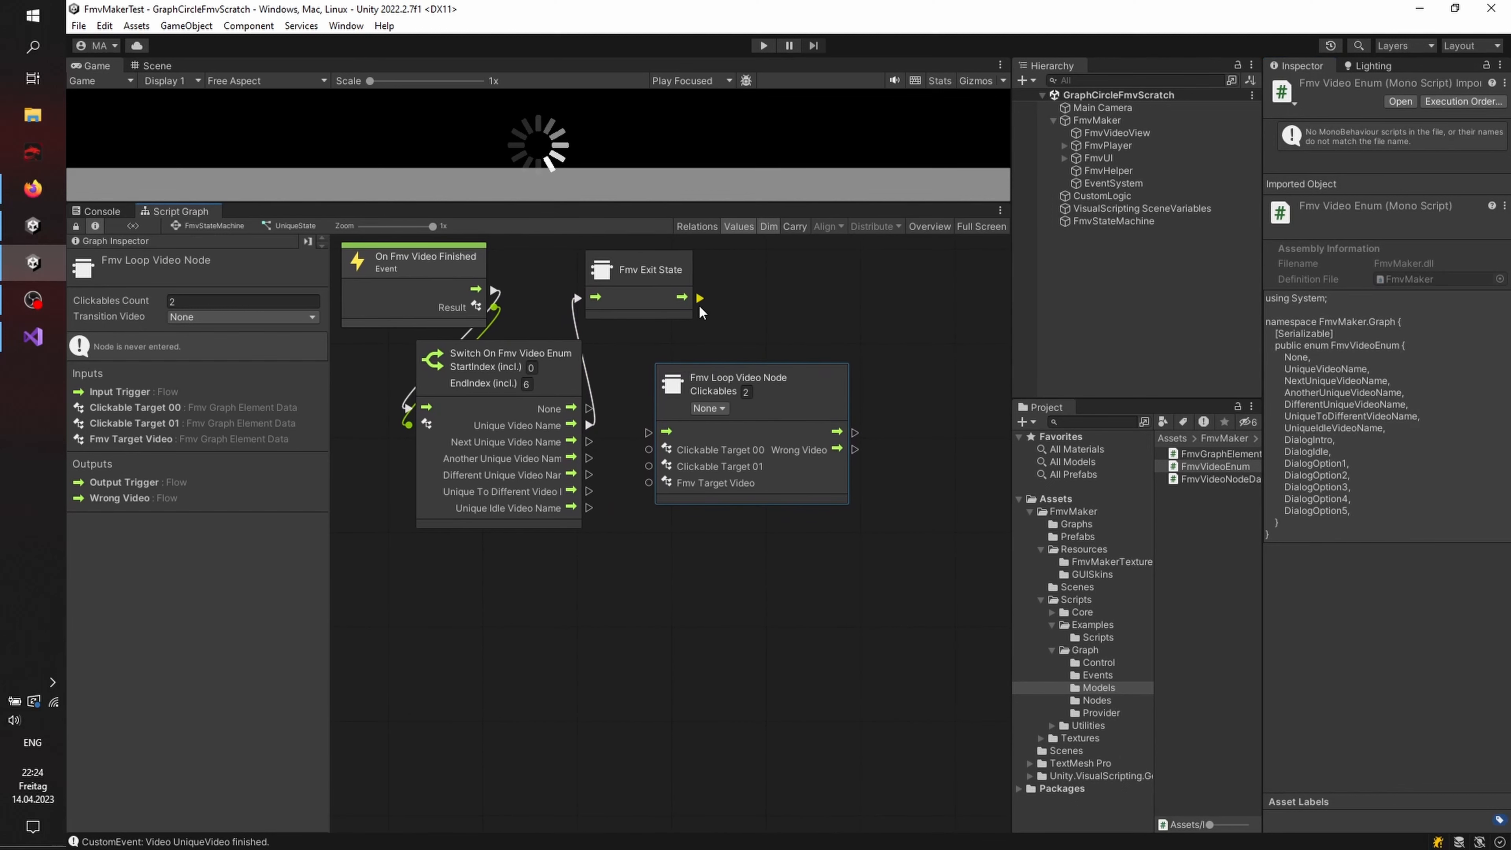
Step: Connect the Fmv Exit State output to the Fmv Loop Video Node's input trigger and set its transition video to Unique Idle Video Name
left_click_drag(700, 299, 648, 432)
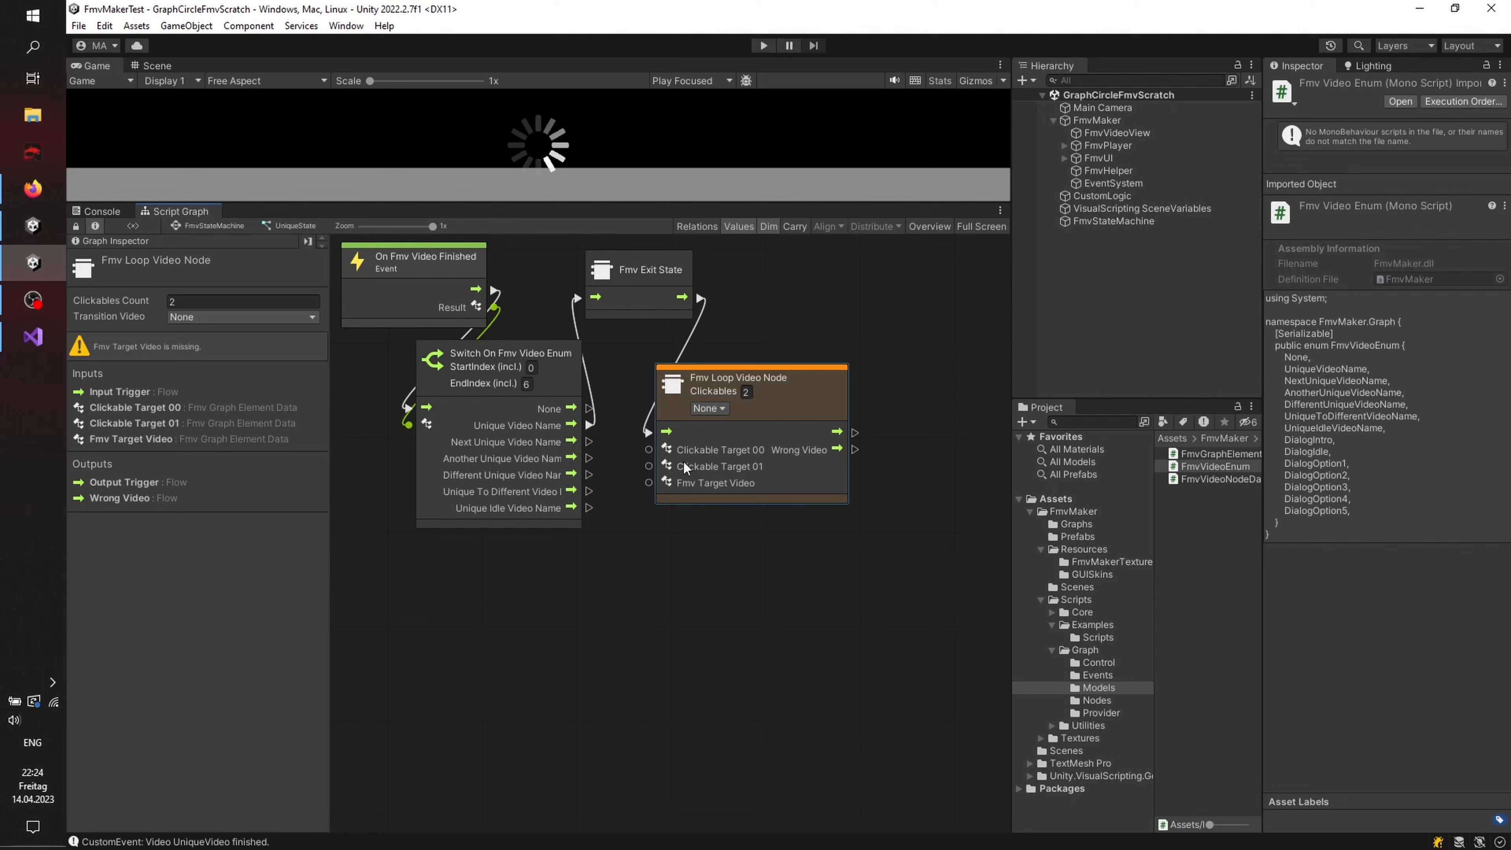
left_click(701, 410)
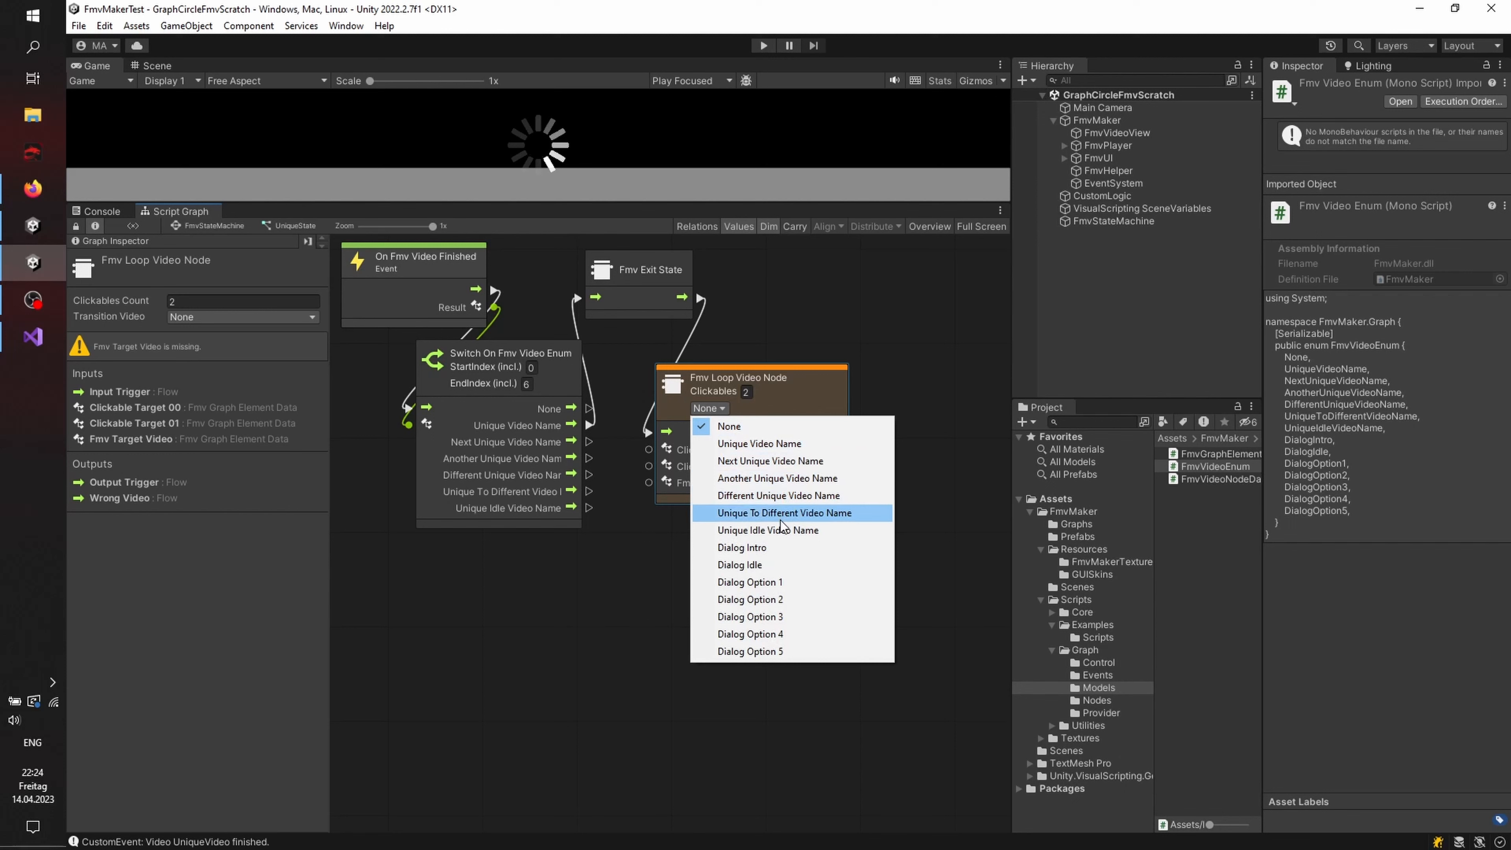
left_click(751, 531)
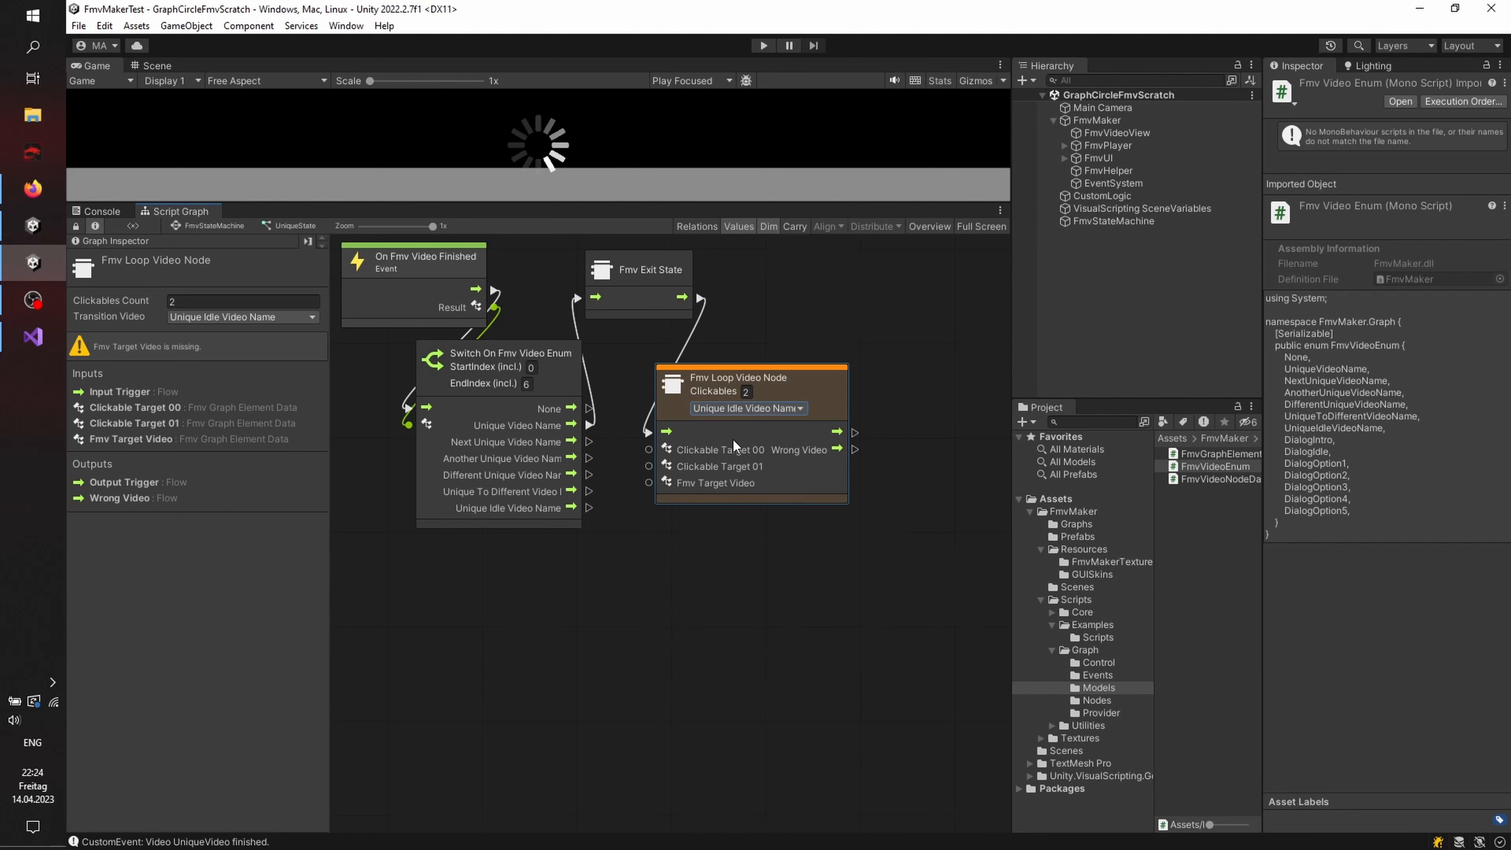
left_click_drag(703, 427, 712, 422)
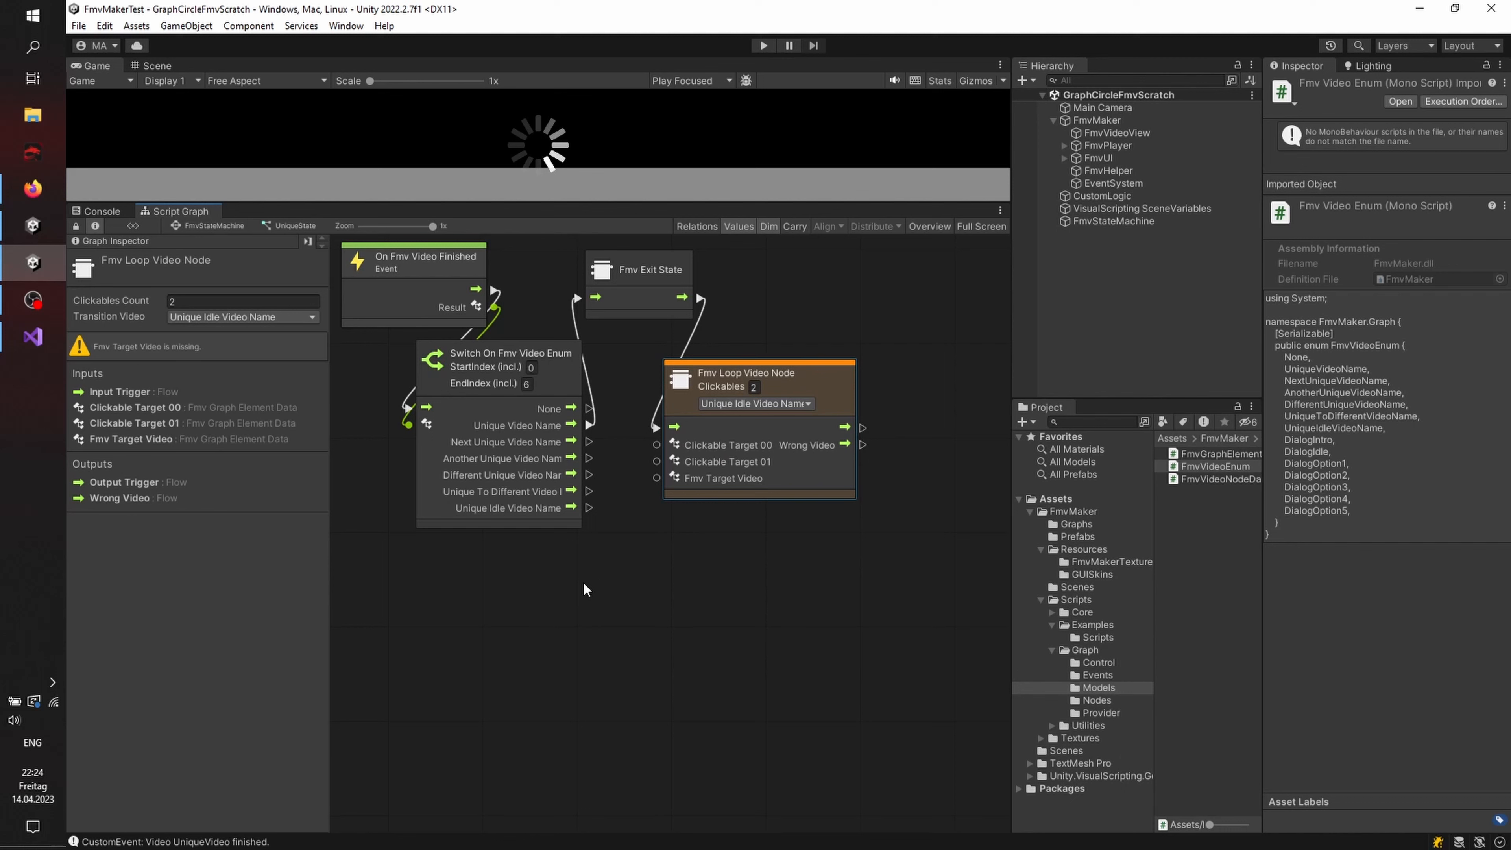
right_click(552, 608)
left_click(592, 616)
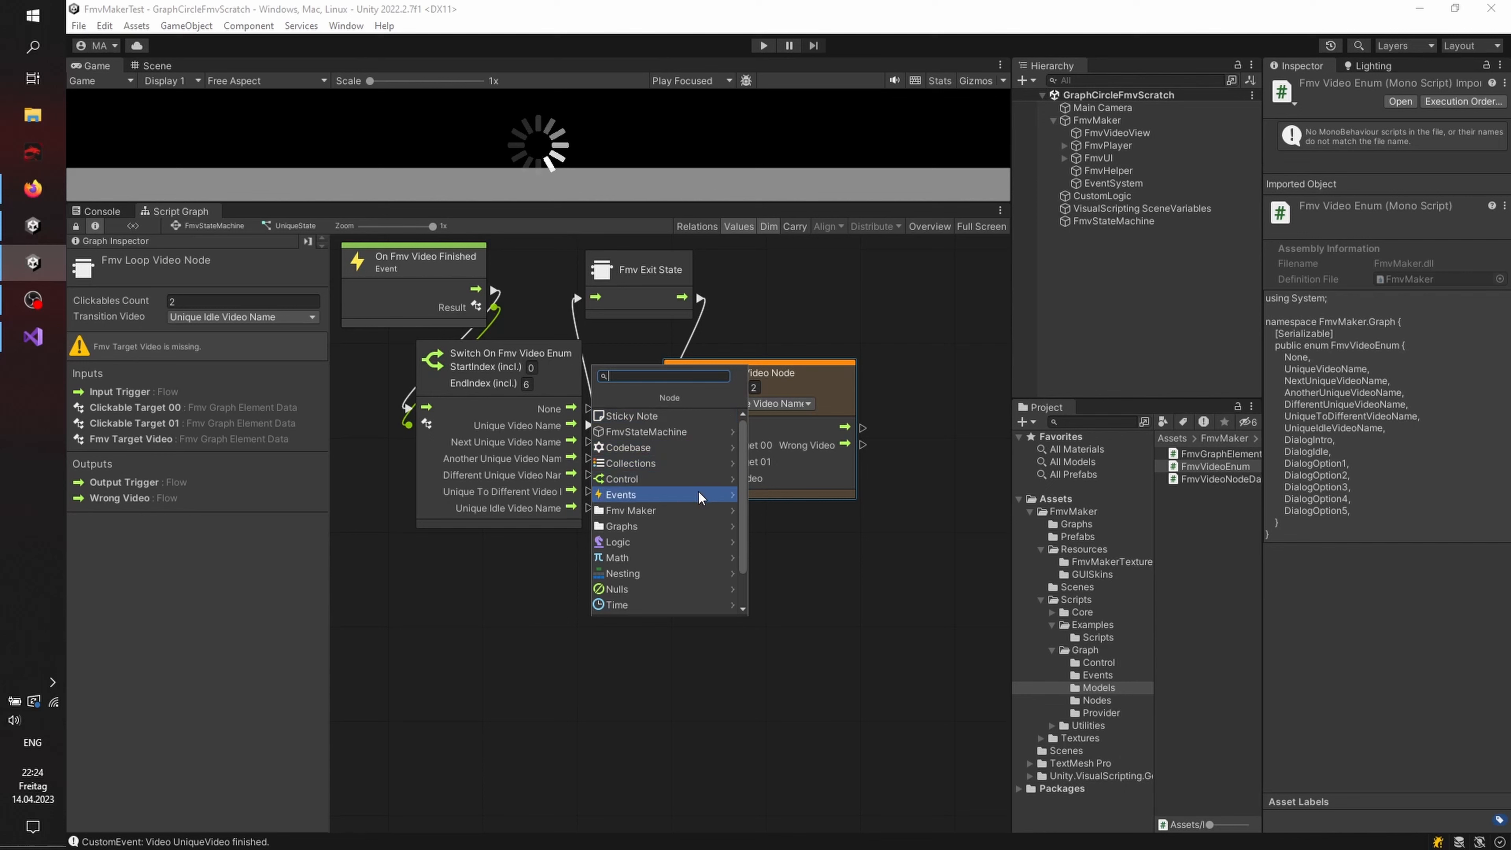
left_click(664, 510)
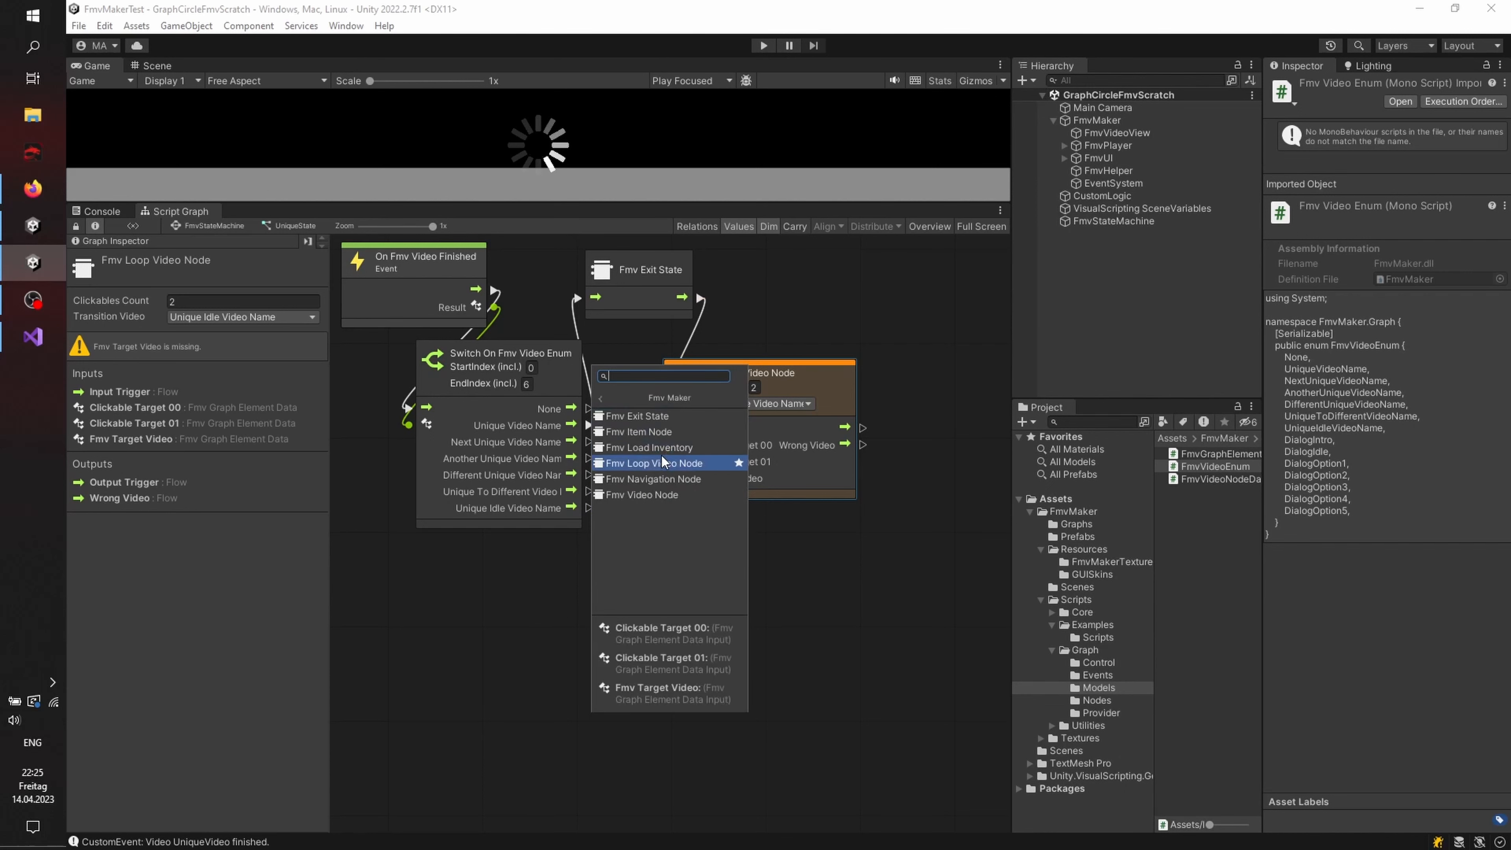
left_click(662, 478)
left_click_drag(666, 624, 471, 556)
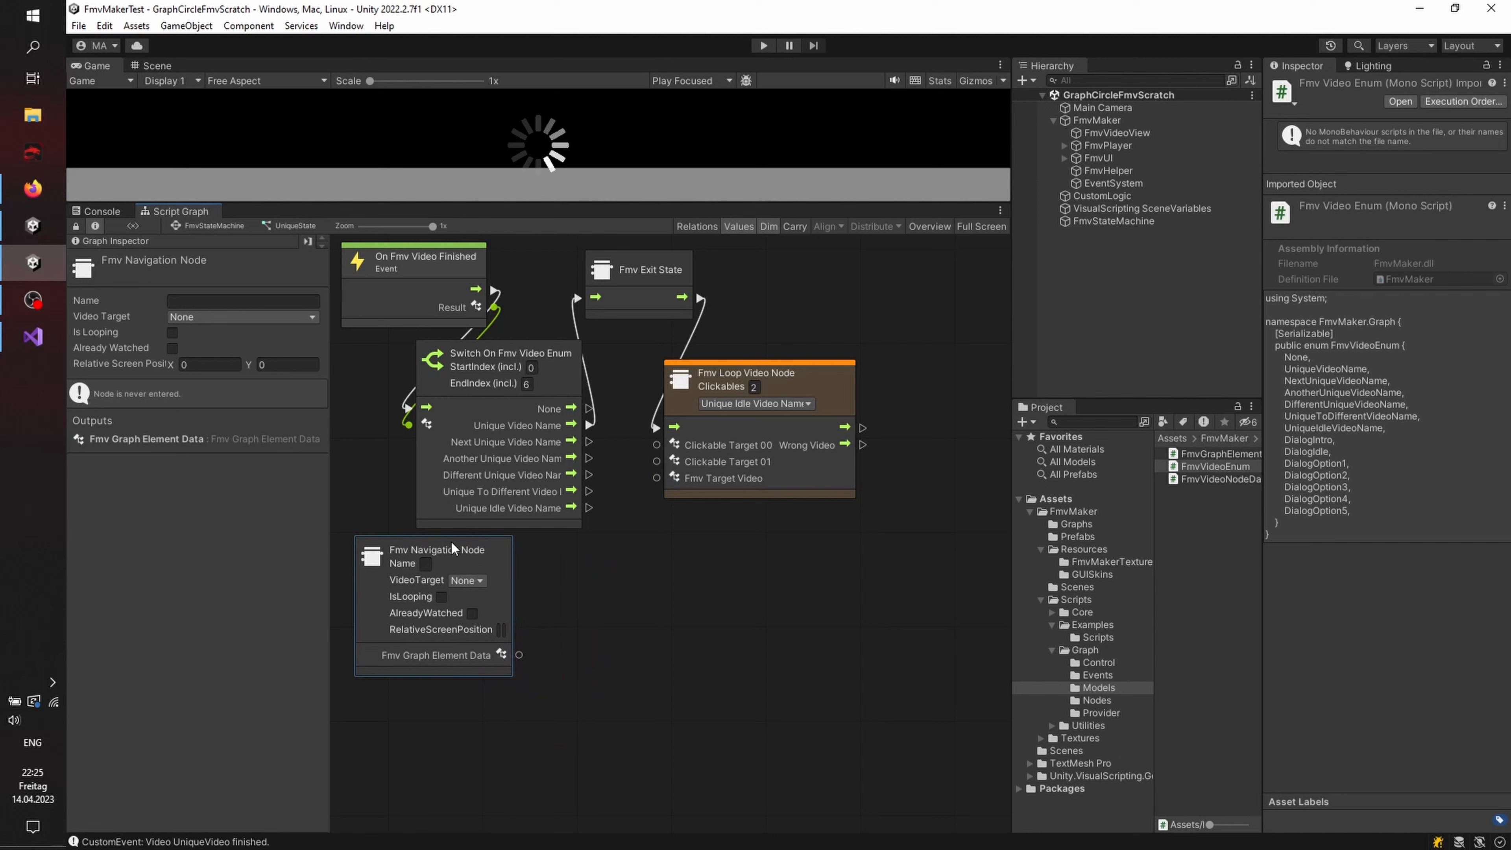
key("Delete")
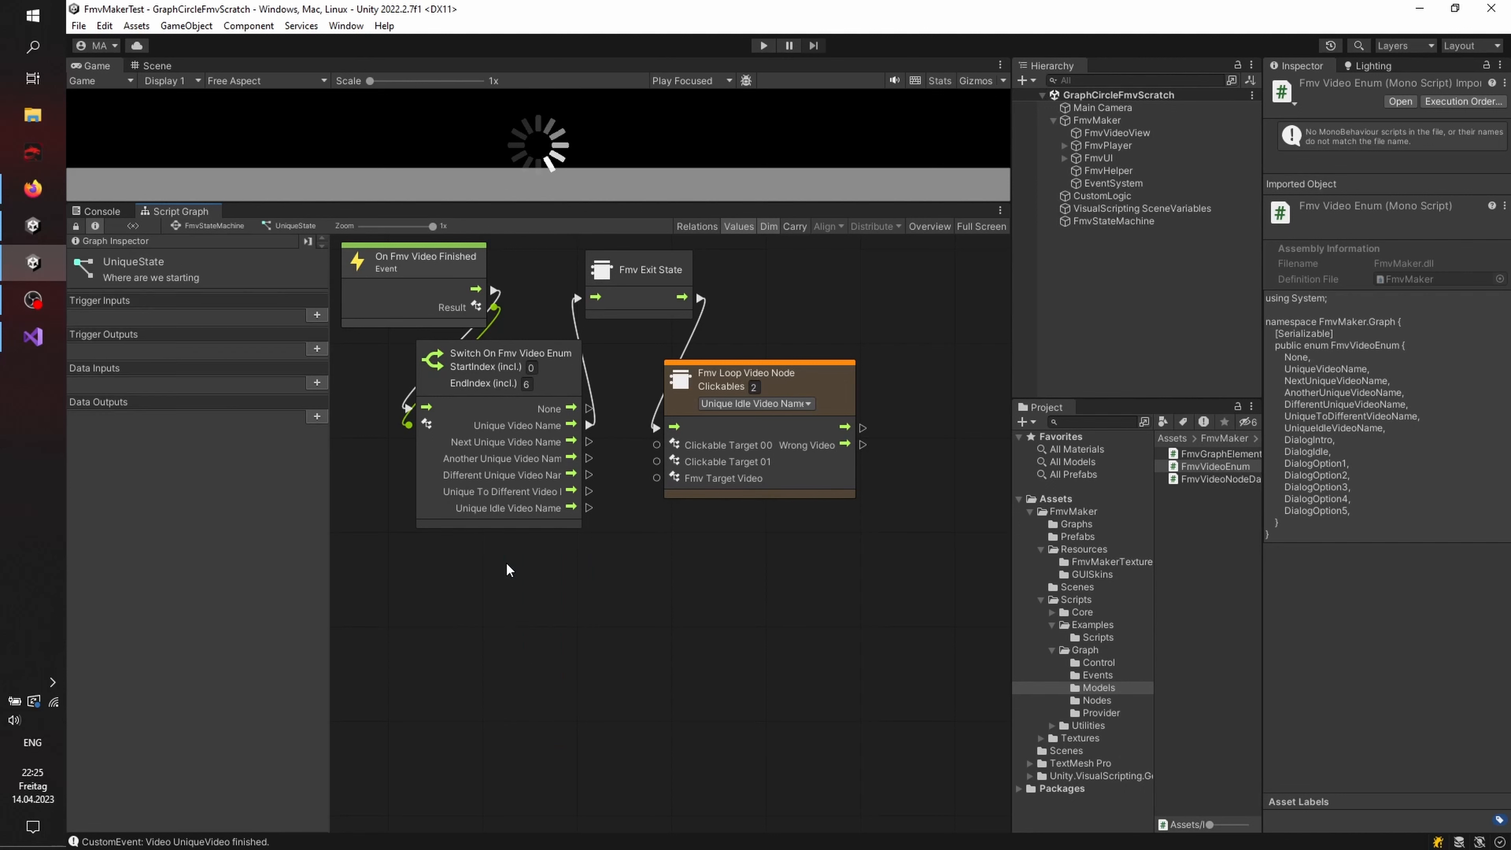
left_click(217, 226)
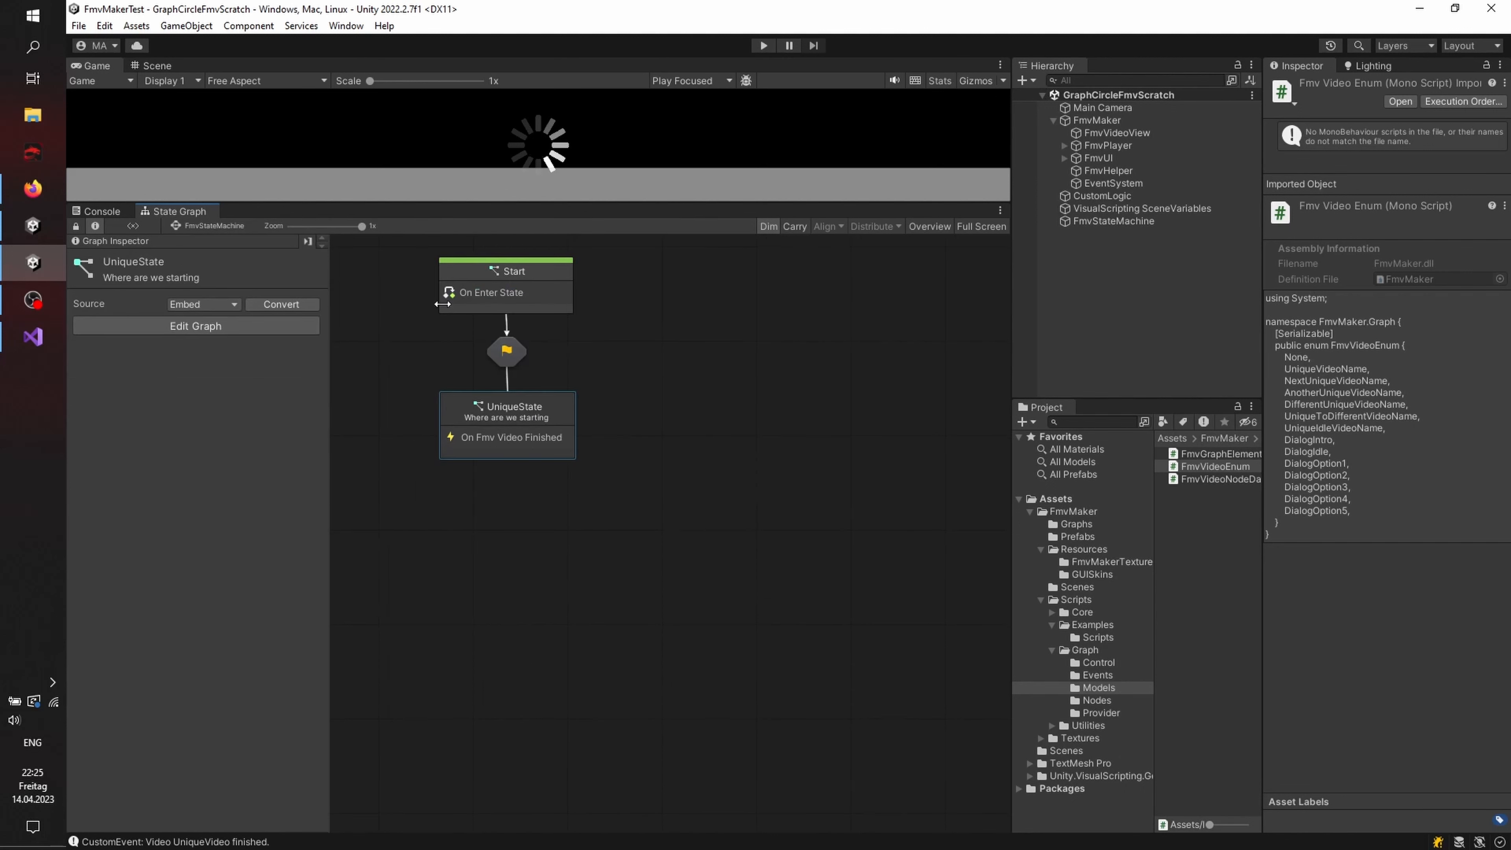
left_click(518, 352)
double_click(518, 352)
left_click(448, 584)
right_click(450, 584)
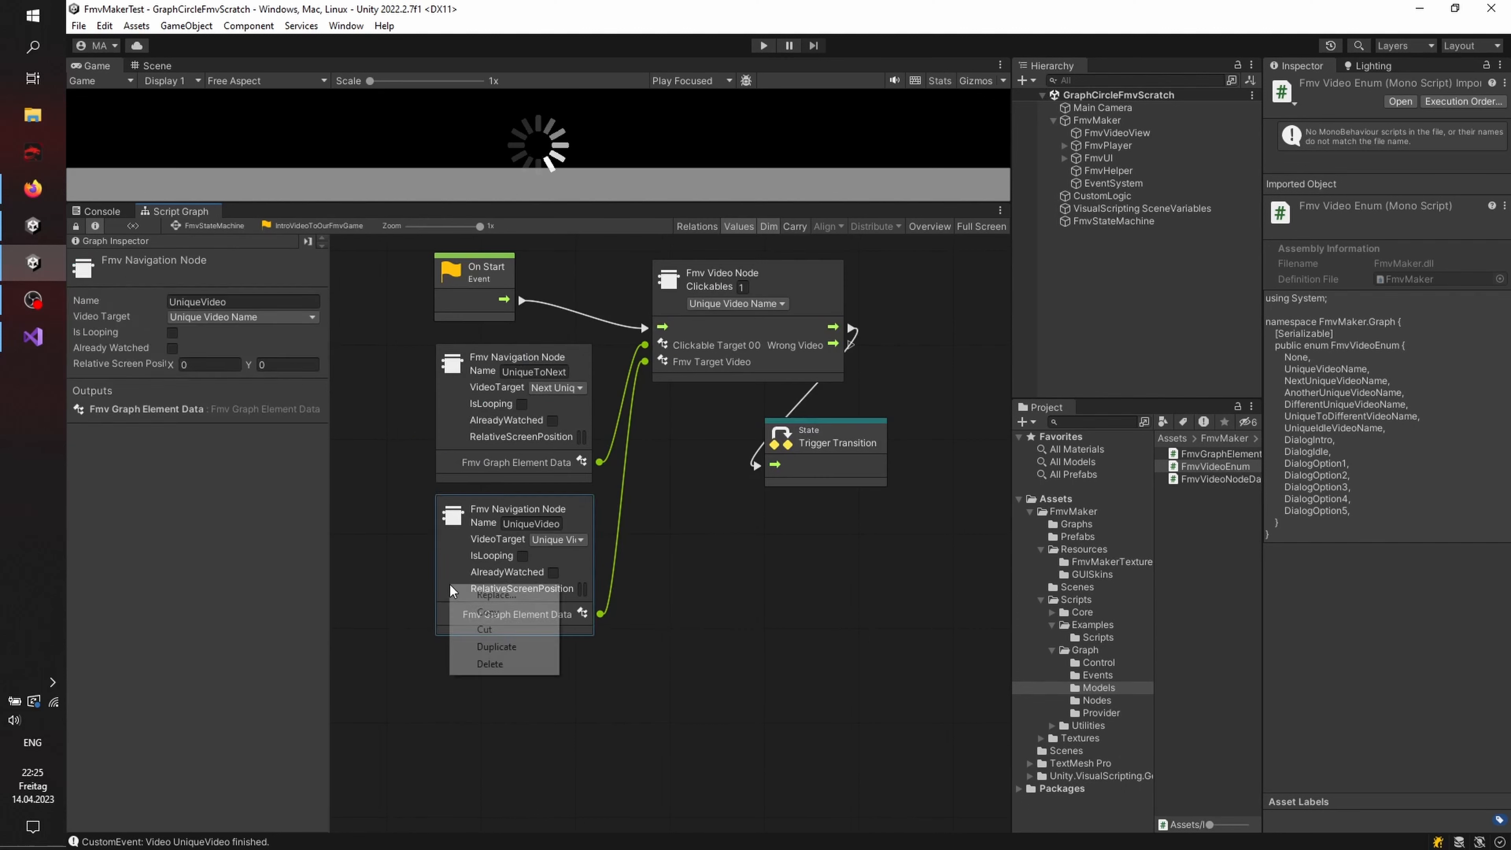
left_click(461, 609)
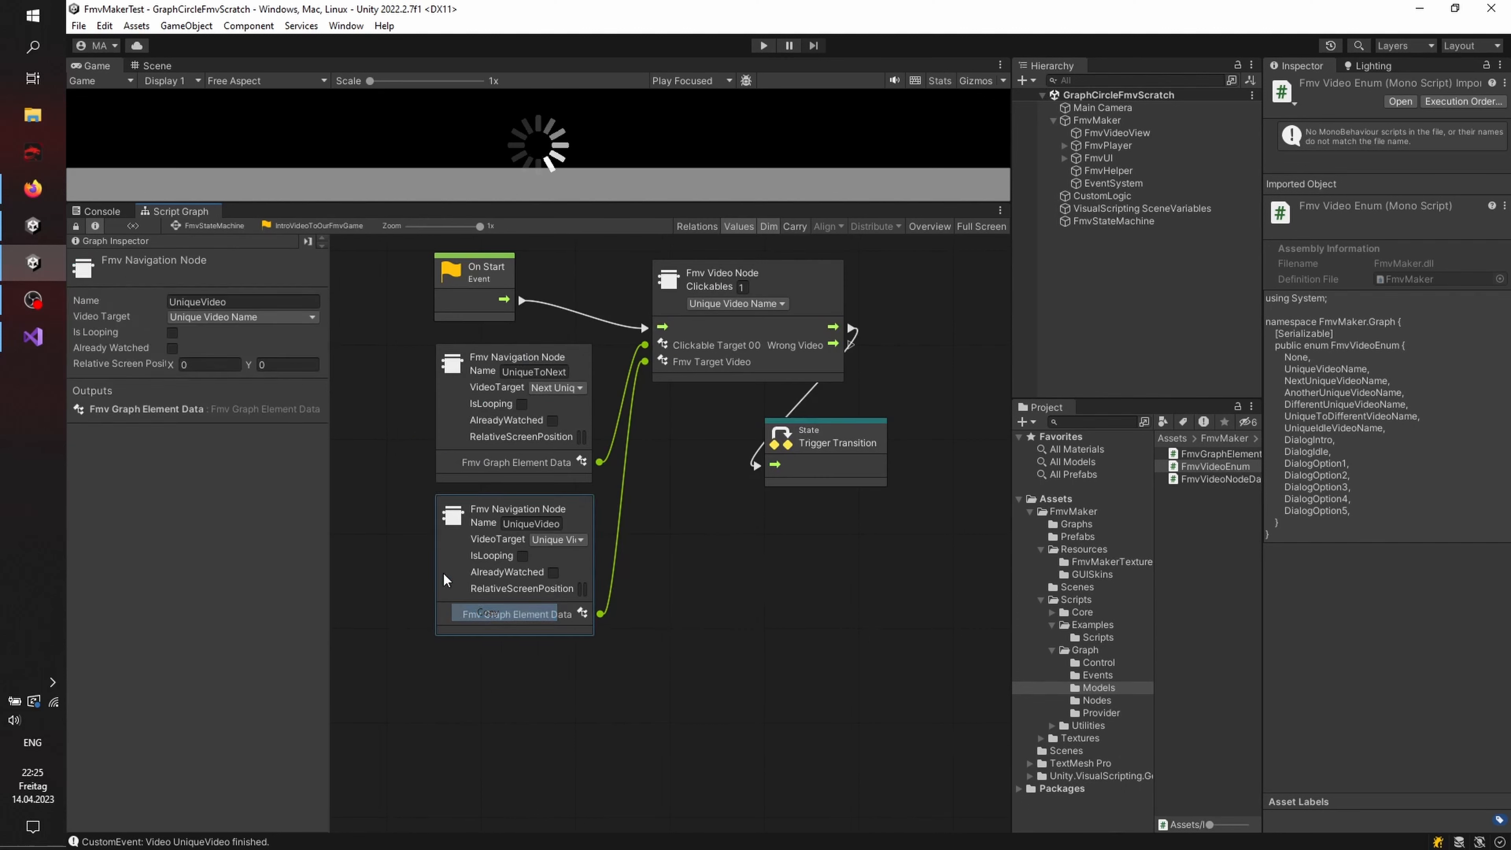
left_click(182, 223)
double_click(558, 397)
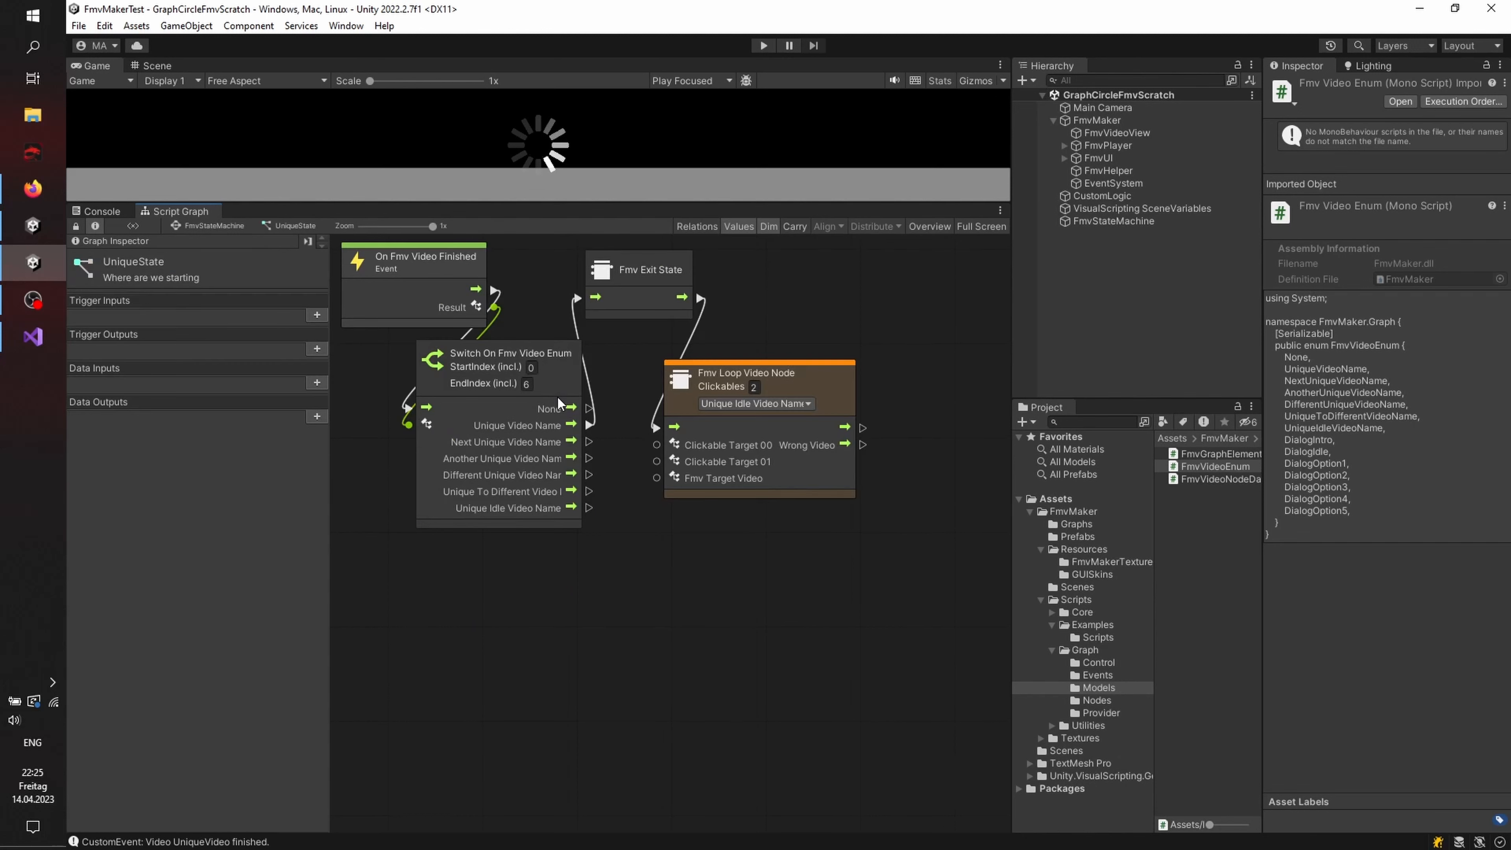
right_click(411, 616)
left_click(447, 660)
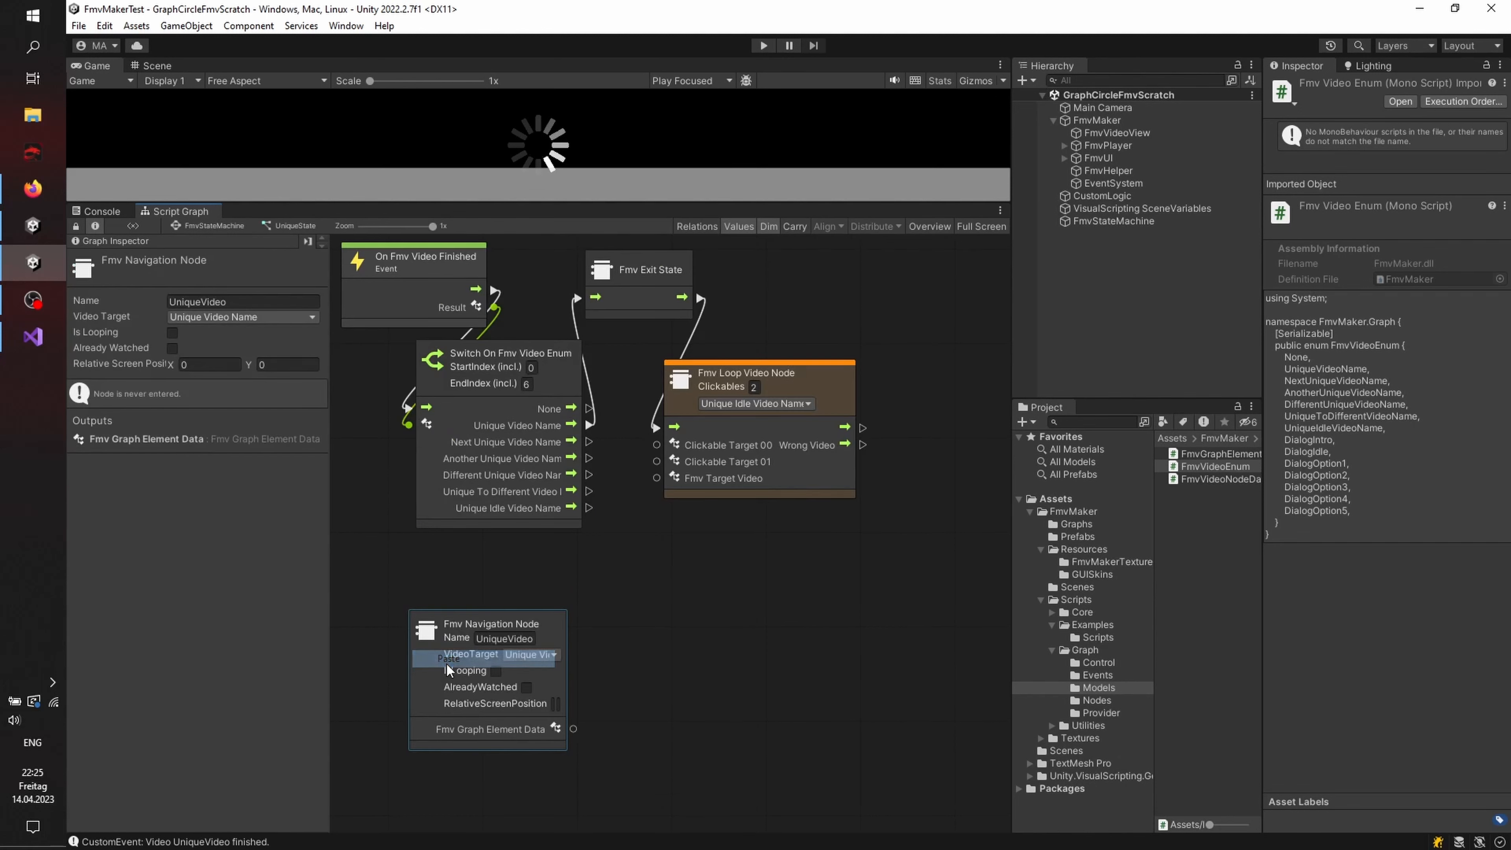
left_click_drag(548, 625, 505, 557)
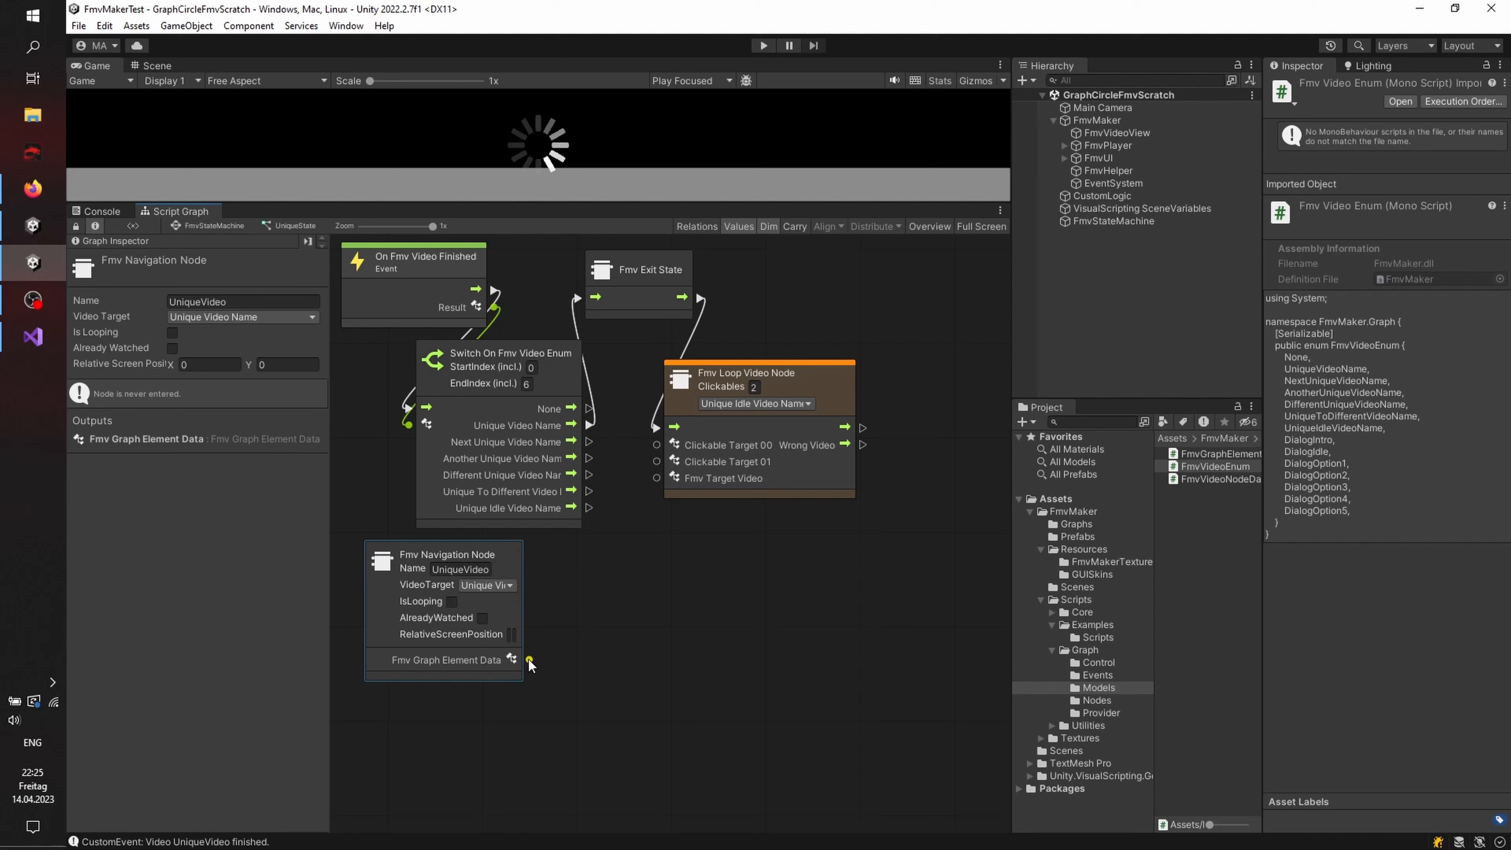
left_click(507, 586)
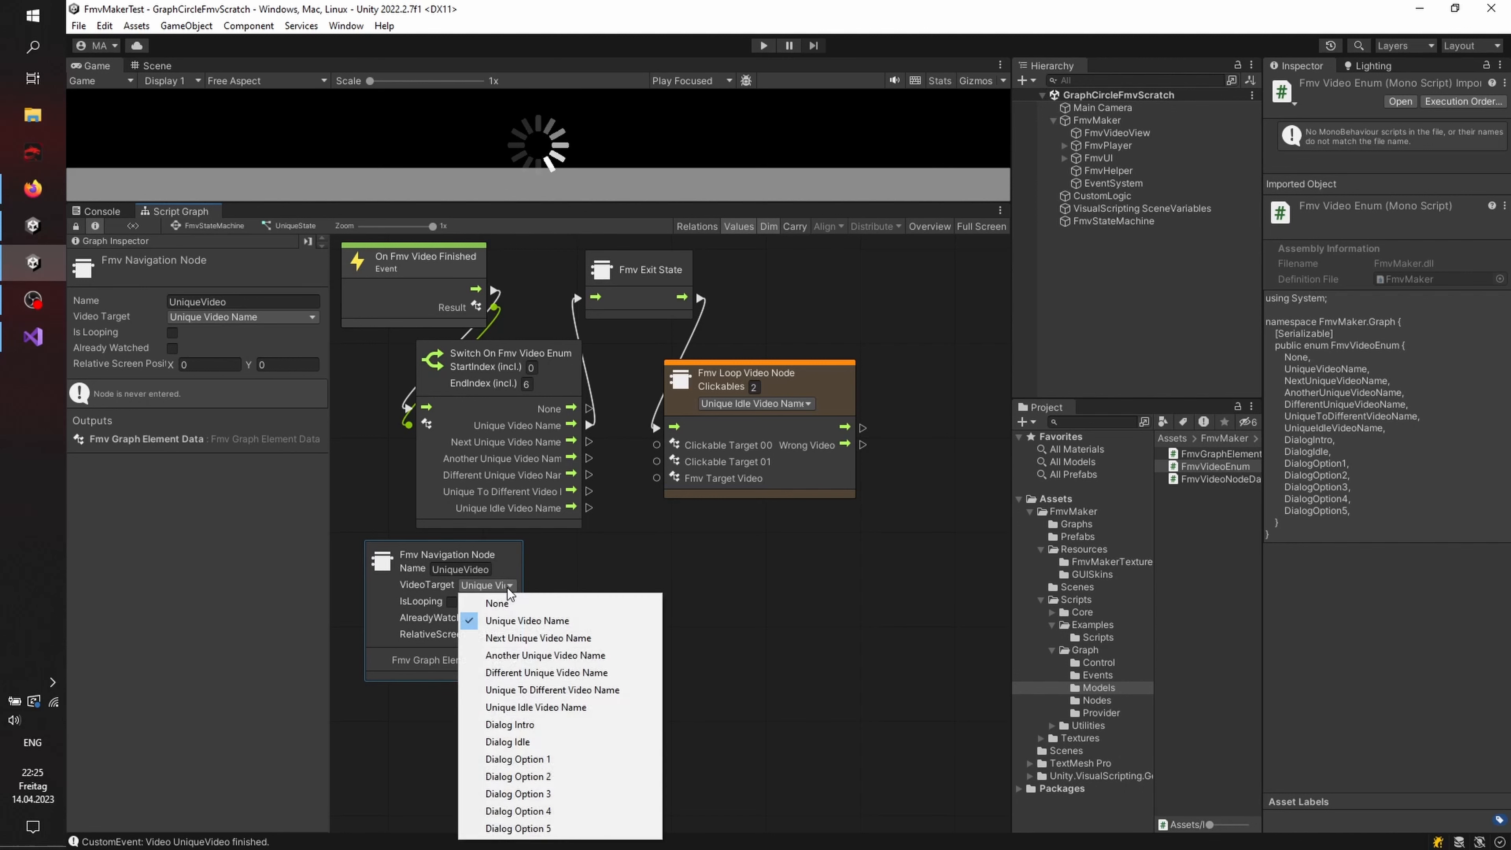
left_click(514, 561)
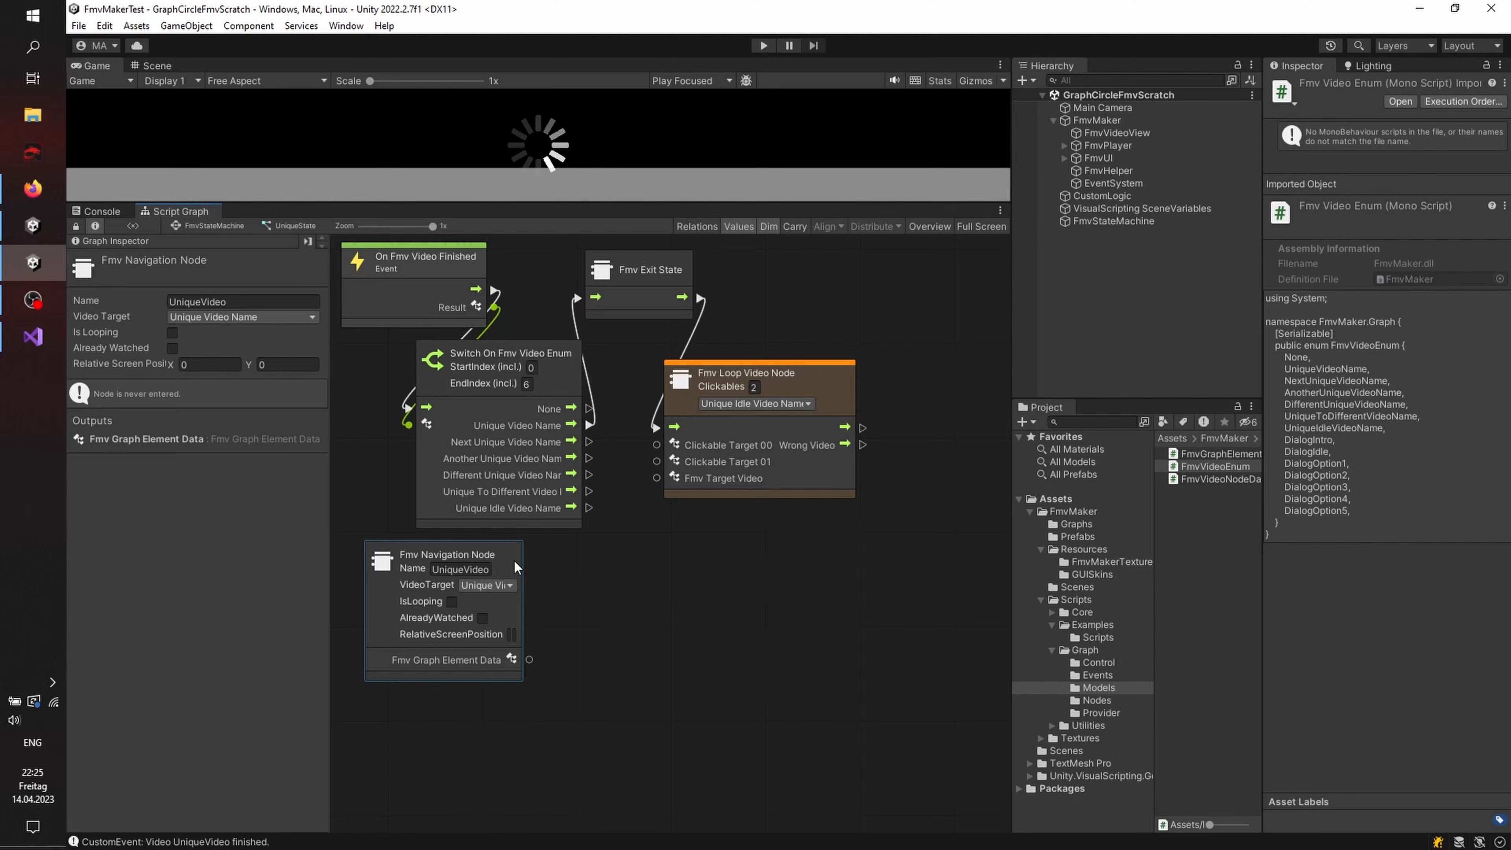
key("Delete")
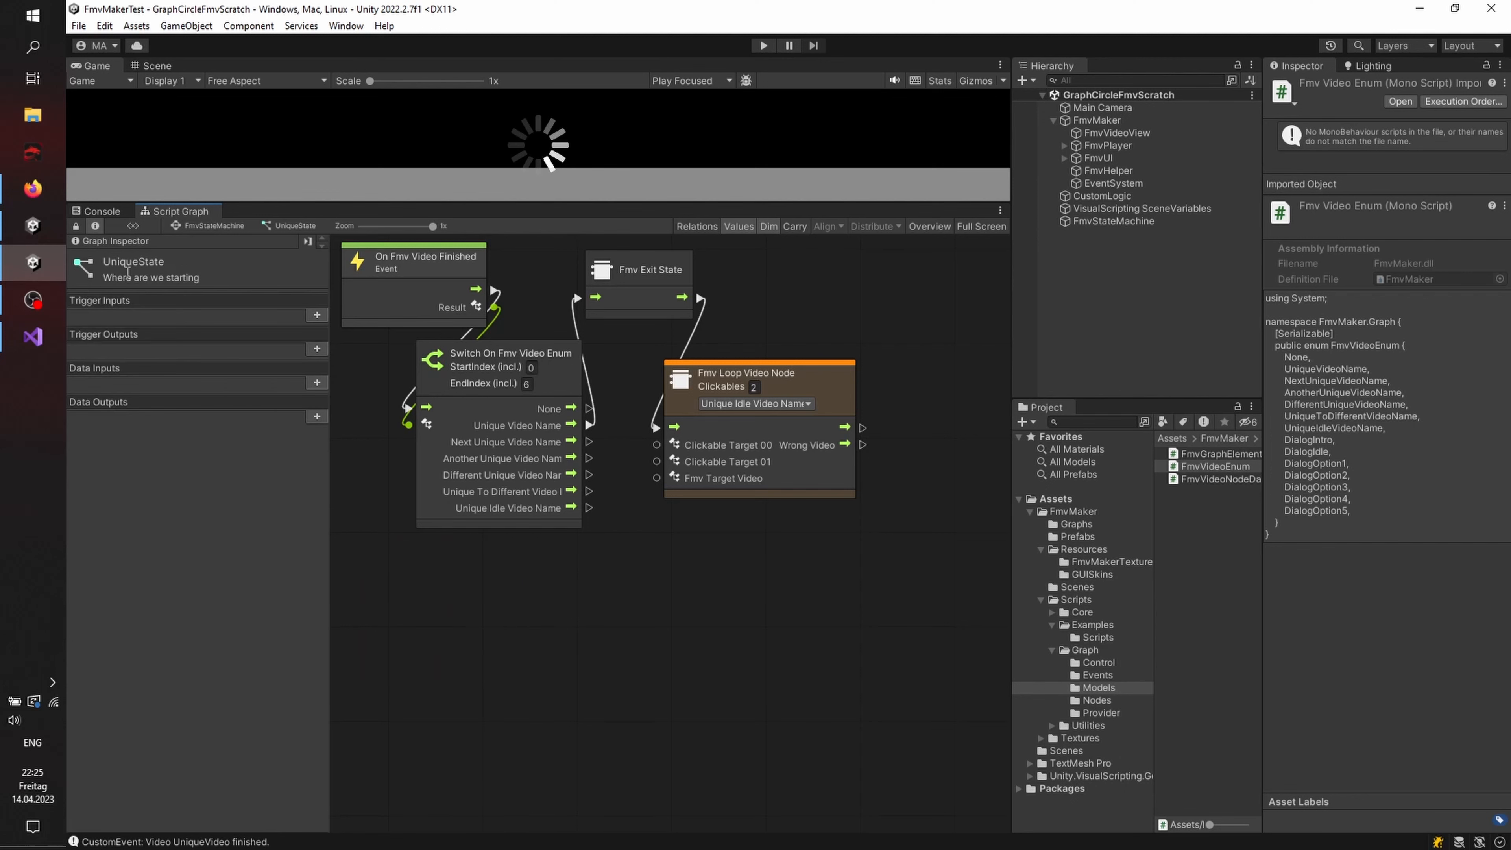
Step: Copy the UniqueToNext navigation node from the transition graph between Start and UniqueState
left_click(210, 226)
double_click(502, 355)
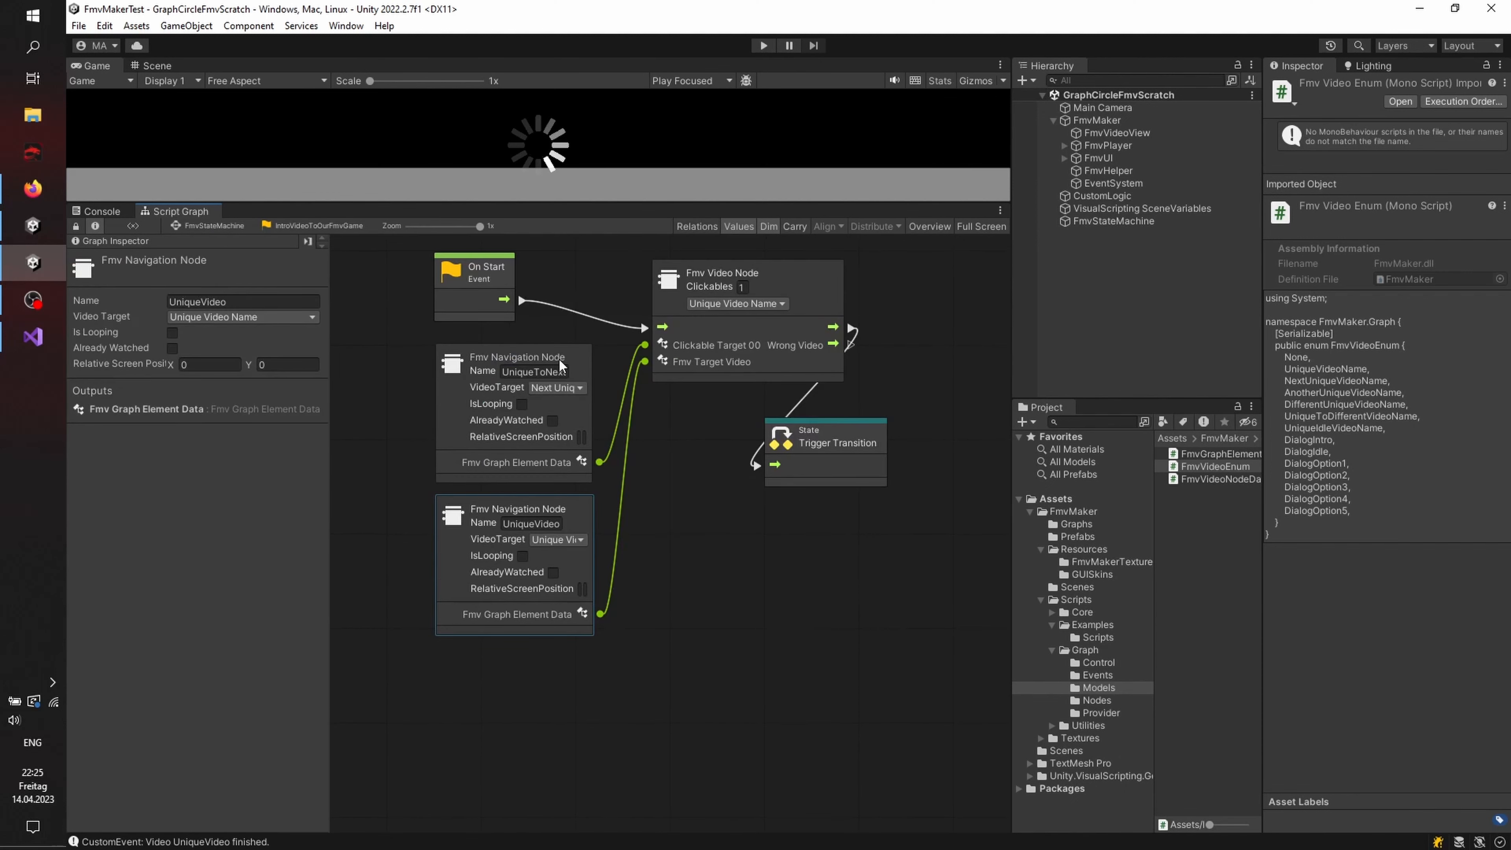
right_click(577, 353)
left_click(606, 383)
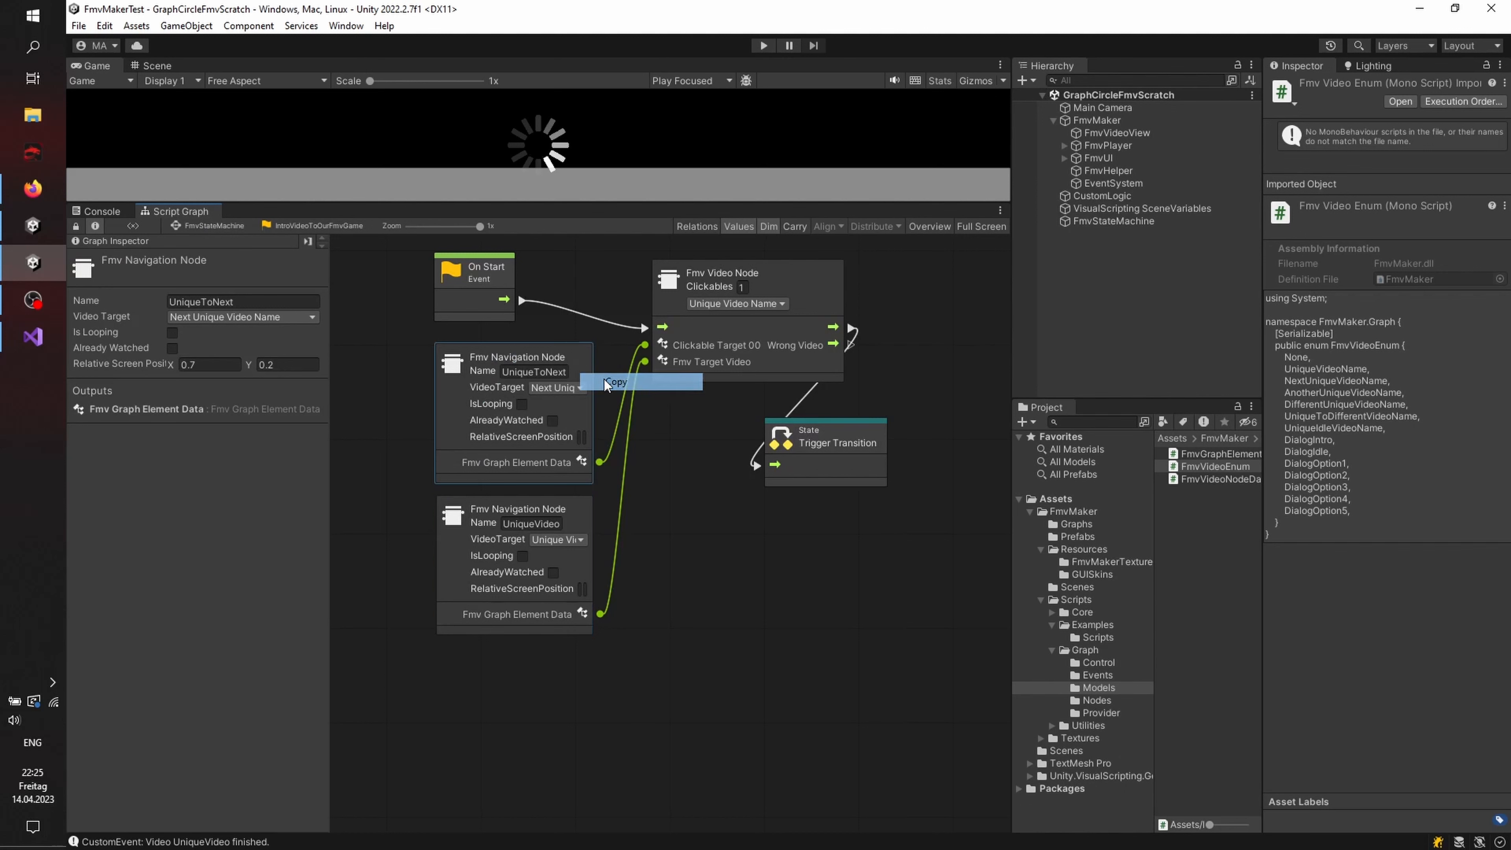
Step: Paste the UniqueToNext navigation node into the UniqueState graph below the switch node and connect it to the loop video node's Clickable Target 00
left_click(195, 231)
double_click(553, 411)
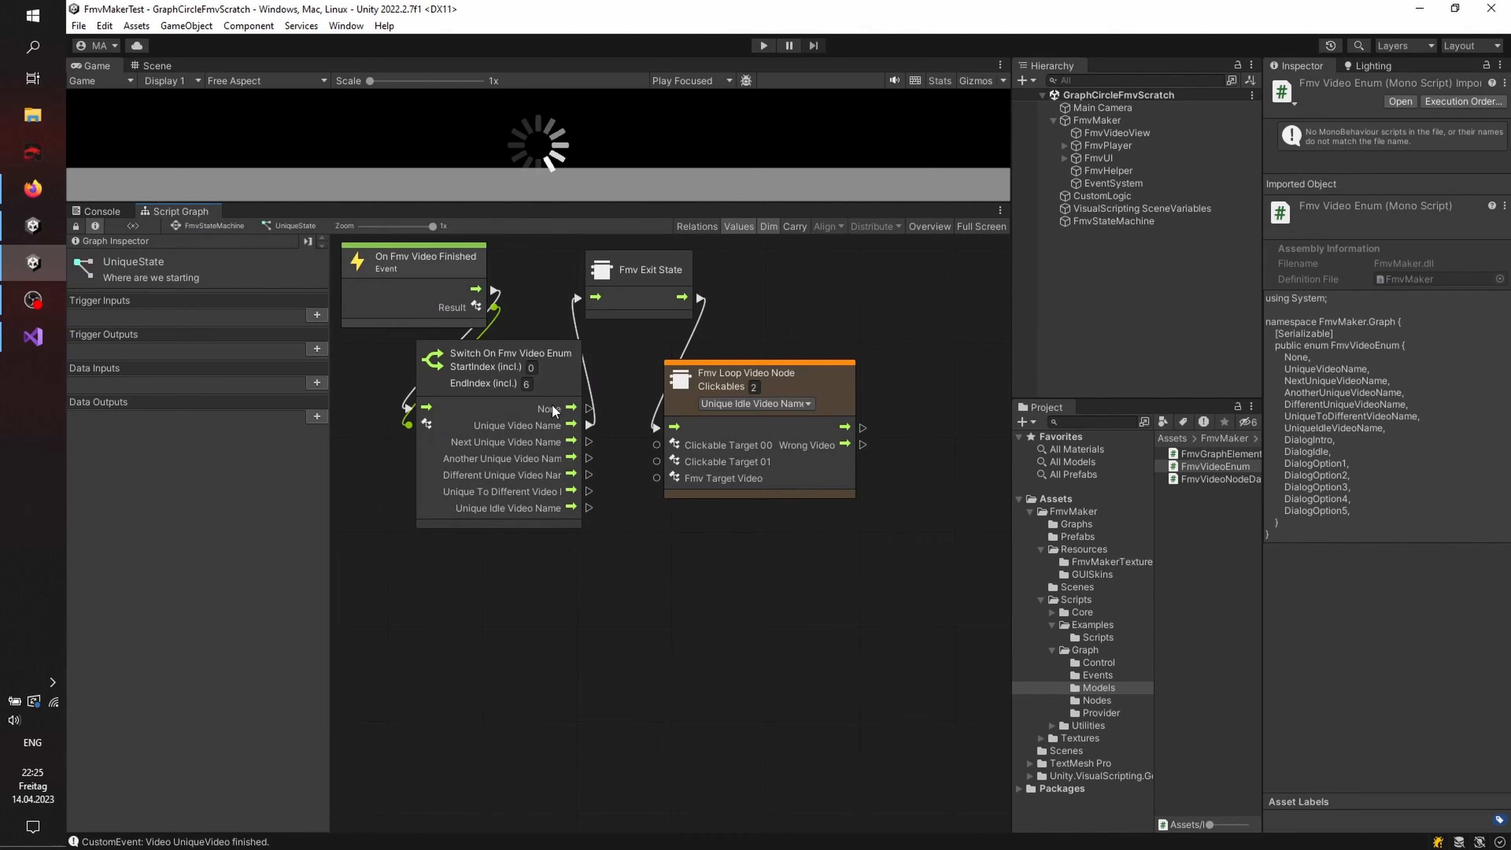
right_click(407, 606)
left_click(431, 650)
left_click_drag(531, 615, 481, 556)
left_click_drag(518, 660, 656, 444)
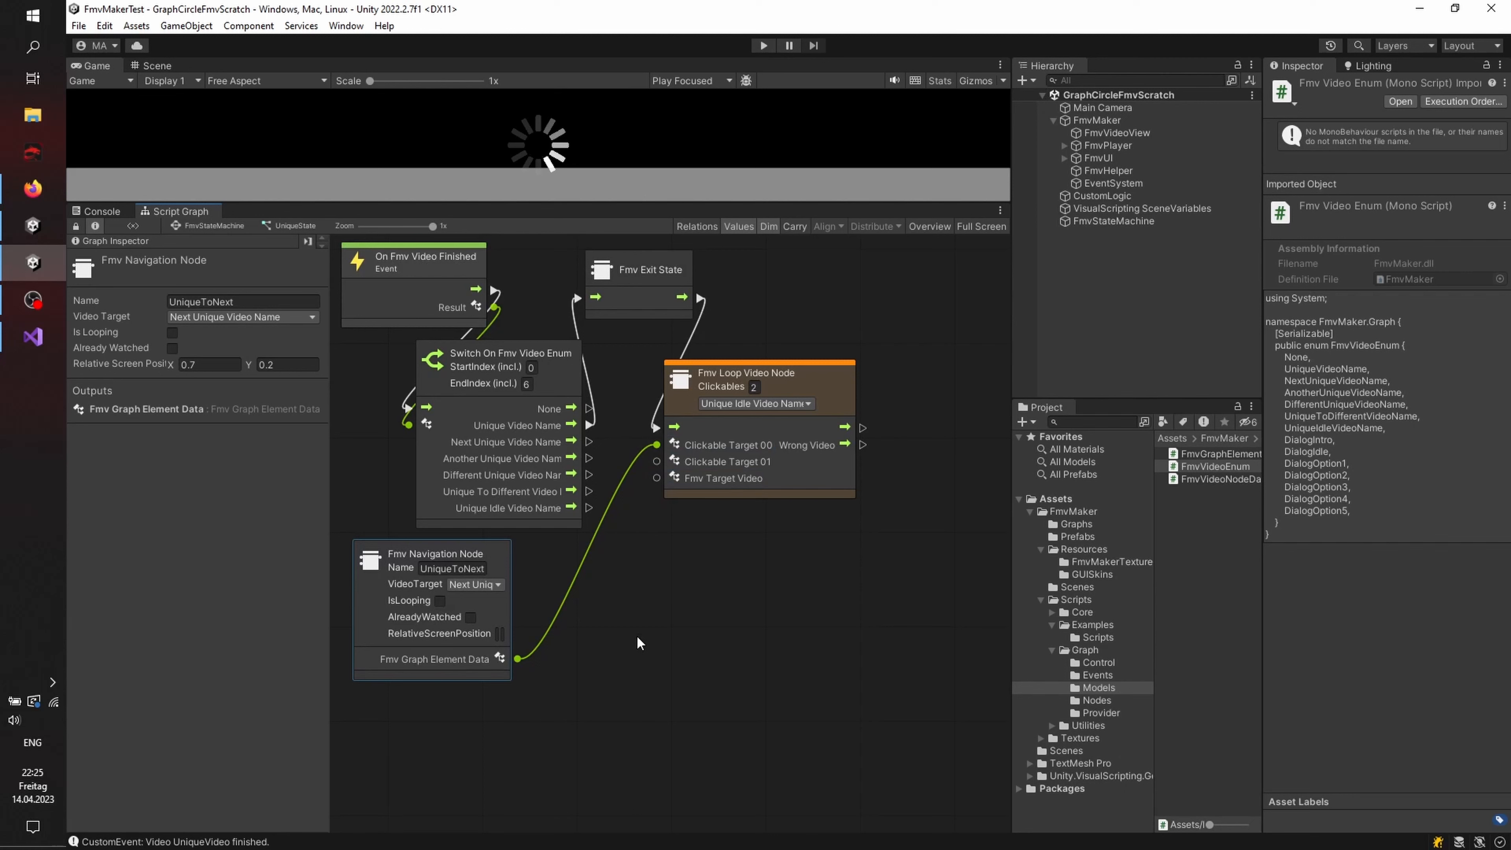
Step: Add an Fmv Item Node to the UniqueState graph and place it beside the UniqueToNext navigation node
right_click(566, 673)
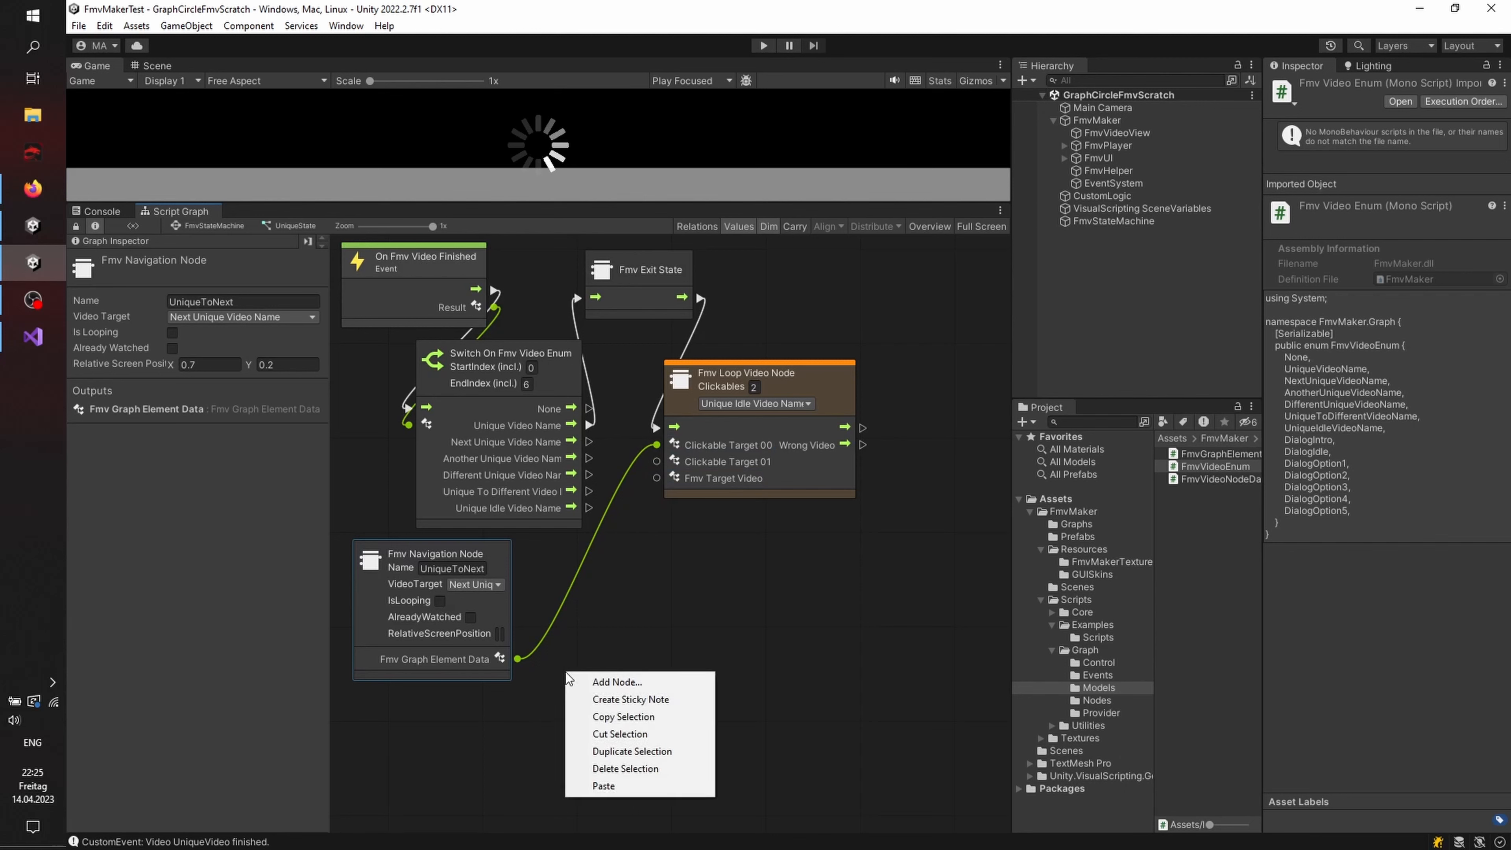
left_click(595, 681)
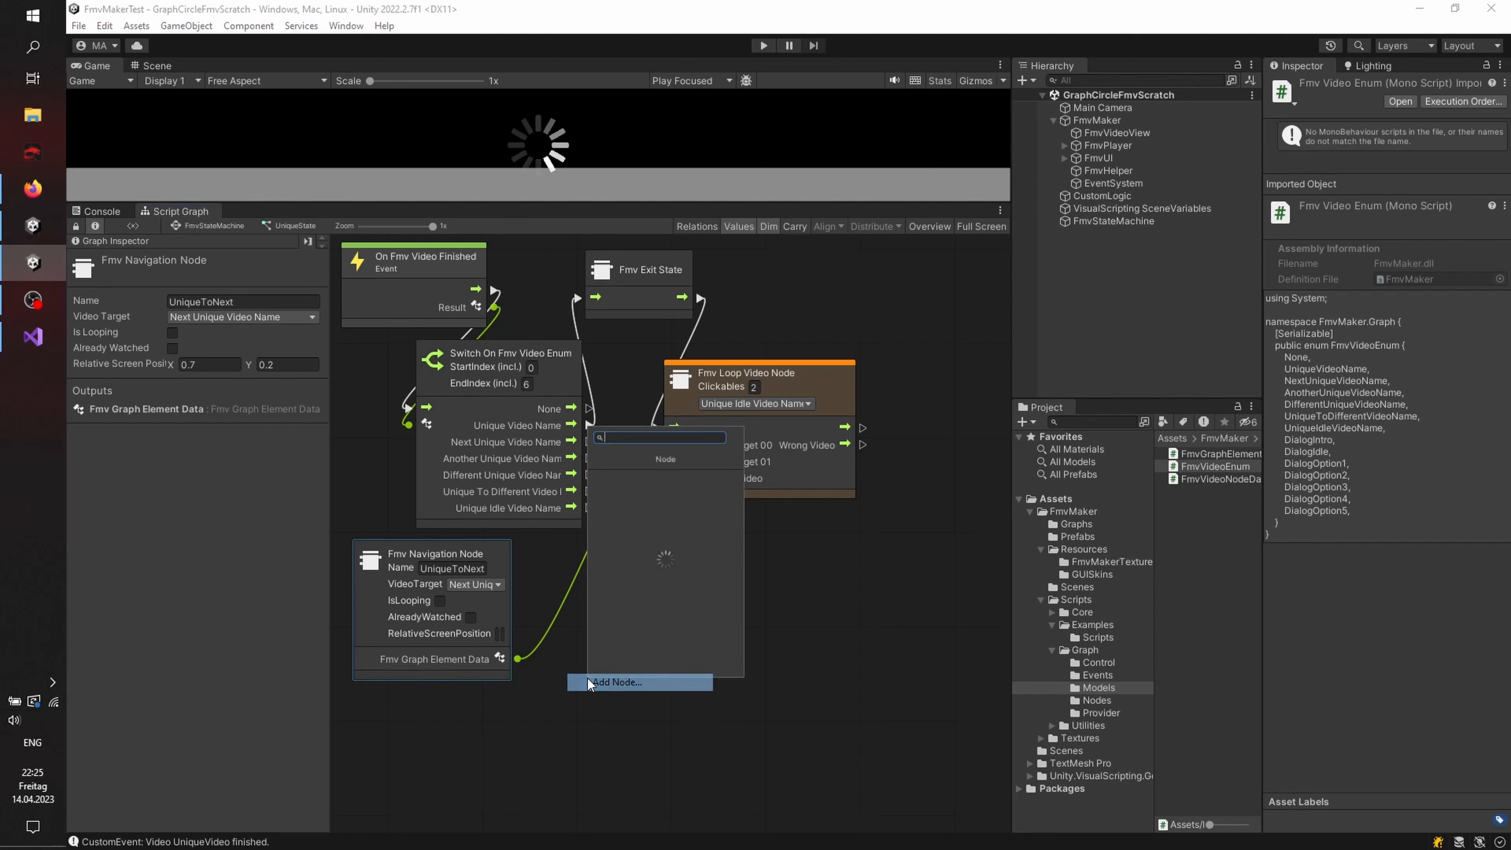
left_click(680, 570)
left_click(672, 488)
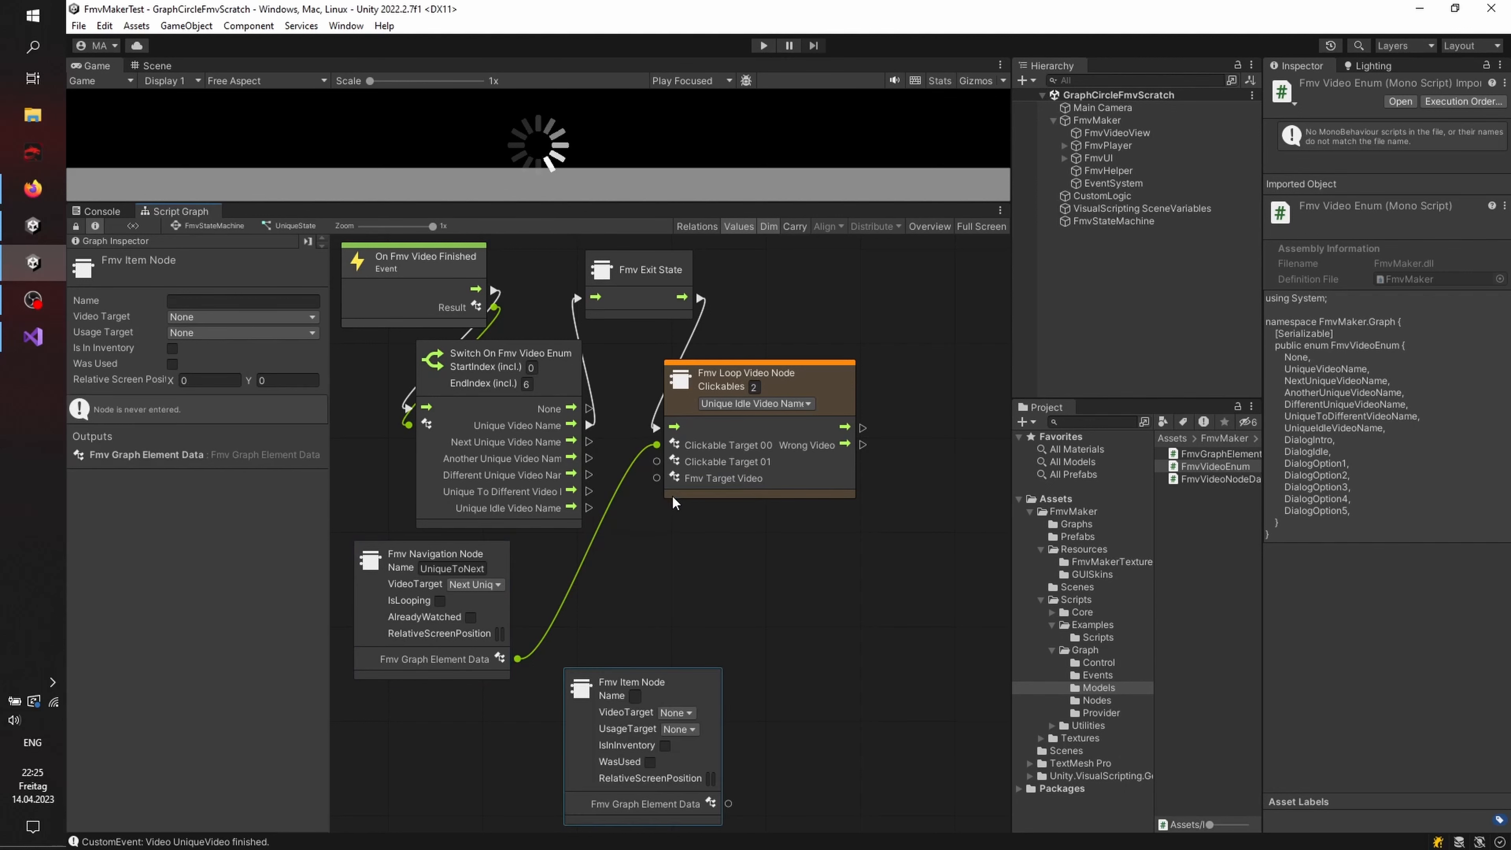
left_click_drag(692, 683, 671, 605)
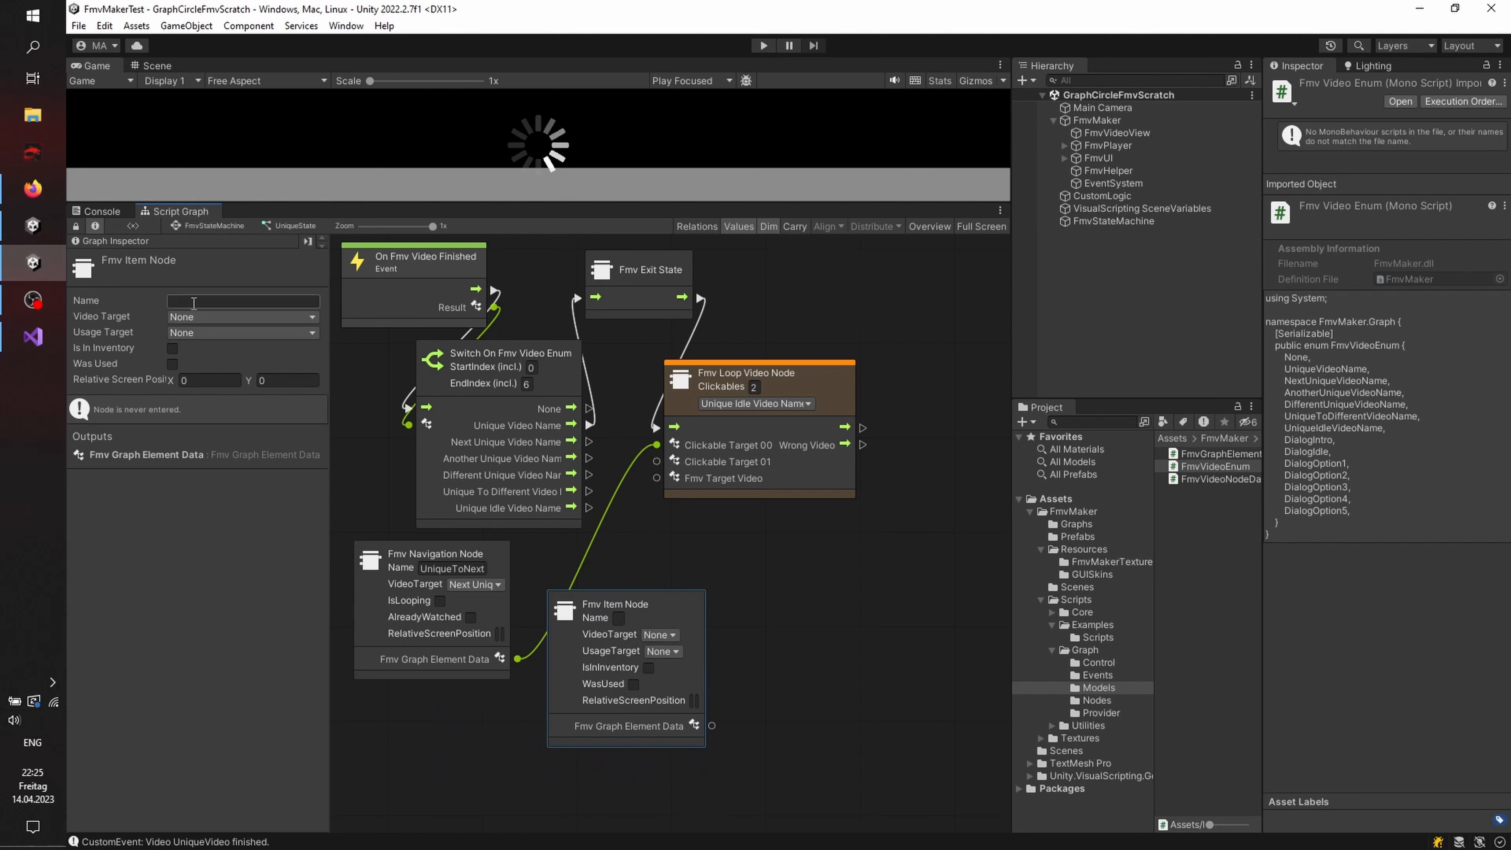
Step: Name the item node FirstItem, with video target Unique To Different Video Name and usage target Next Unique Video Name
type("FirstItem")
left_click(198, 316)
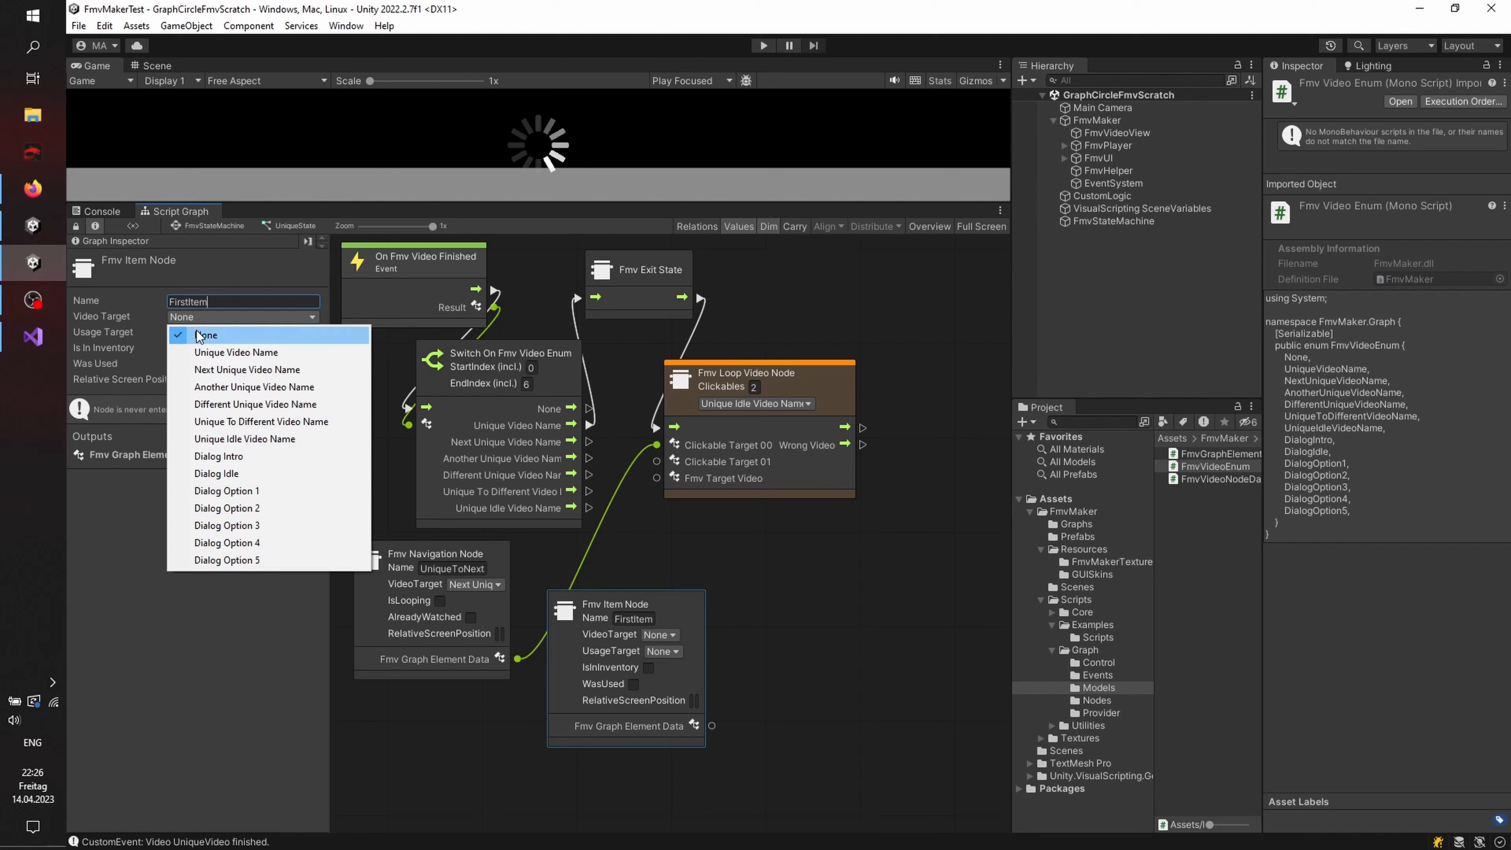
left_click(230, 422)
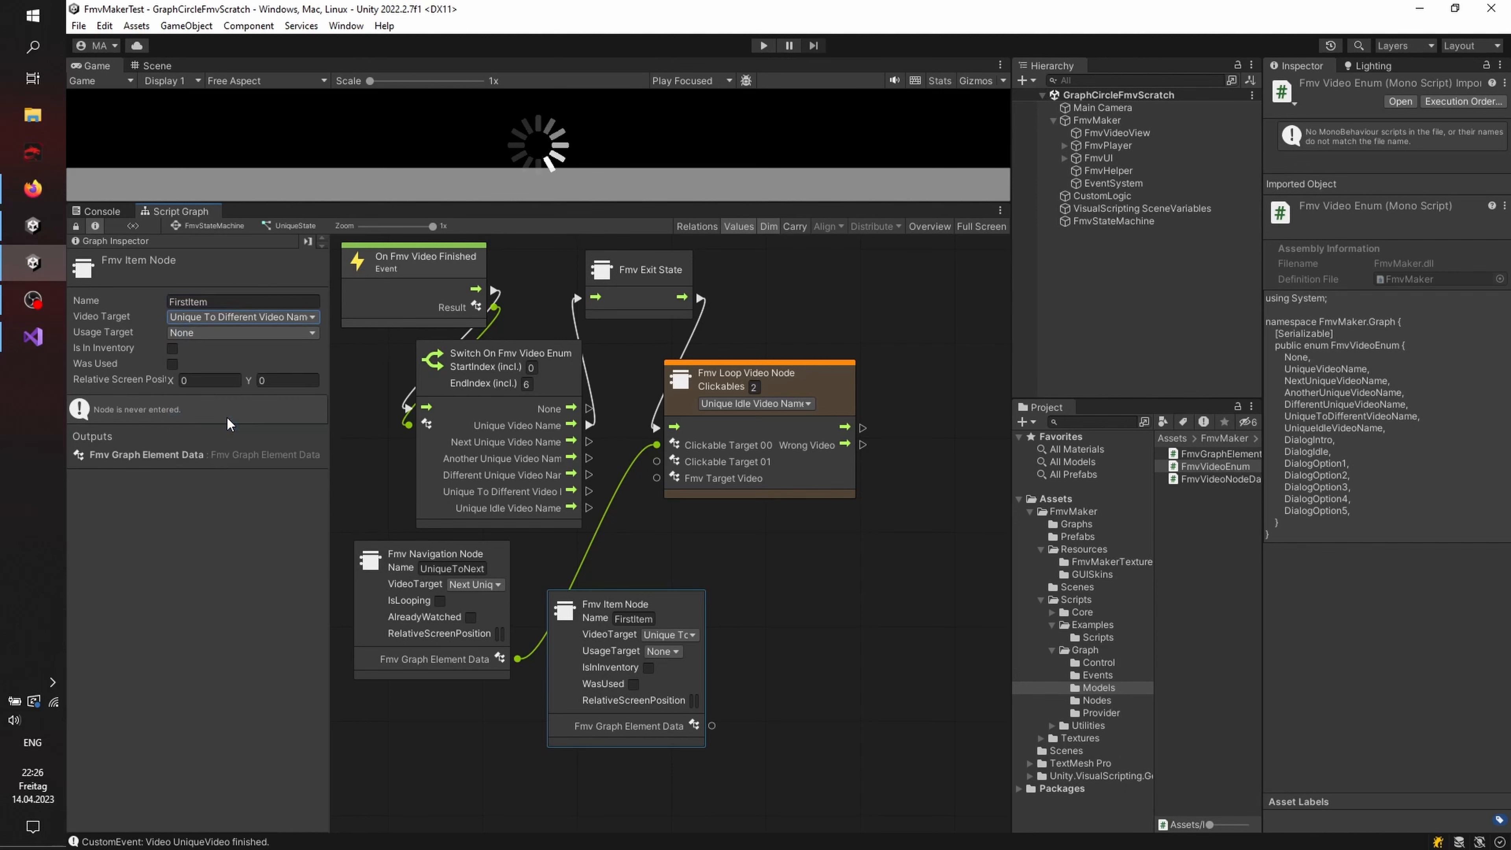
left_click(197, 334)
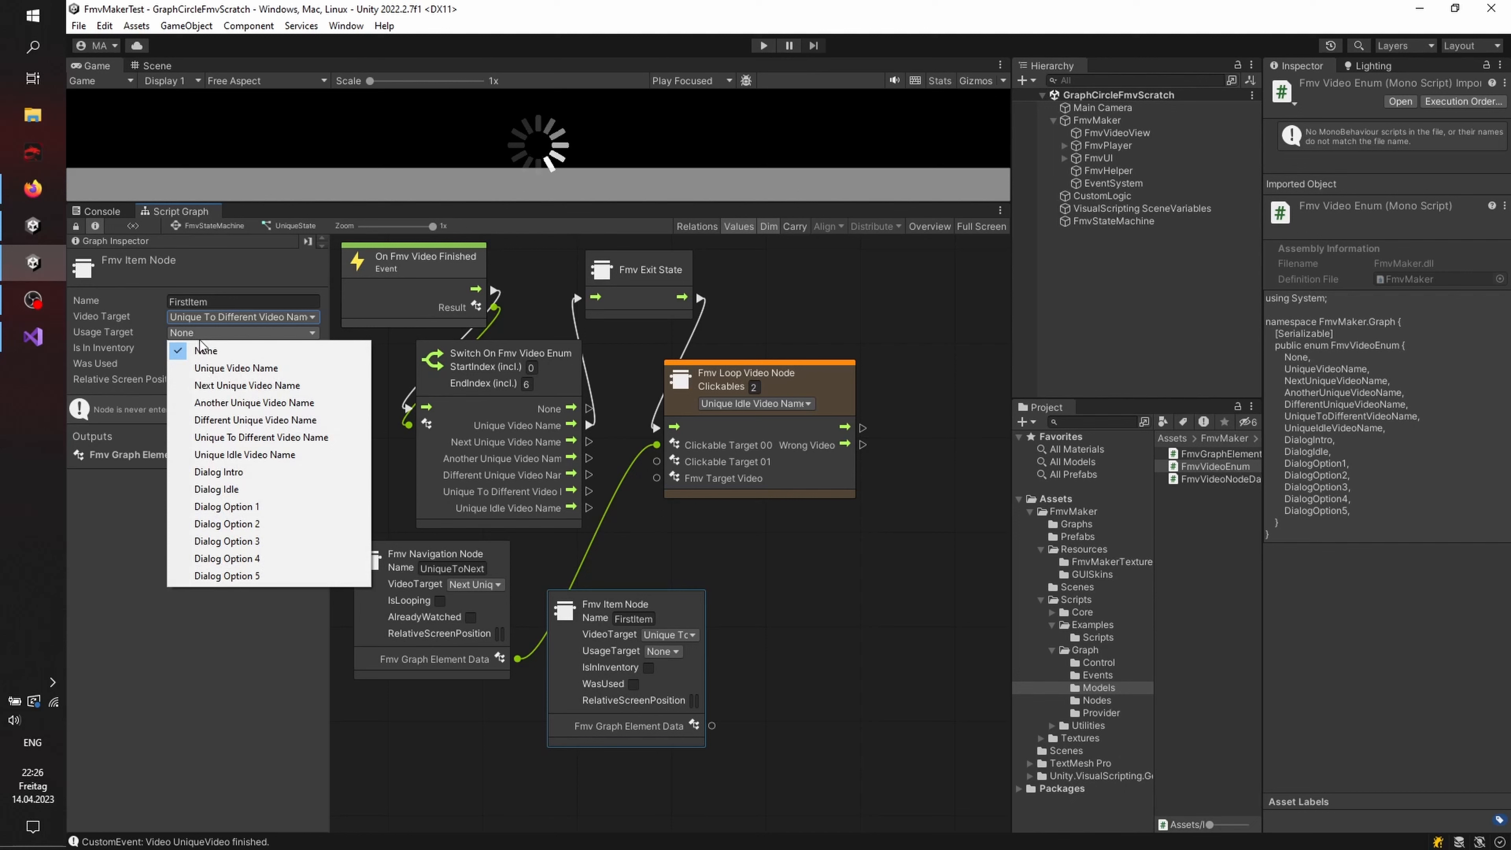
left_click(230, 384)
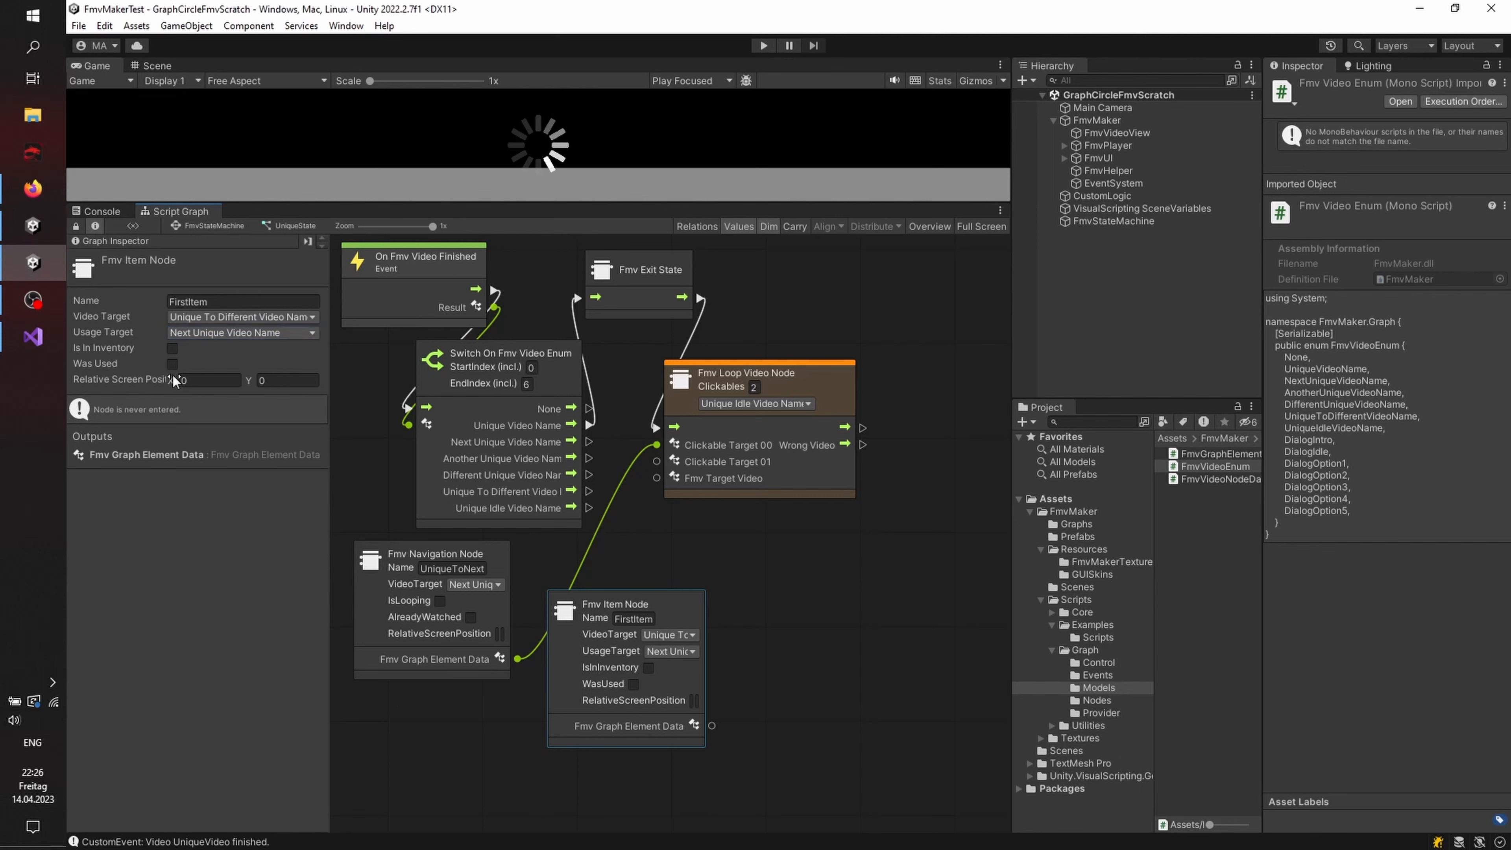
Step: Set FirstItem's relative screen position to X 0.2, Y 0.2 and connect it to the loop video node's Clickable Target 01
left_click(211, 380)
type("0,2")
key("Tab")
type(",2")
left_click_drag(712, 726, 656, 462)
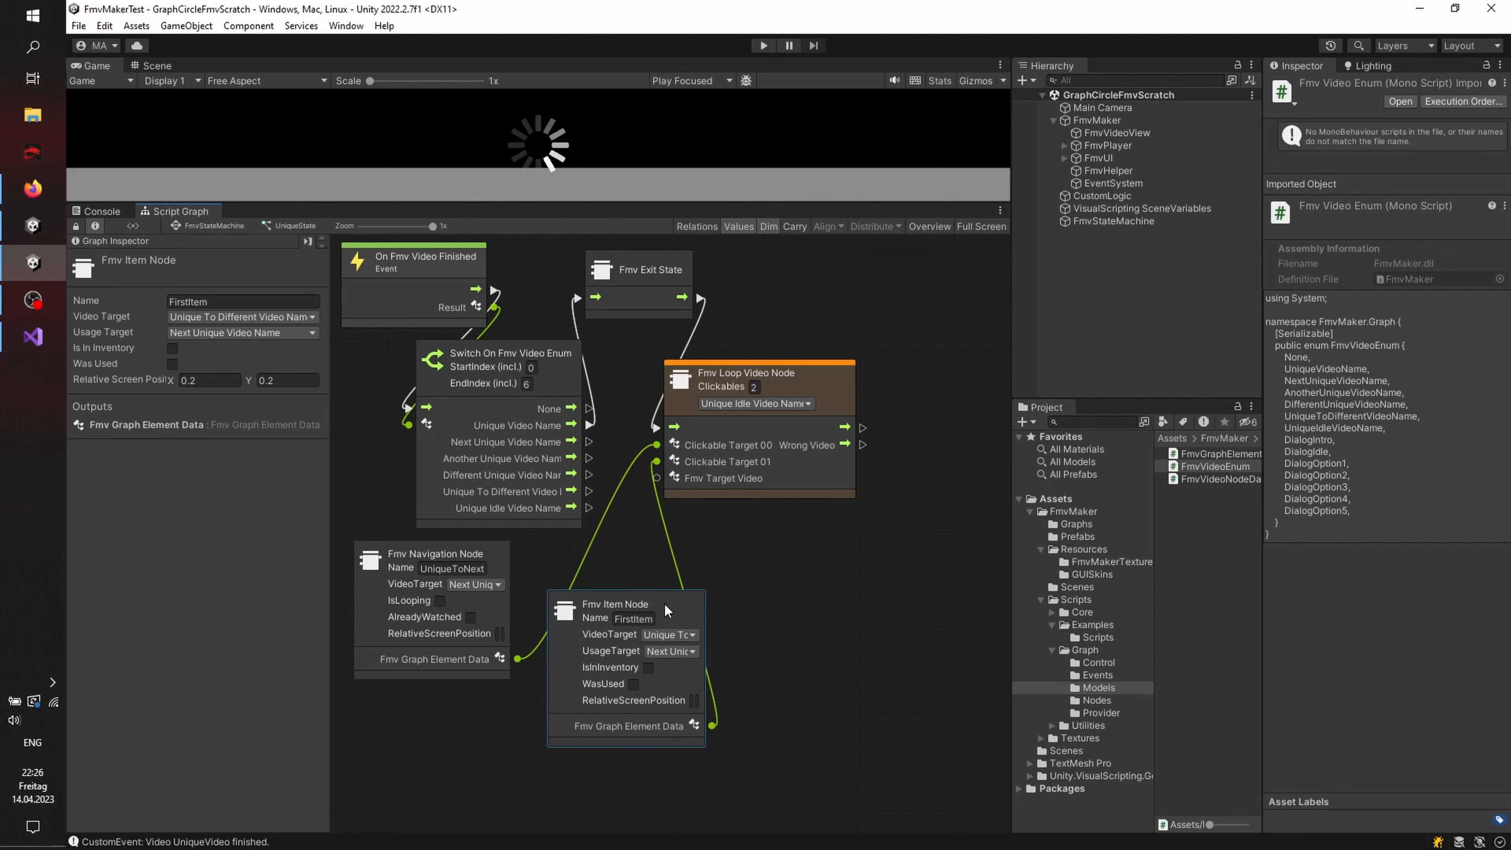
left_click_drag(664, 605, 652, 560)
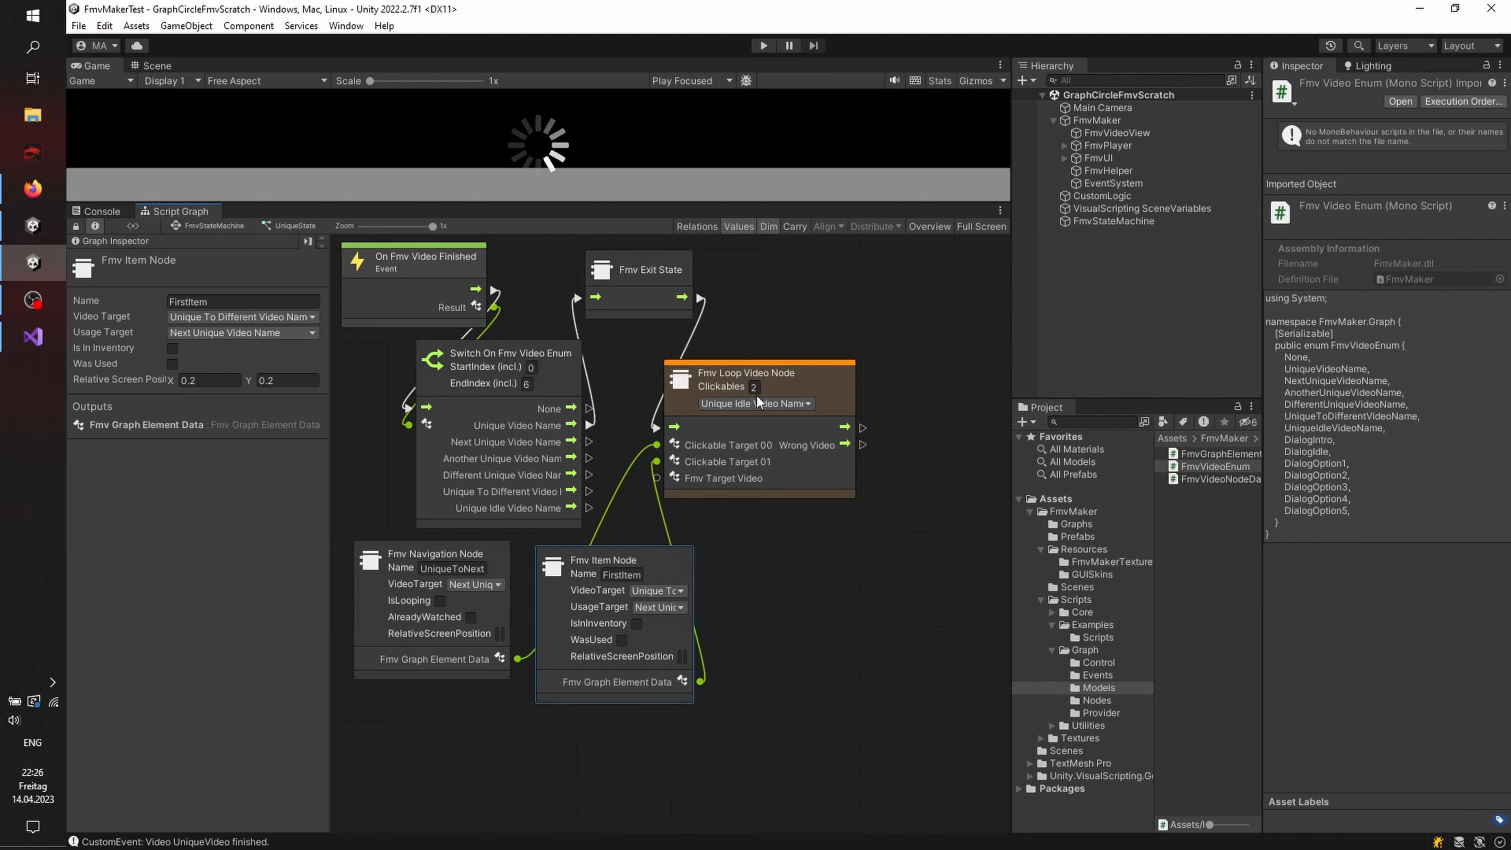
Step: Add an Fmv Navigation Node to the UniqueState graph, below the loop video node and beside the FirstItem node
right_click(795, 598)
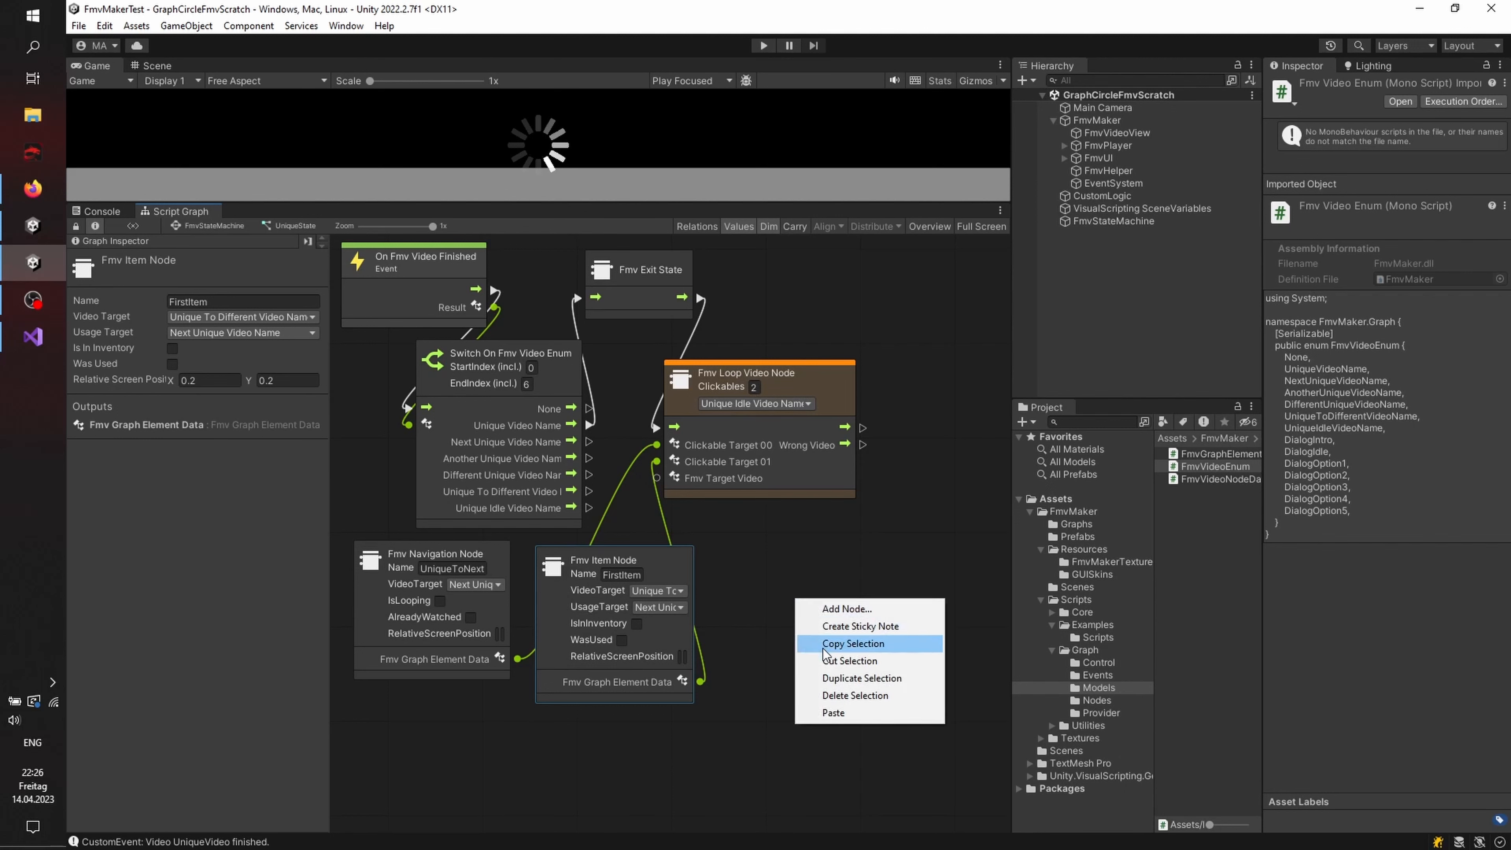
left_click(836, 610)
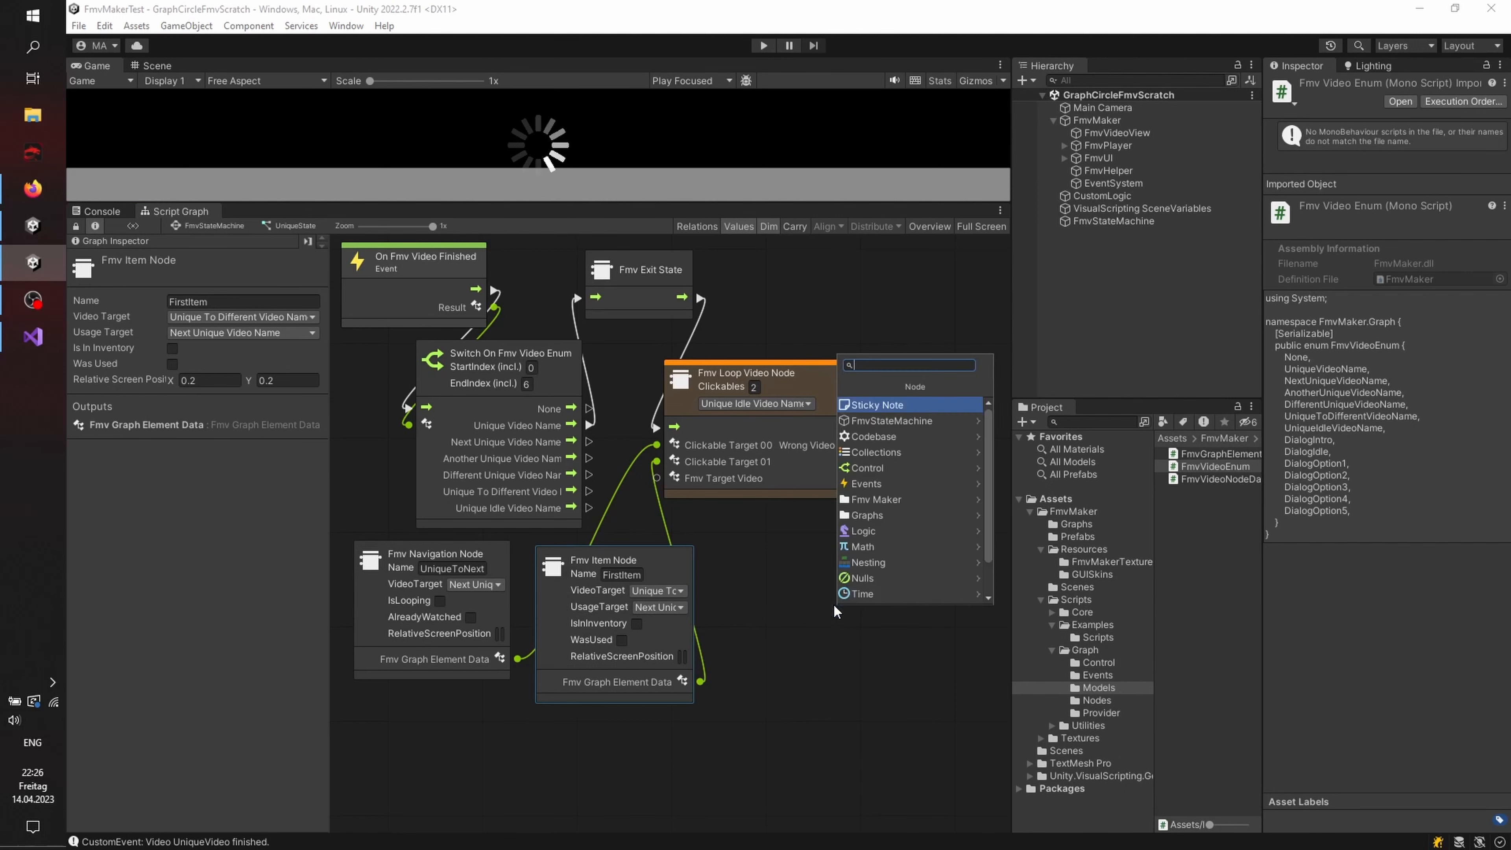
left_click(871, 497)
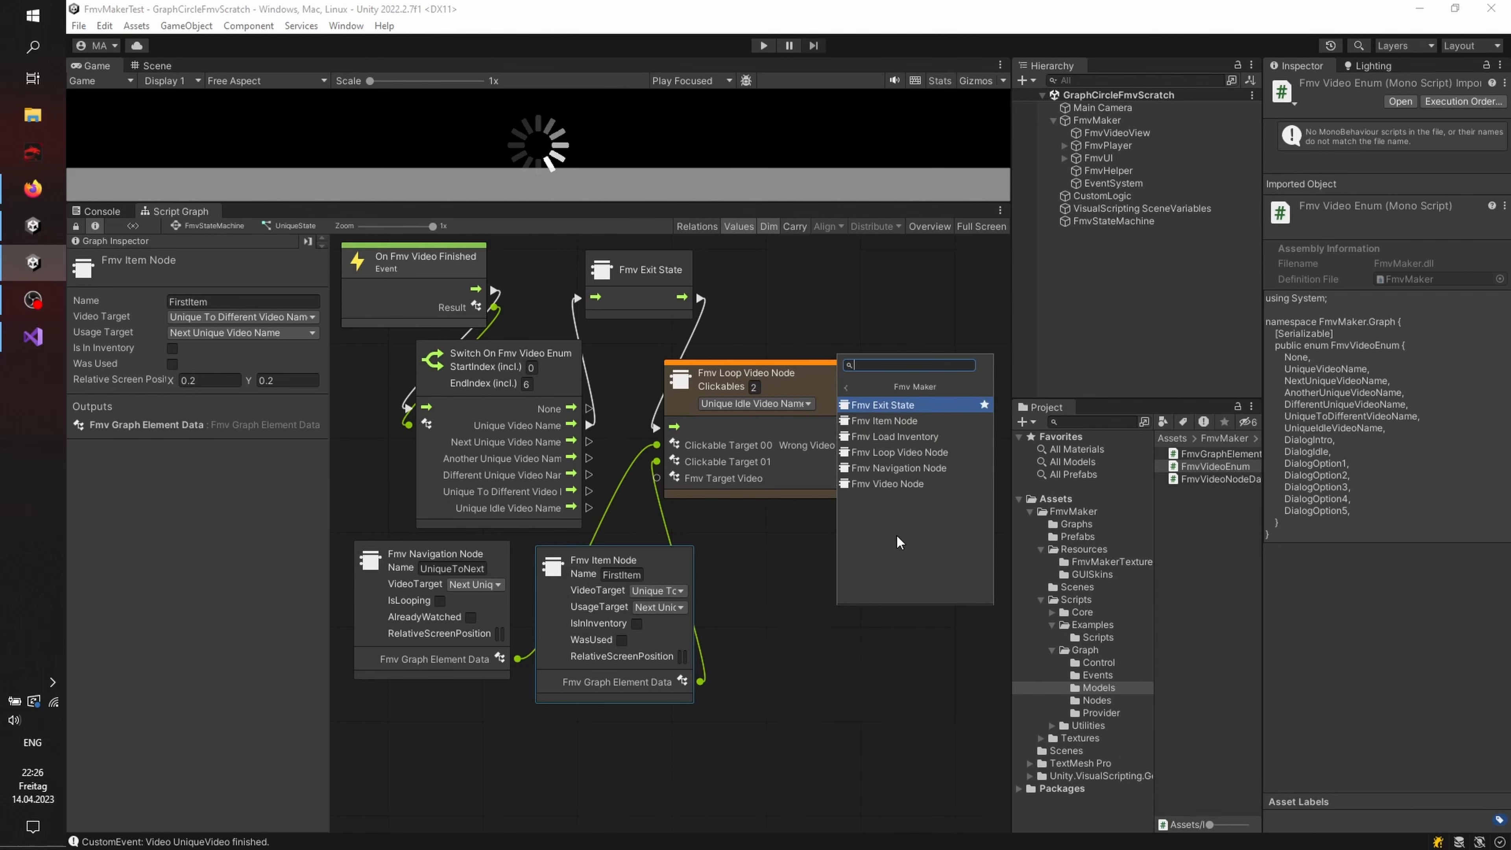
left_click(895, 468)
left_click_drag(902, 600, 891, 575)
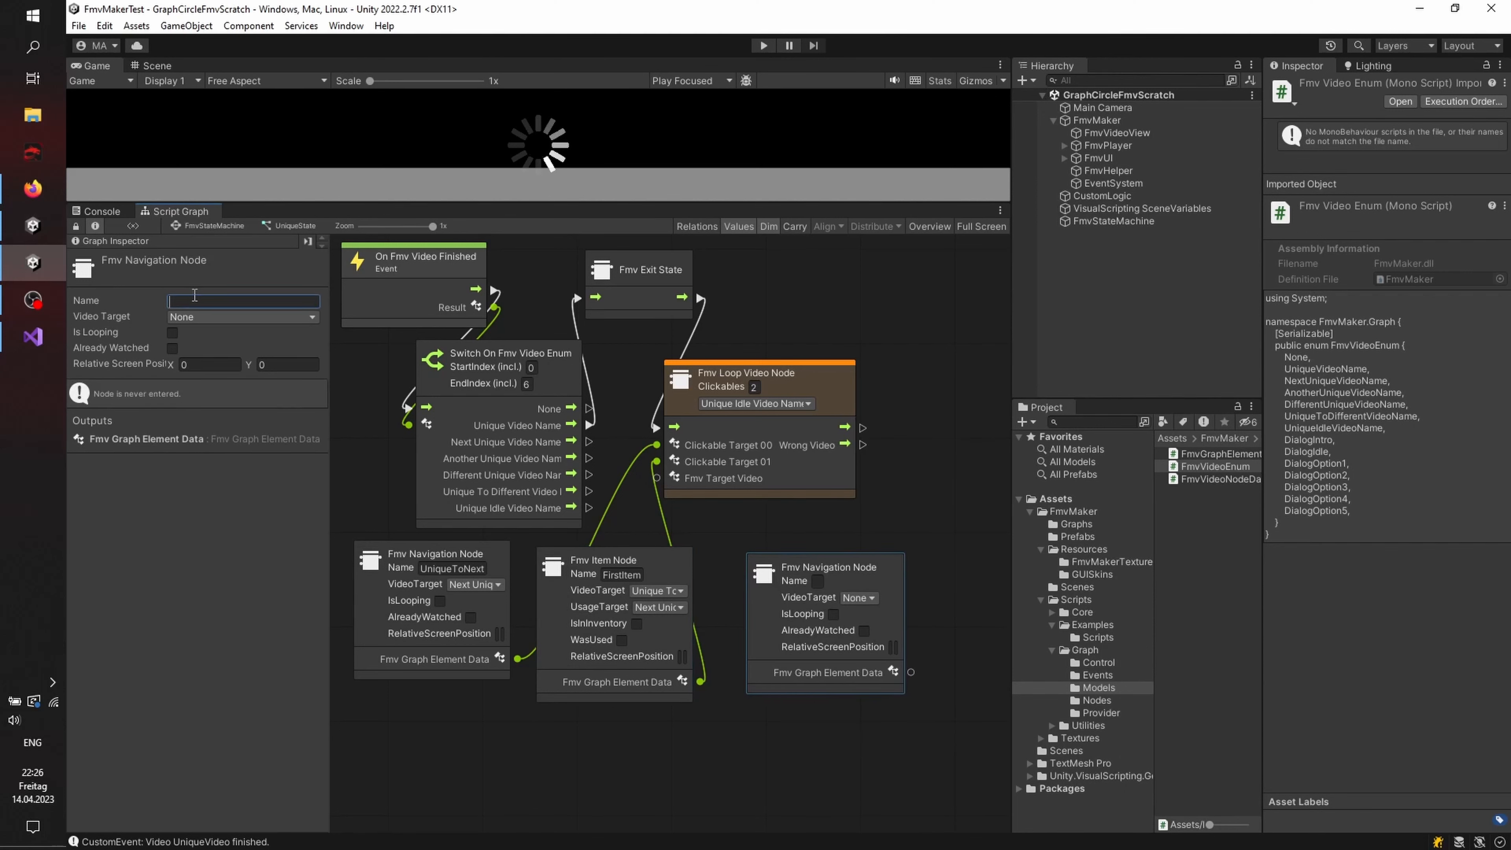
Step: Name the new navigation node UniqueIdle, target Unique Idle Video Name, and connect its output to the loop video node's Fmv Target Video input
type("UniqueIdle")
left_click(199, 316)
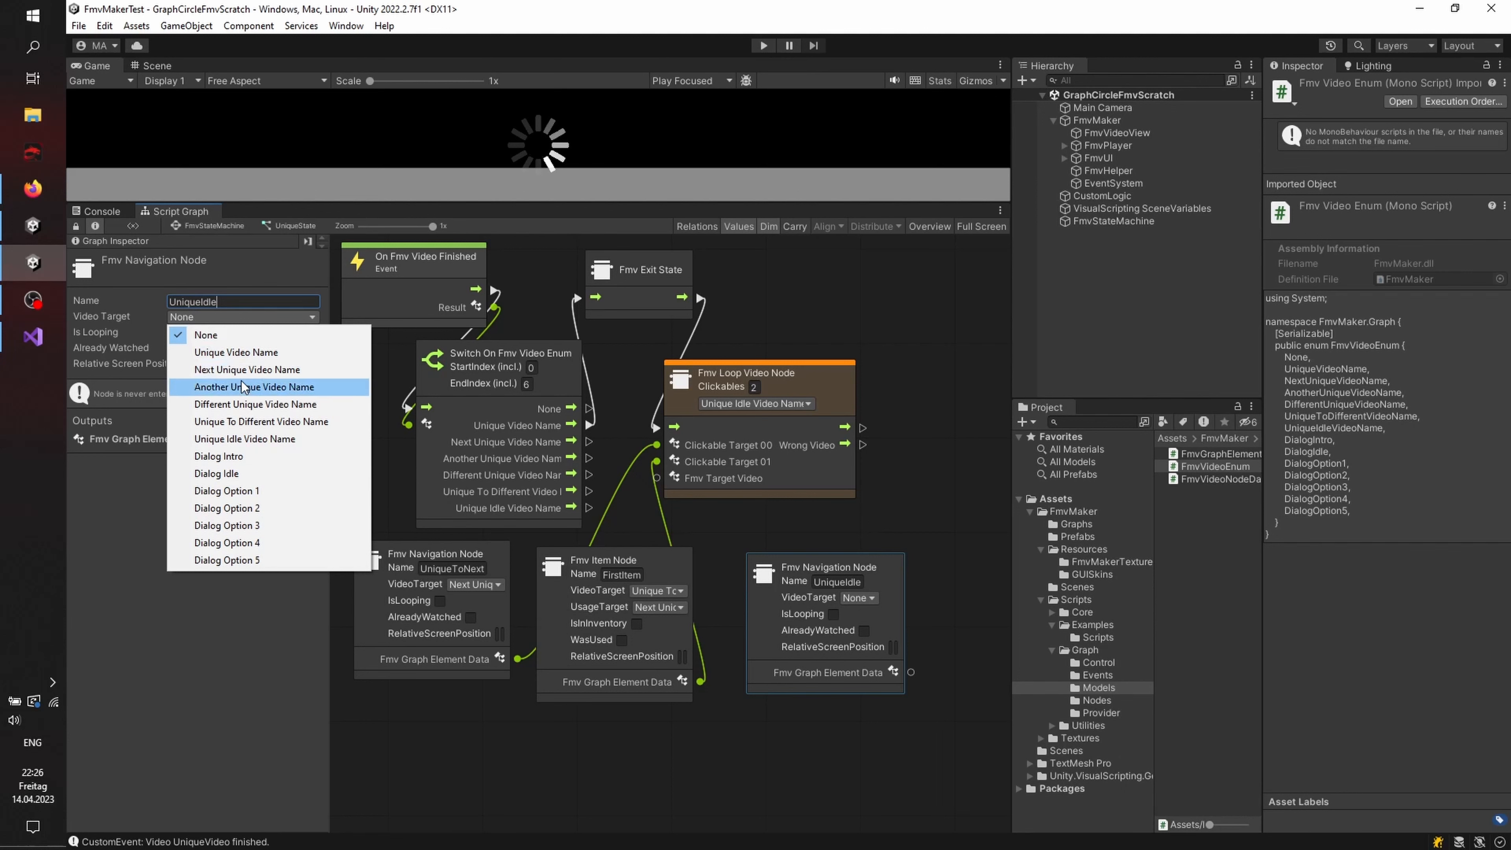
left_click(250, 438)
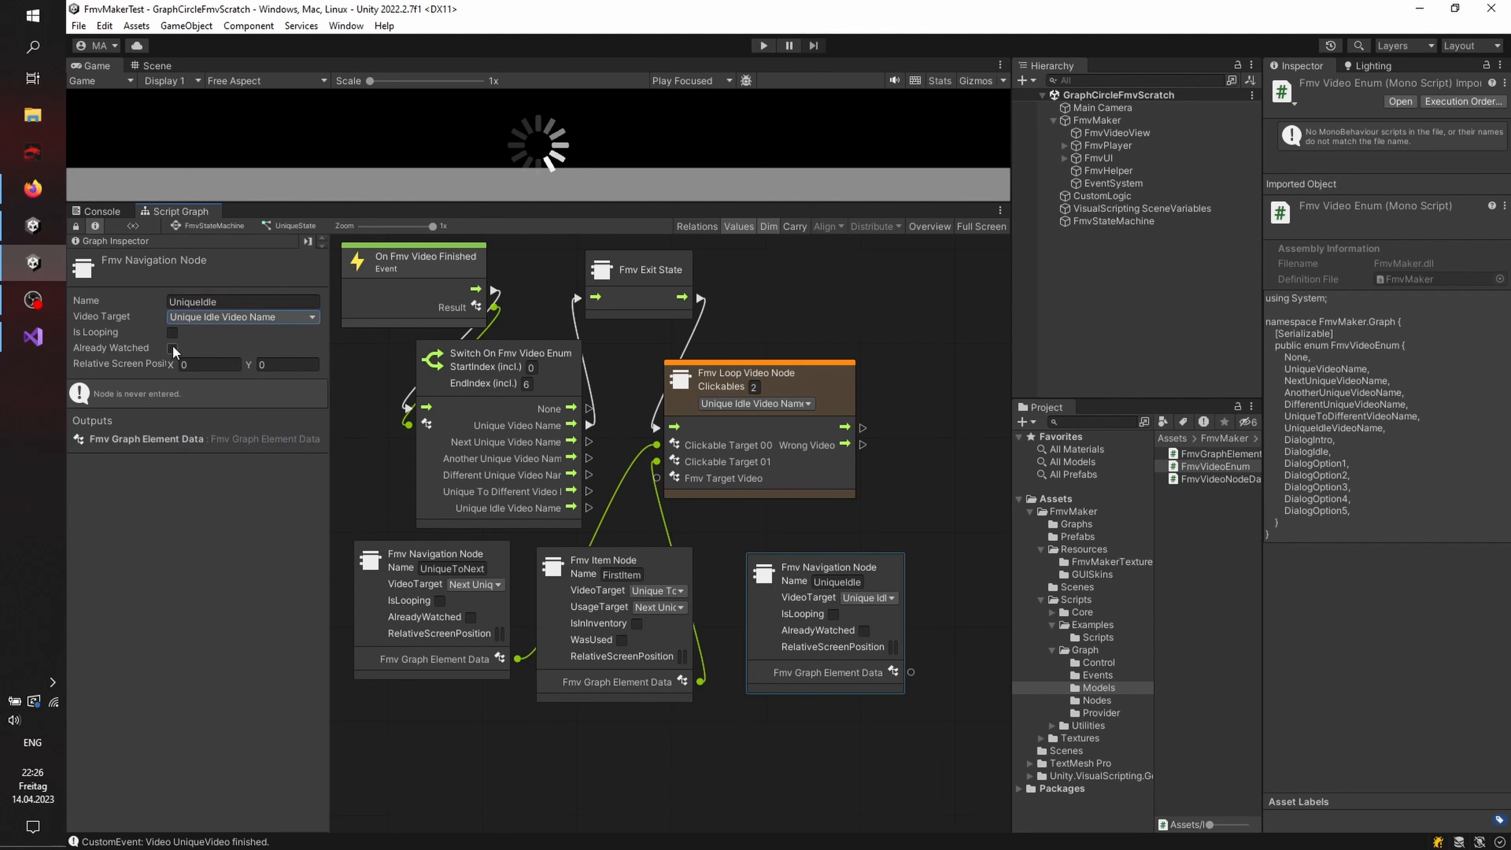
left_click_drag(910, 672, 656, 478)
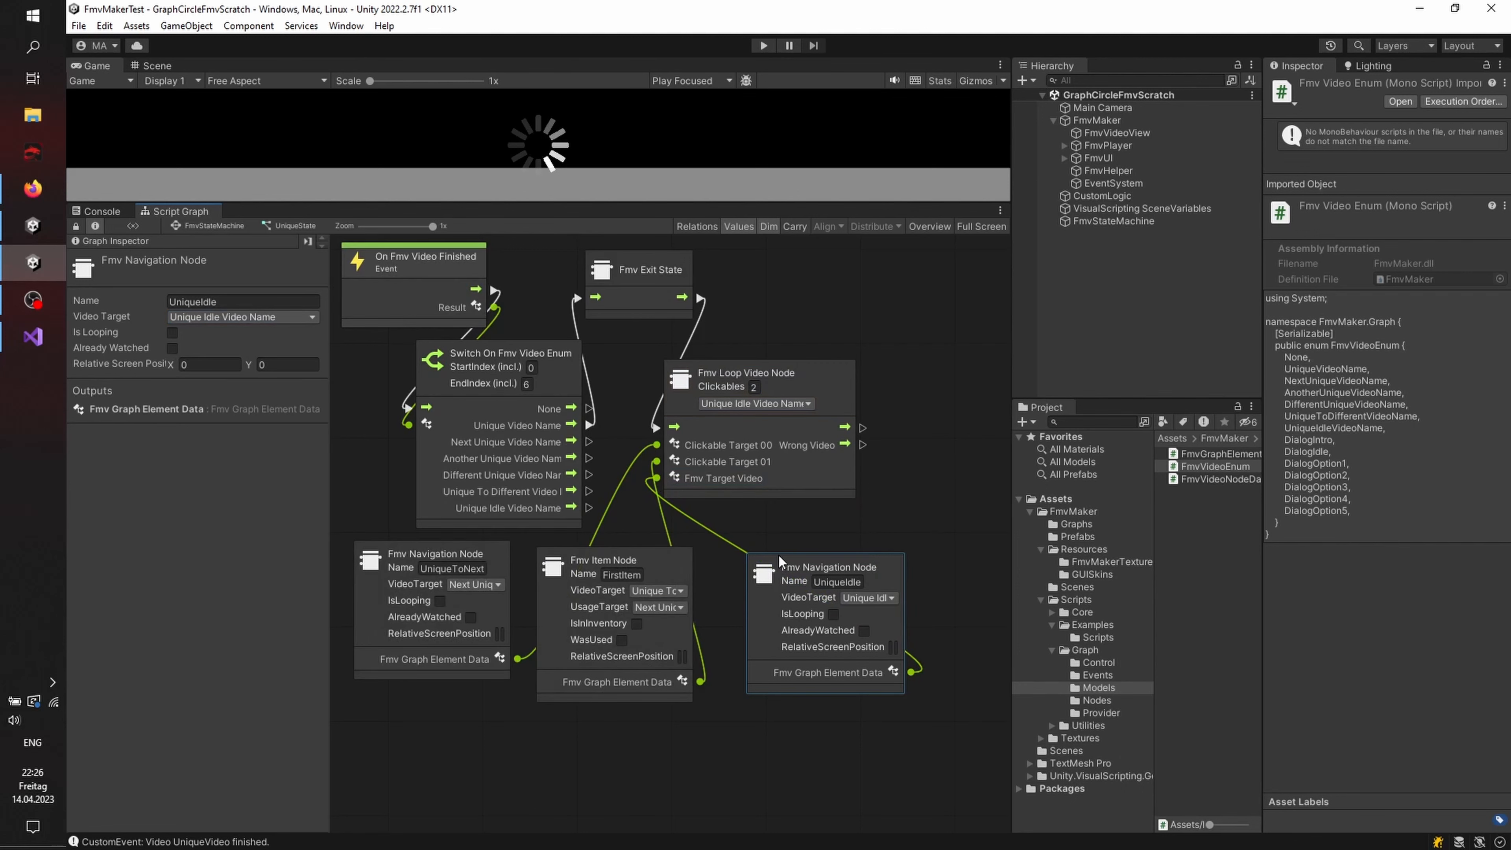
Step: Spread out the Switch On Fmv Video Enum, Fmv Exit State and Fmv Loop Video nodes, with Exit State directly above the loop video node
left_click_drag(760, 614, 738, 614)
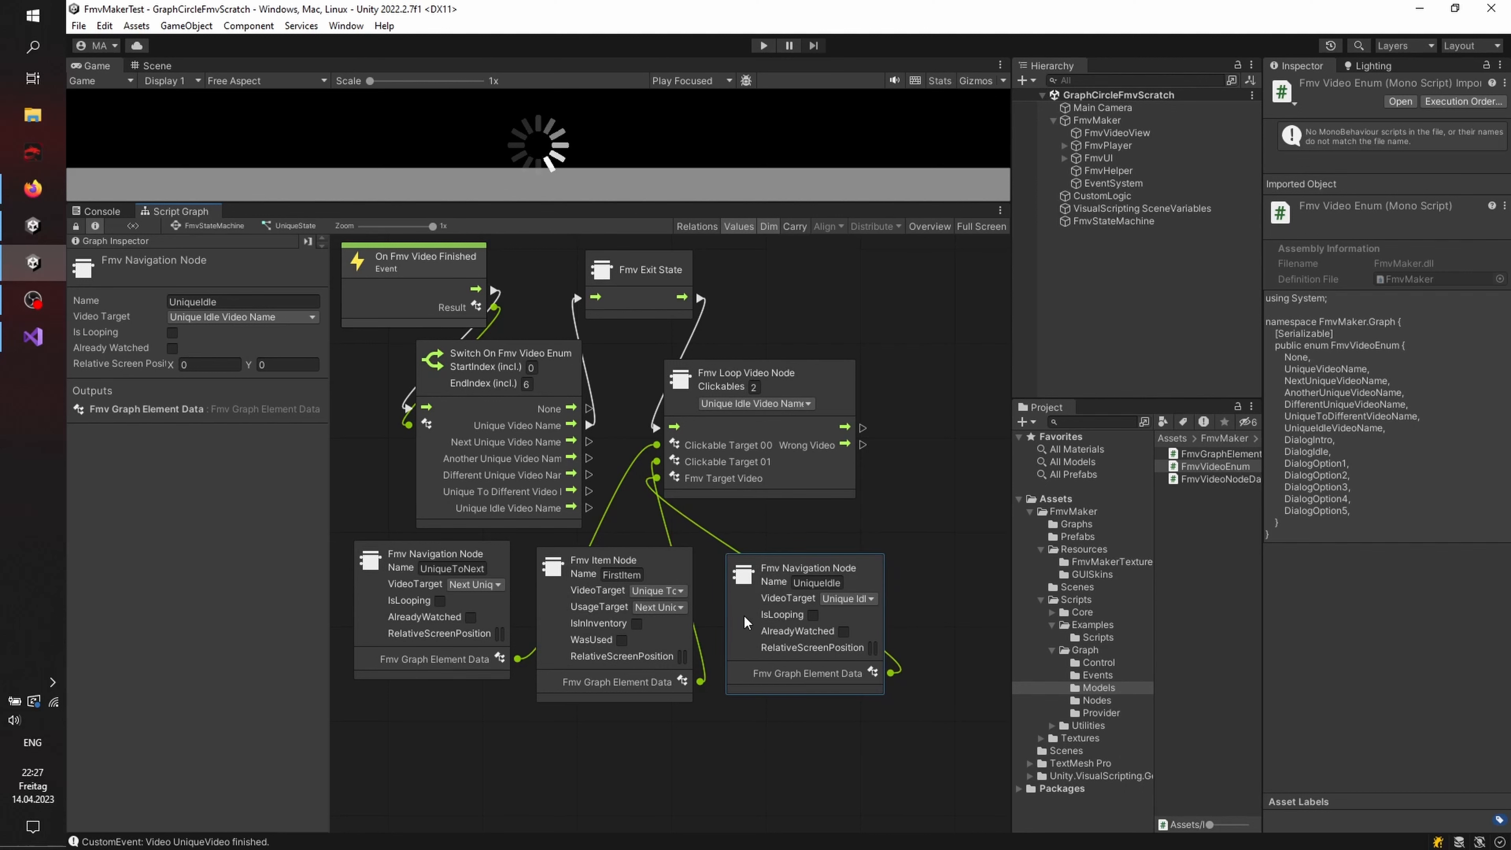
left_click_drag(564, 375, 604, 372)
left_click_drag(850, 390, 948, 391)
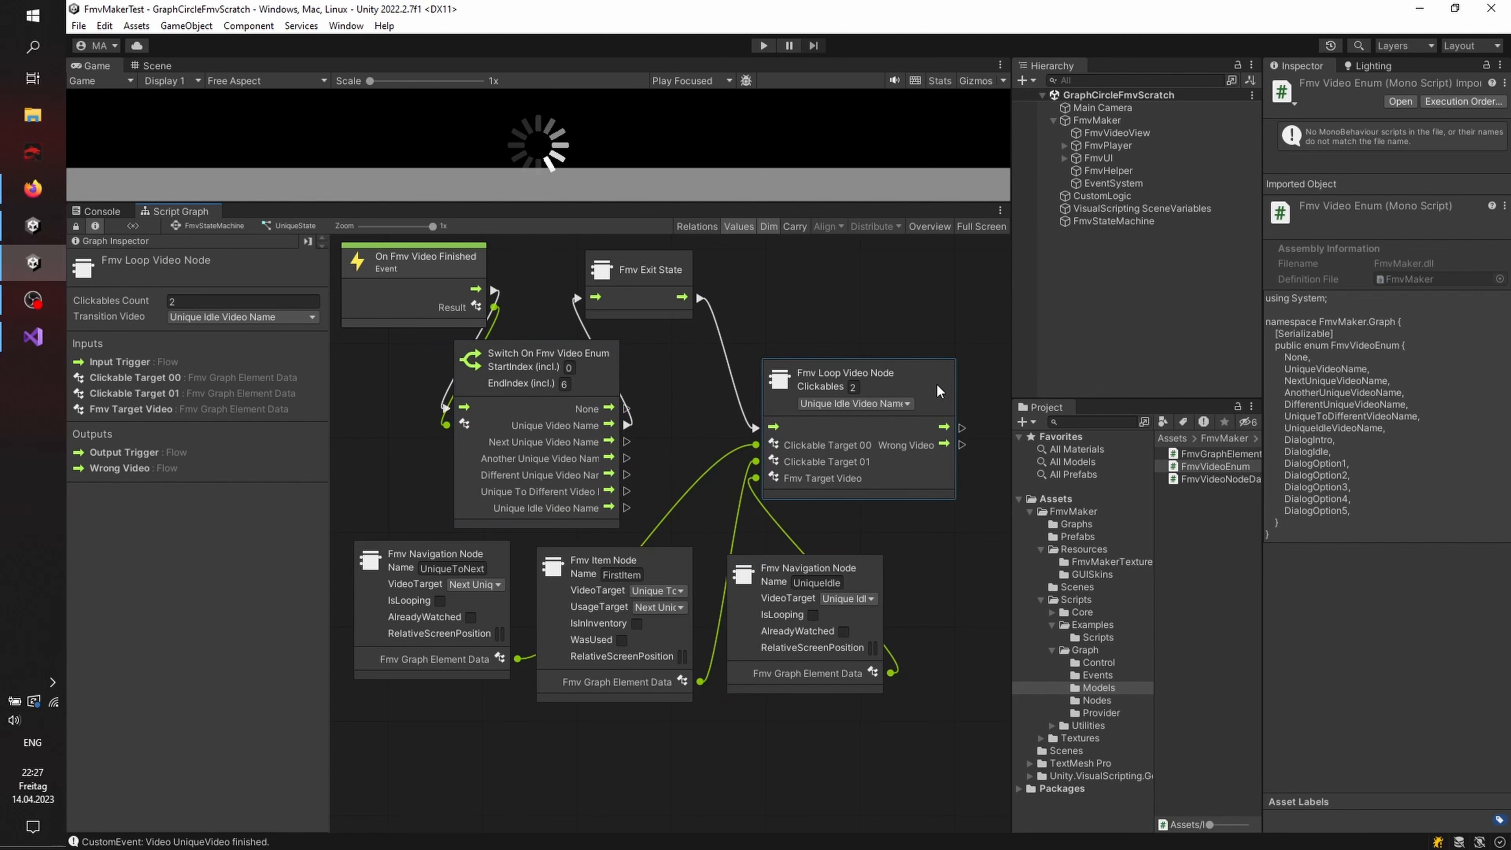
left_click_drag(648, 289, 740, 291)
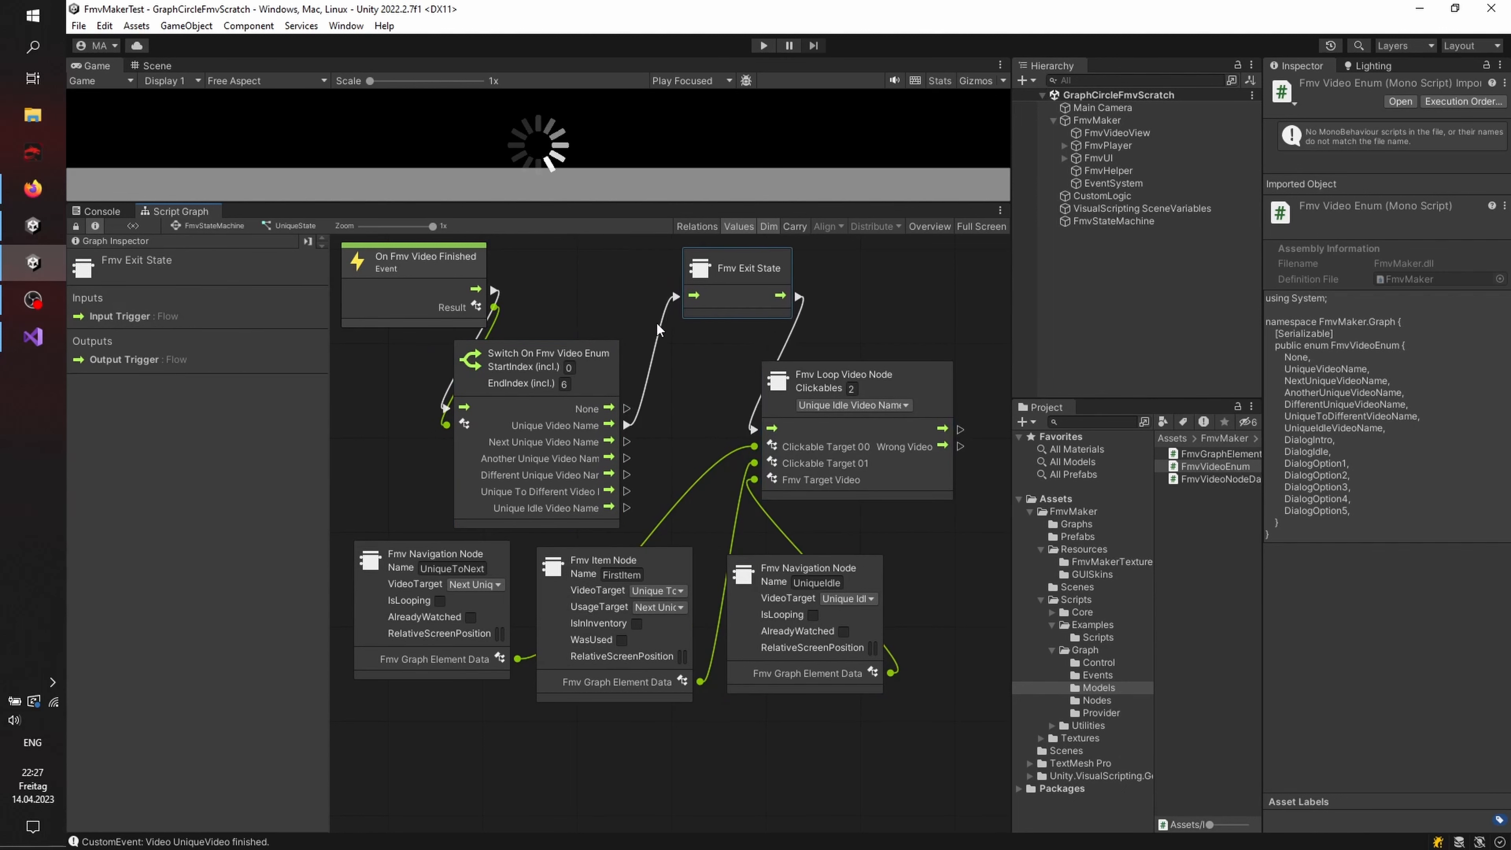
left_click_drag(601, 384, 852, 315)
left_click_drag(914, 388, 940, 378)
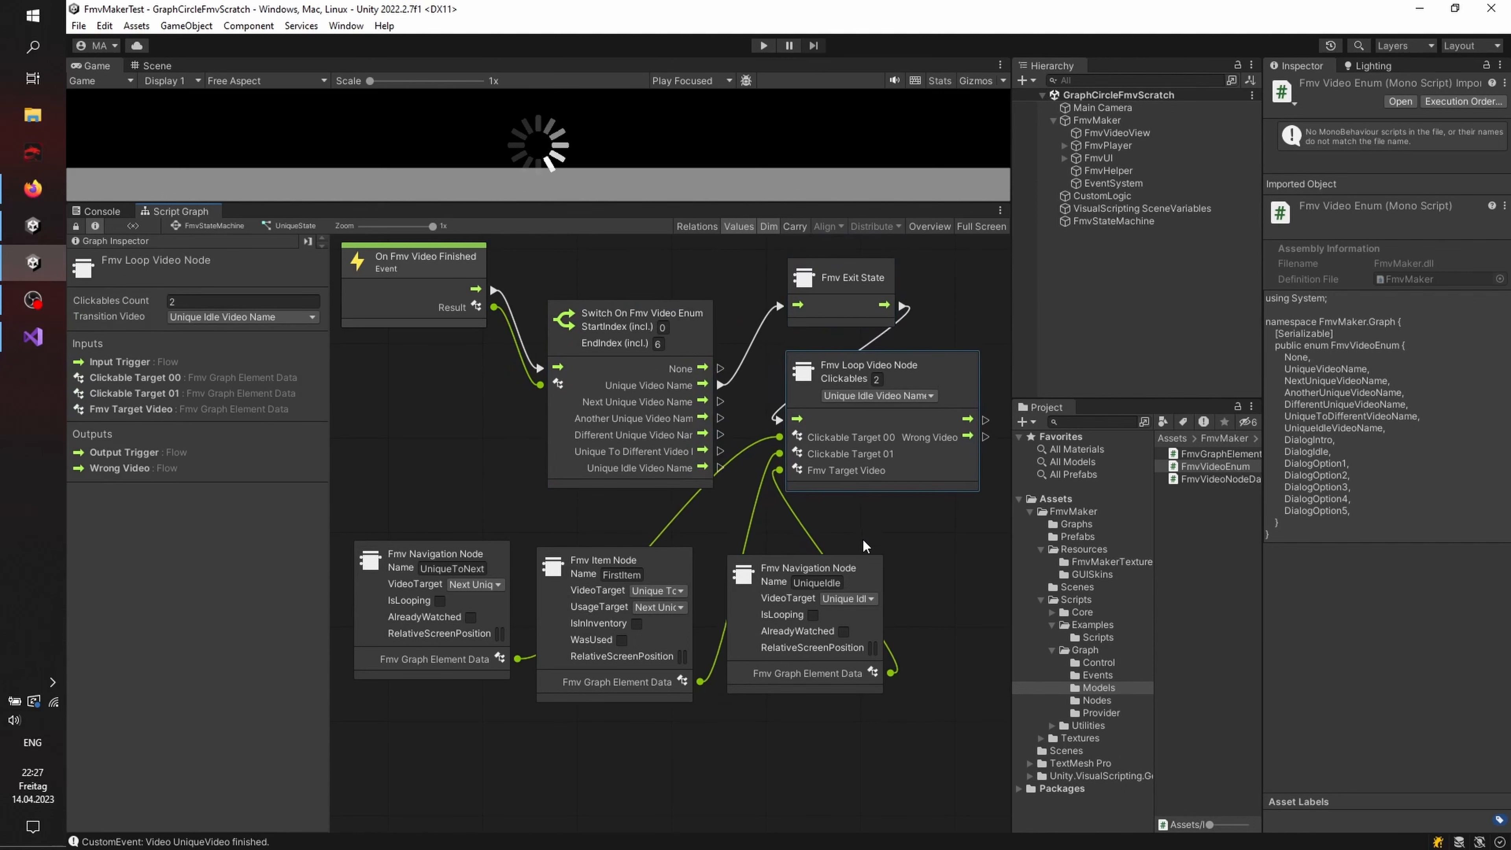
Step: Arrange the UniqueToNext, FirstItem and UniqueIdle nodes in a spaced row beneath the switch and loop video nodes
left_click_drag(855, 579, 926, 559)
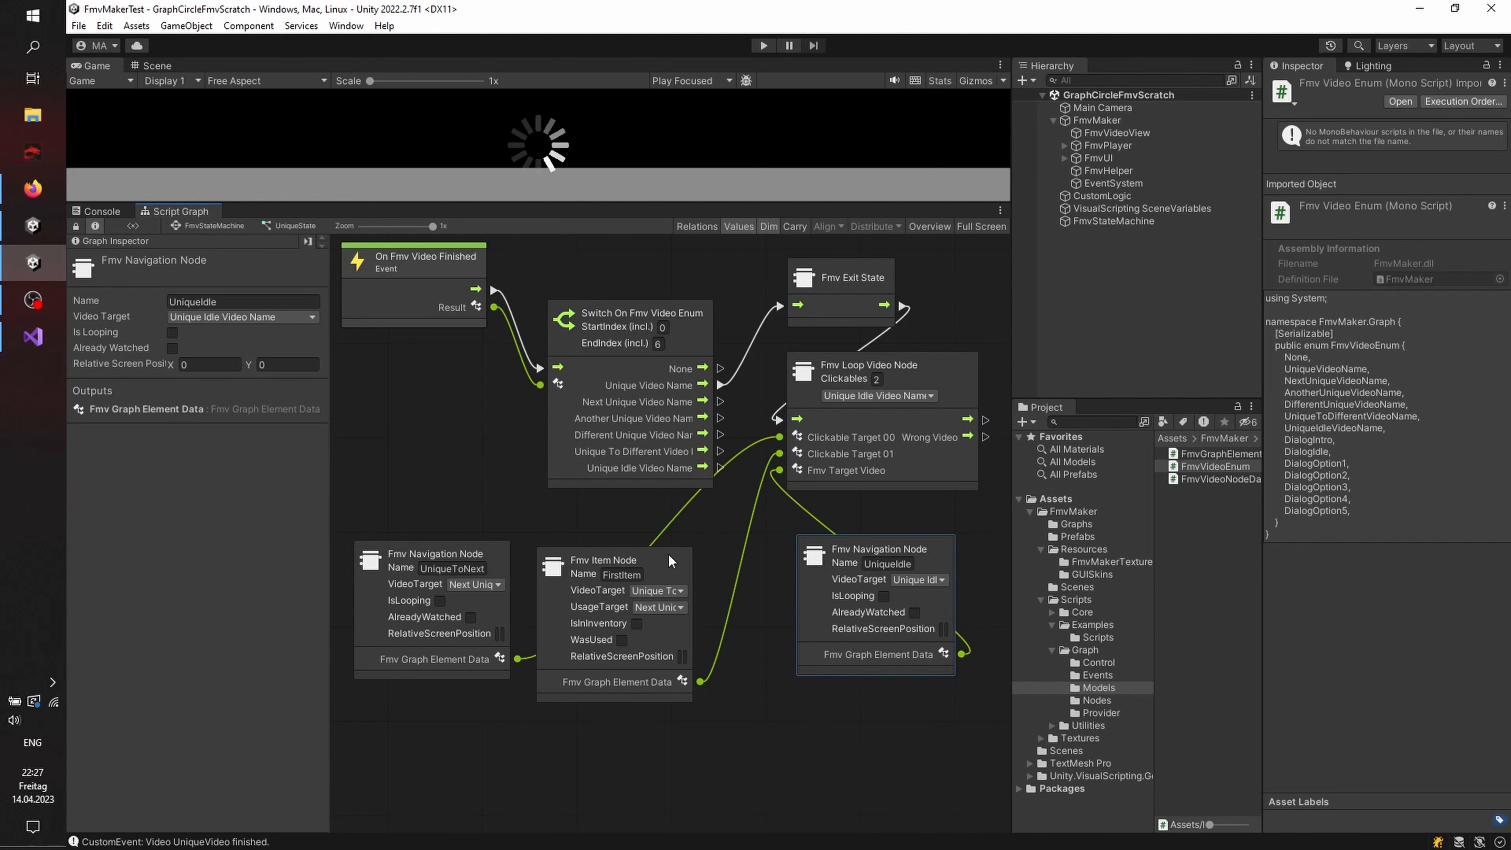
mouse_move(668, 555)
left_mouse_down()
mouse_move(648, 536)
mouse_move(664, 532)
left_mouse_up()
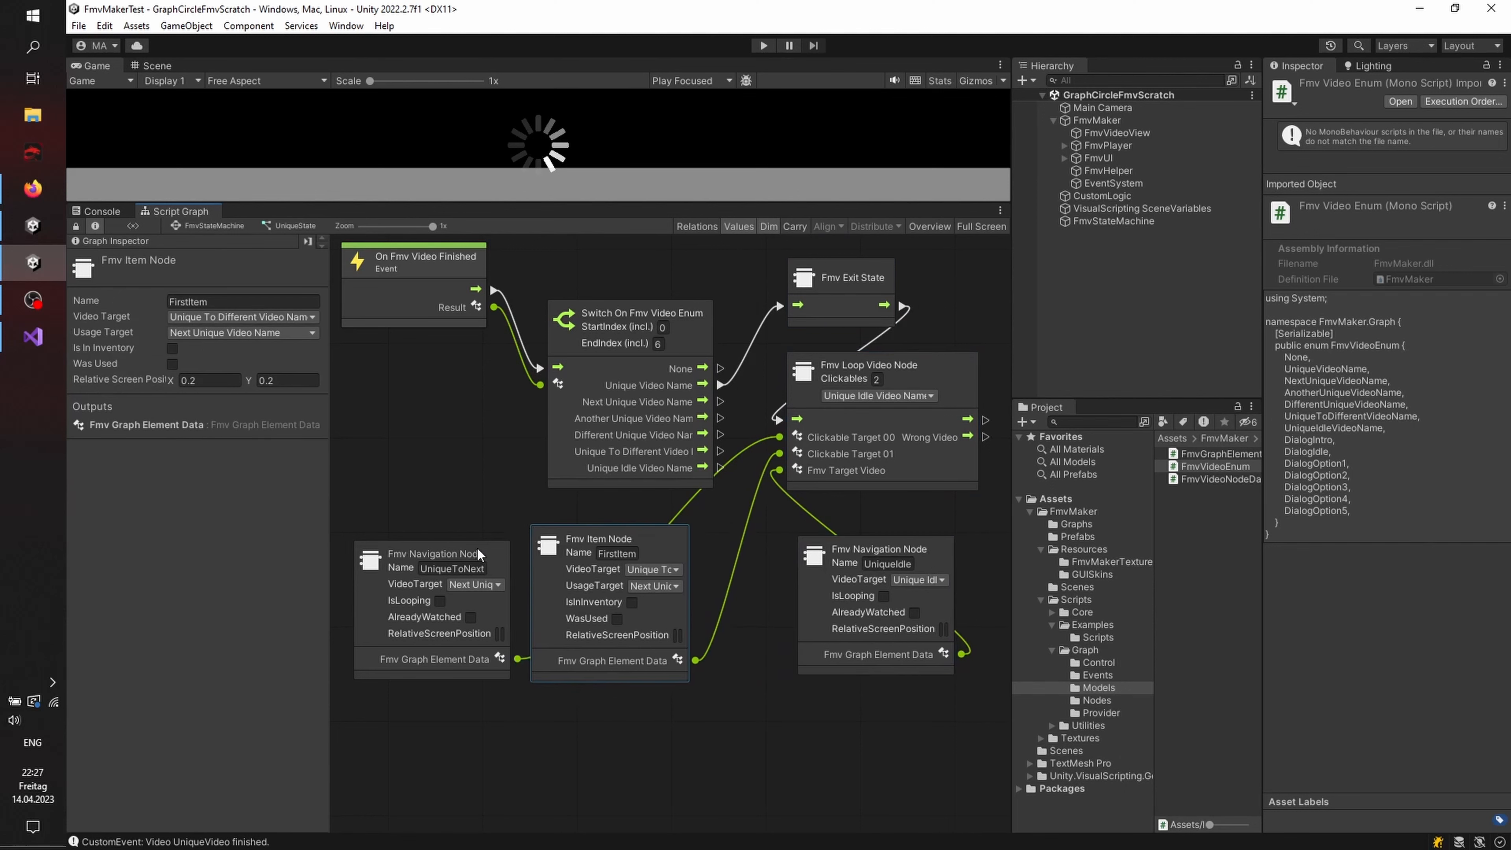
left_click_drag(476, 552, 493, 587)
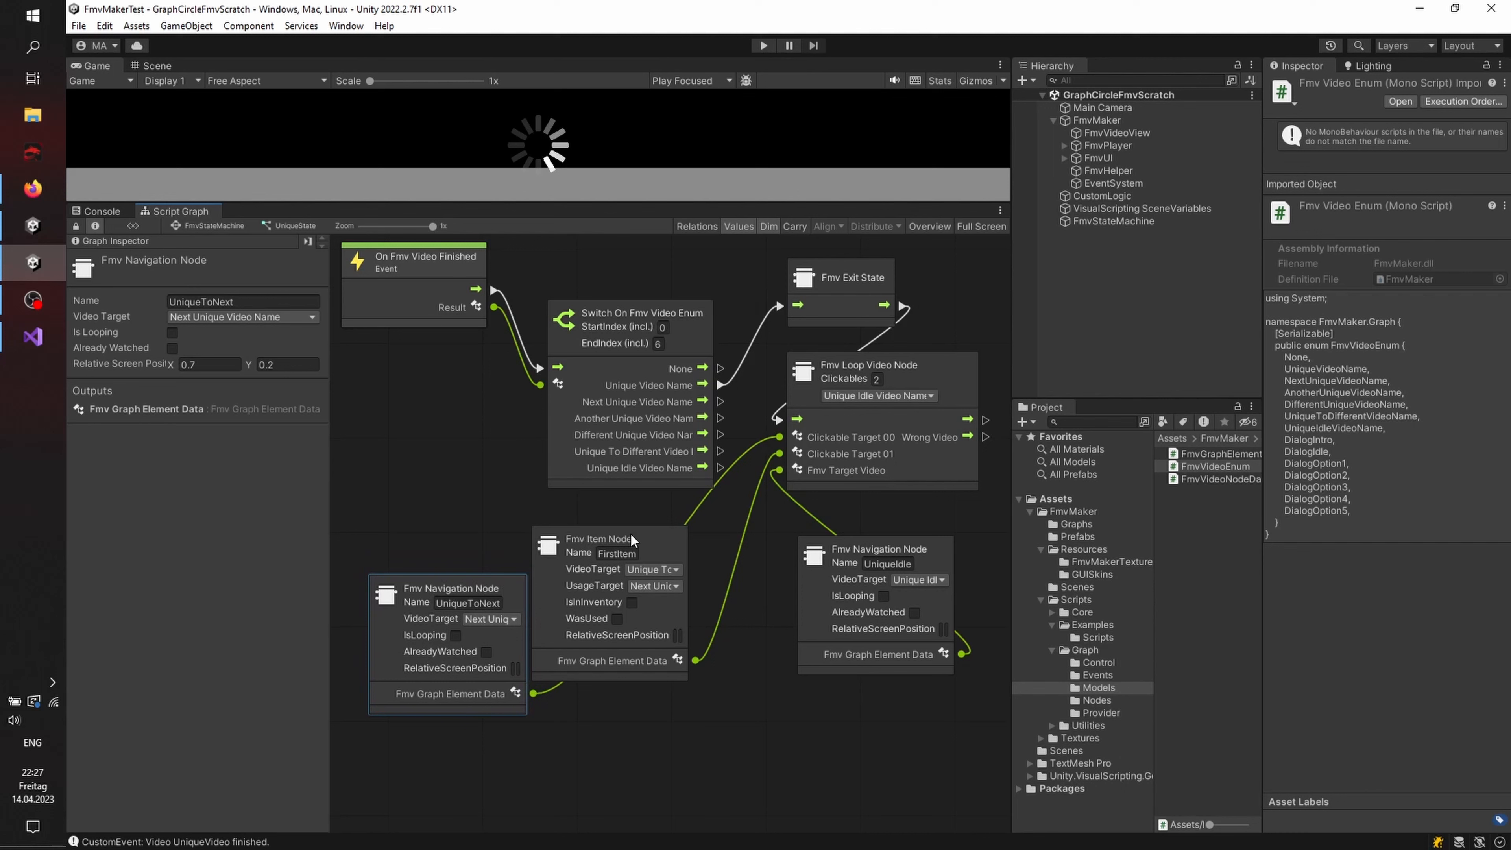
left_click_drag(632, 534, 691, 574)
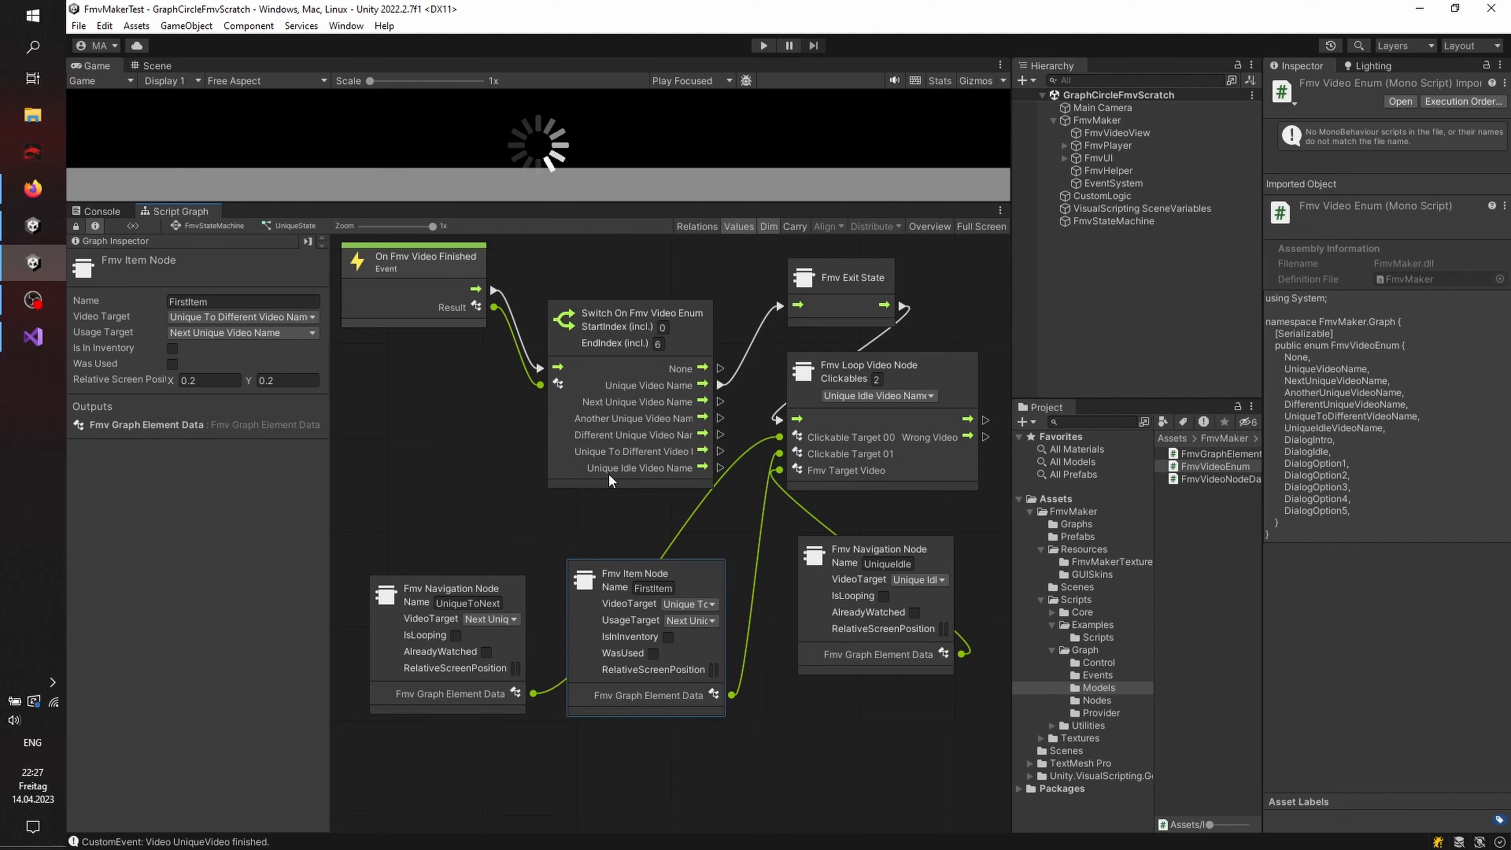
Step: Enlarge the Game view above the graph and run the scene in play mode to test the UniqueState logic
left_click_drag(643, 201, 647, 325)
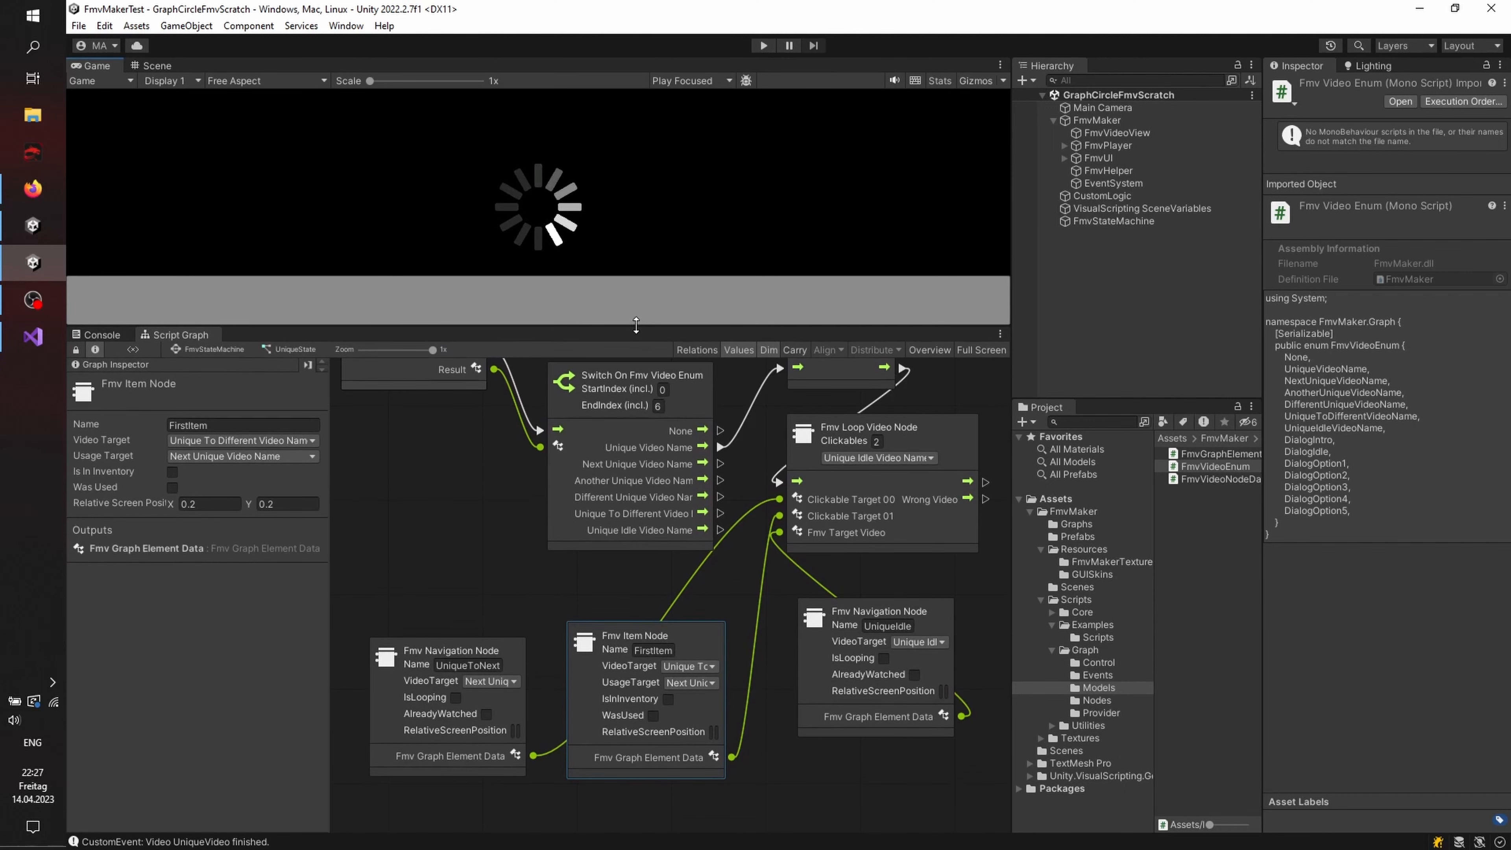
left_click(764, 45)
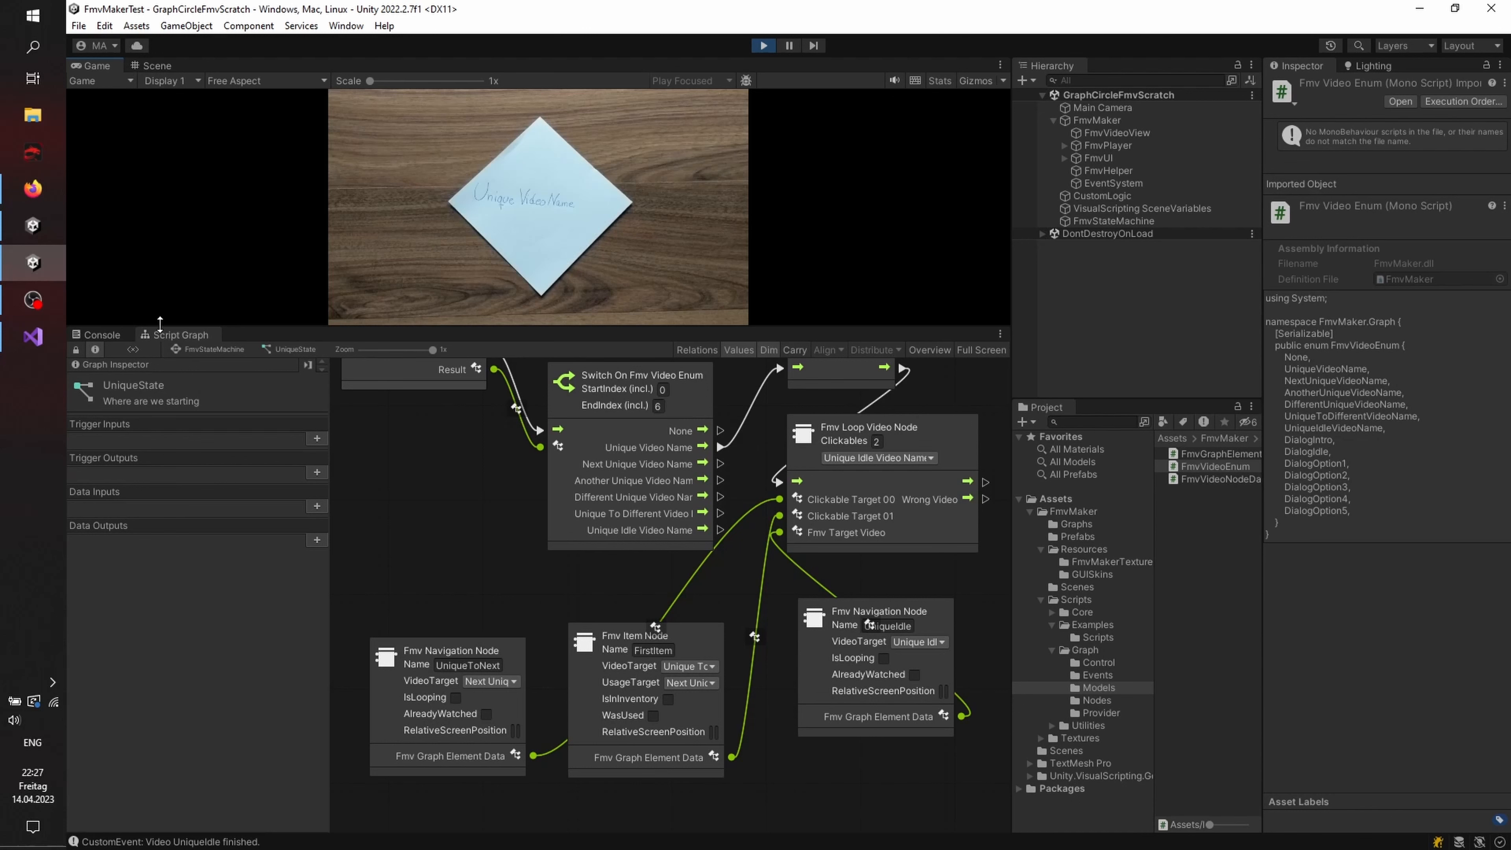
Step: Return to the FmvStateMachine graph, inspect the console error, resume the paused game and clear the log
left_click(220, 350)
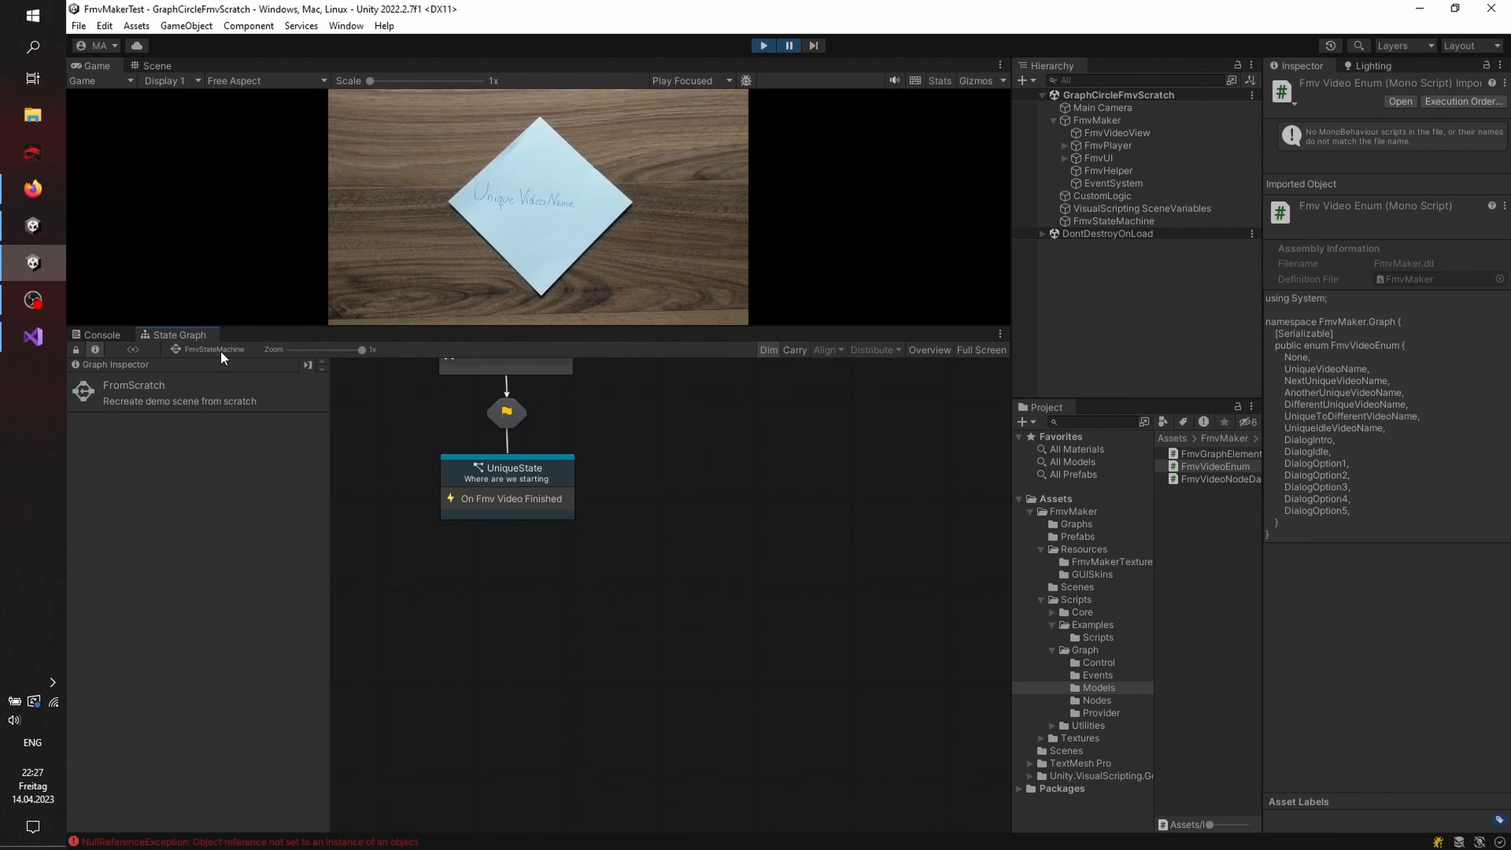
left_click(101, 334)
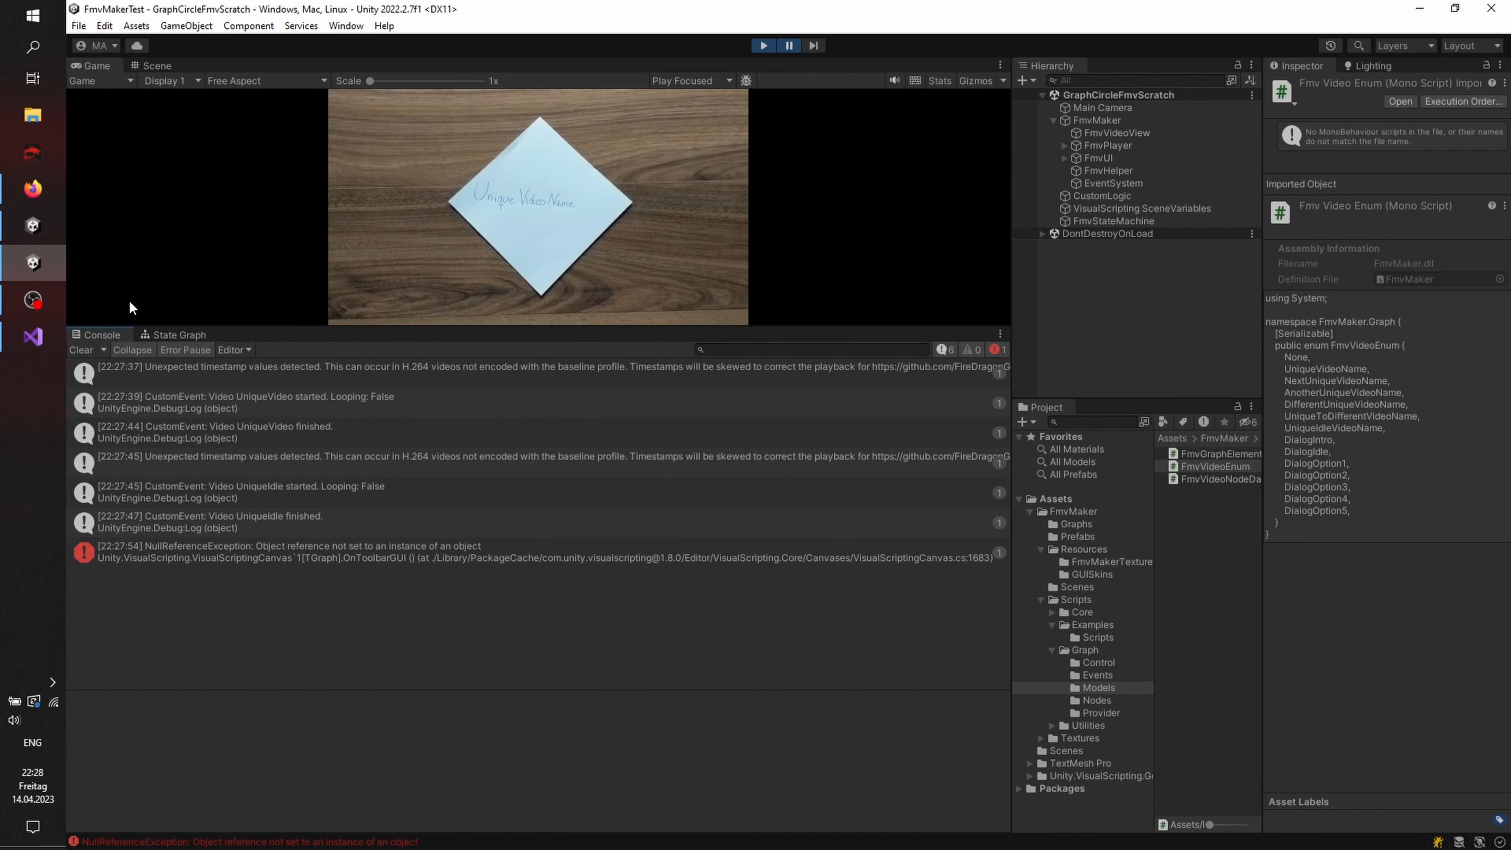
left_click(791, 46)
left_click(77, 349)
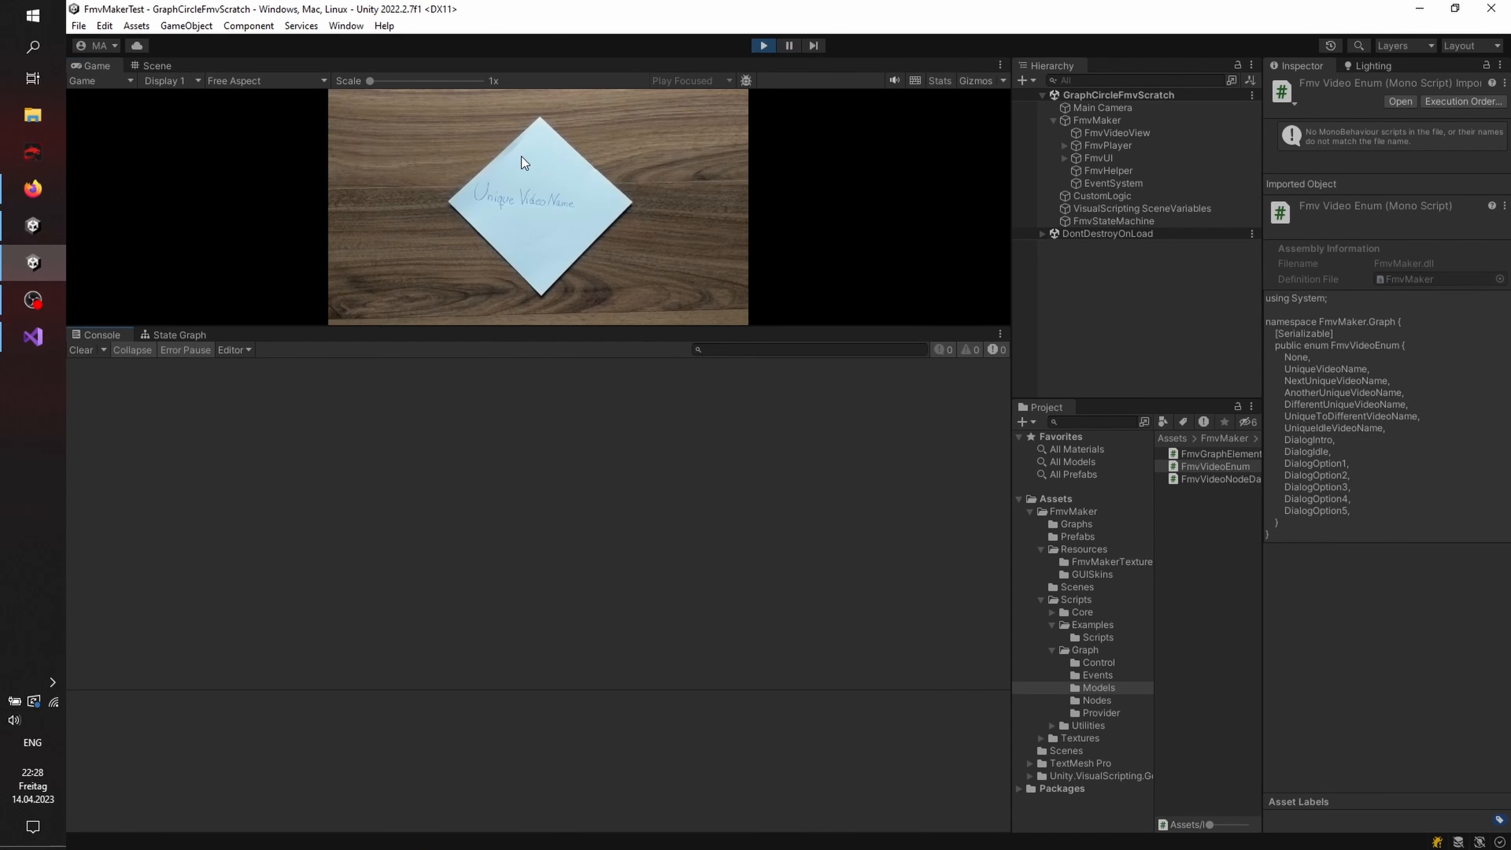
Step: Reopen the UniqueState script graph and examine its video nodes while the game runs
left_click(175, 336)
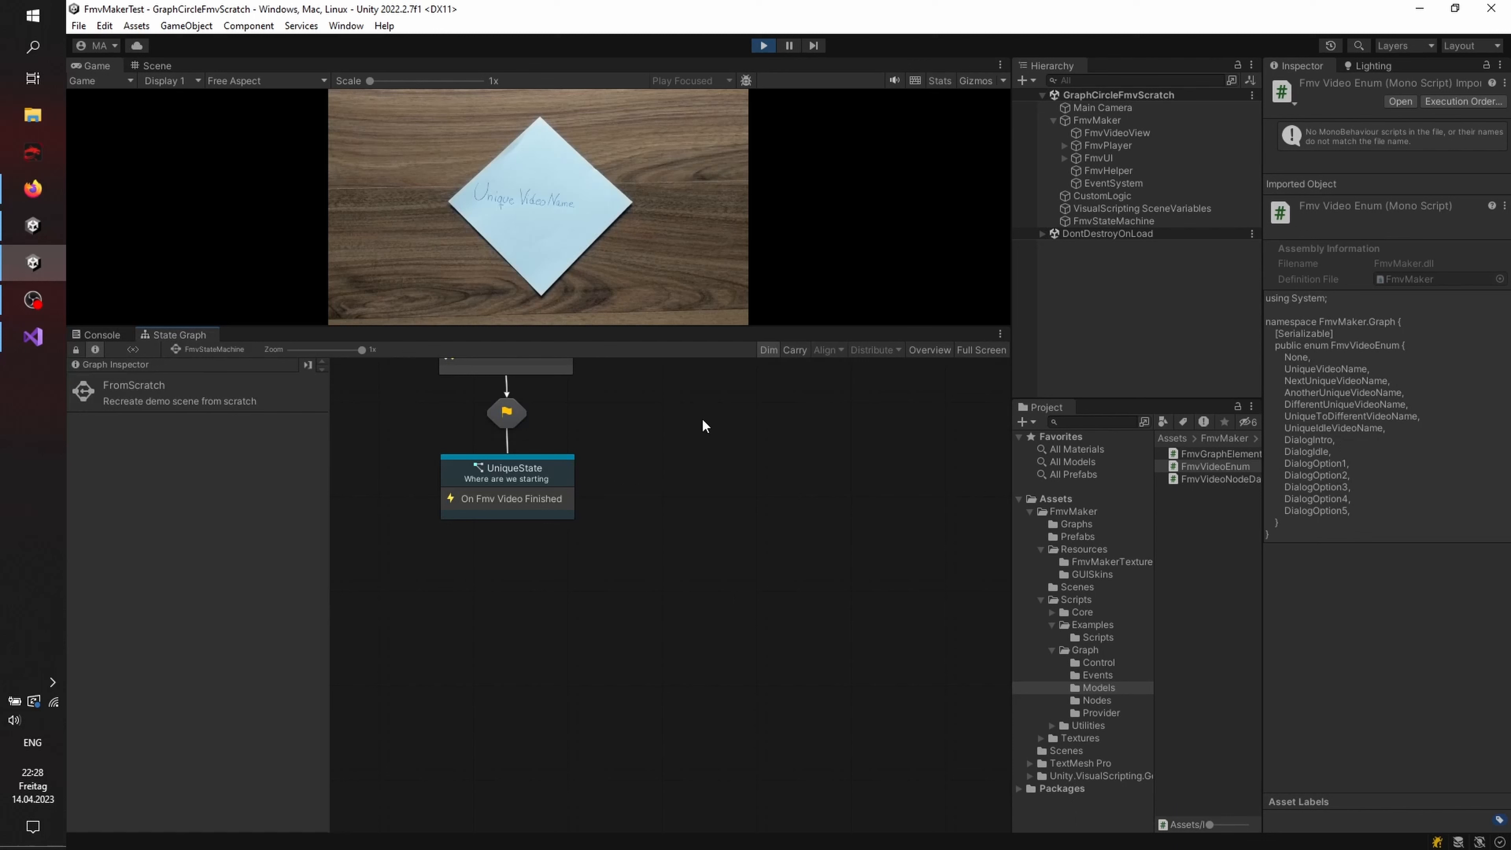
middle_click_drag(701, 418, 655, 491)
double_click(504, 546)
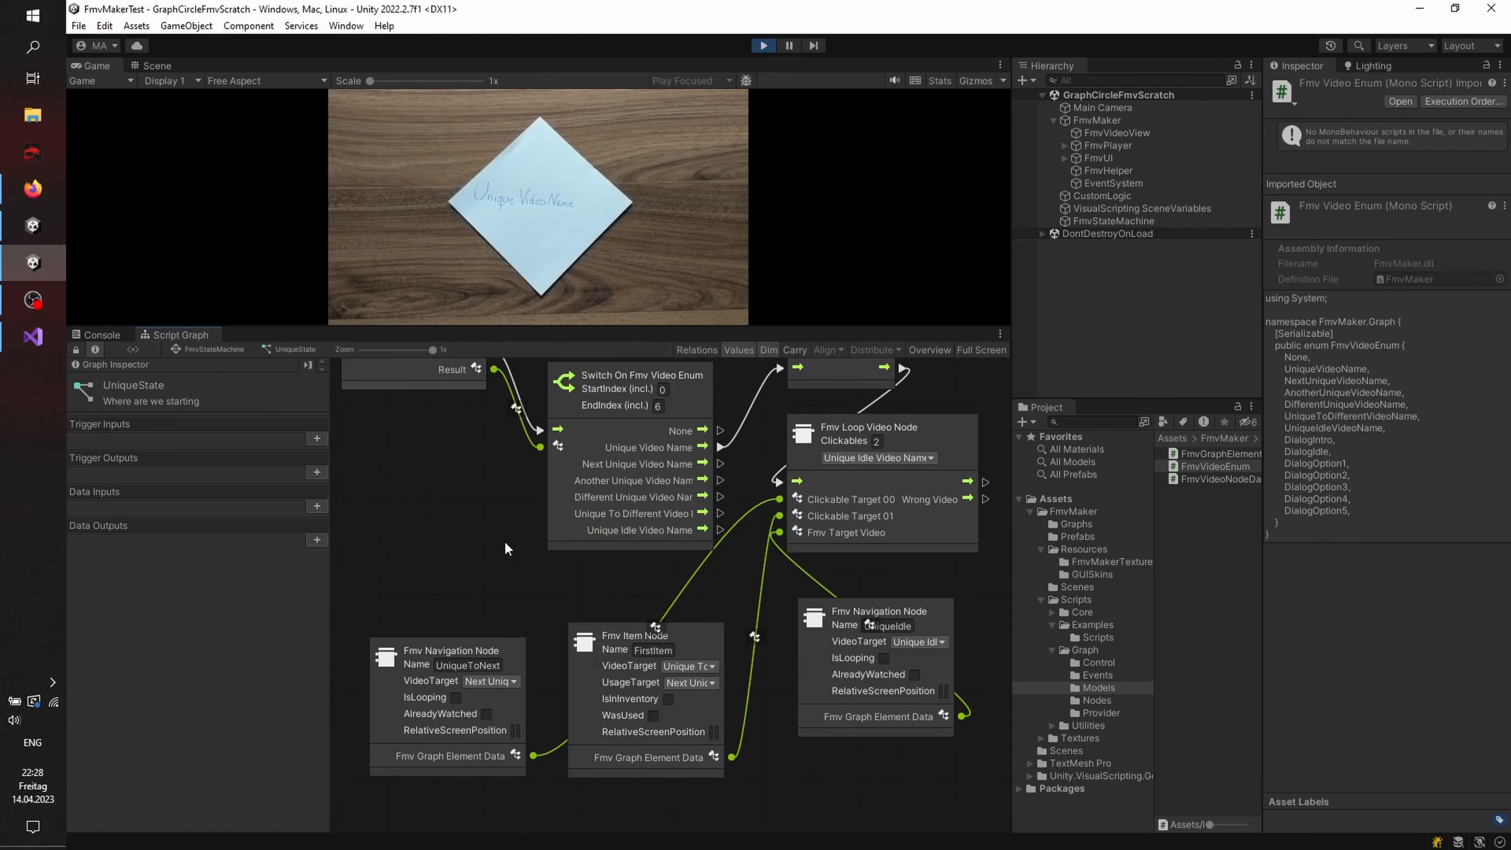
middle_click_drag(489, 467, 490, 502)
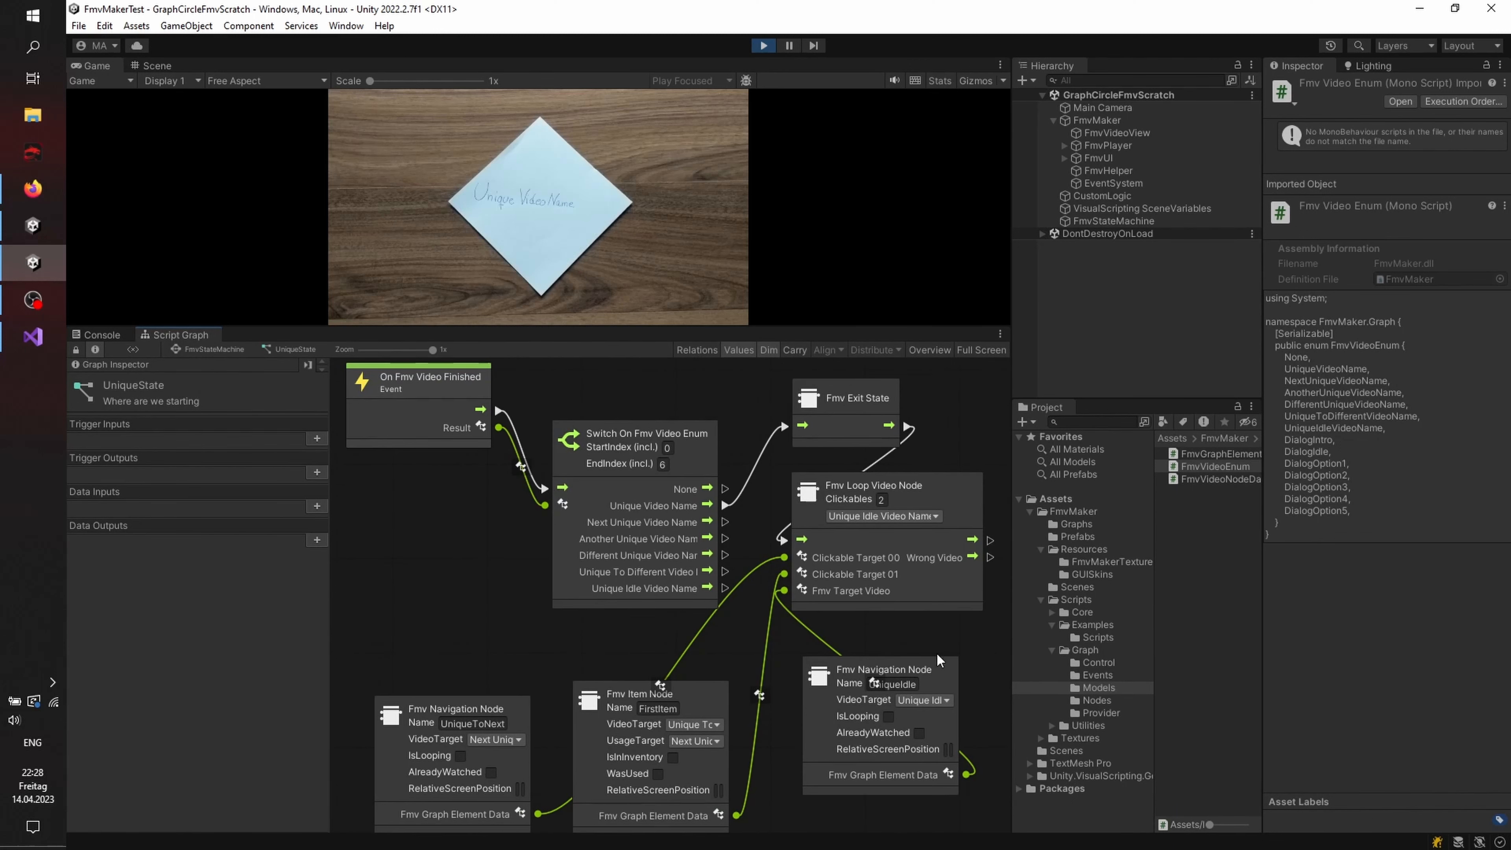
Step: Stop play mode and enable IsLooping on the UniqueIdle Fmv Navigation Node
left_click(764, 45)
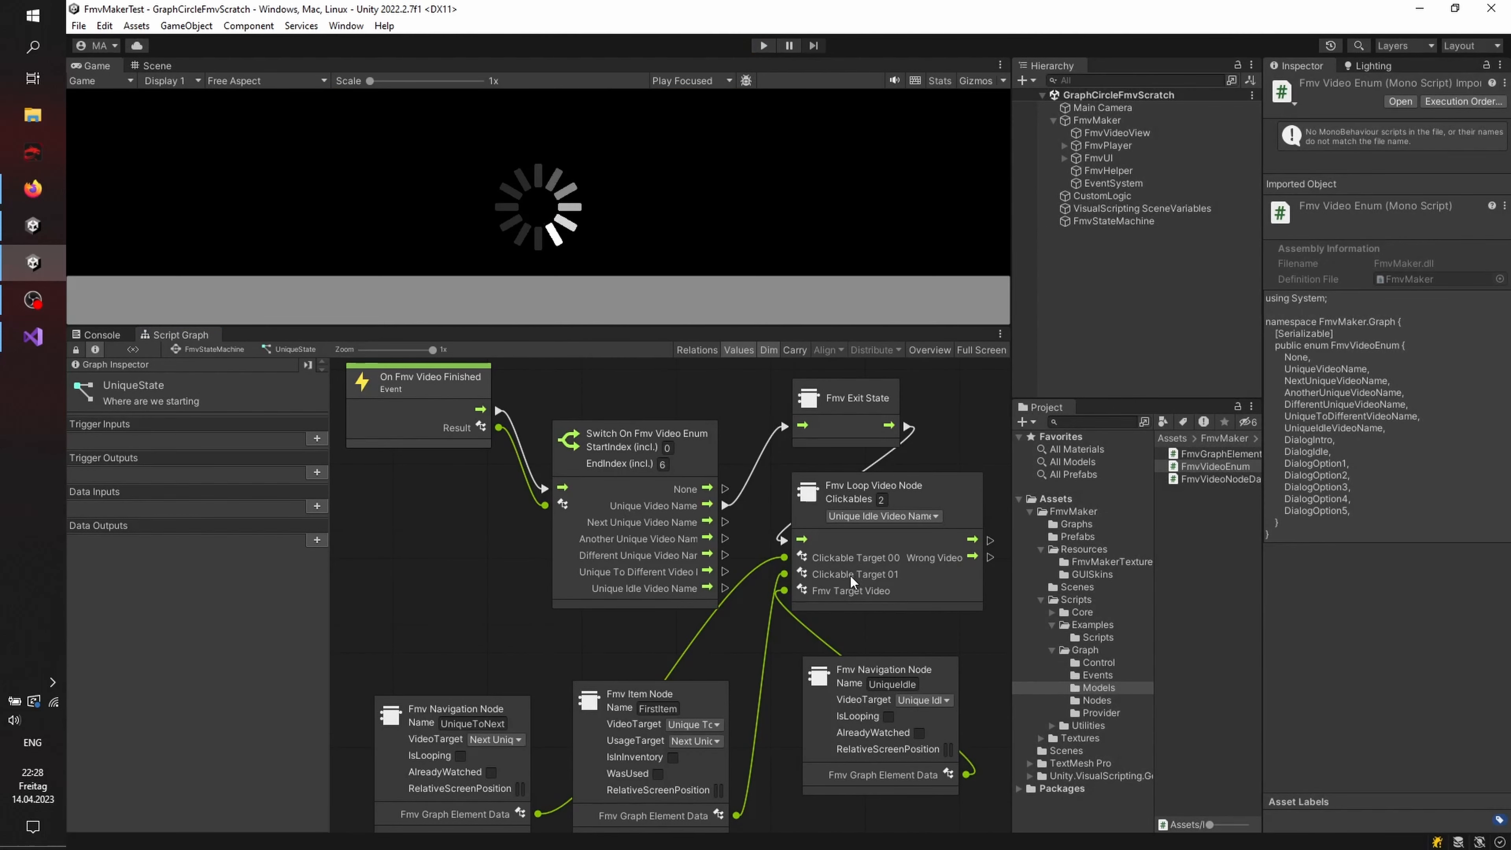
left_click(887, 716)
left_click(811, 712)
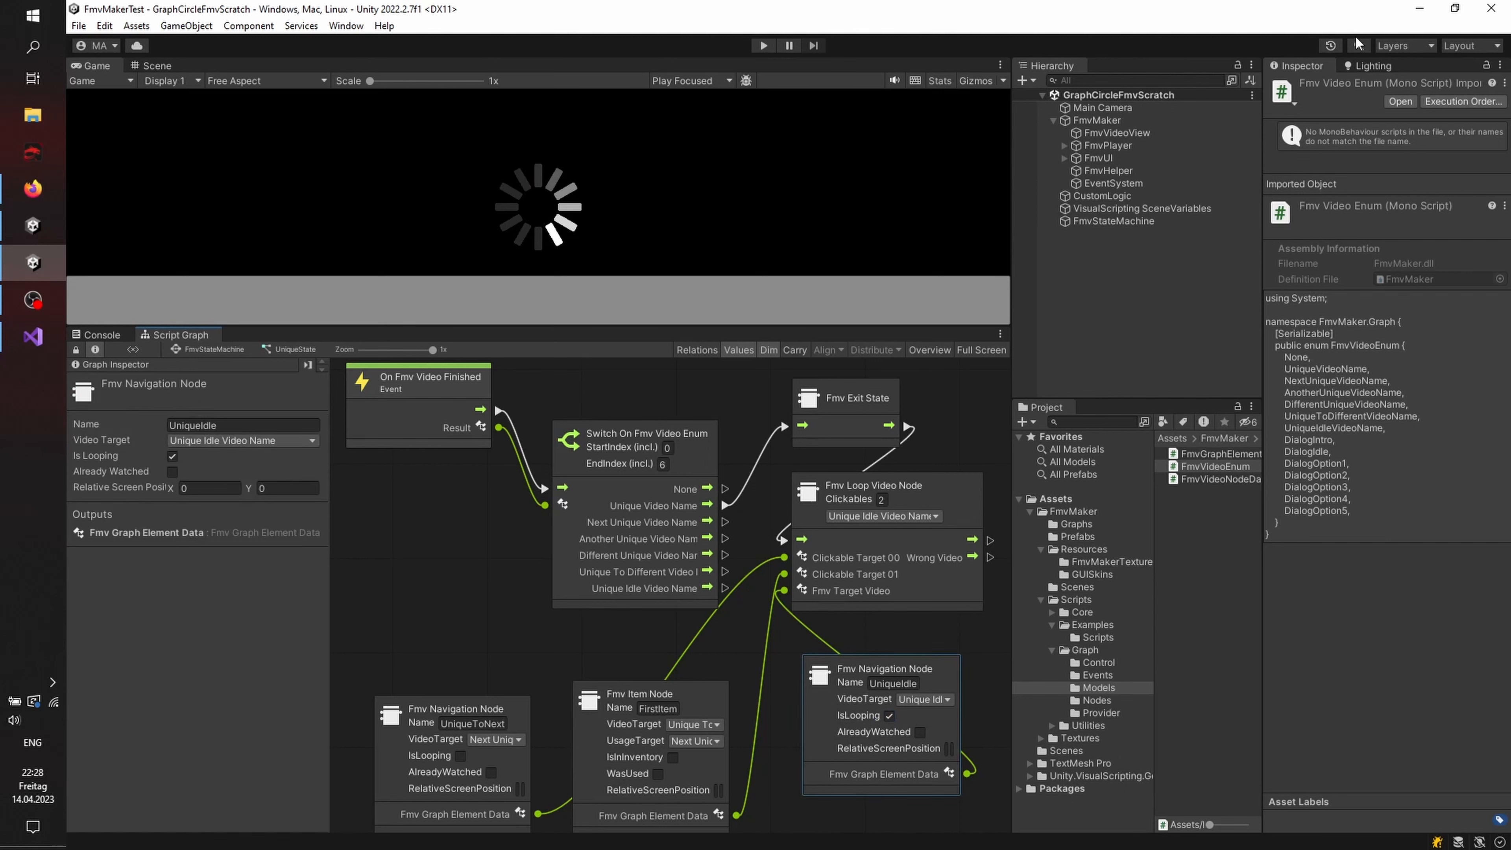
Step: Run the scene again, check the console messages, resume after the error and clear the log
left_click(764, 45)
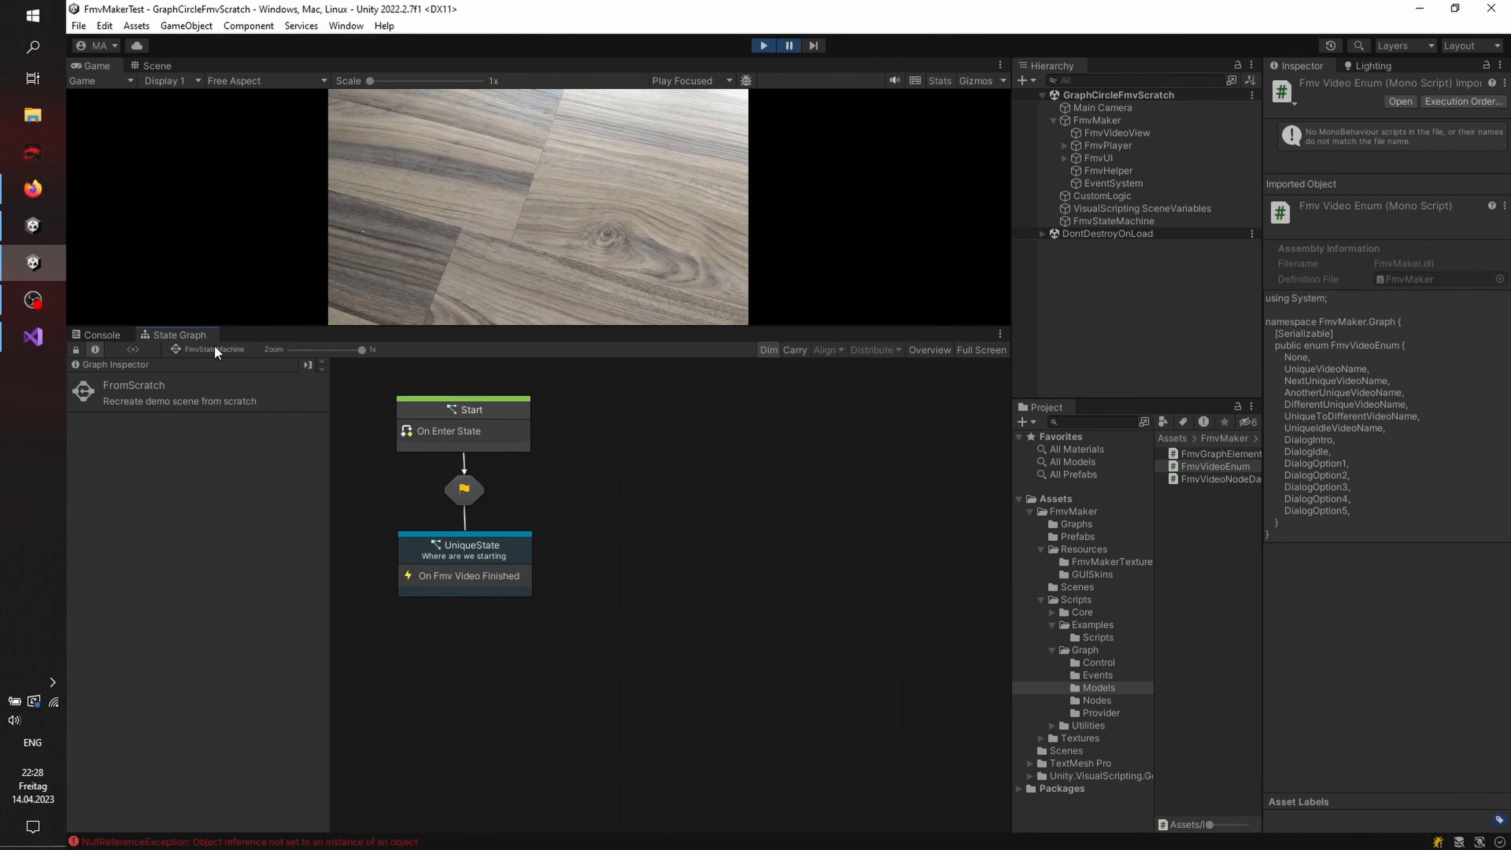
left_click(101, 336)
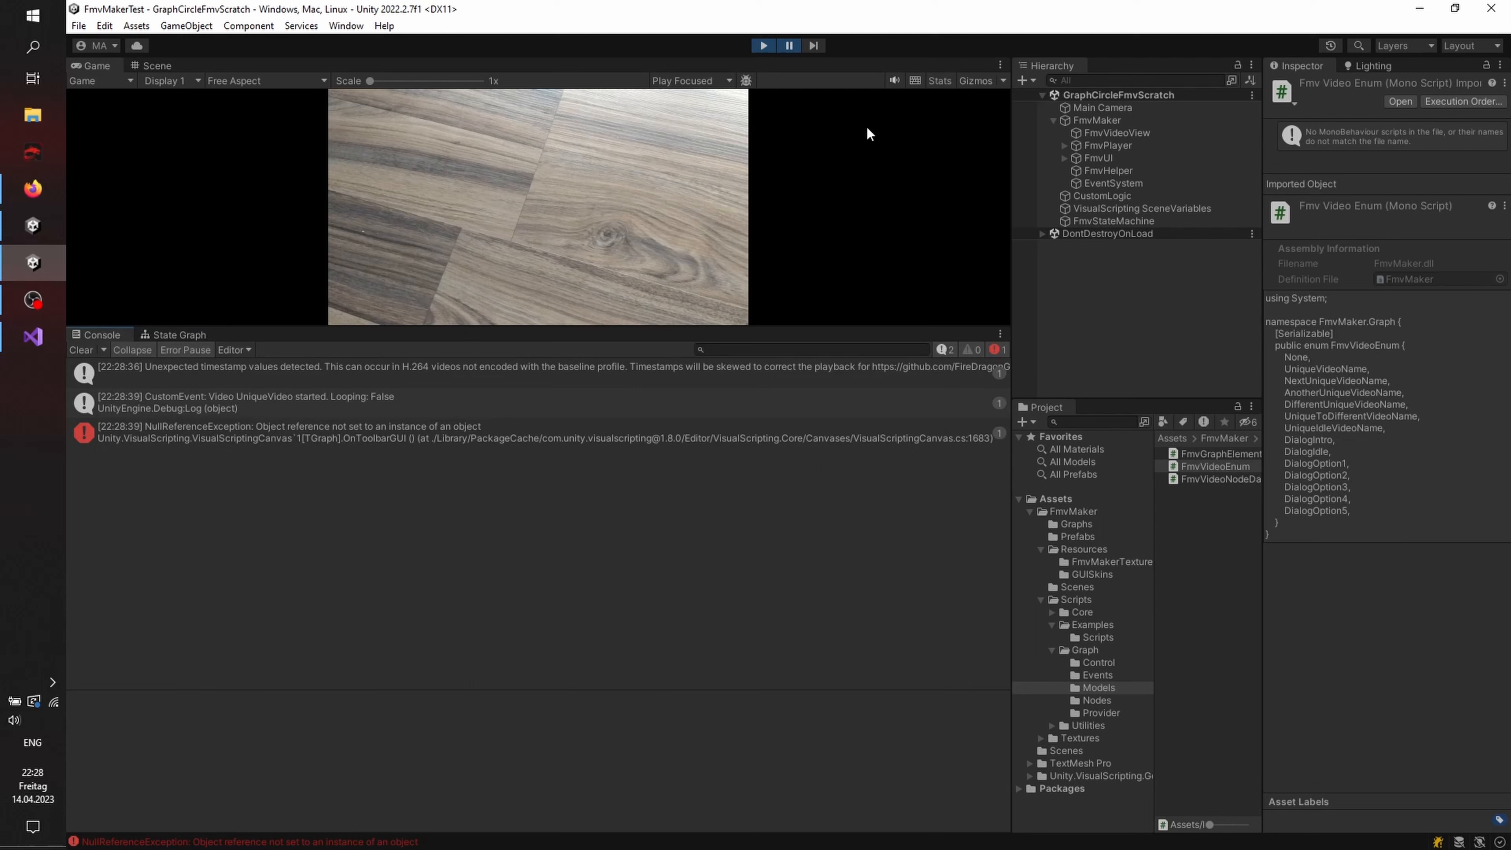
left_click(82, 349)
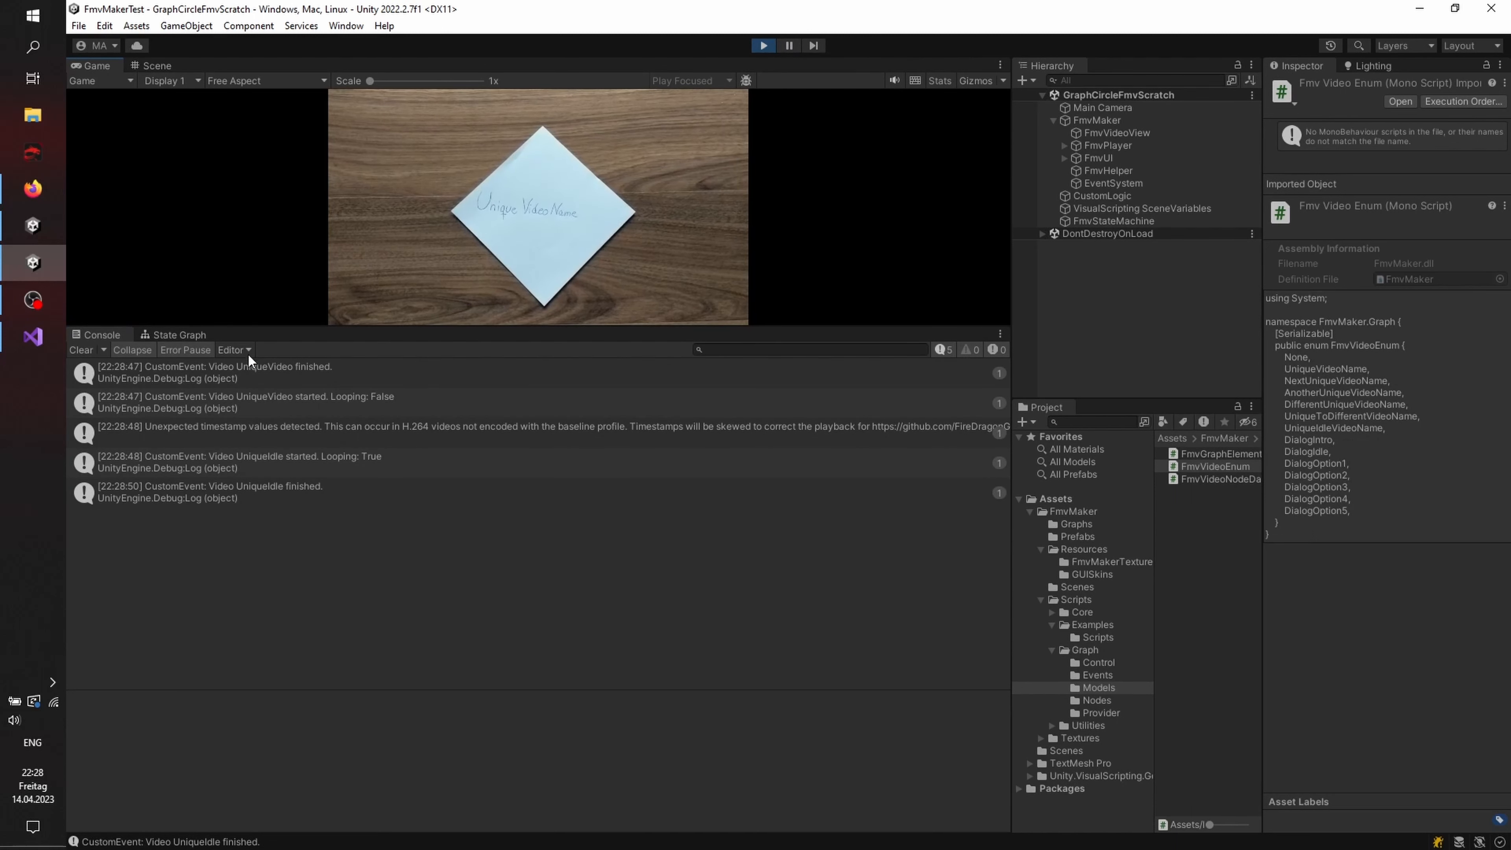
Step: Examine the UniqueState script graph during playback and stop play mode
left_click(167, 334)
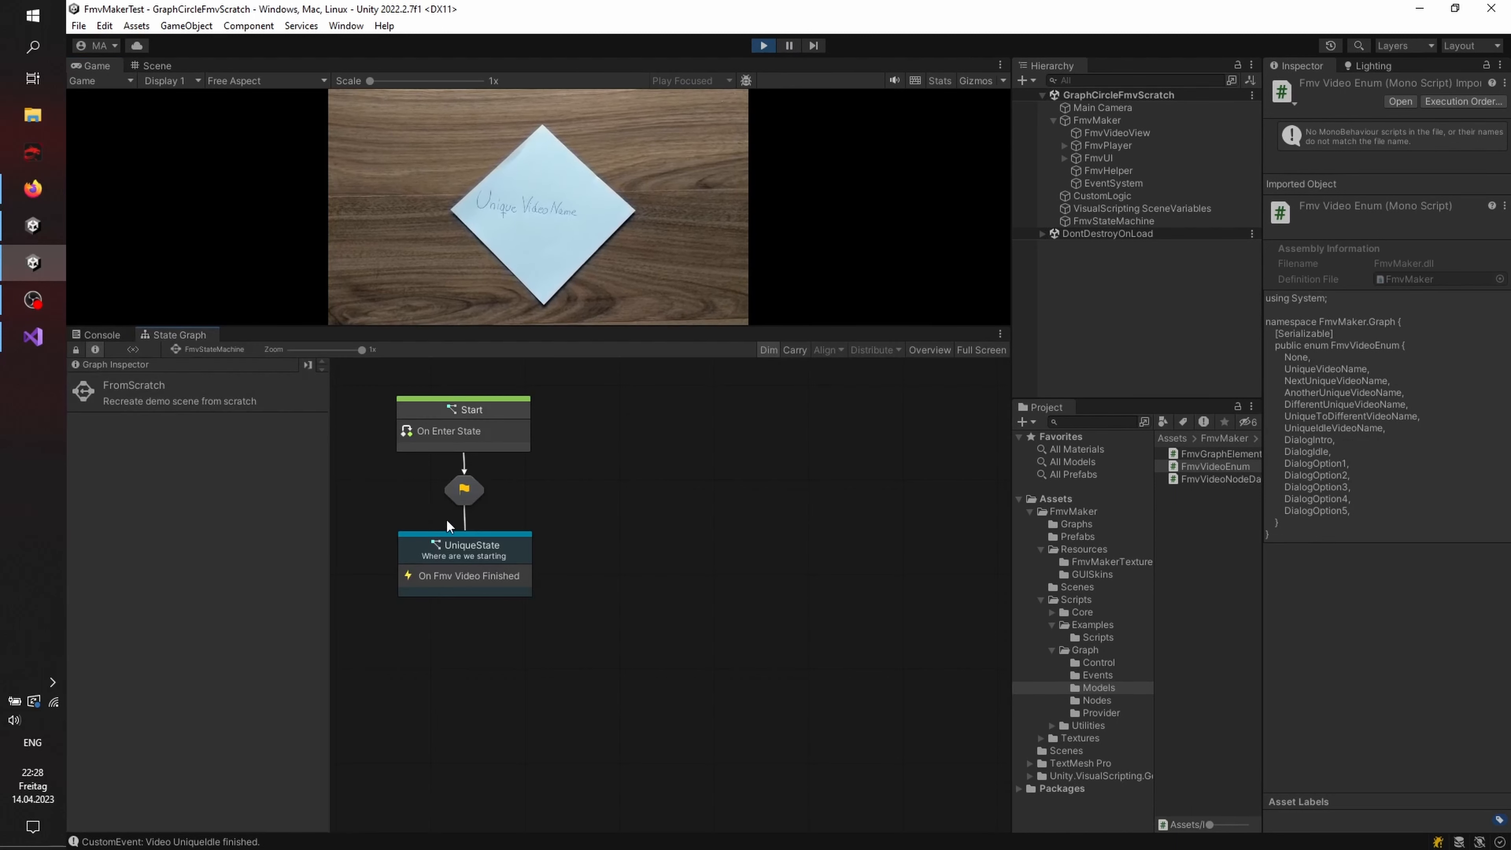
double_click(516, 542)
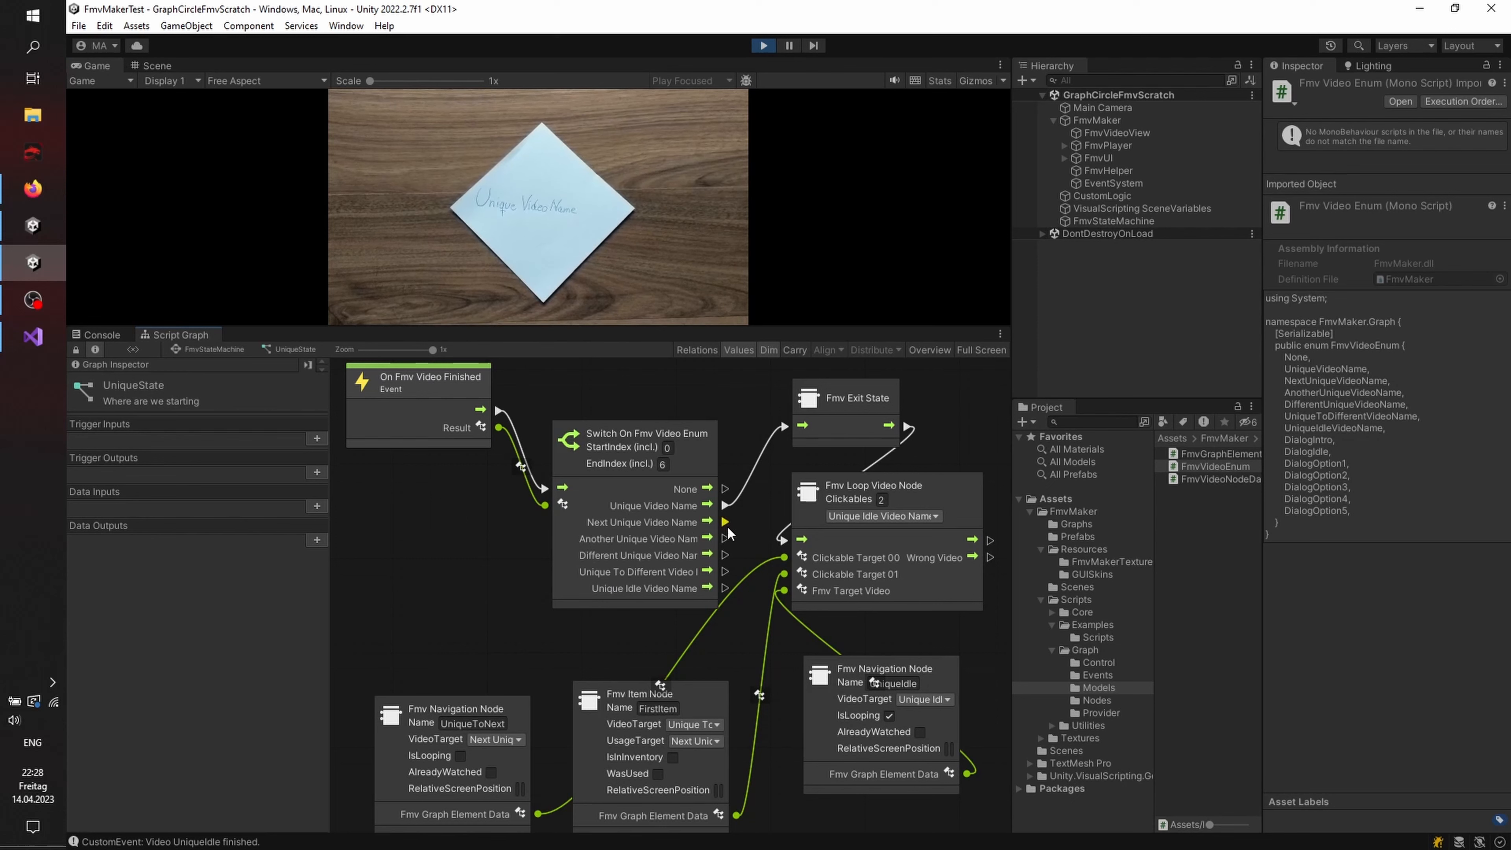
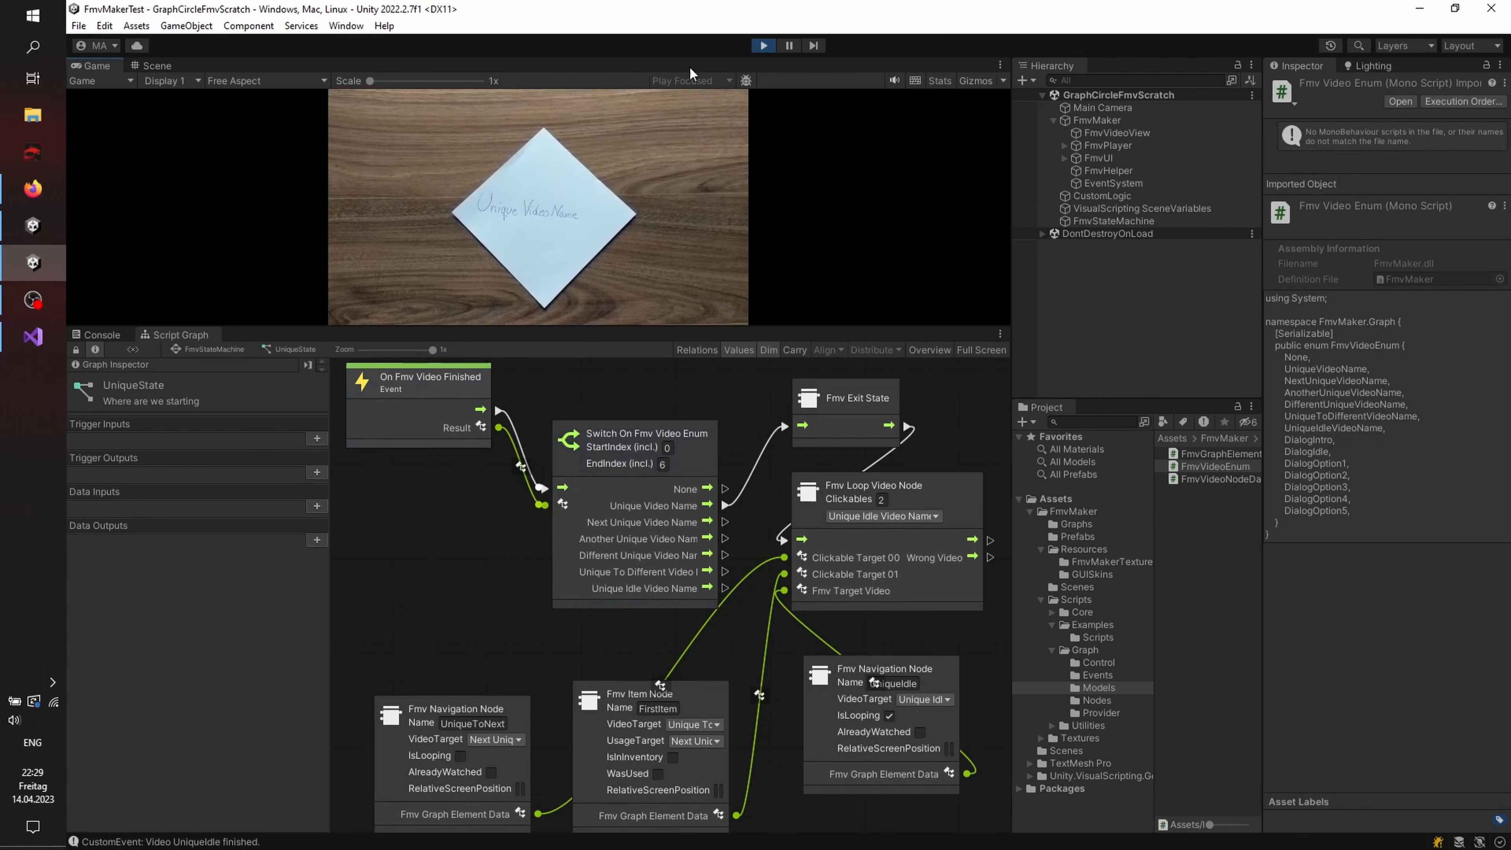
left_click(764, 45)
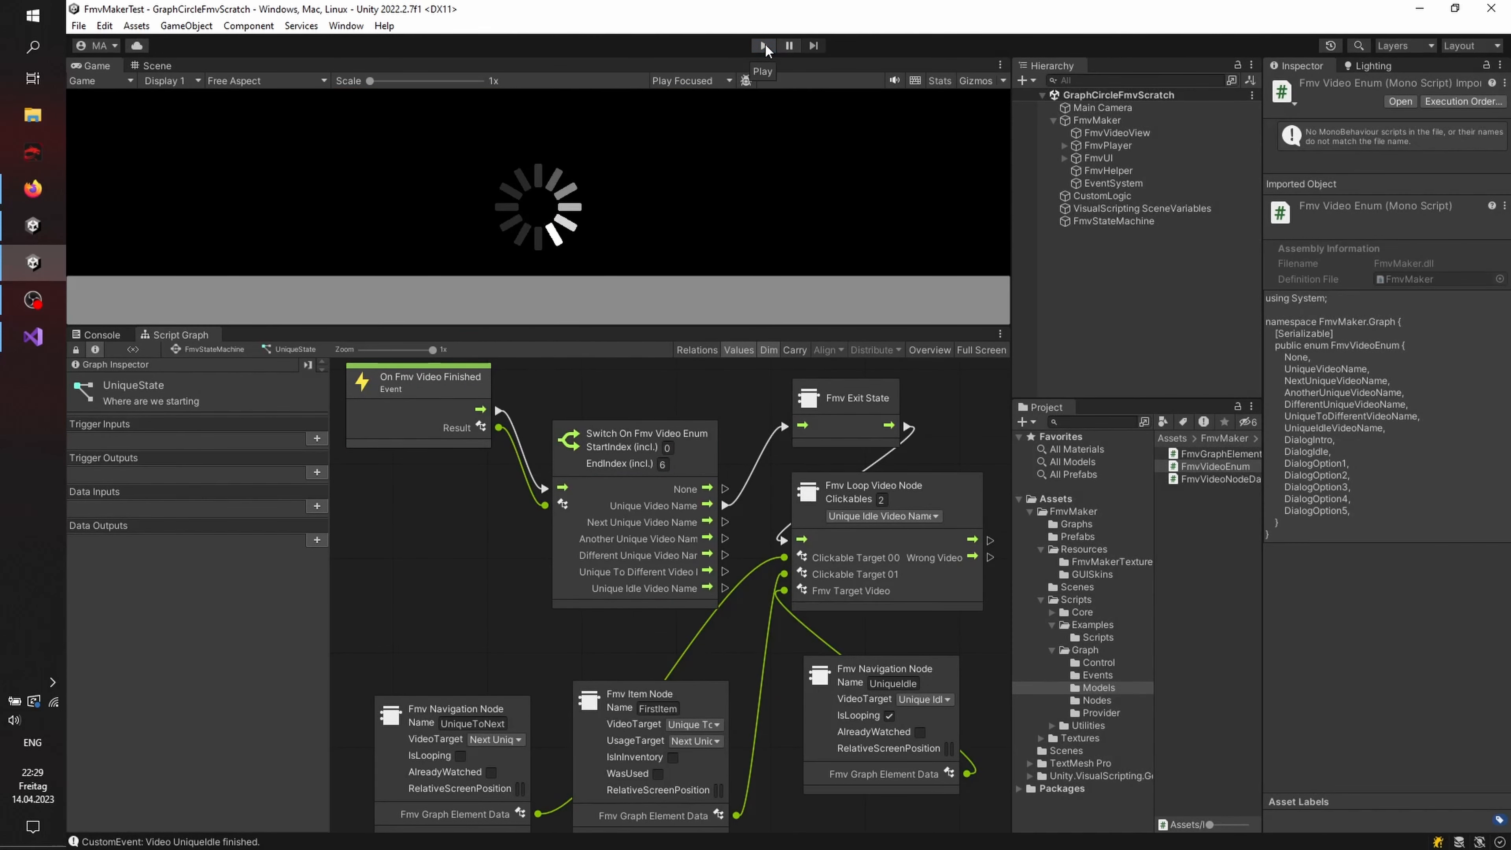
Step: Enlarge the graph area and create a new script state beside UniqueState in the FmvStateMachine graph
left_click_drag(588, 325, 591, 198)
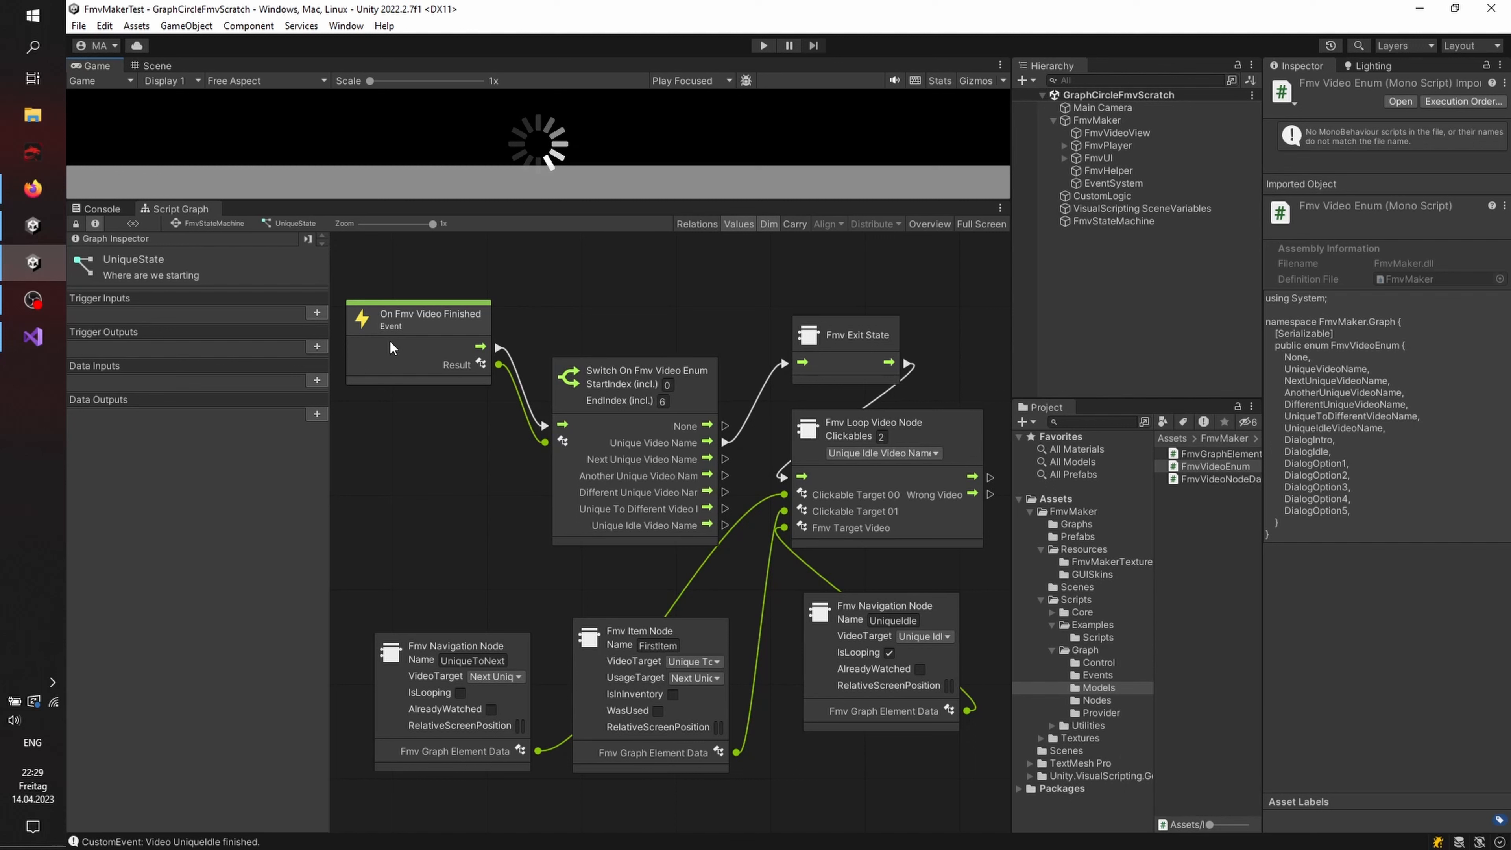
left_click(214, 228)
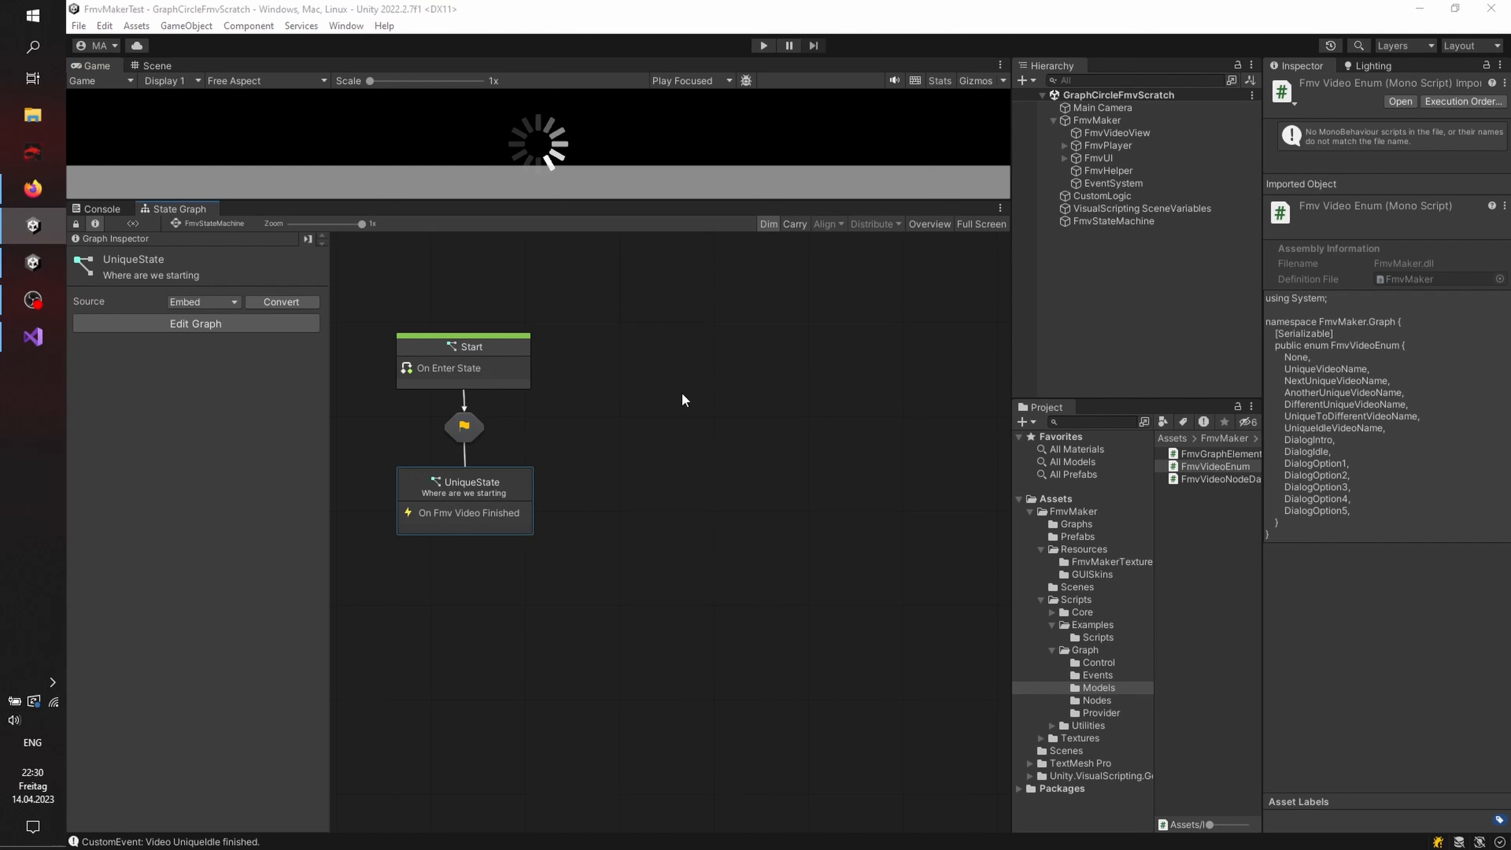
right_click(700, 473)
left_click(729, 479)
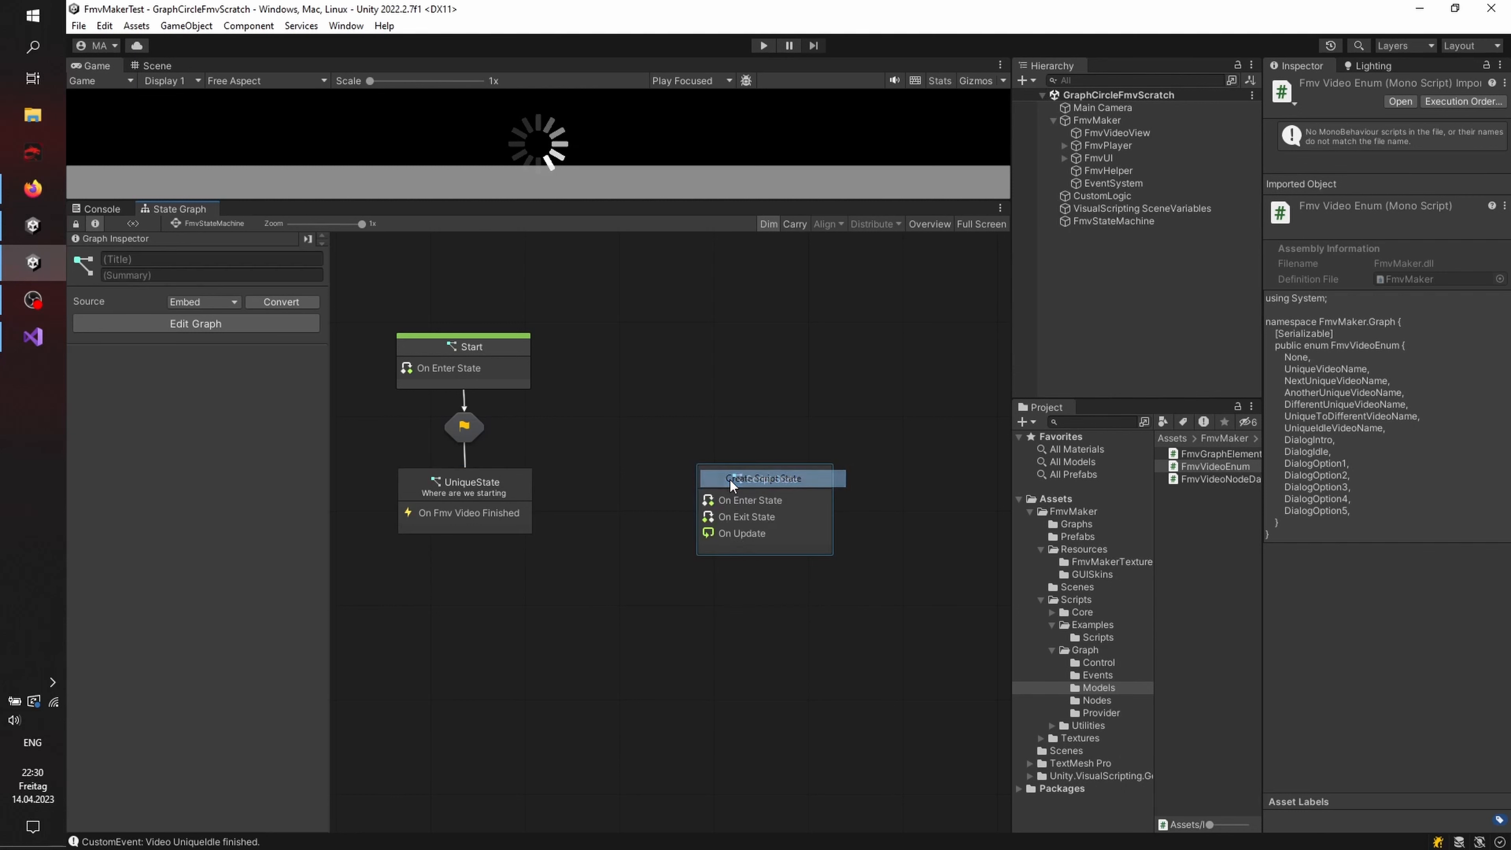
Step: Delete the default On Enter State, On Update and On Exit State events from the new script state and return to FmvStateMachine
double_click(797, 515)
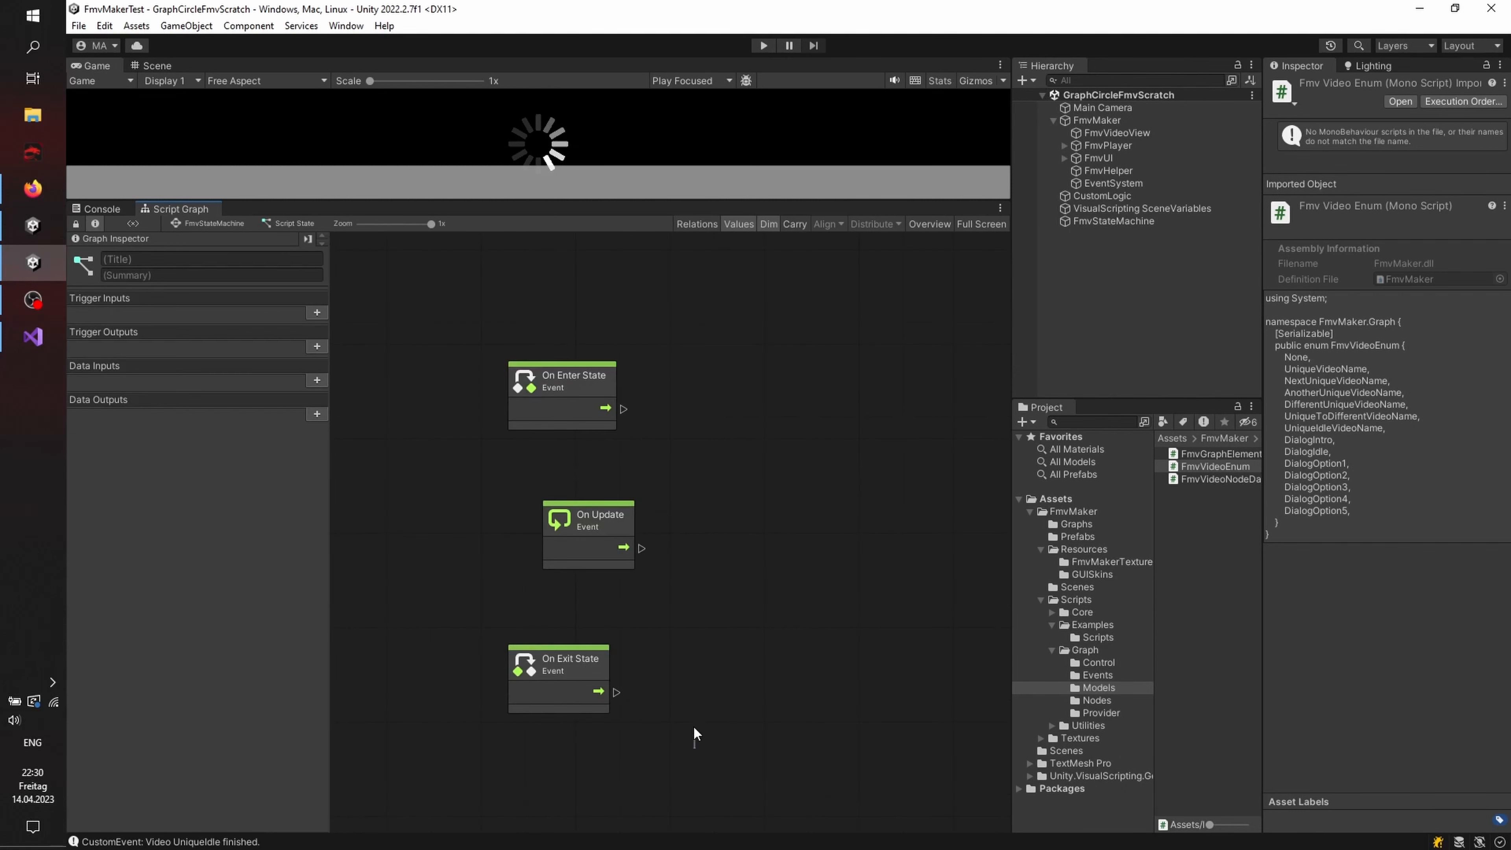
left_click_drag(693, 747, 486, 341)
key("Delete")
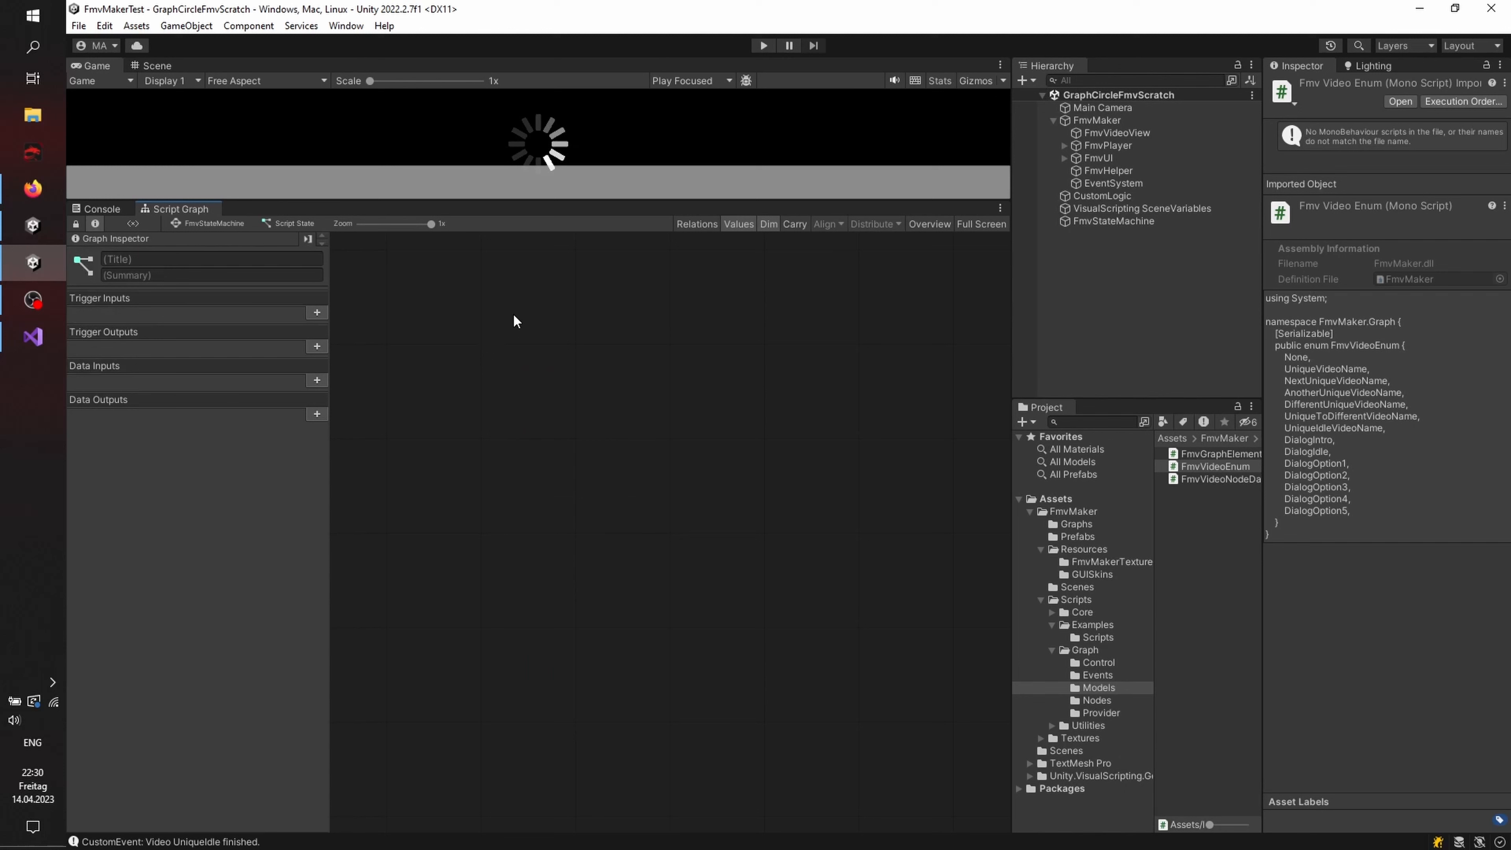
left_click(202, 223)
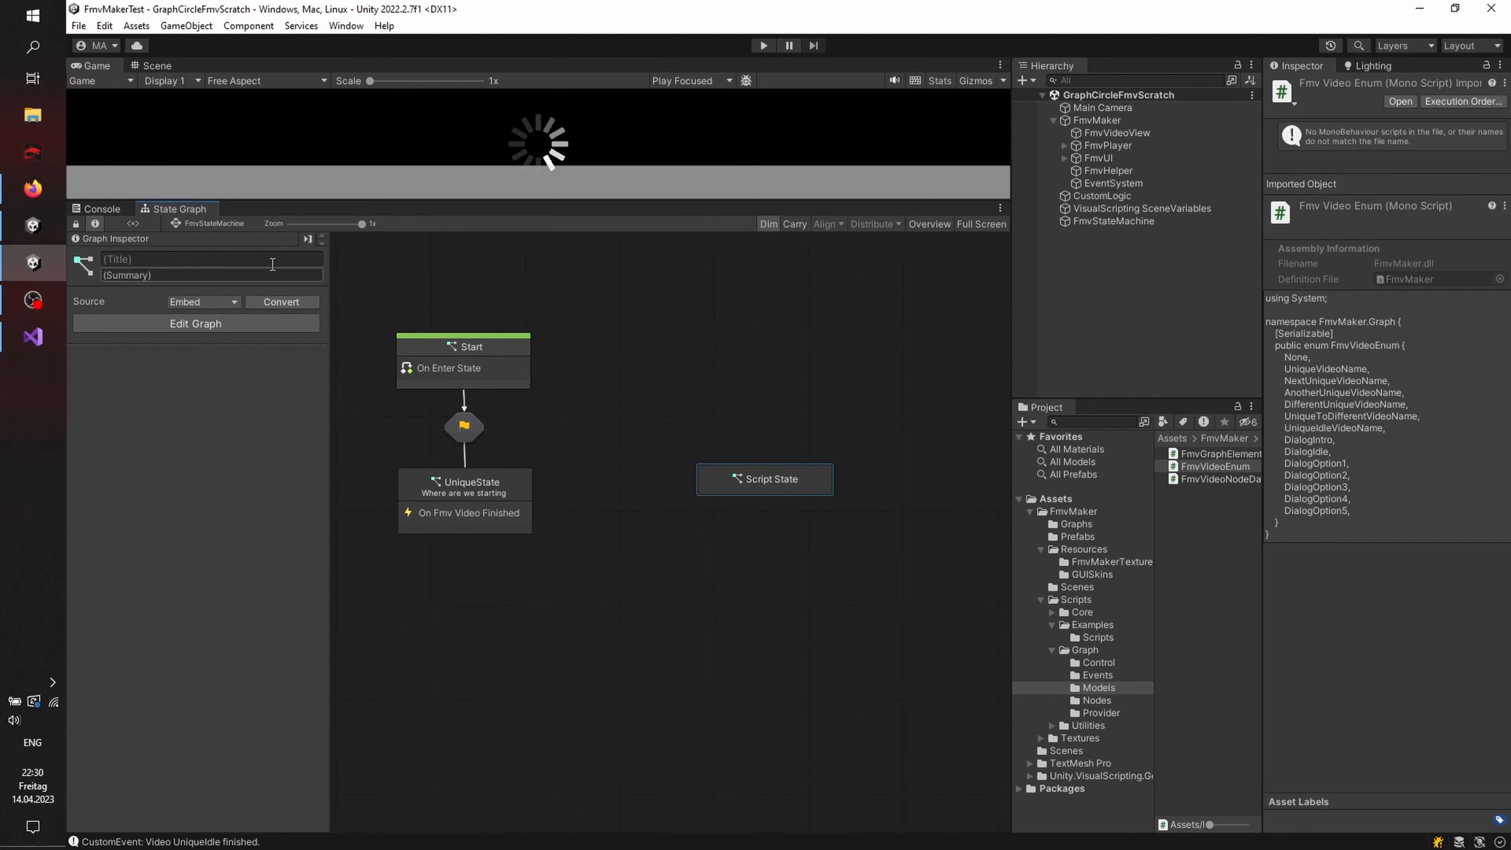
Step: Title the new script state "NextState" with the summary "This state can be entered via item usage or navigation."
left_click(166, 256)
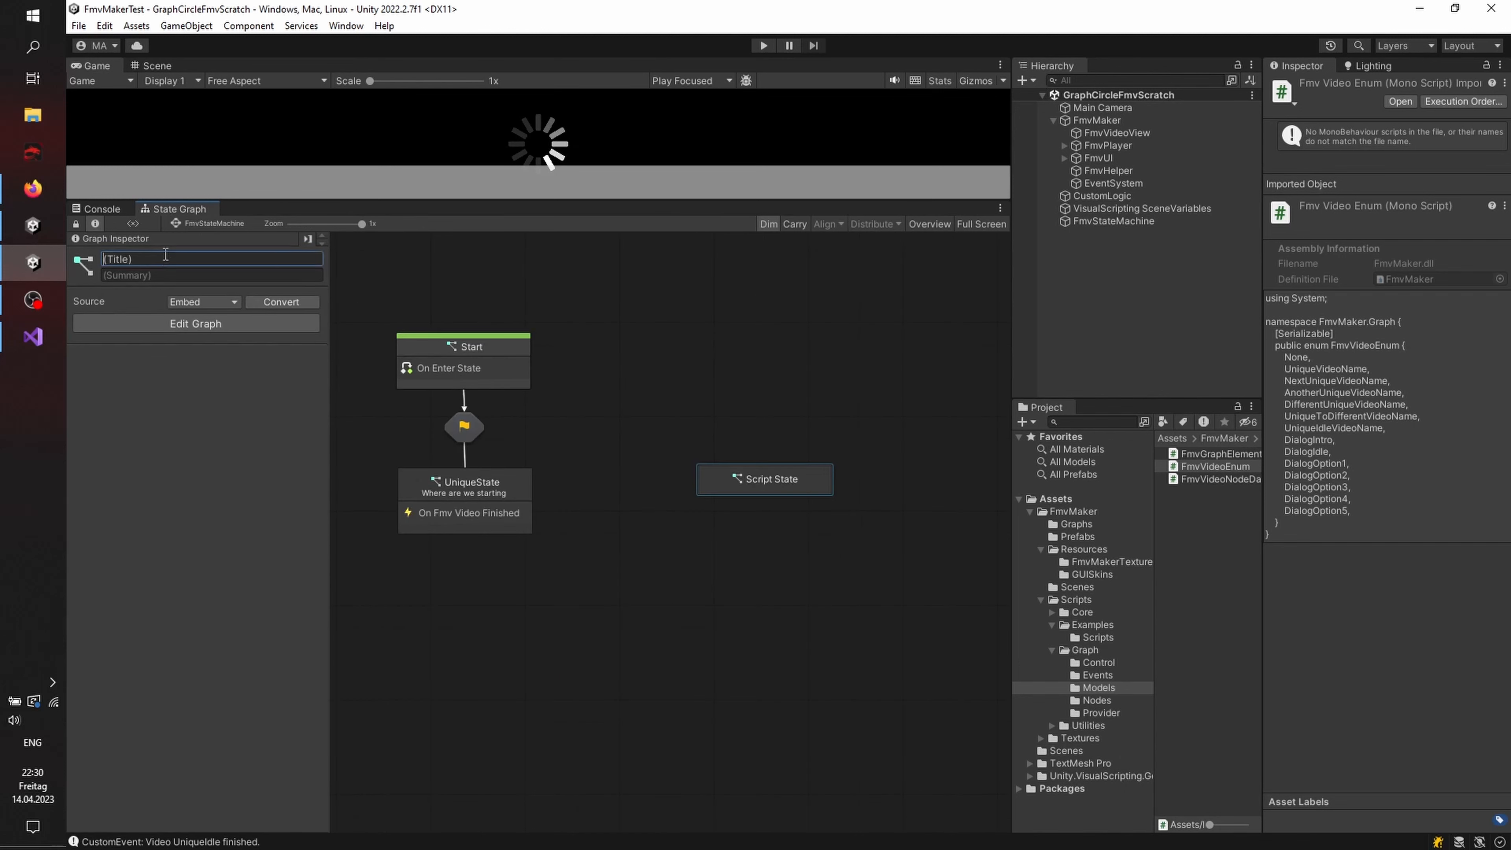
type("NextStat")
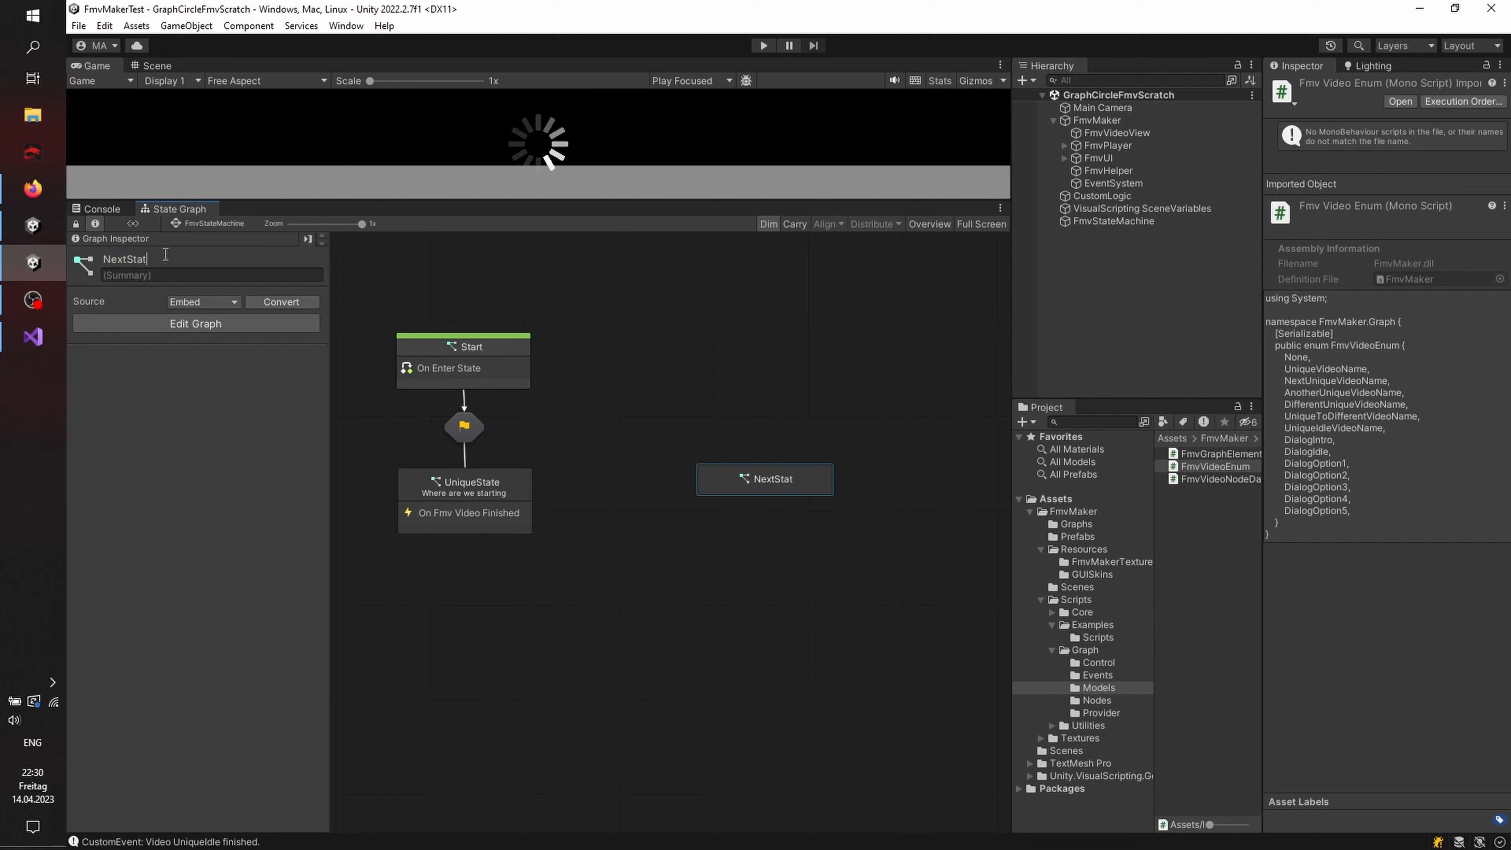
type("e")
left_click(152, 279)
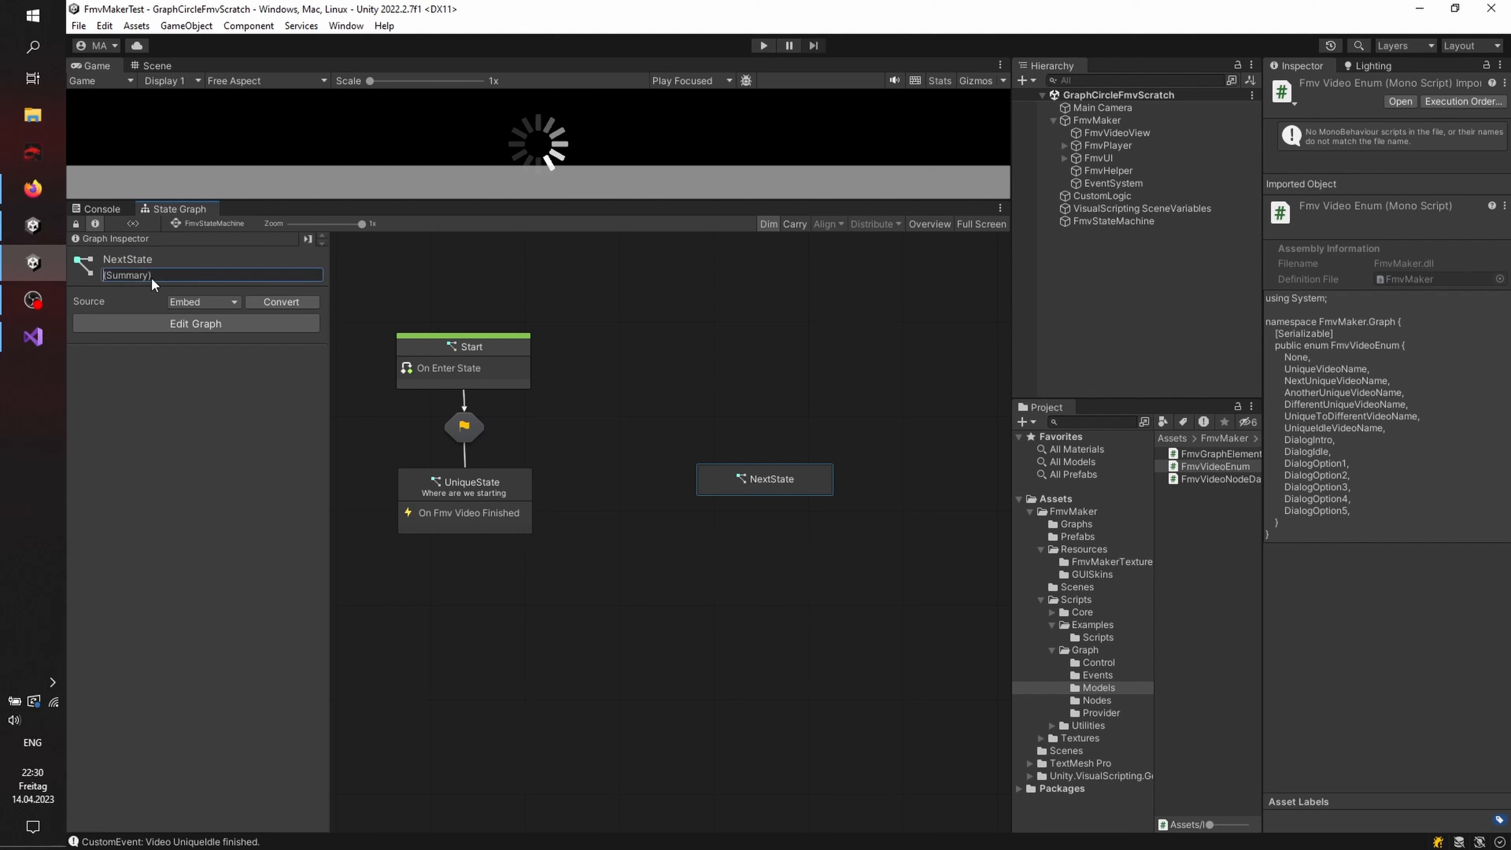
type("This state")
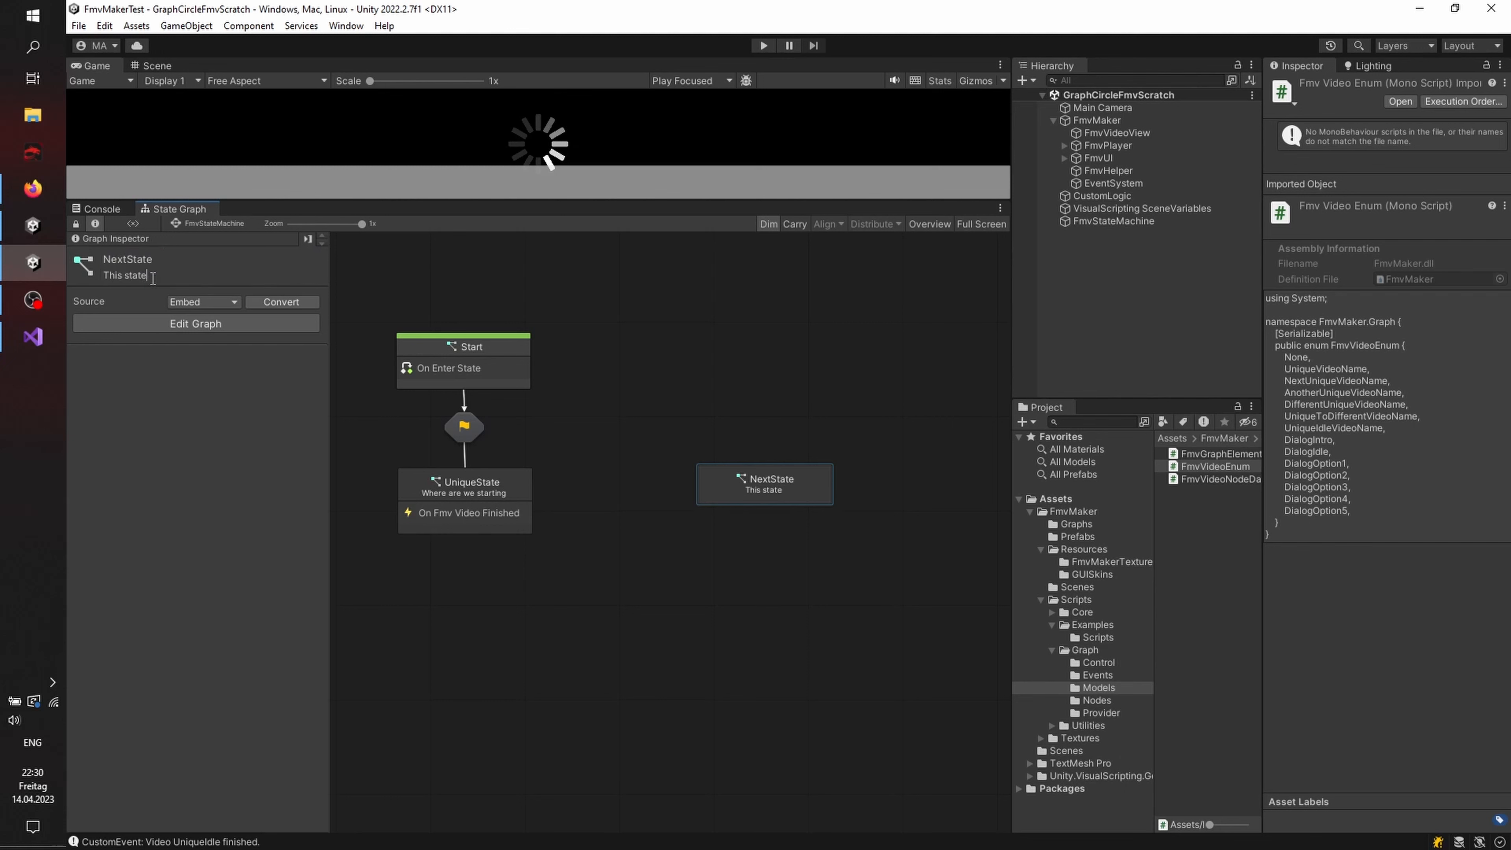
type(" can be entered via i8tem")
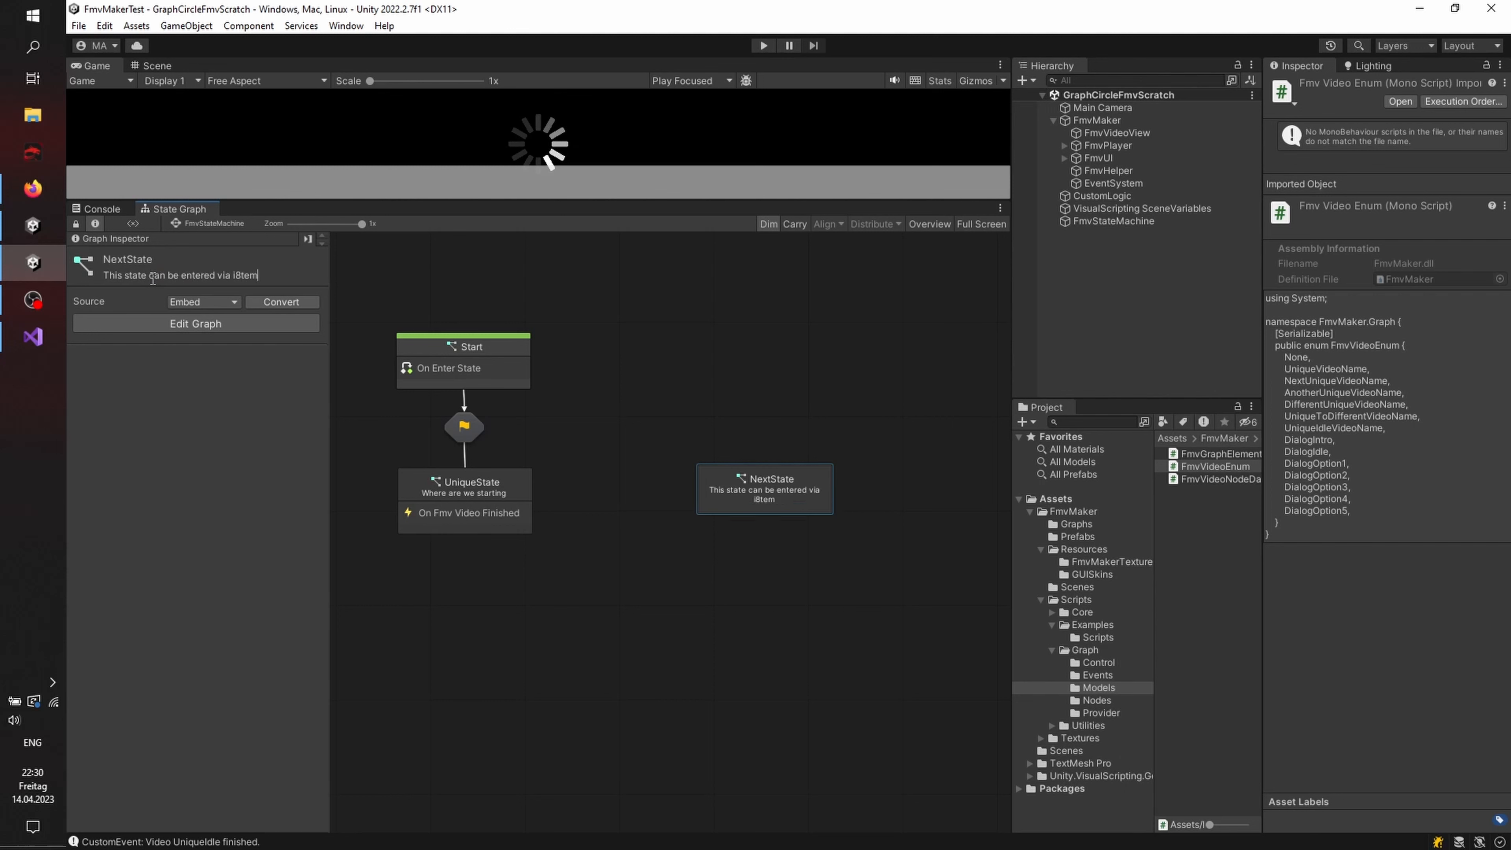
key("BackSpace")
key("BackSpace")
key("BackSpace")
key("BackSpace")
type("tem usage or navigation")
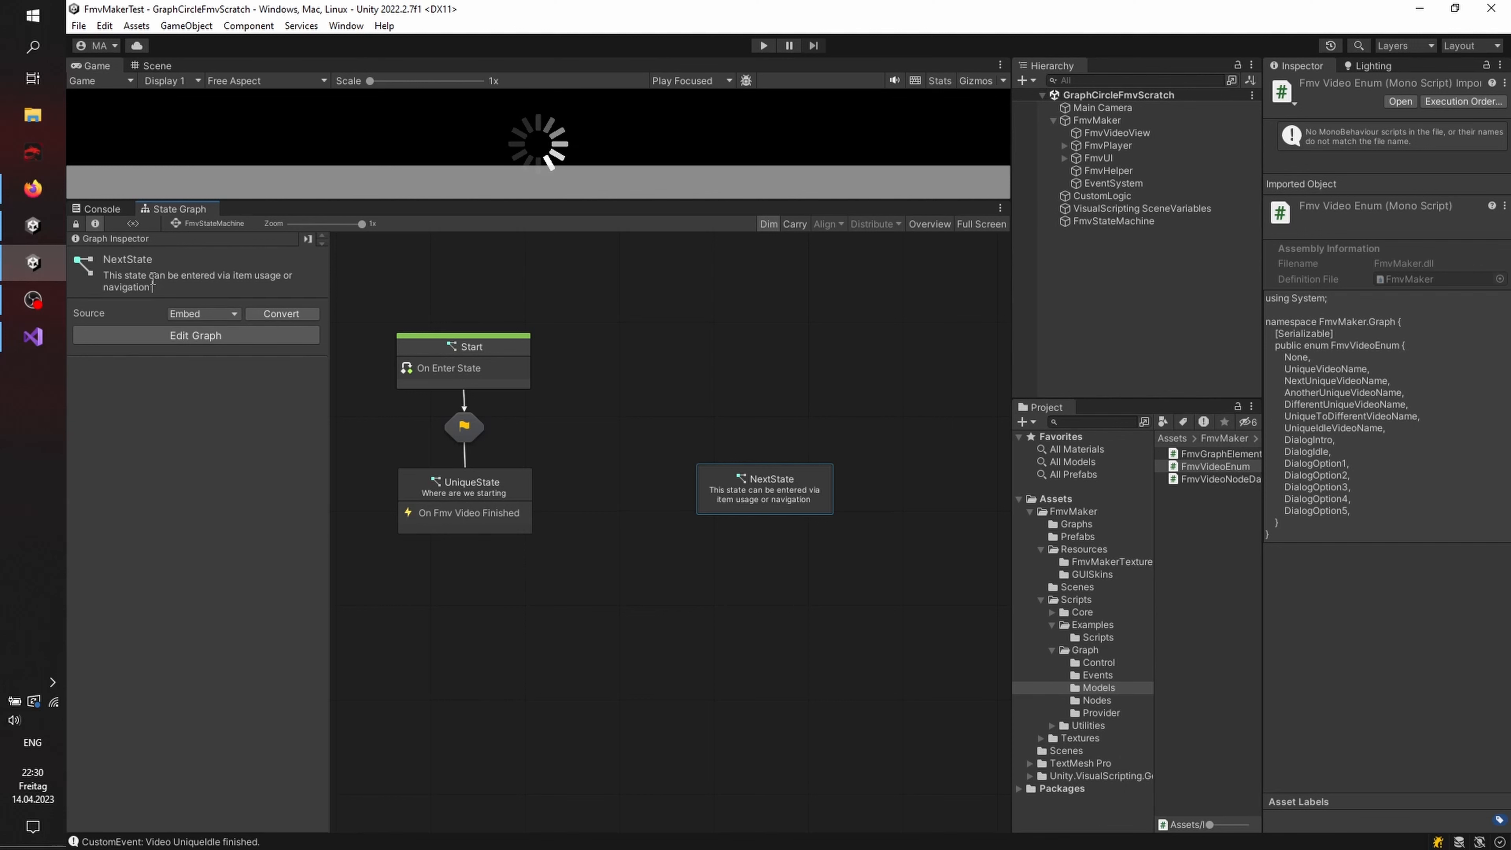
type(".")
Step: Create a transition from UniqueState to NextState and place NextState above and to the right of UniqueState
left_click(611, 604)
left_click(735, 497)
left_click_drag(736, 500, 676, 499)
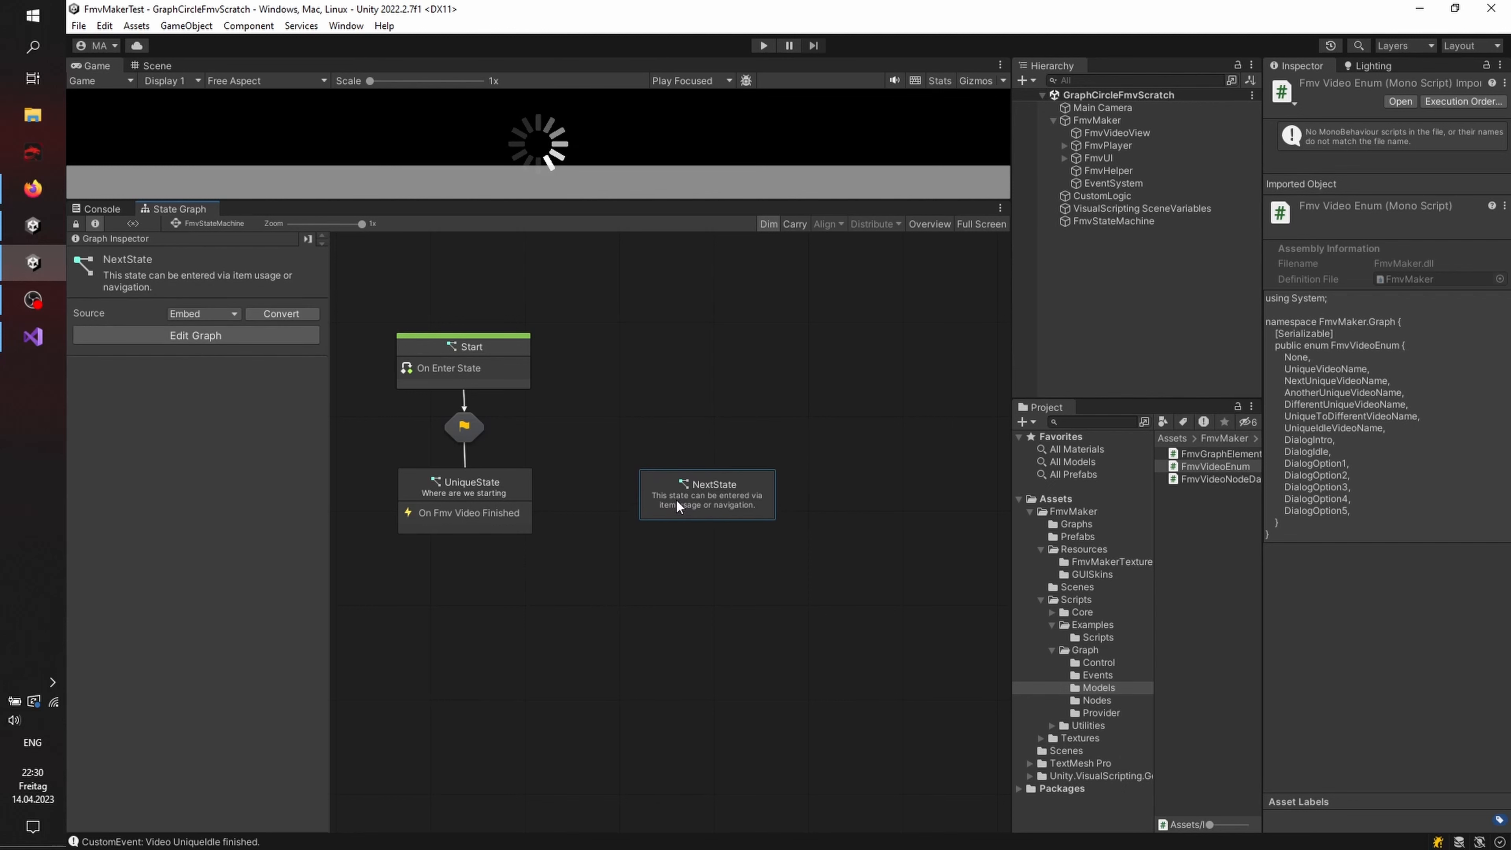
left_click(517, 470)
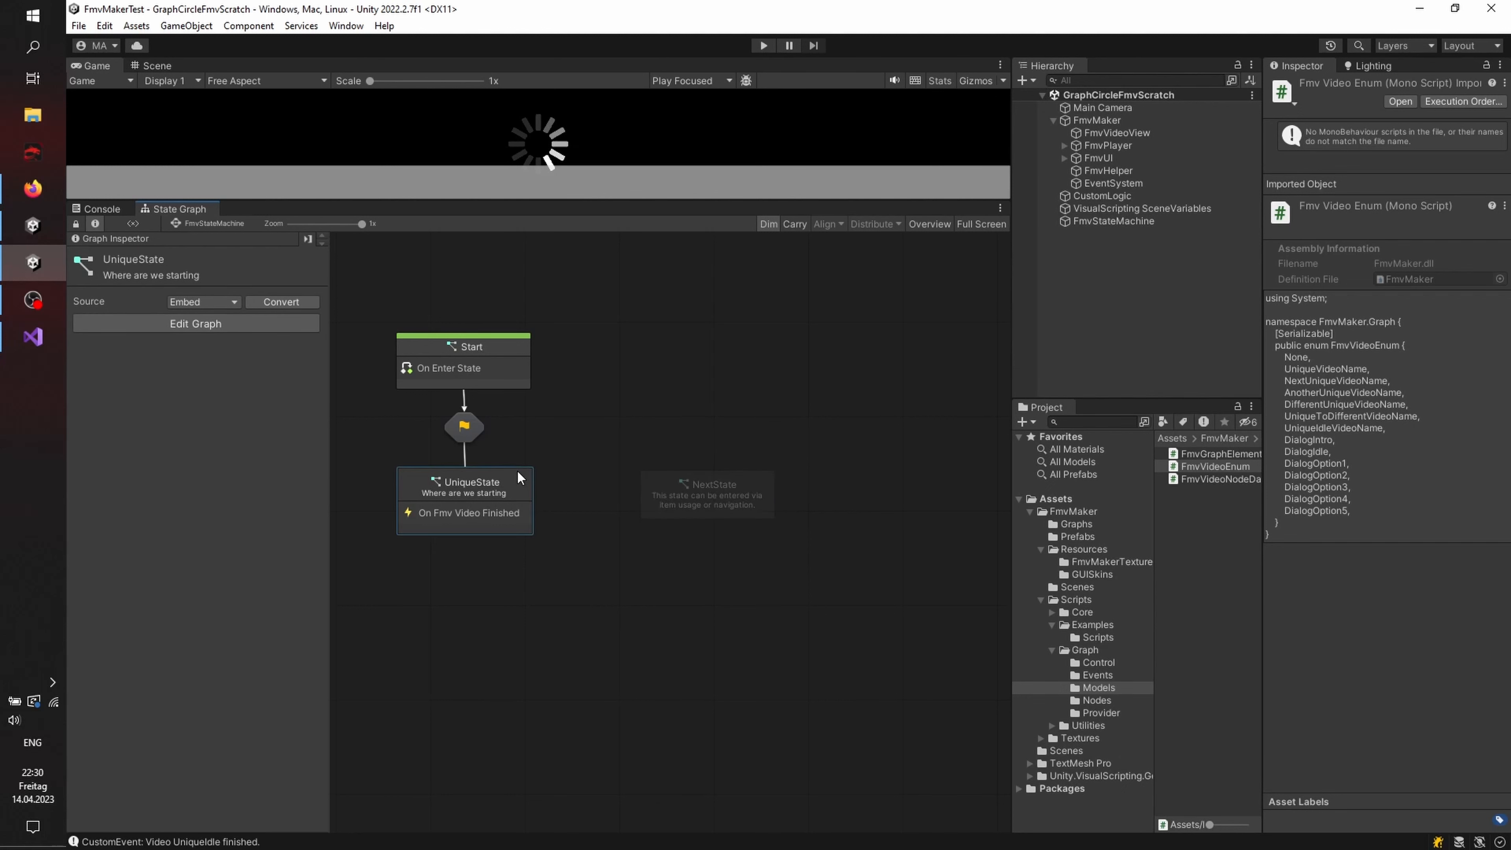
right_click(517, 470)
left_click(562, 533)
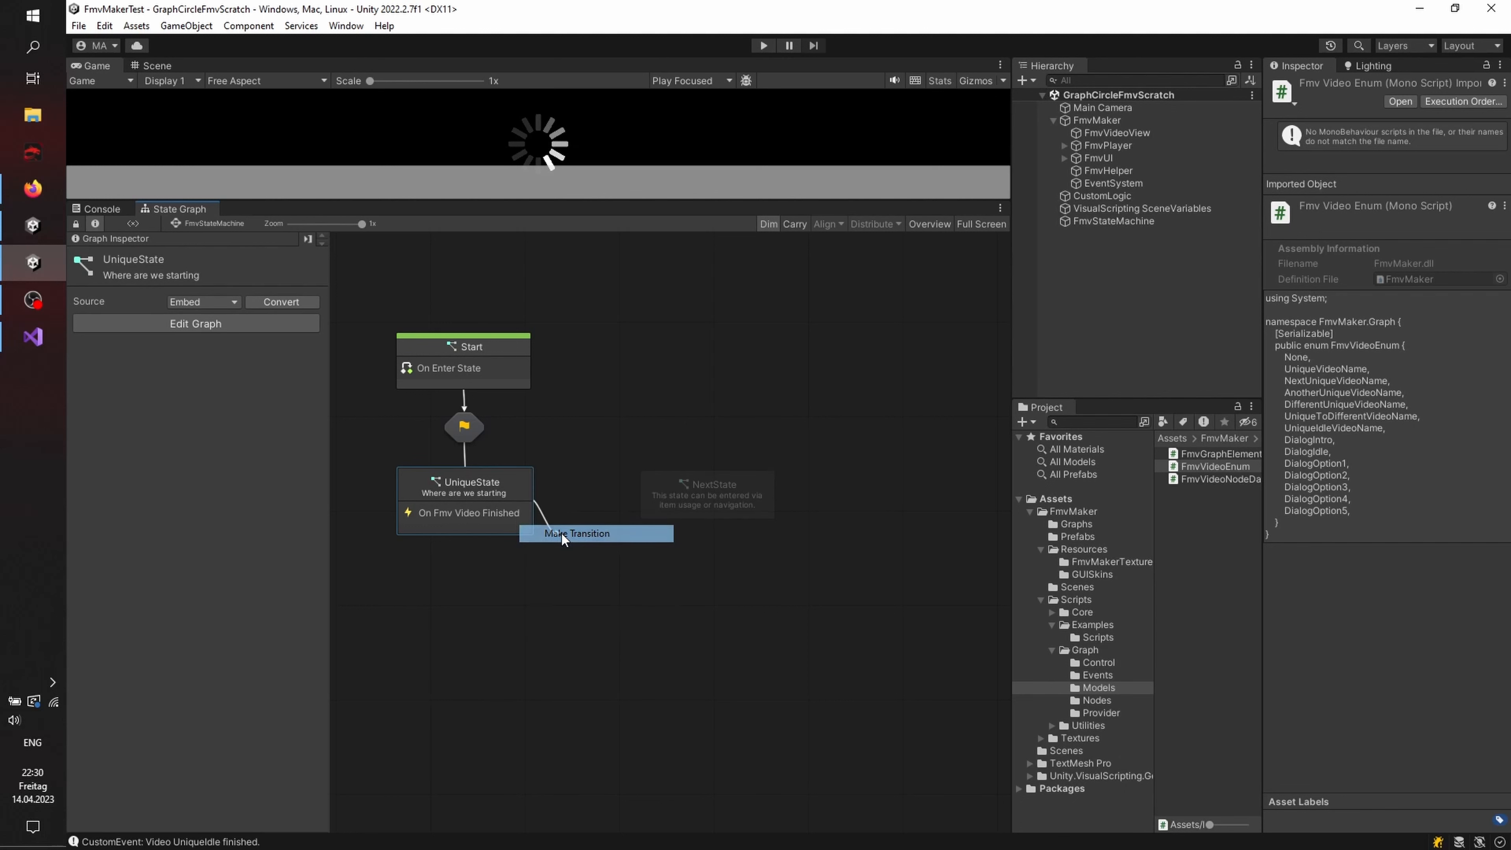
left_click(711, 486)
left_click_drag(650, 507, 681, 435)
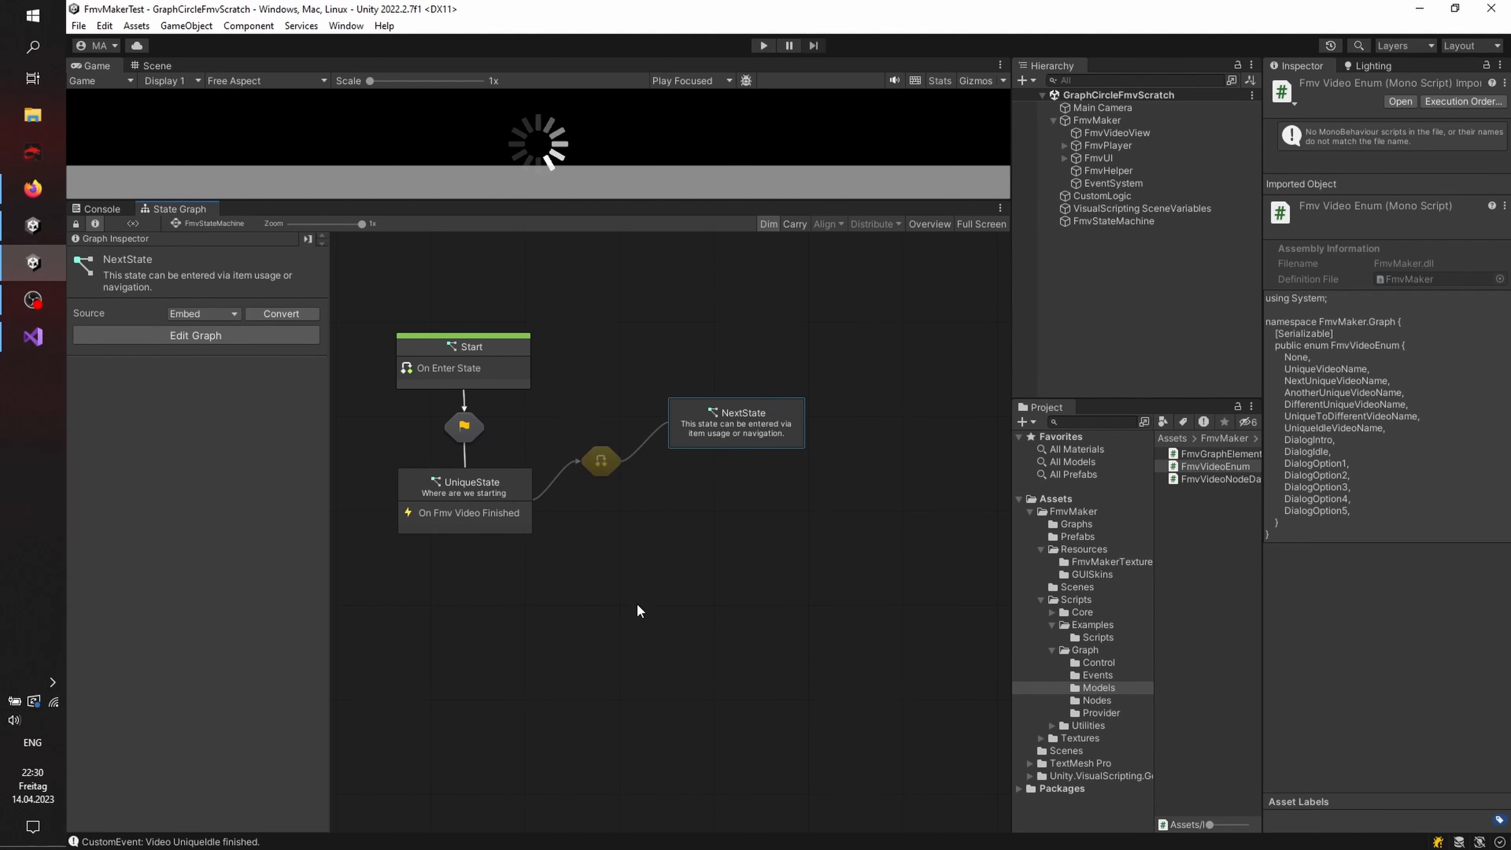
Step: Add an On Fmv Inventory Clicked event at the upper left of the UniqueState-to-NextState transition graph
double_click(514, 483)
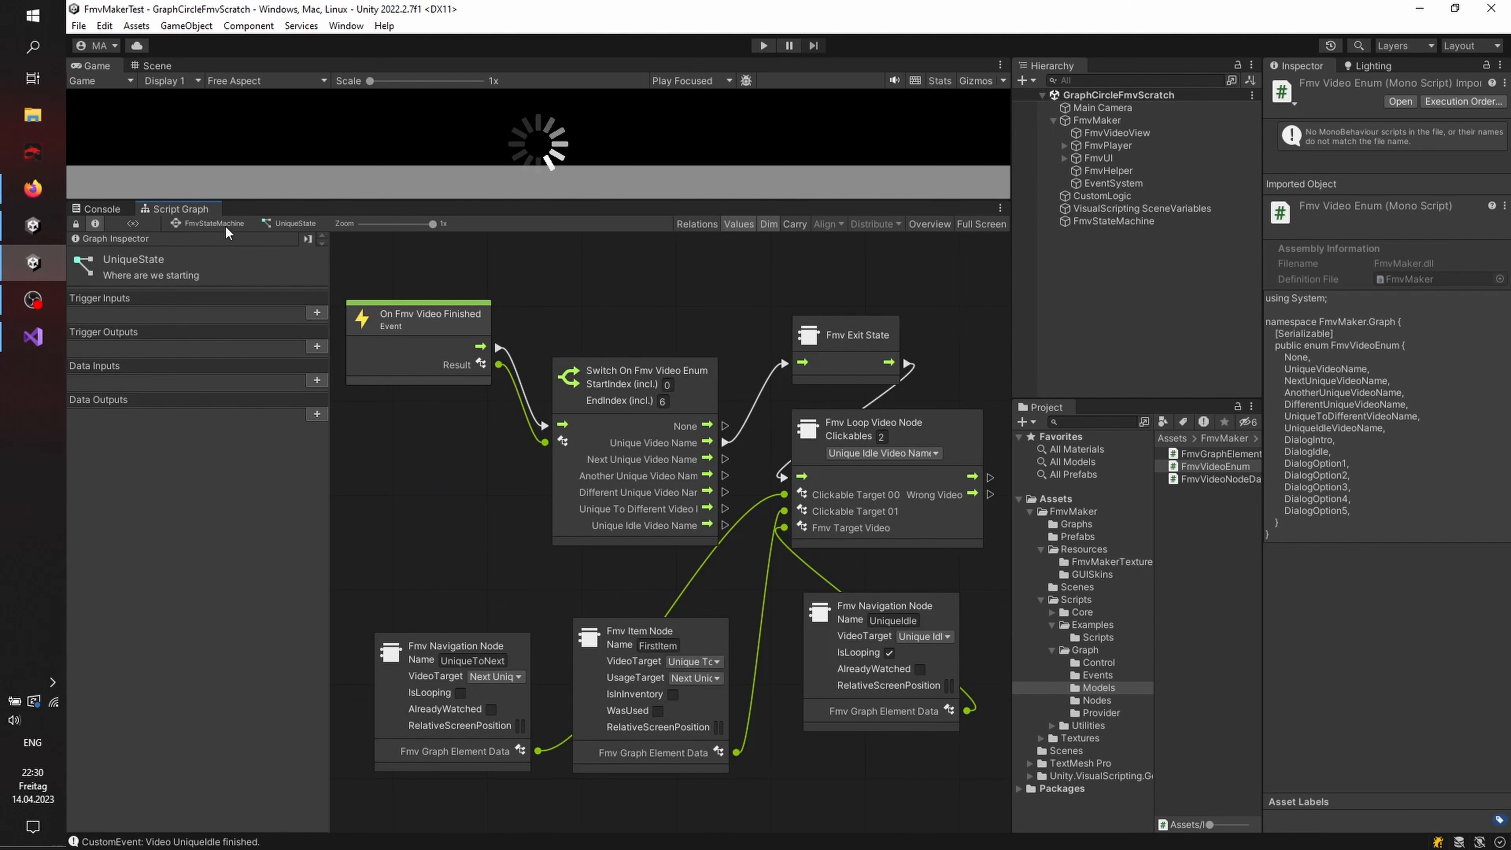
left_click(225, 226)
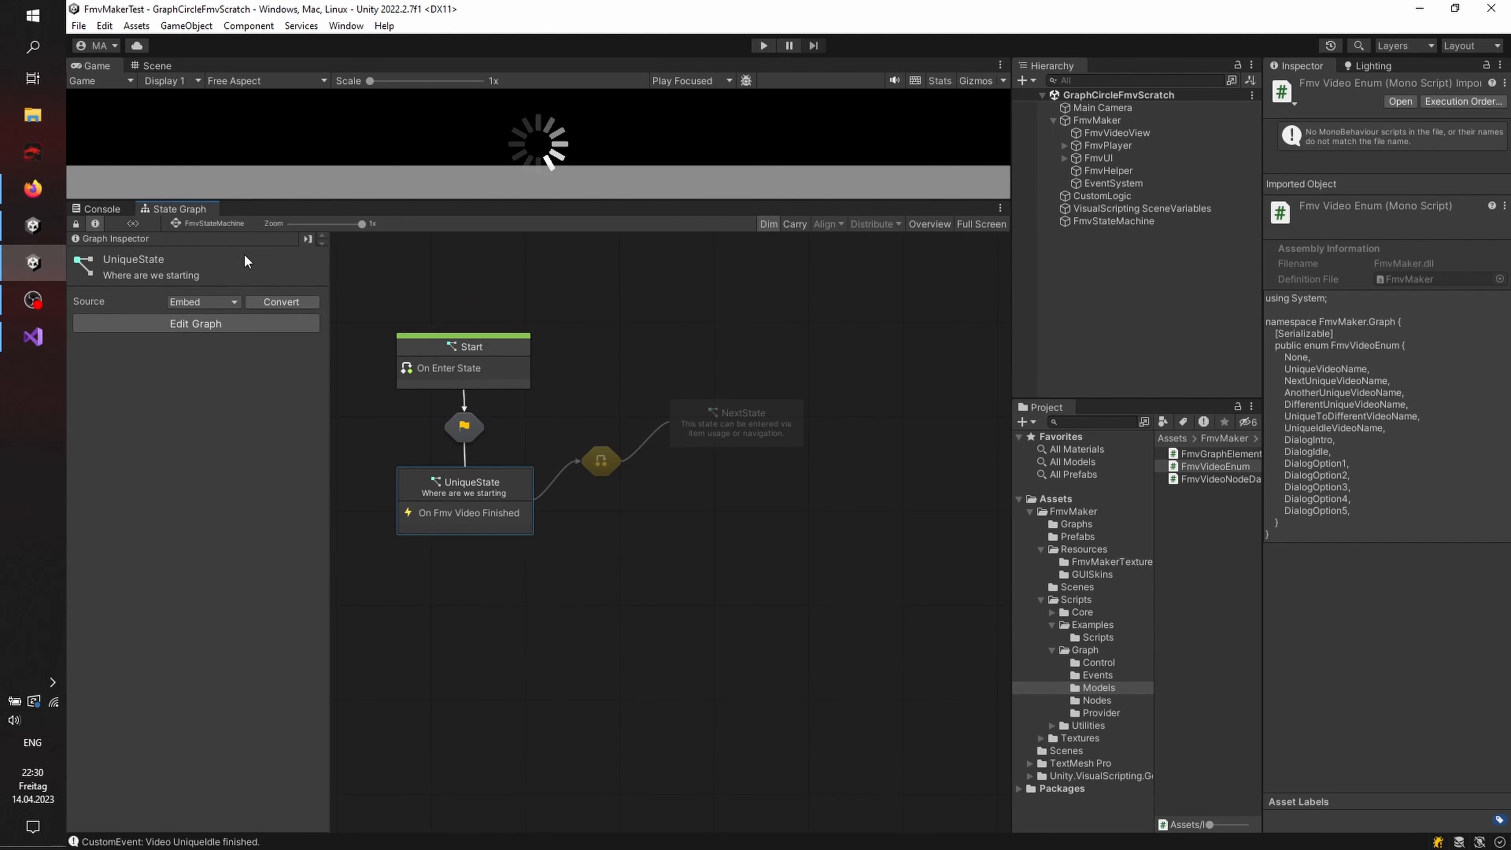
double_click(596, 466)
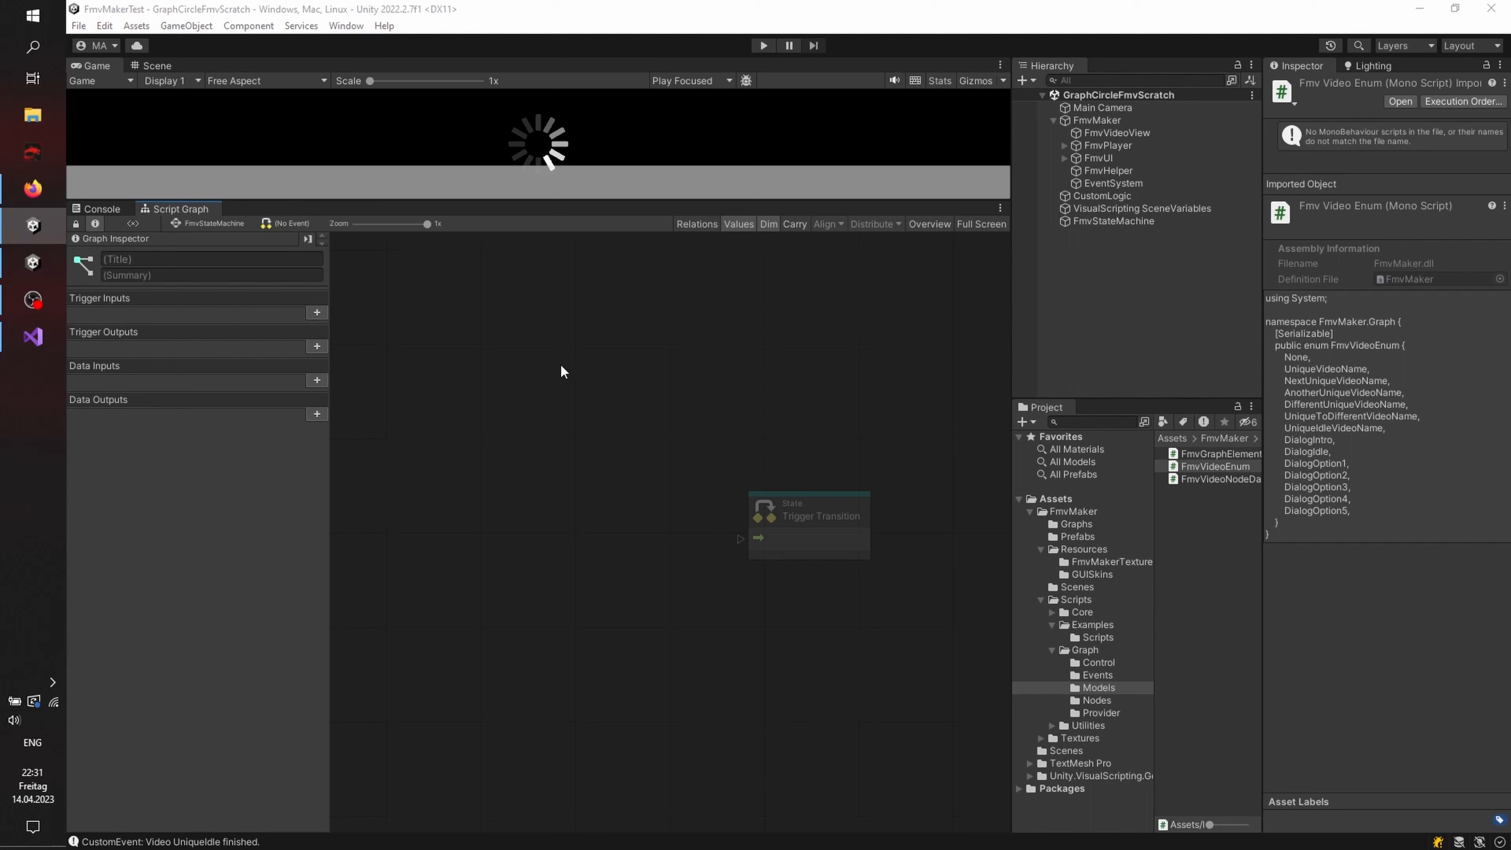
right_click(447, 338)
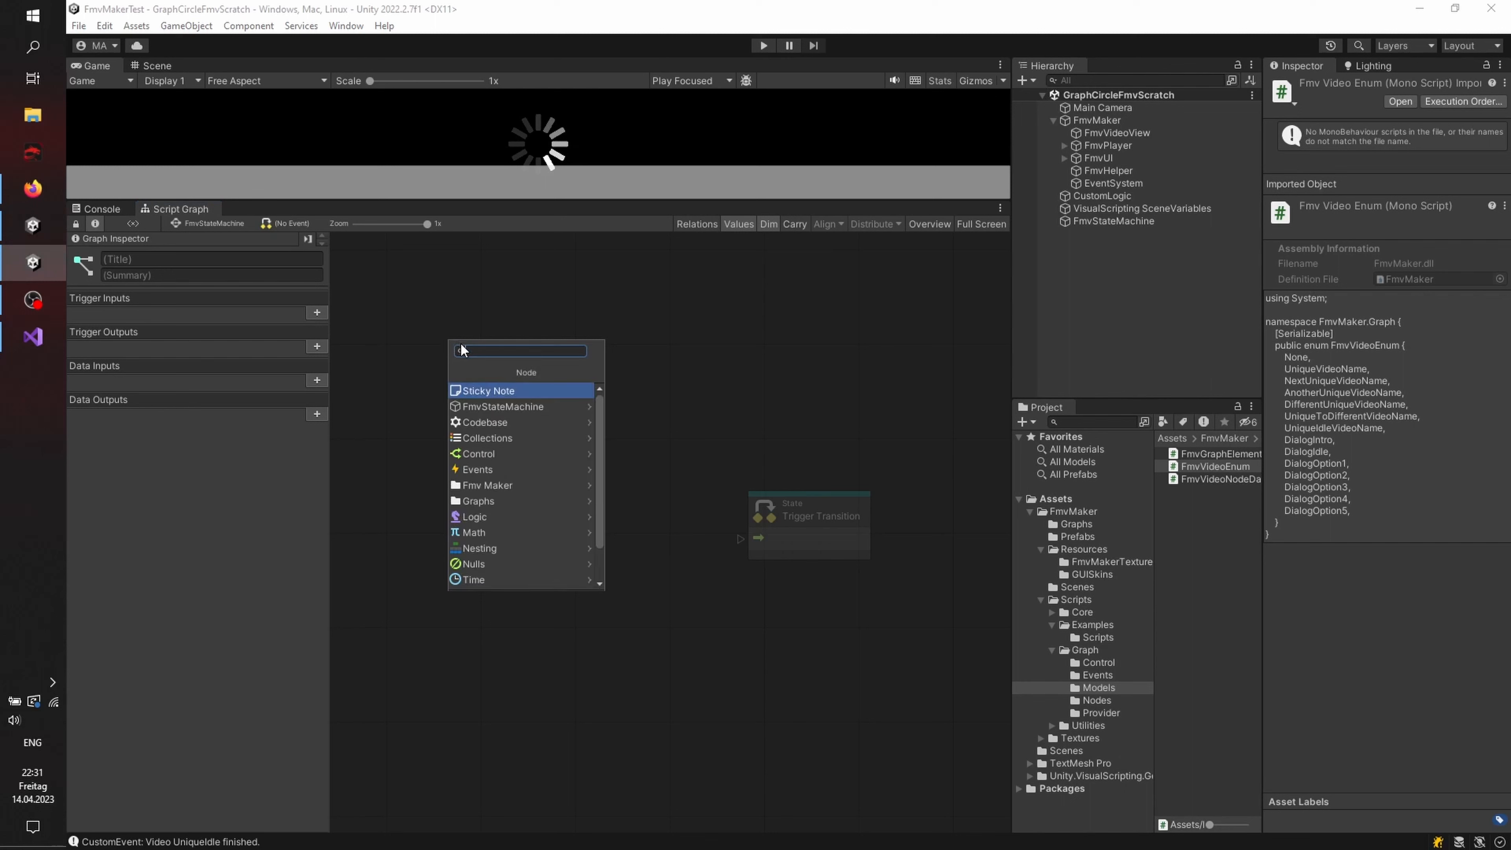
left_click(503, 470)
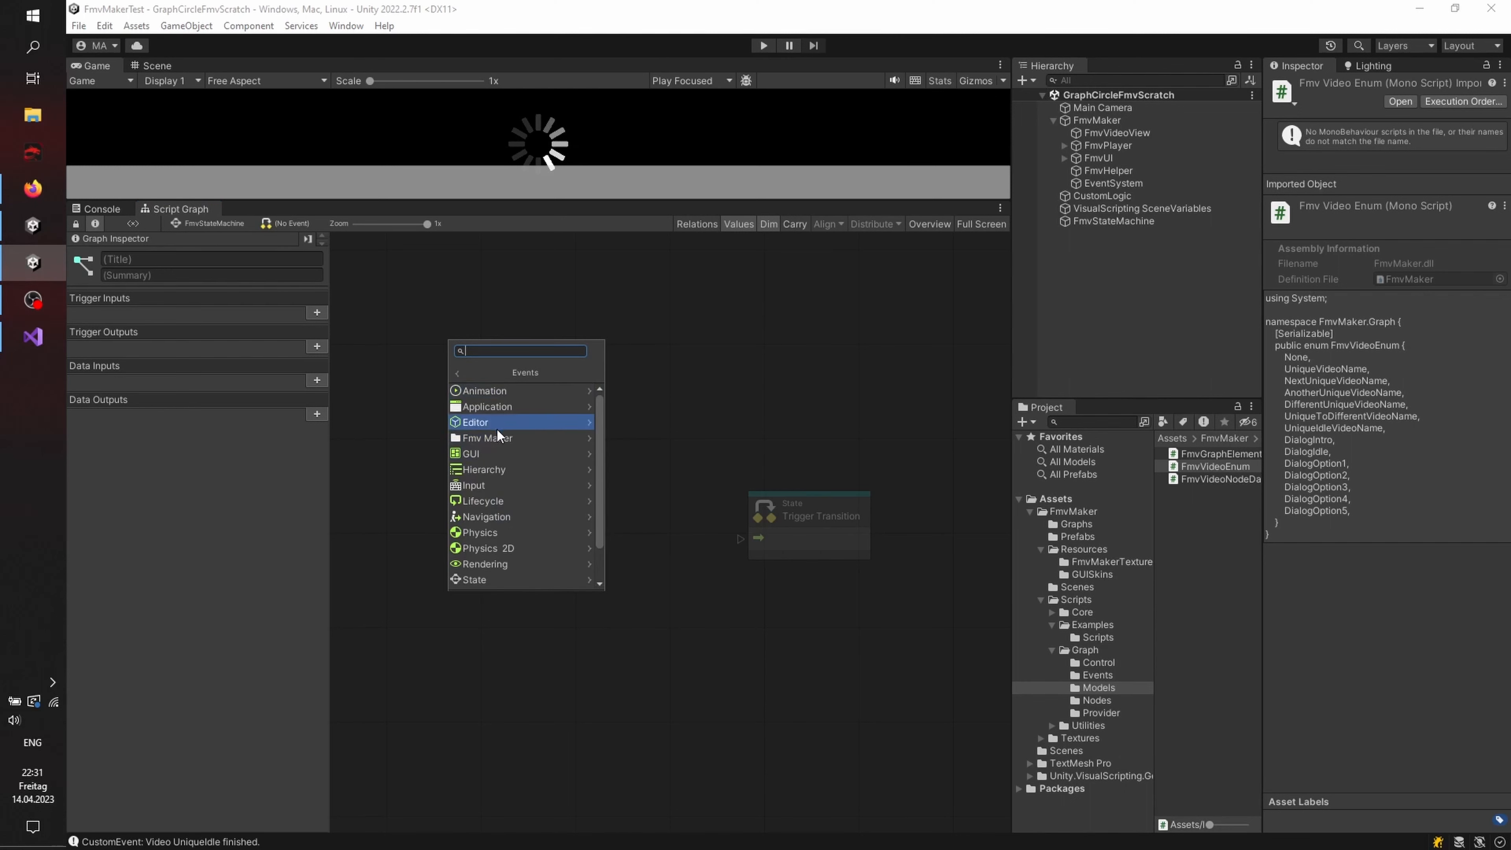
left_click(500, 438)
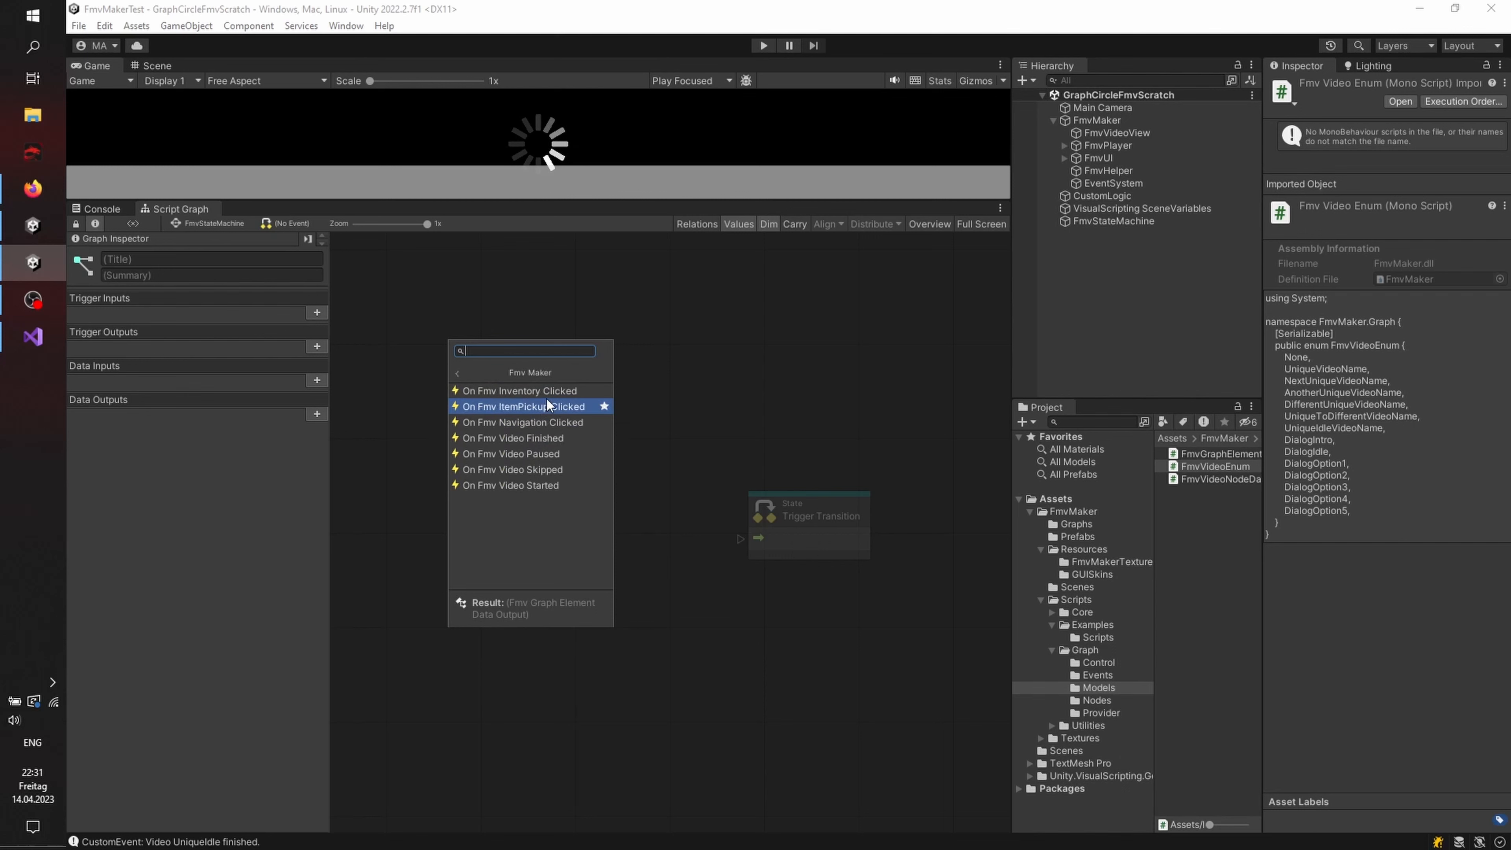
left_click(549, 391)
left_click_drag(517, 390, 419, 312)
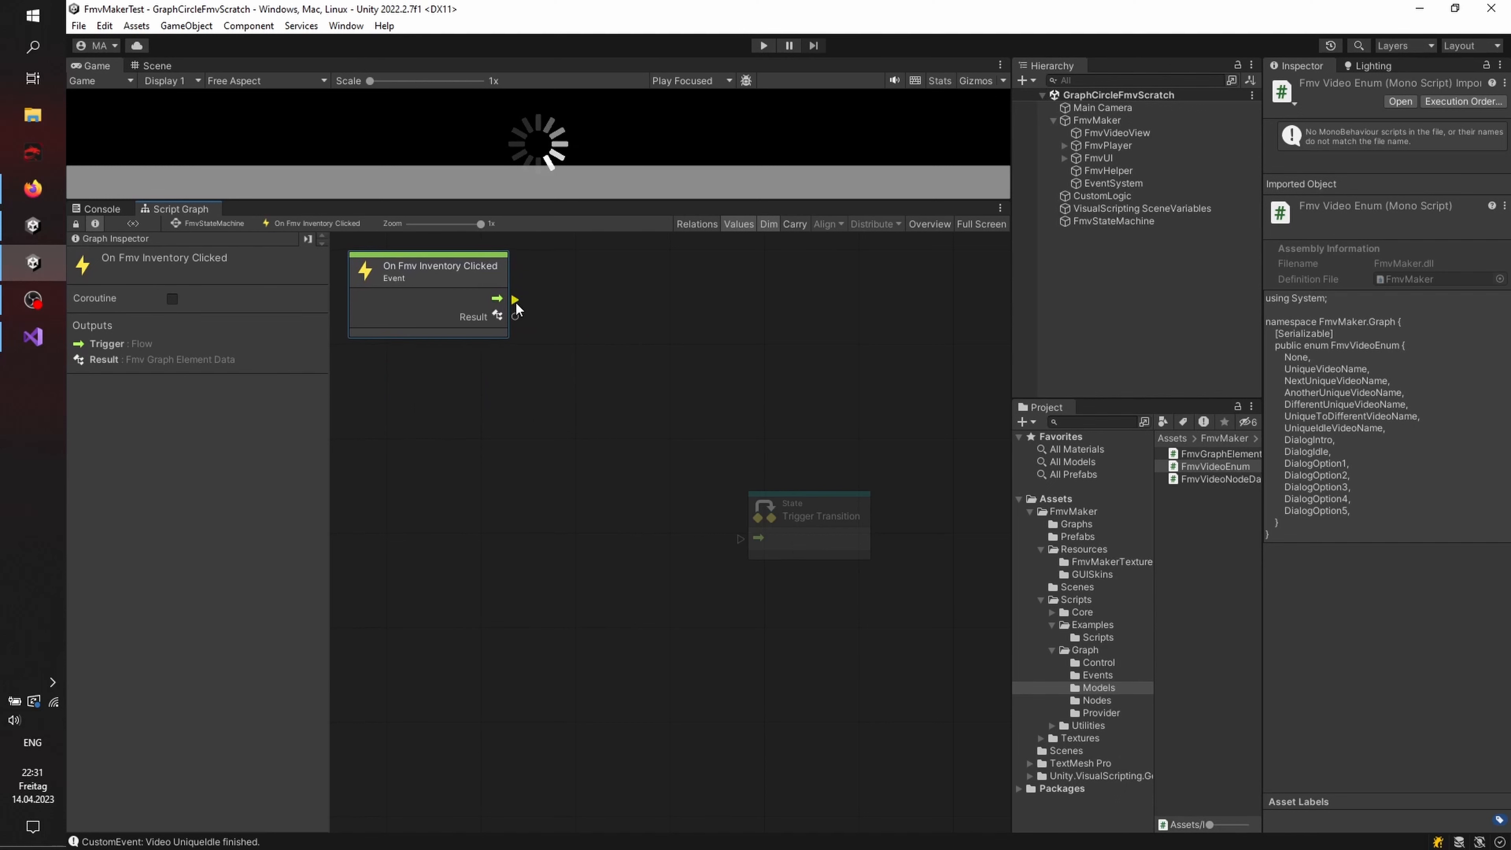
Step: Add an Fmv Exit State node triggered by On Fmv Inventory Clicked and place it beside the event
left_click_drag(515, 300, 585, 295)
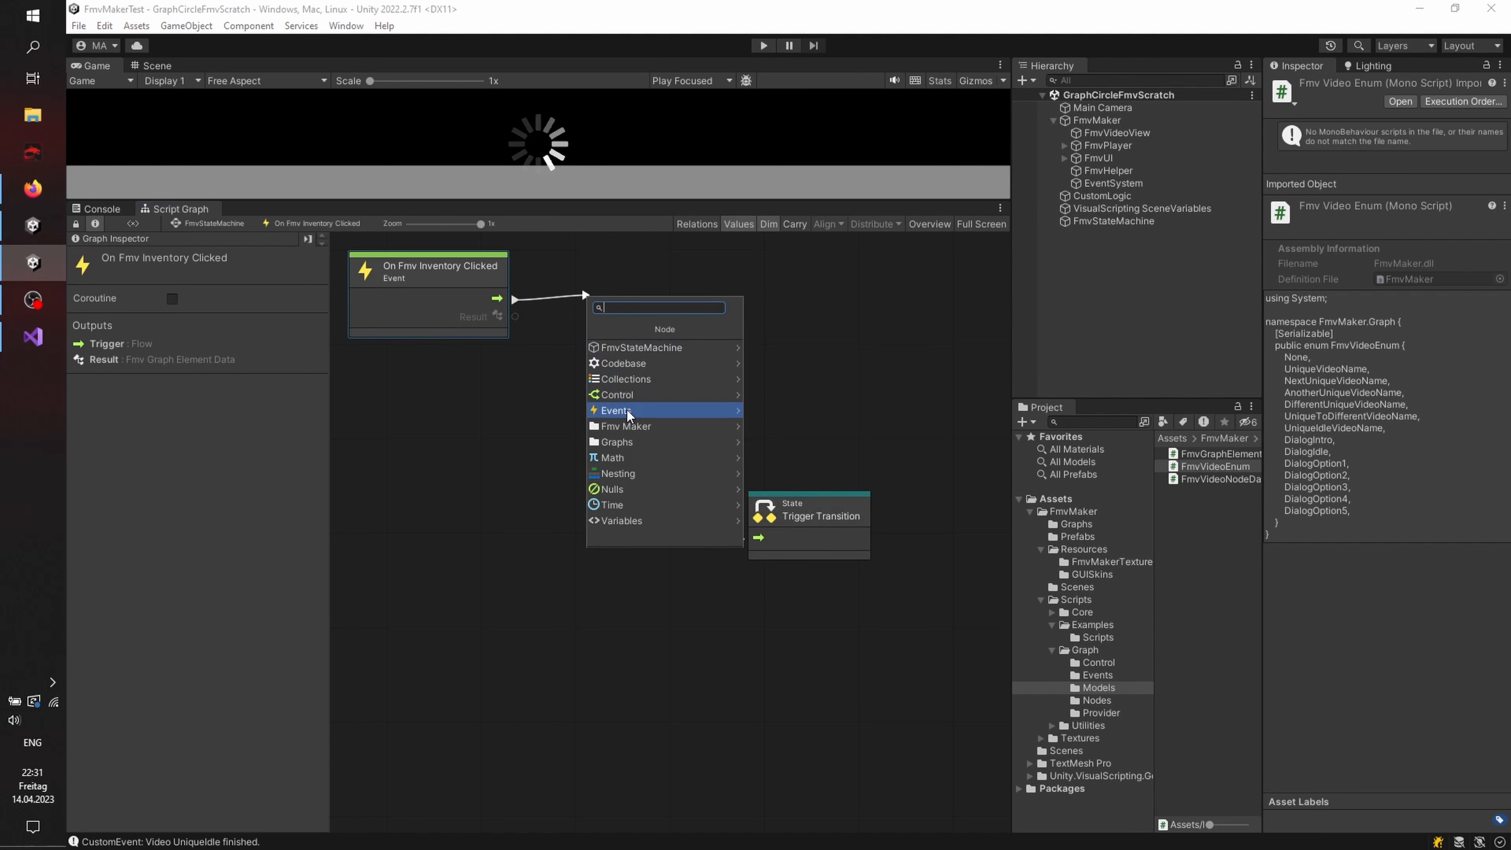
left_click(625, 426)
left_click(634, 354)
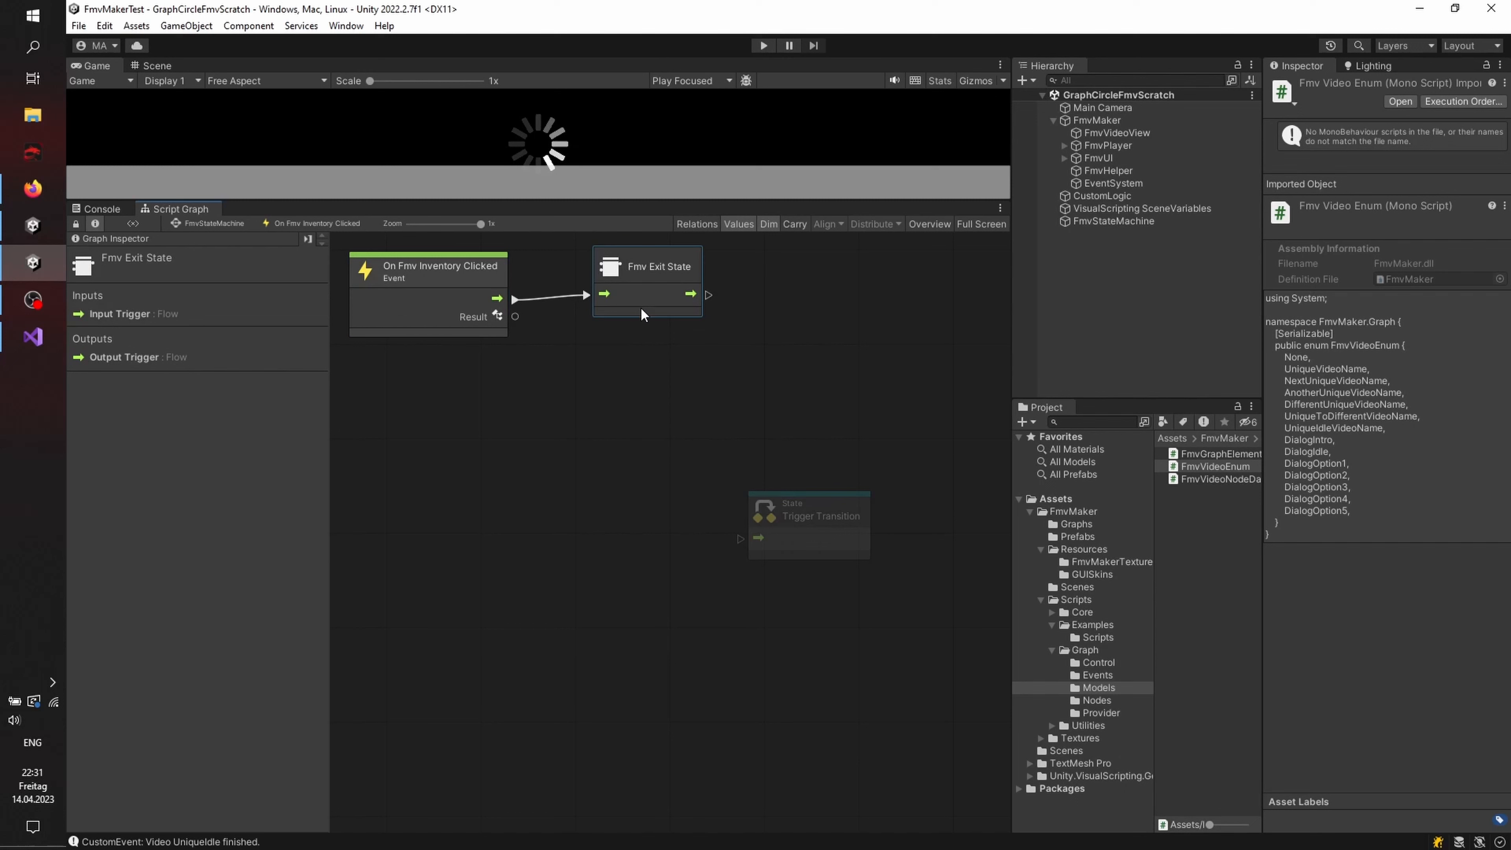
left_click_drag(641, 314, 608, 308)
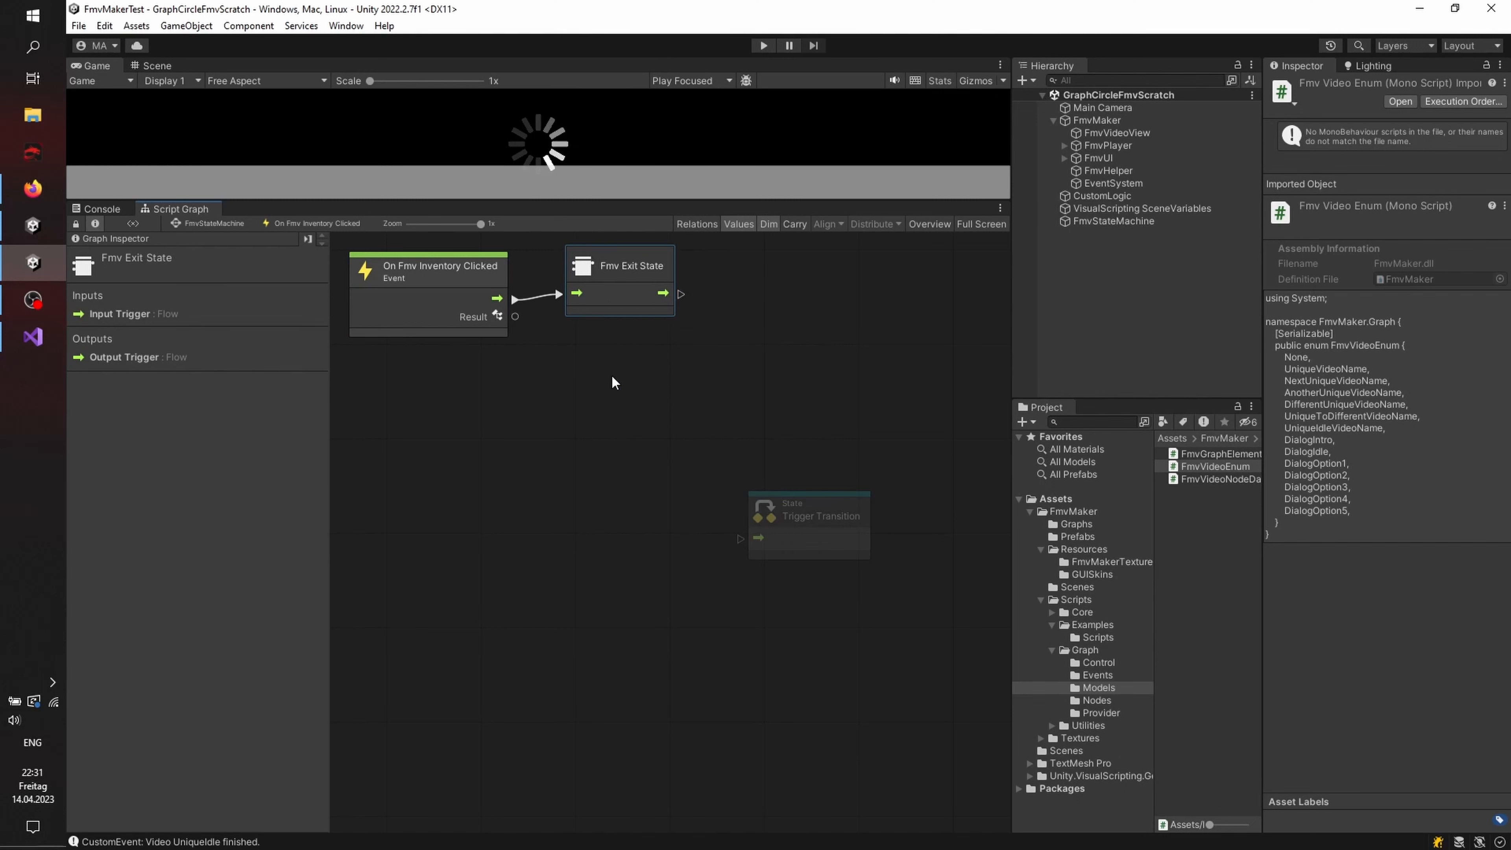
Step: Add an Fmv Video Node below Fmv Exit State, connect their flow, and move Trigger Transition further right
right_click(646, 411)
left_click(661, 416)
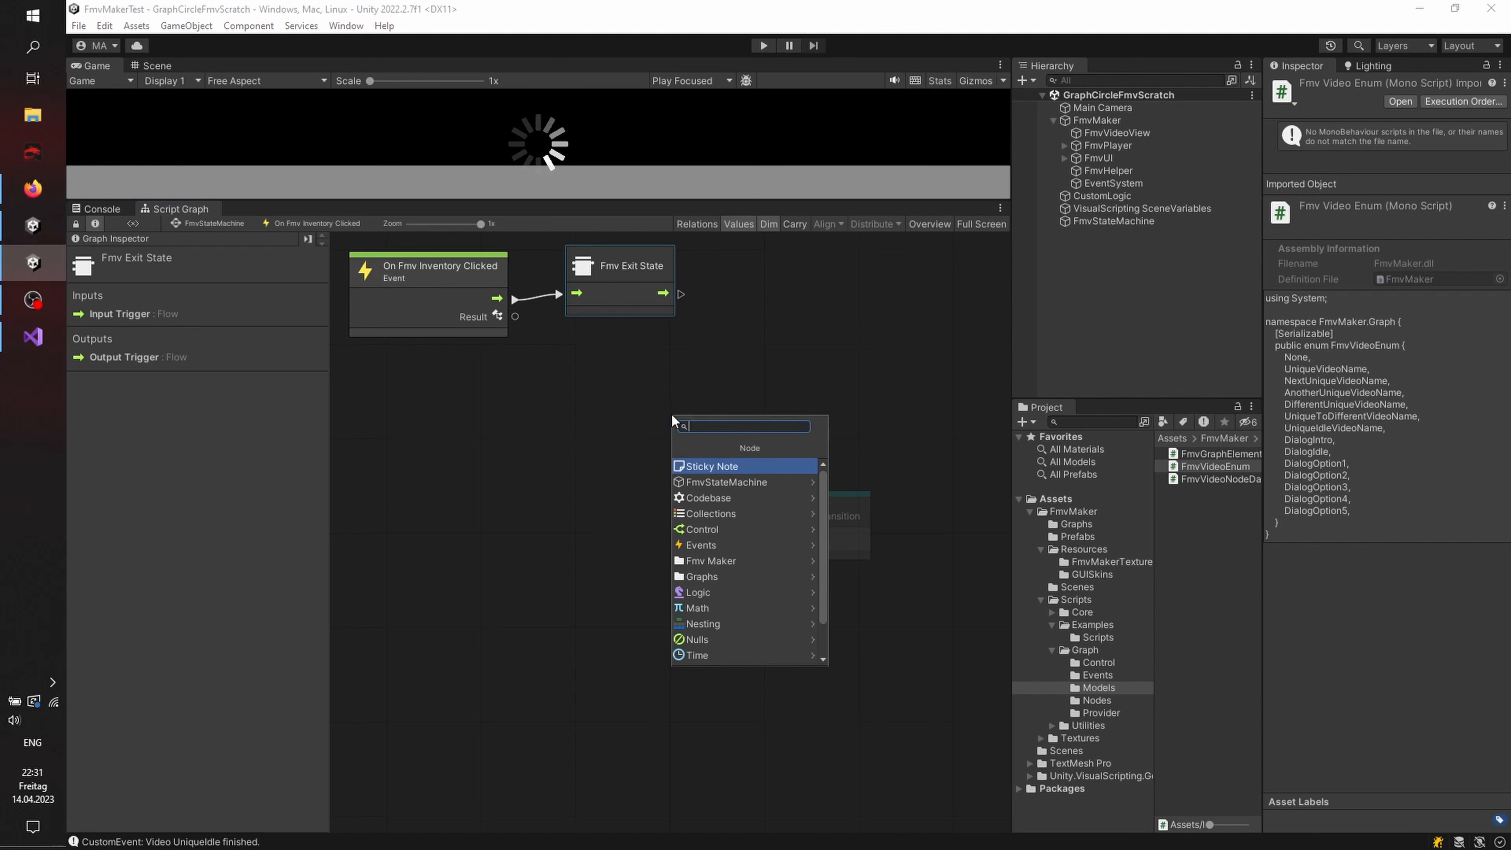
left_click(694, 559)
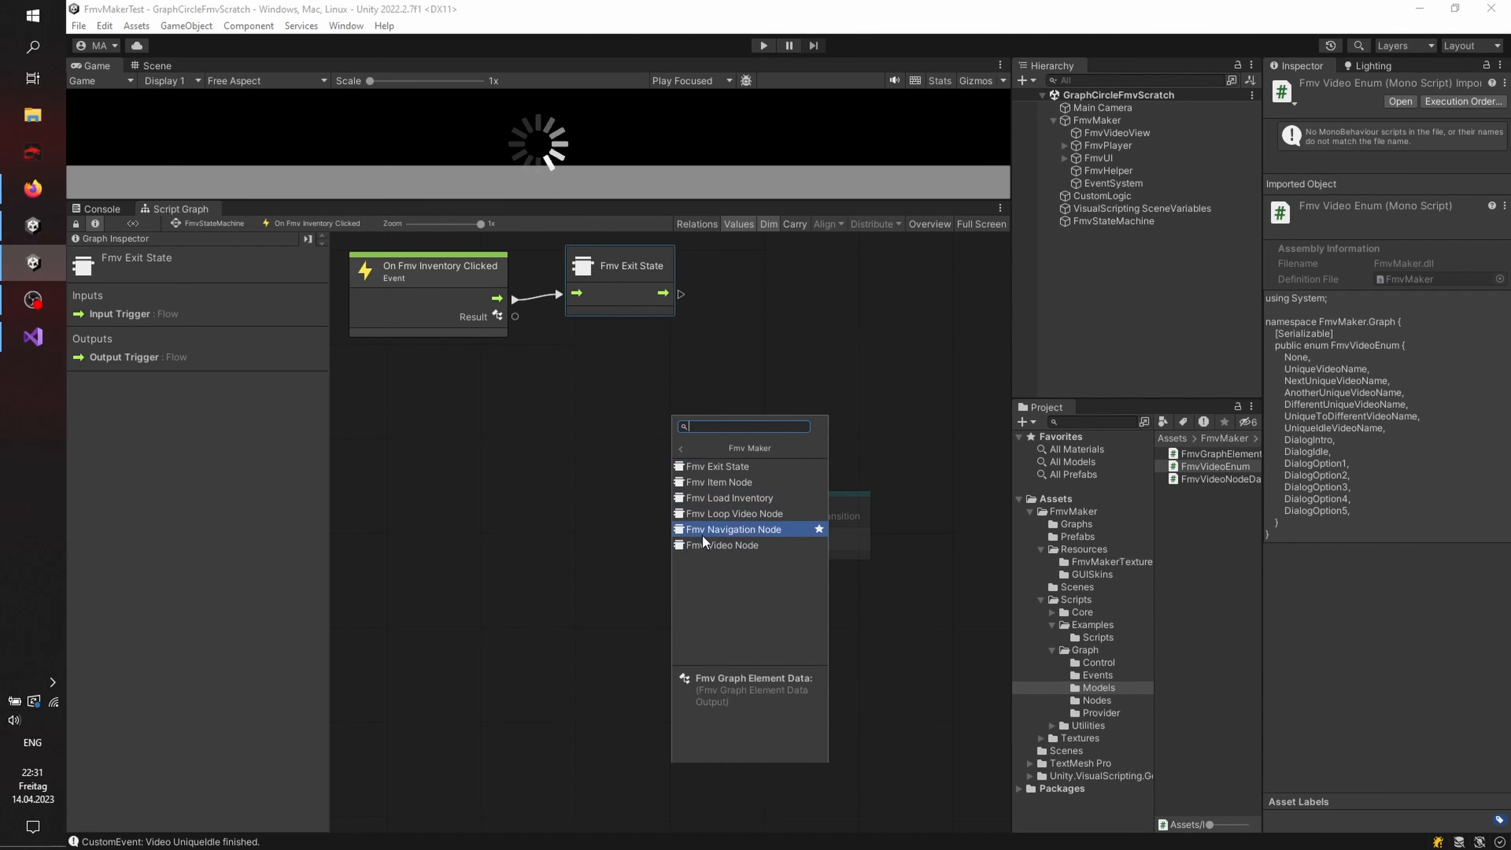
left_click(697, 521)
left_click_drag(750, 469, 683, 388)
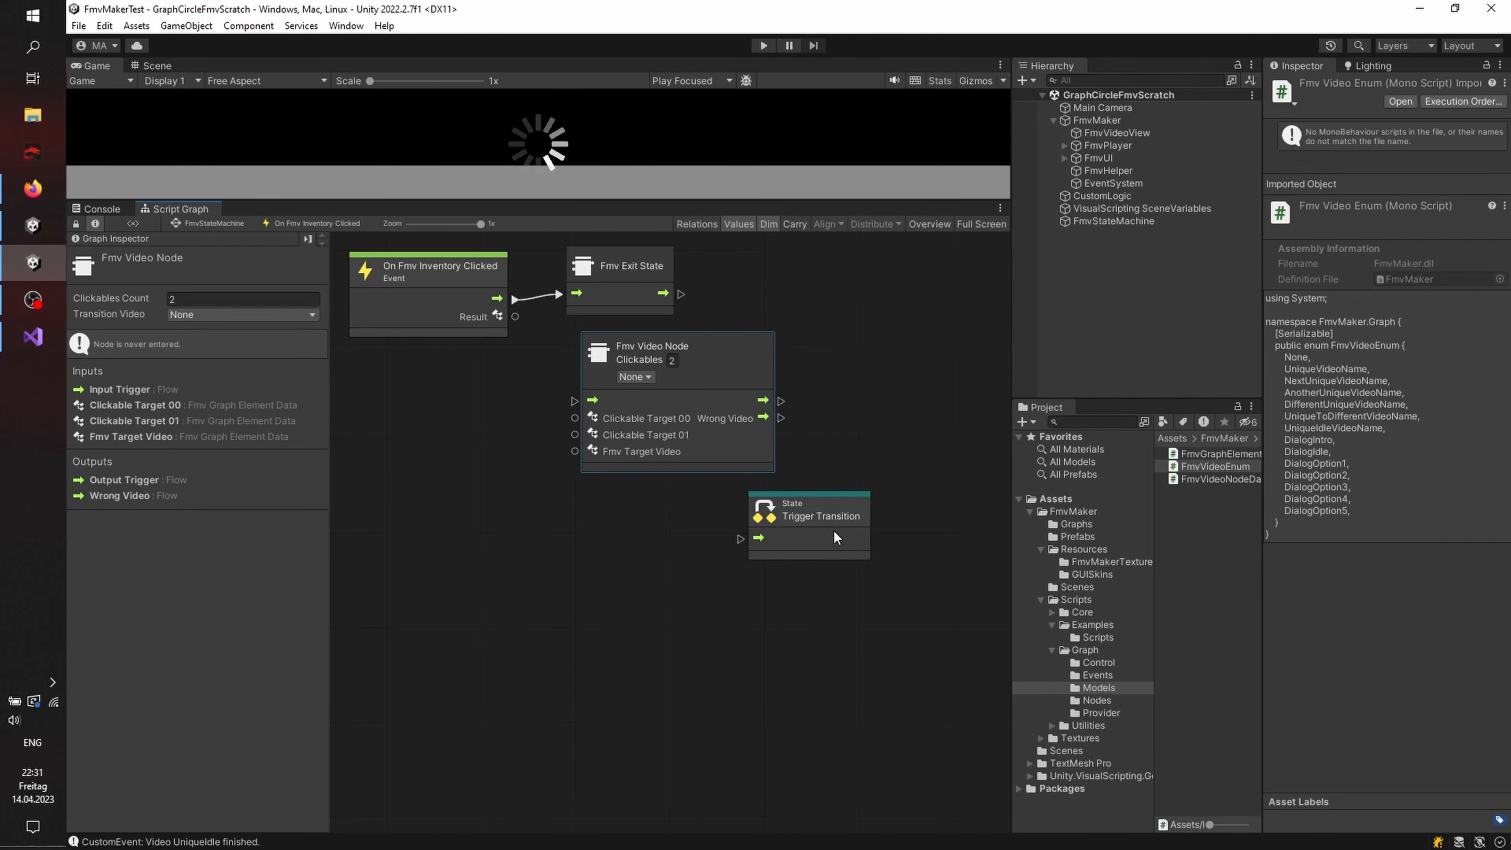
left_click_drag(837, 533, 916, 521)
left_click_drag(682, 294, 577, 405)
Step: Set the Fmv Video Node to 1 clickable and its transition video to Next Unique Video Name
left_click(672, 359)
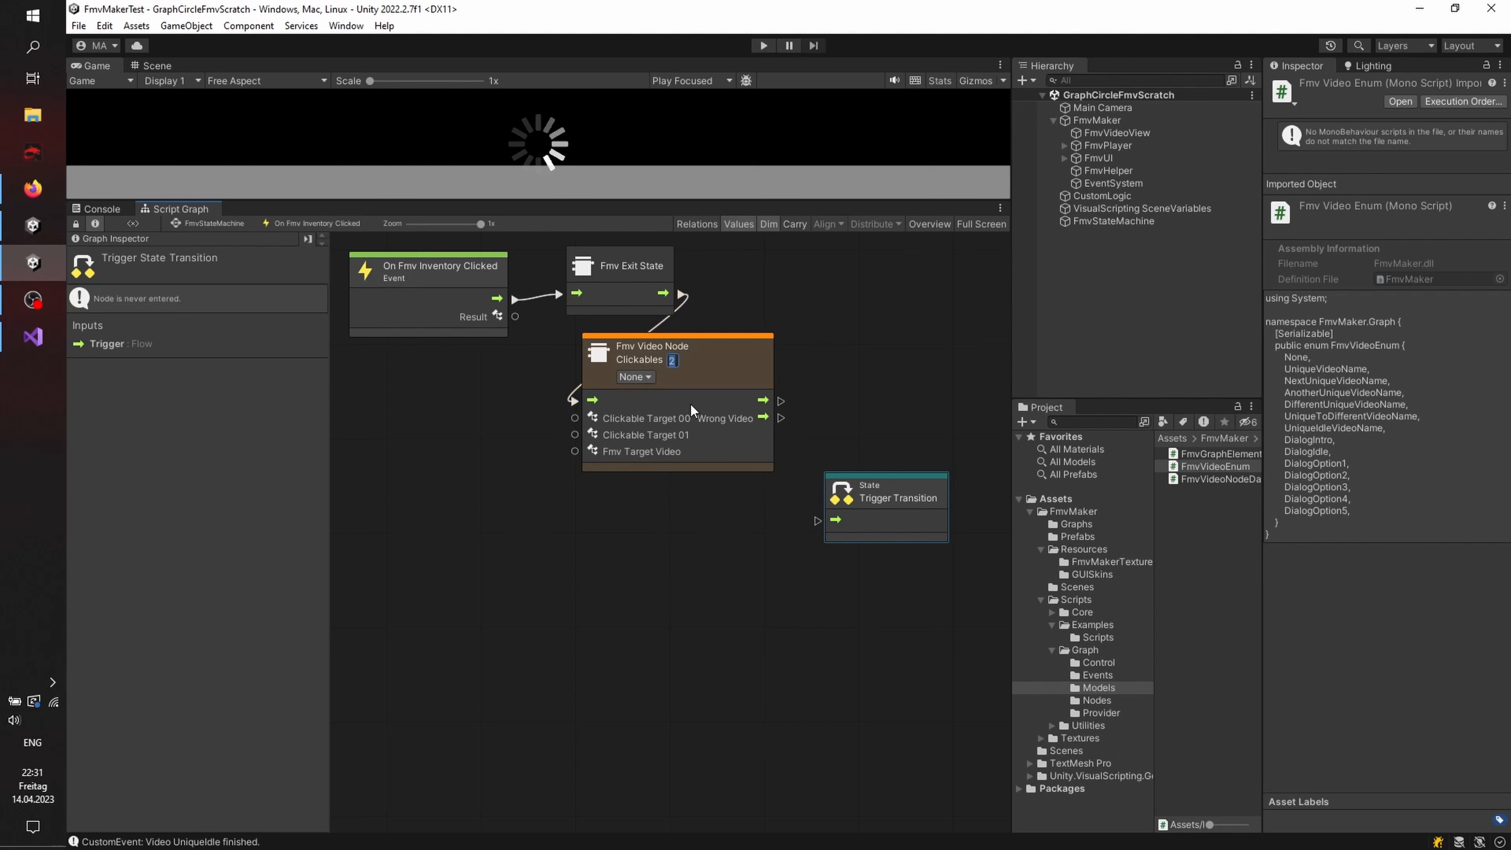
type("1")
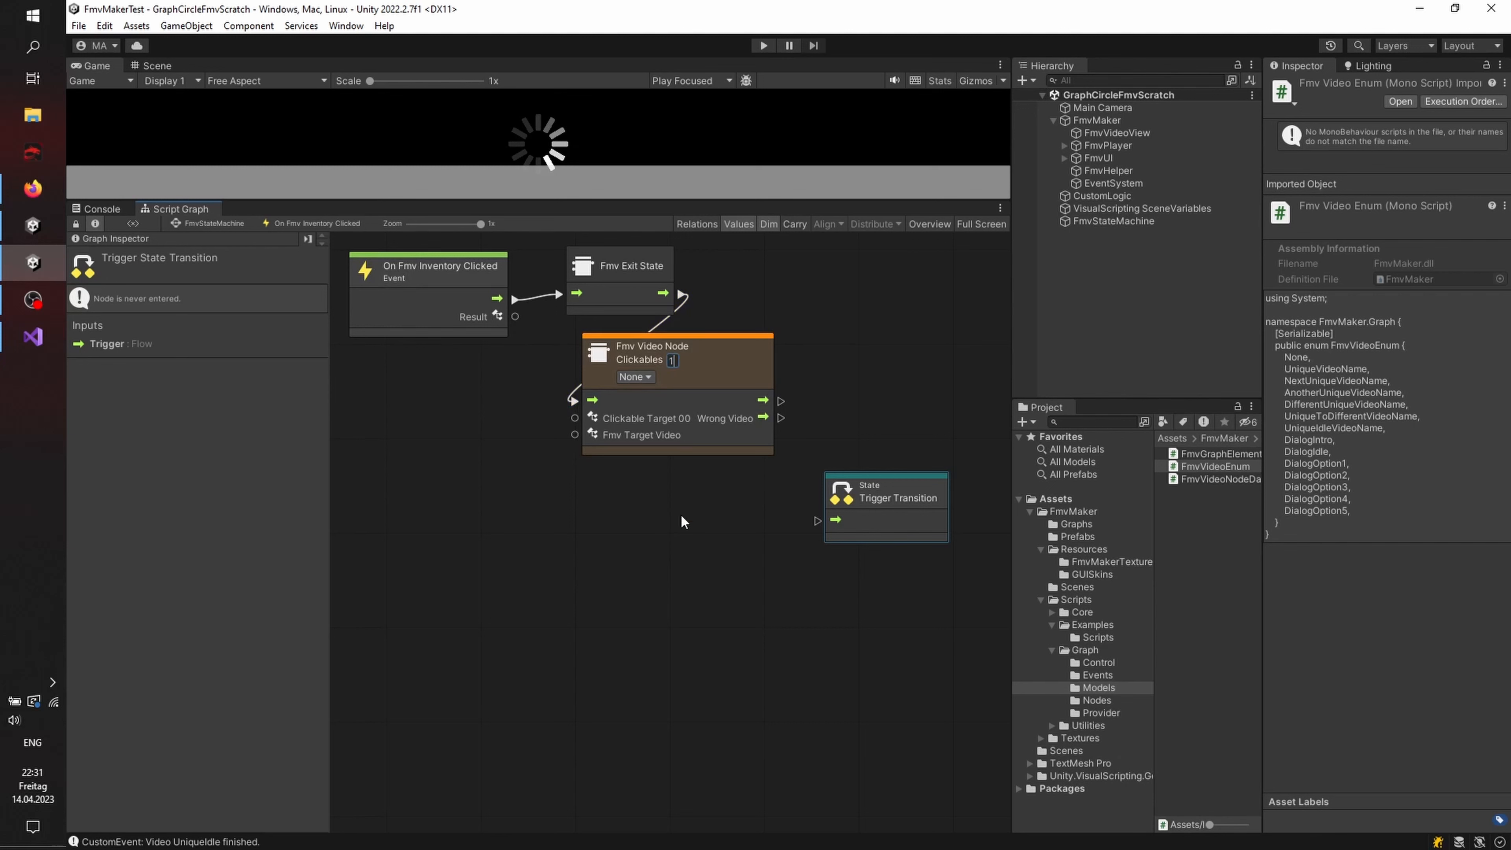
left_click(675, 525)
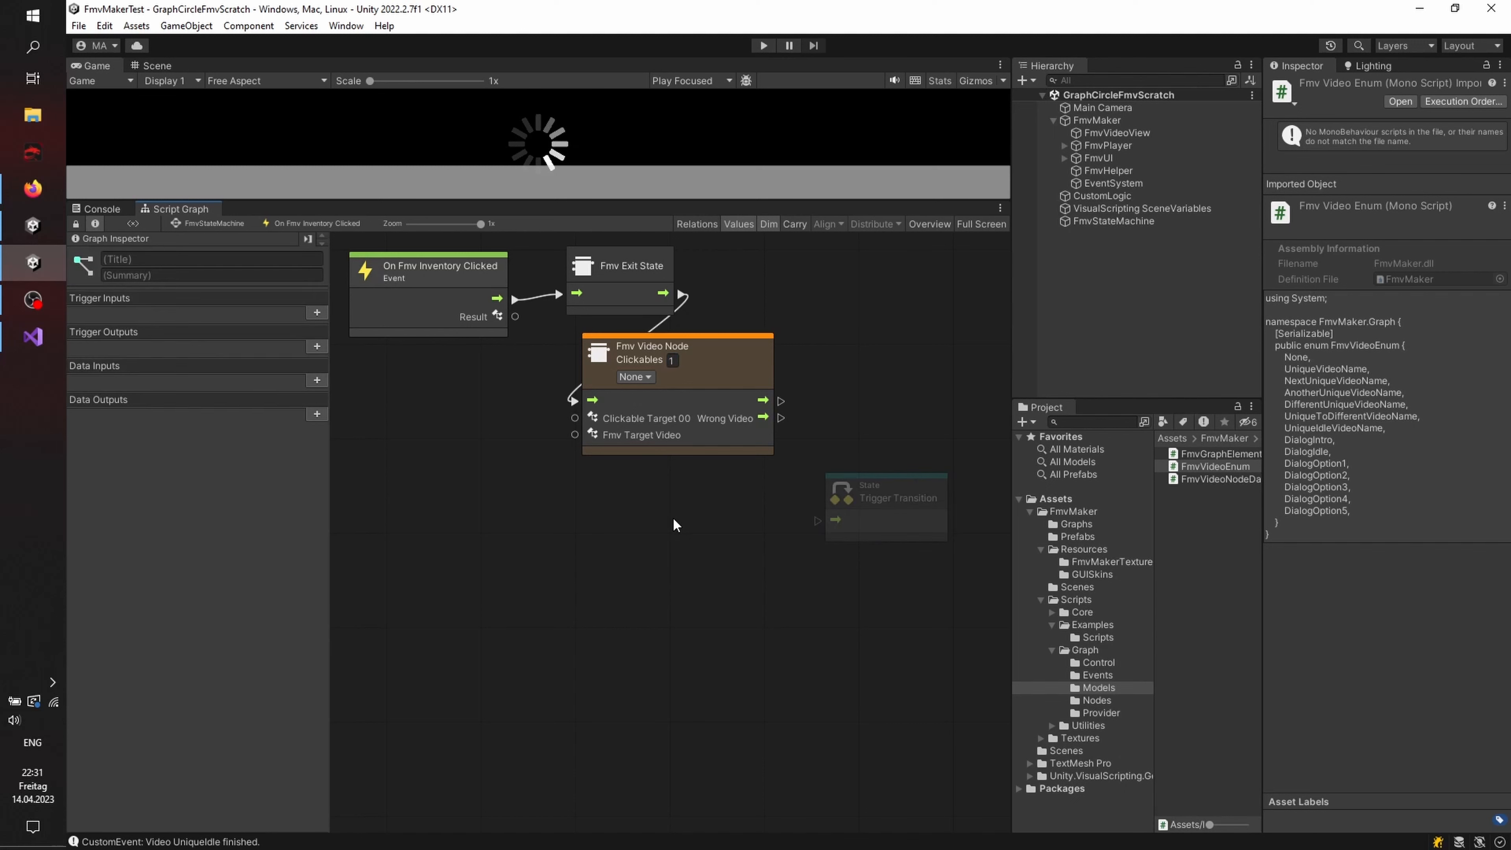
left_click(634, 376)
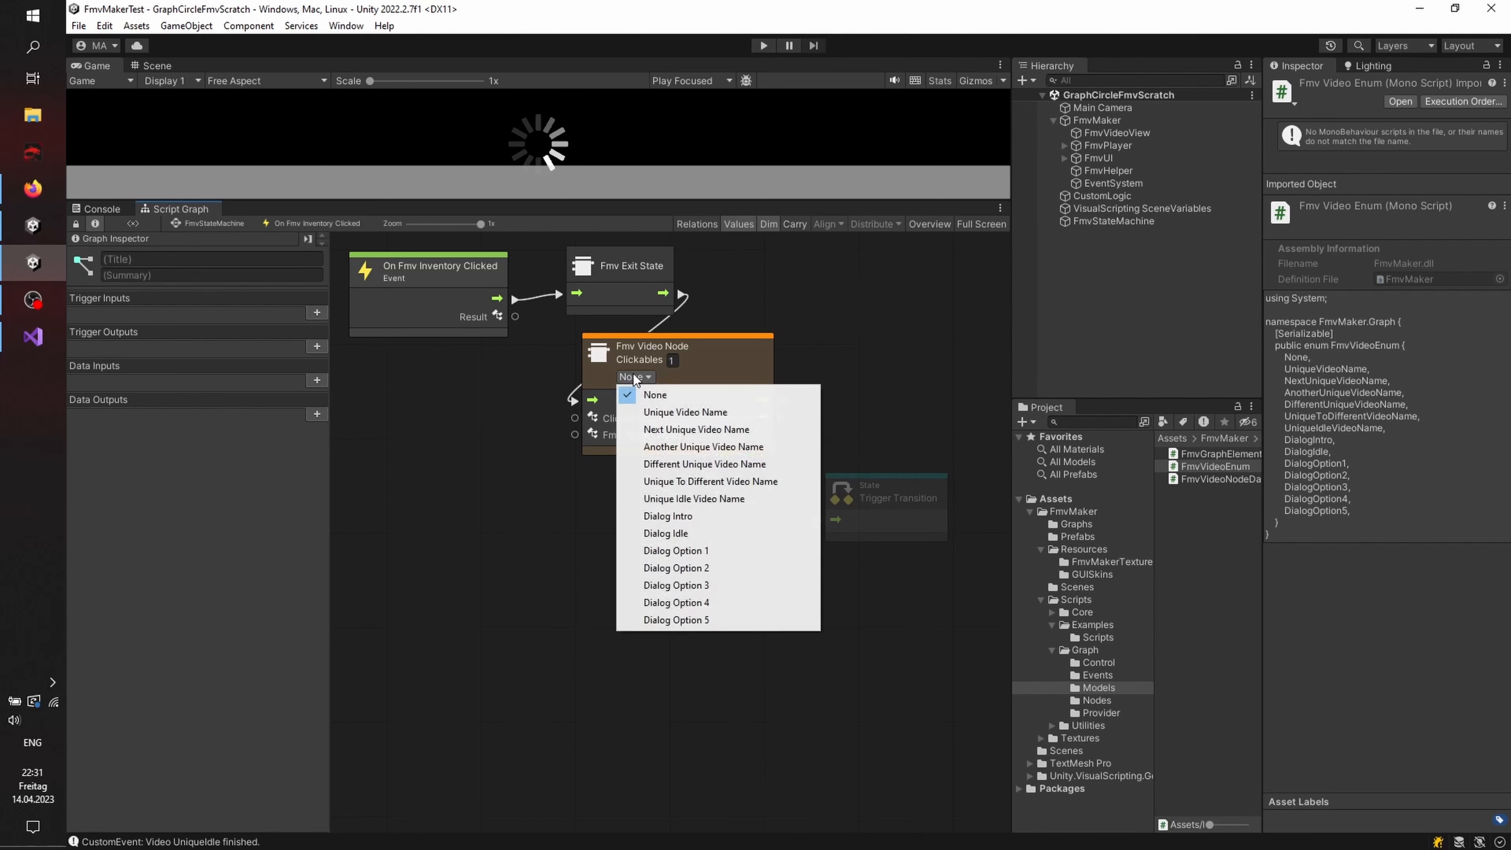
left_click(696, 429)
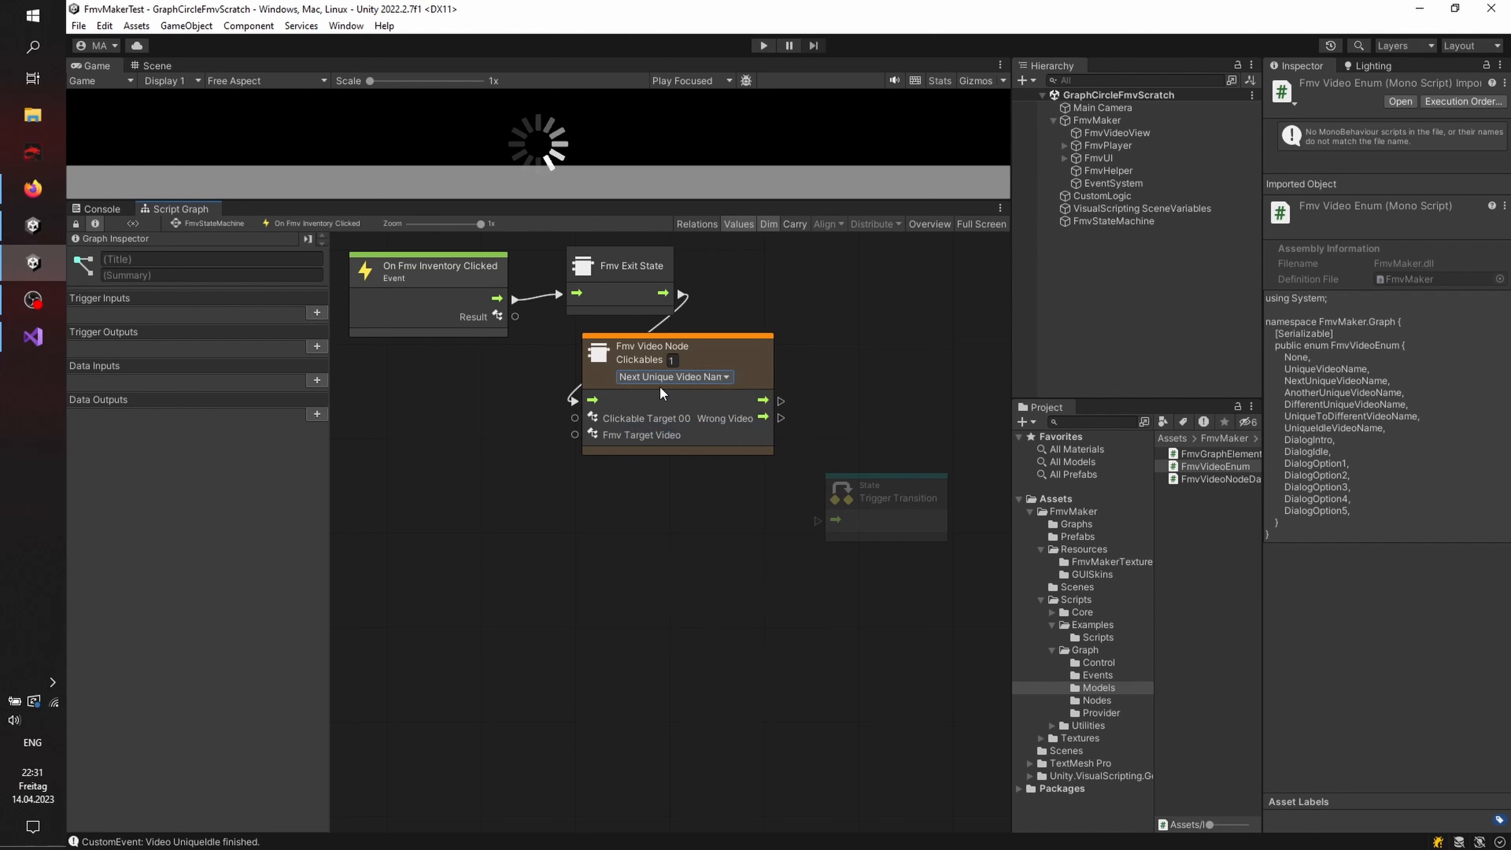
Step: Add an Fmv Navigation Node named "NavigationToAnother" with Another Unique Video Name as its video target
right_click(412, 451)
left_click(450, 594)
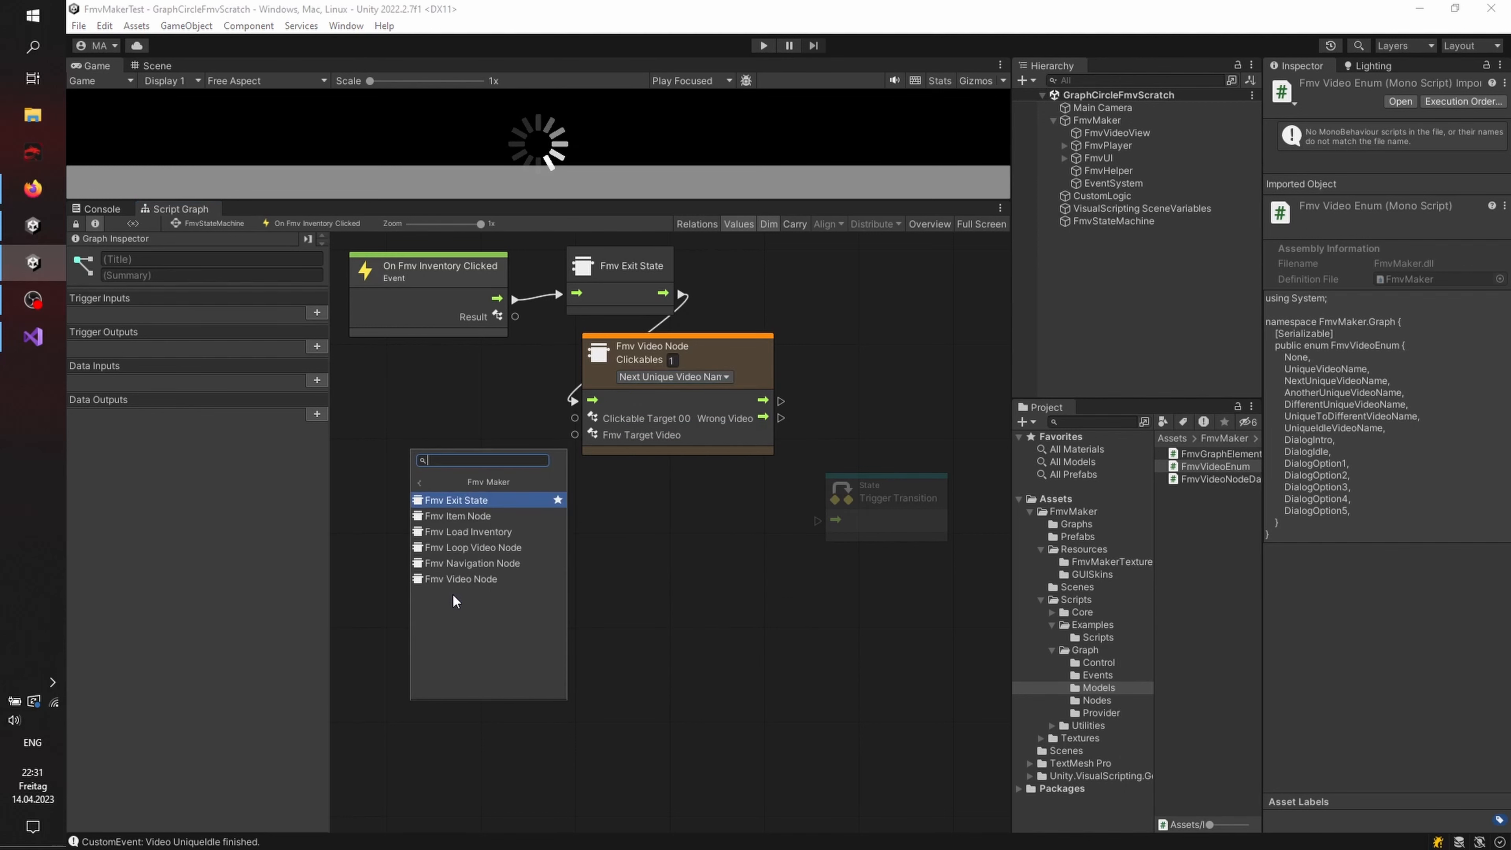
left_click(455, 566)
left_click_drag(431, 506, 392, 495)
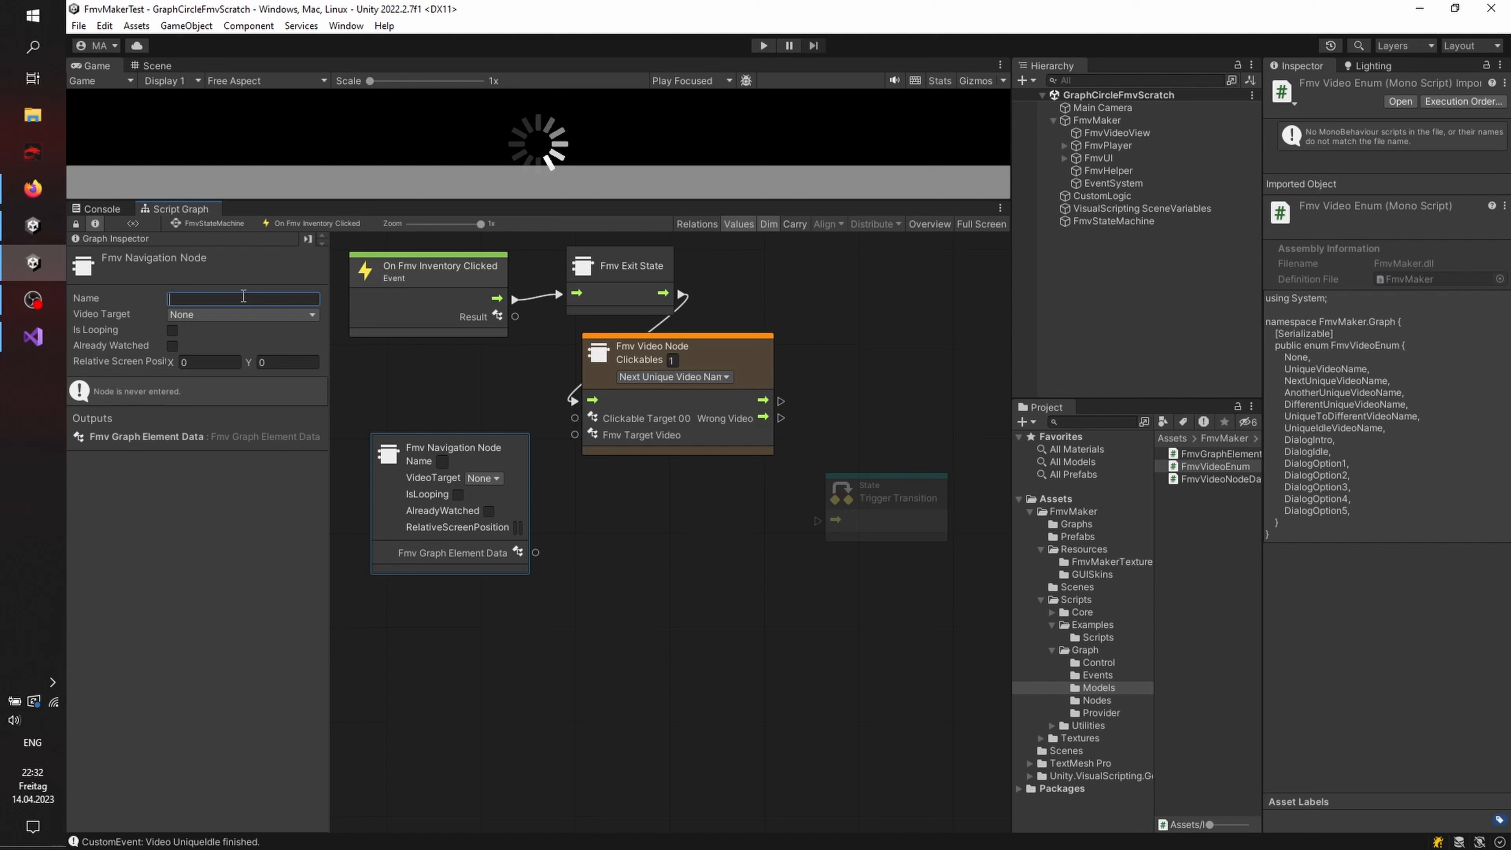
type("NavigationToAnother")
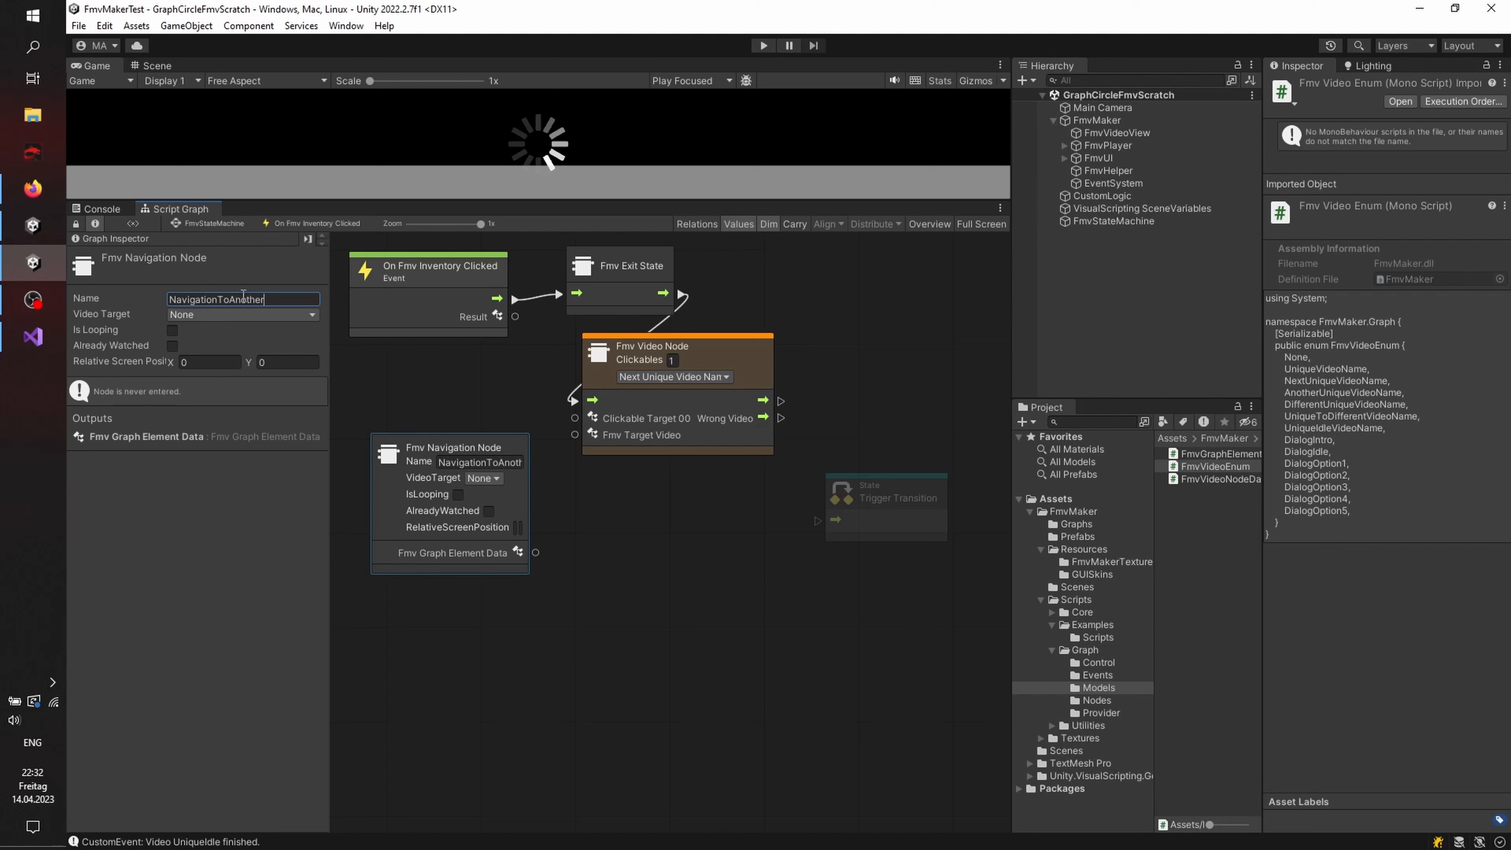
left_click(224, 316)
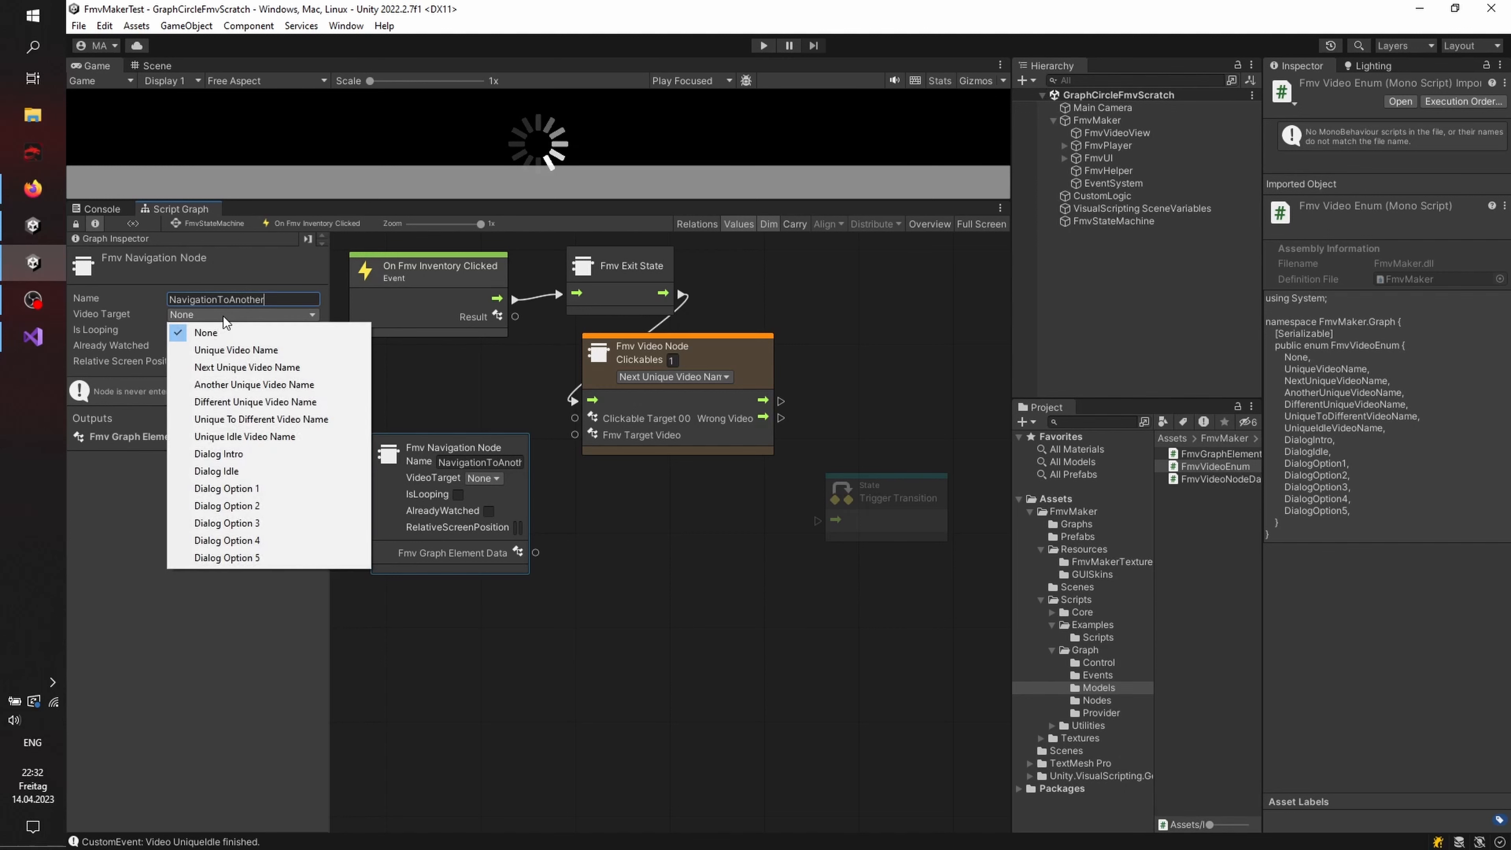
left_click(241, 384)
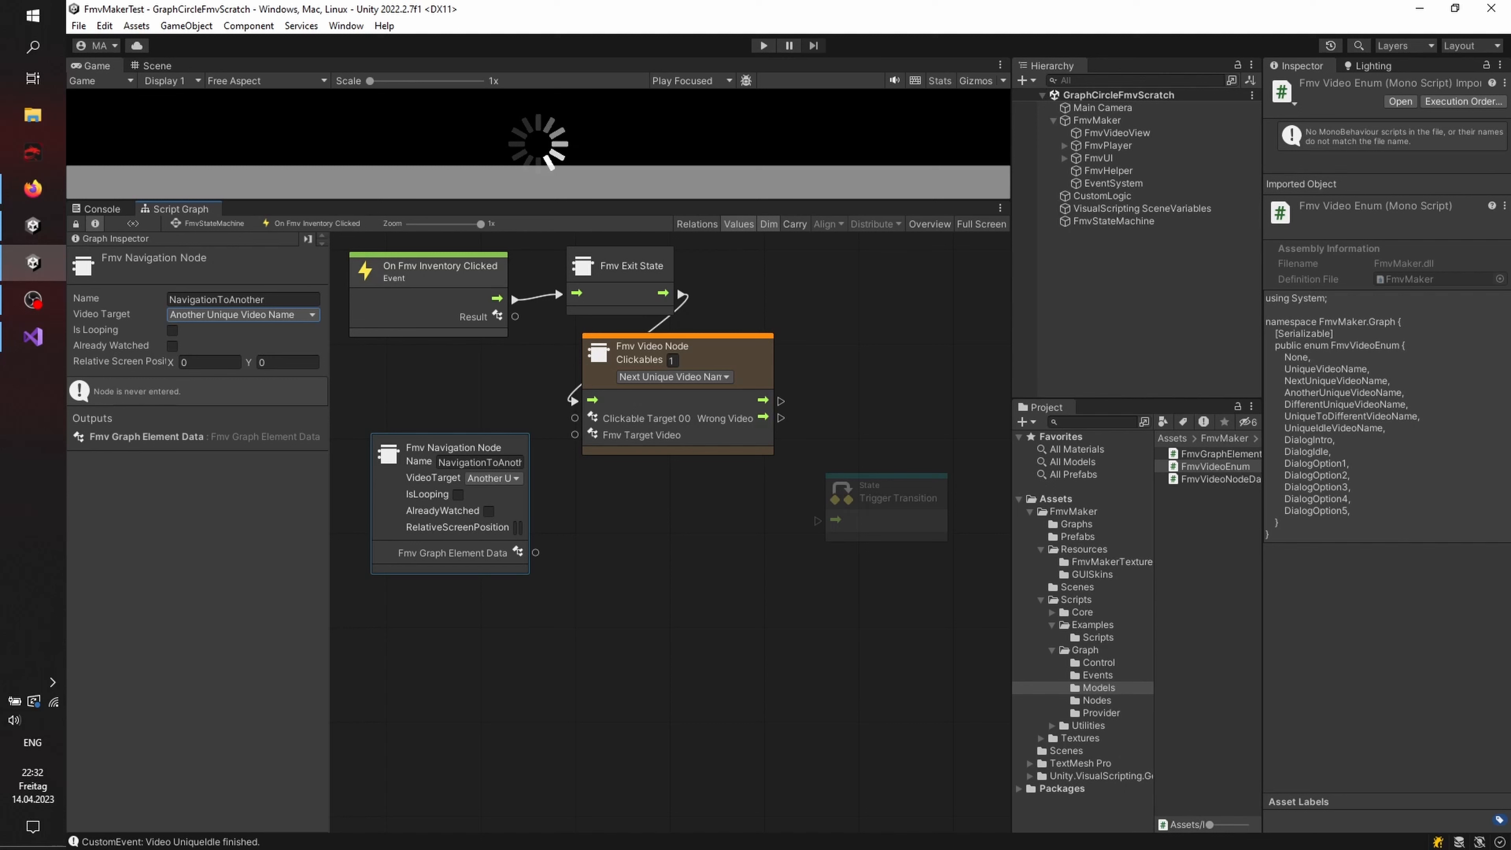
Step: Set the navigation node's relative screen position to X 0.2, Y 0.2 and align the node below the event
key("alt+Tab")
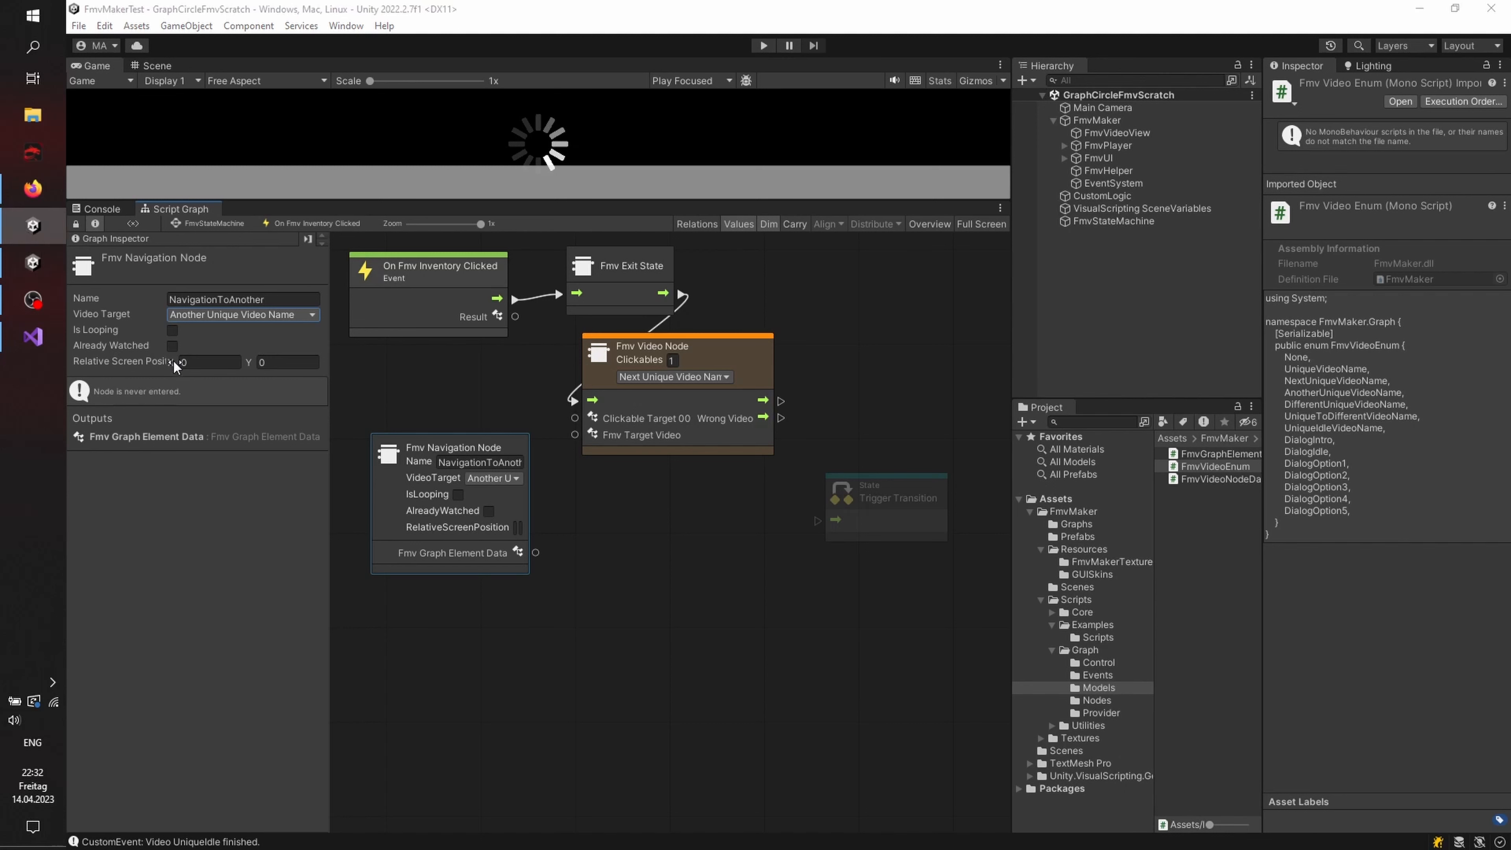
left_click(212, 361)
type("0,2")
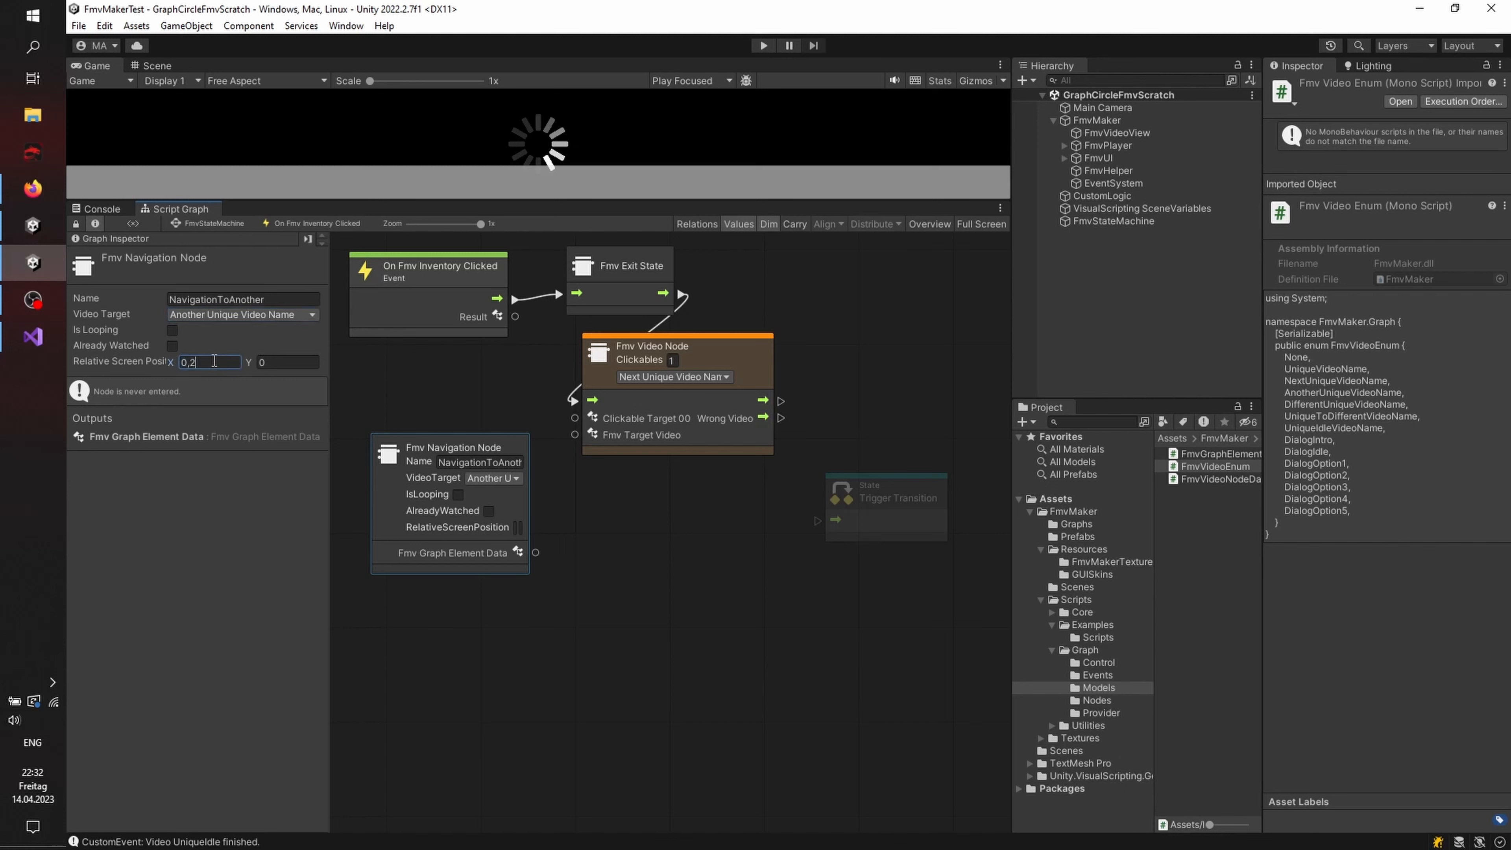
key("Tab")
type("0,2")
left_click_drag(392, 507, 371, 469)
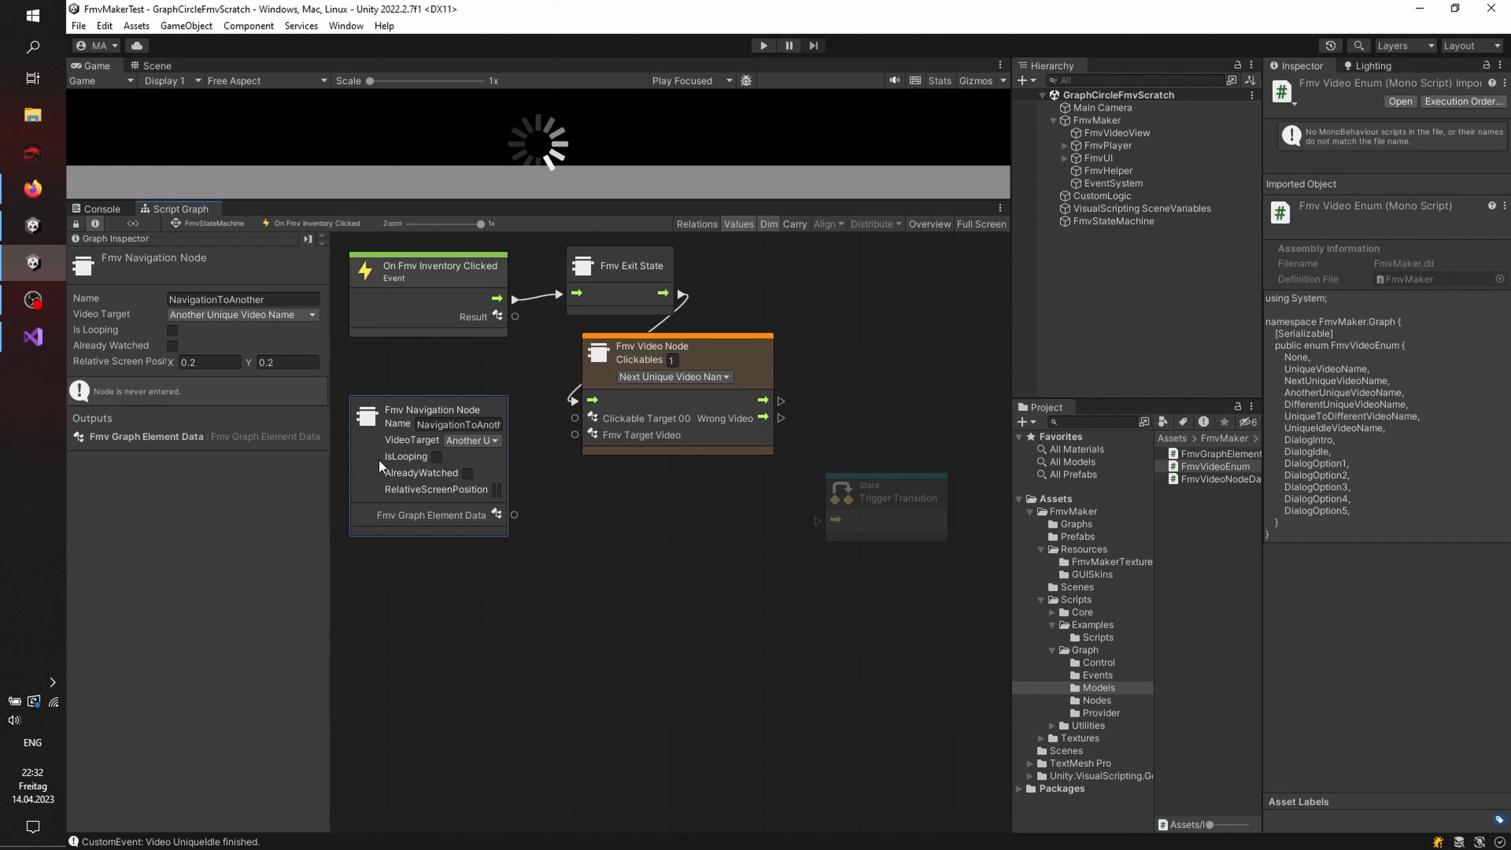
Step: Wire the navigation data to Clickable Target 00, the event result to Fmv Target Video, and the video node's output to Trigger Transition
left_click_drag(515, 517, 575, 418)
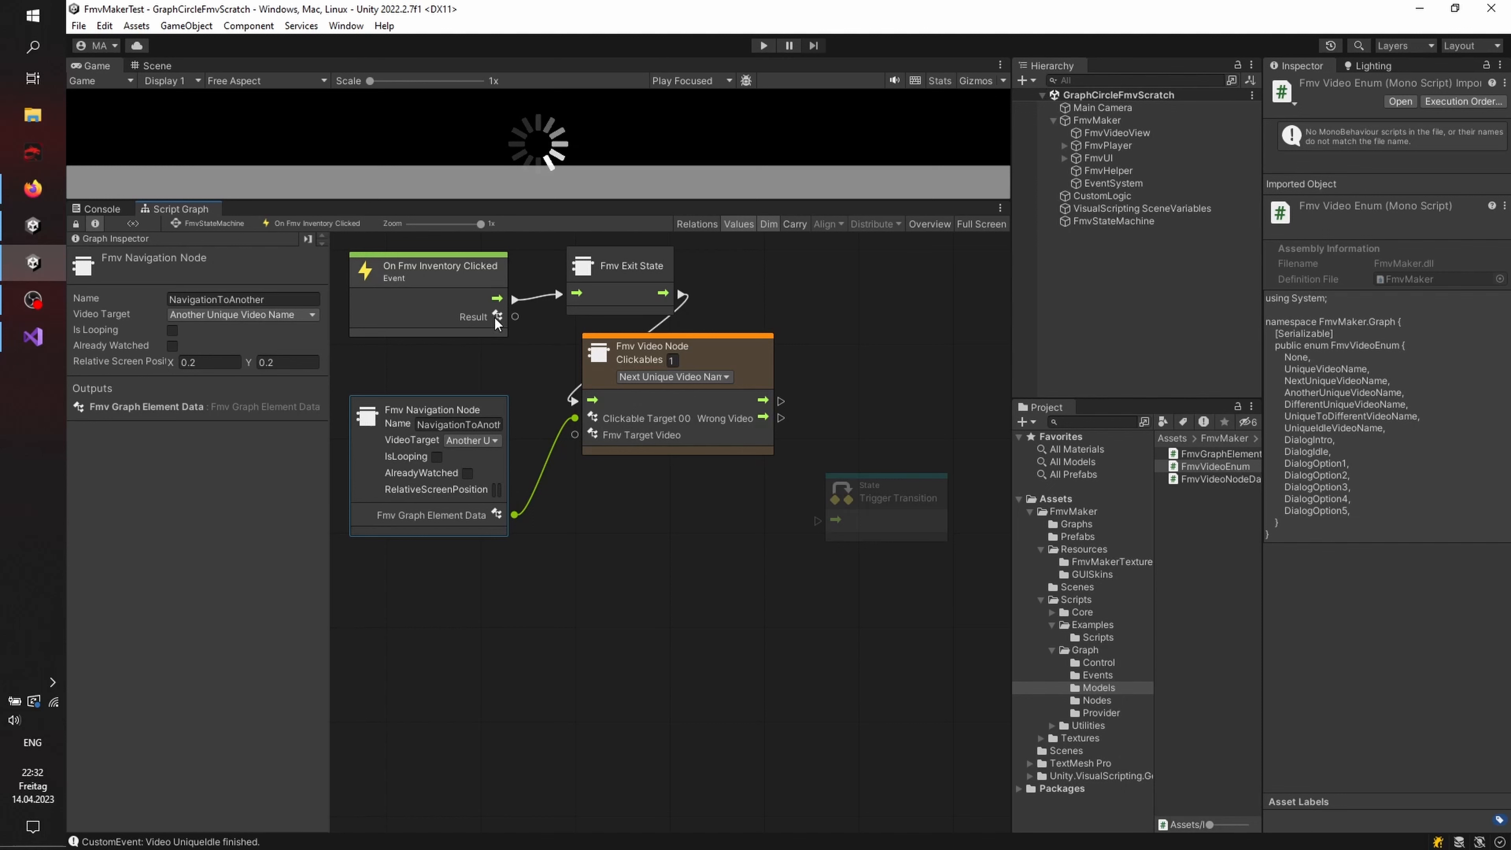
left_click_drag(497, 318, 575, 434)
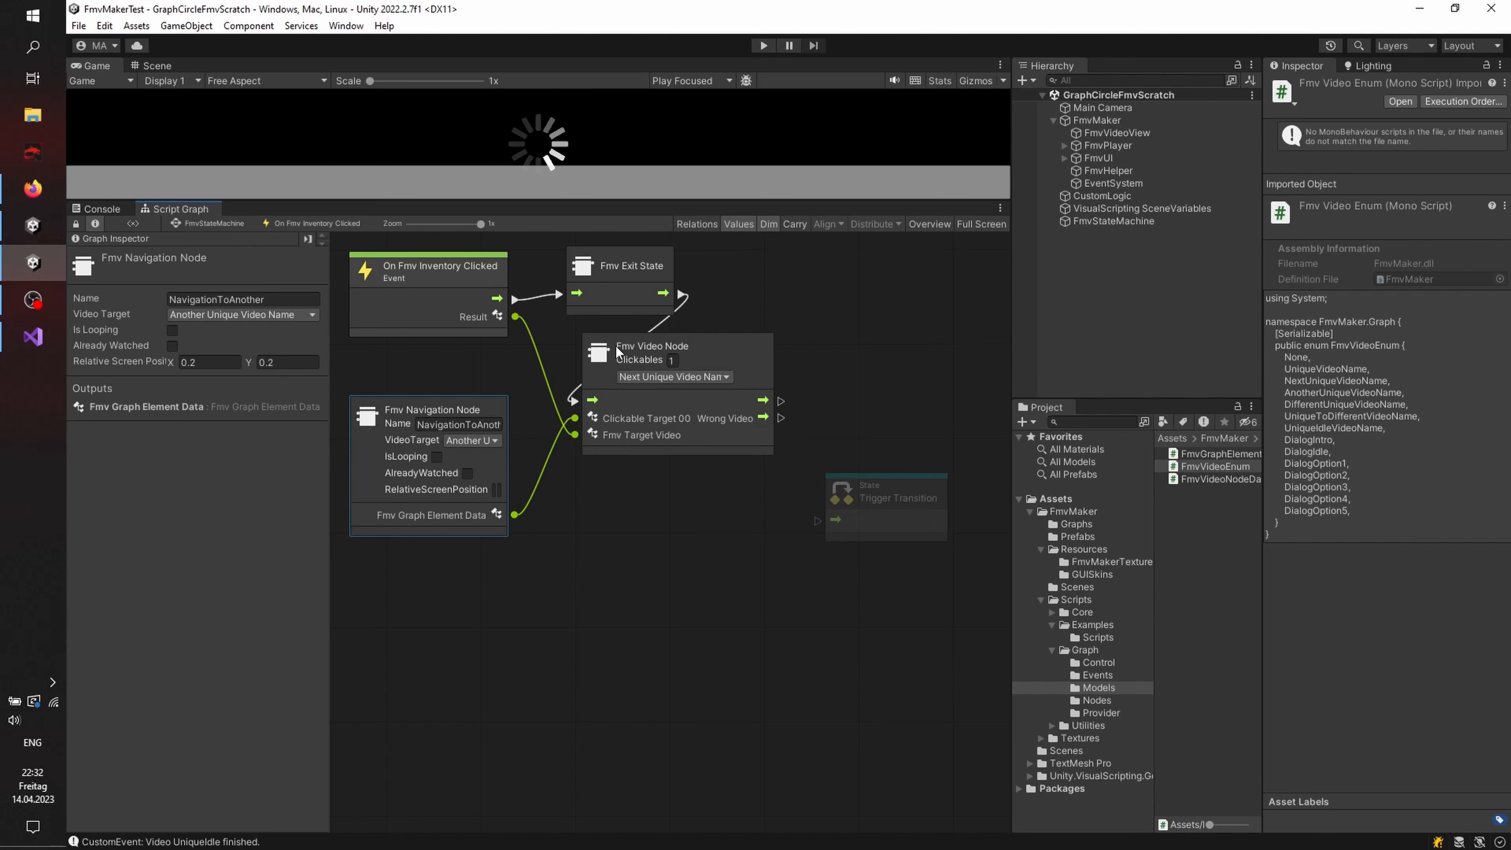
left_click_drag(781, 400, 818, 521)
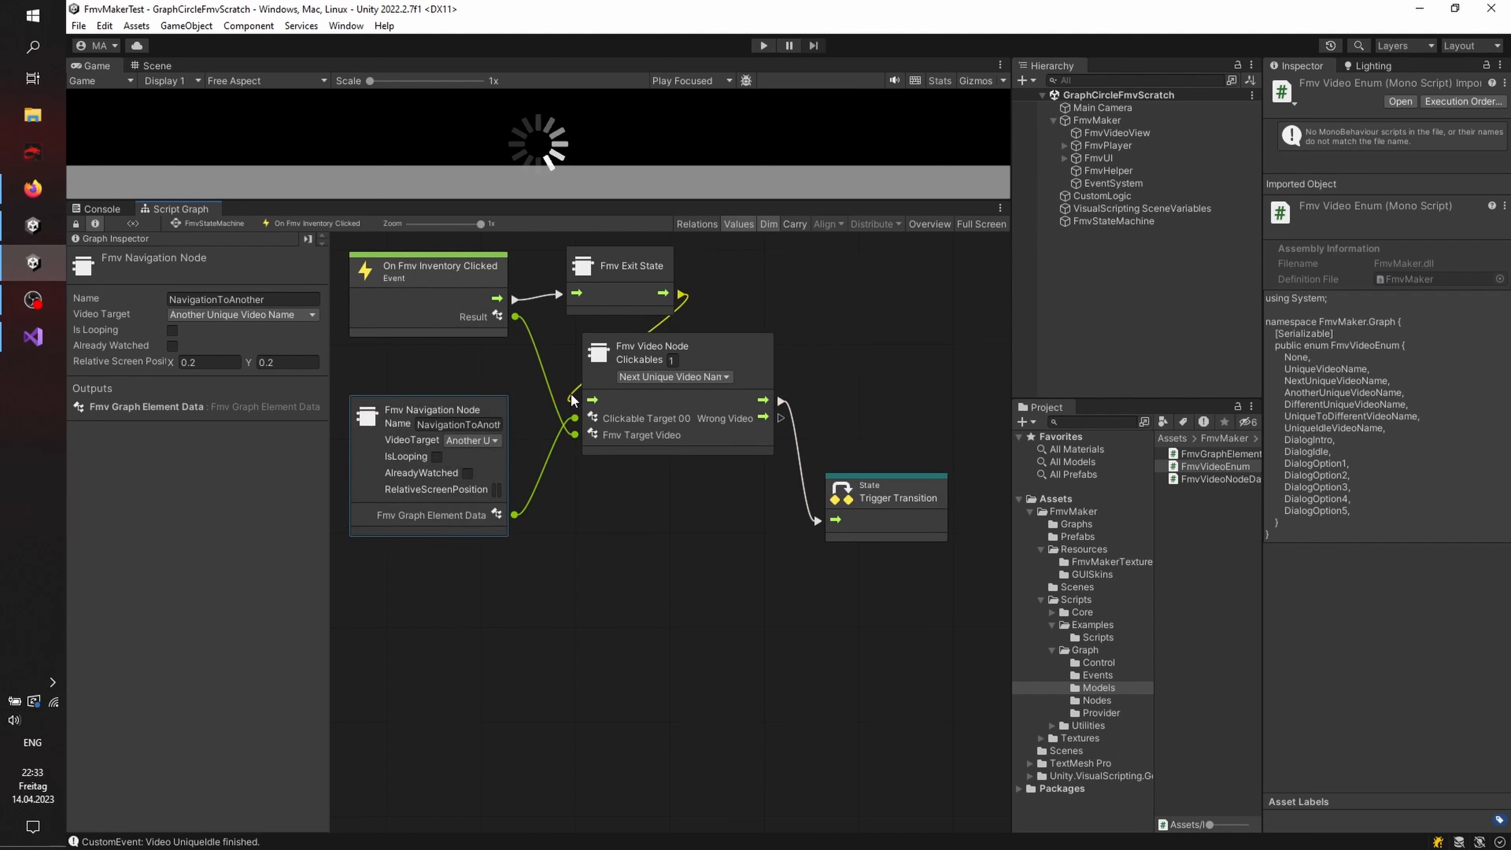
left_click_drag(641, 410, 675, 406)
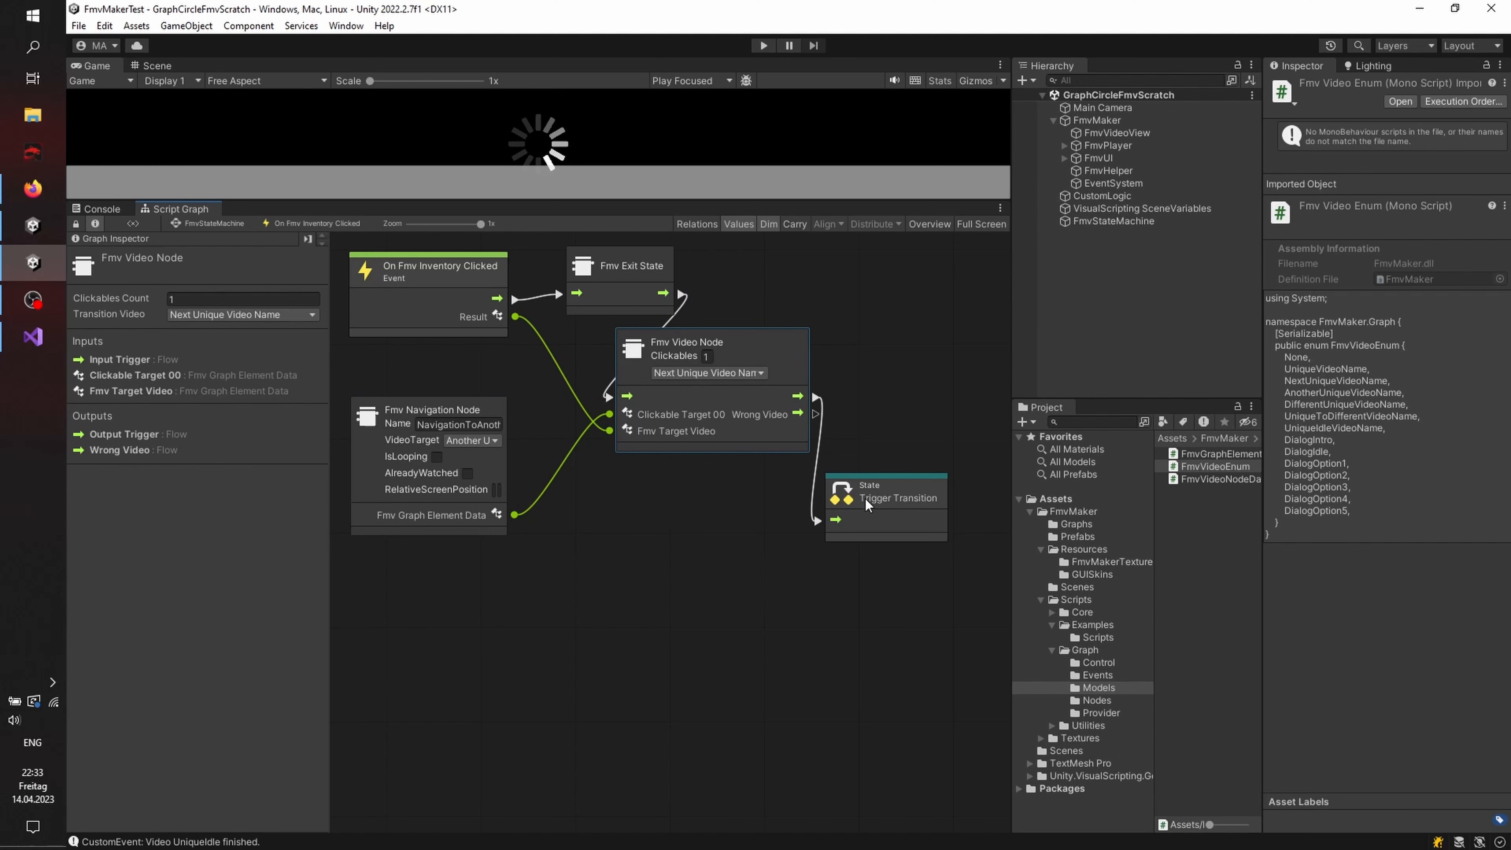
Step: Return to FmvStateMachine and title the transition "OnItemUsage" with the summary "Using our FirstItem, entering the NextState"
left_click(213, 223)
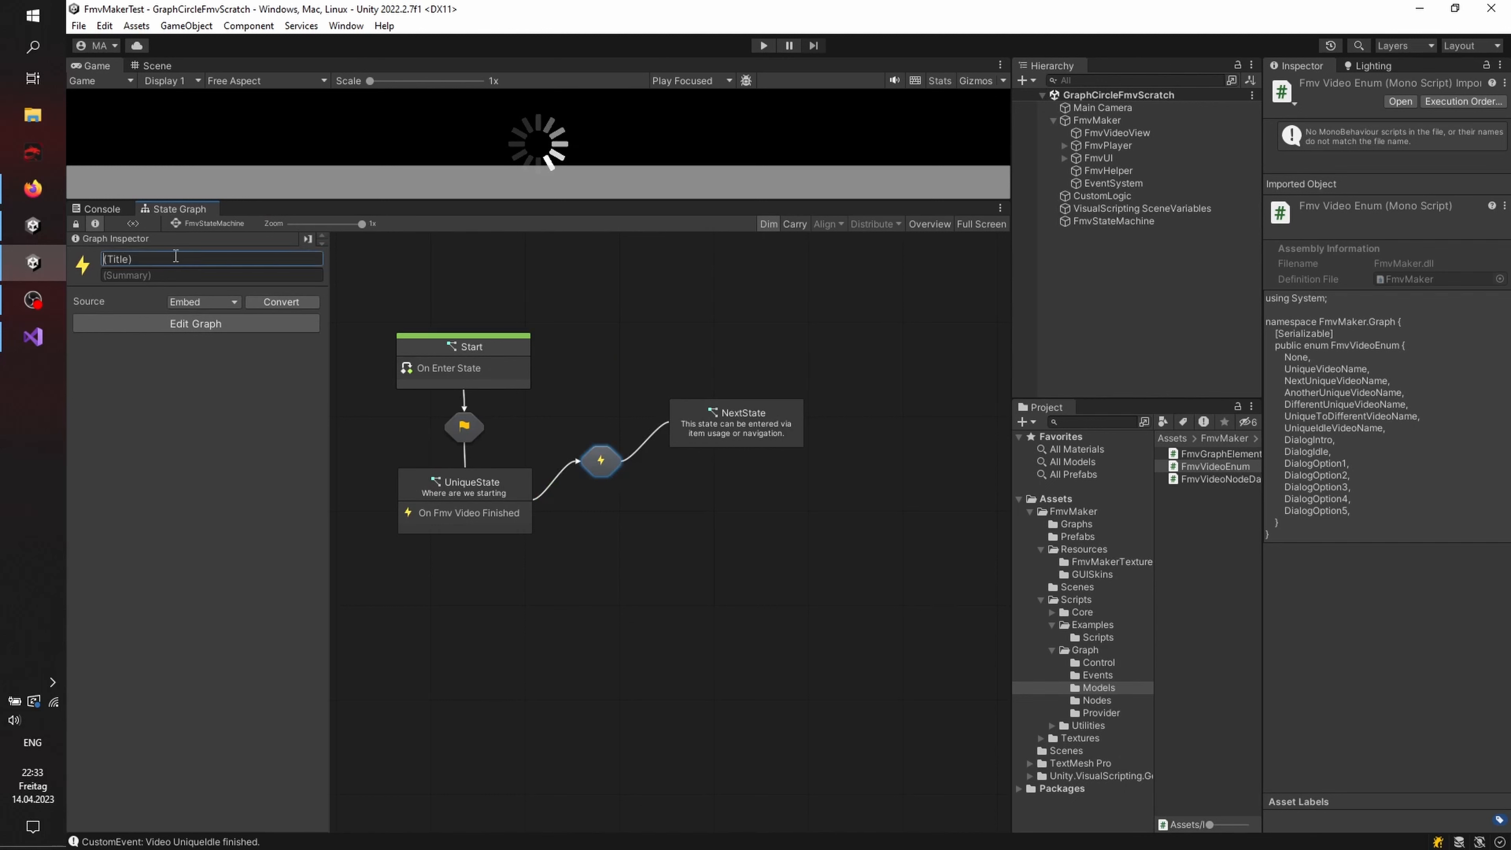
type("OnItemUs")
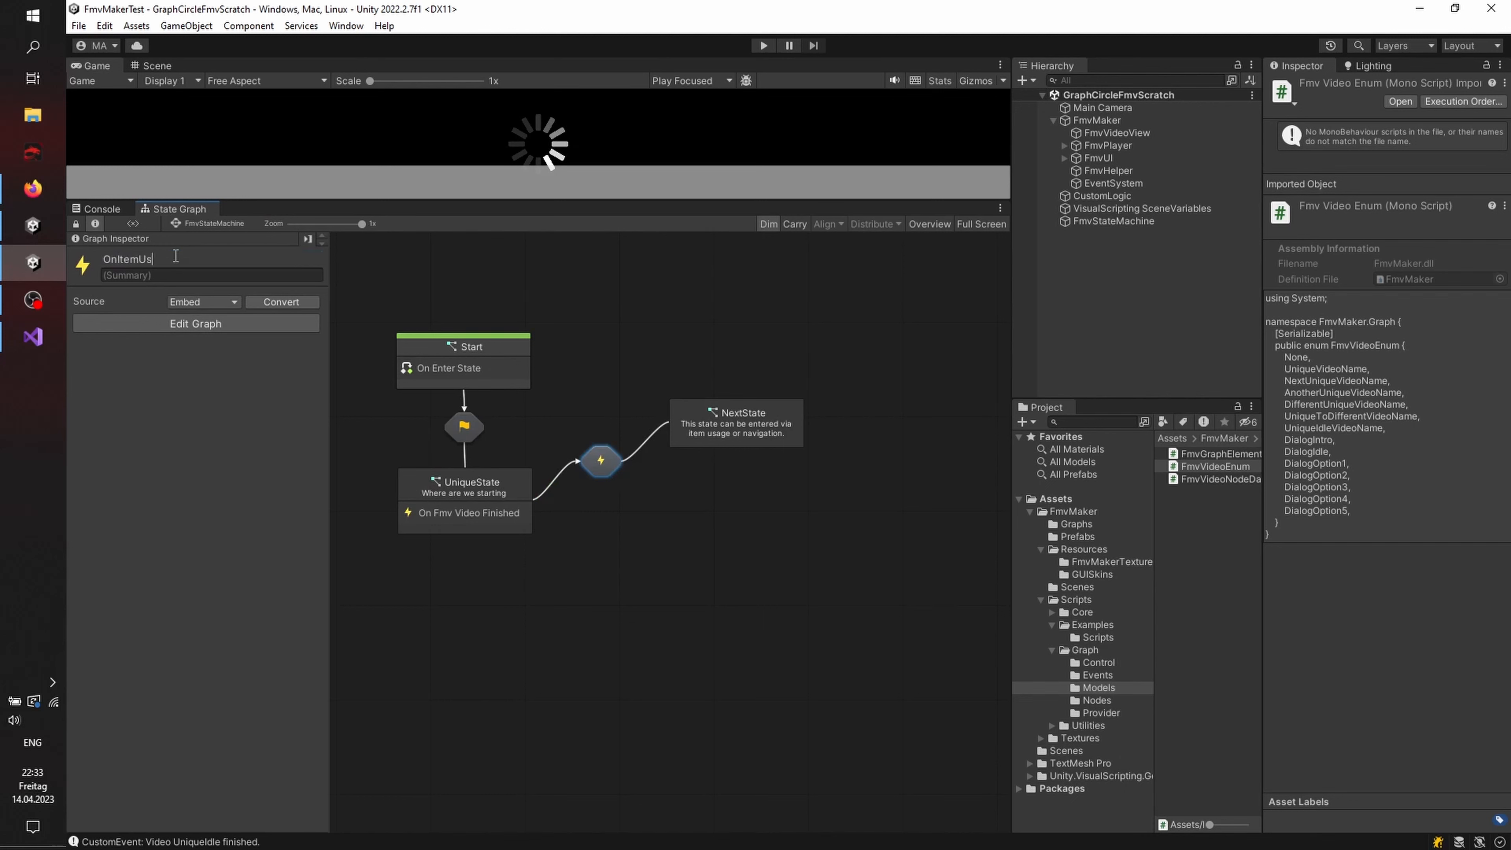
type("age")
left_click(196, 276)
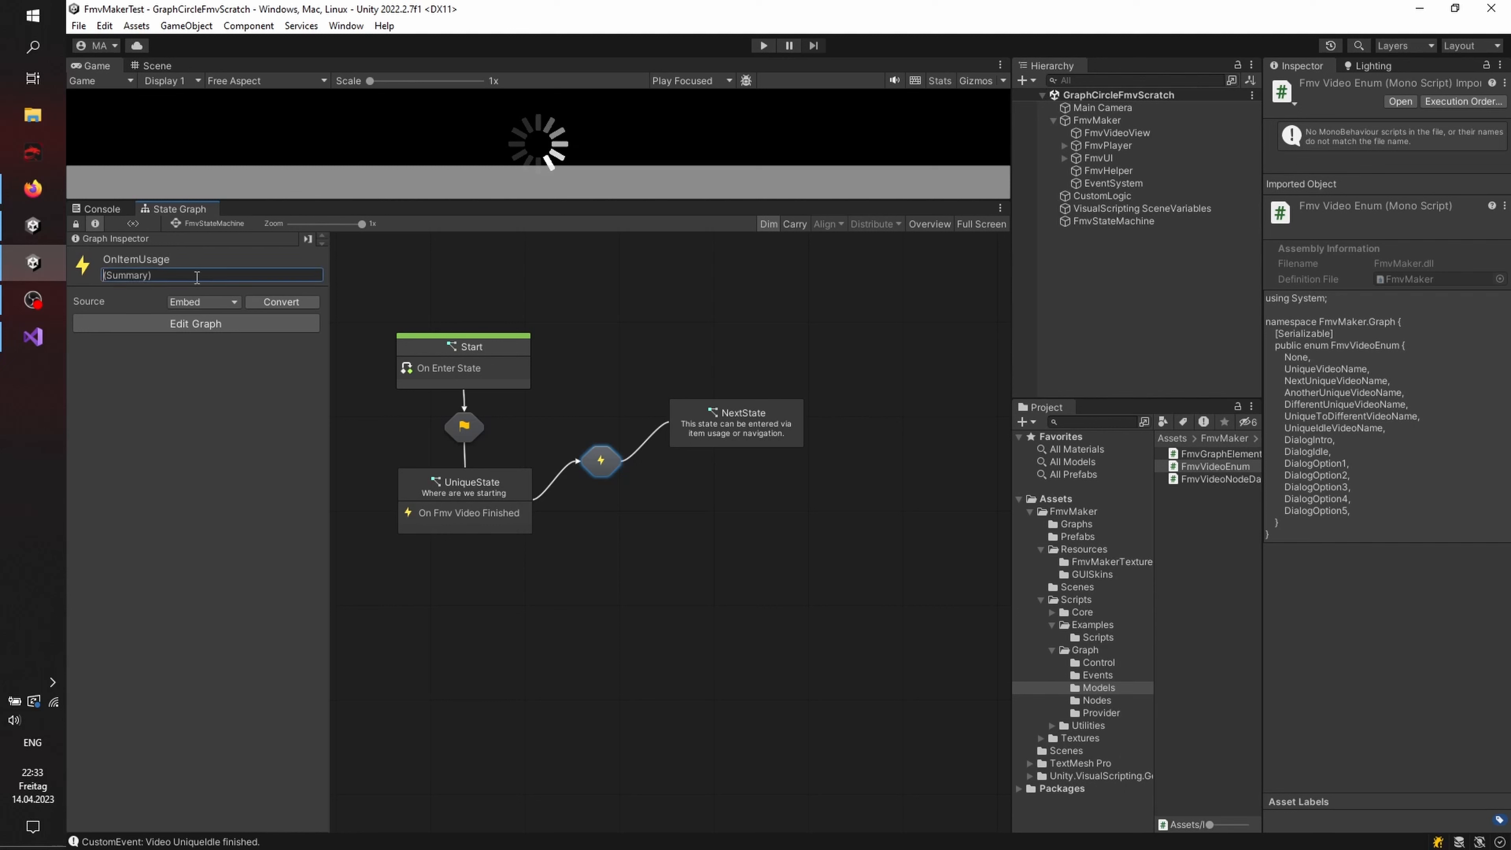
type("Using o")
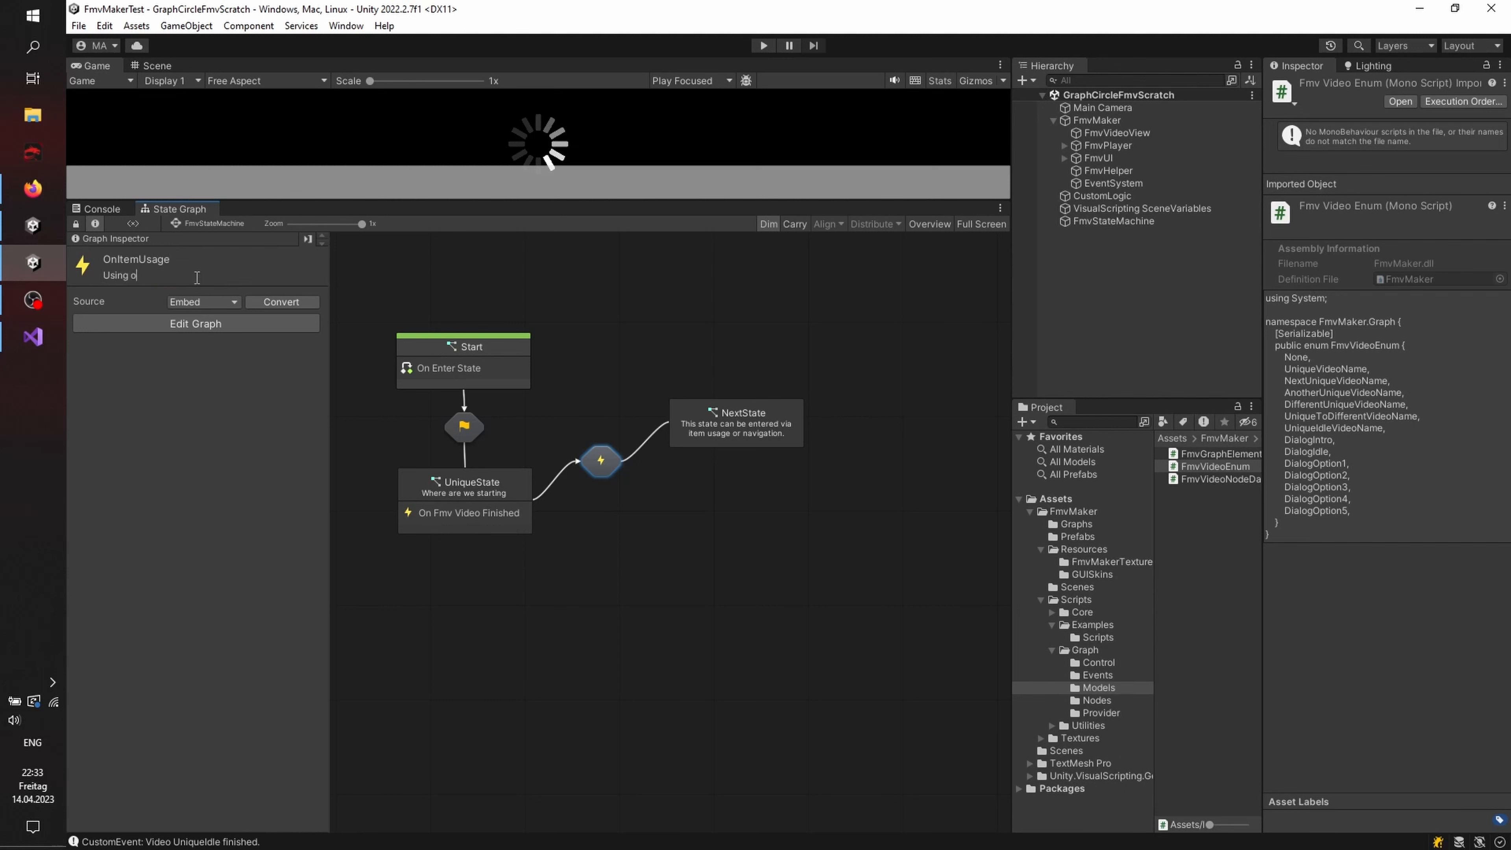
type("ur FirstItem, entering the NextState")
left_click(207, 258)
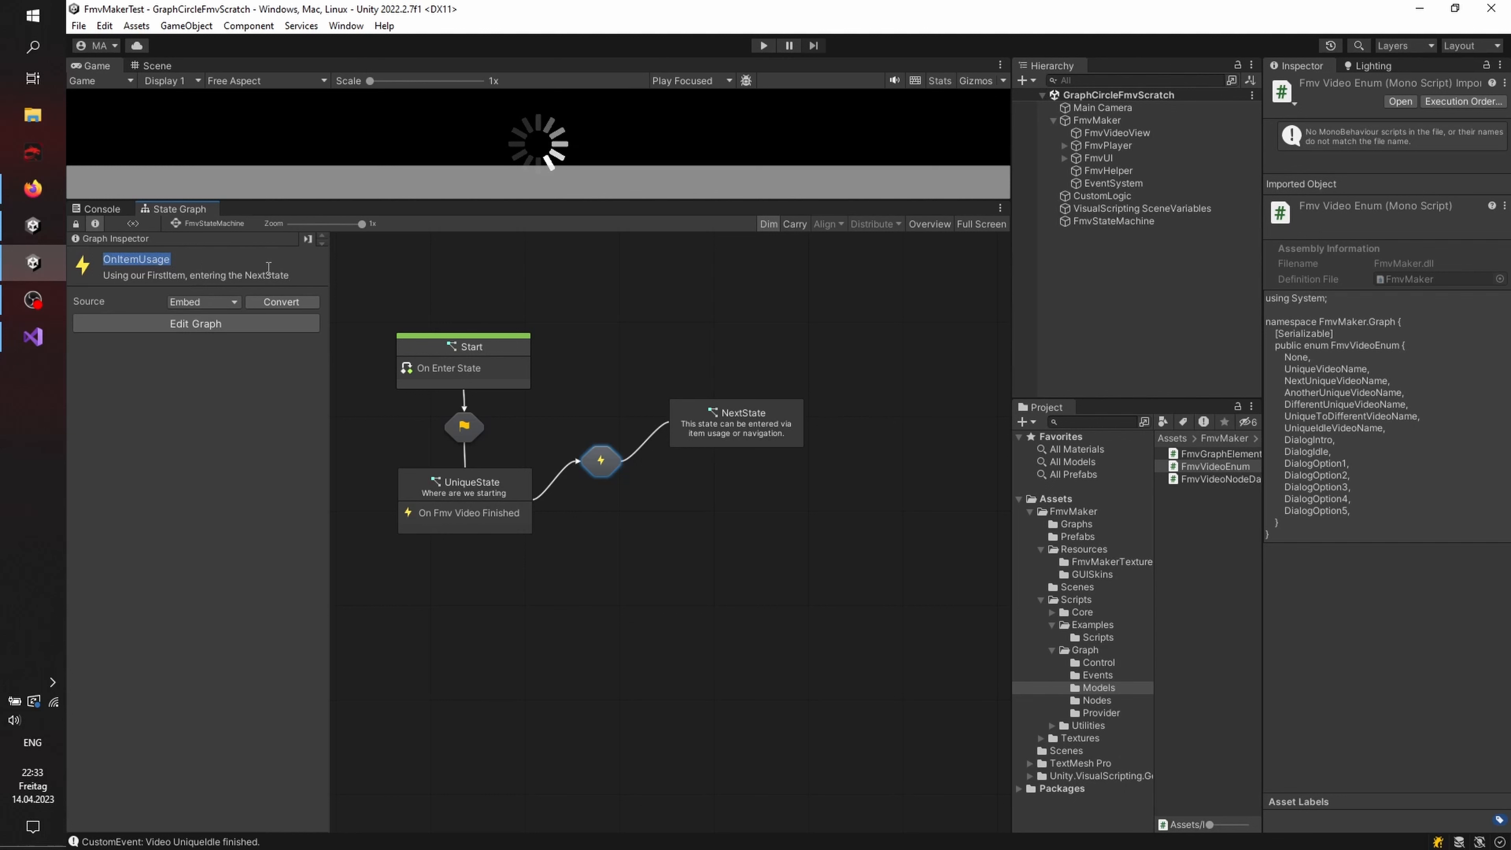
Step: Review the node wiring inside the OnItemUsage transition, and return to FmvStateMachine
left_click(675, 575)
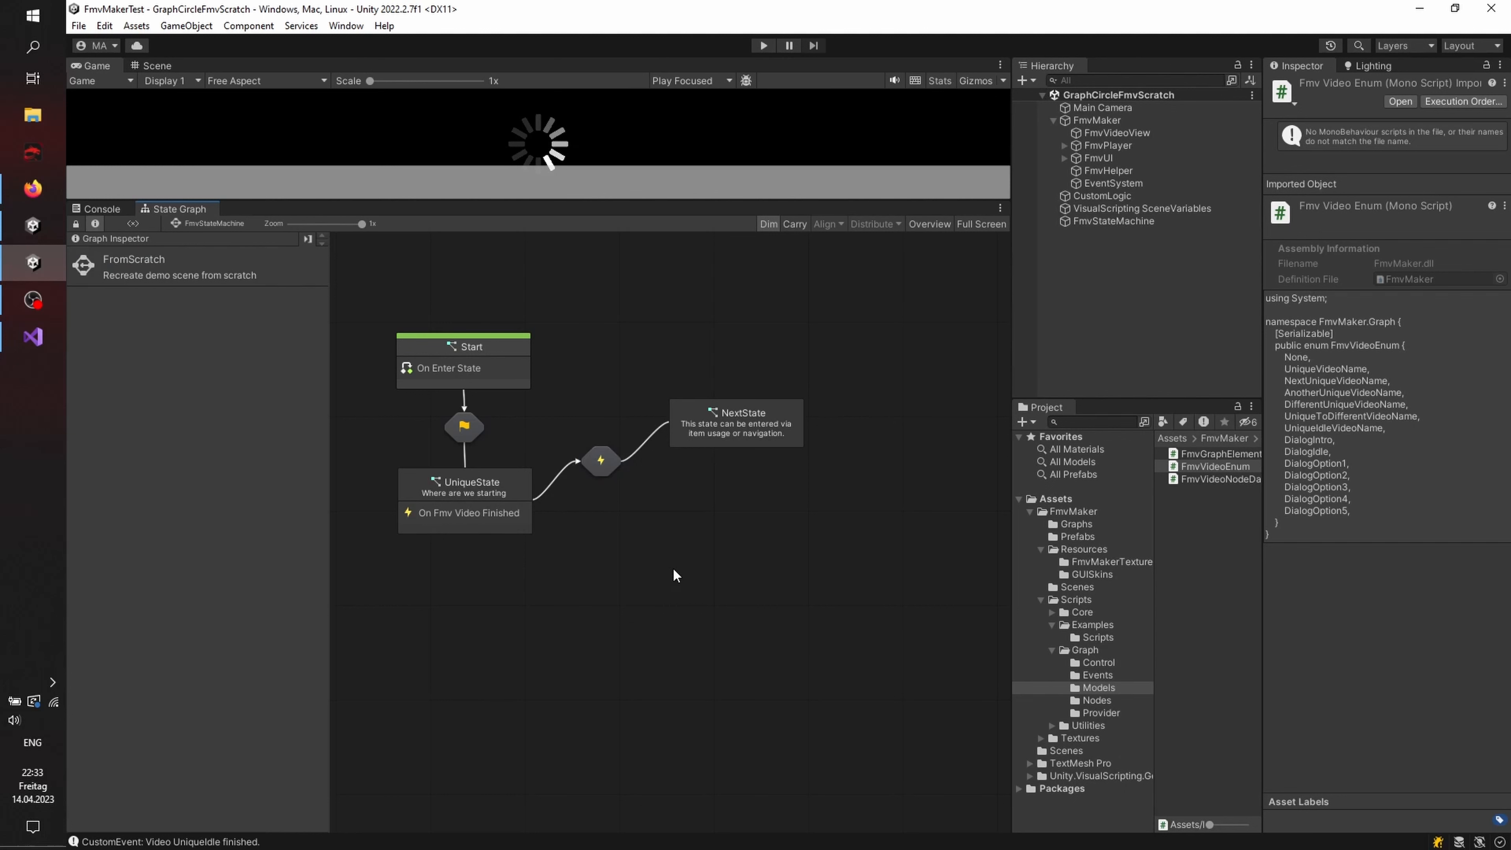
left_click(606, 457)
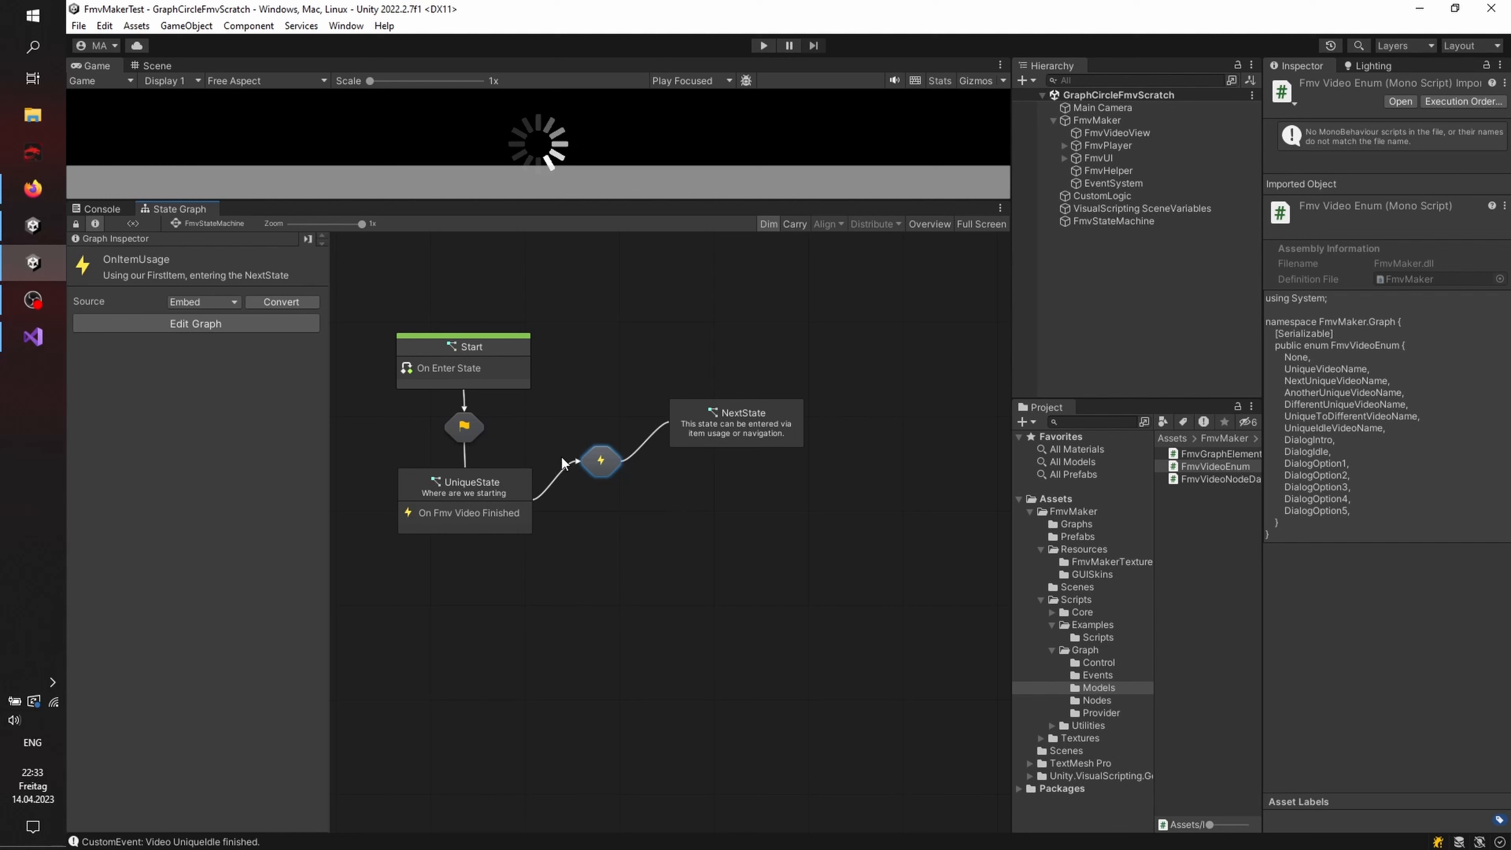
double_click(601, 461)
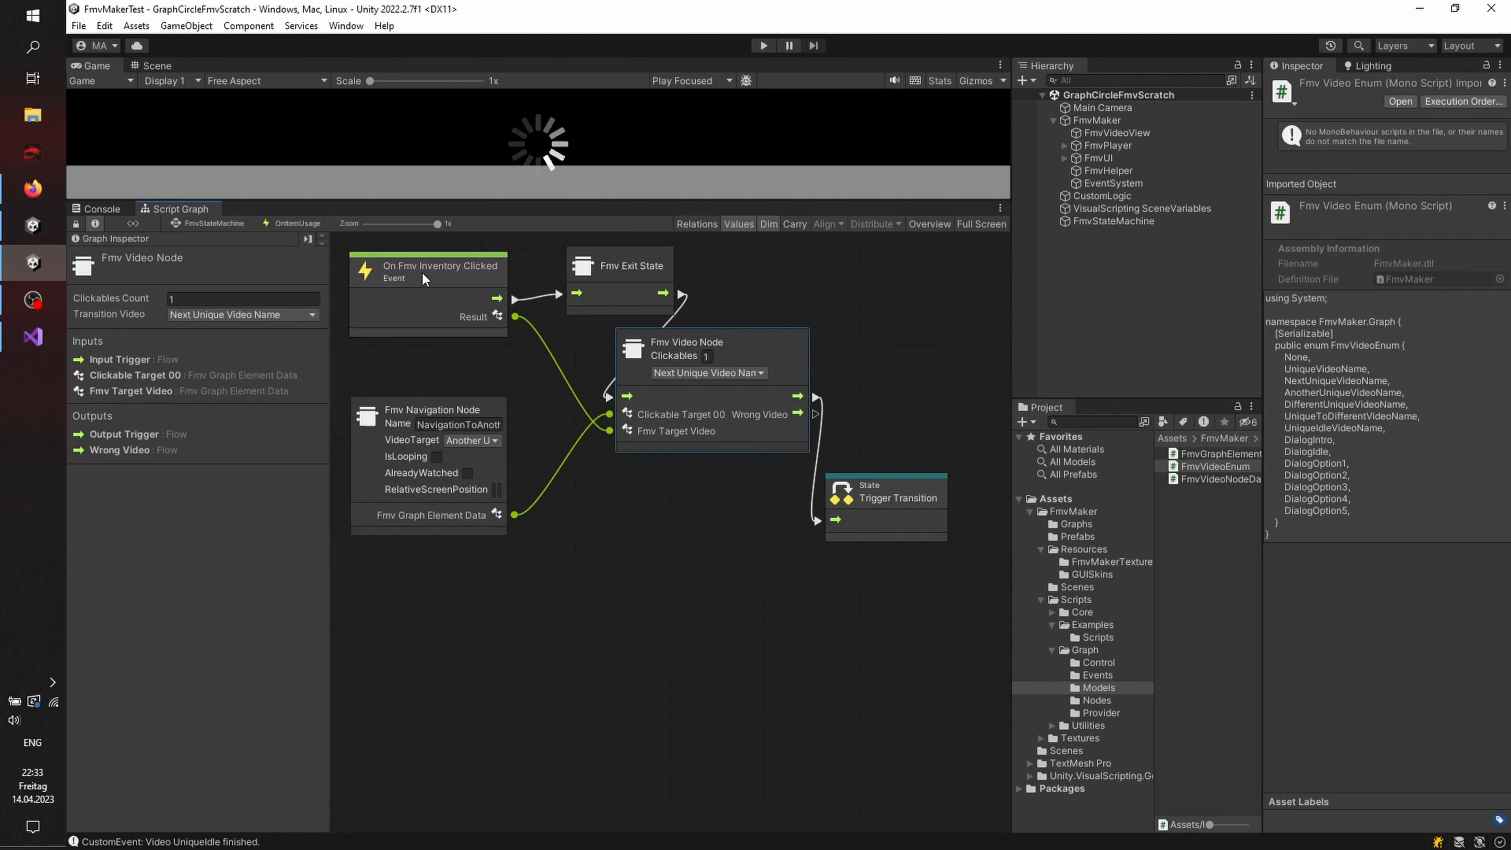
left_click(205, 225)
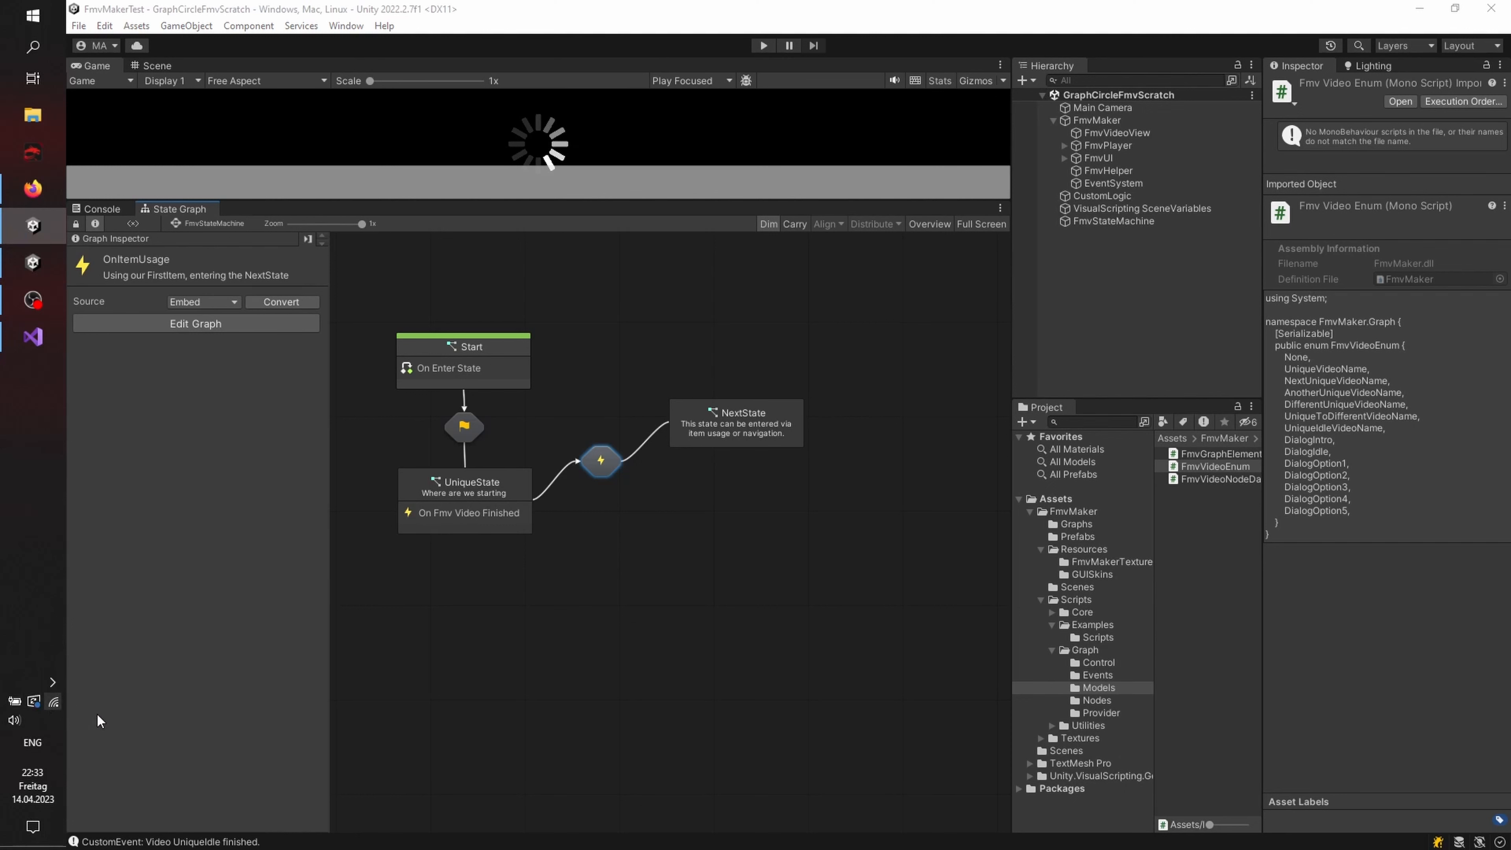
Step: Create a new script state below the existing states and delete all the default event nodes in its graph
right_click(607, 631)
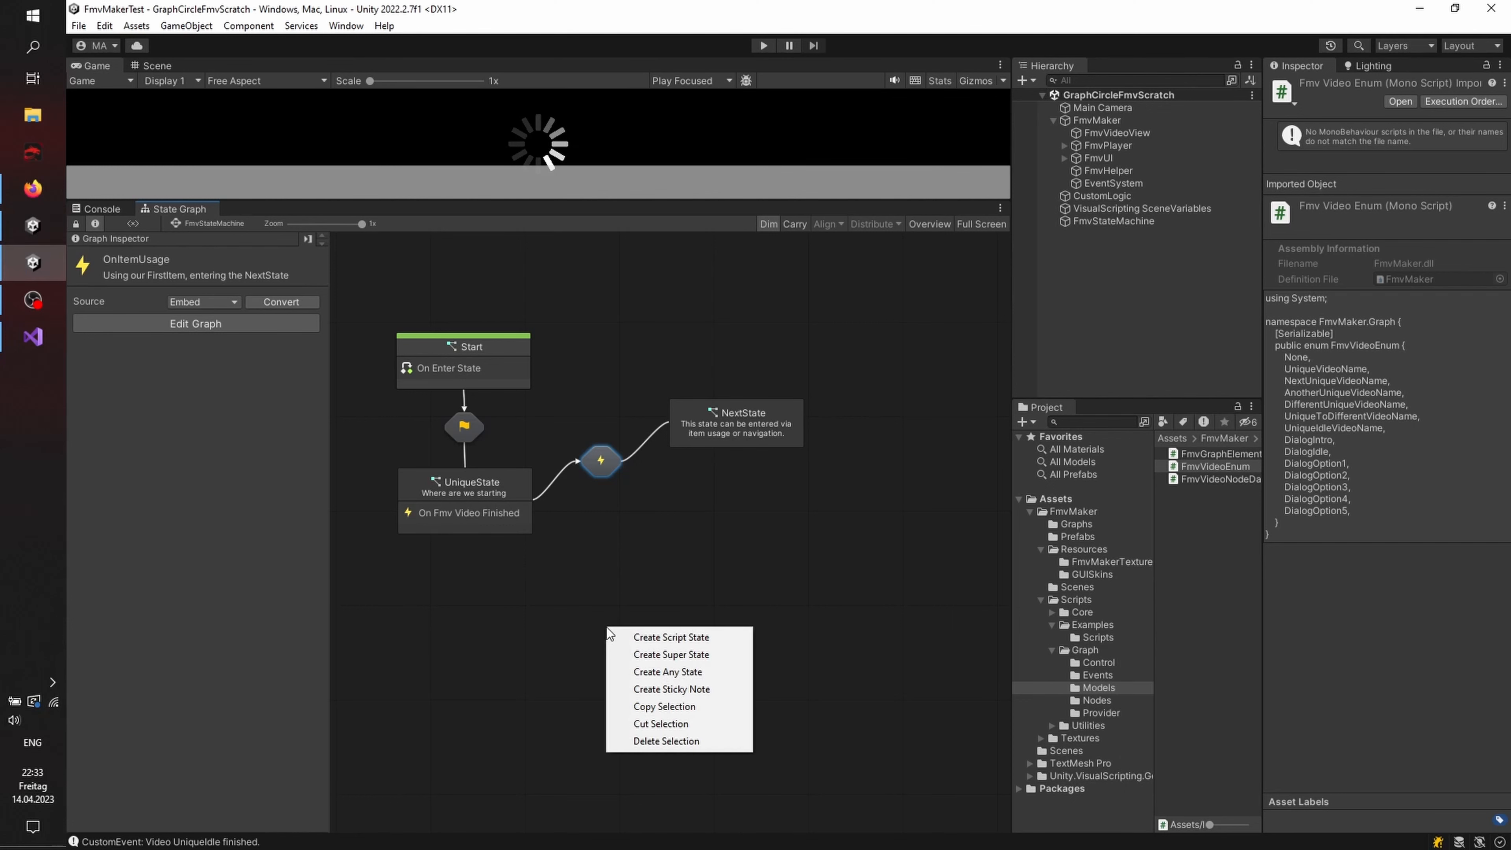
left_click(649, 638)
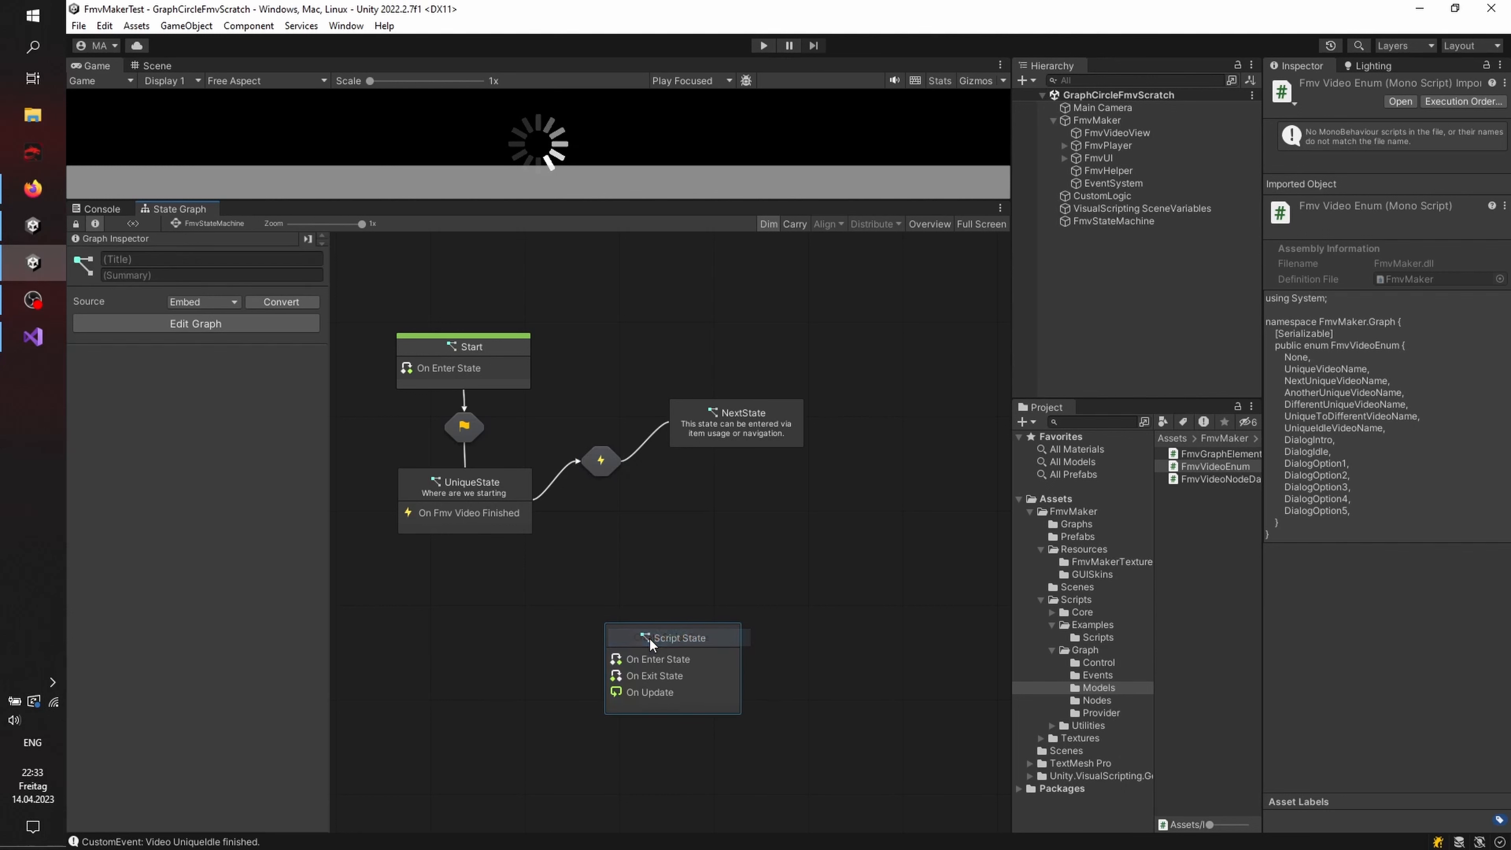
double_click(651, 651)
left_click_drag(772, 356, 495, 752)
key("Delete")
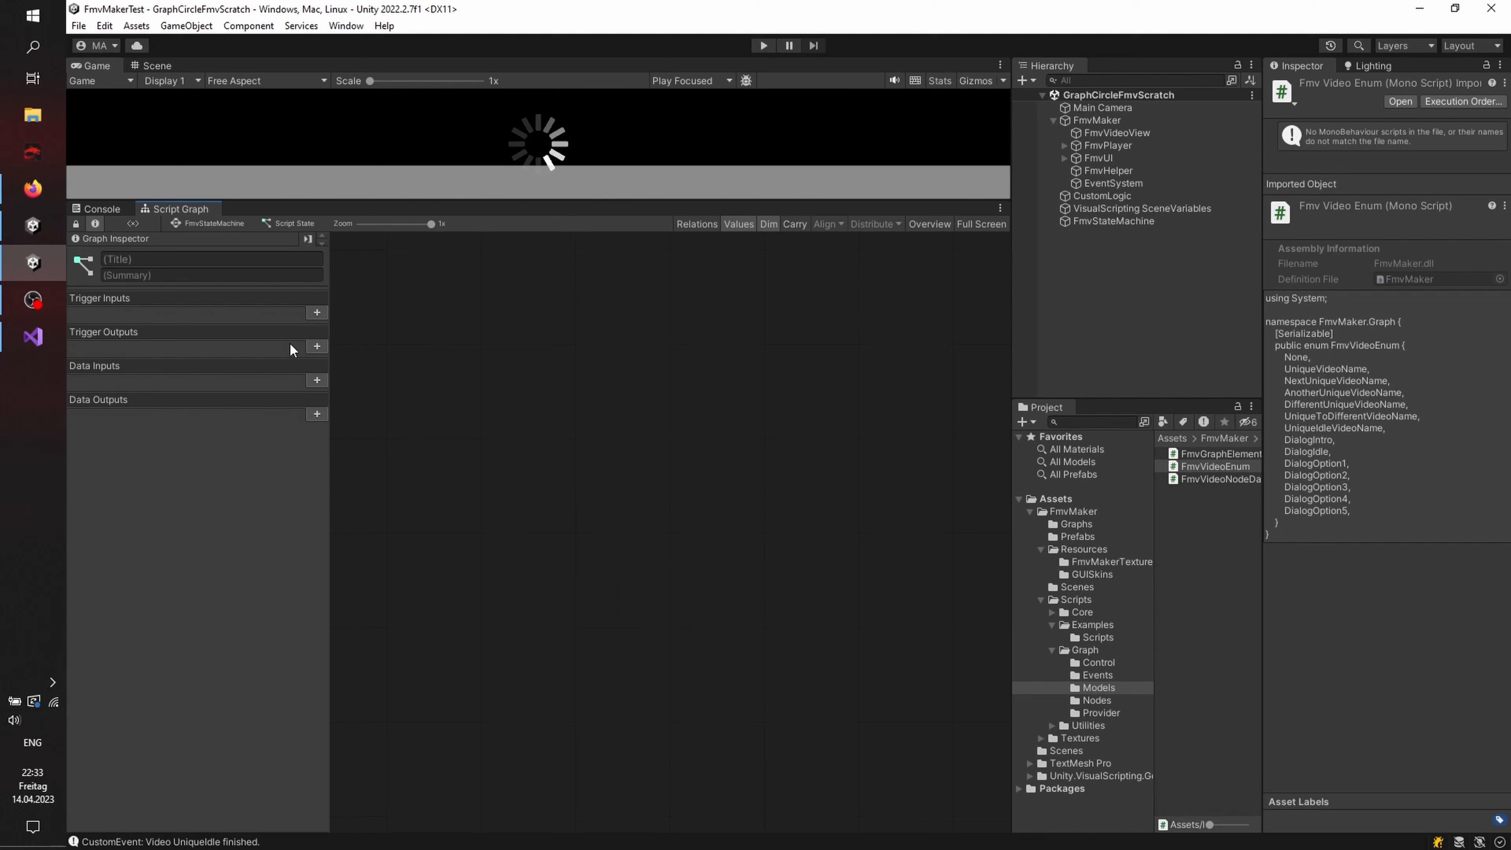
Step: Return to FmvStateMachine, place the new state below UniqueState and title it "AnotherState"
left_click(201, 223)
left_click_drag(639, 636, 432, 661)
left_click(159, 259)
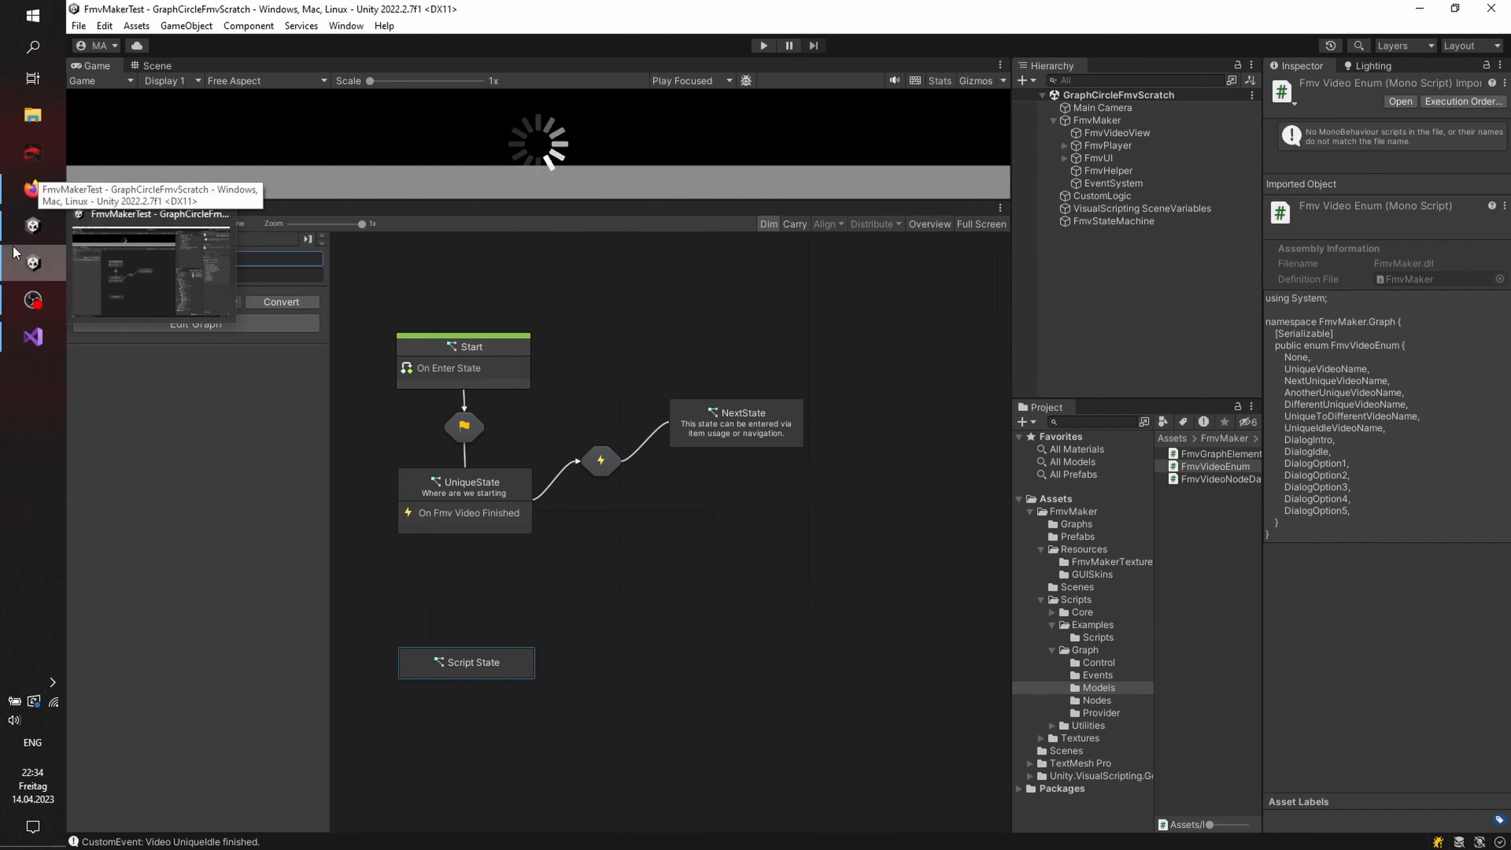
type("Aniot")
key("BackSpace")
key("BackSpace")
key("BackSpace")
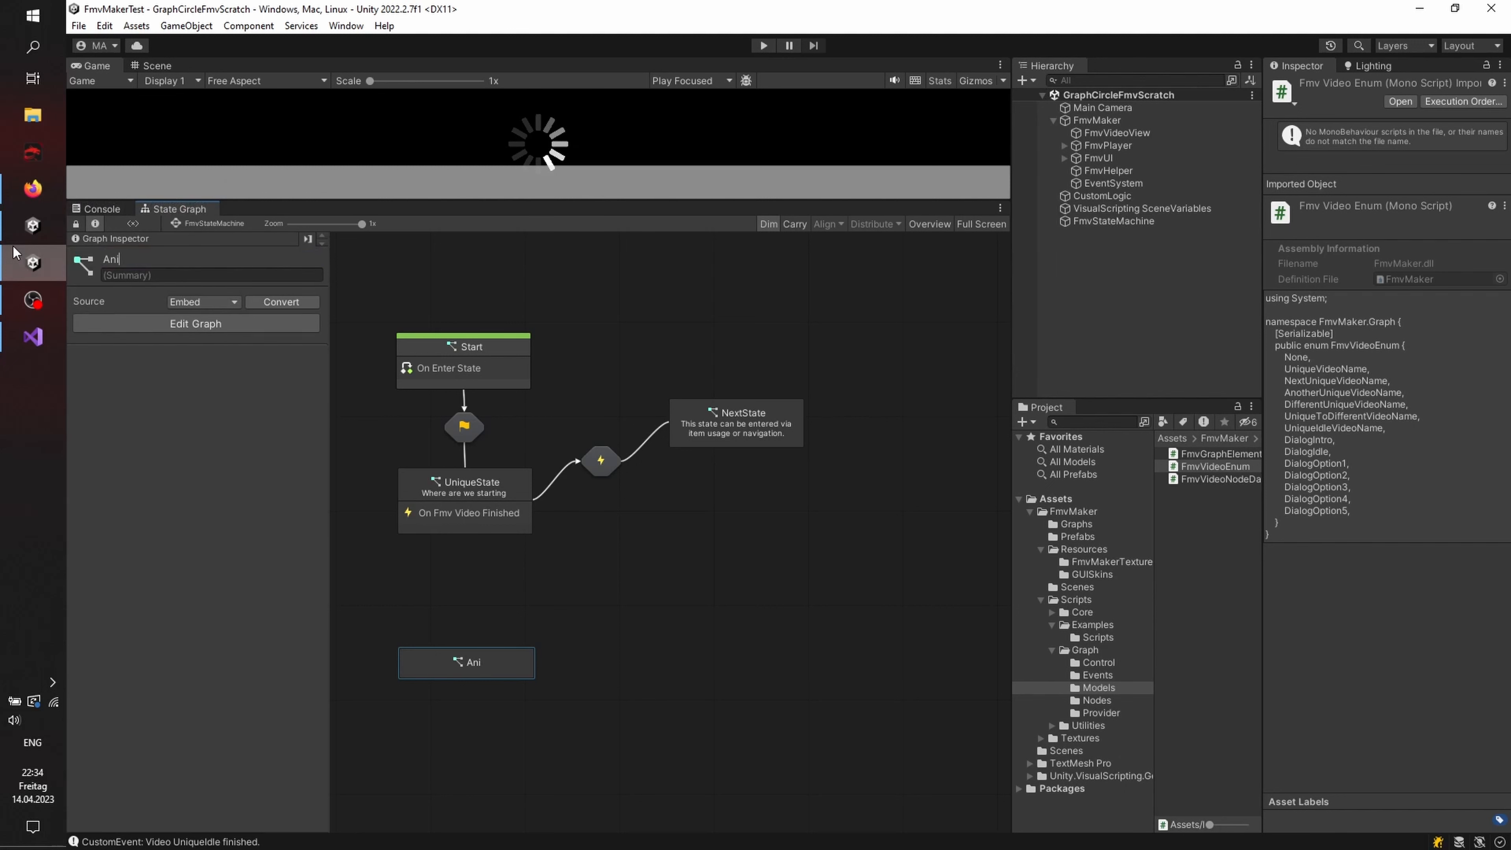
type("otherState")
Step: Give AnotherState the summary "This is the last regular state, which can be reached directly by picking up the item."
left_click(293, 273)
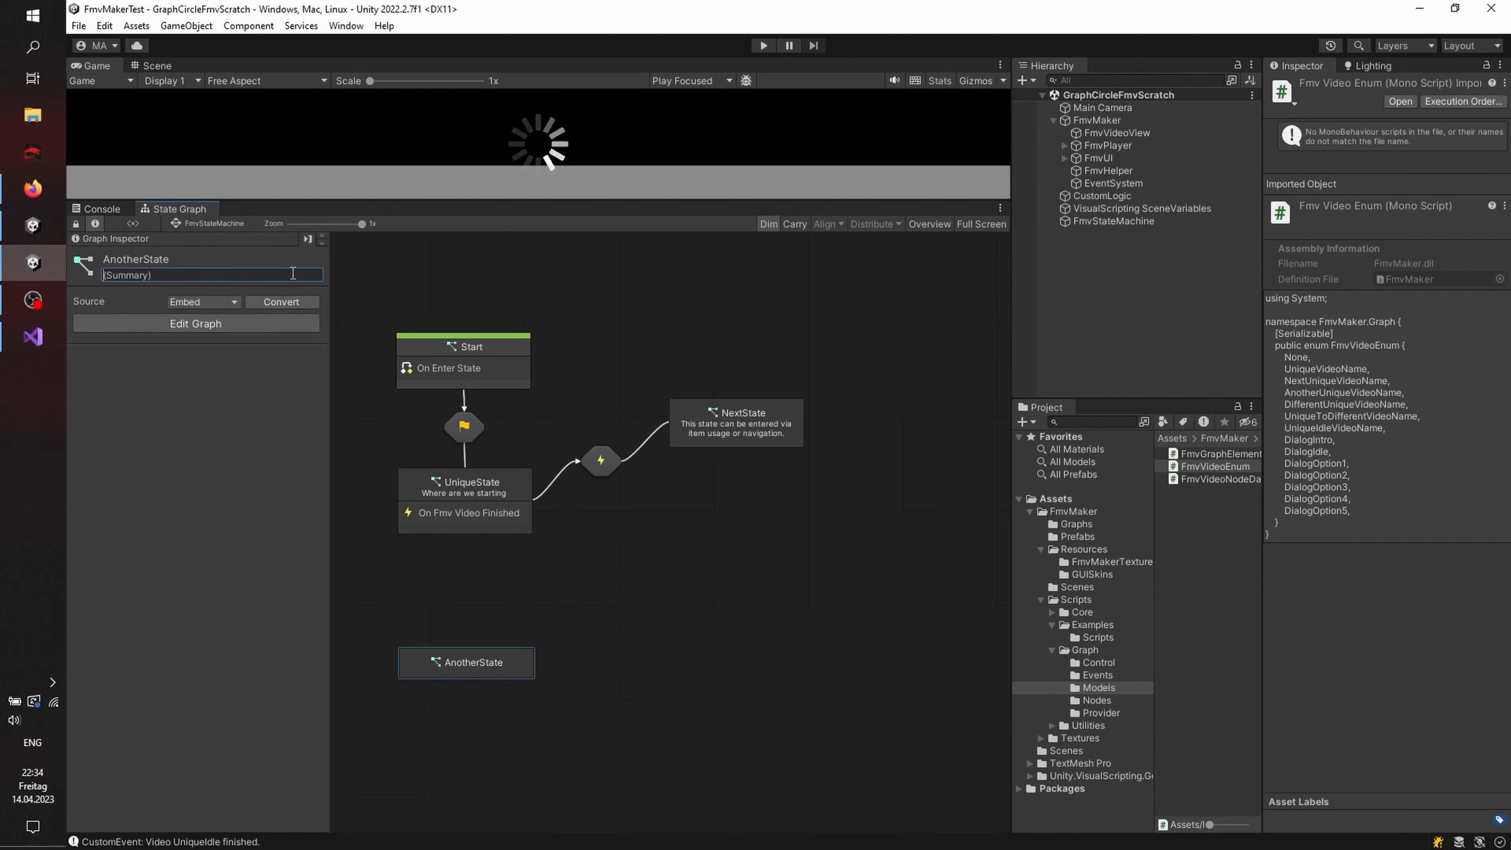
type("This is t")
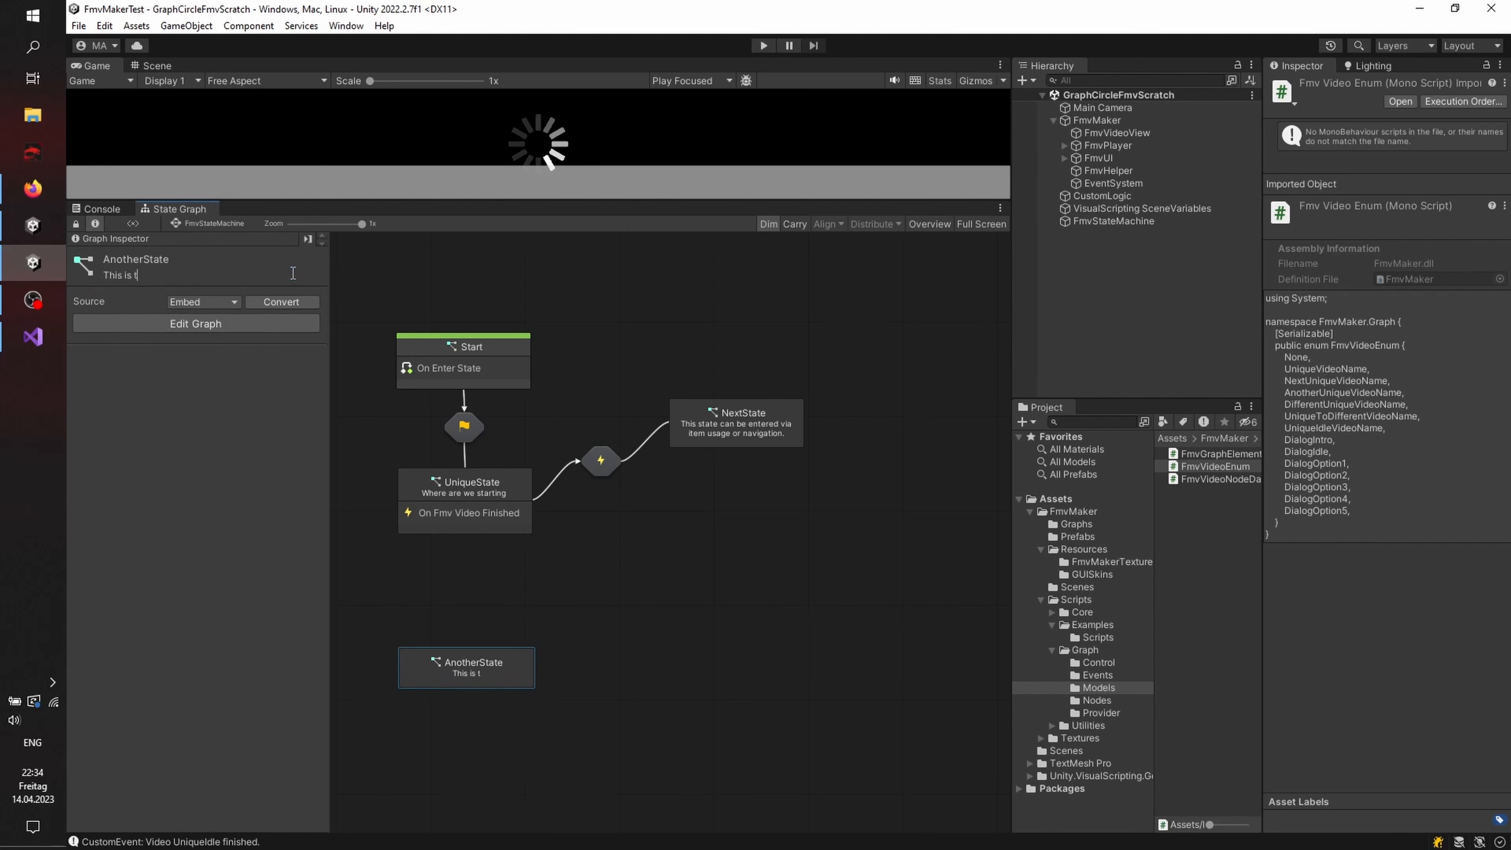
type("he last regular state, which")
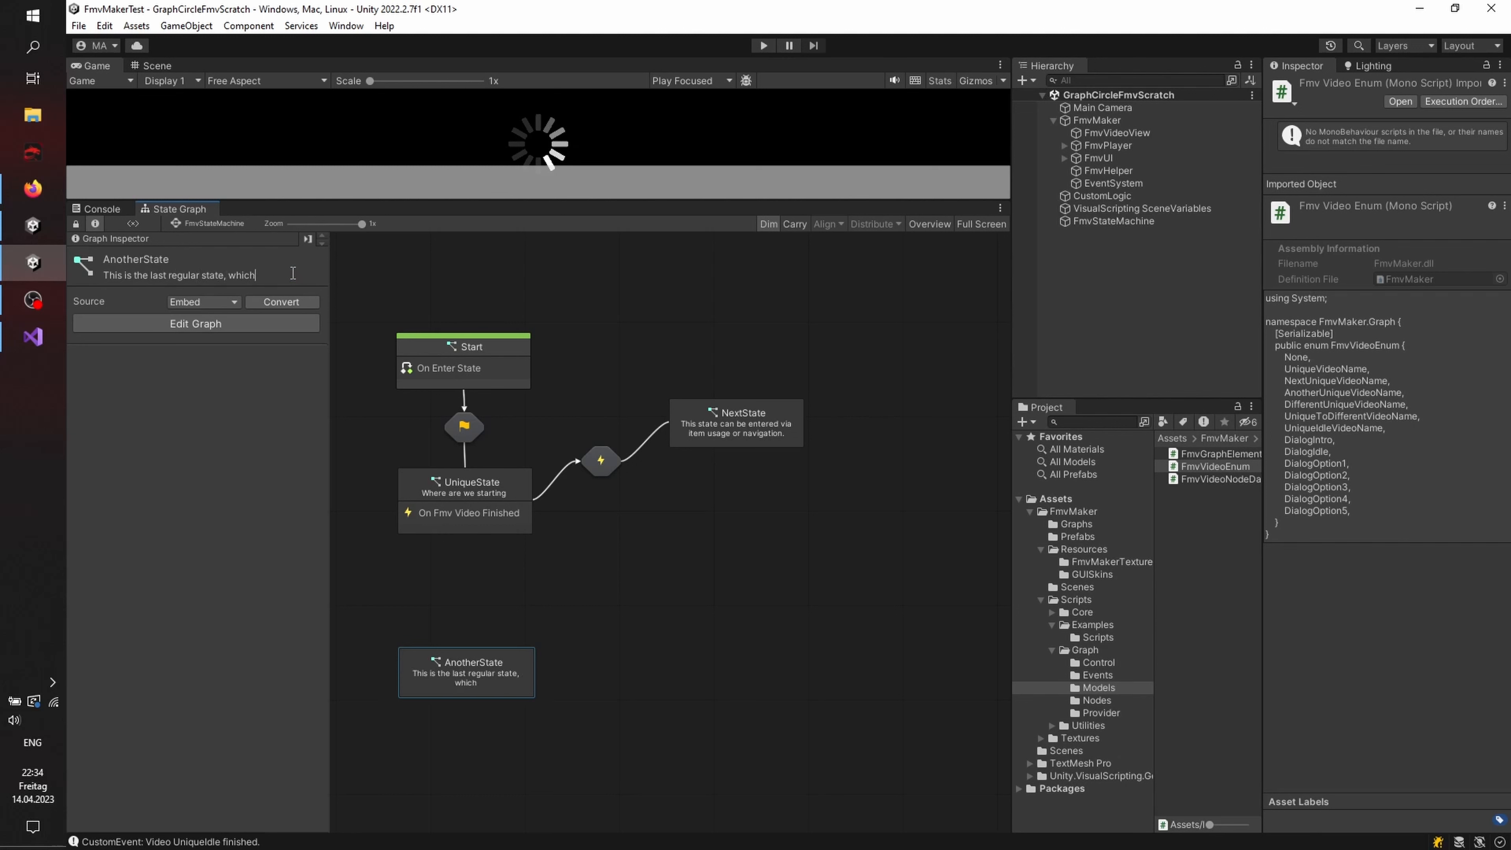
type(" can be reached direct")
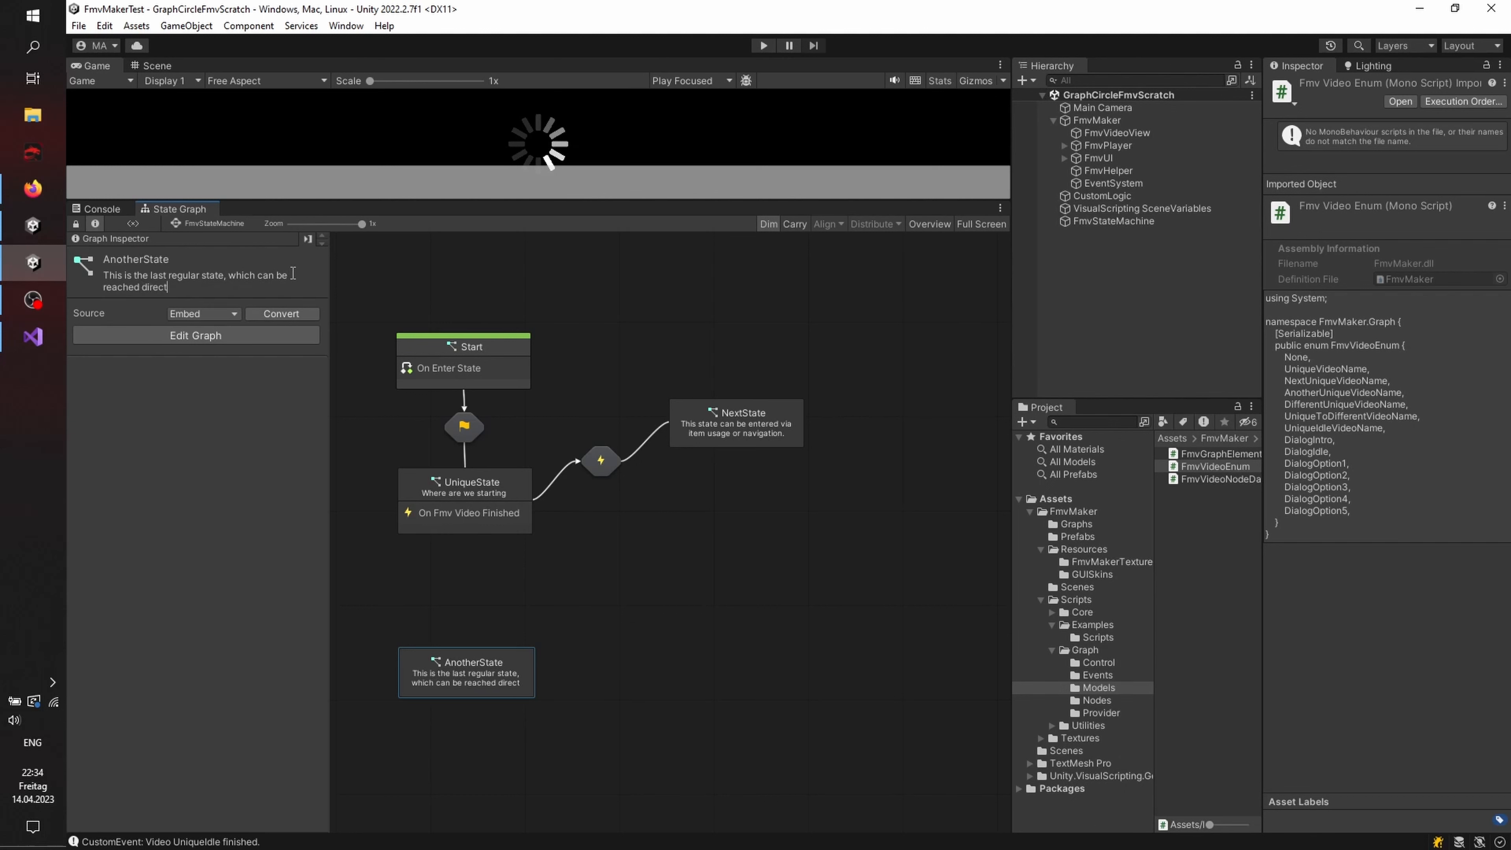
type("ly by picking")
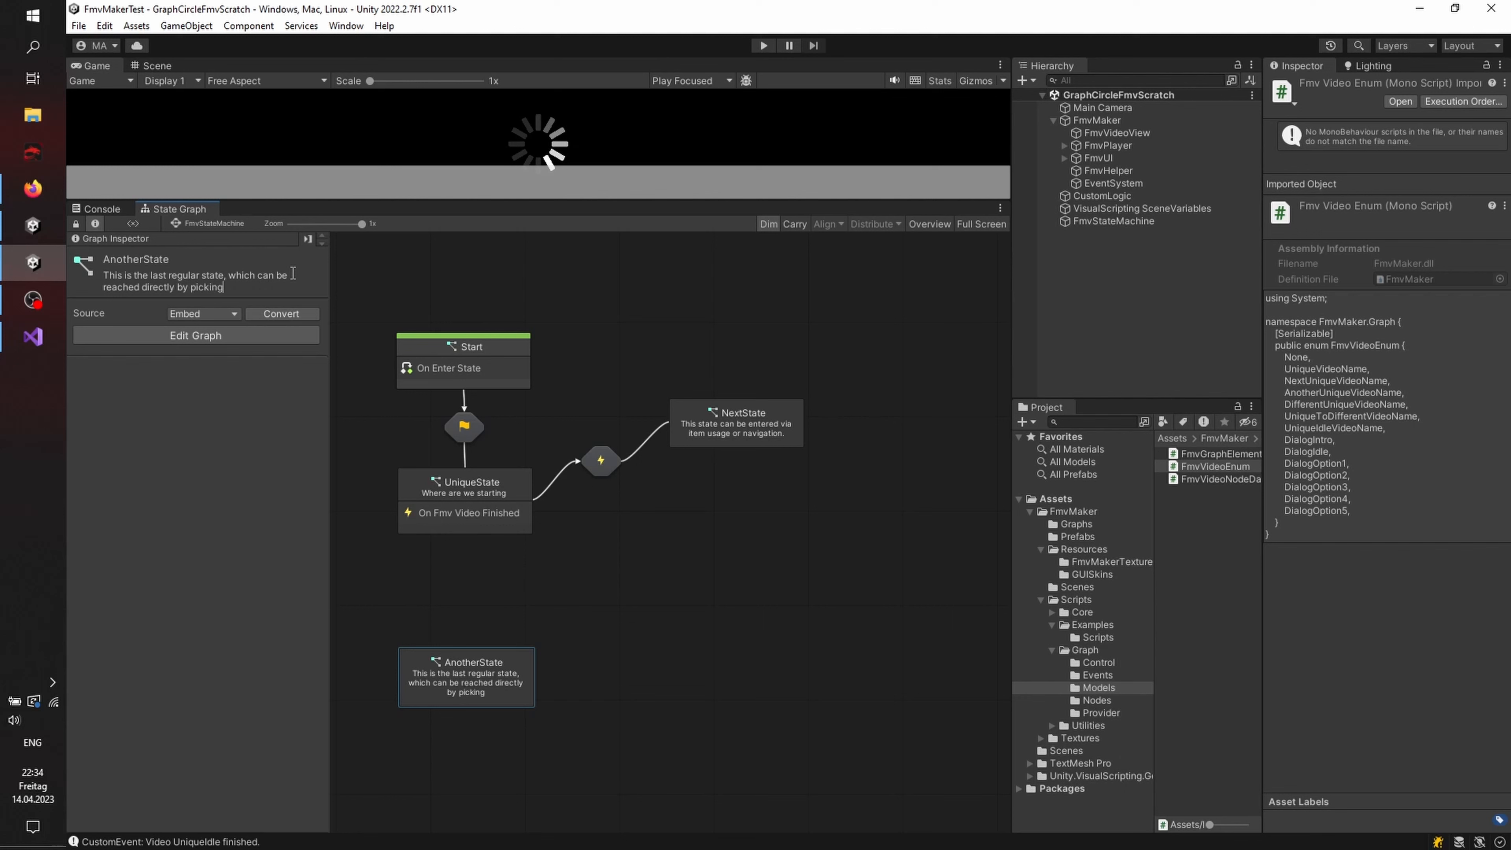
type(" up the item.")
left_click(580, 590)
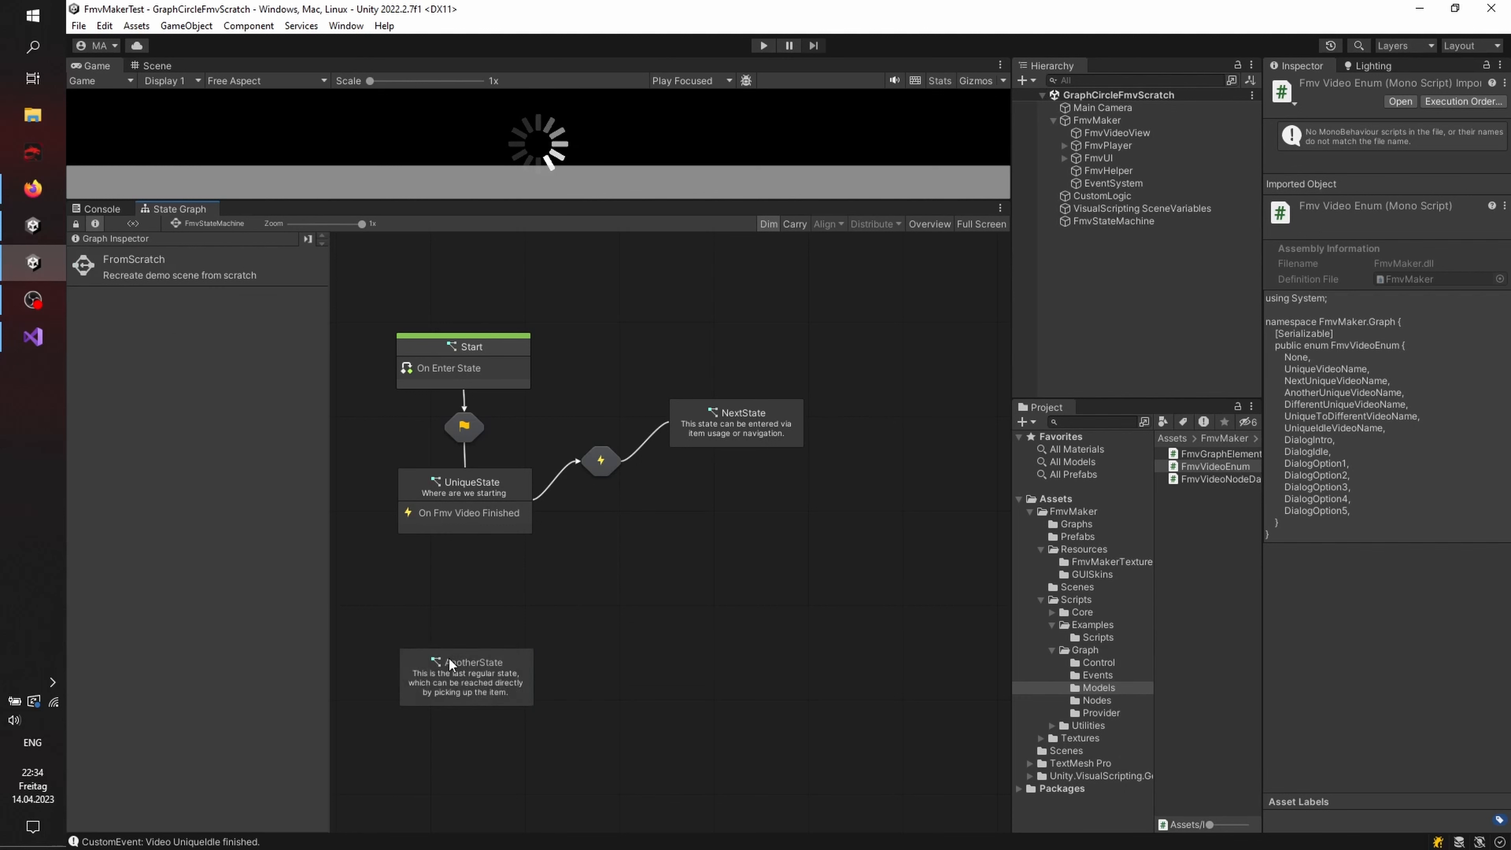
Step: Move AnotherState slightly closer to UniqueState and make a transition from UniqueState to AnotherState
left_click_drag(449, 659, 465, 645)
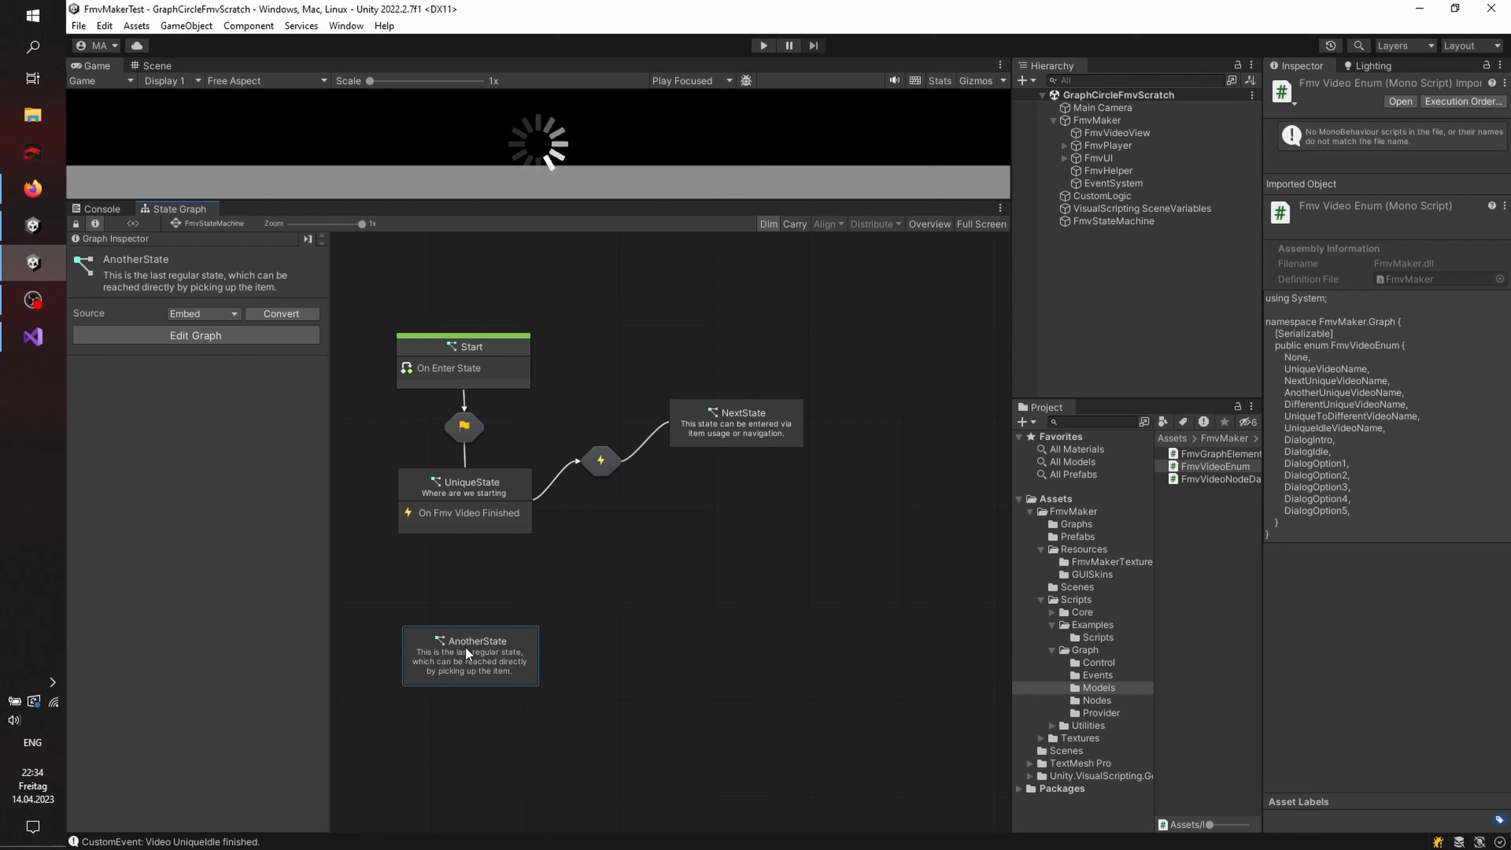
left_click(512, 475)
right_click(512, 474)
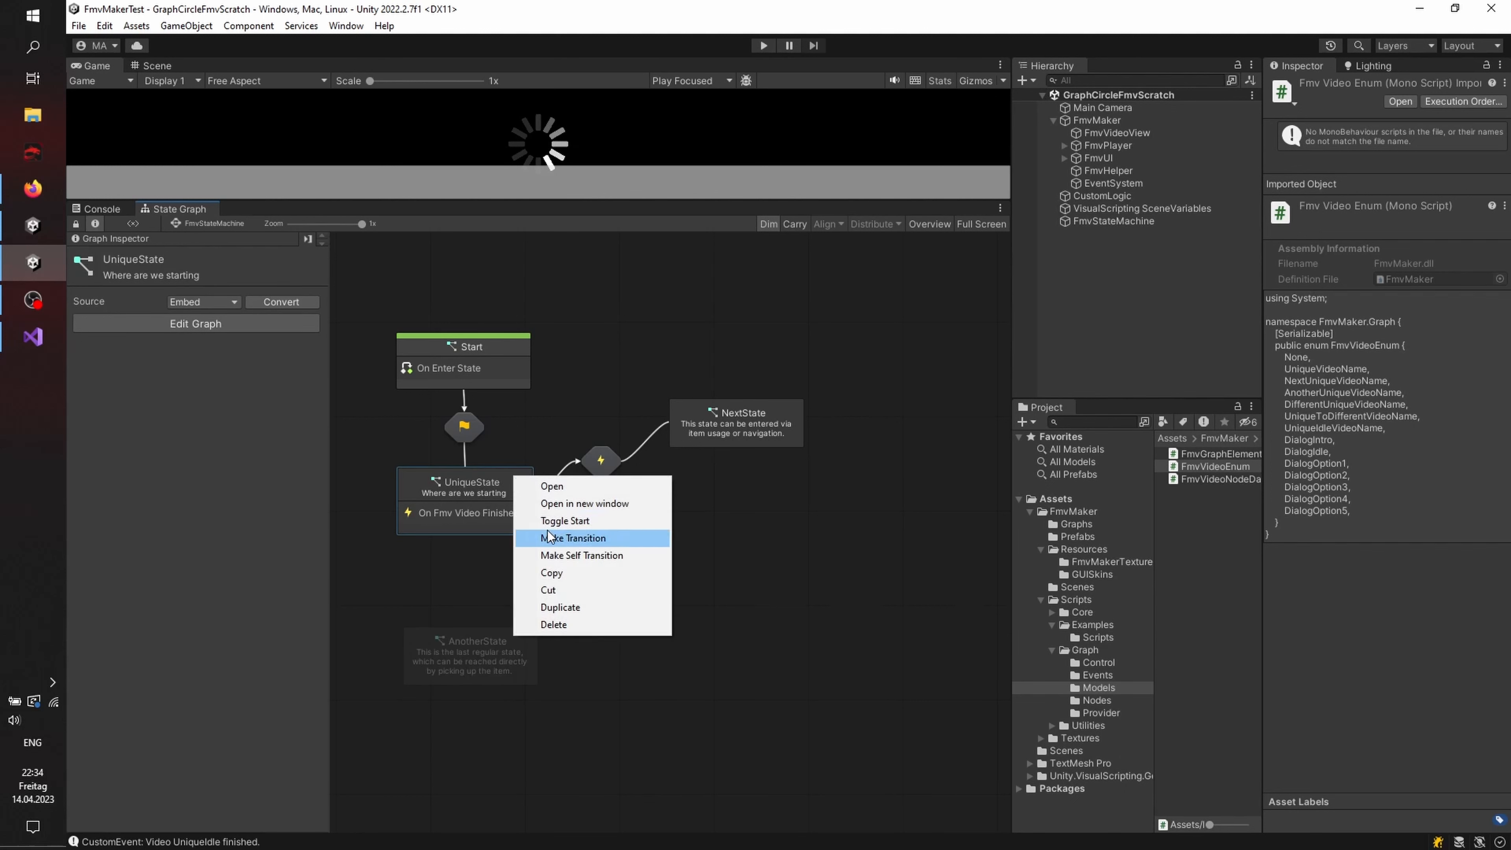
left_click(573, 537)
left_click(500, 640)
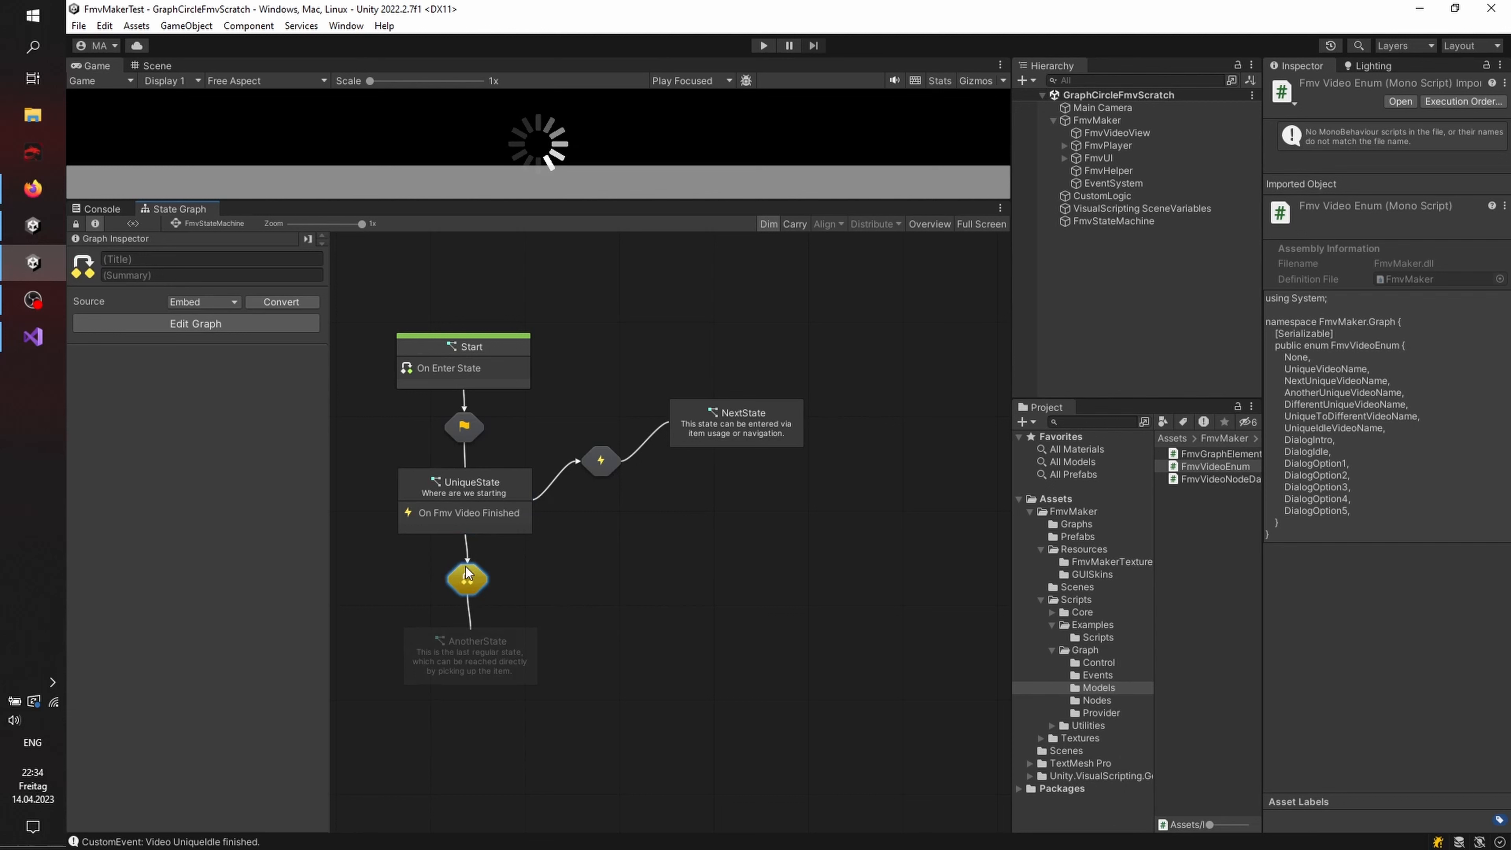
Step: Open the new transition's graph, add an On Fmv ItemPickup Clicked event and place it at the upper left of the graph
double_click(468, 580)
key("alt+Tab")
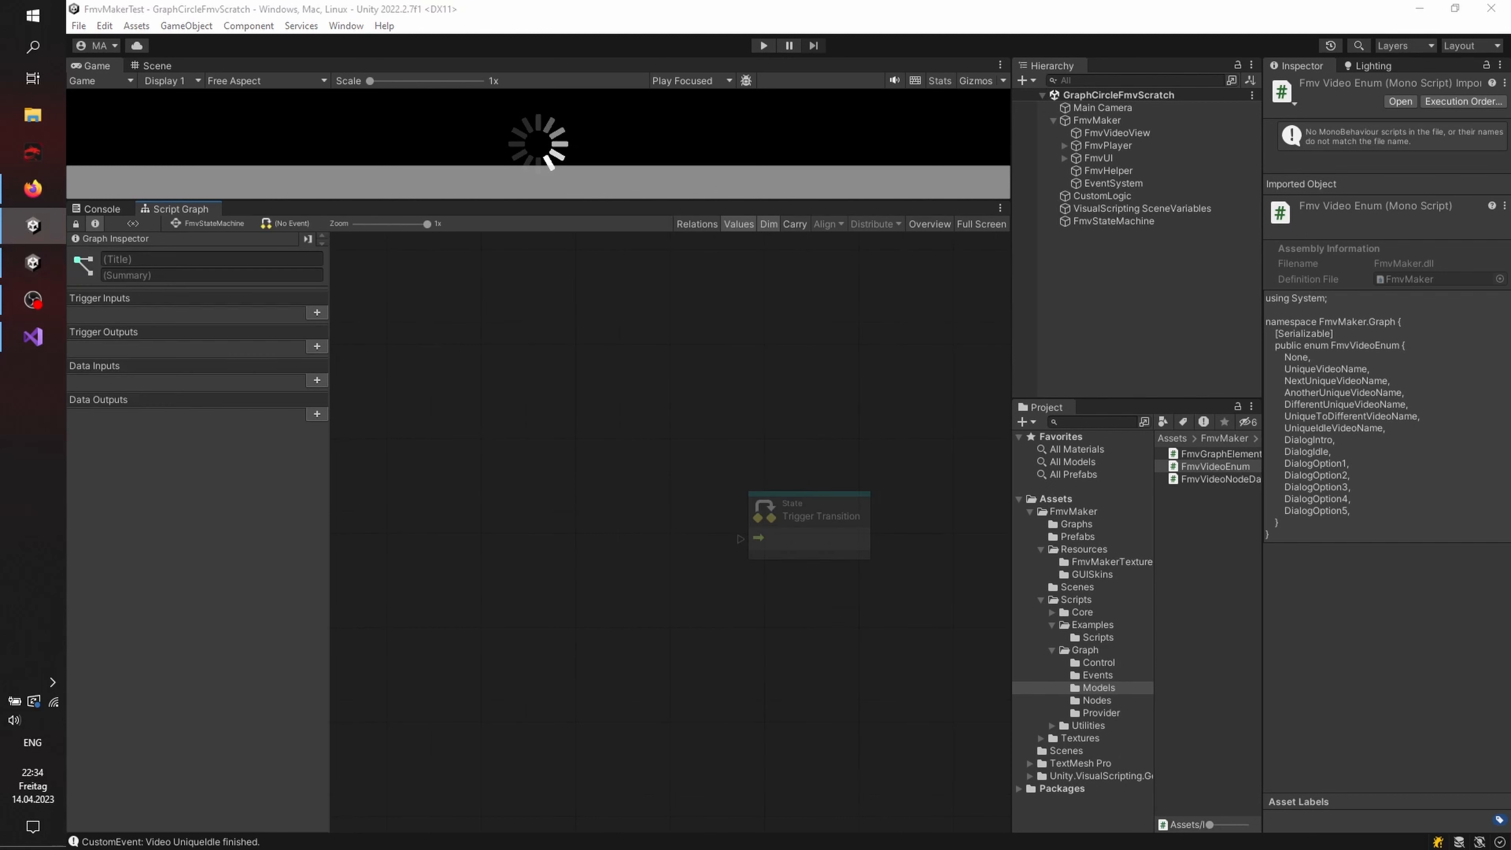
right_click(497, 316)
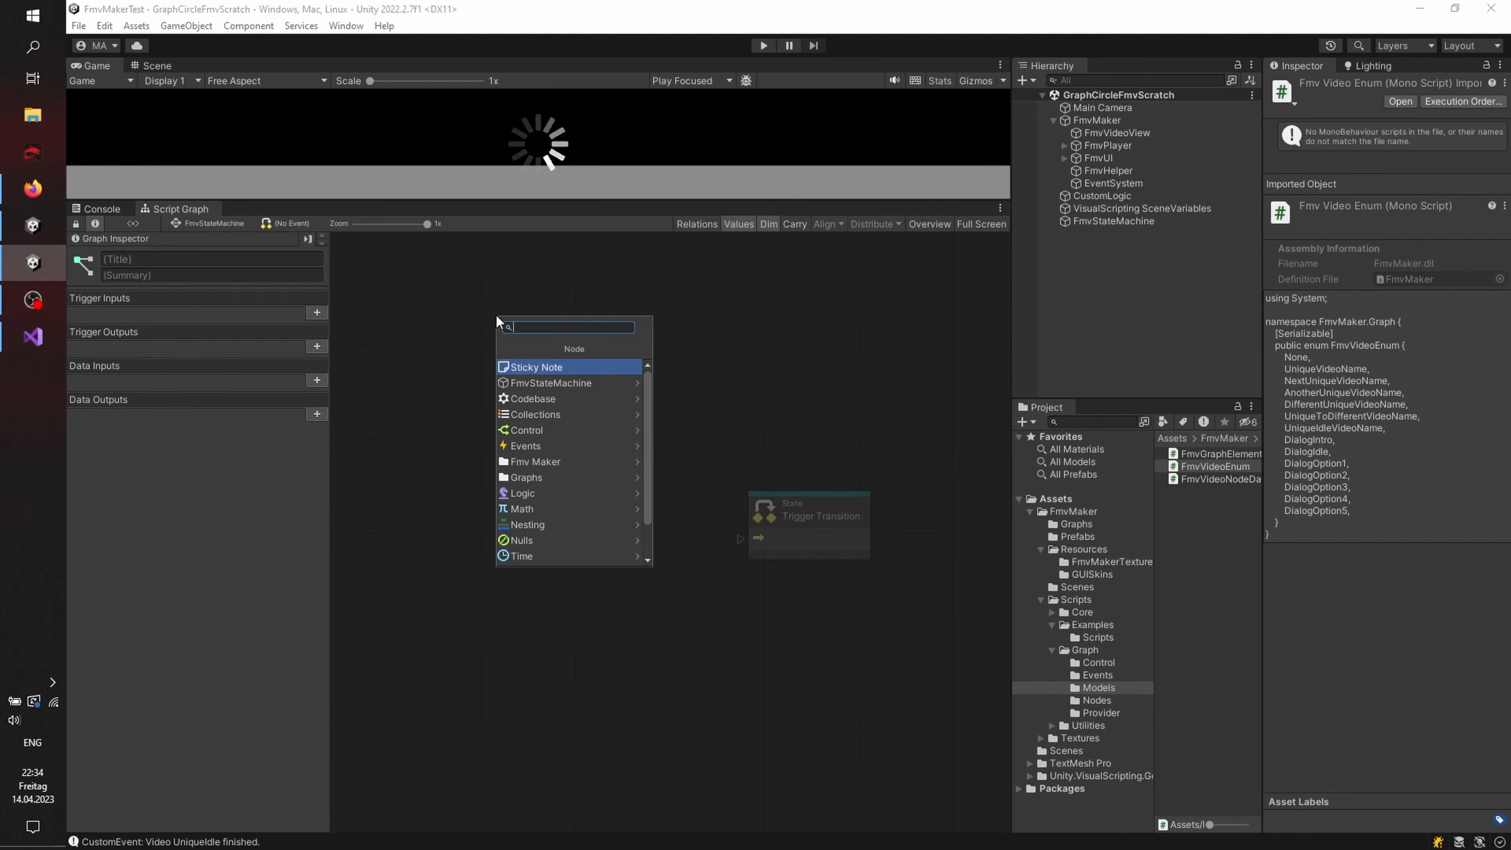
left_click(574, 446)
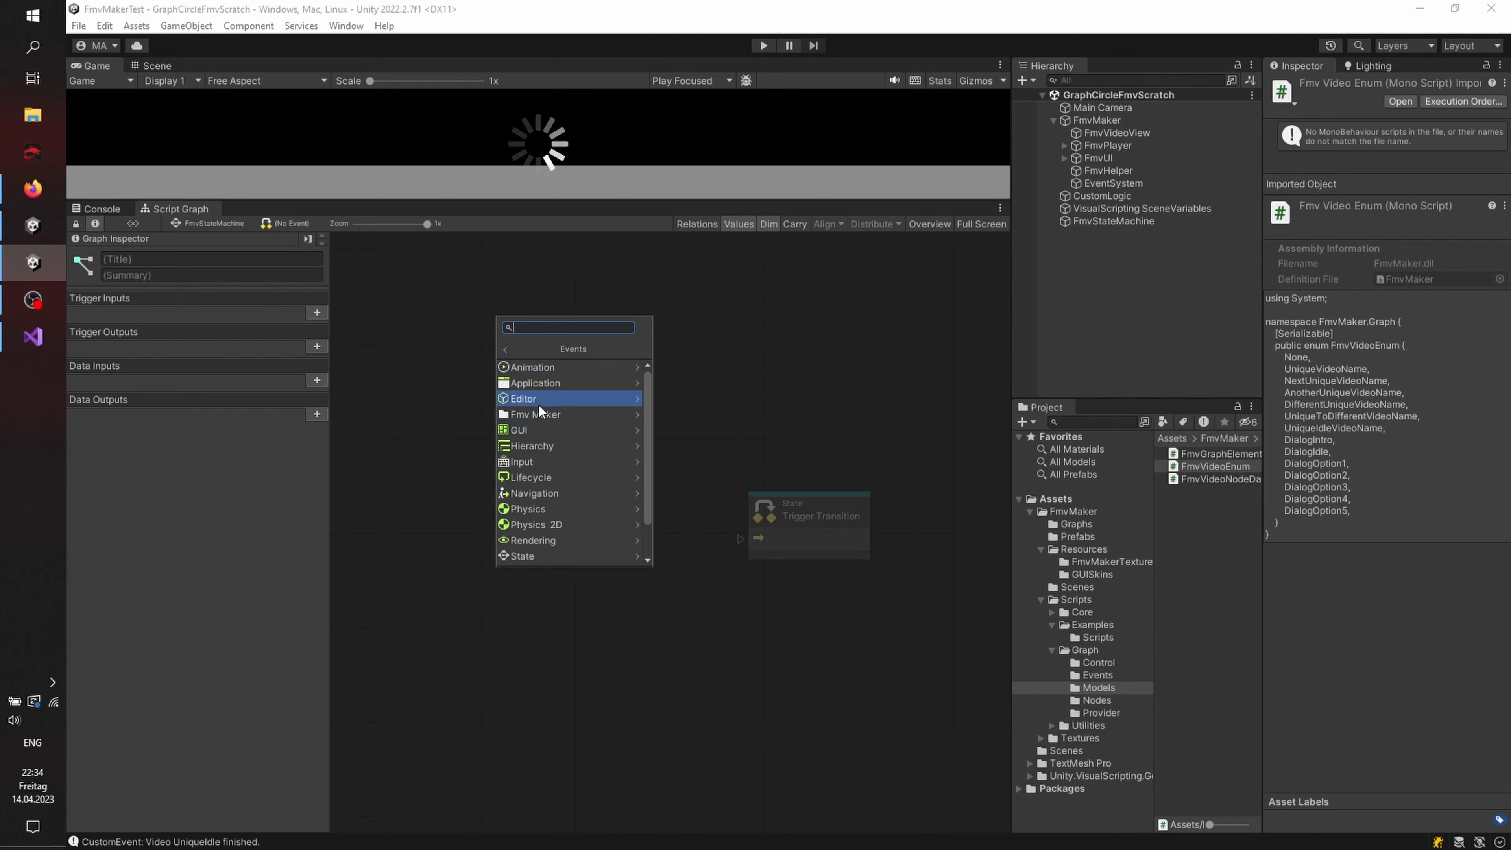
left_click(546, 413)
left_click(561, 388)
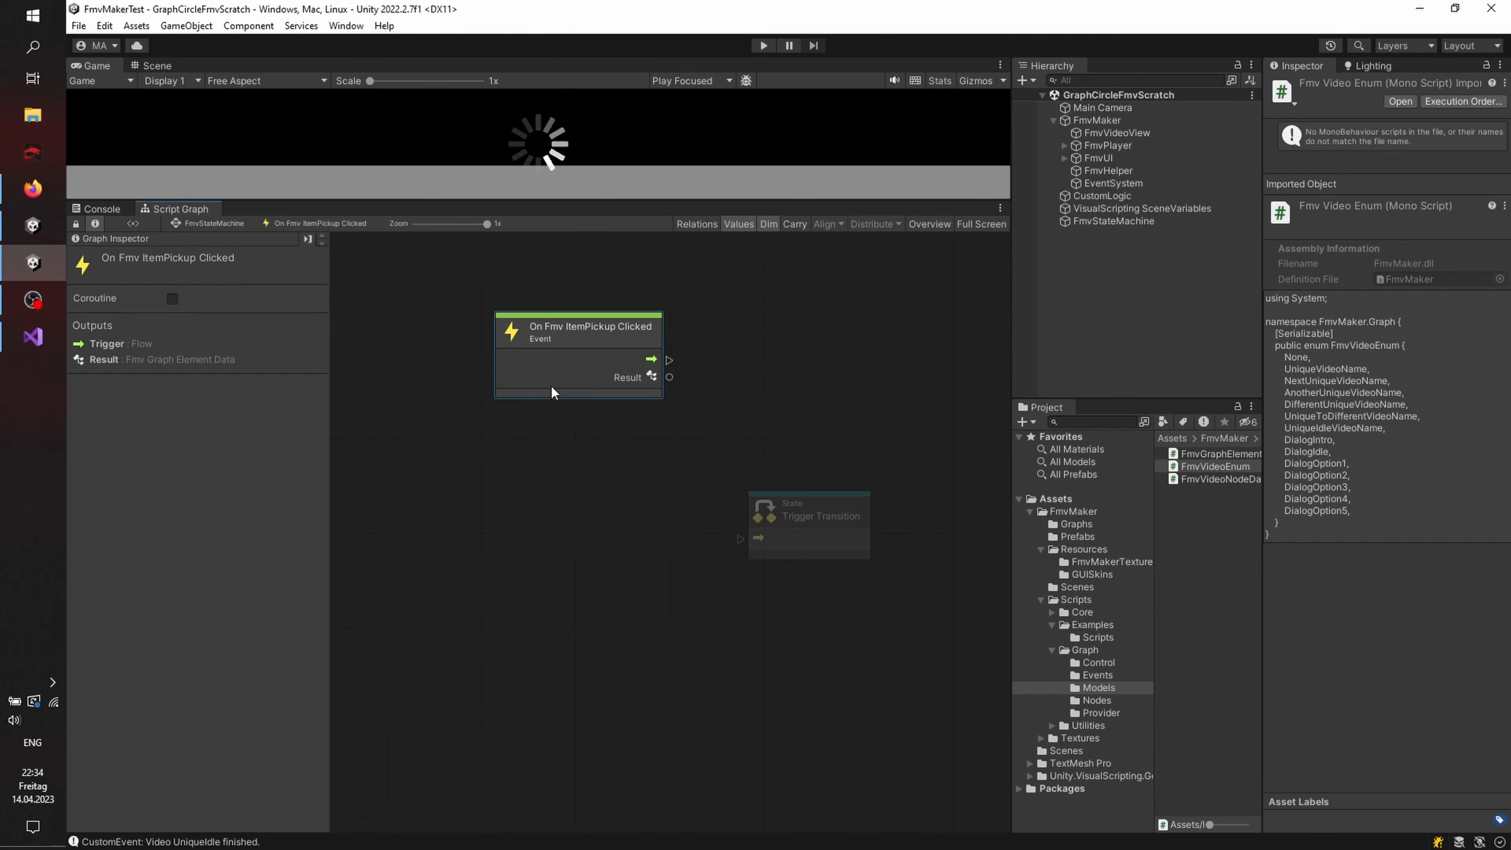
left_click_drag(434, 321, 431, 309)
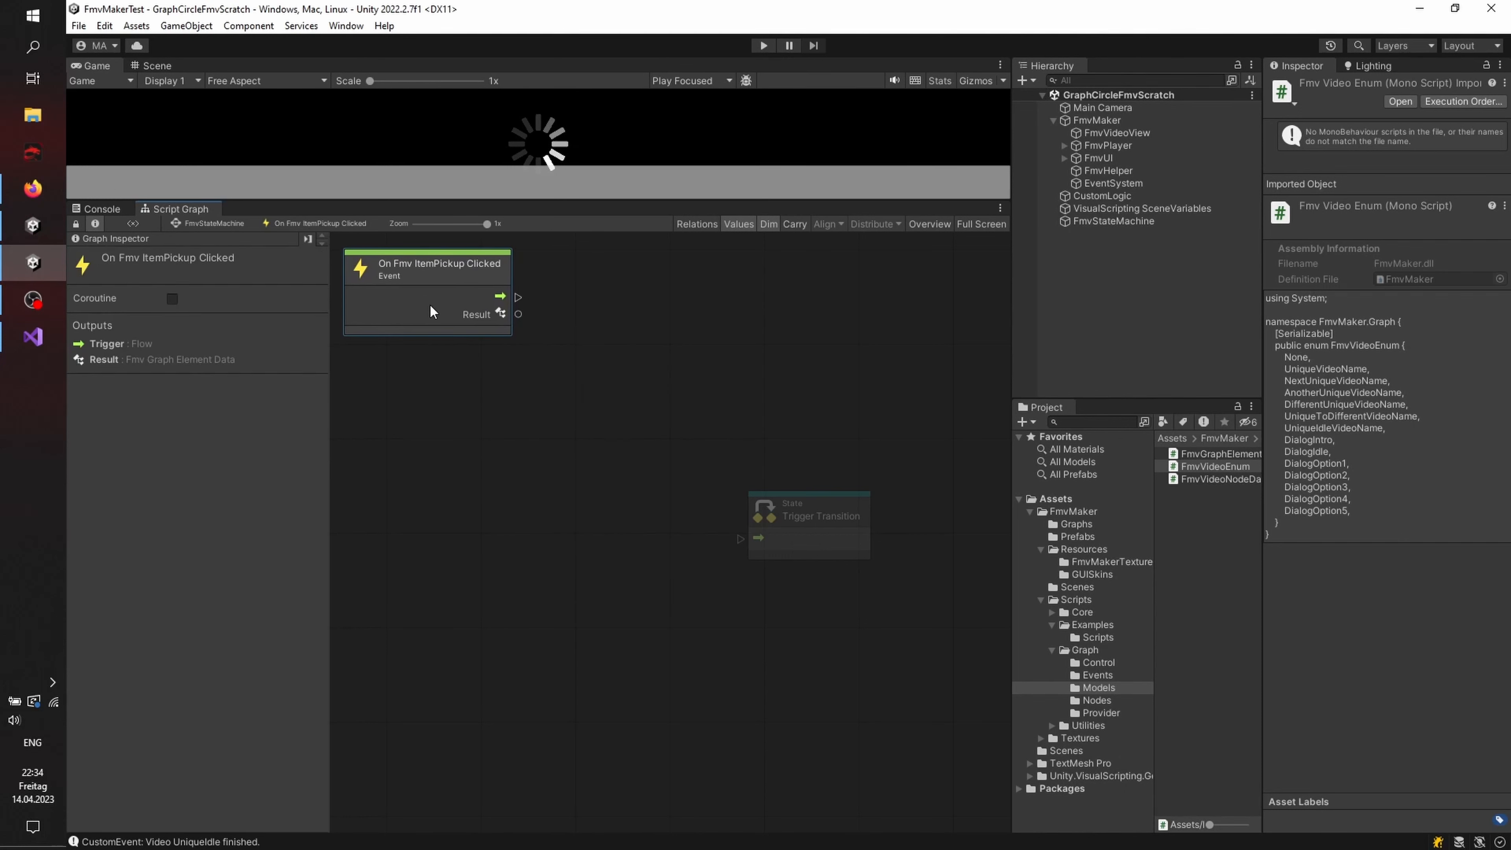
Step: Add an Fmv Exit State node beside the event and connect the event's trigger to its input
right_click(642, 298)
left_click(670, 313)
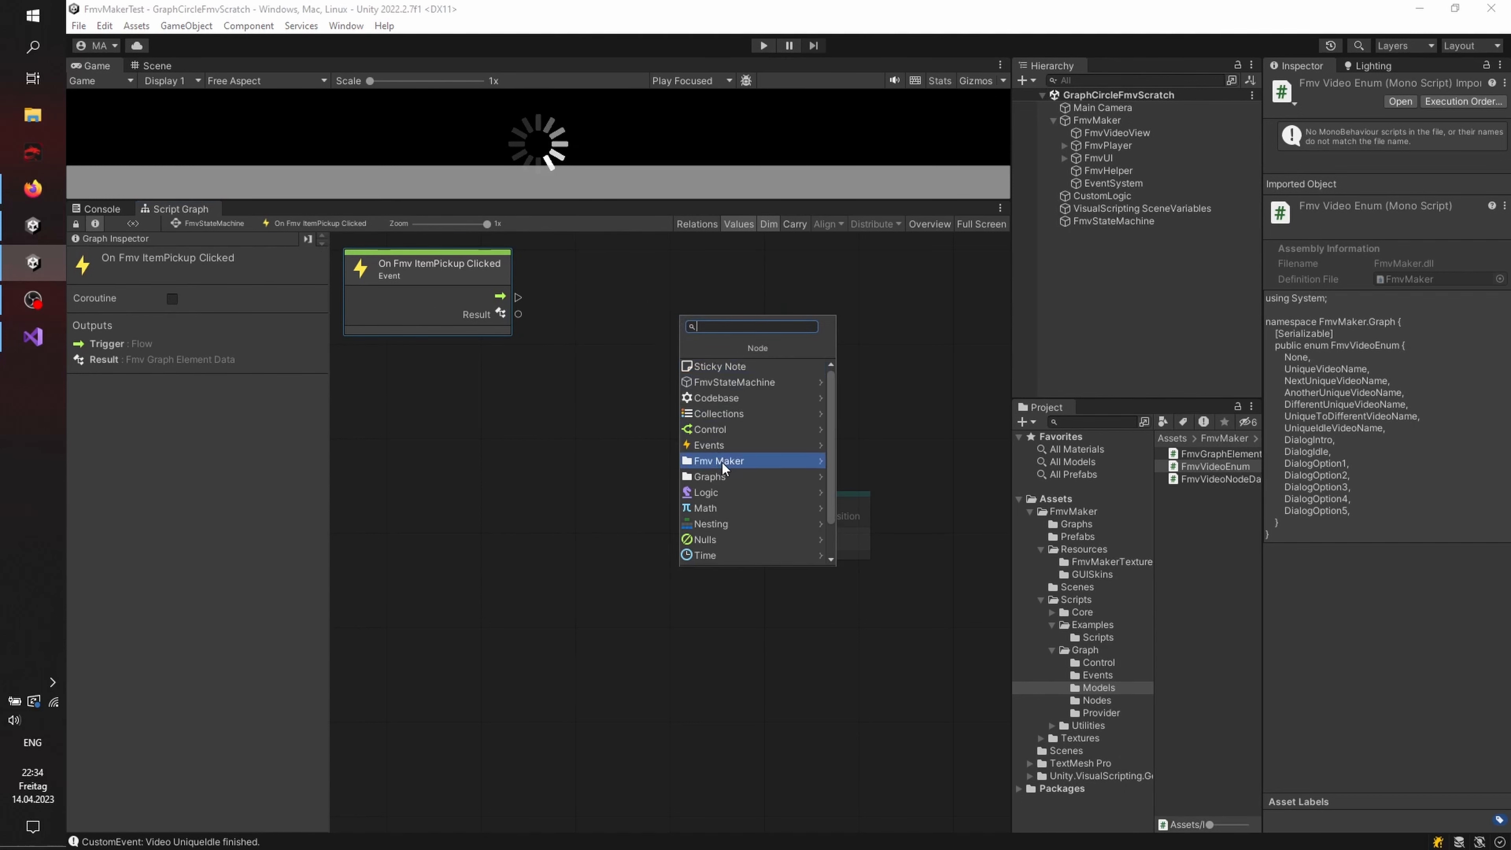
left_click(721, 461)
left_click(710, 370)
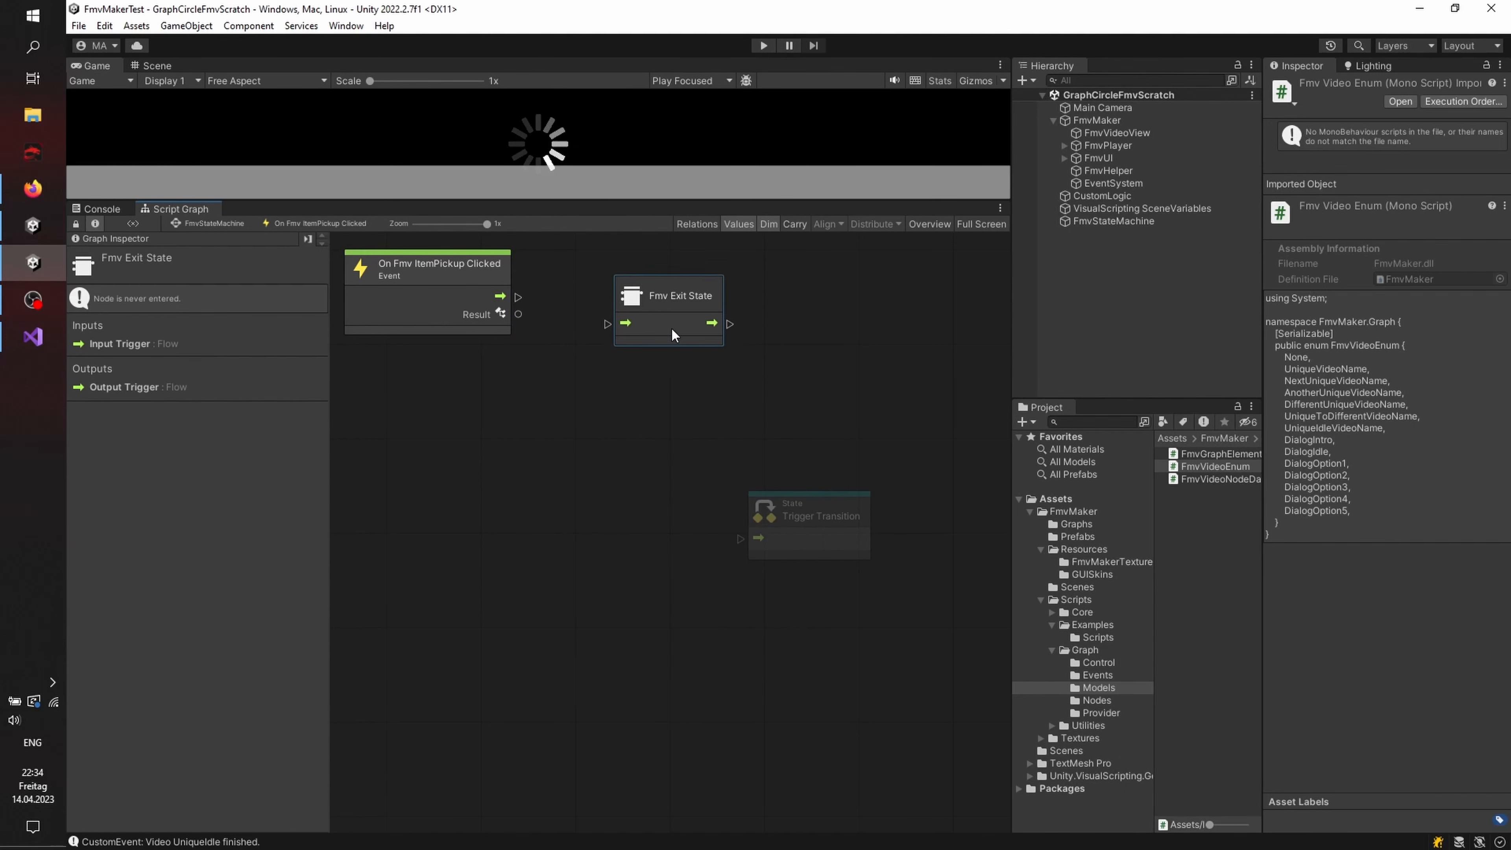
left_click_drag(672, 333, 645, 310)
left_click_drag(518, 296, 578, 302)
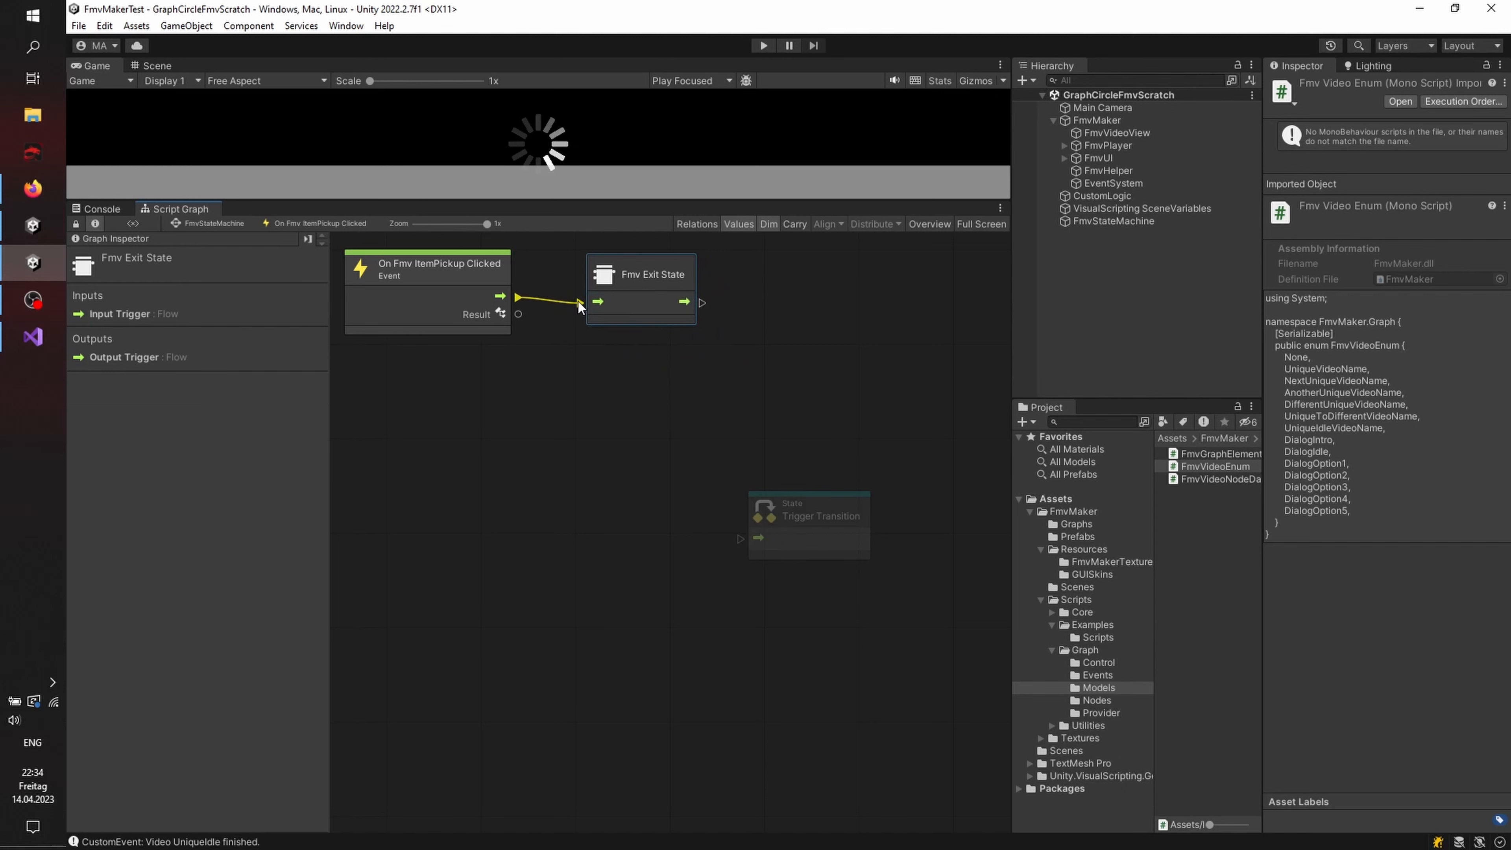
Step: Add an Fmv Video Node below the exit state node and set its Clickables count to 1
right_click(653, 390)
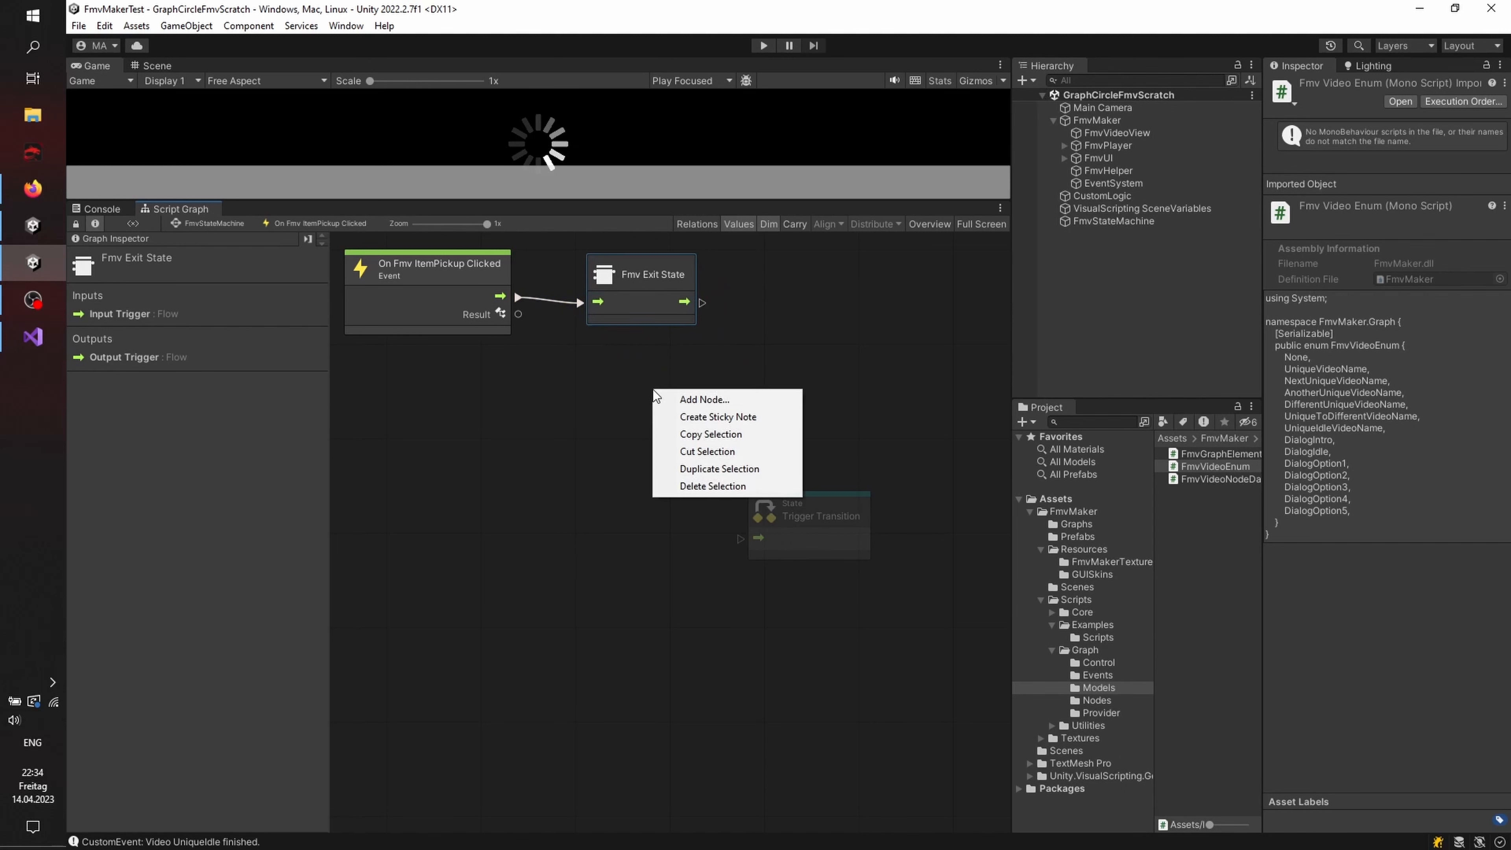
left_click(688, 399)
left_click(714, 546)
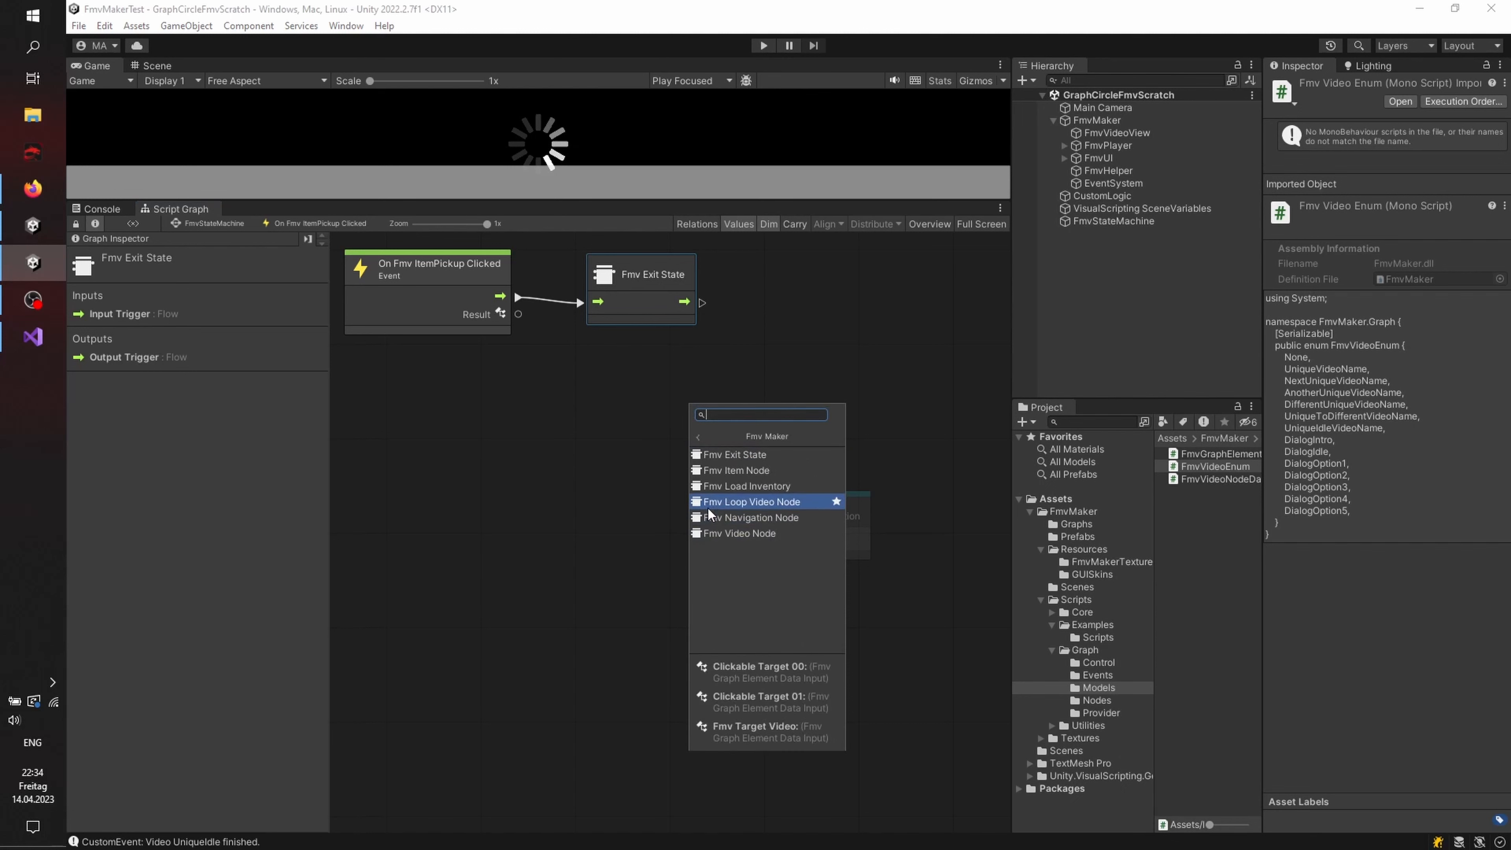
left_click(720, 533)
left_click_drag(677, 484, 596, 447)
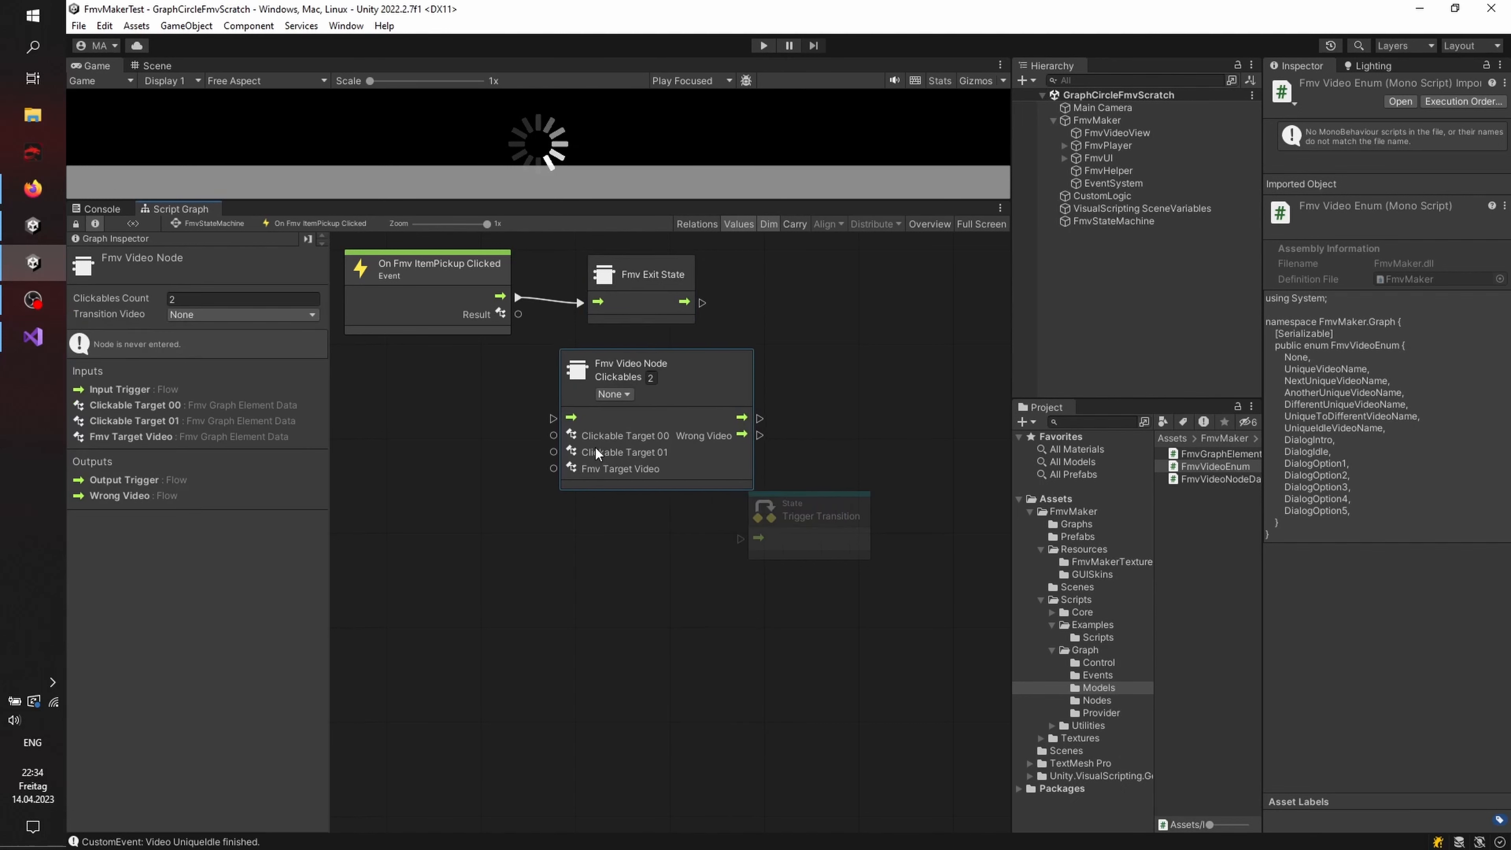
left_click(651, 377)
type("1")
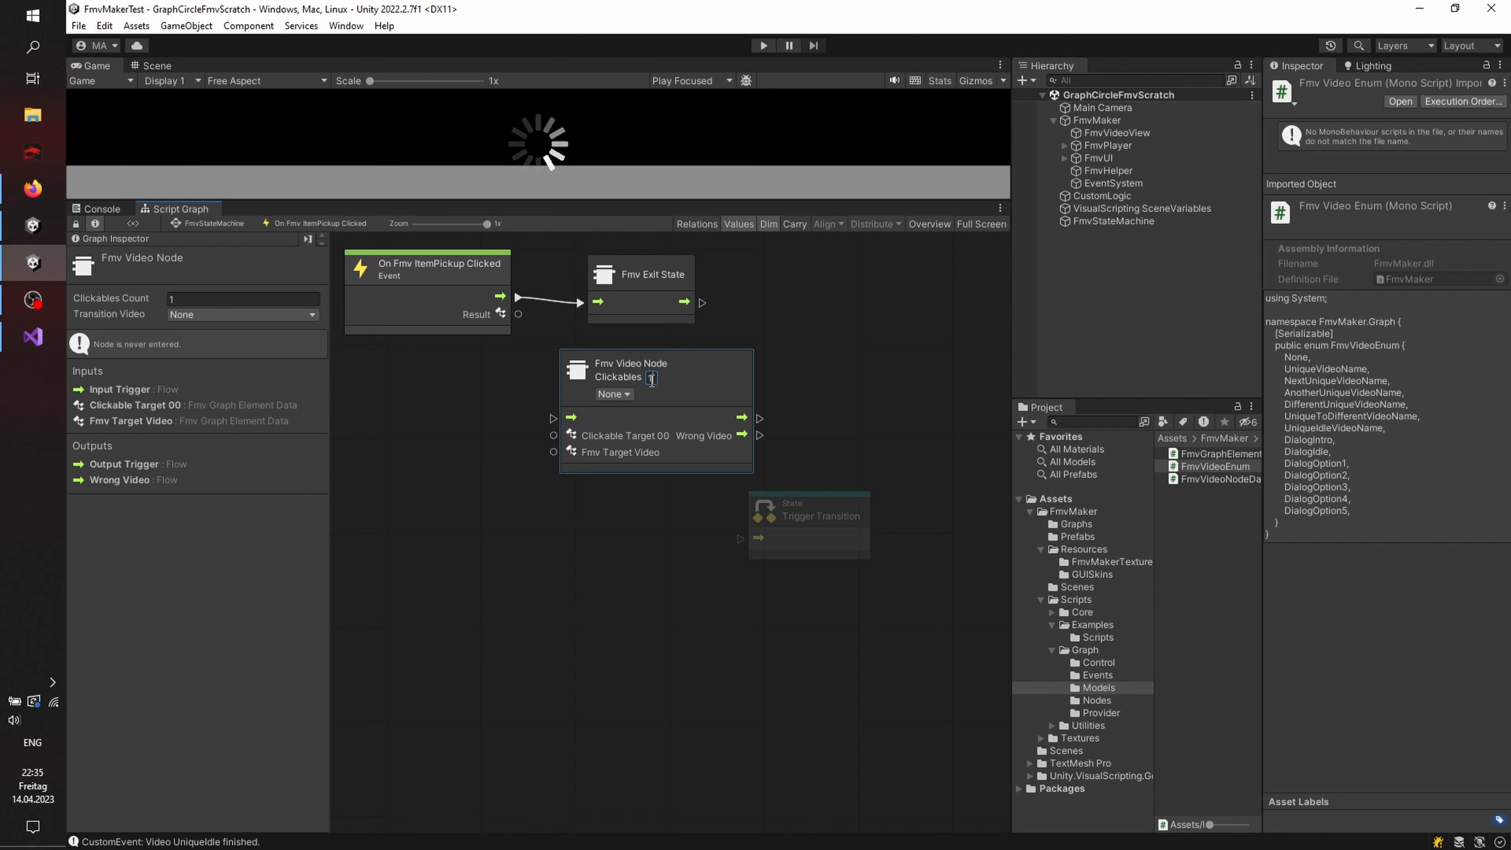
Step: Shift the Trigger Transition node slightly right and set the video node's transition video to Unique To Different Video Name
left_click(573, 561)
left_click_drag(825, 534, 848, 535)
left_click(716, 382)
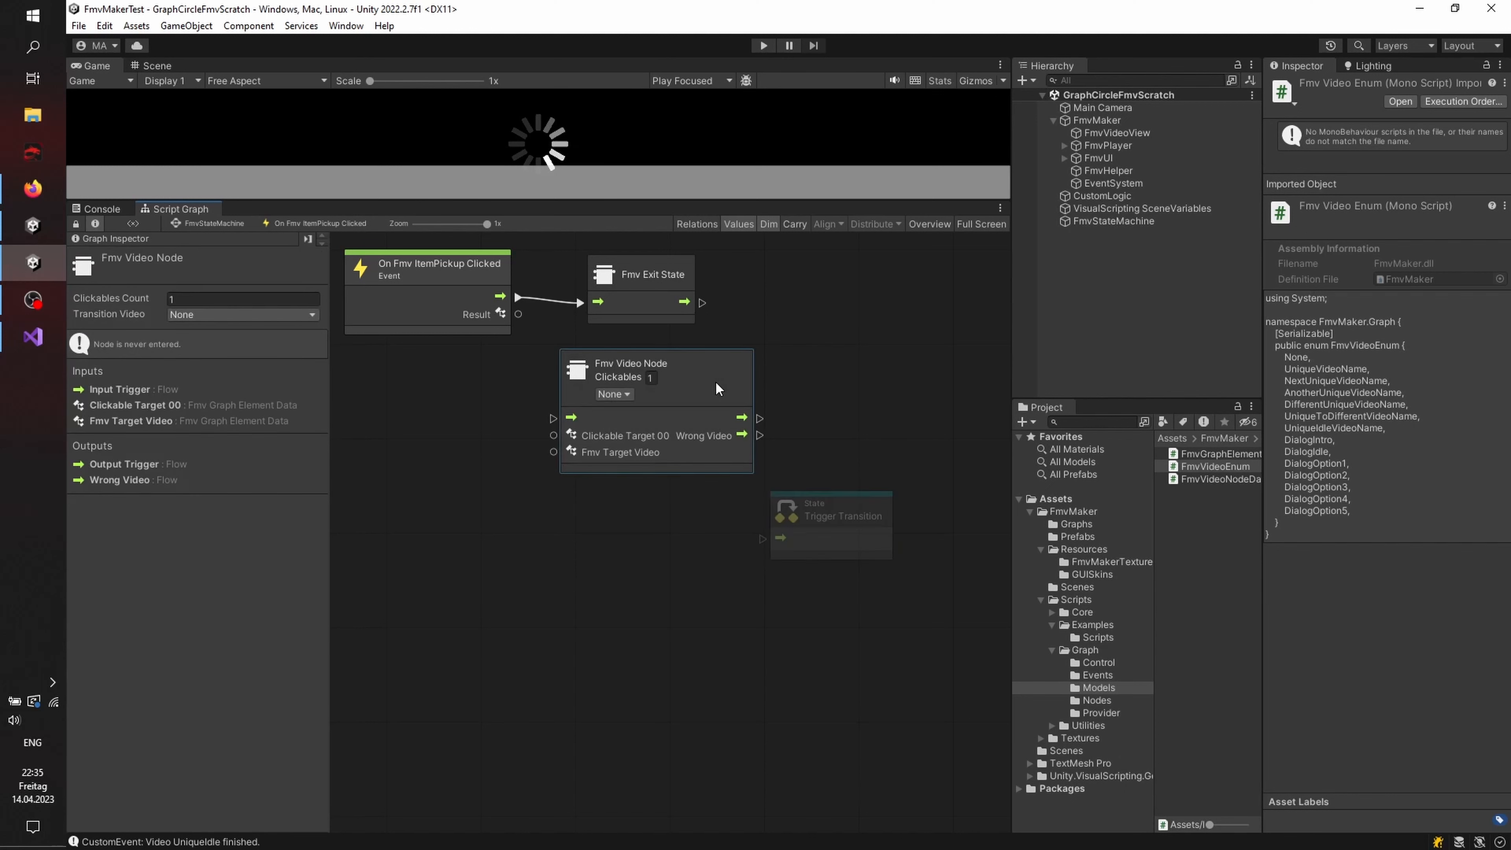
left_click(607, 395)
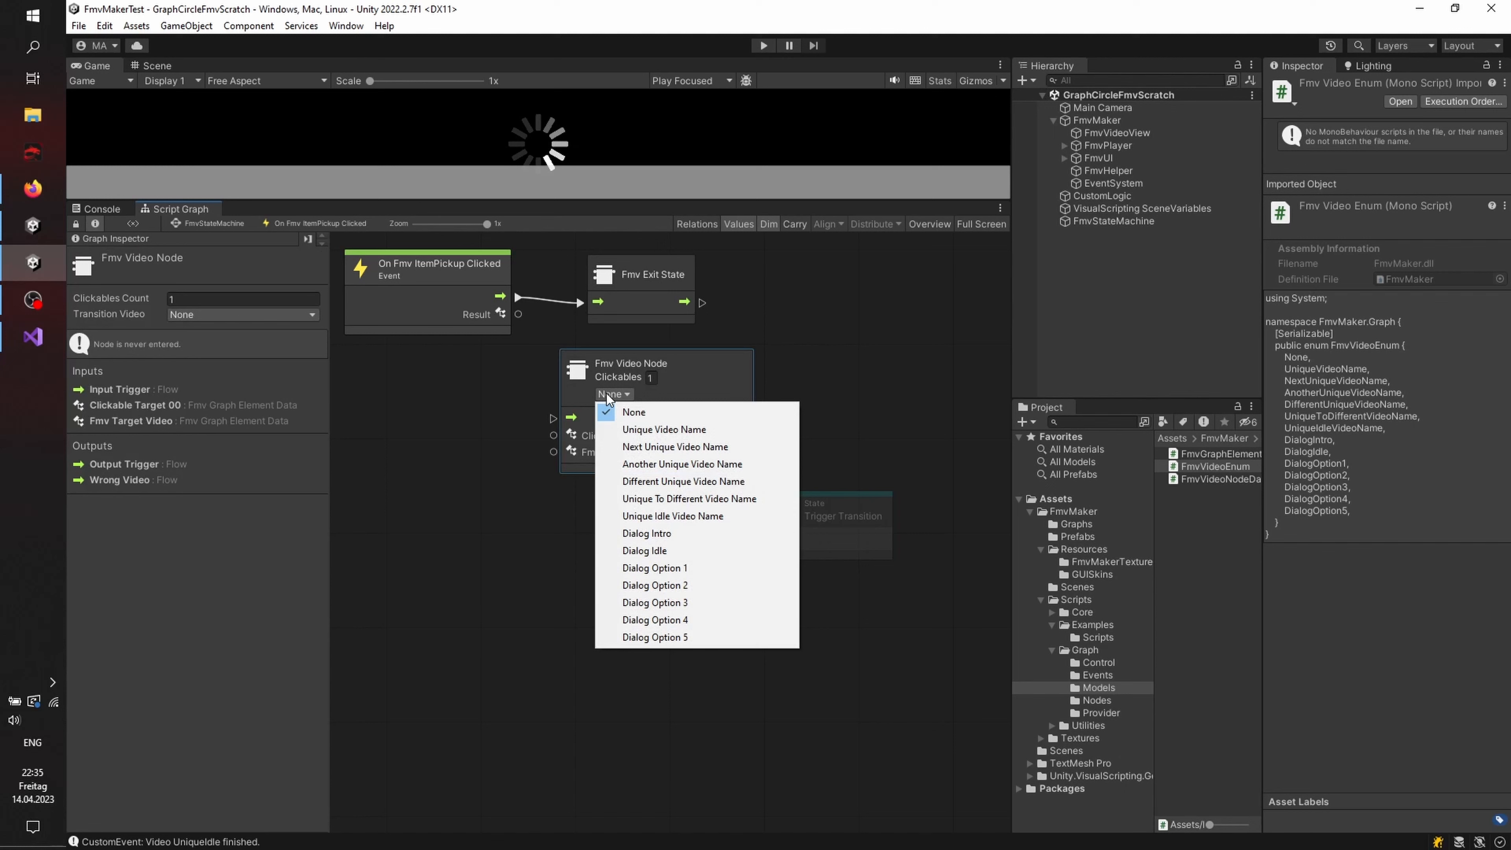
left_click(654, 498)
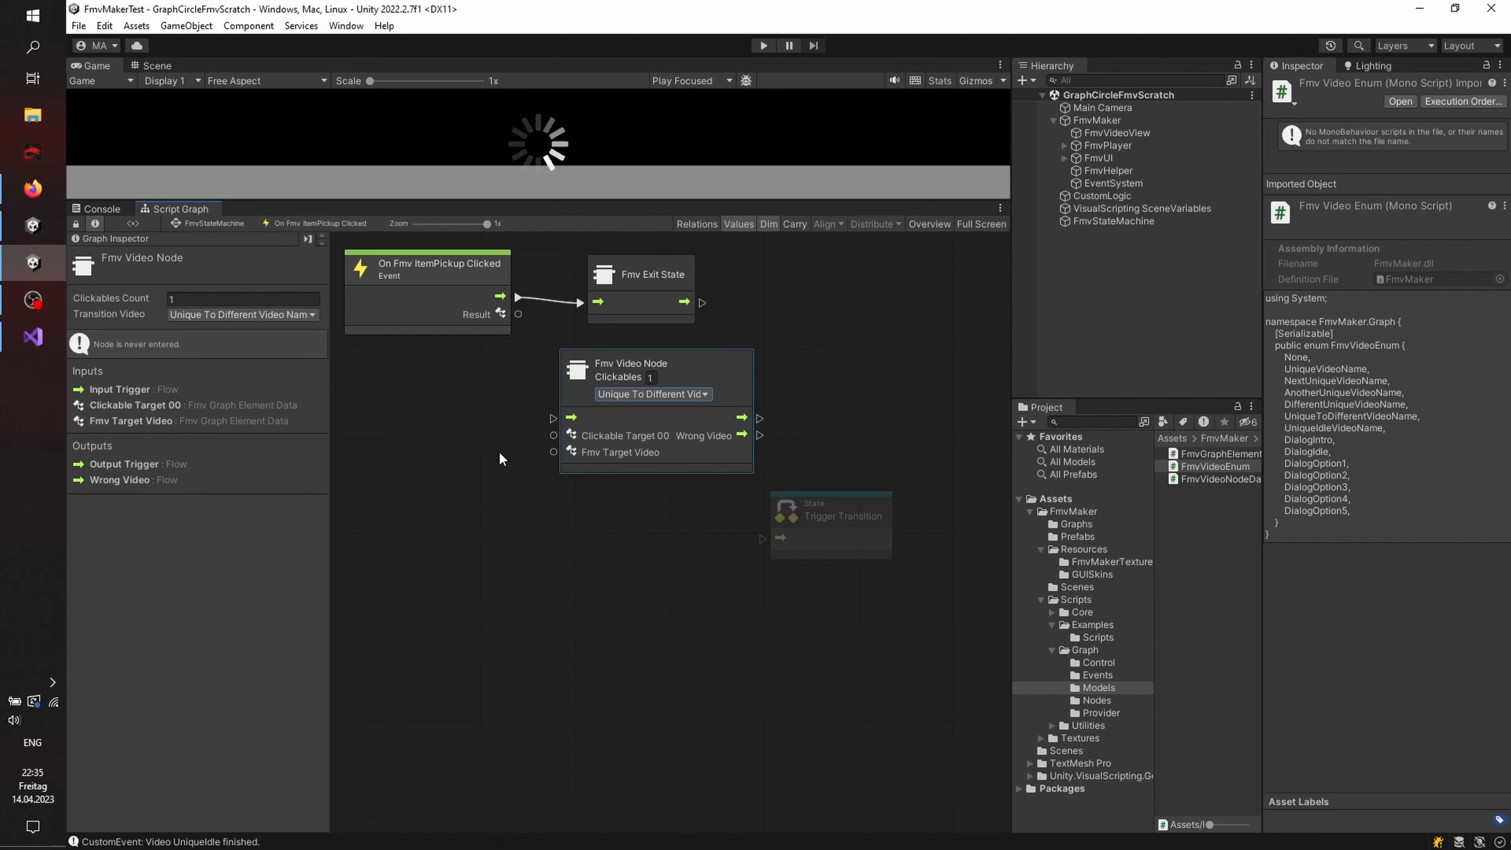
Step: Wire the exit state's output to the video node's input trigger and the event result to Fmv Target Video
left_click_drag(702, 301, 552, 418)
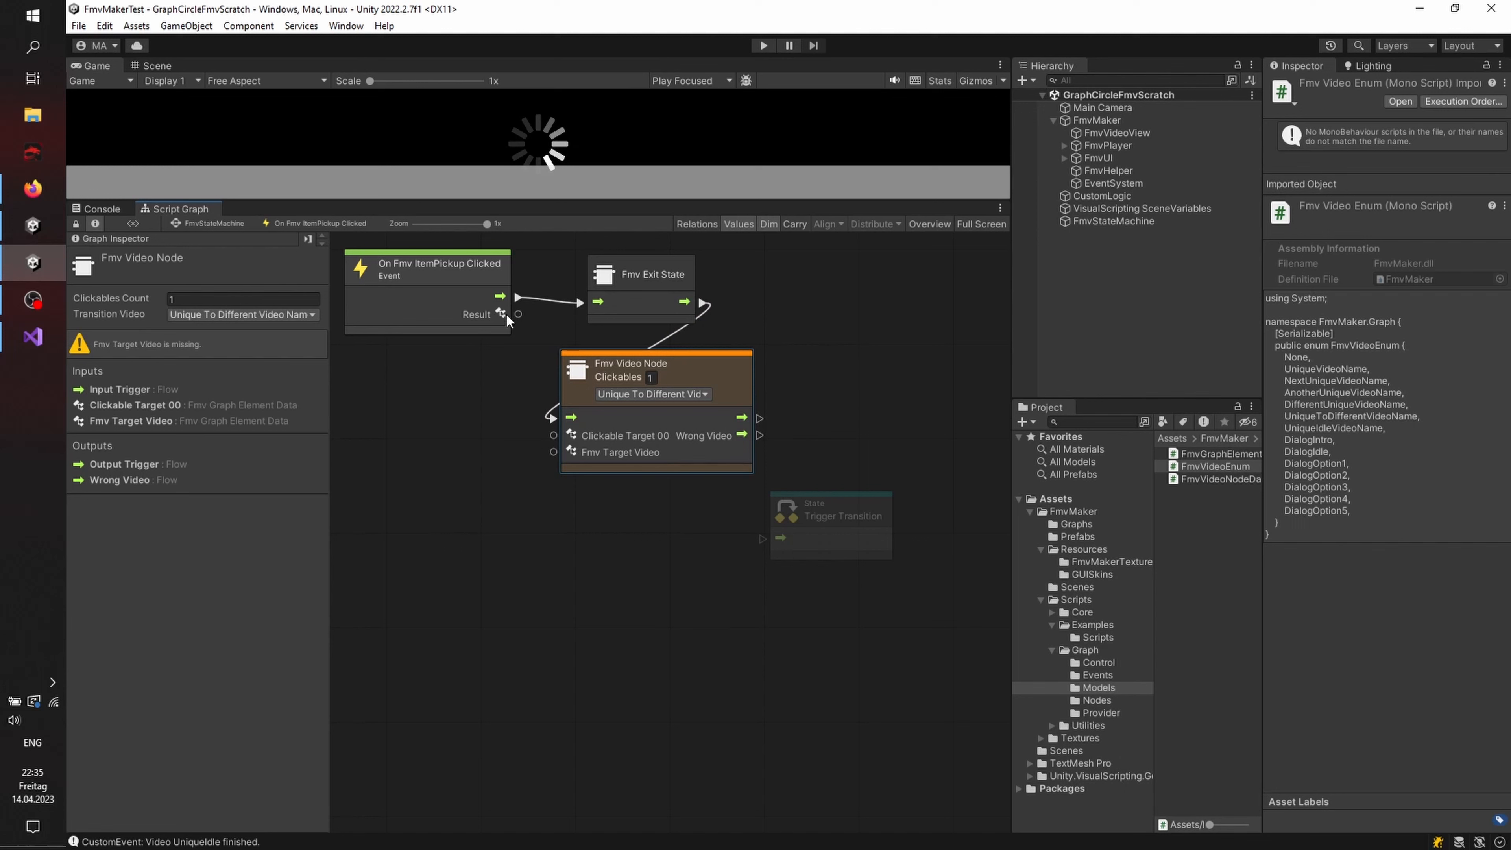
left_click_drag(518, 314, 552, 451)
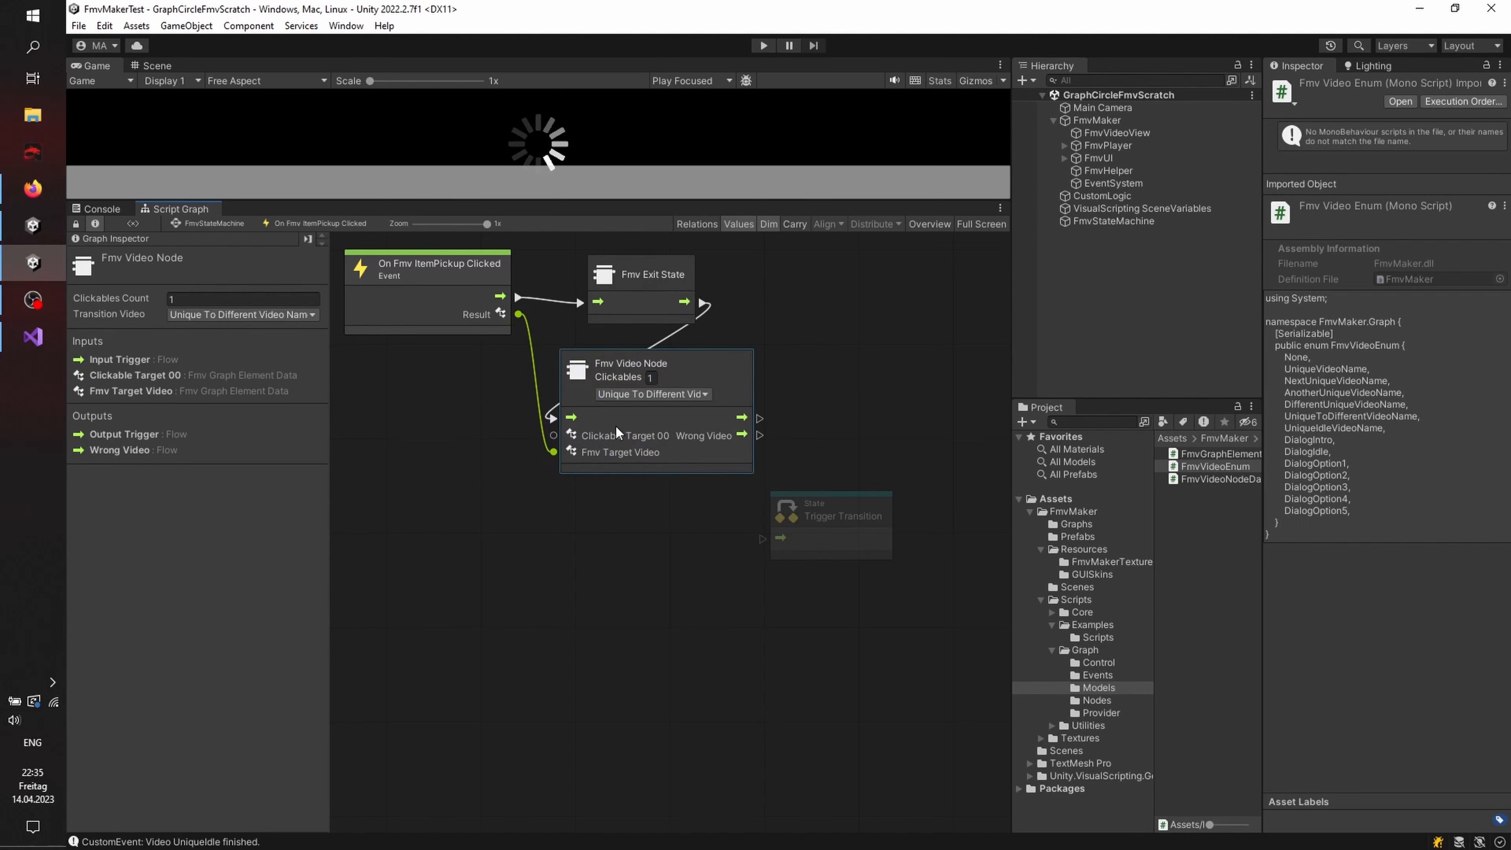
Step: Shift the Fmv Video Node slightly right and connect its output trigger to the Trigger Transition node
left_click_drag(628, 415, 676, 407)
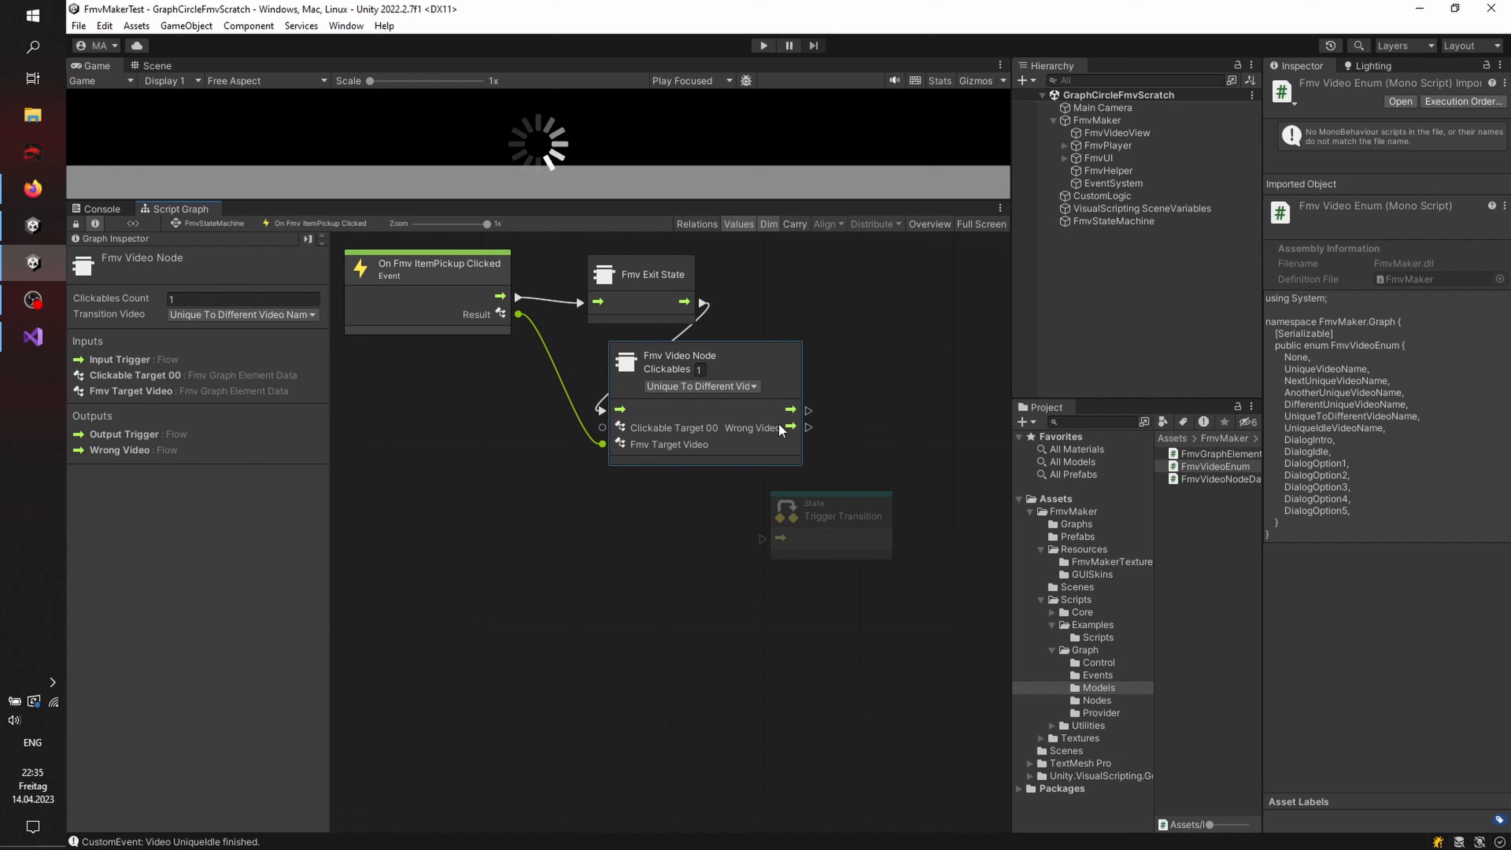
left_click_drag(807, 427, 762, 538)
Step: Add an Fmv Navigation Node below the item pickup event and set its video target to Different Unique Video Name
right_click(463, 506)
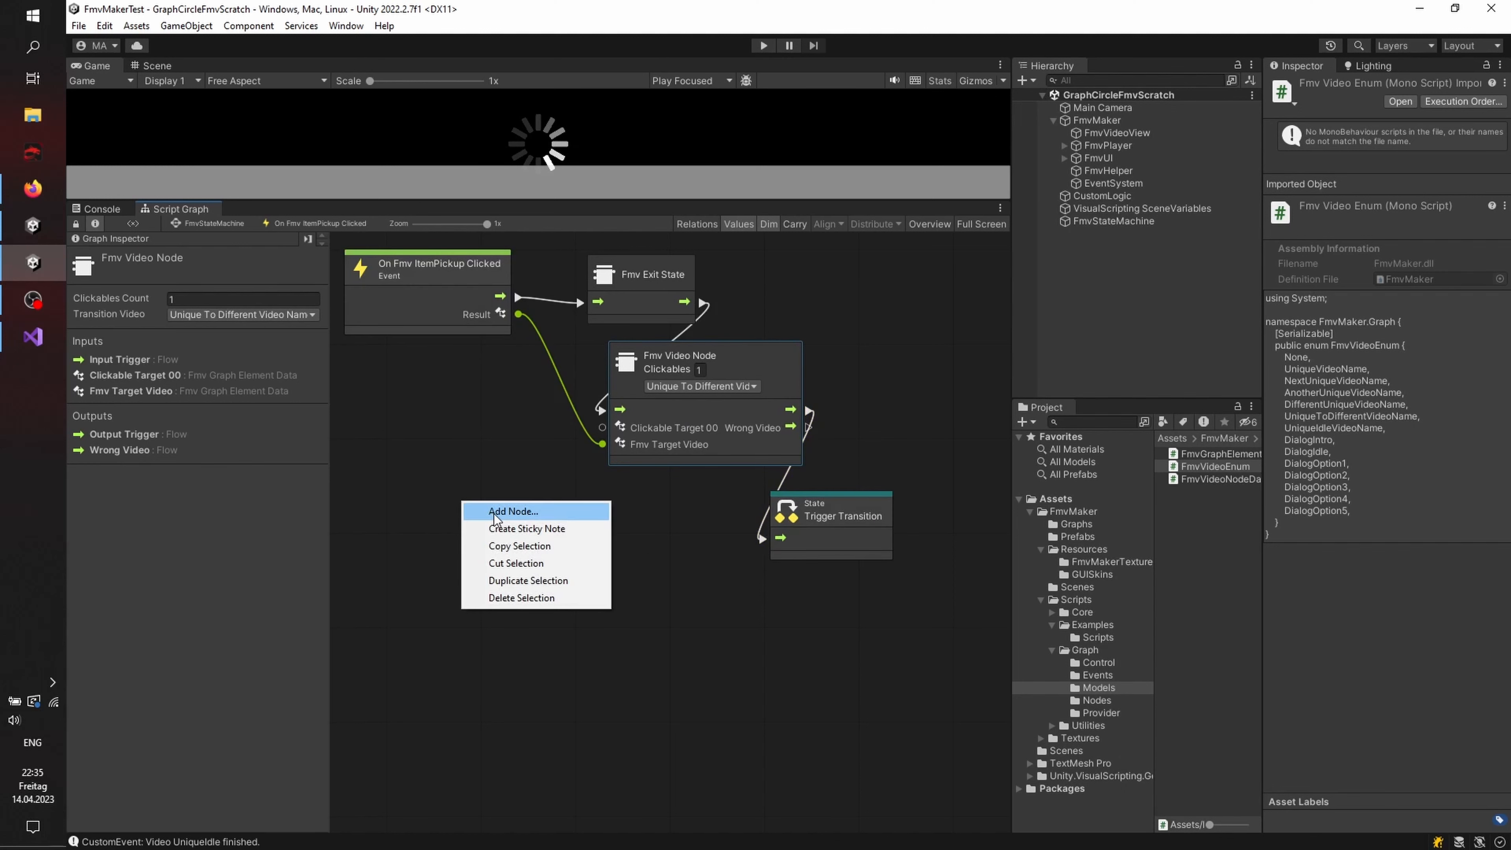
left_click(489, 511)
left_click(539, 655)
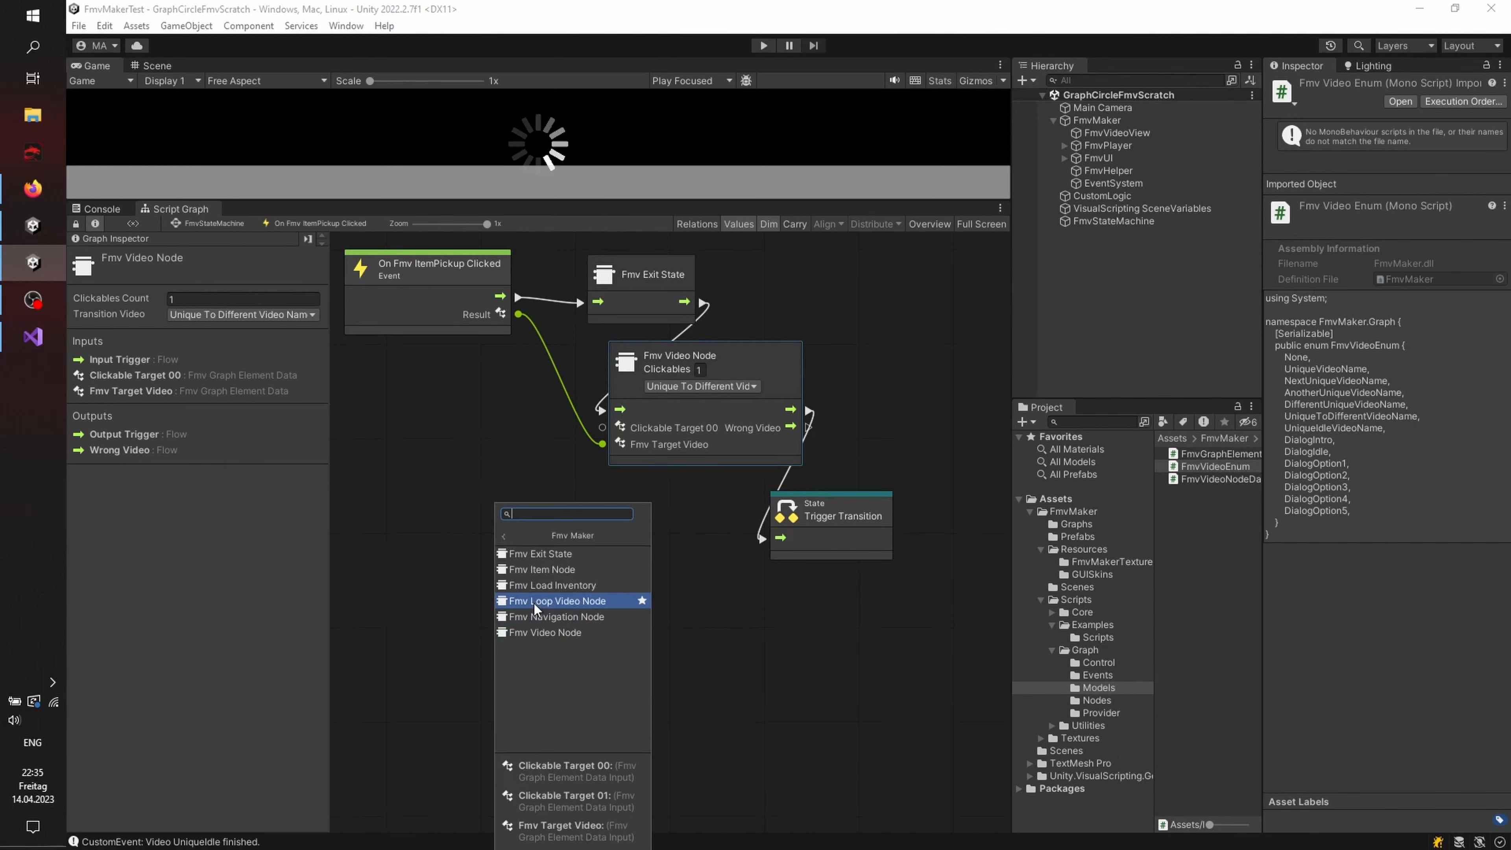
left_click(532, 628)
left_click_drag(498, 583, 372, 523)
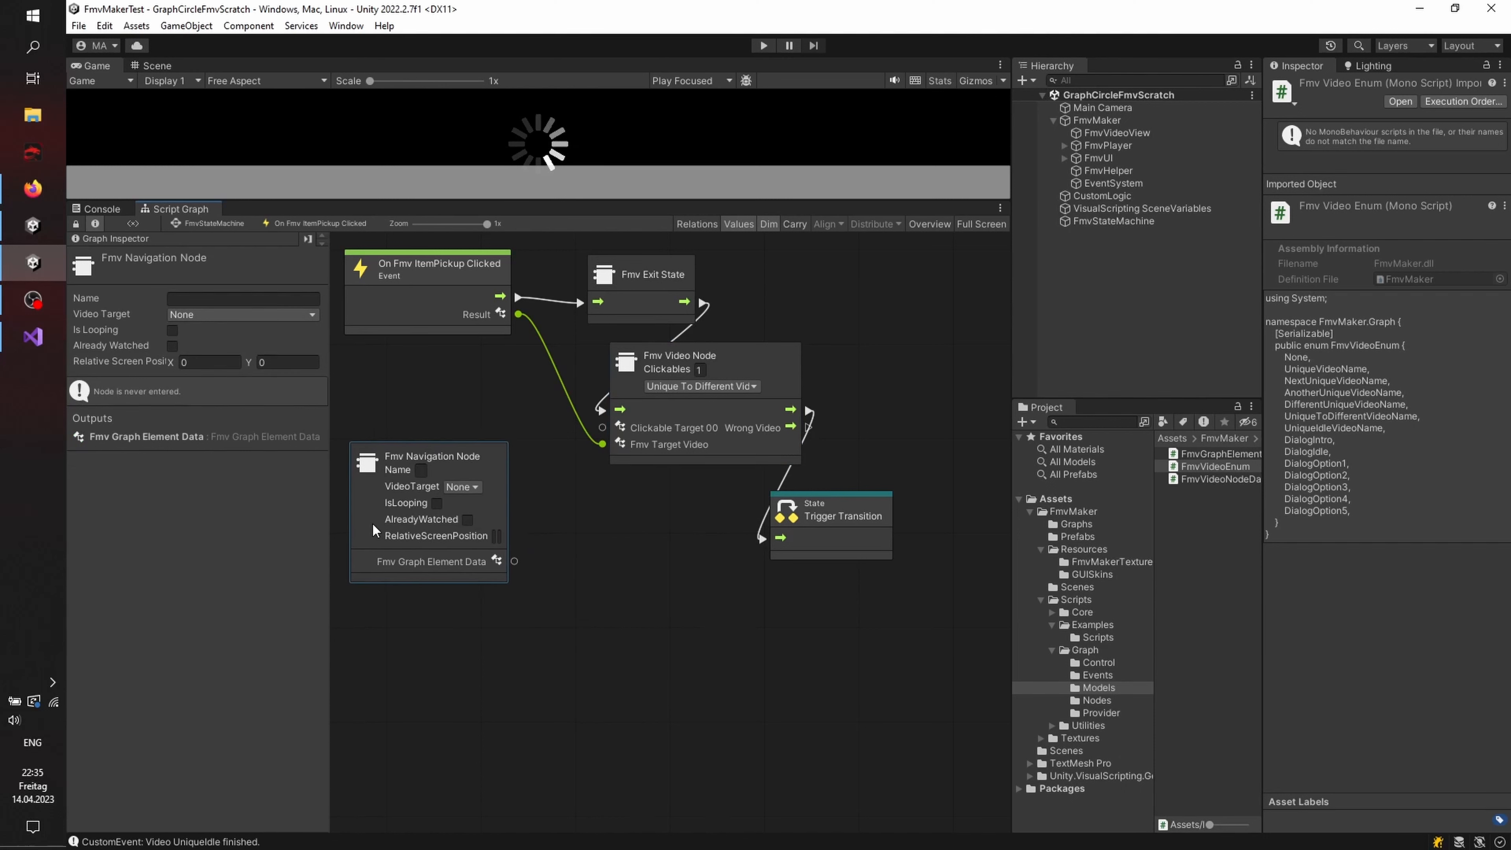
left_click(460, 487)
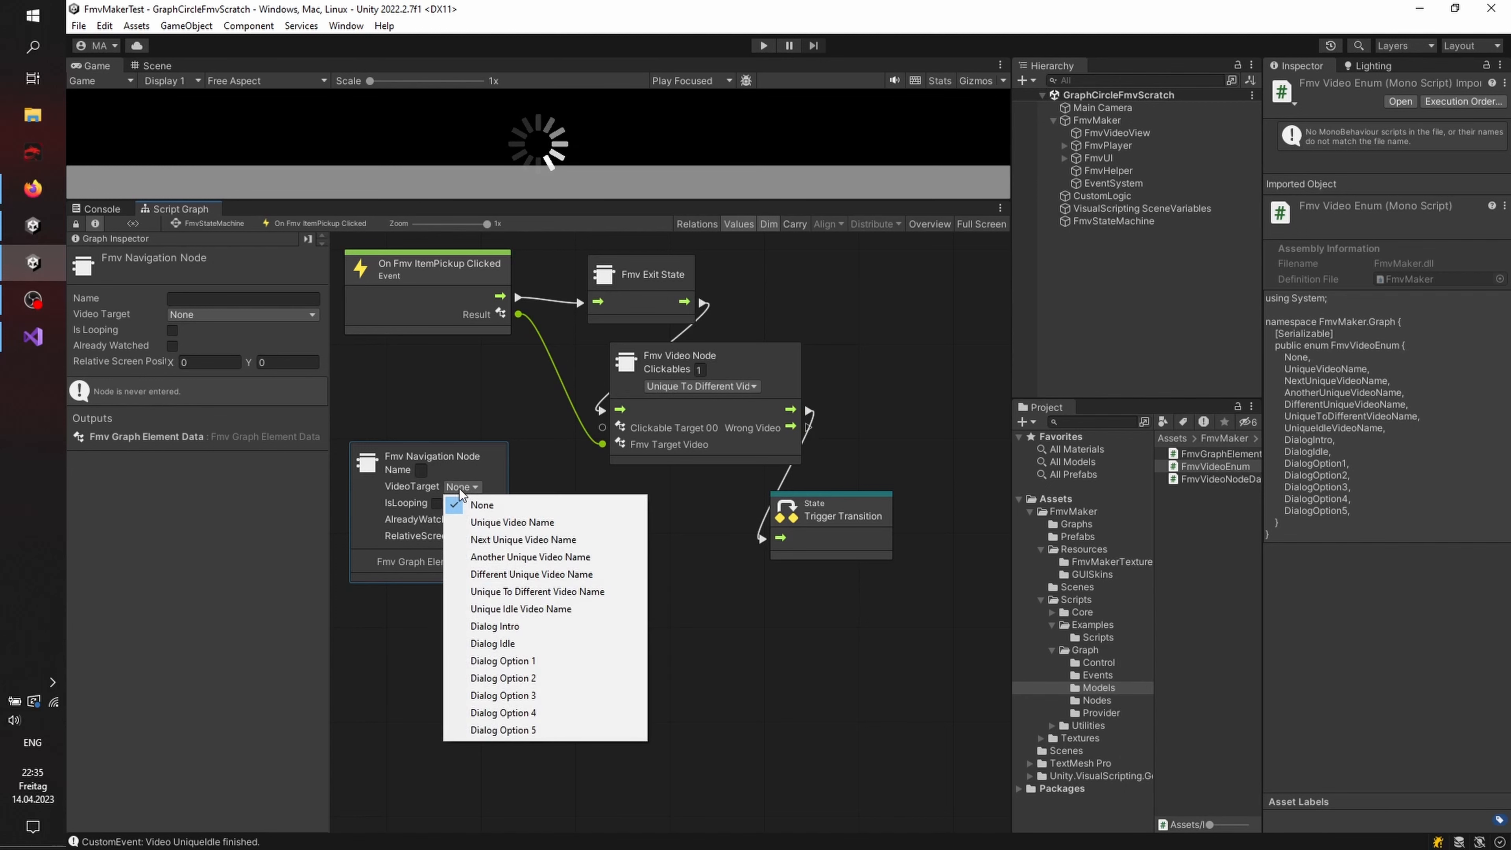
left_click(500, 574)
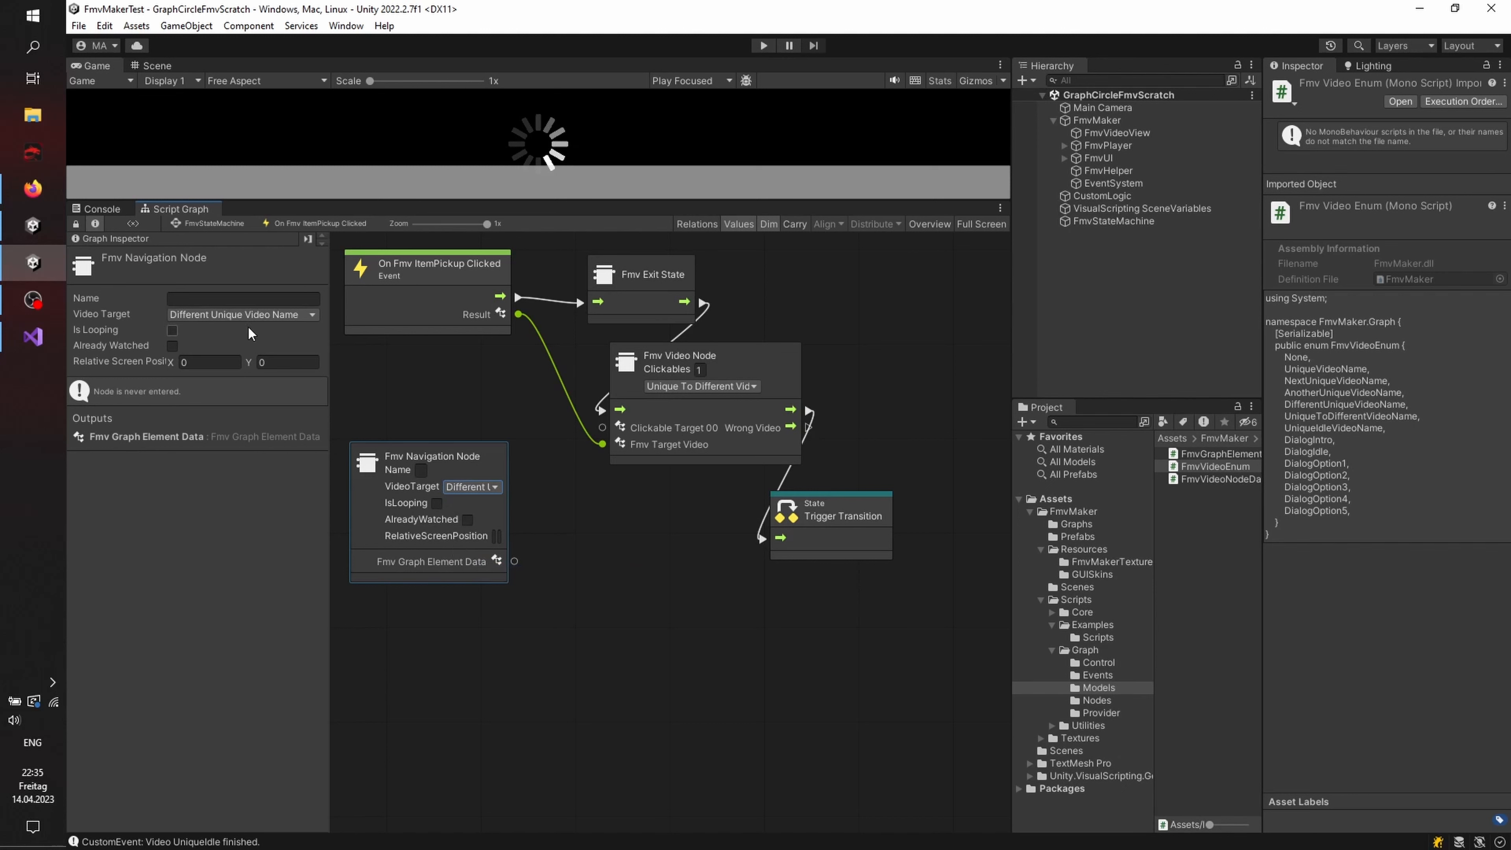
Step: Name the navigation node DifferentToUnique and set its relative screen position to X 0.5, Y 0.7
left_click(259, 301)
type("Differ")
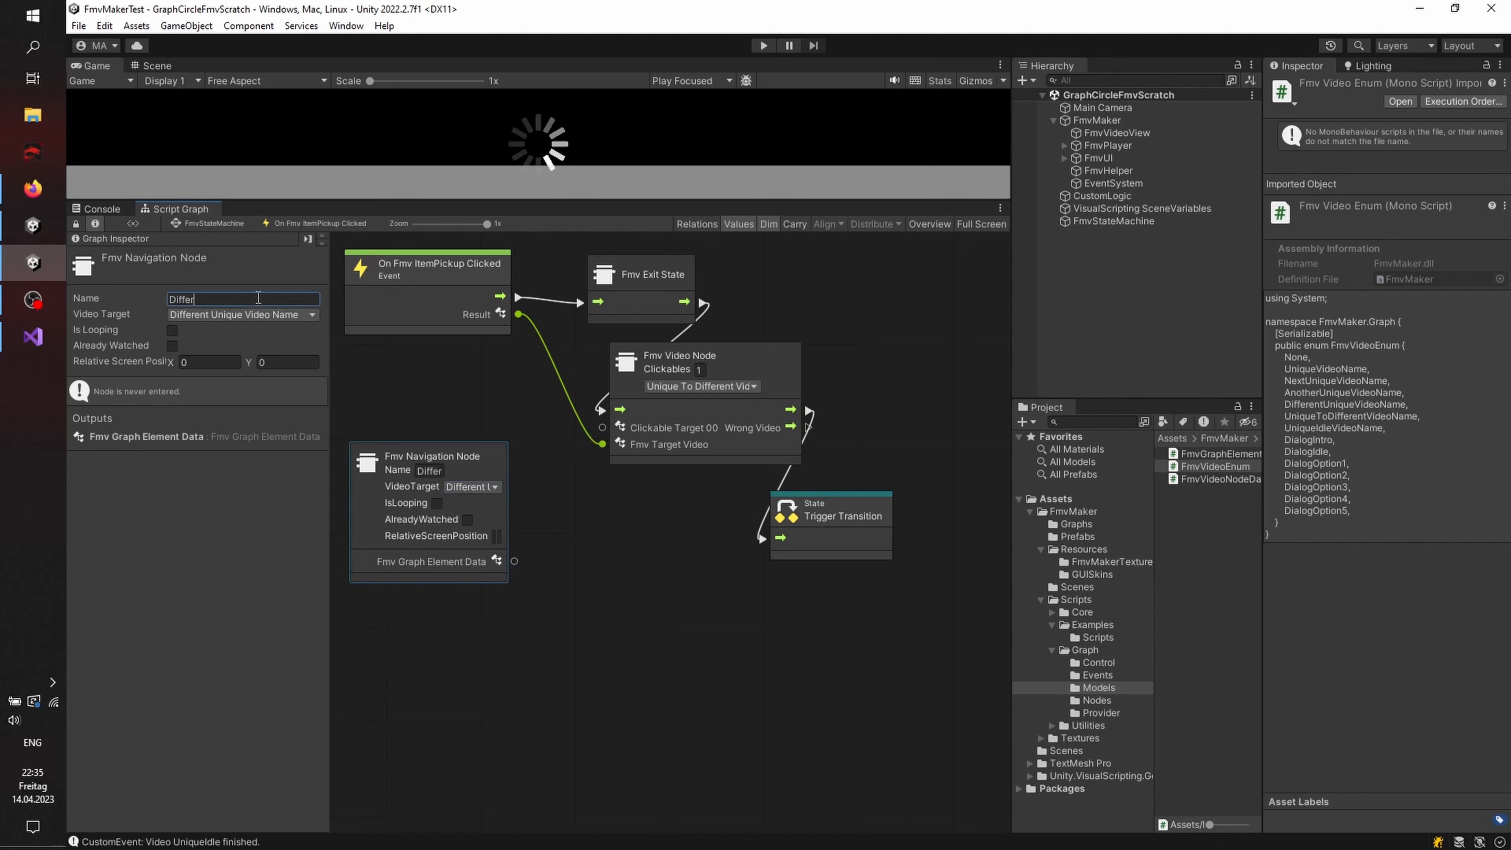
type("entToUnique")
left_click(224, 361)
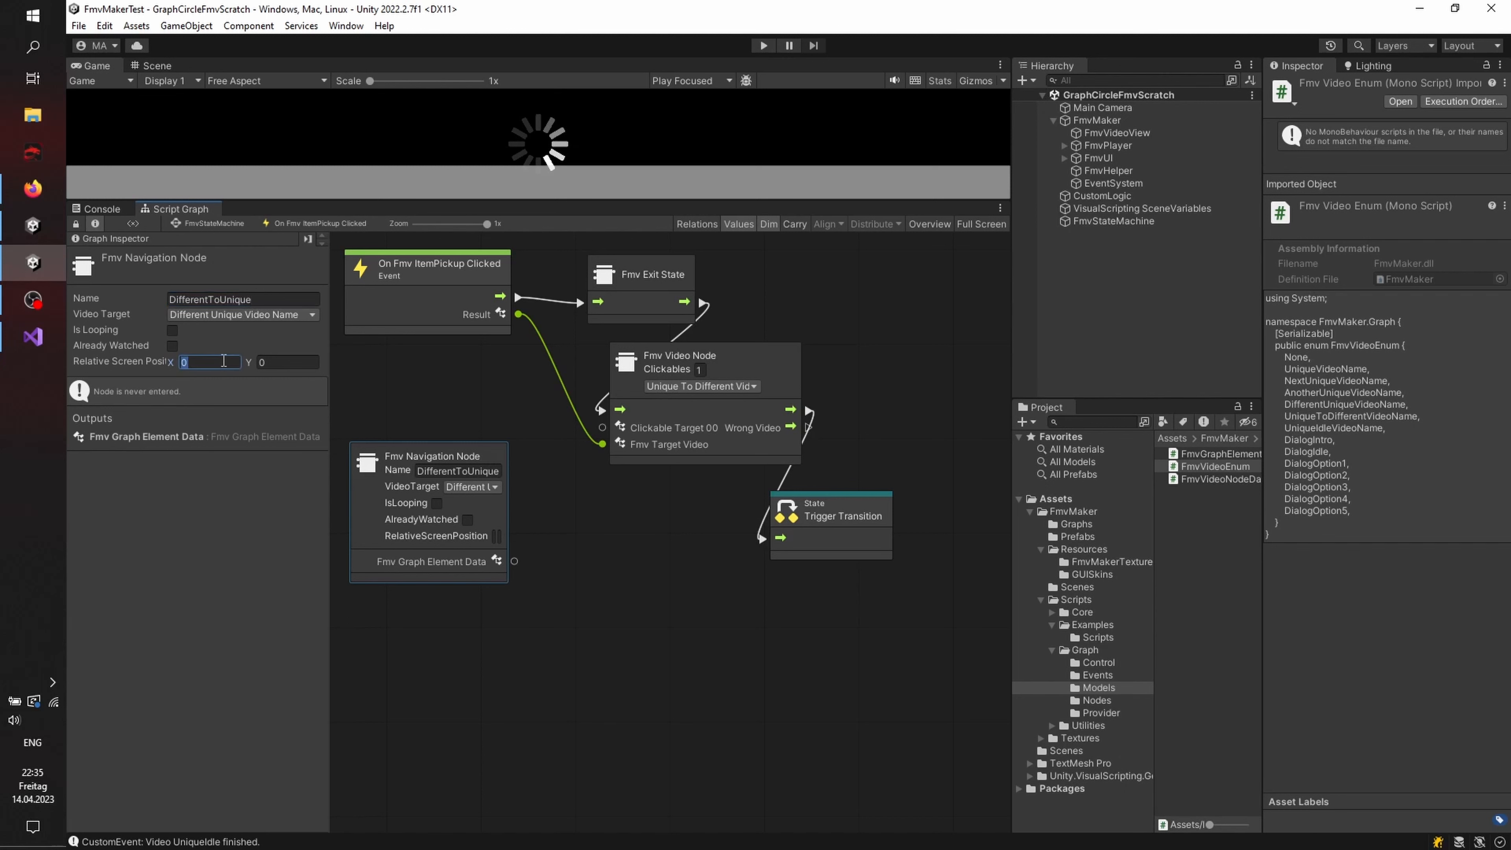
type("0,5")
left_click(272, 362)
type("0,7")
left_click(400, 378)
Step: Connect the navigation node's graph element data to the video node's Clickable Target 00 and tidy the node layout
left_click_drag(400, 509, 363, 439)
left_click_drag(512, 491, 600, 427)
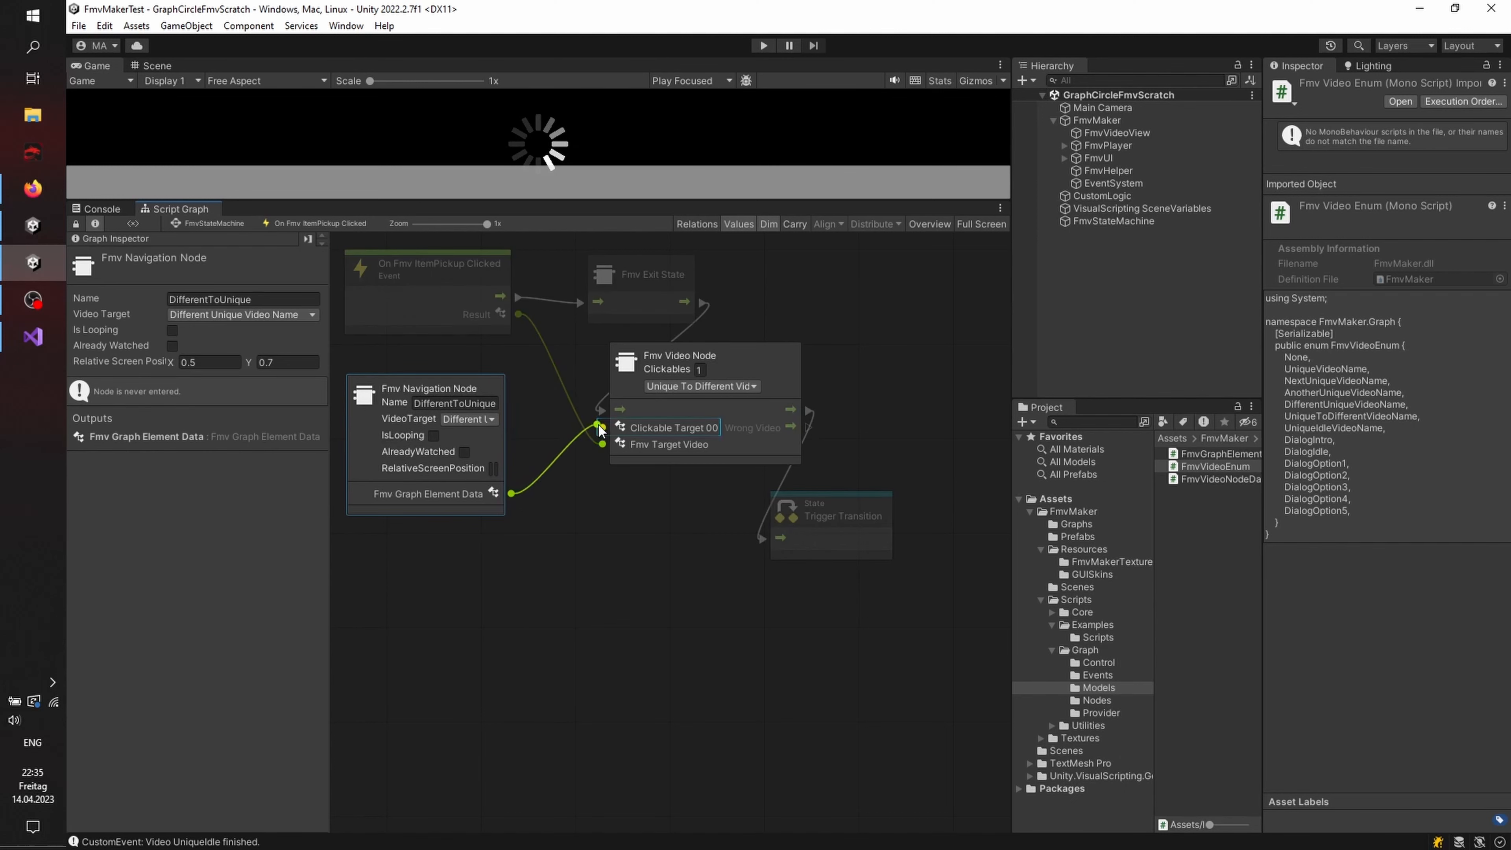
left_click_drag(841, 503, 879, 500)
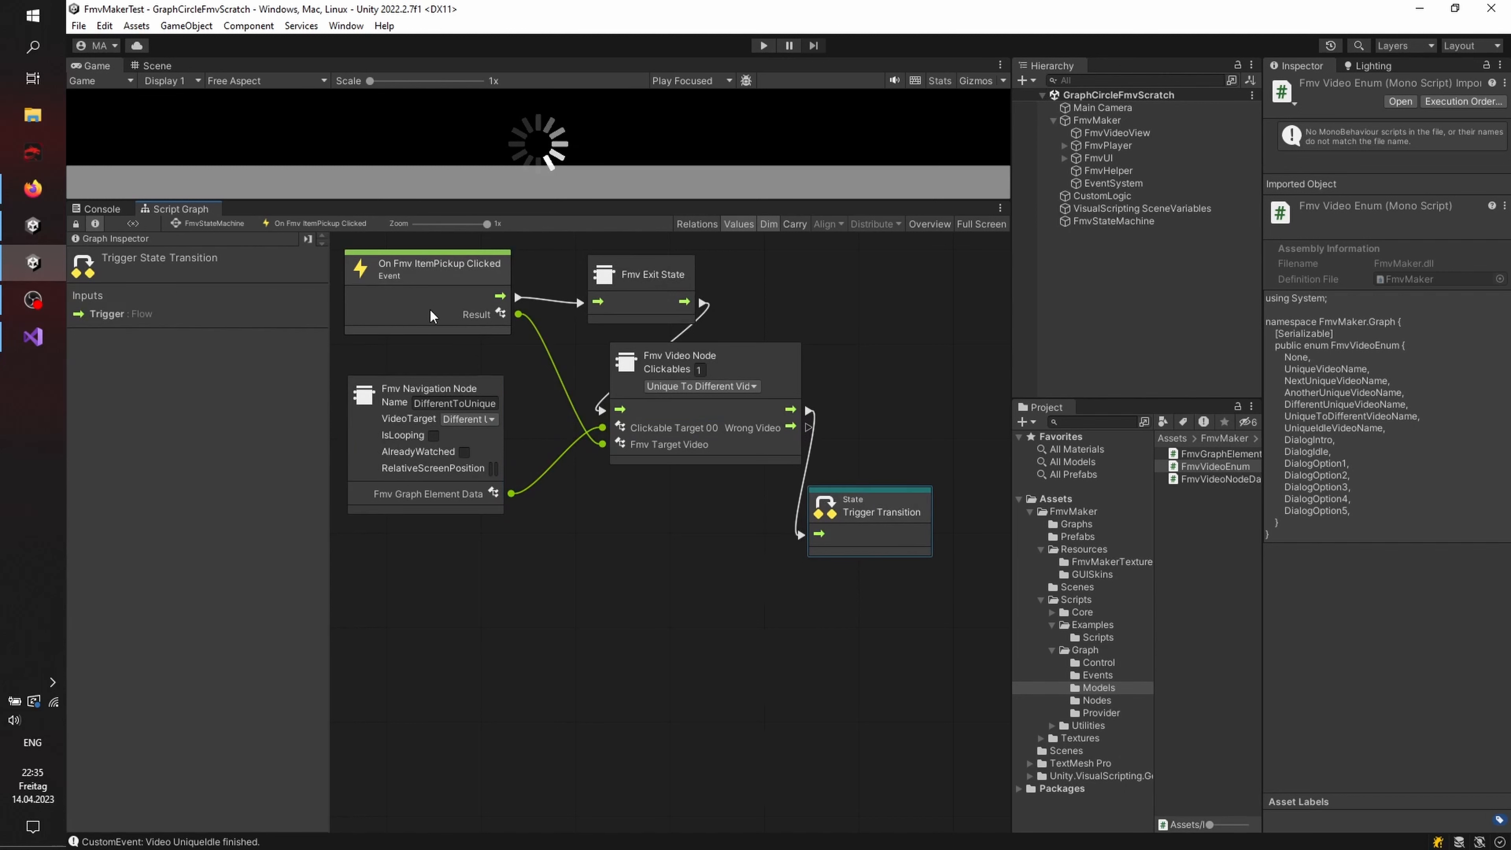
Step: Return to the FmvStateMachine graph and create a transition from AnotherState back to UniqueState
left_click(224, 225)
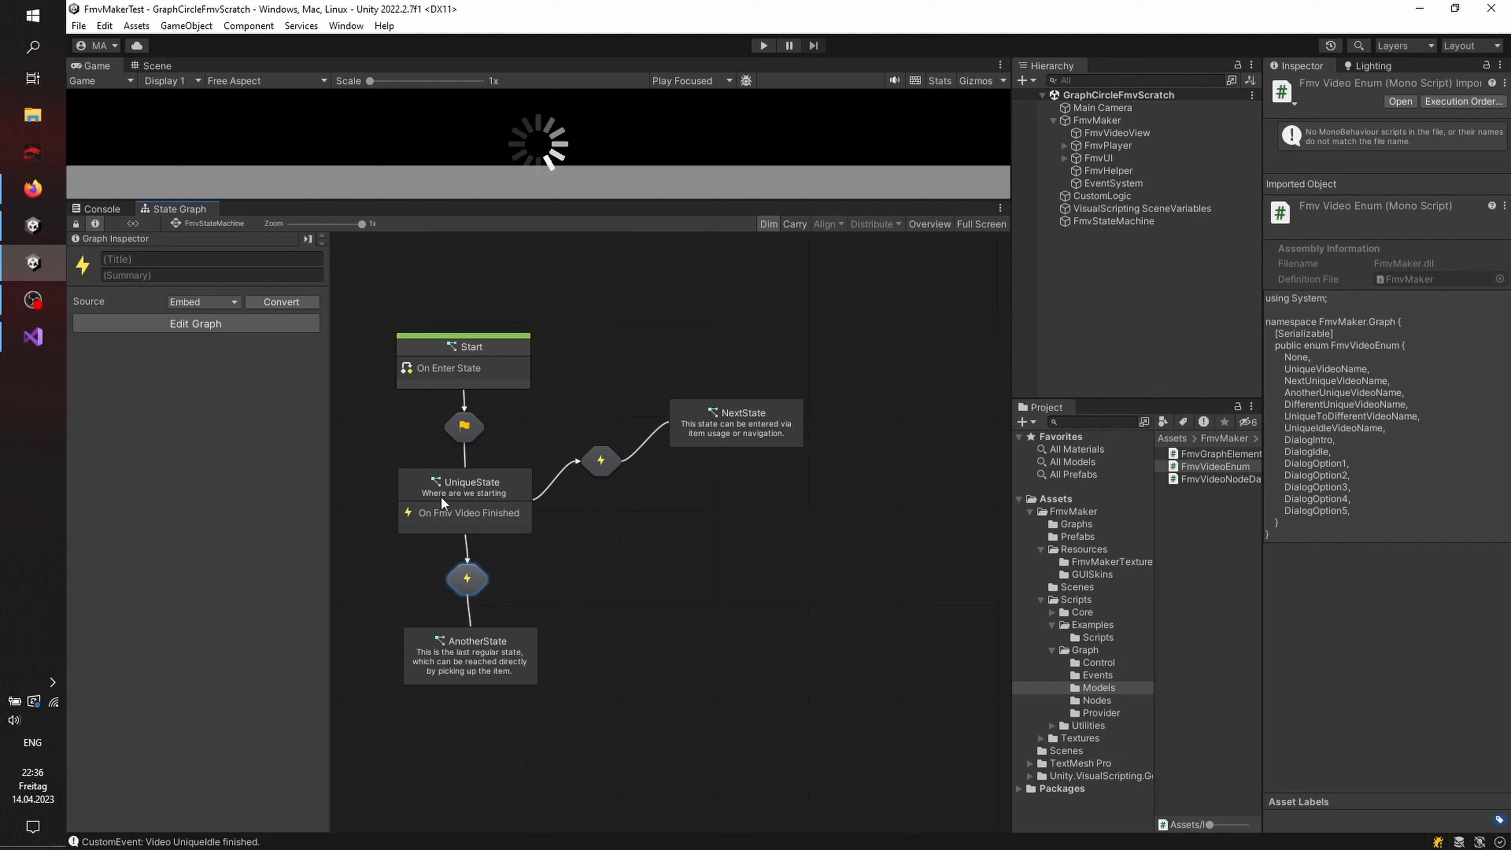
left_click(599, 468)
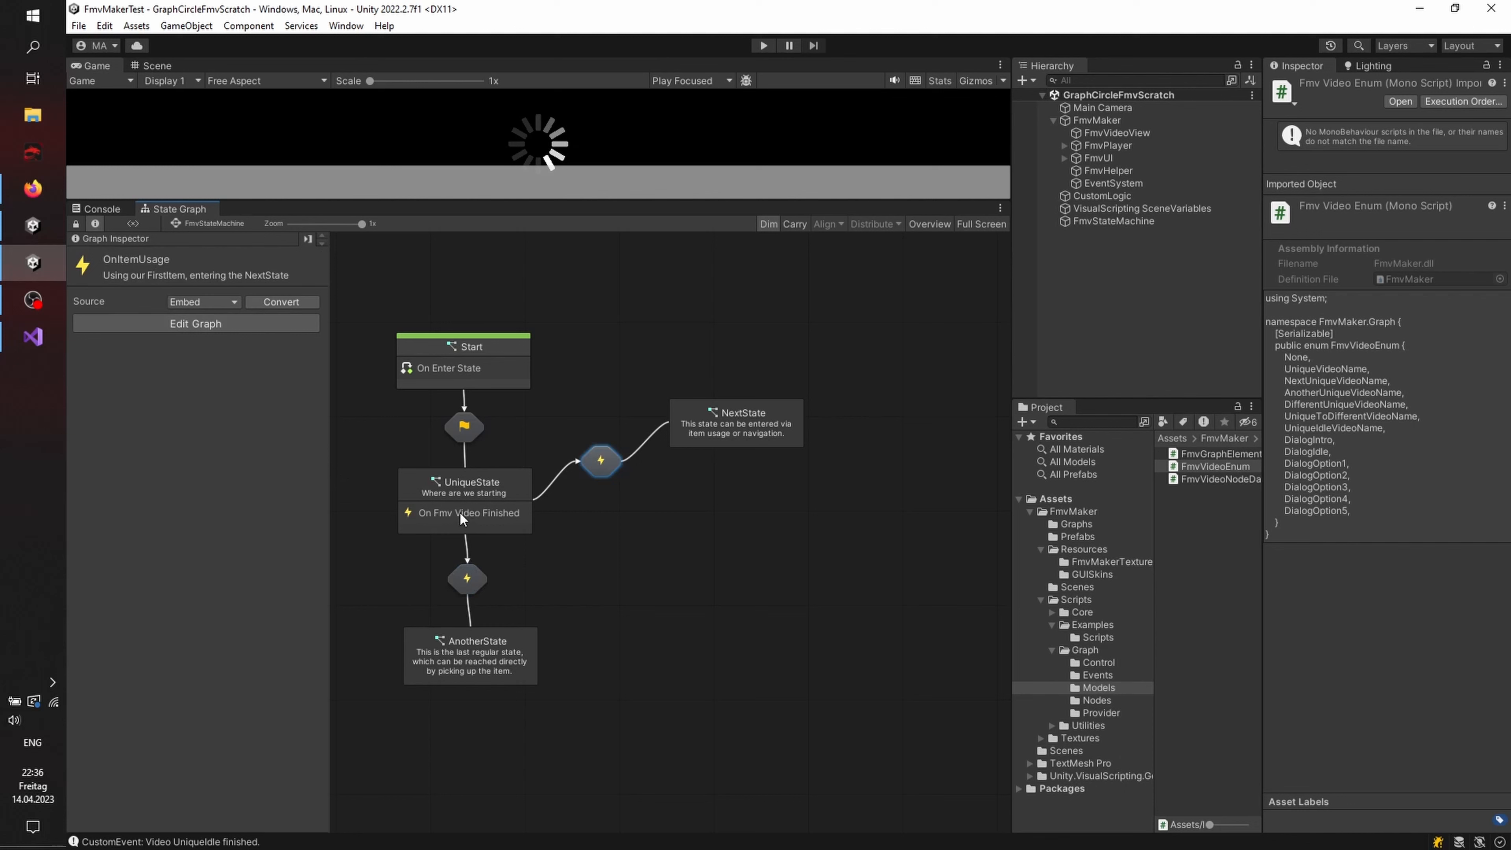
left_click(456, 662)
right_click(434, 658)
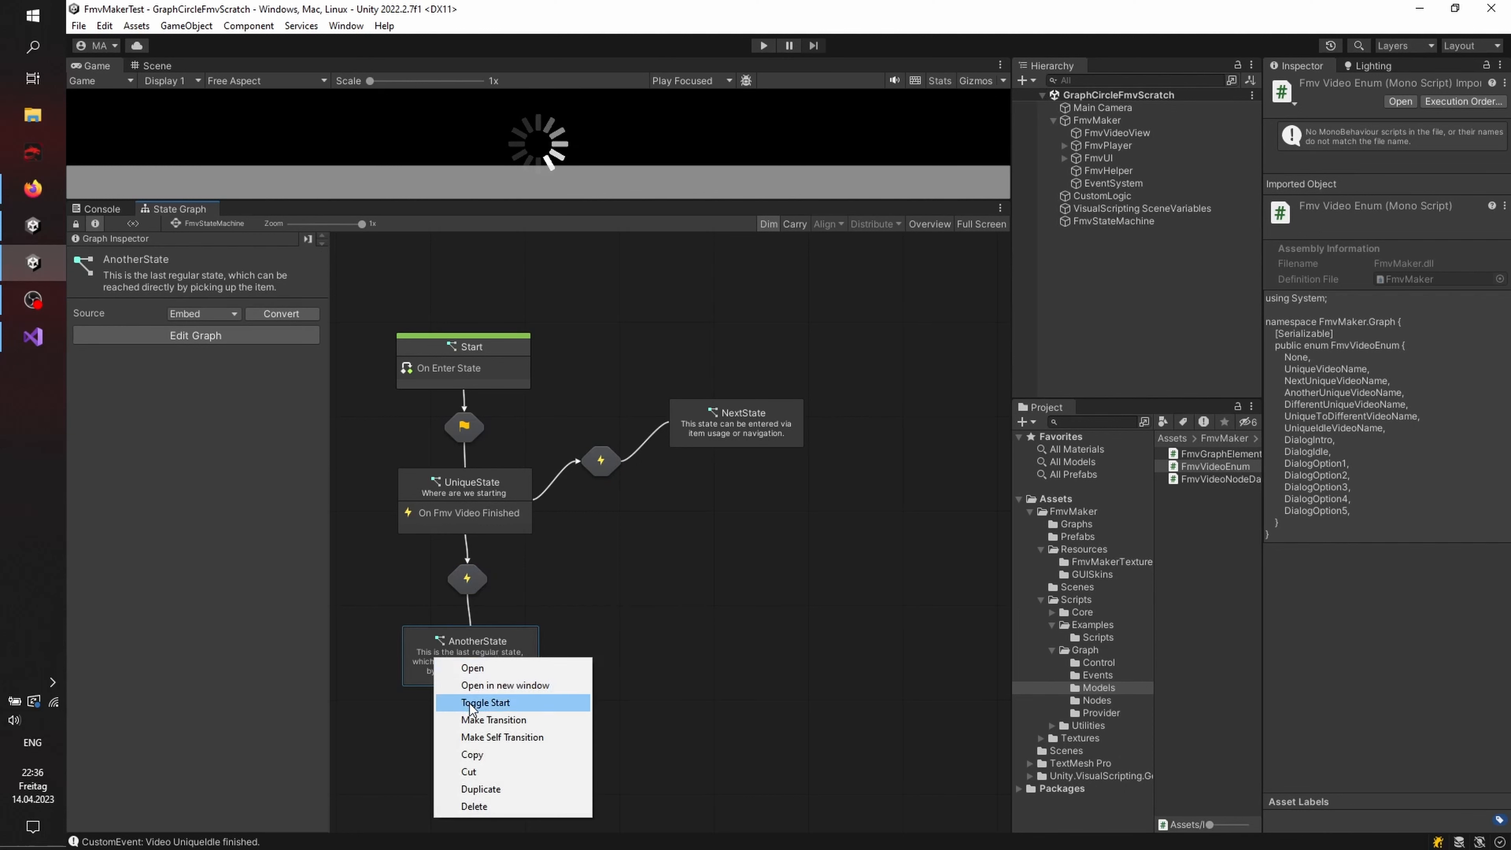
left_click(479, 720)
left_click(429, 514)
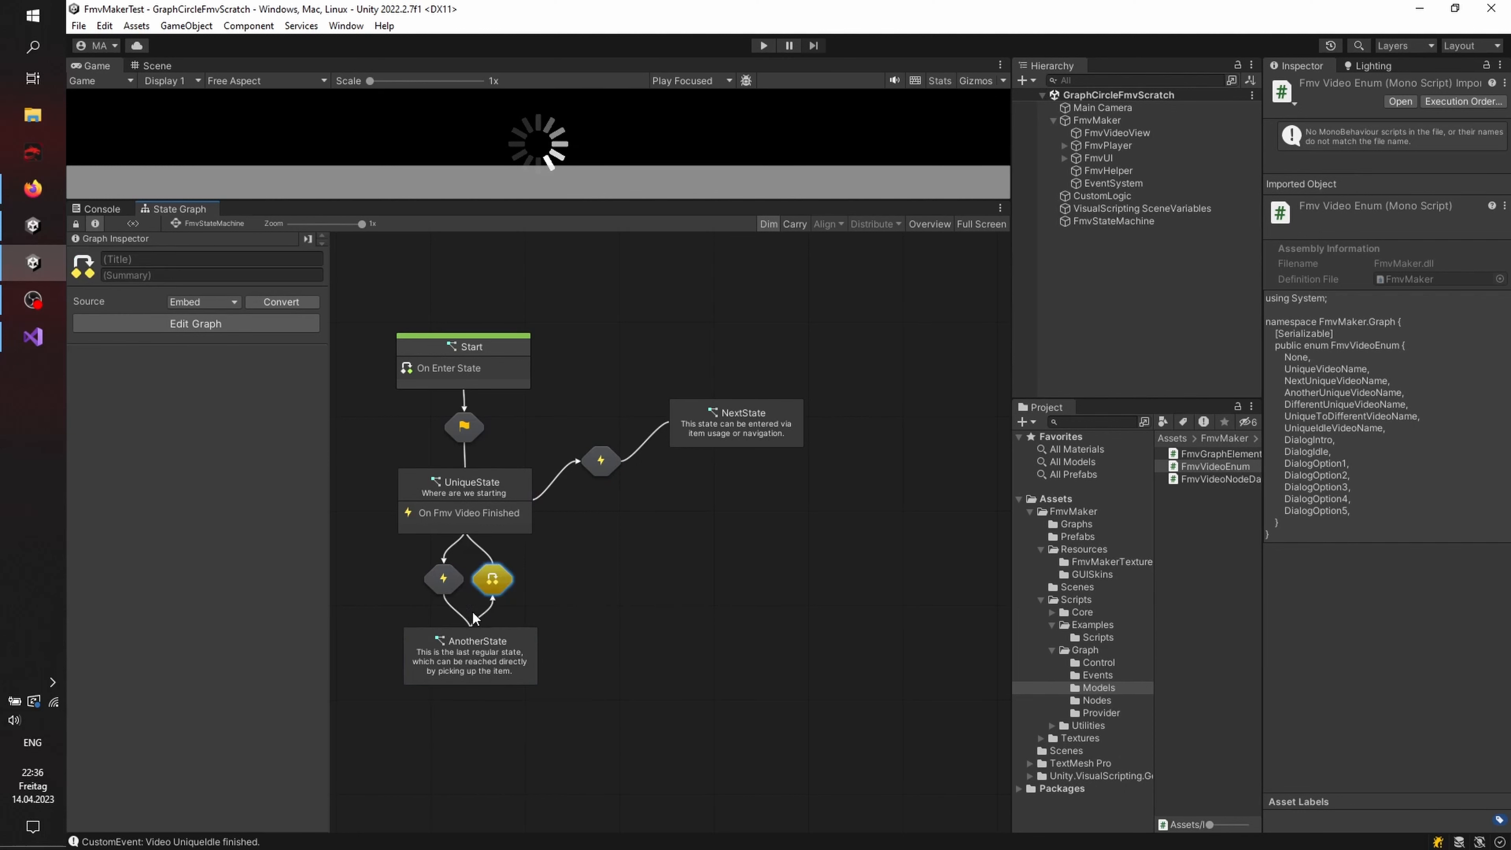
Step: Open the new AnotherState-to-UniqueState transition and add an On Fmv Navigation Clicked event at the graph's upper left
double_click(483, 581)
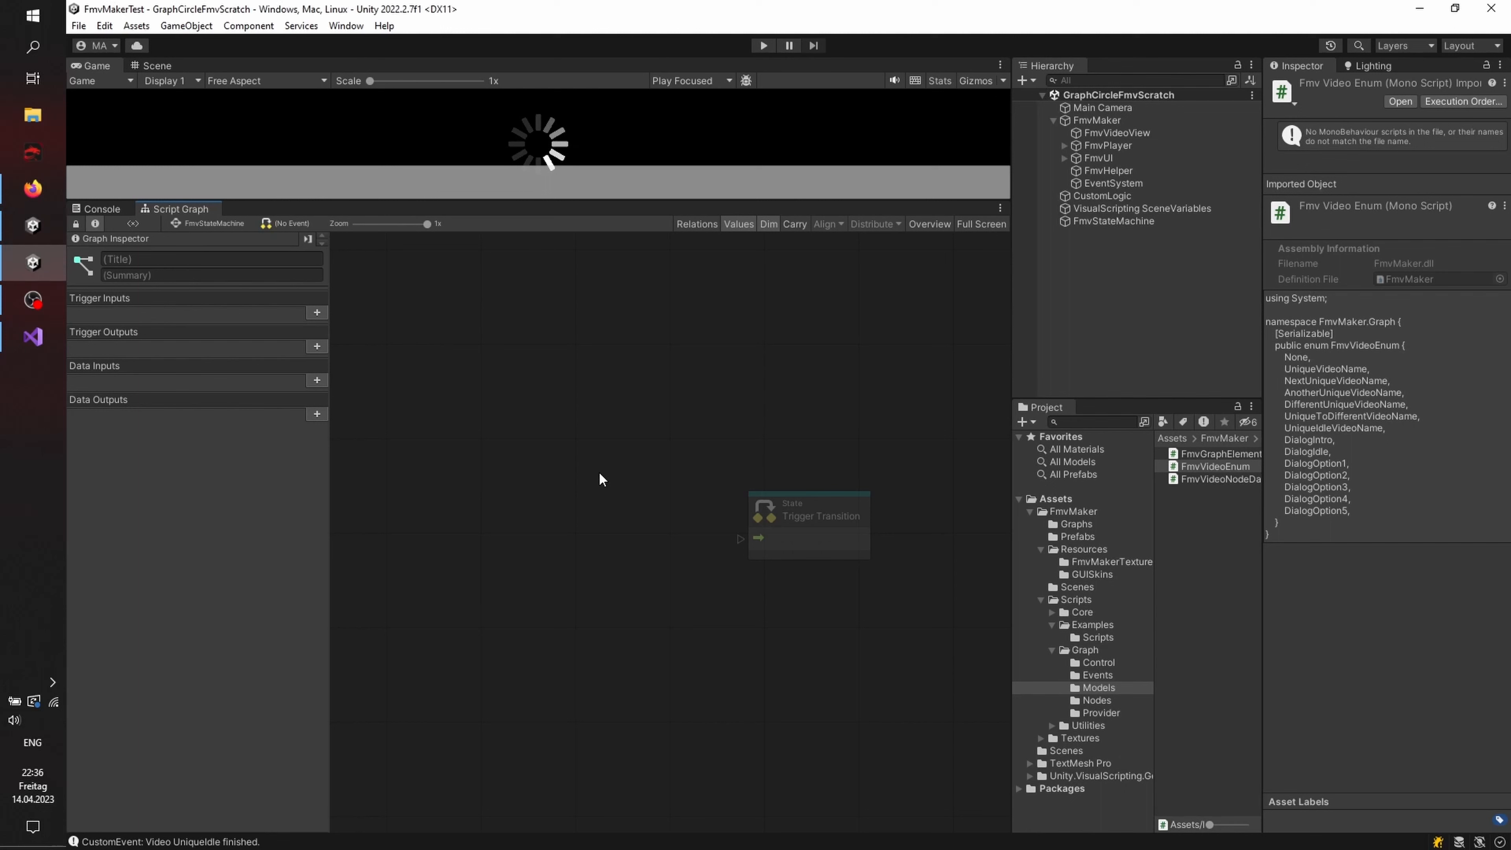
right_click(516, 414)
left_click(581, 542)
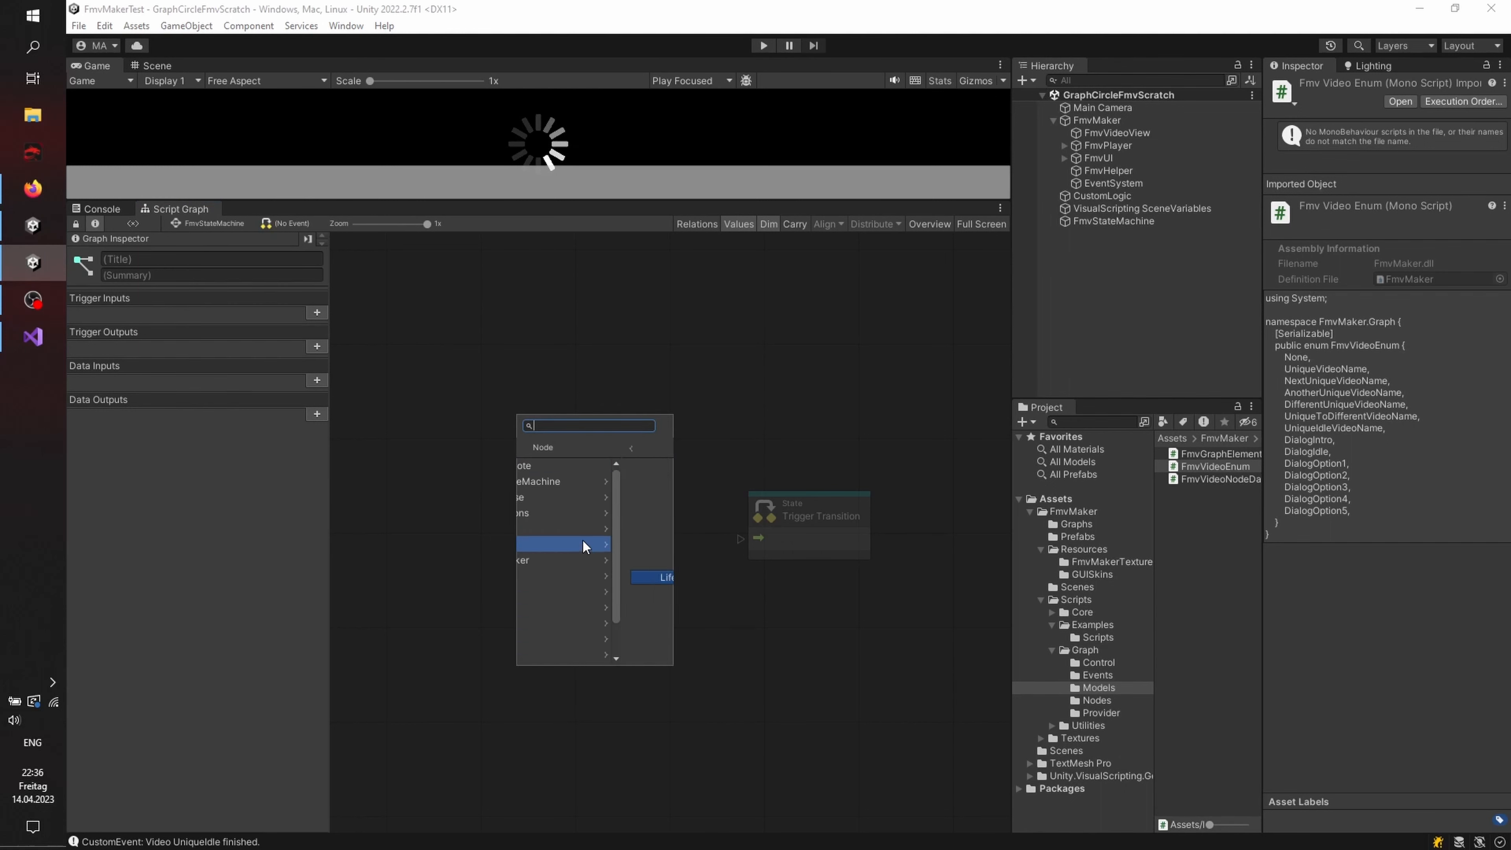
left_click(566, 515)
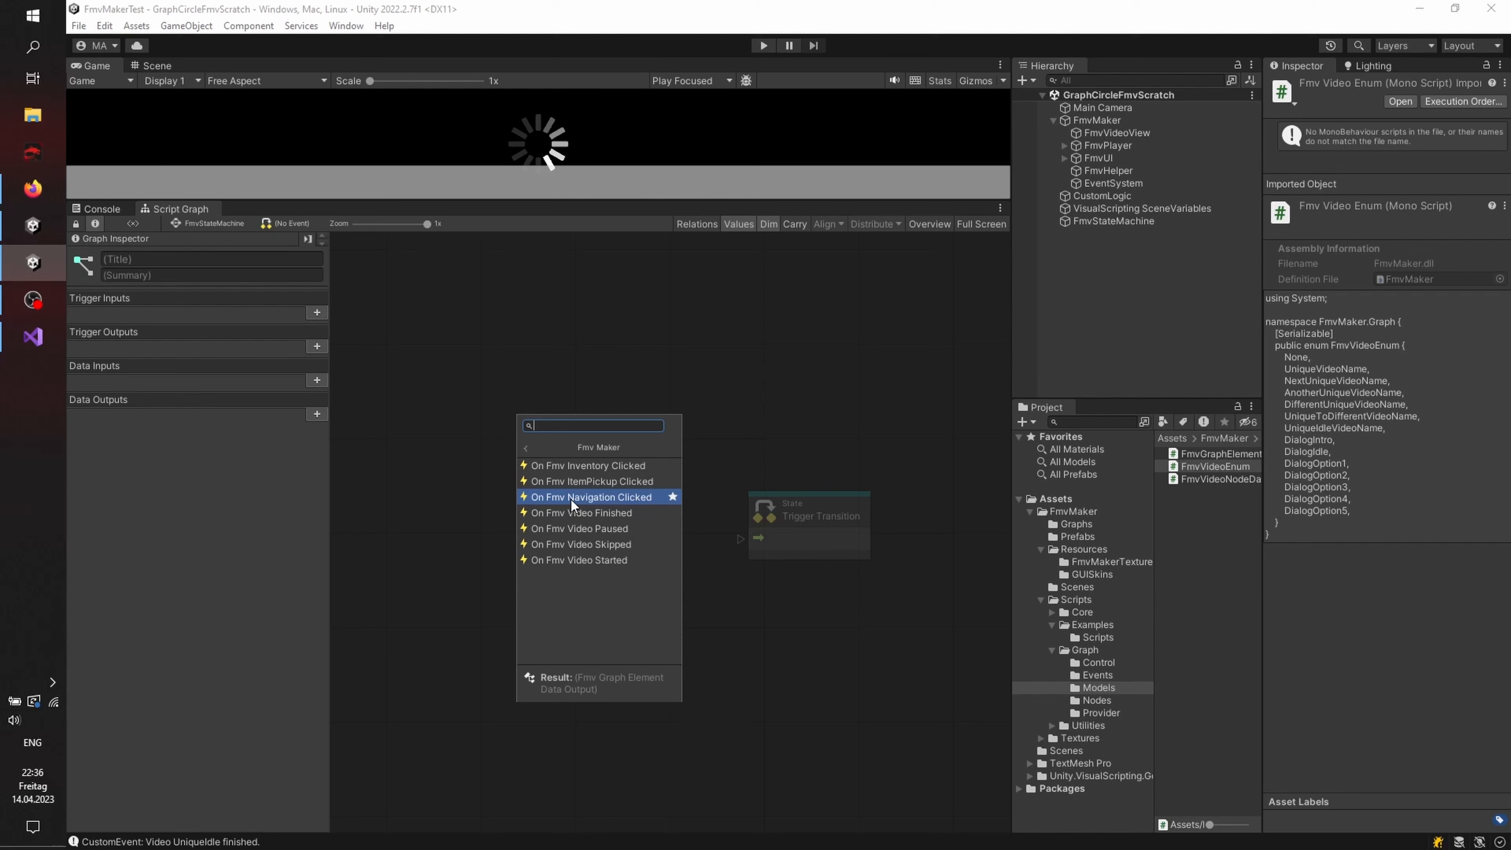
left_click(571, 497)
left_click_drag(588, 475, 428, 315)
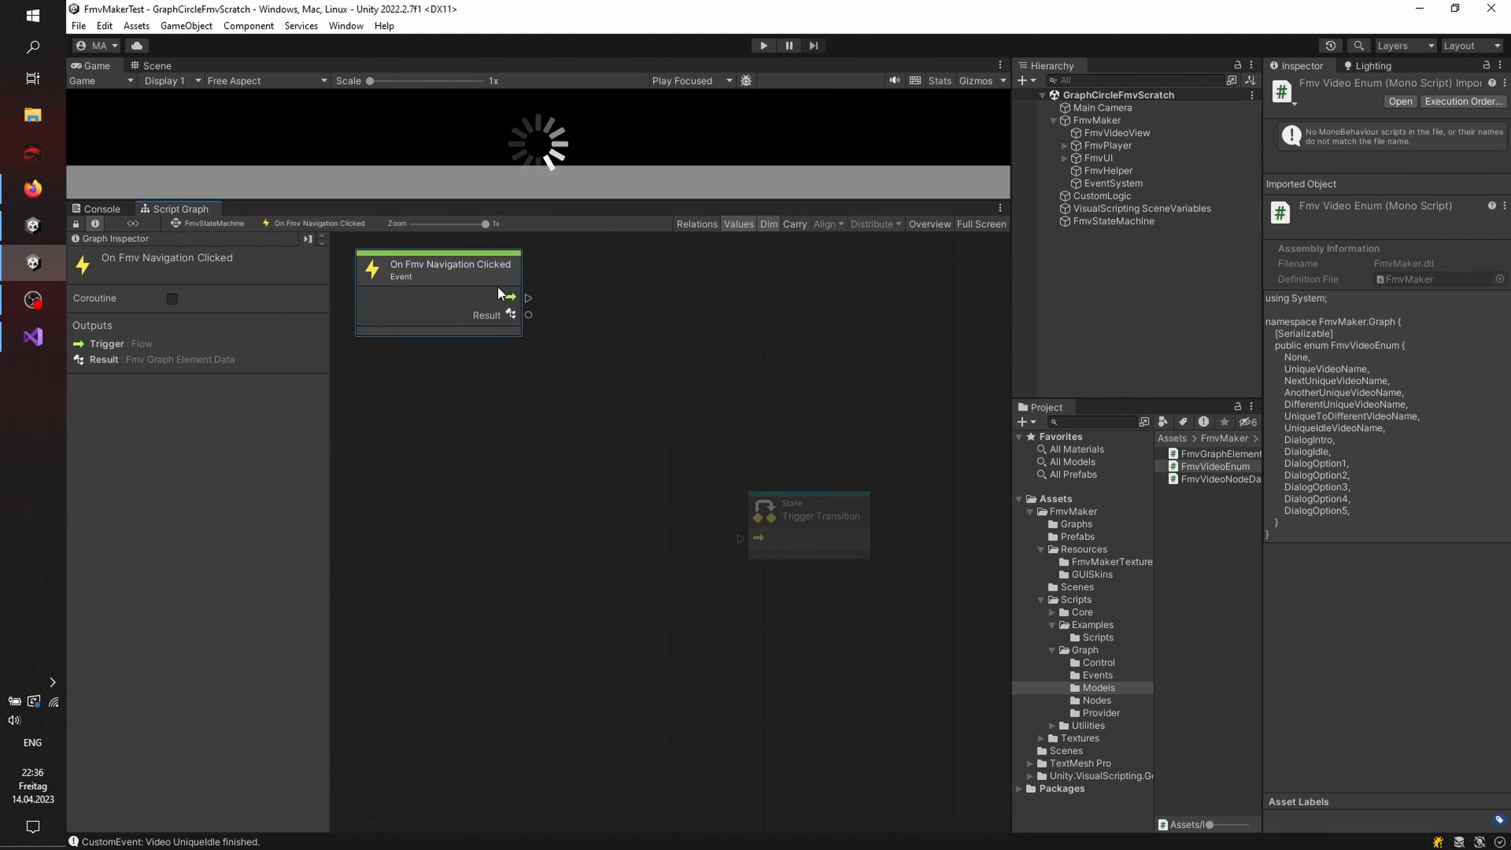
Step: Add an Fmv Exit State node beside the navigation event and connect the event's trigger to its input
right_click(606, 303)
left_click(640, 314)
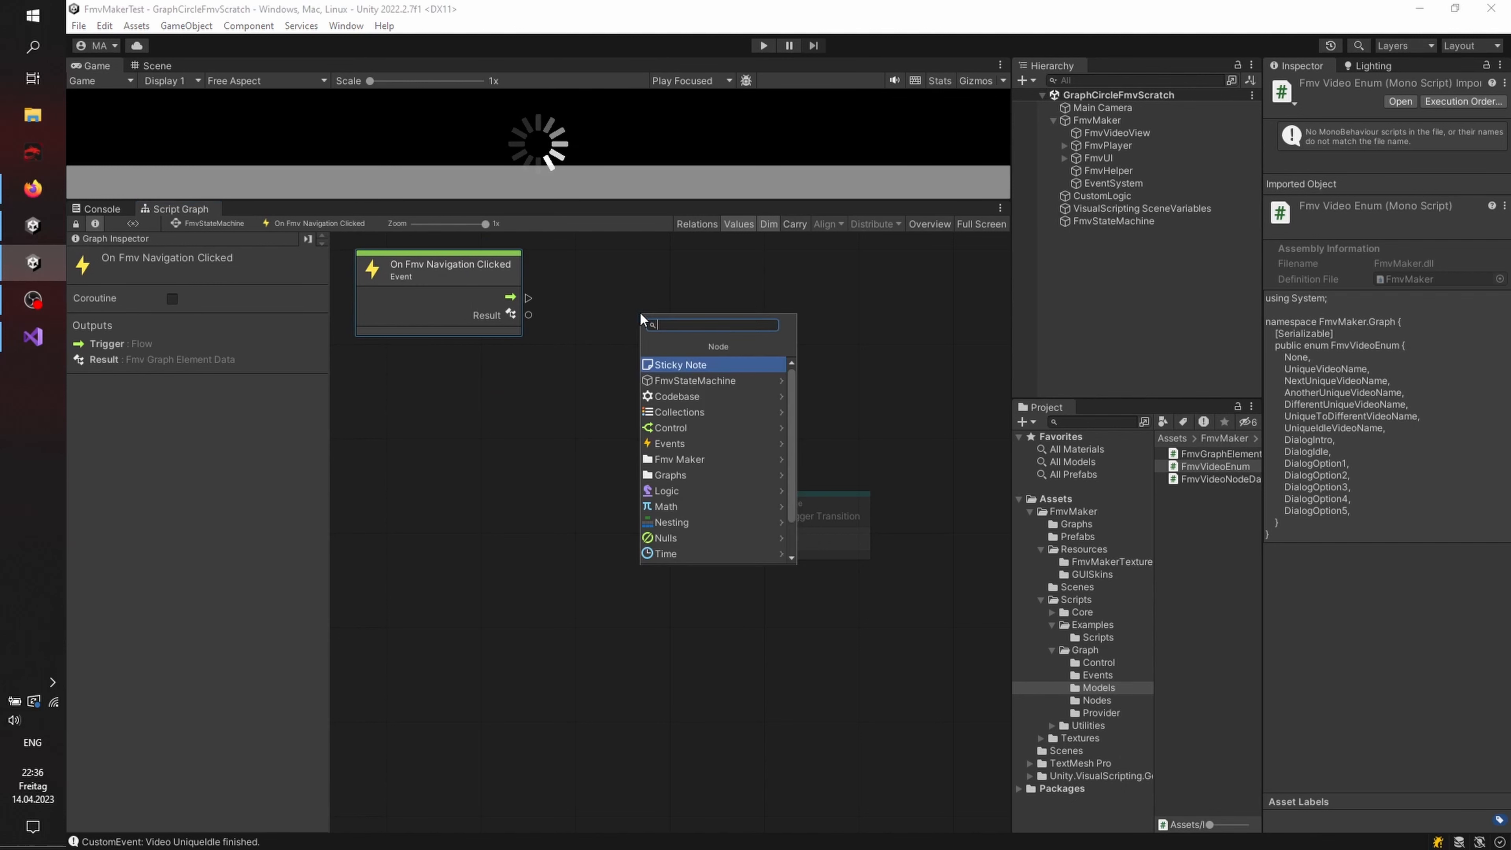
left_click(677, 444)
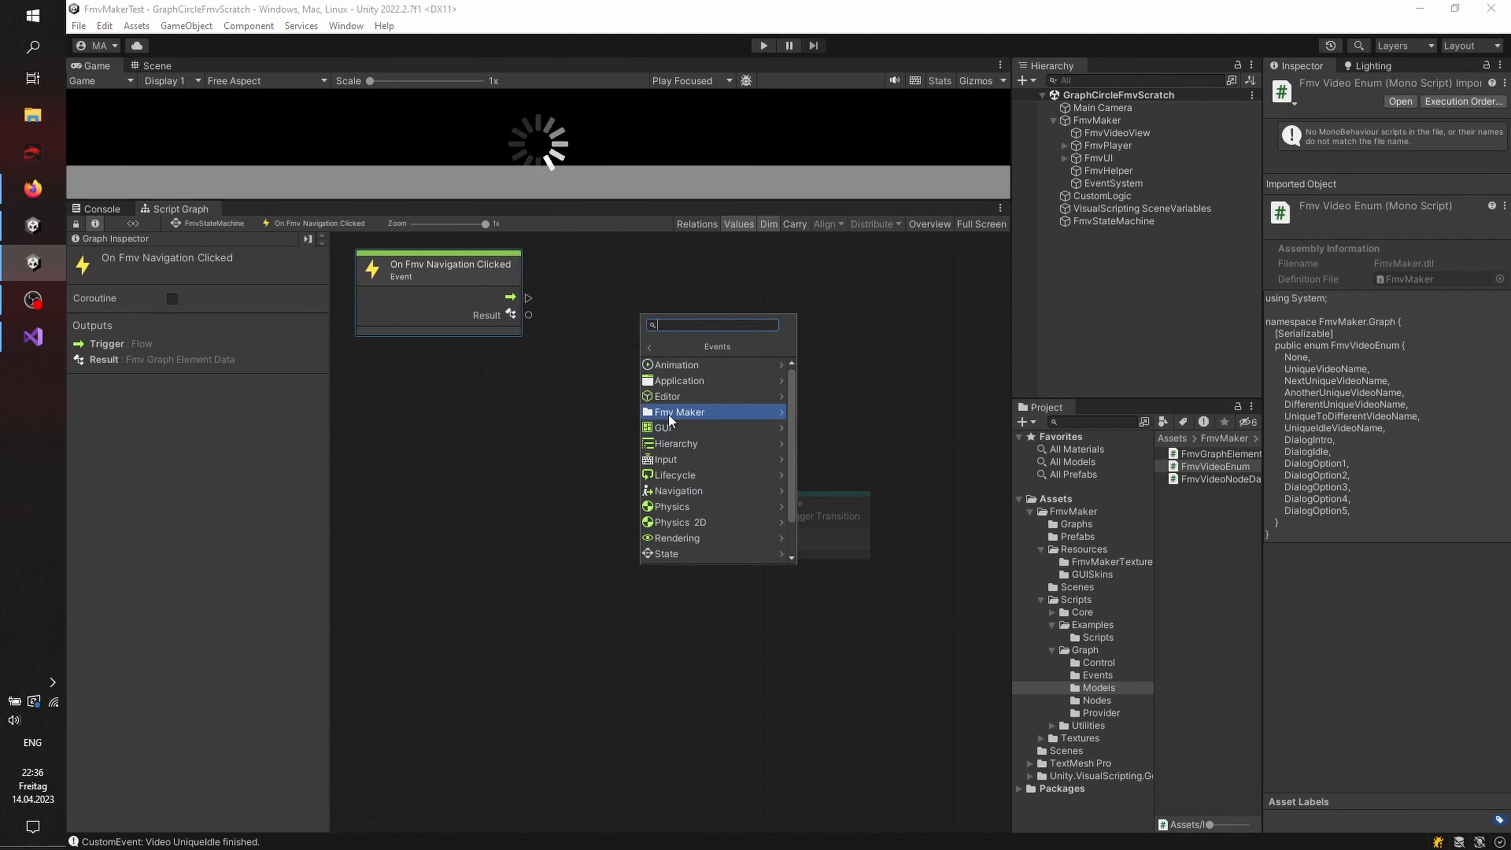
left_click(668, 414)
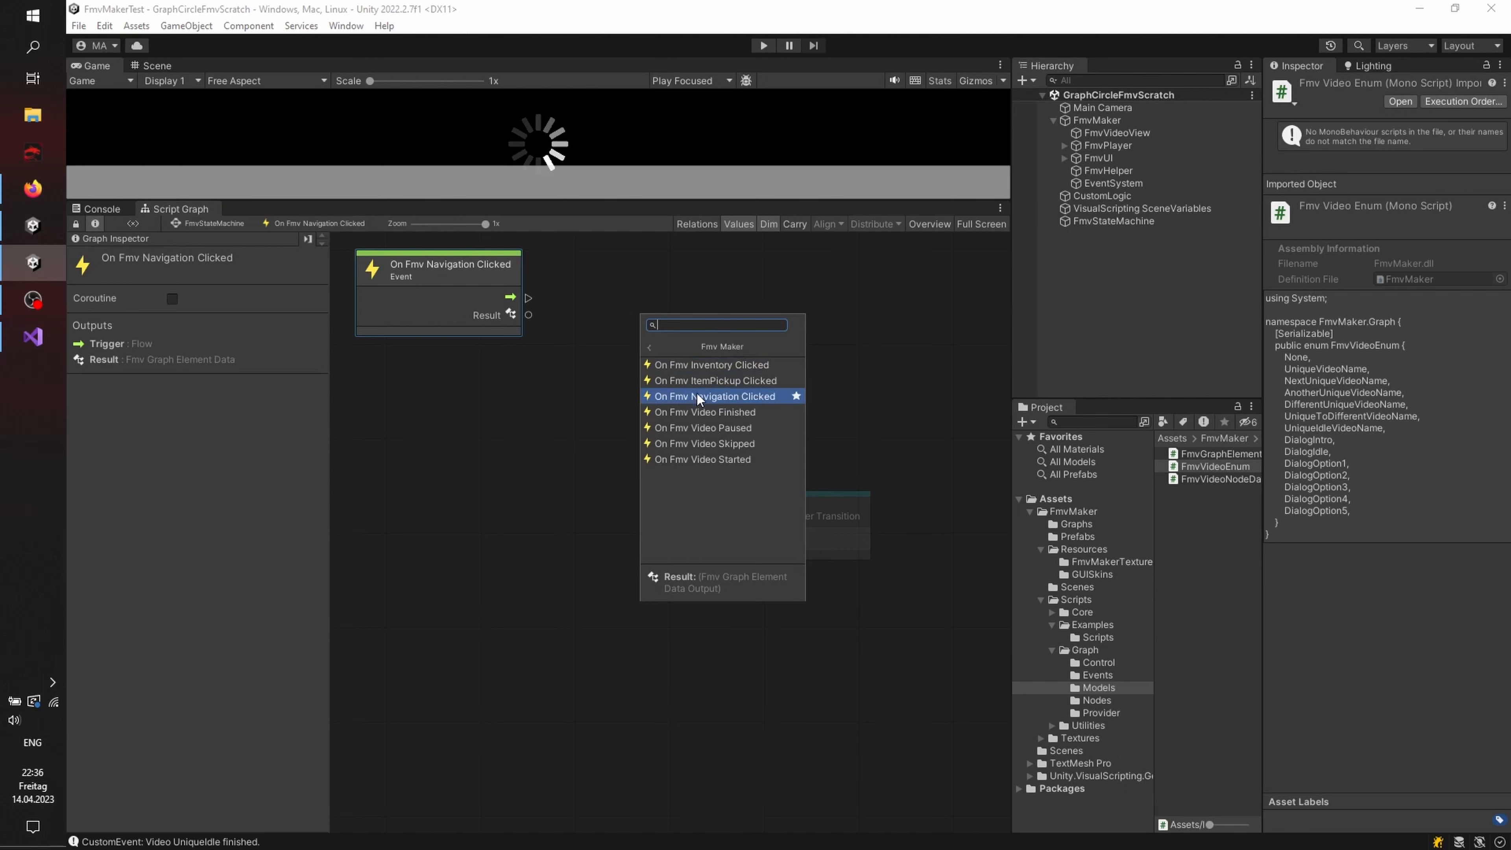
left_click(650, 347)
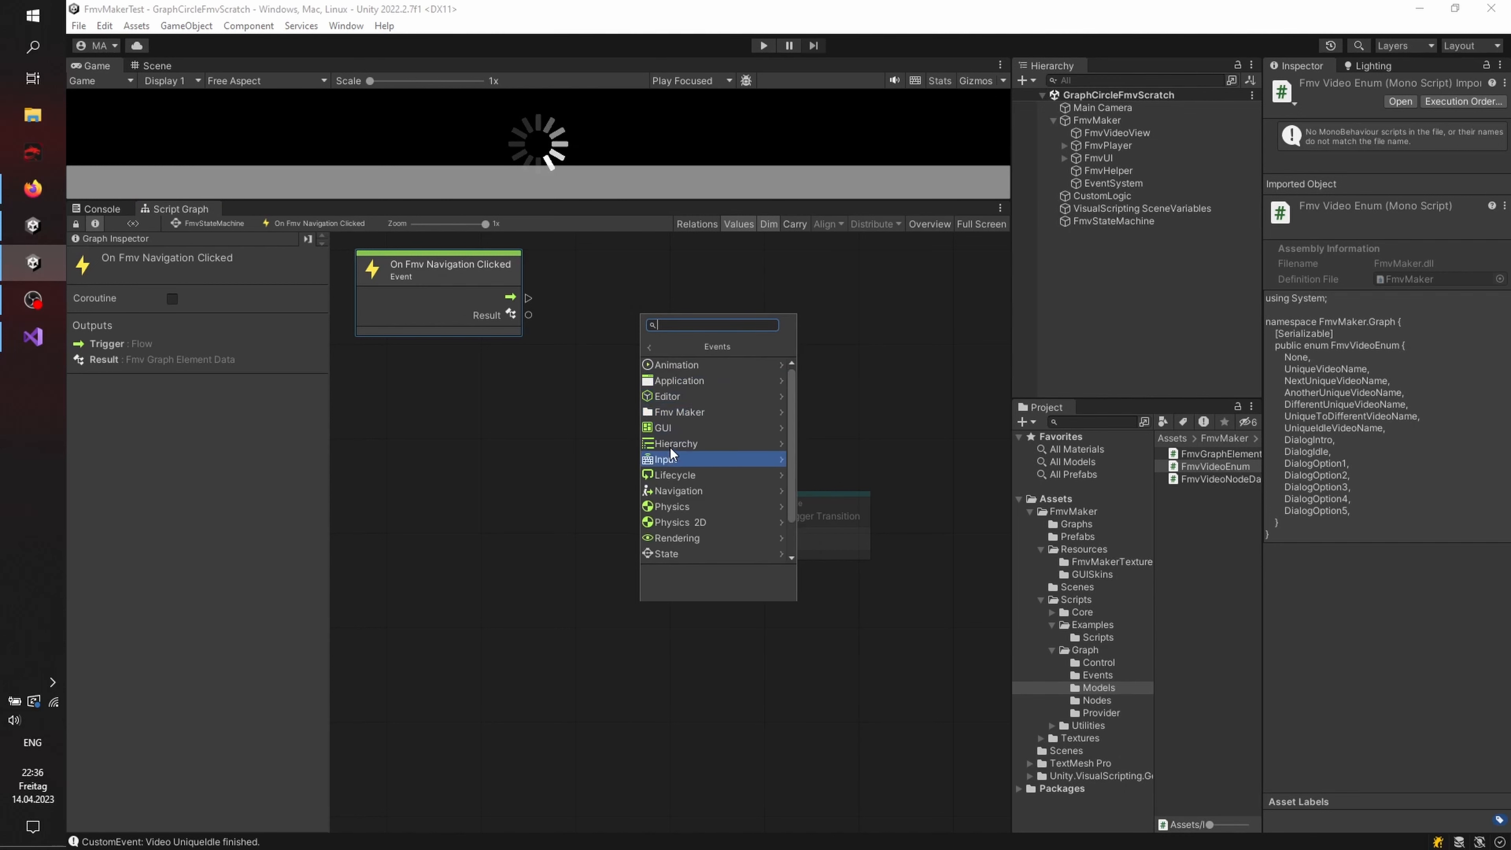
left_click(649, 348)
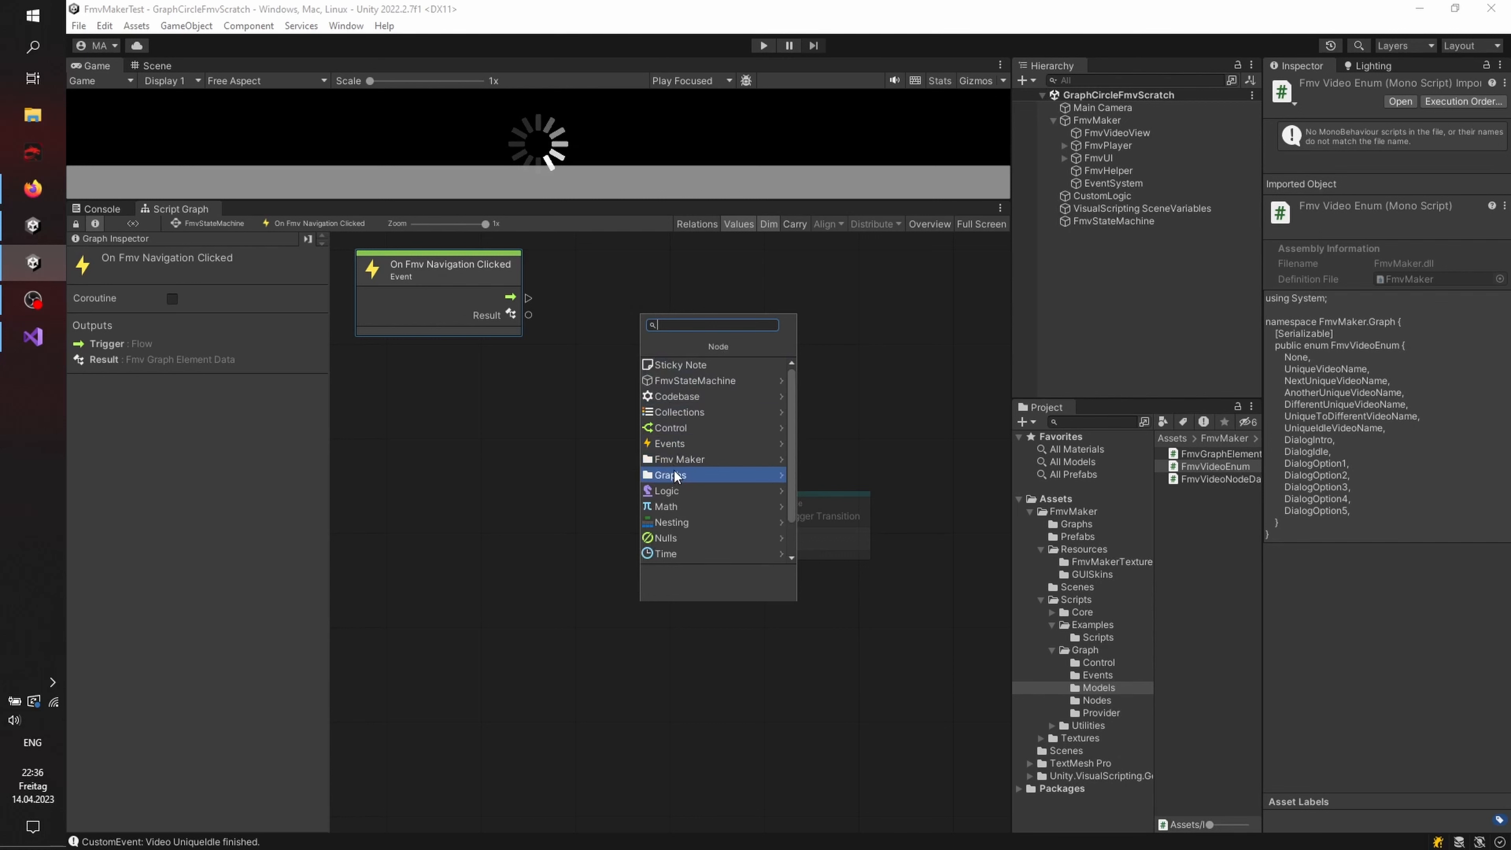
left_click(674, 474)
left_click(669, 357)
left_click_drag(652, 361, 628, 285)
left_click_drag(528, 298, 580, 296)
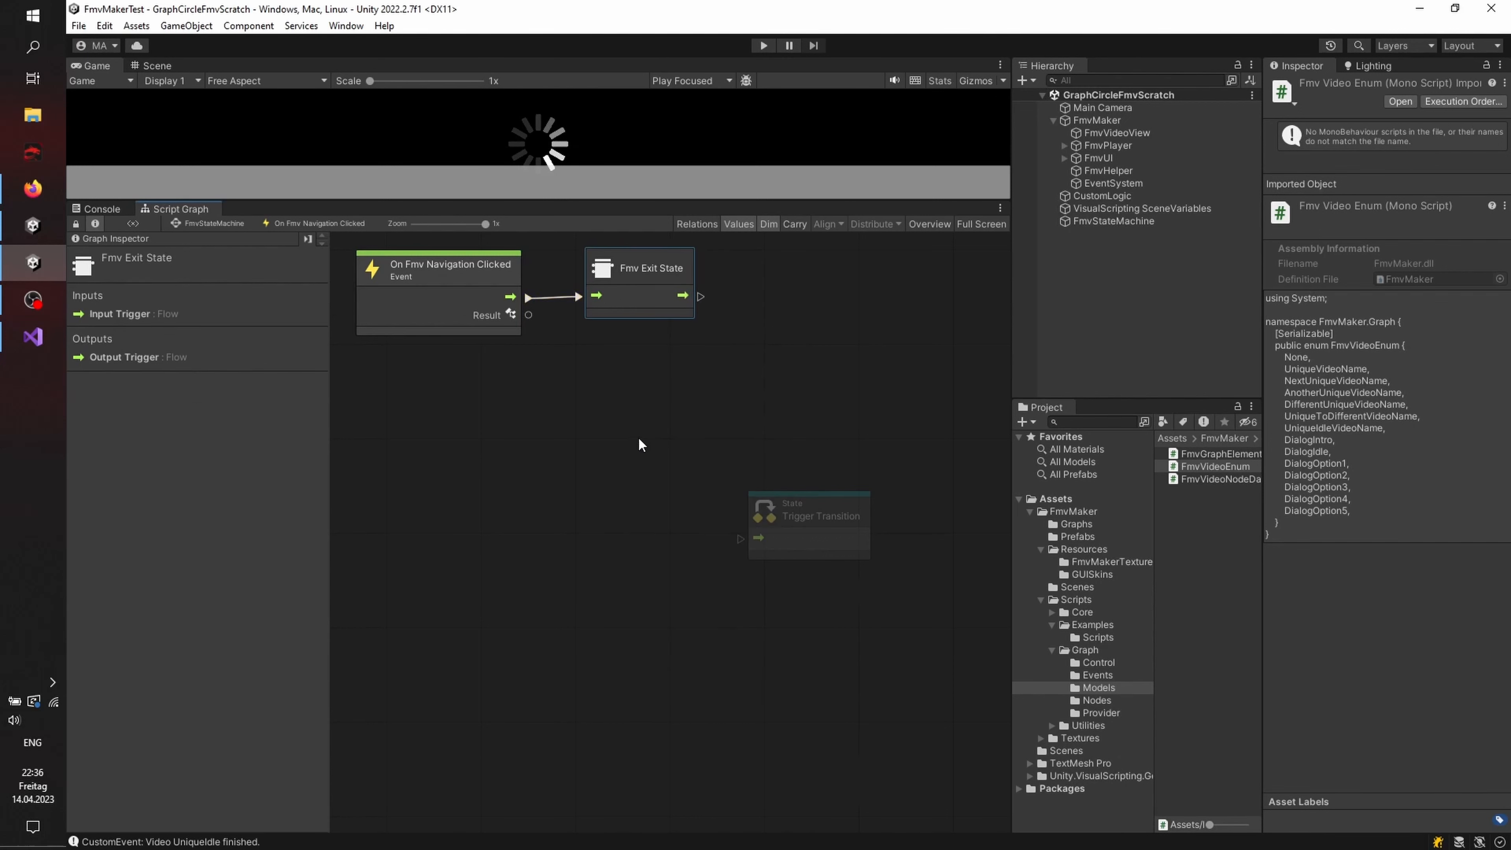
Step: Add an Fmv Video Node fed by the exit state's output, place it below, and shift the Trigger Transition node right
left_click_drag(702, 296, 647, 379)
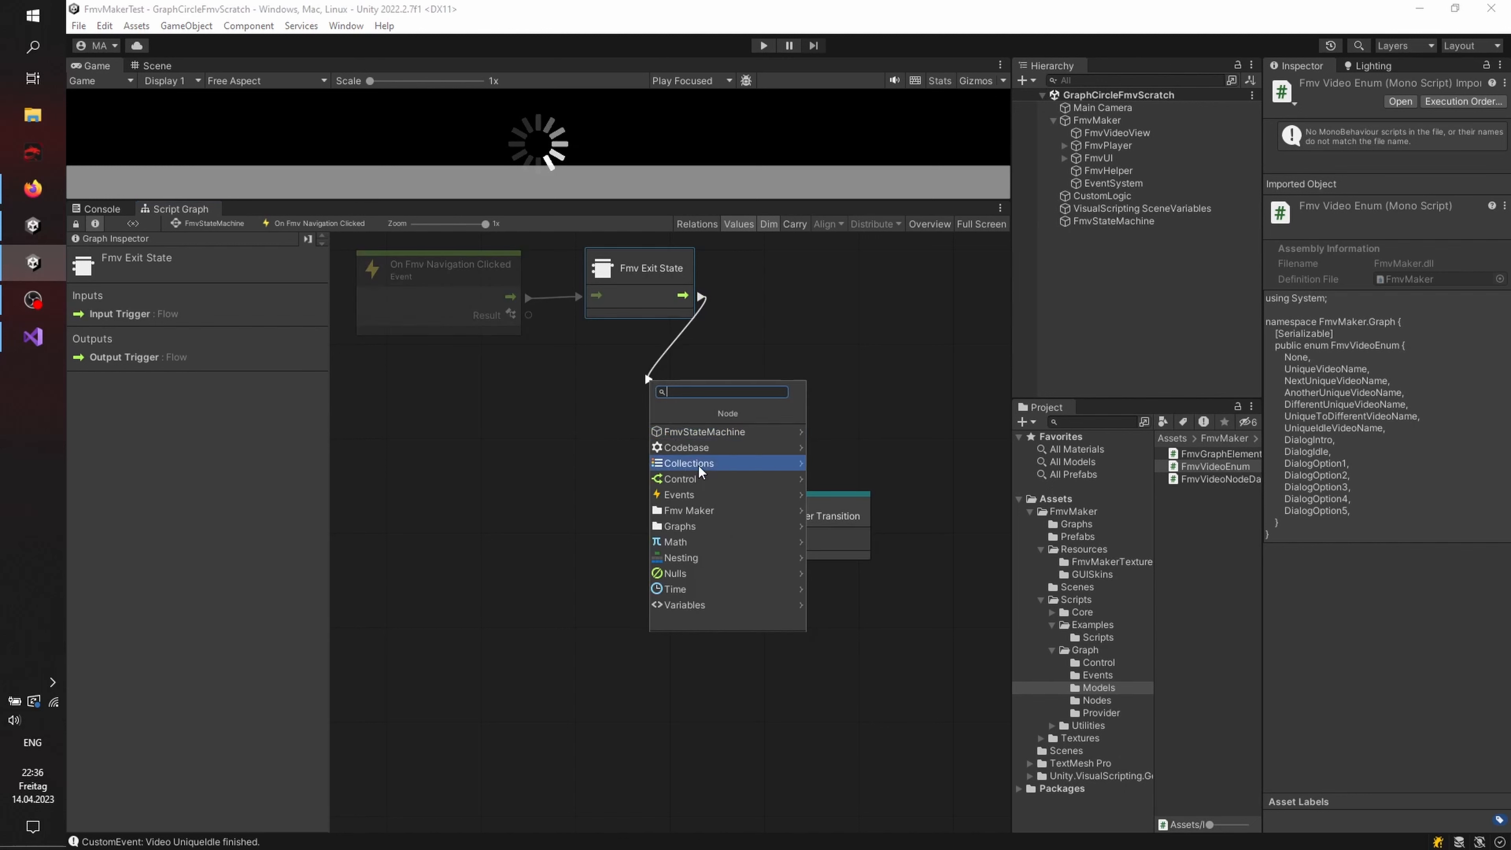
left_click(697, 512)
left_click(684, 479)
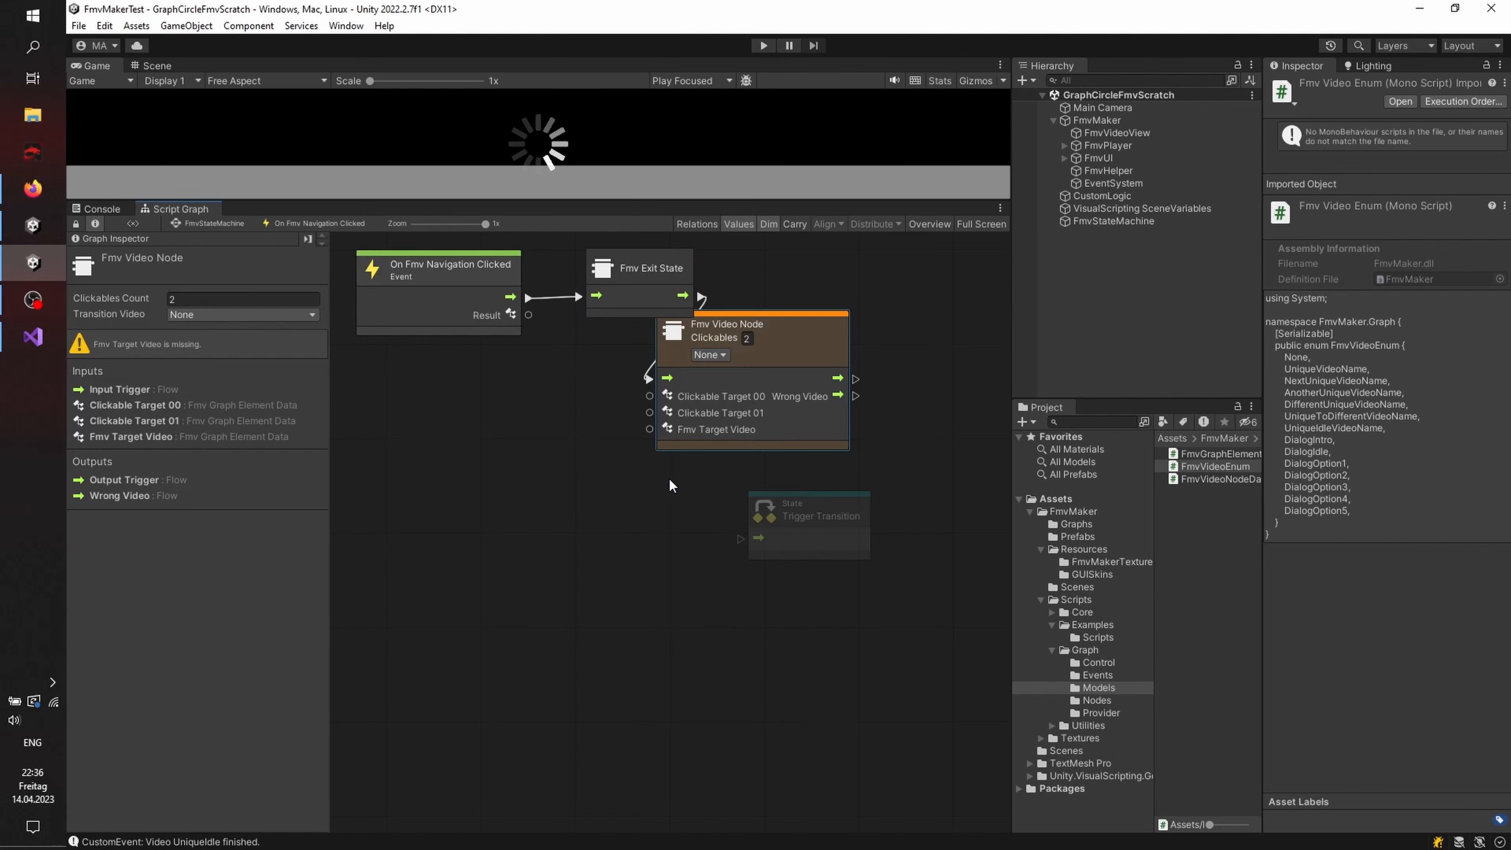
left_click_drag(723, 381, 648, 420)
left_click_drag(778, 512, 844, 523)
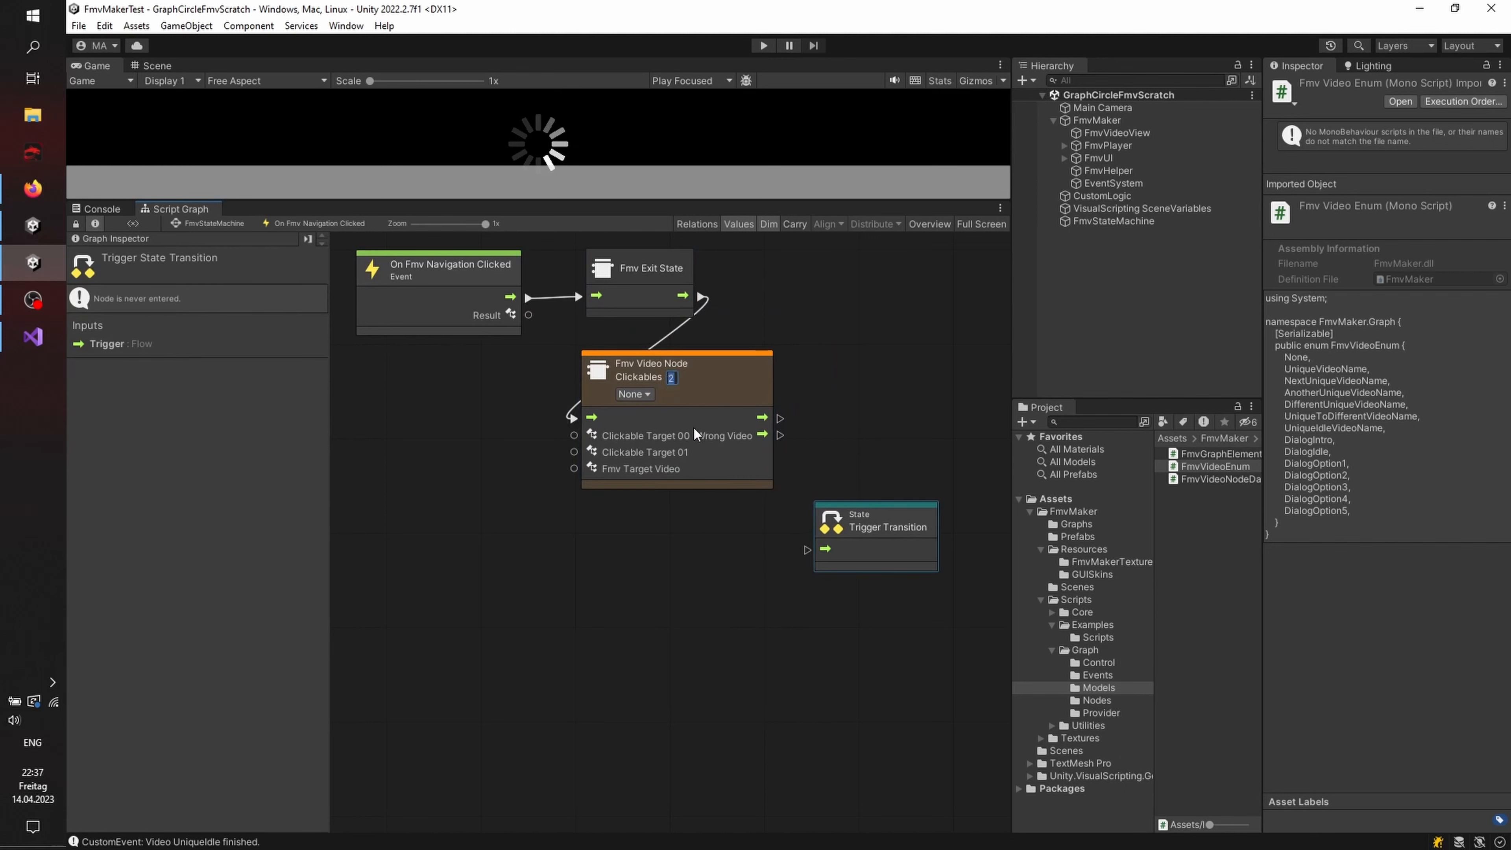
Step: Set the video node's Clickables count to 0 and connect the navigation event's result to Fmv Target Video
type("0")
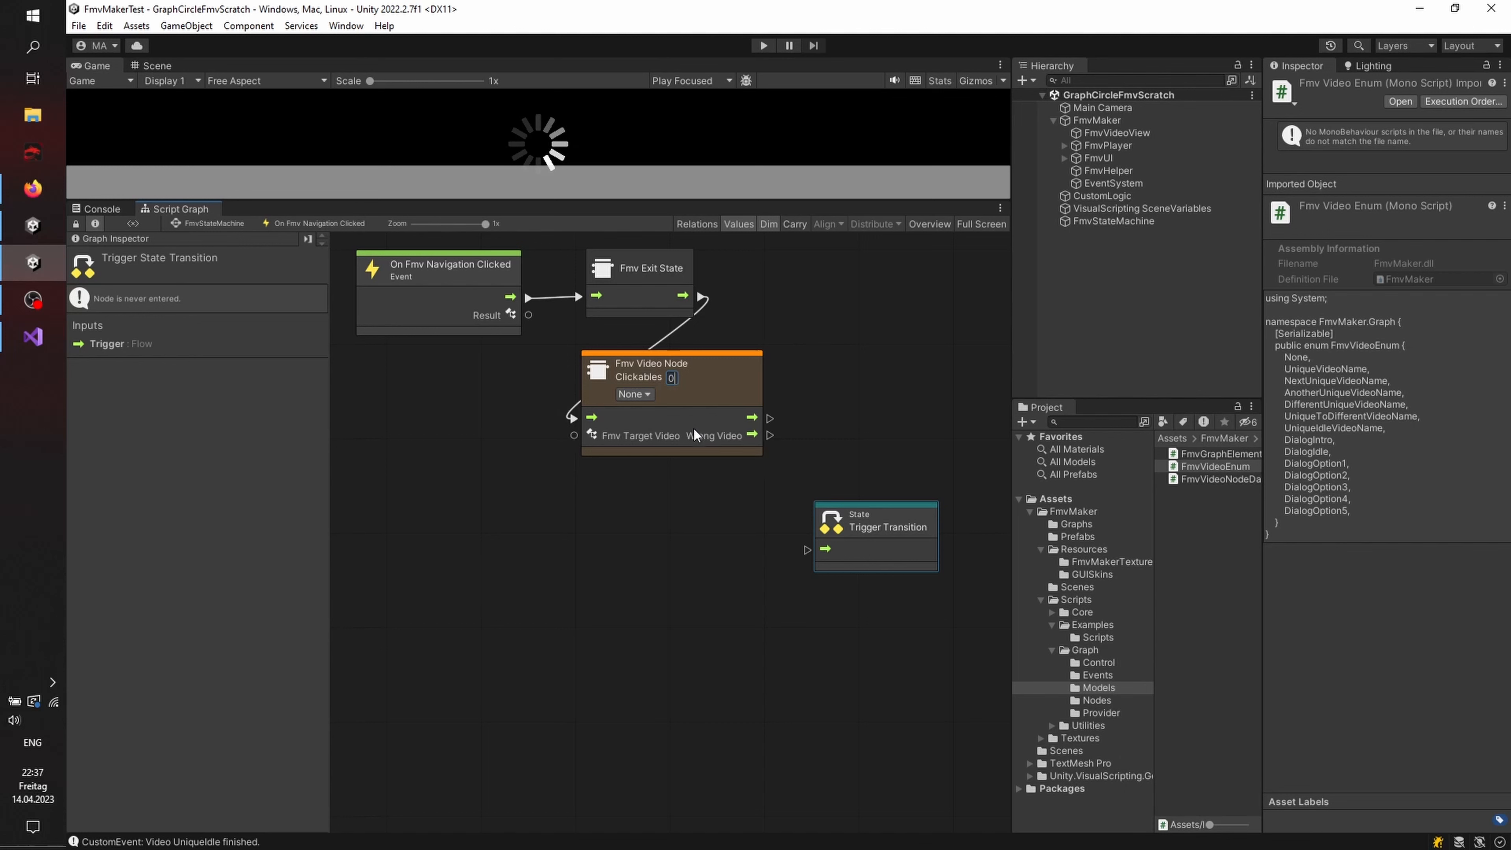
left_click(650, 503)
left_click_drag(528, 315, 611, 415)
left_click_drag(705, 395, 722, 386)
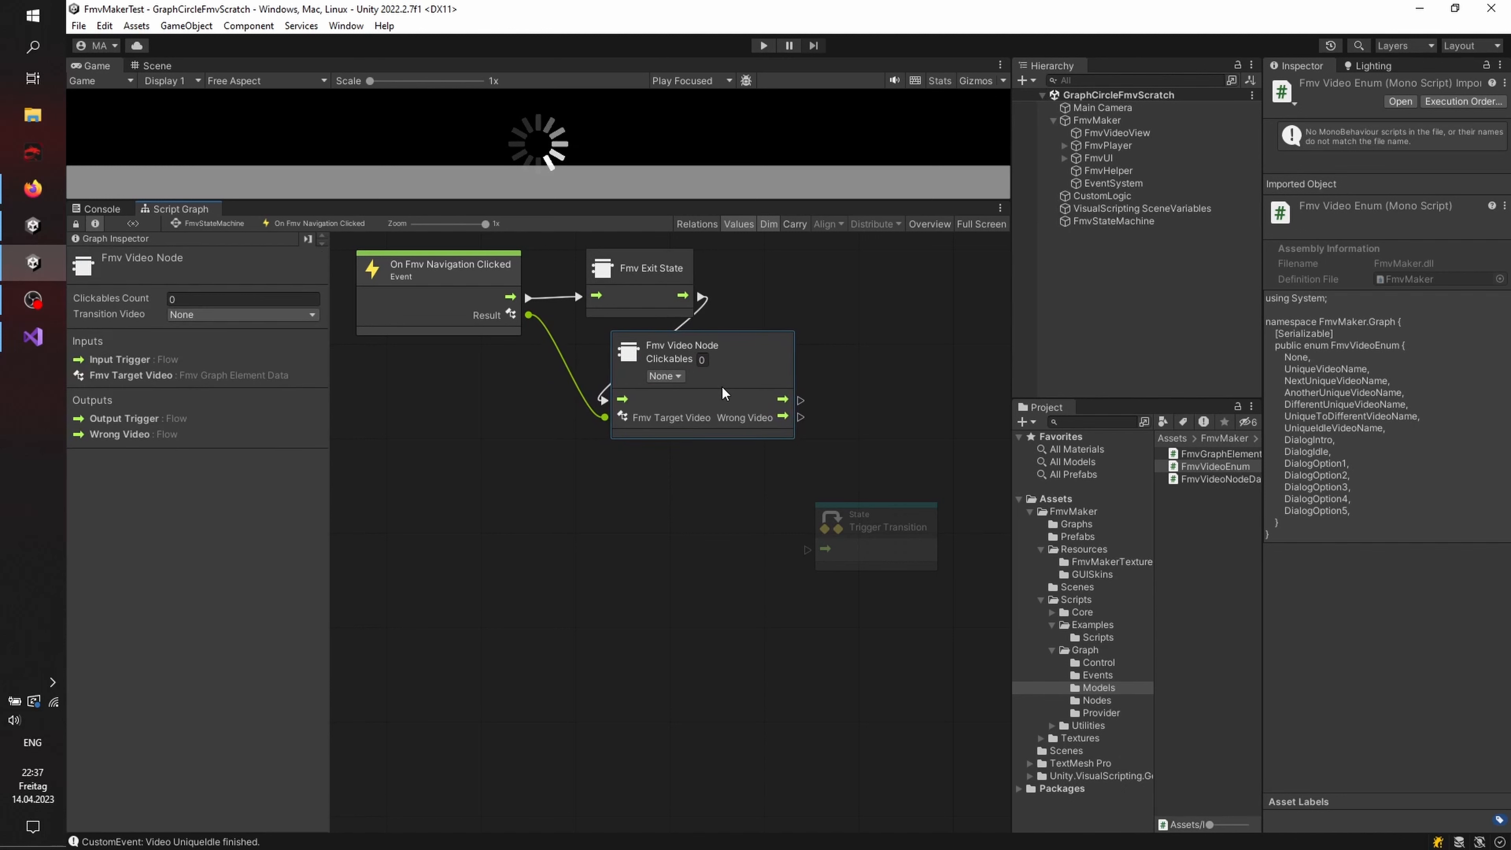
Step: Set the video node's transition video to Different Unique Video Name and wire its output trigger to the Trigger Transition node
left_click(681, 380)
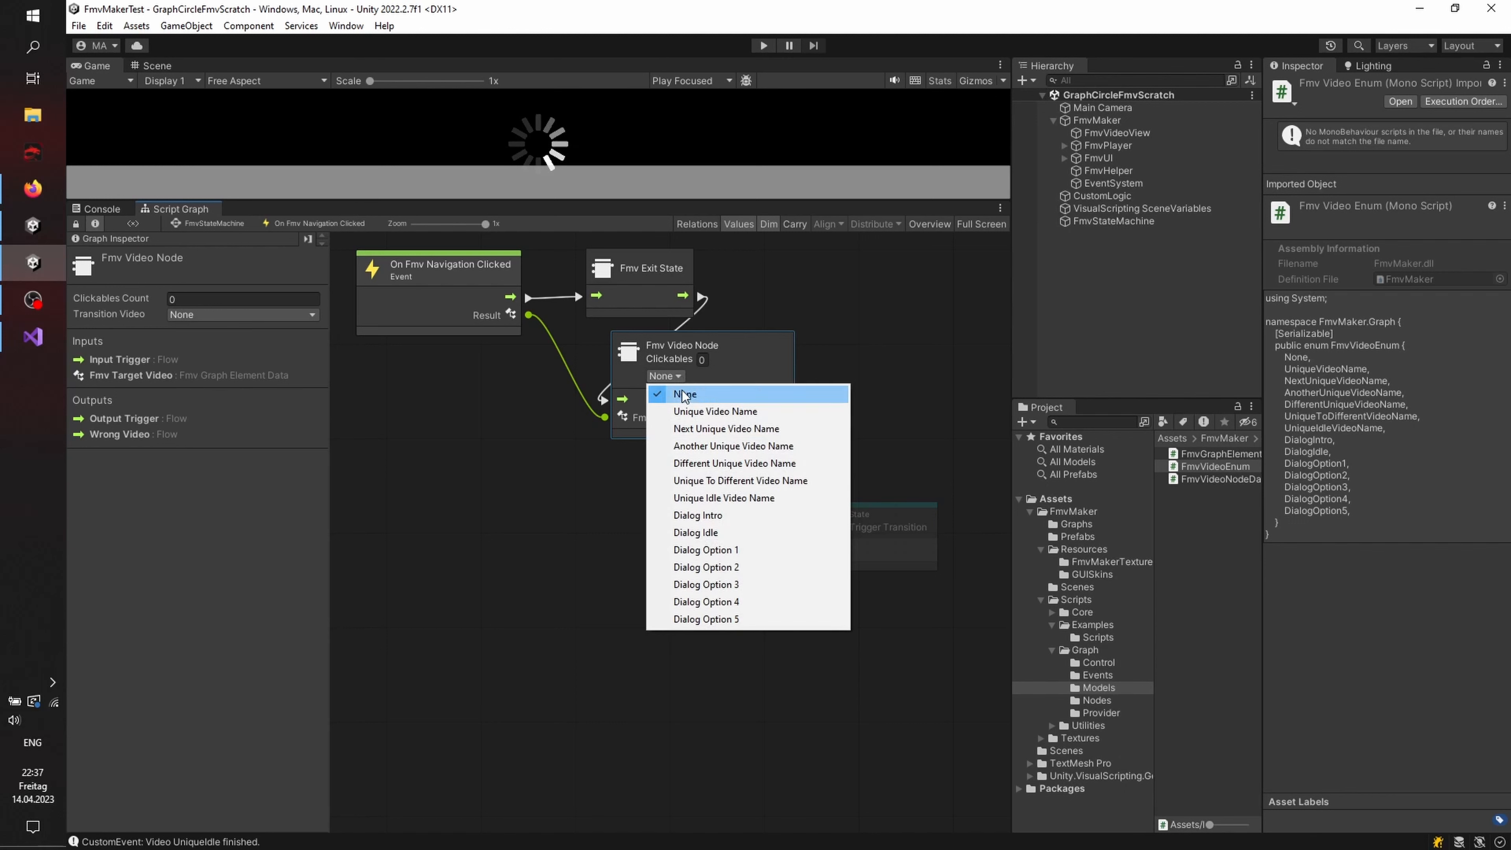
left_click(694, 463)
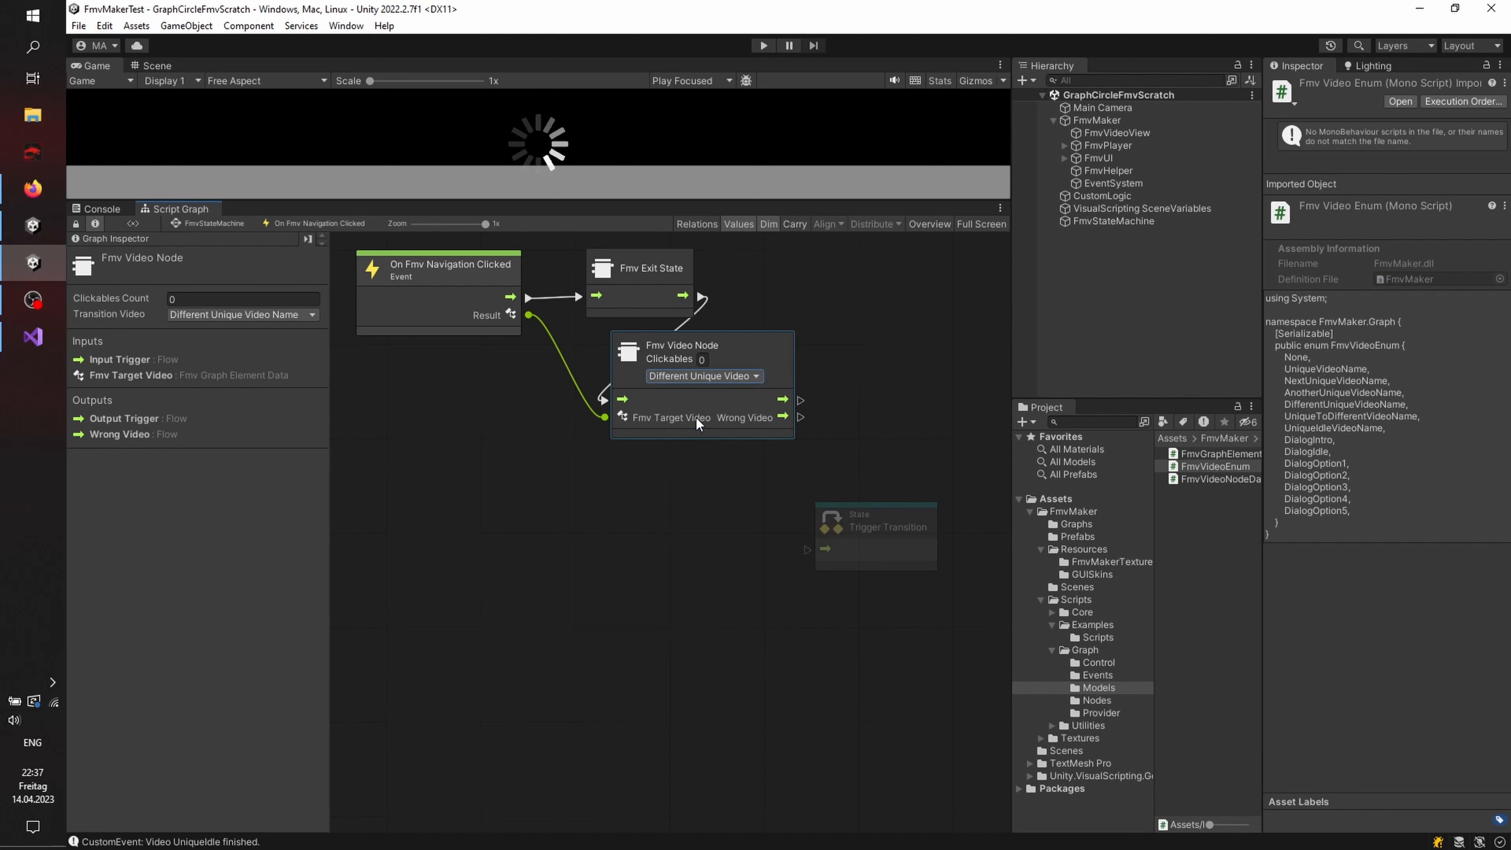
left_click_drag(799, 400, 890, 475)
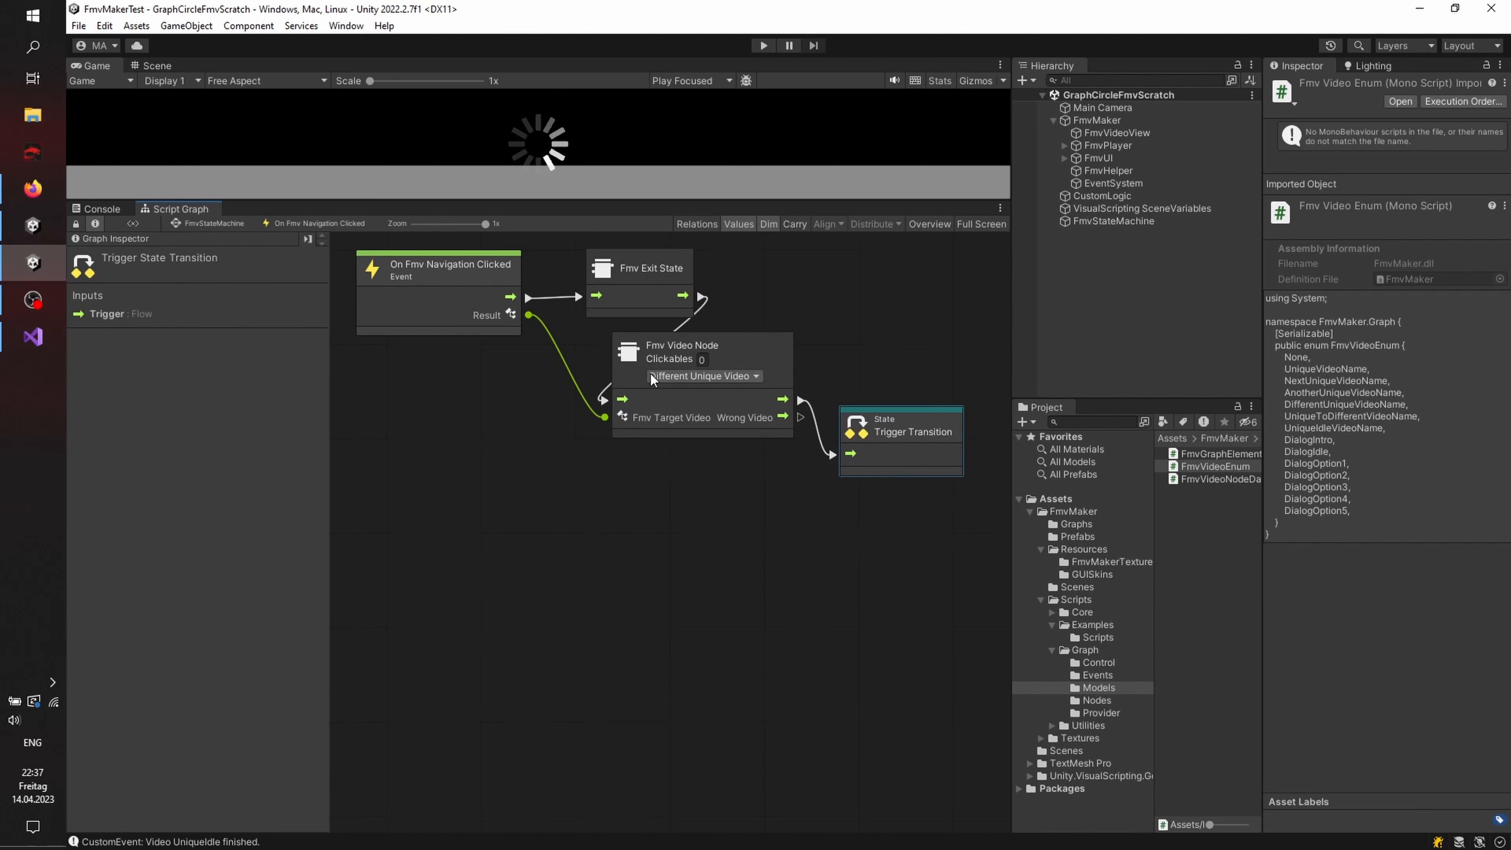
Step: In the IntroVideoToOurFmvGame transition, set the video node's Clickables count to 0 and delete the UniqueToNext navigation node
left_click(234, 223)
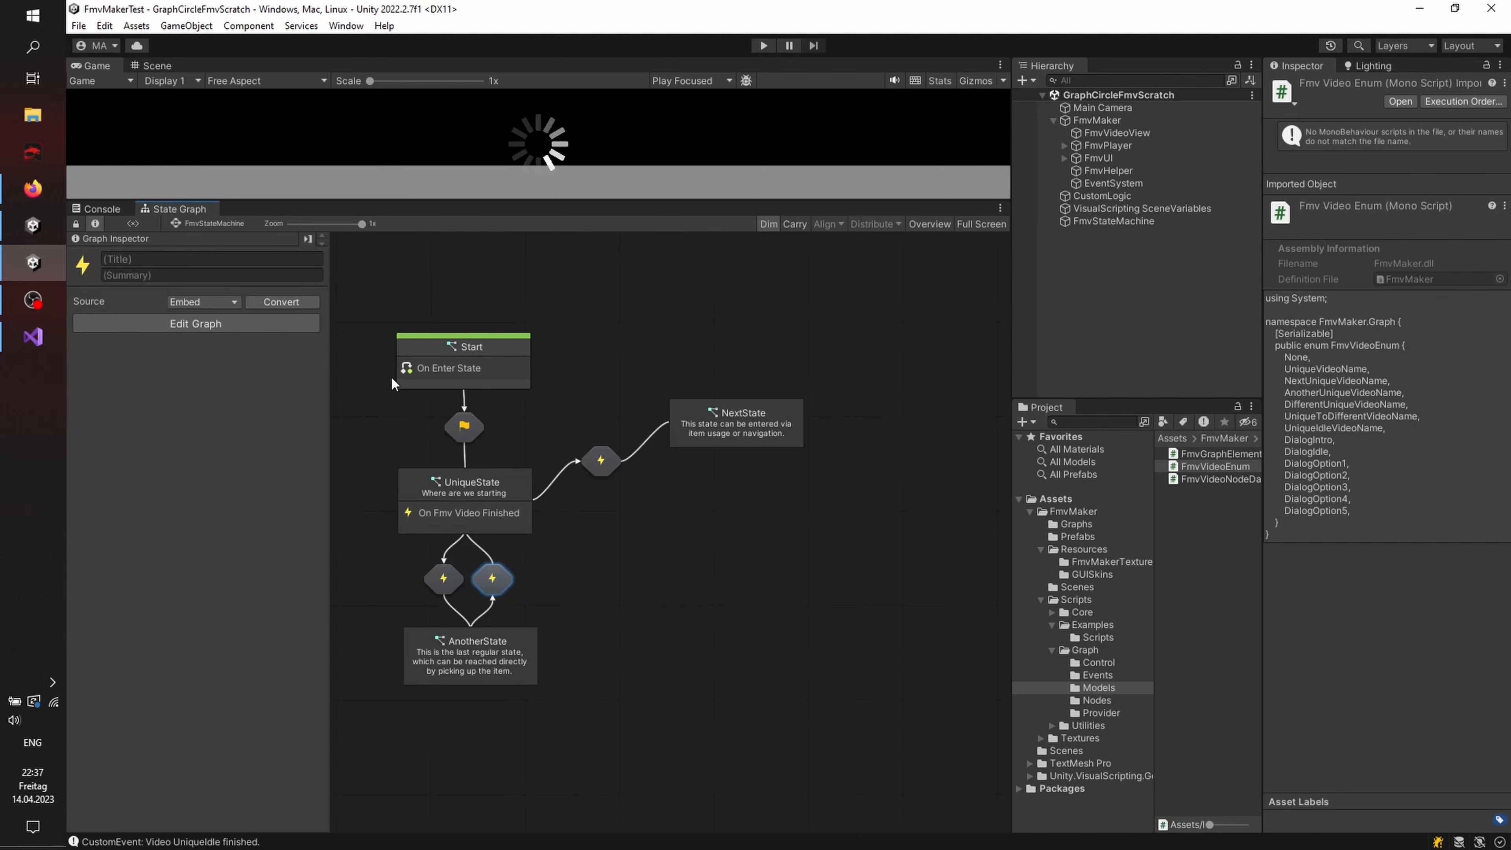
double_click(465, 441)
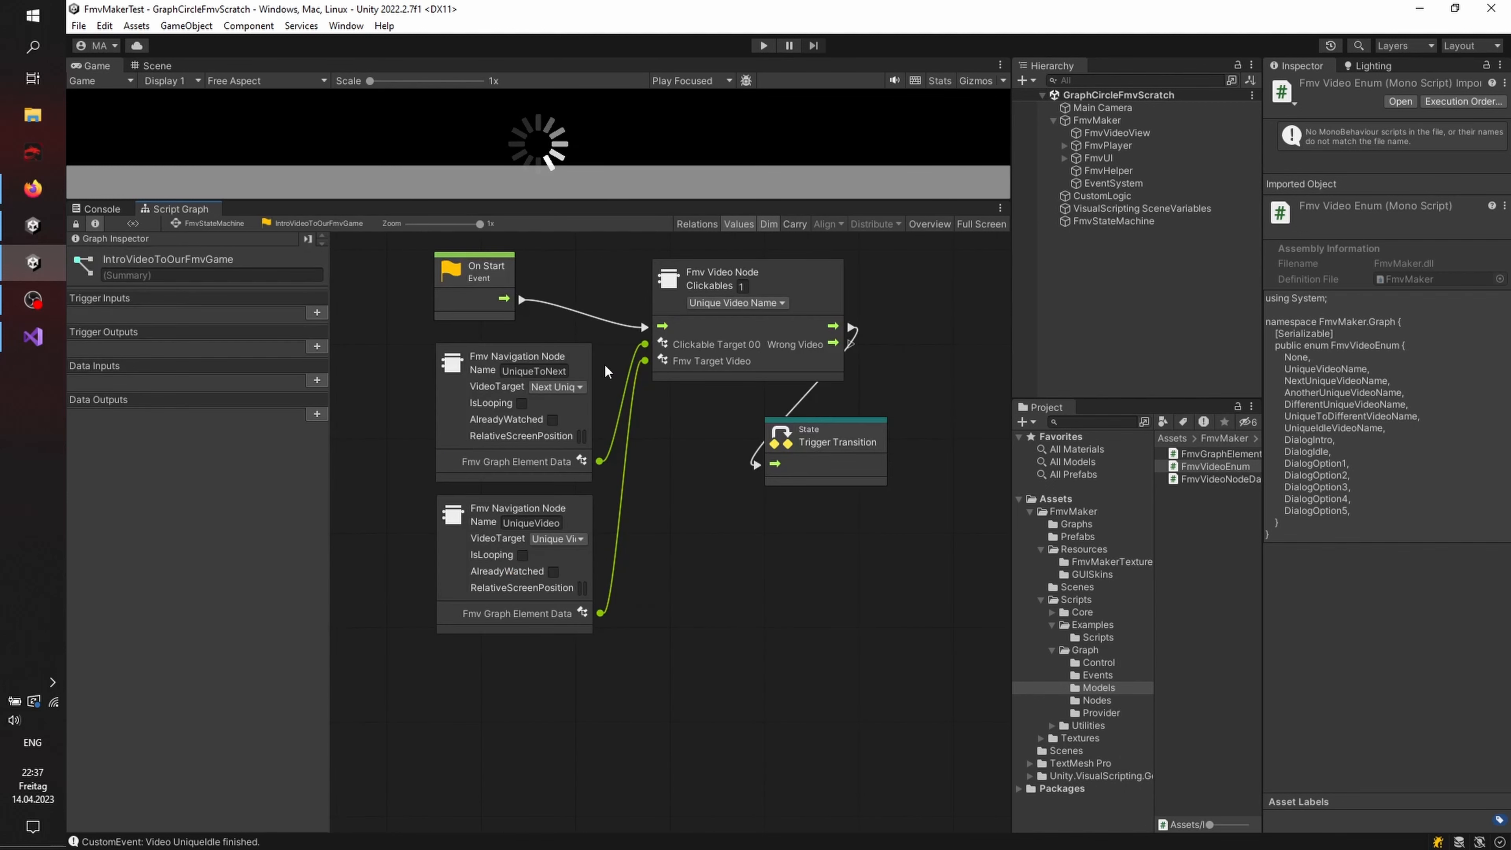
left_click(744, 285)
type("0")
left_click(468, 409)
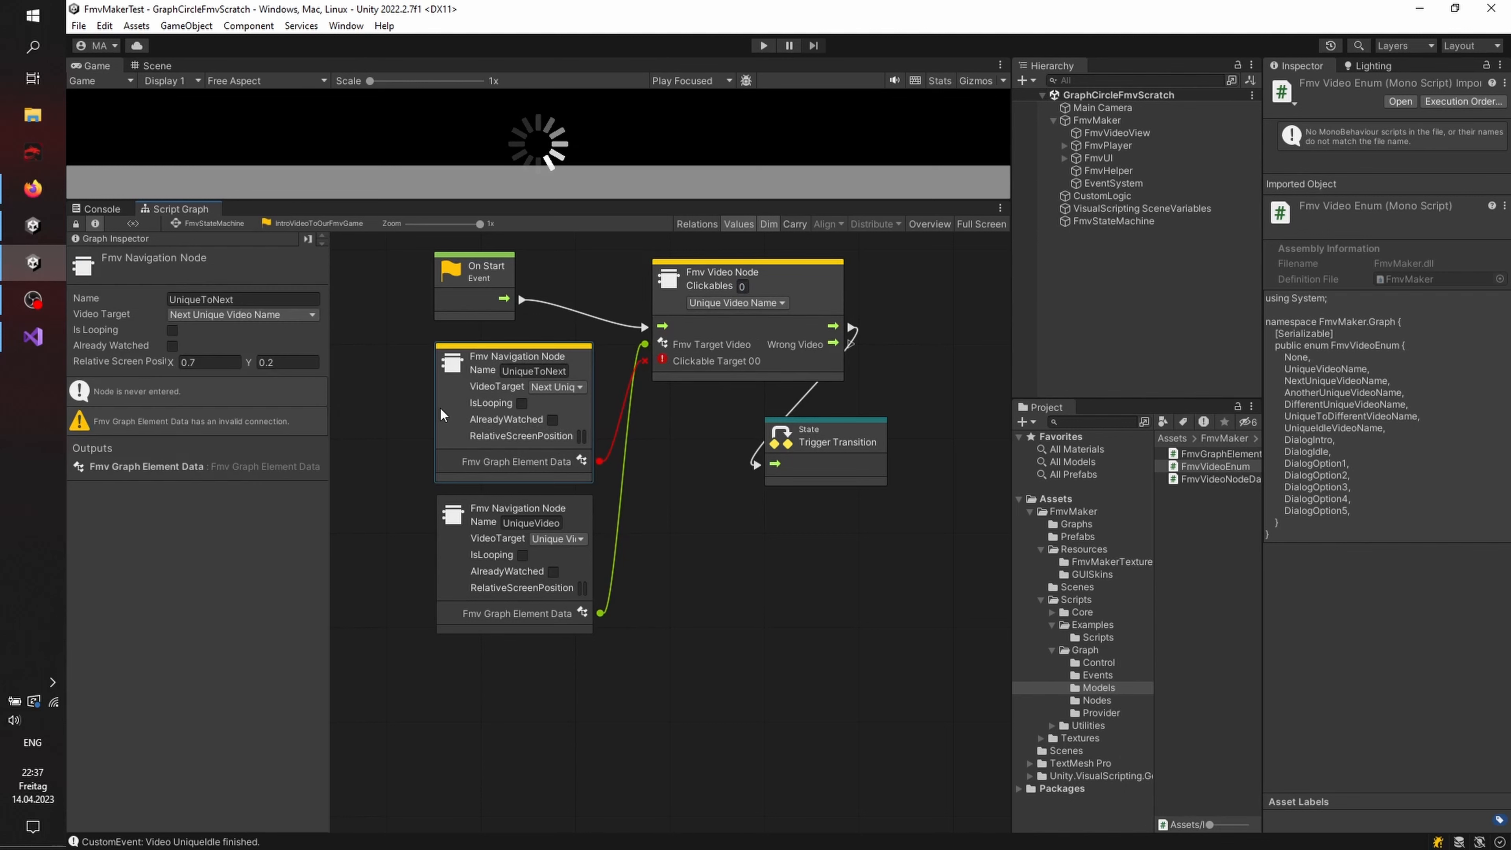
key("Delete")
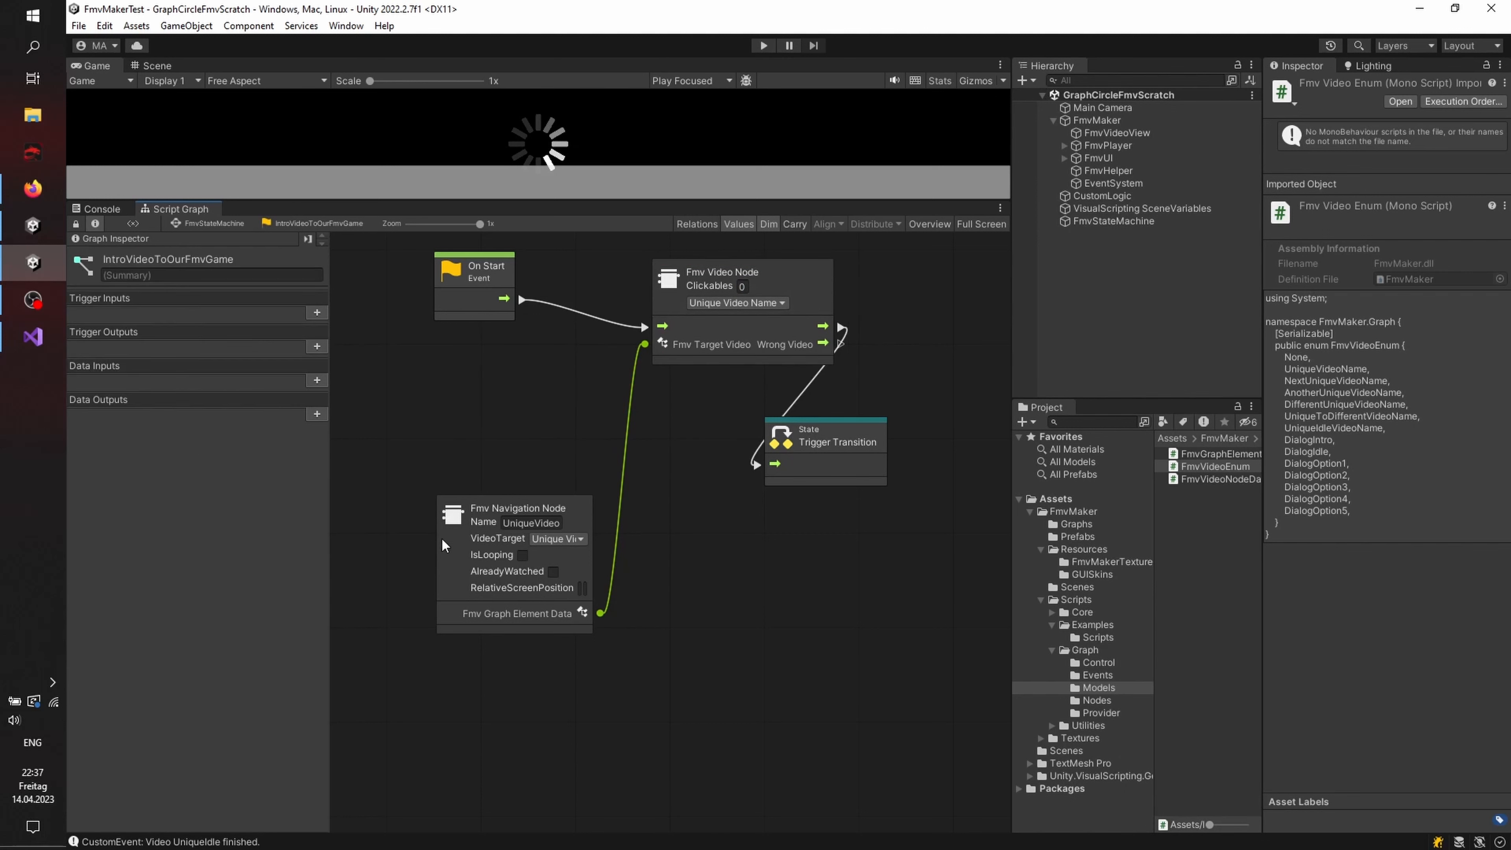
Step: Move the UniqueVideo navigation node up beneath the On Start event and shift the Trigger Transition node to the right
left_click_drag(441, 537, 428, 376)
left_click_drag(838, 475, 925, 454)
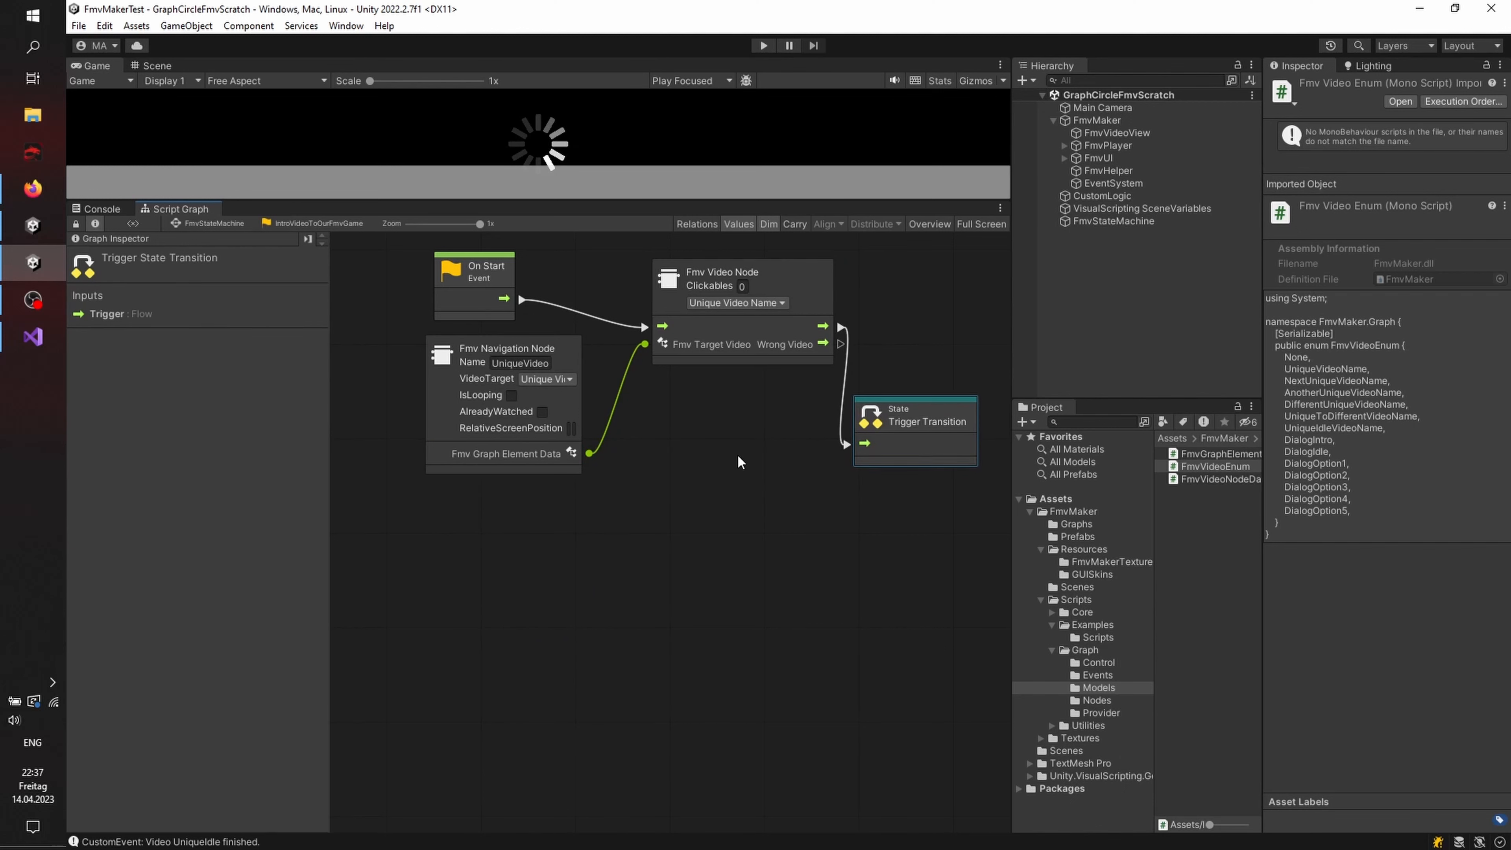
middle_click_drag(740, 489, 700, 508)
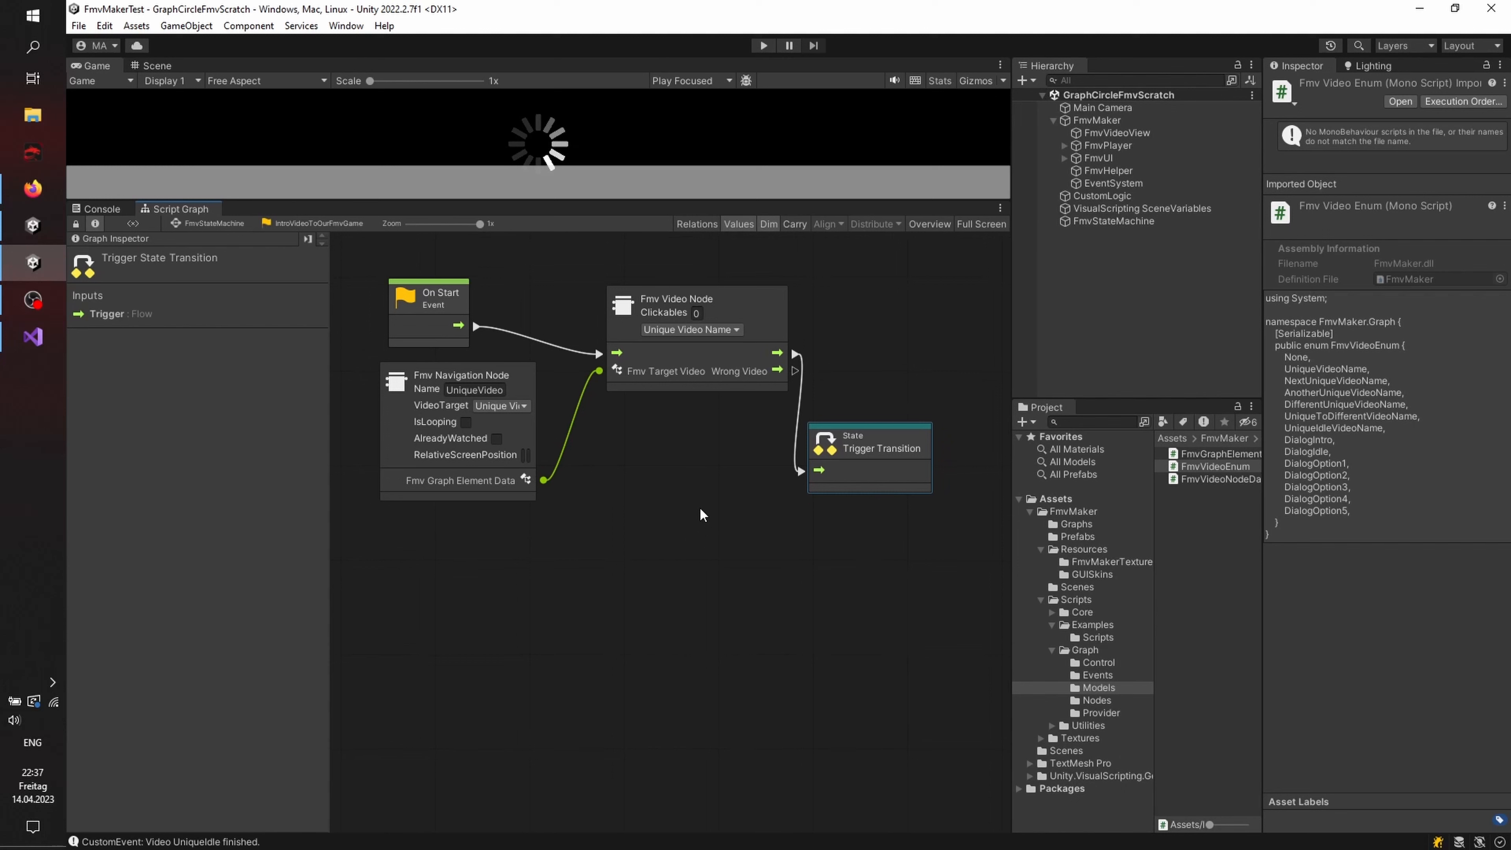
Step: Title the transition from UniqueState to AnotherState "OnItemPickup" with the summary "When picking up the FirstItem, we'll transition to AnotherState"
left_click(214, 223)
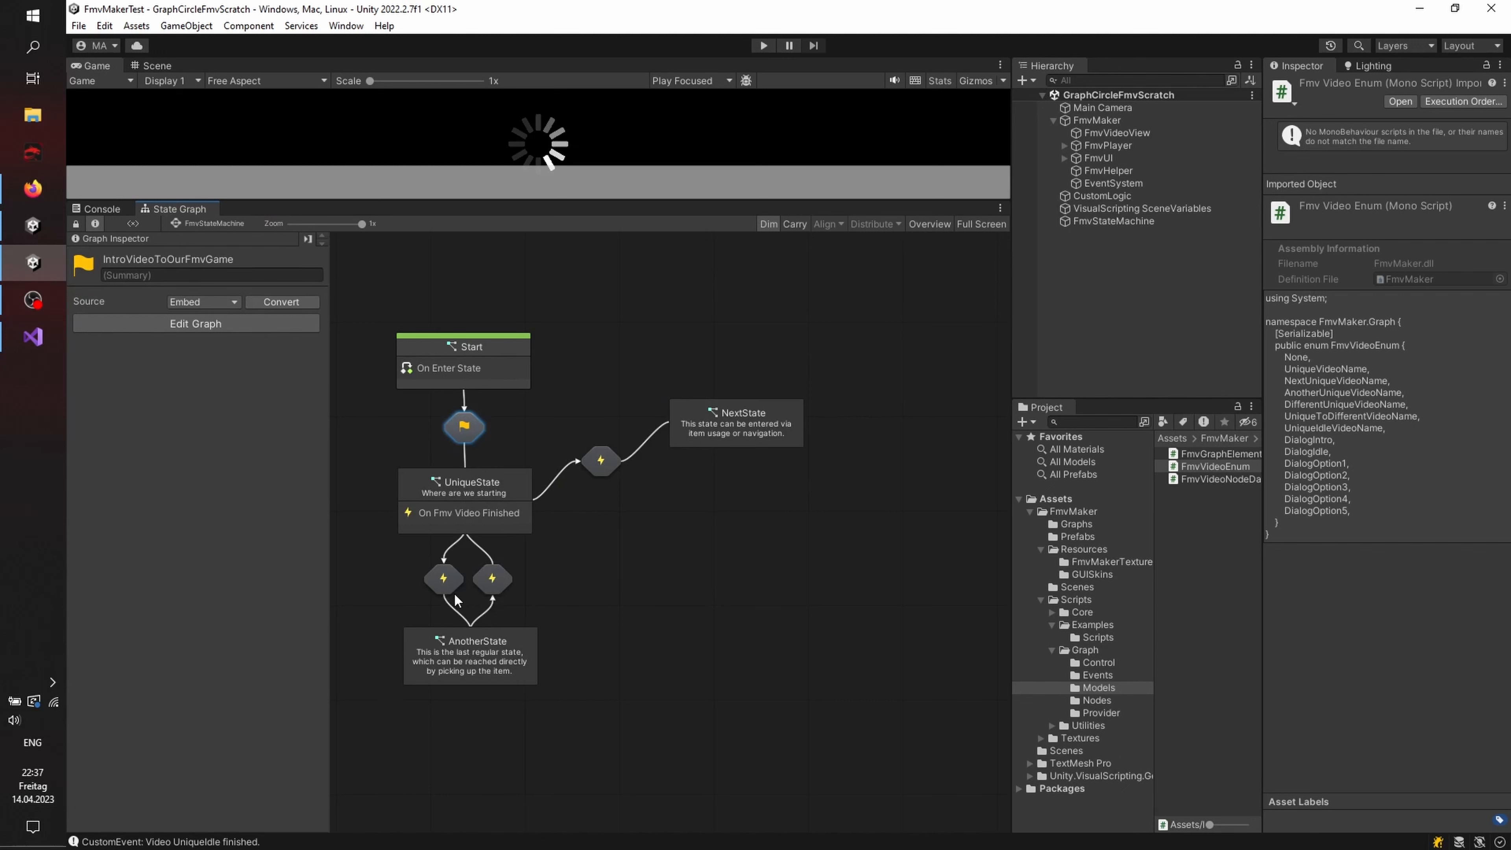
left_click(443, 586)
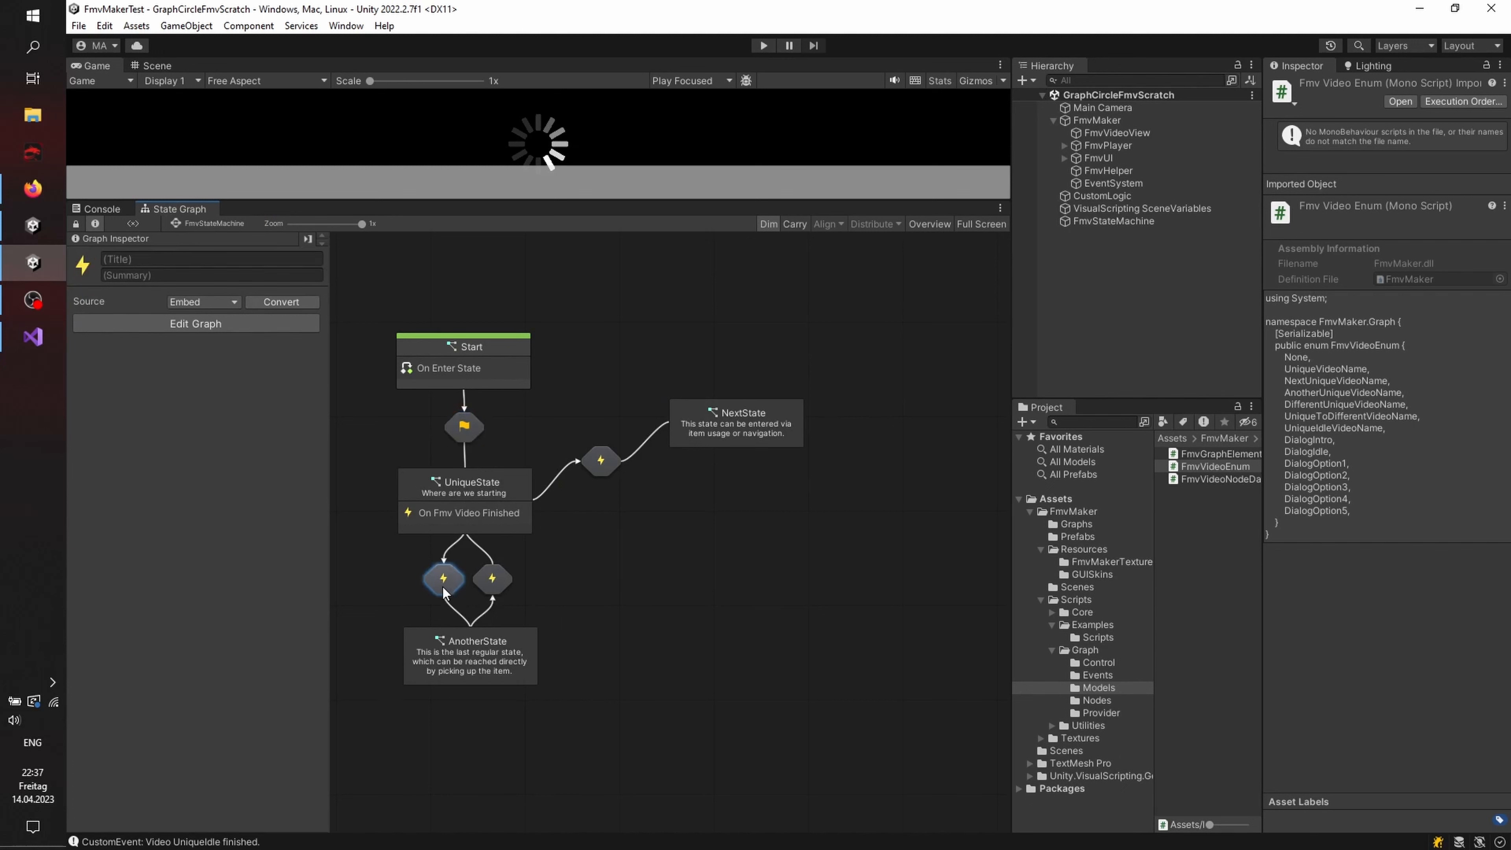
left_click(205, 261)
type("On")
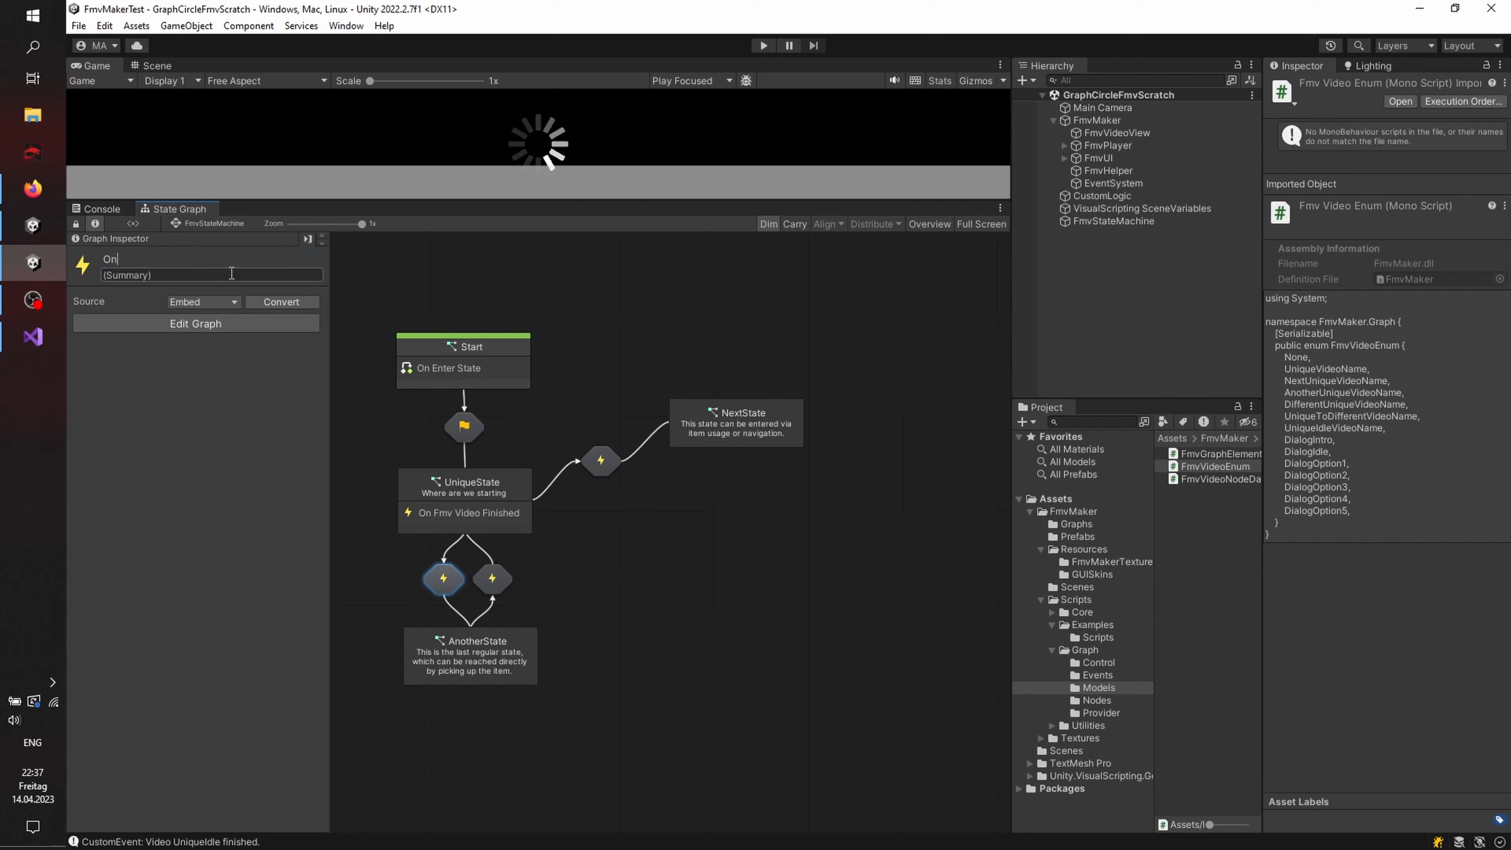
type("ItemPikcup")
key("BackSpace")
key("BackSpace")
key("BackSpace")
key("BackSpace")
type("ckup")
type("When picking ")
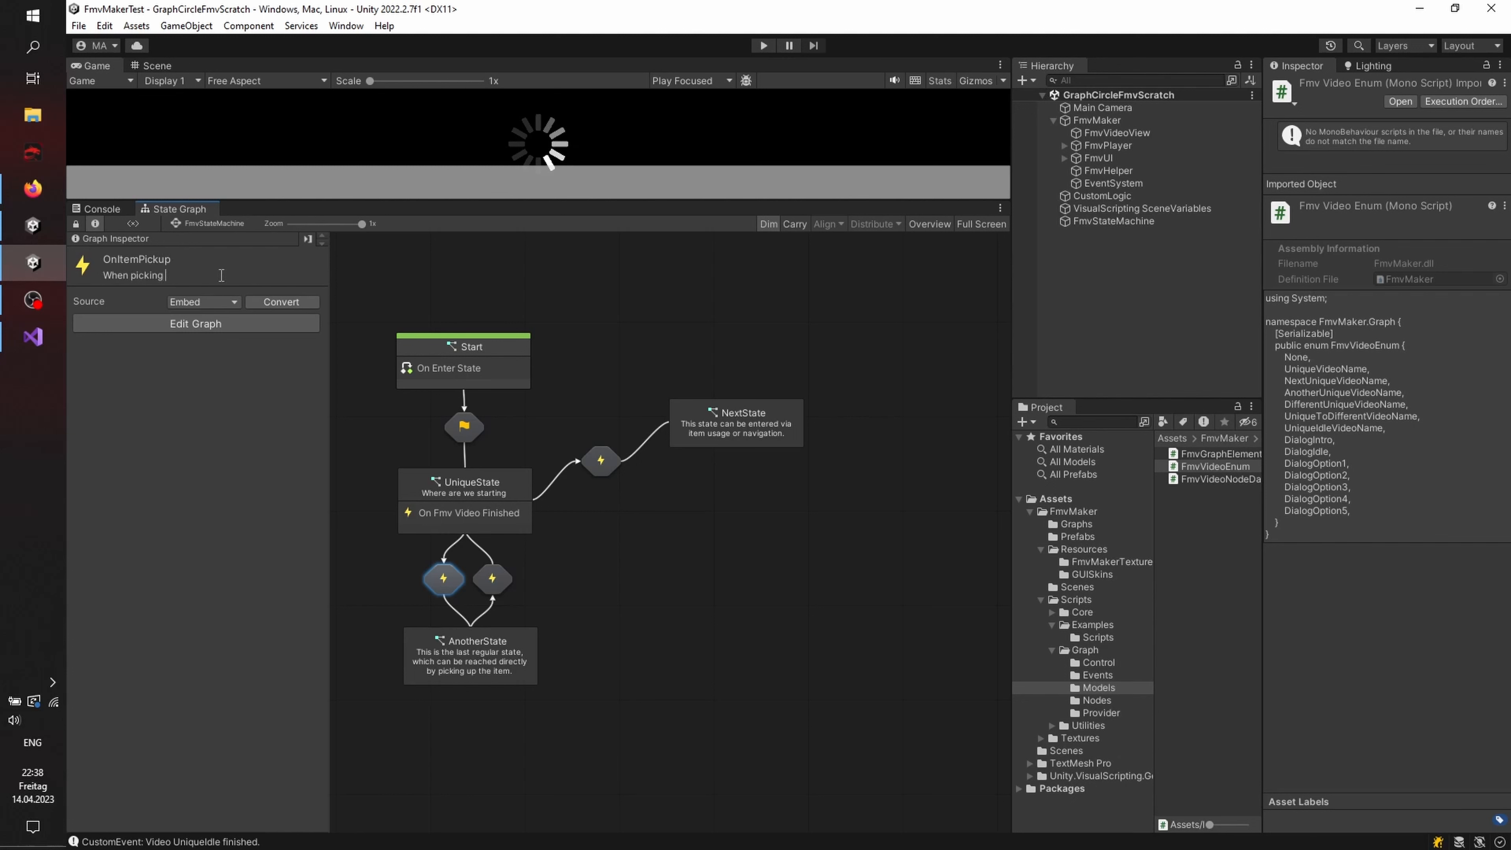
type("up the FirstItem, we'll transition to AnotherSta")
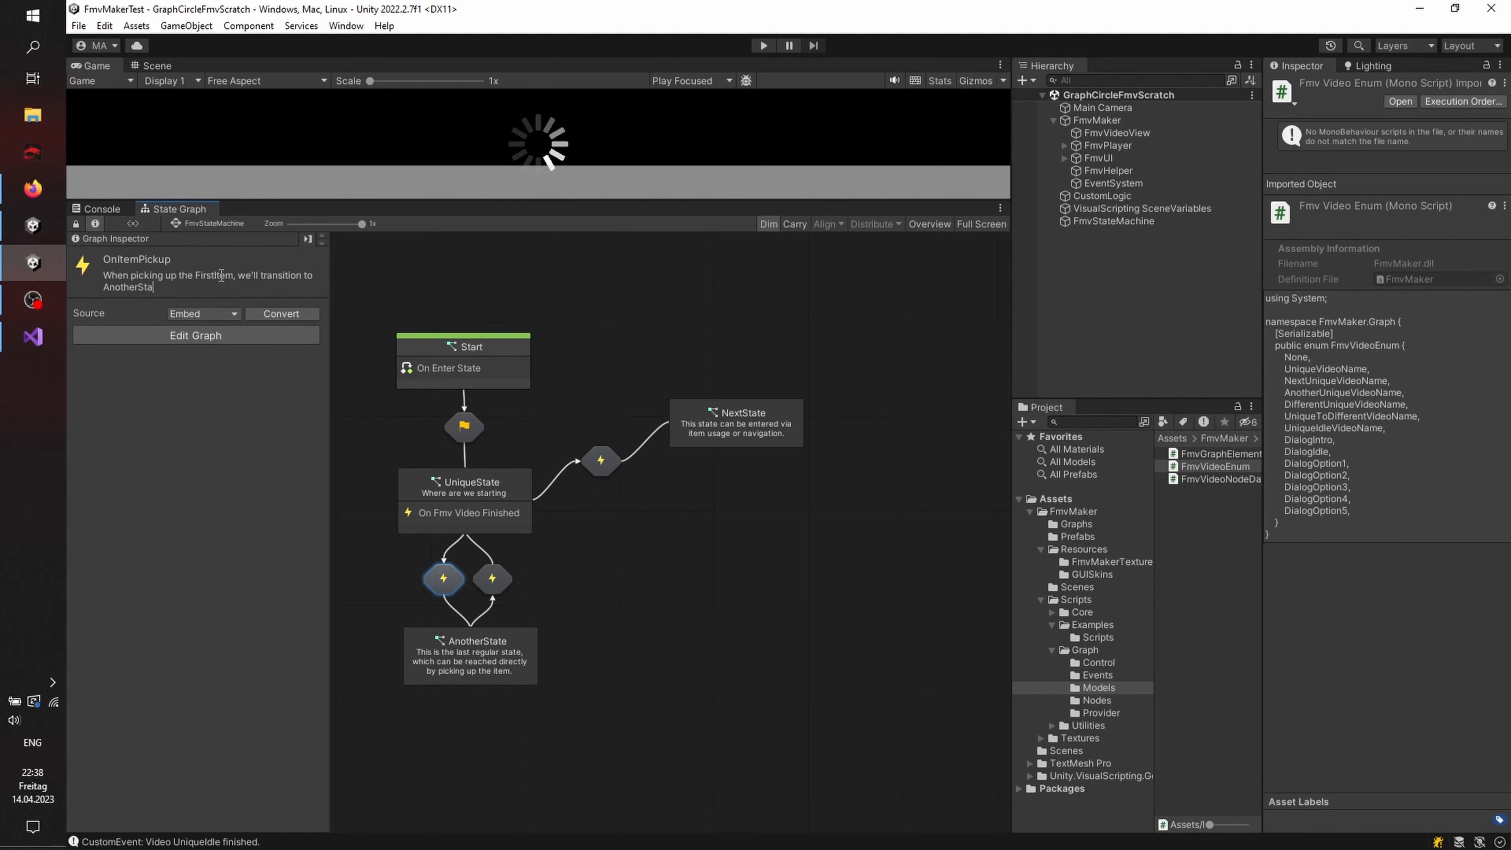
type("te")
Step: Title the return transition from AnotherState "Navigation back to UniquState" and deselect it
left_click(502, 584)
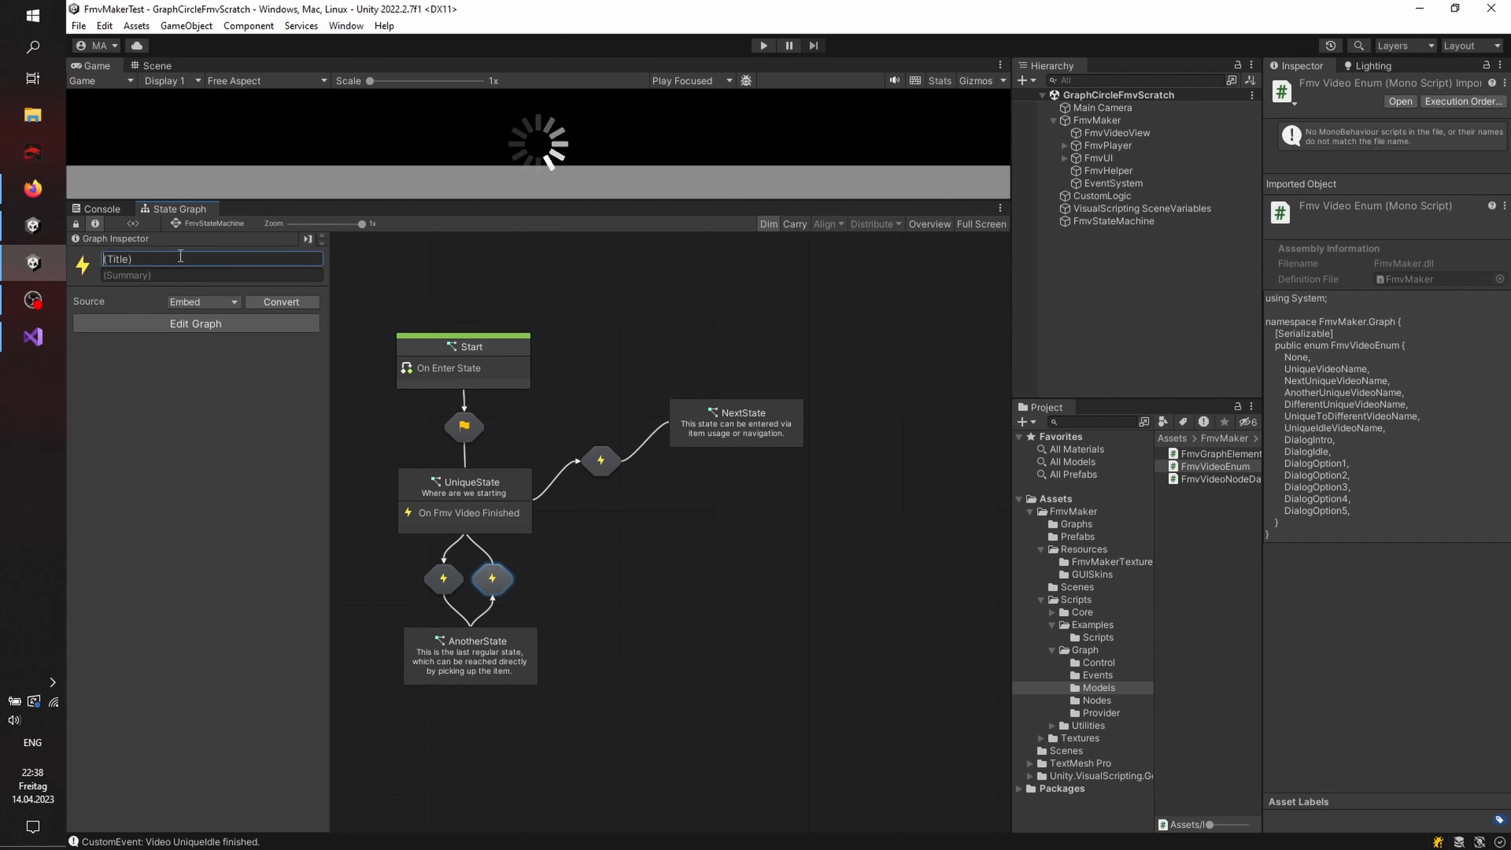
type("Navigation")
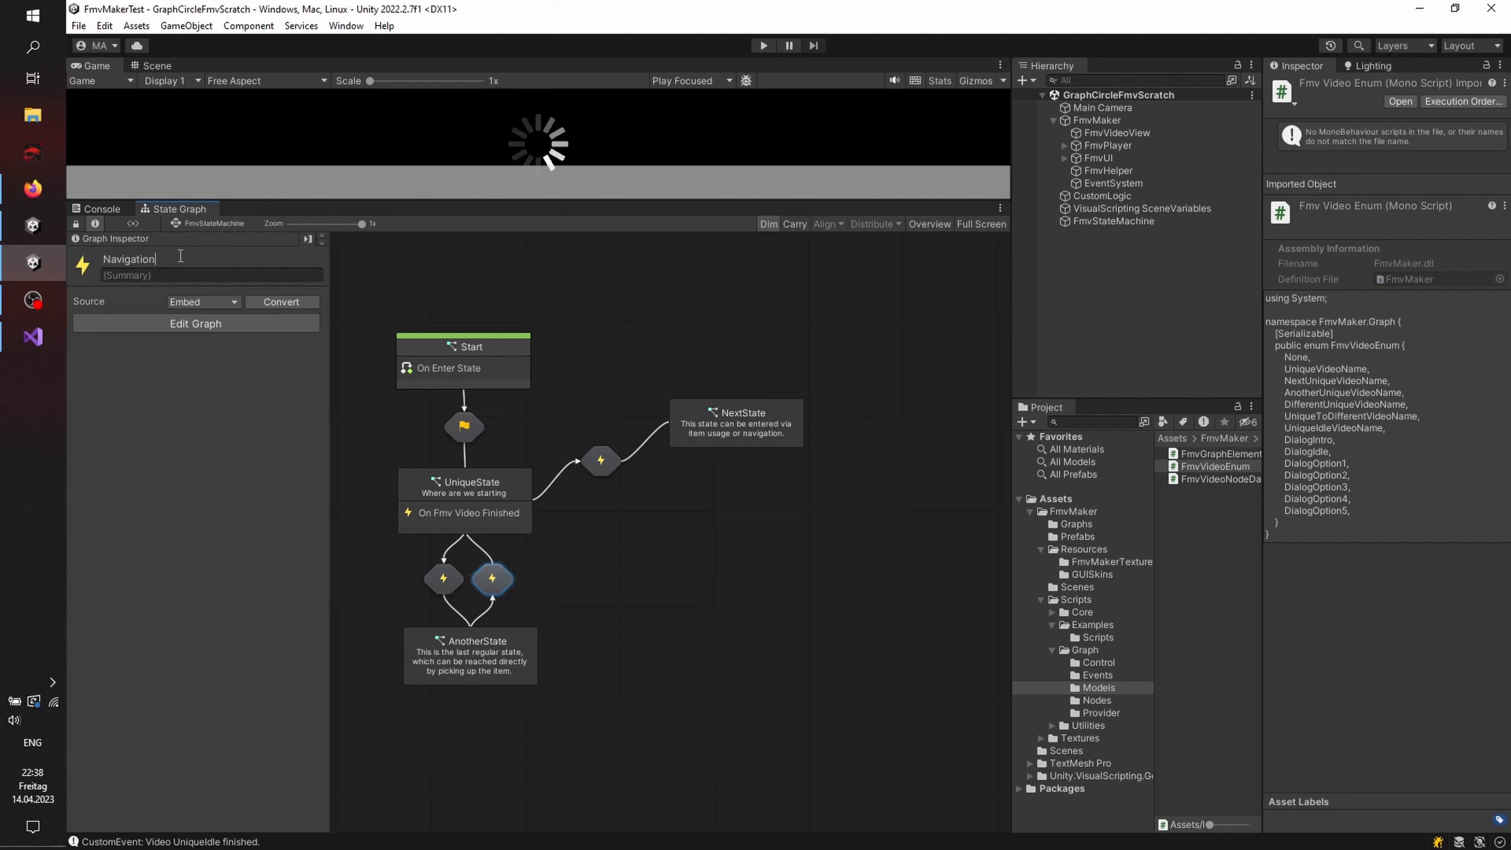
type(" back to UniquState")
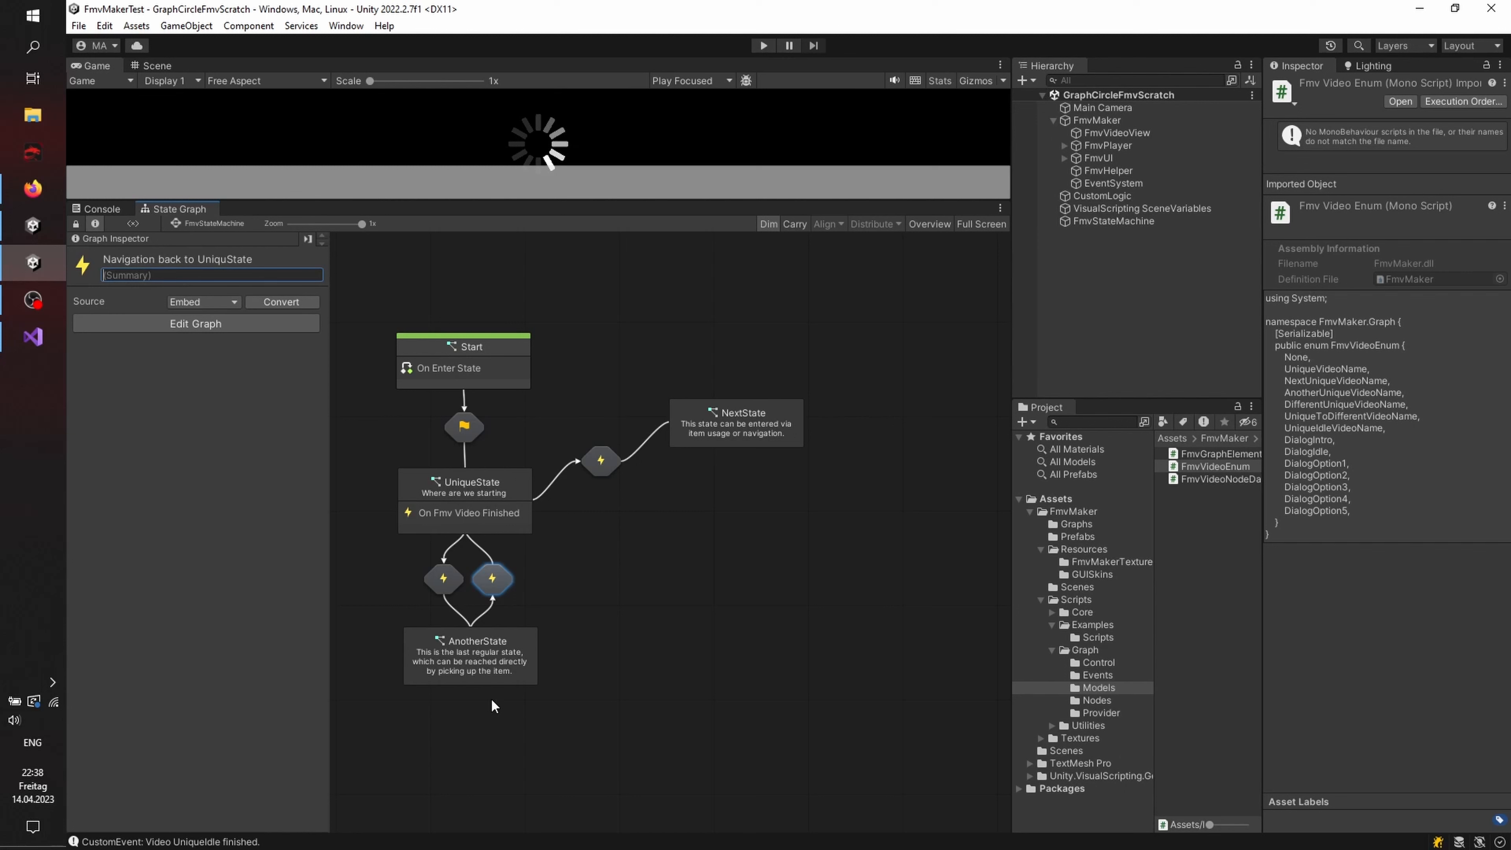
left_click(602, 467)
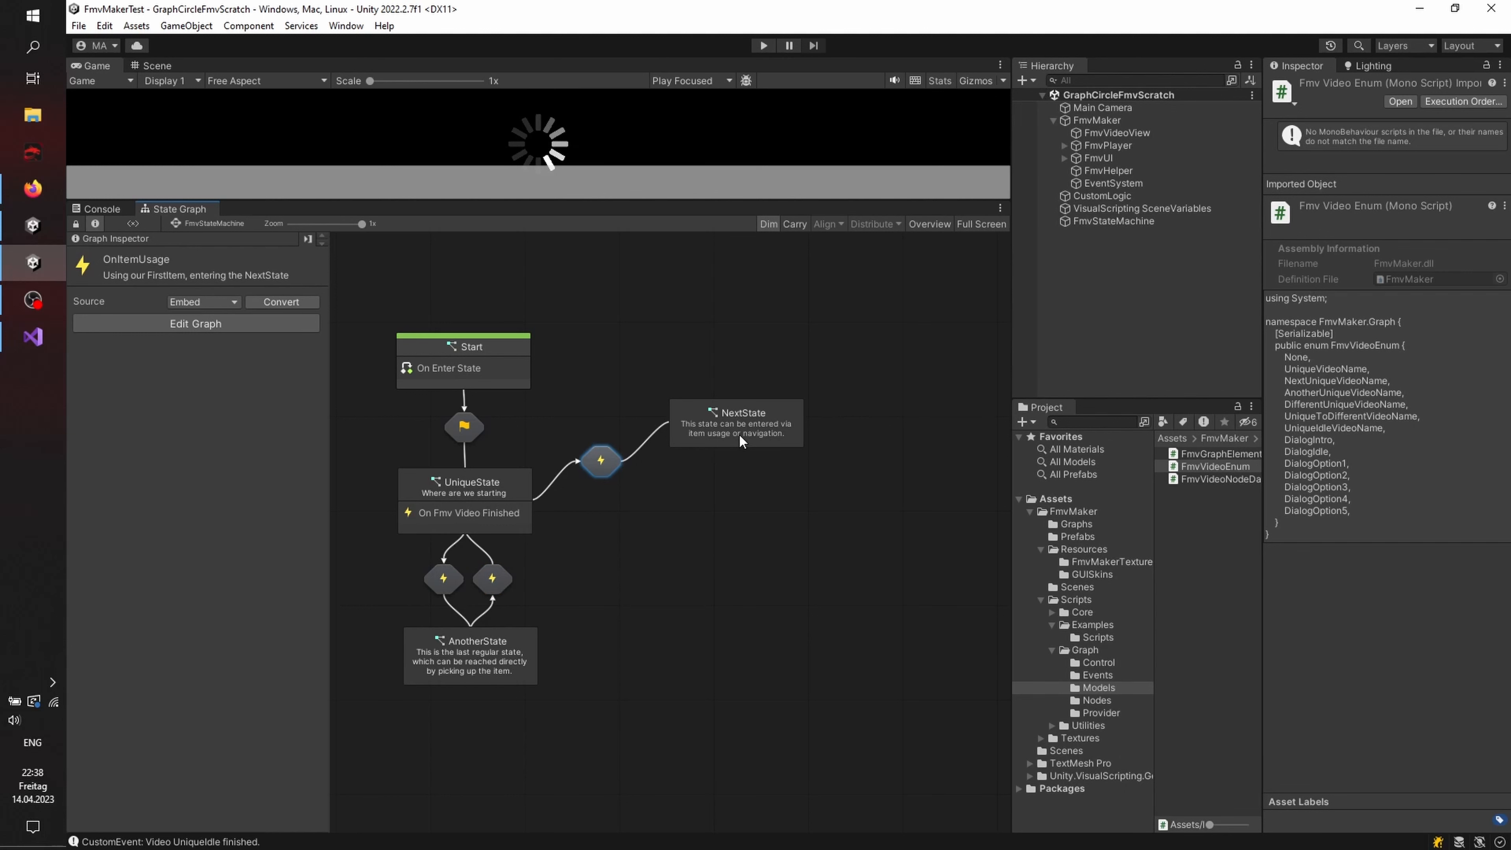
left_click(676, 568)
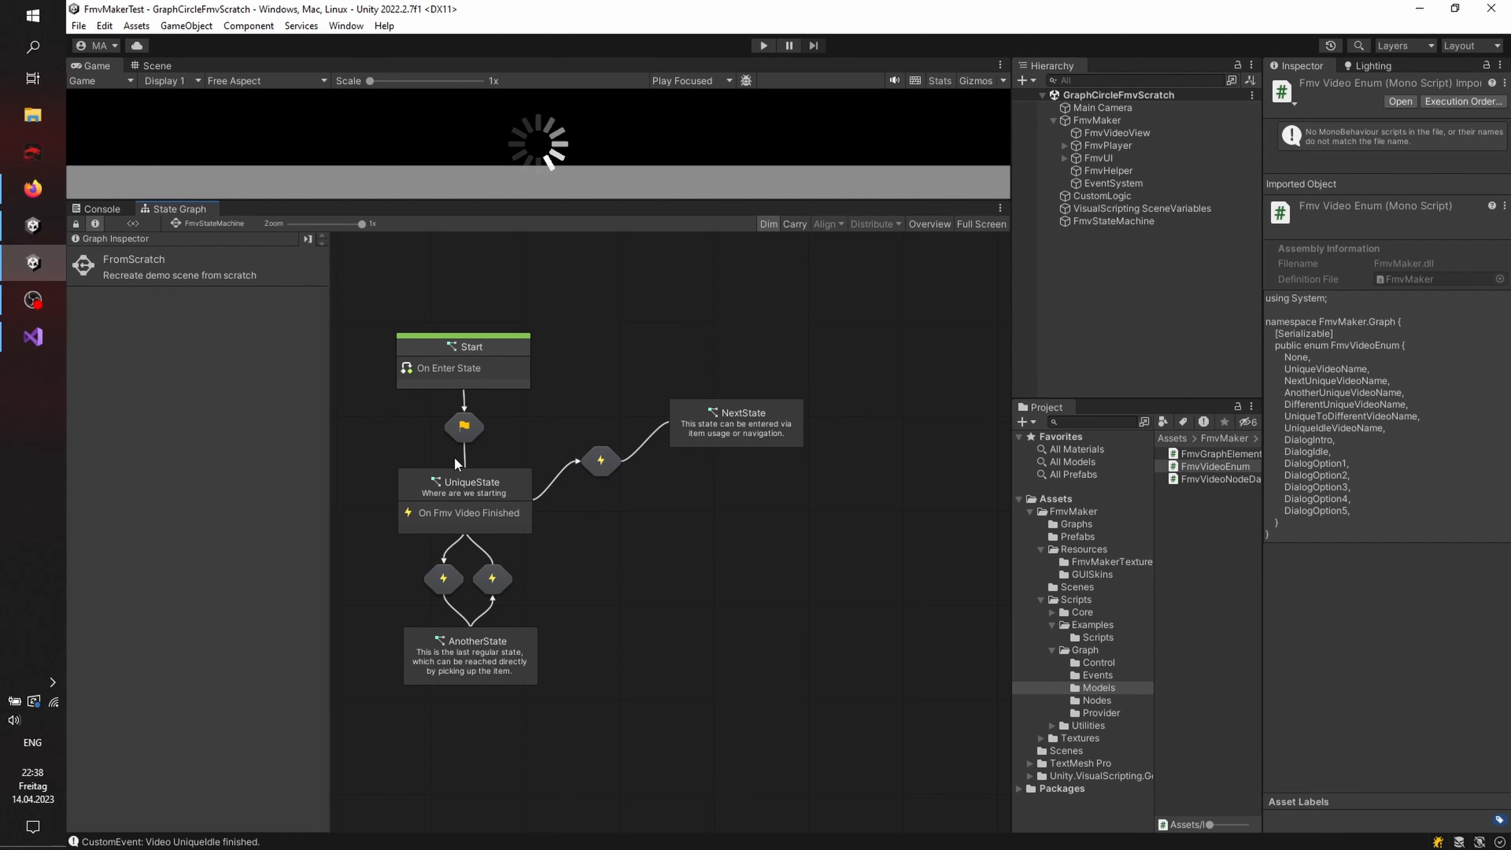
Step: Enlarge the game view and play-test picking up FirstItem and navigating back to UniqueState with DifferentToUnique
left_click_drag(536, 201, 547, 381)
left_click(763, 45)
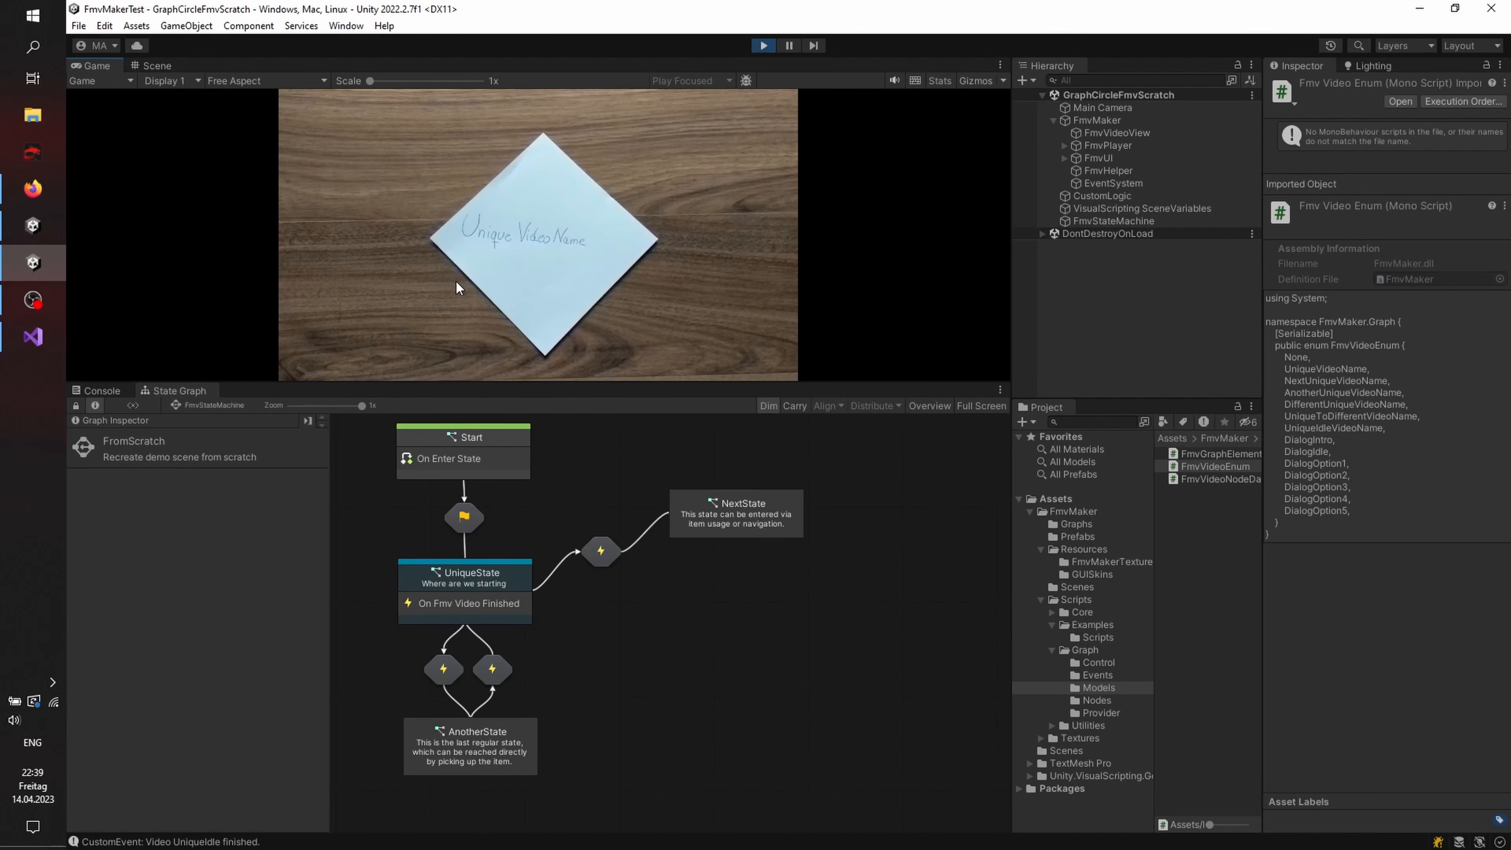
left_click(381, 322)
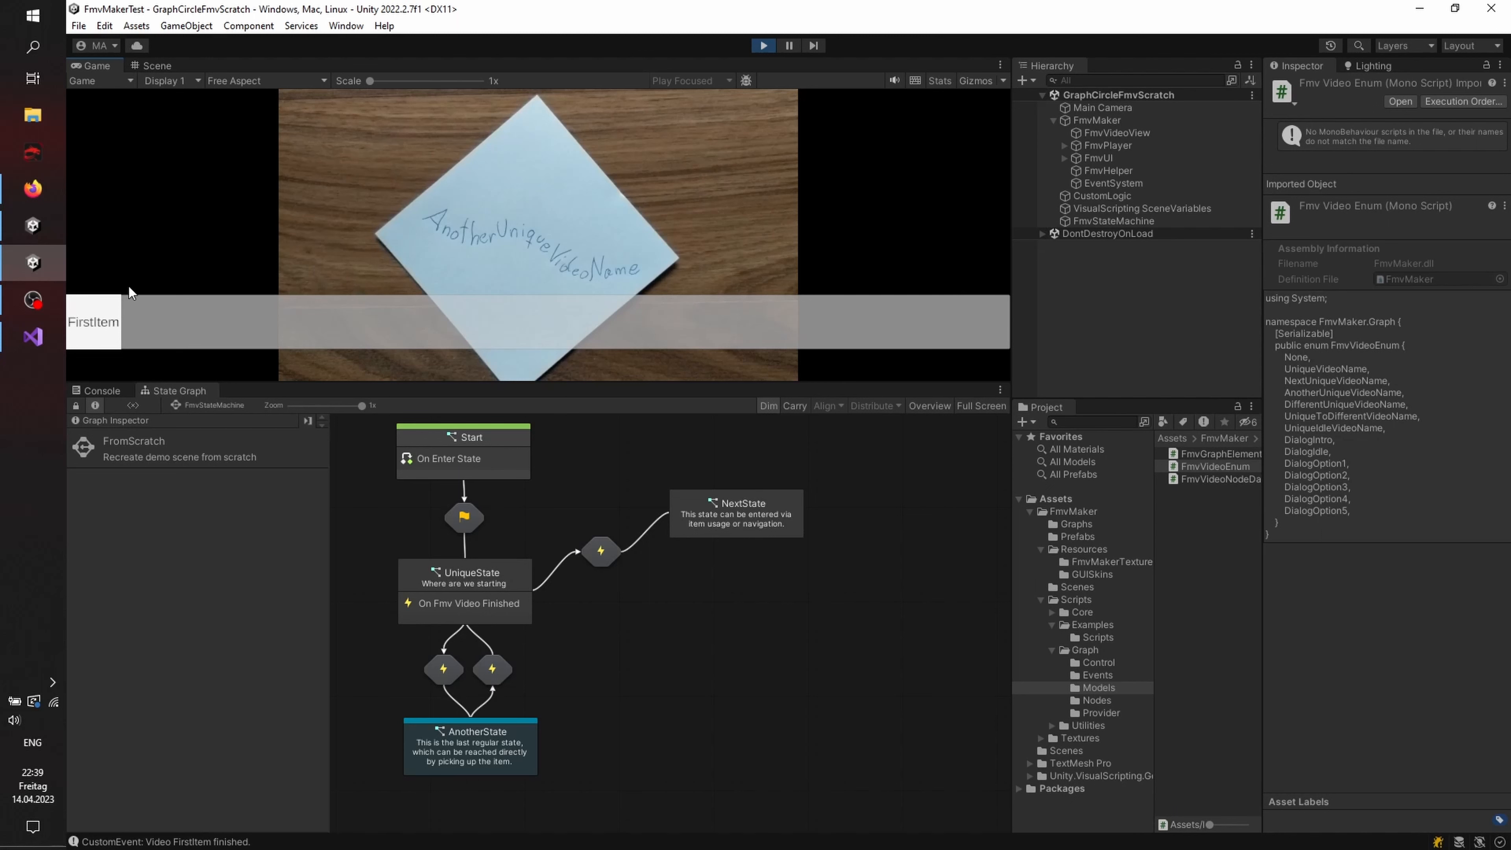
left_click(104, 311)
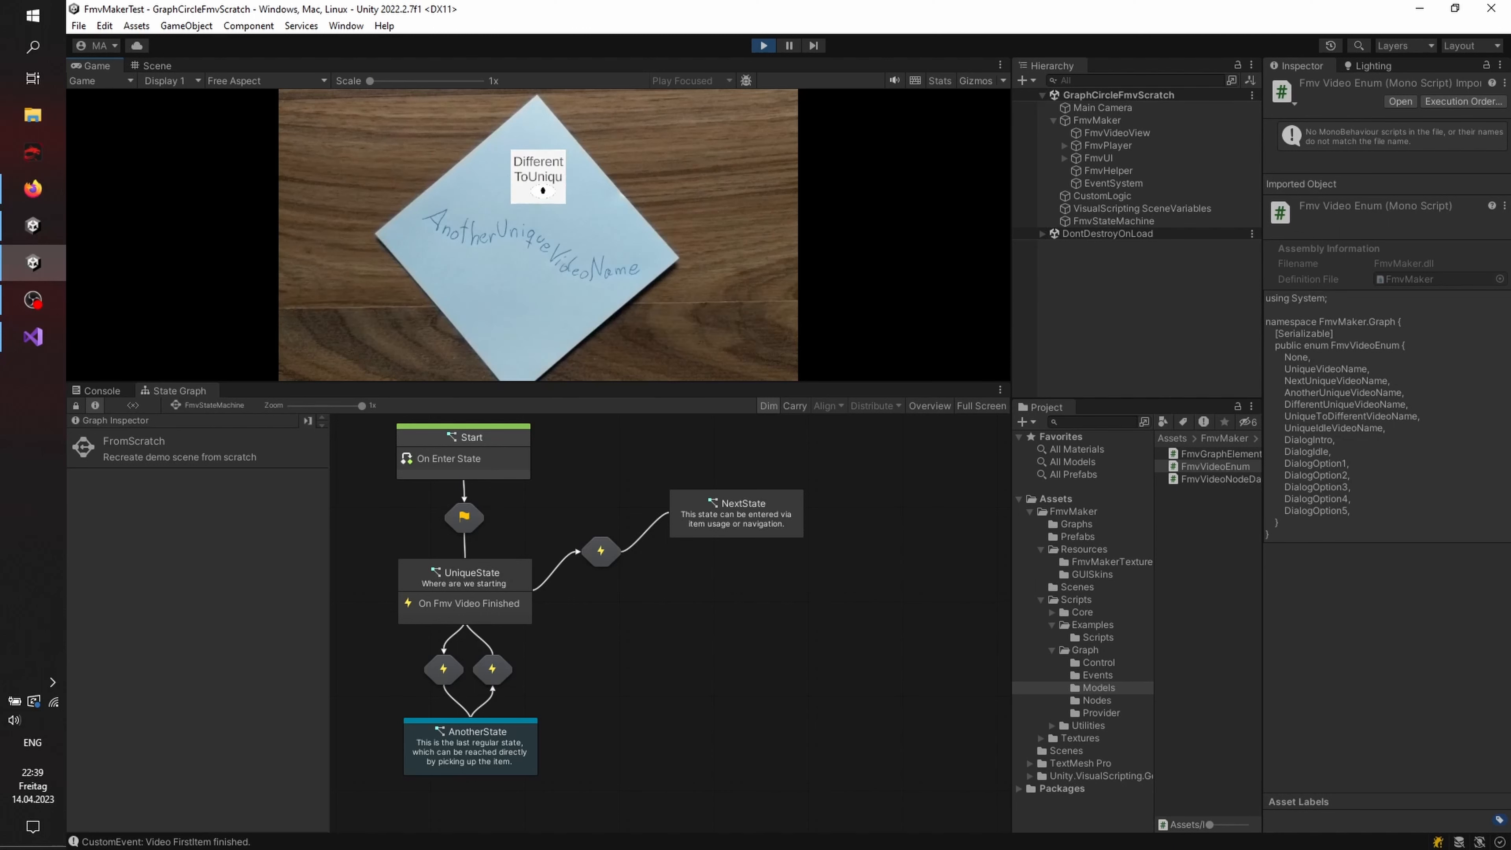
left_click(528, 171)
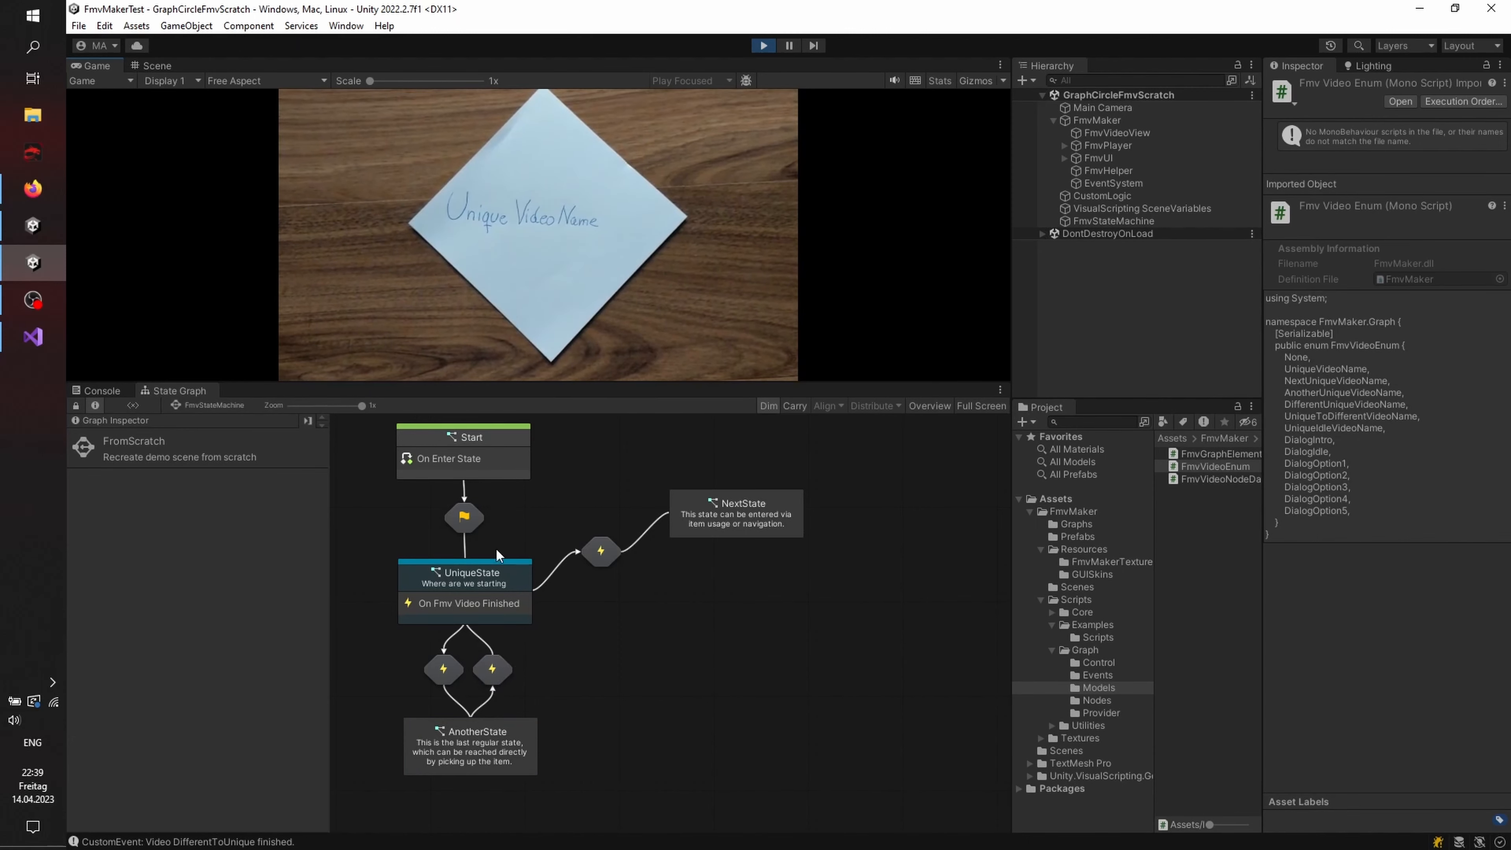
Step: Stop play mode and, in the UniqueState graph, connect the switch's Different Unique Video Name output to the Fmv Exit State input
double_click(513, 569)
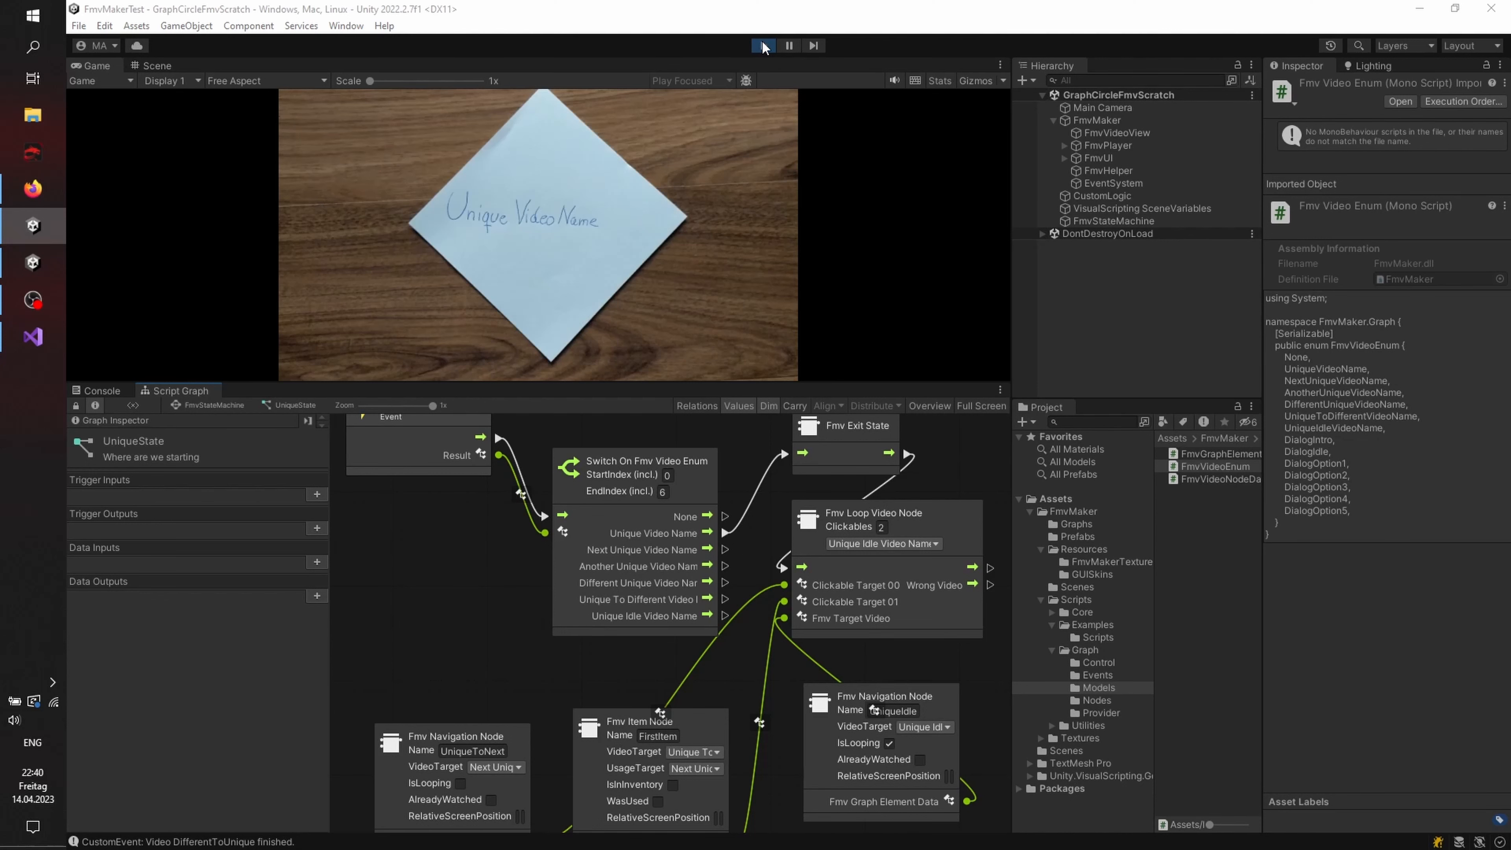
left_click(763, 46)
left_click_drag(725, 582, 789, 449)
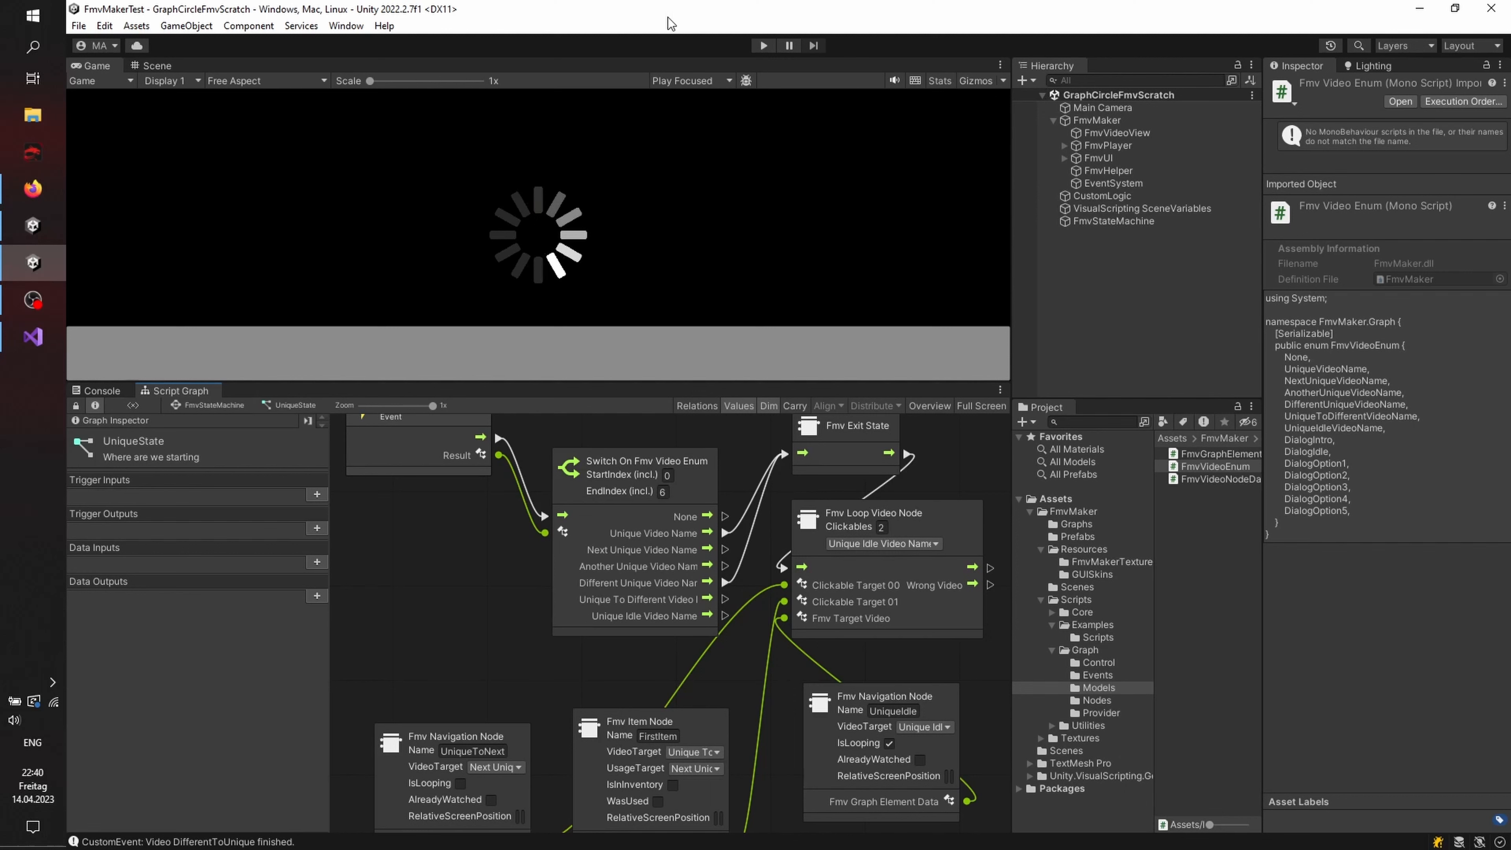
Step: Play-test the state machine by picking up FirstItem, returning to UniqueState and using the item to reach NextState, and stop play mode
left_click(763, 46)
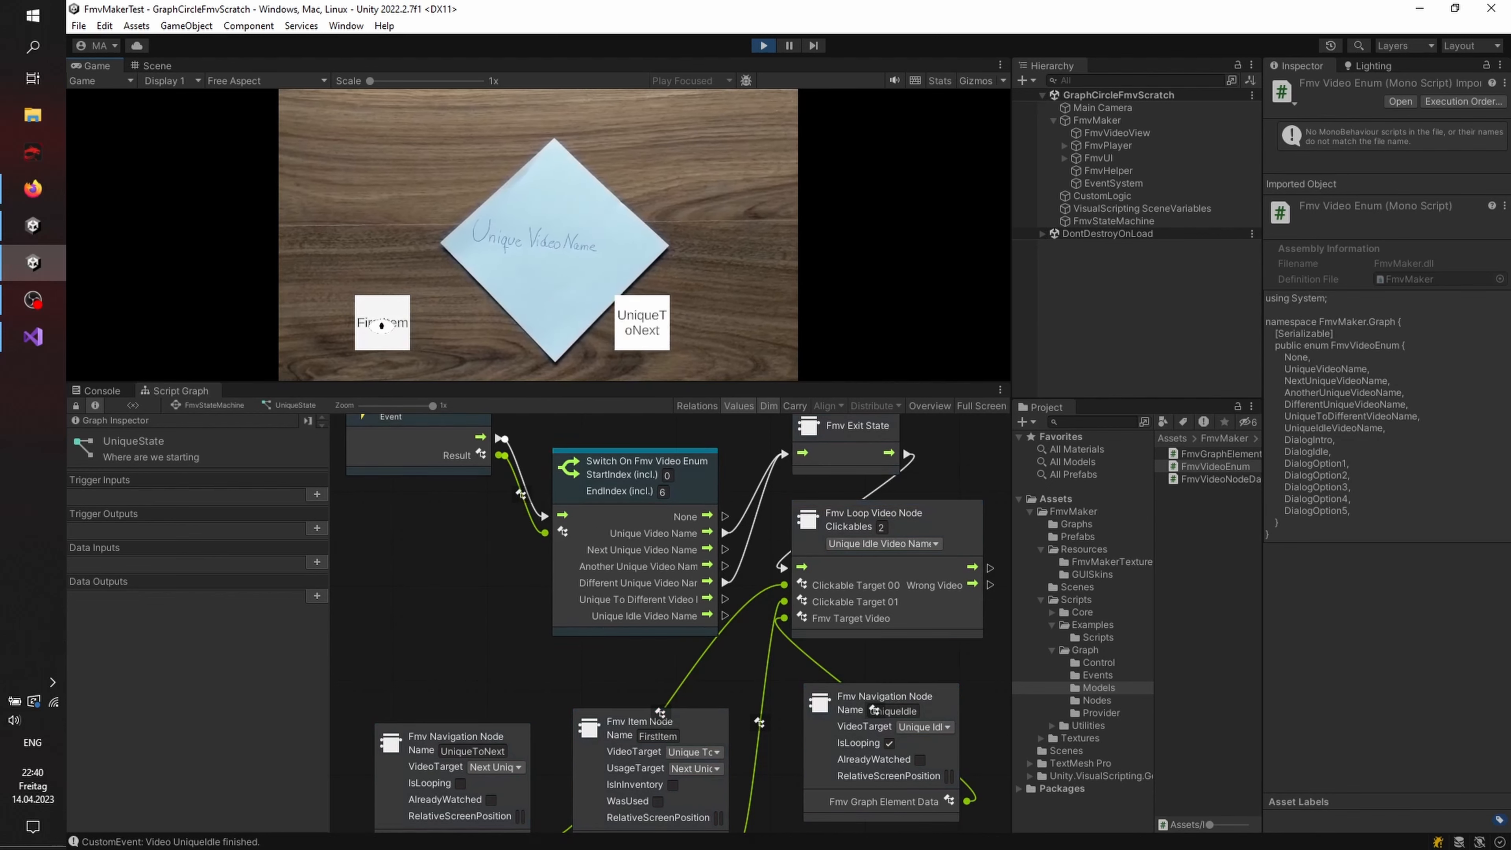
left_click(415, 312)
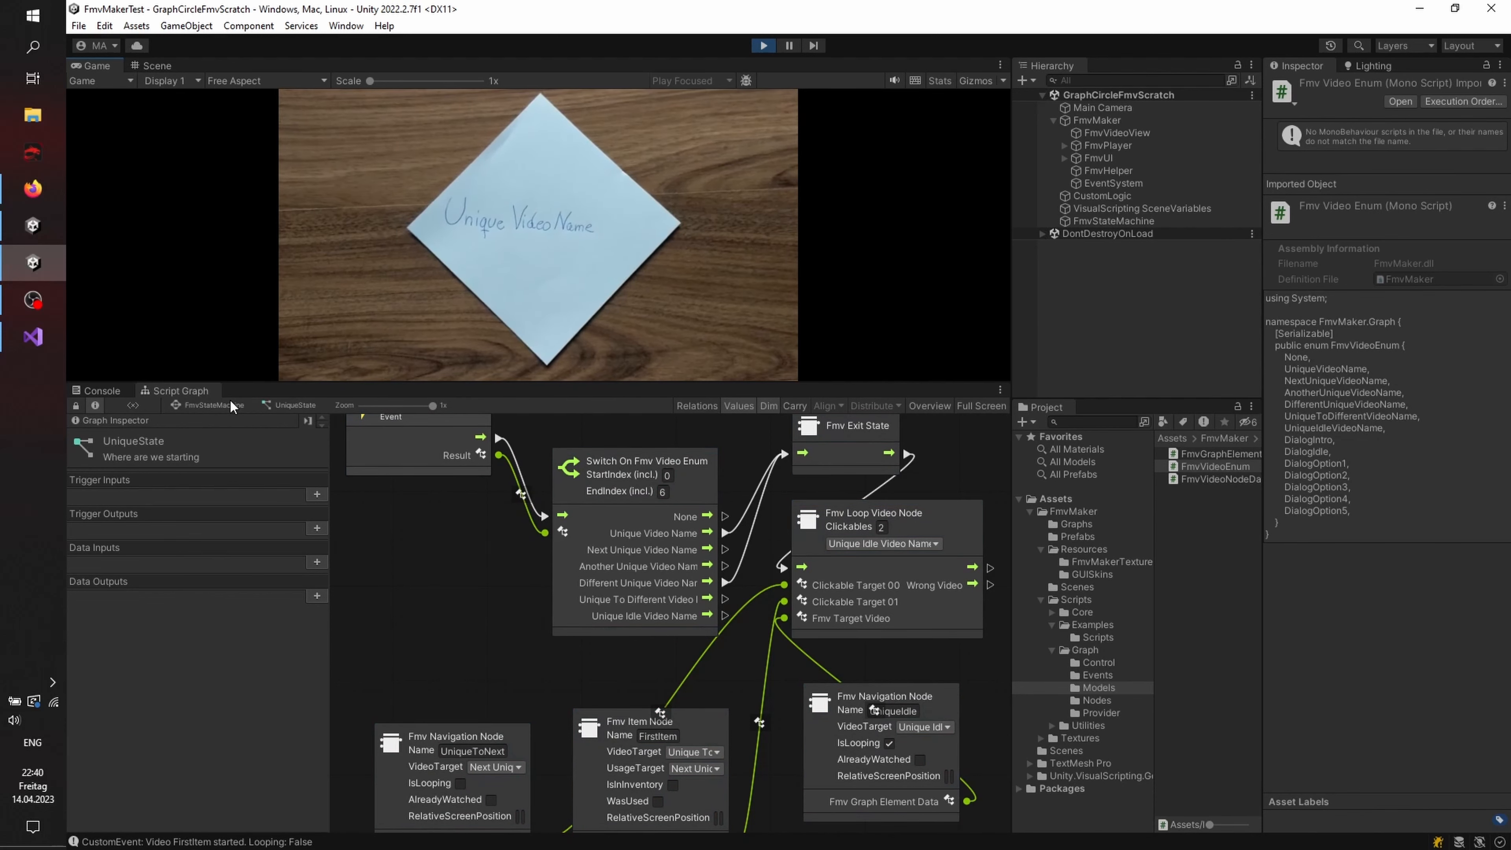
left_click(230, 404)
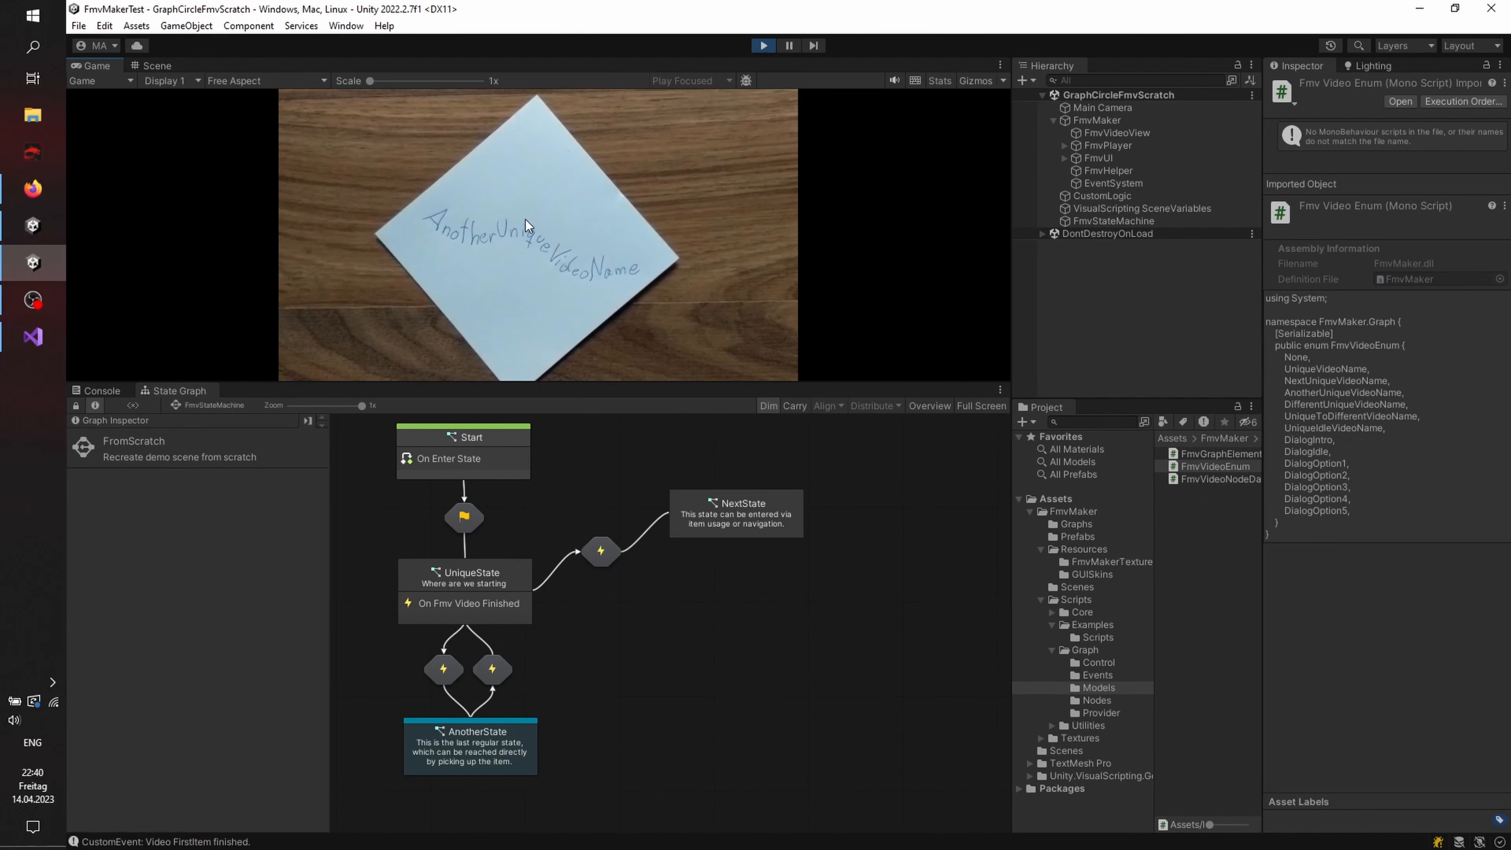
left_click(543, 187)
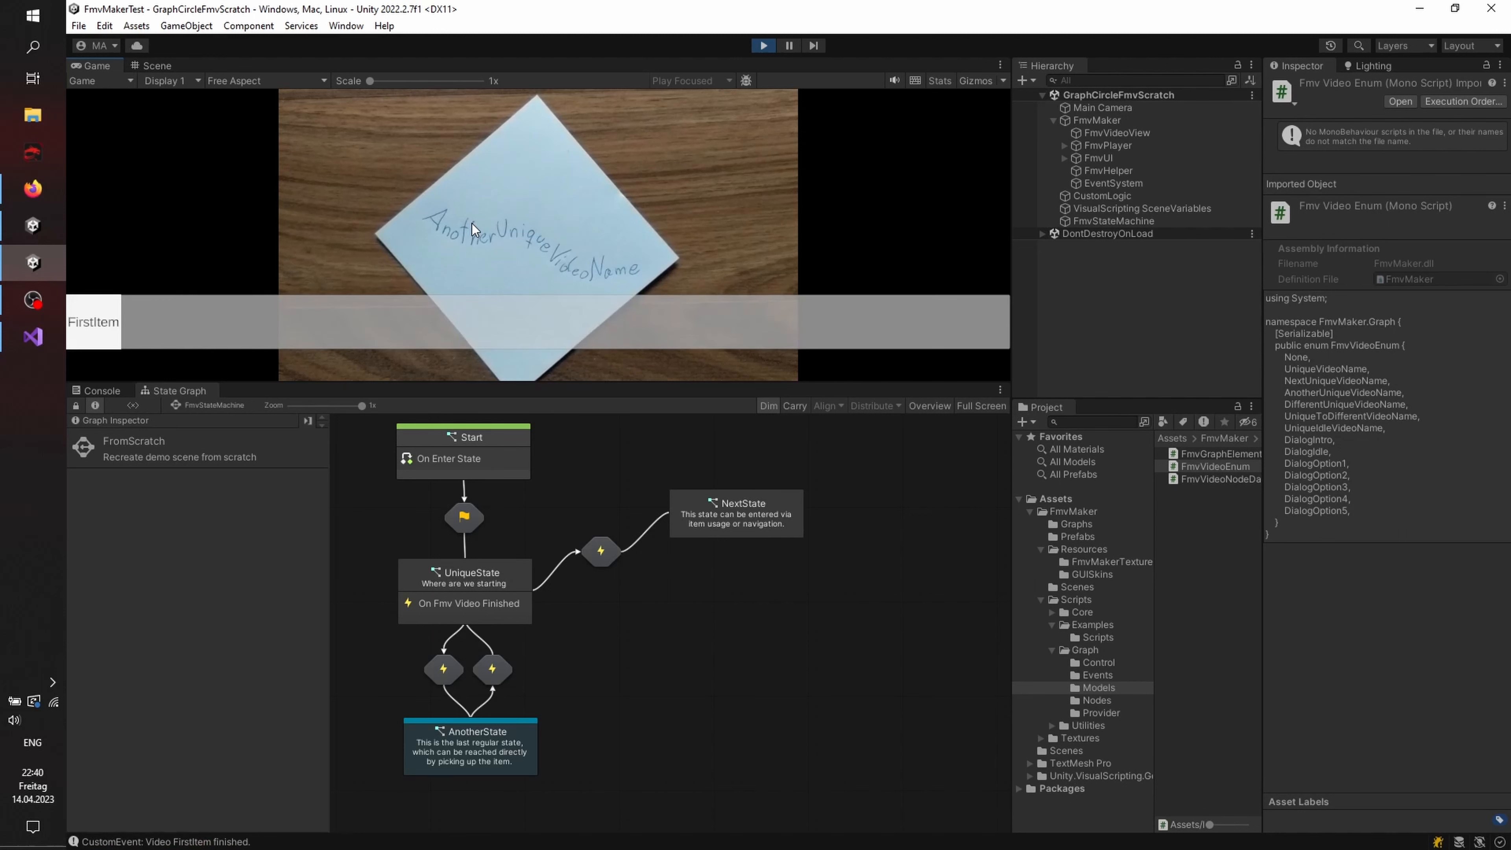
left_click(541, 183)
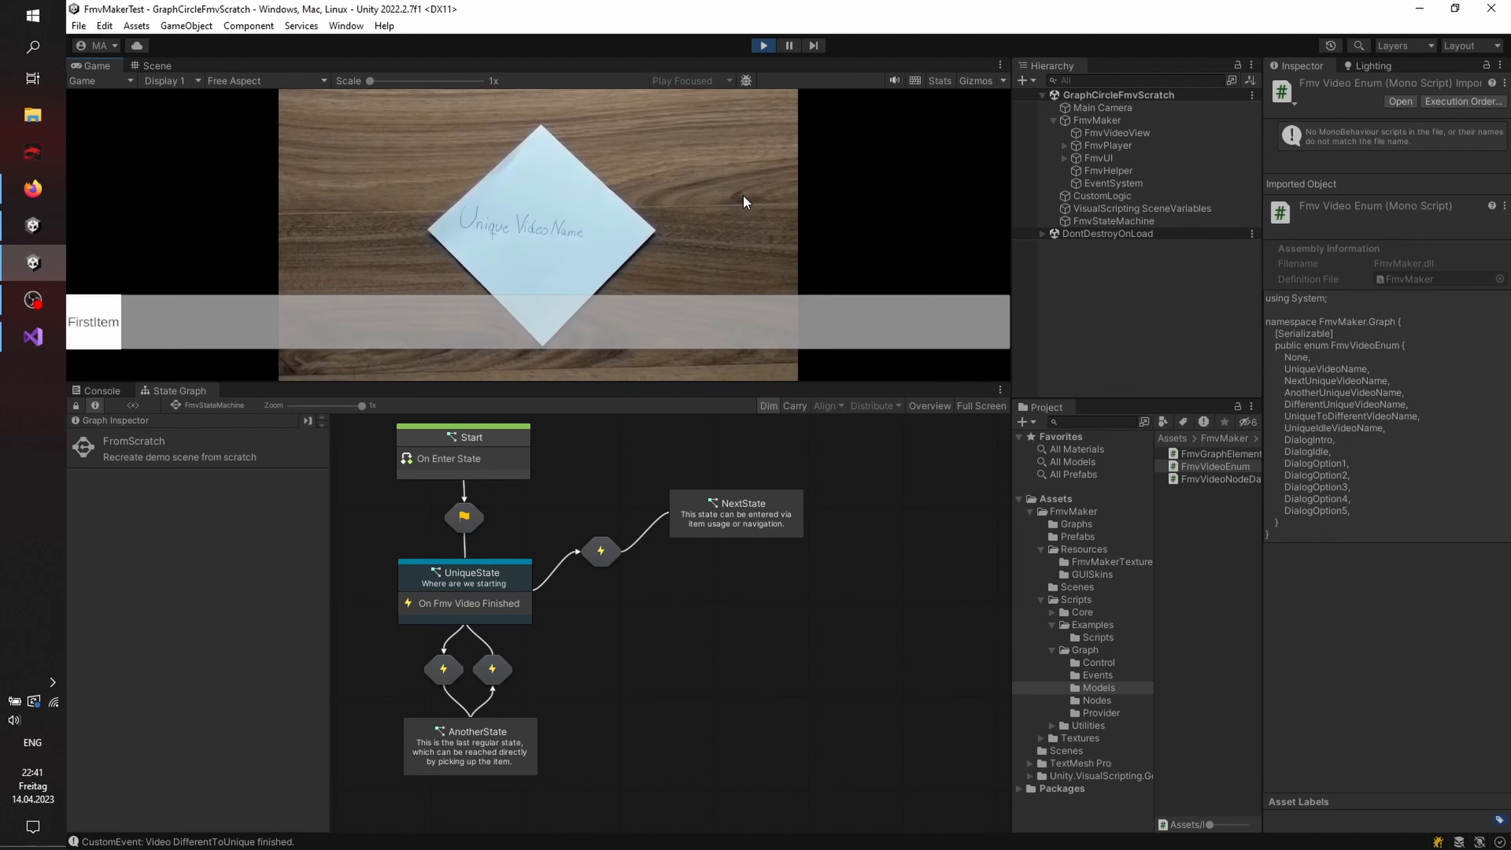
left_click(314, 325)
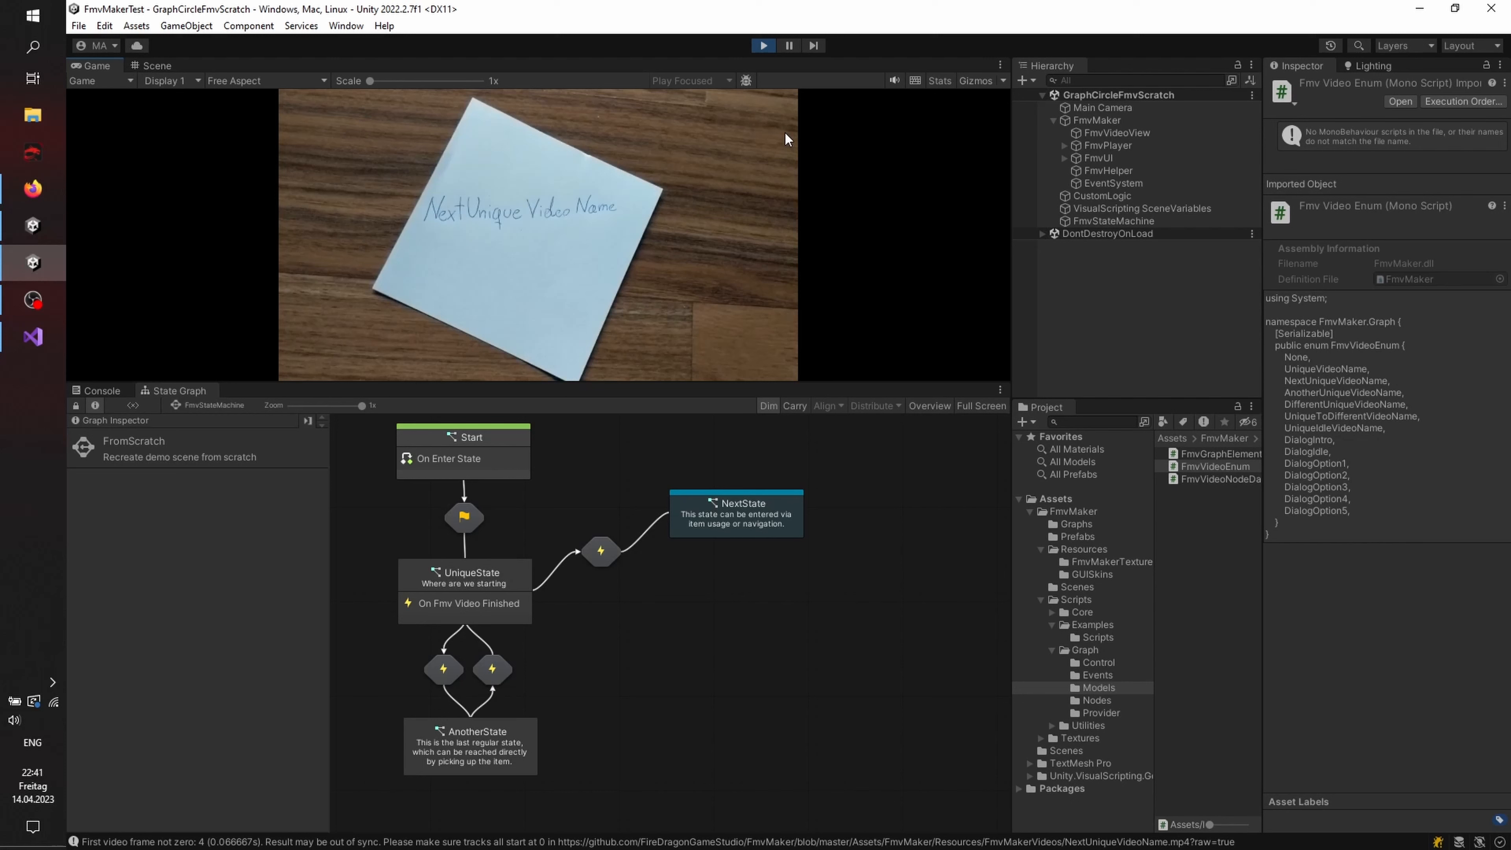
left_click(763, 46)
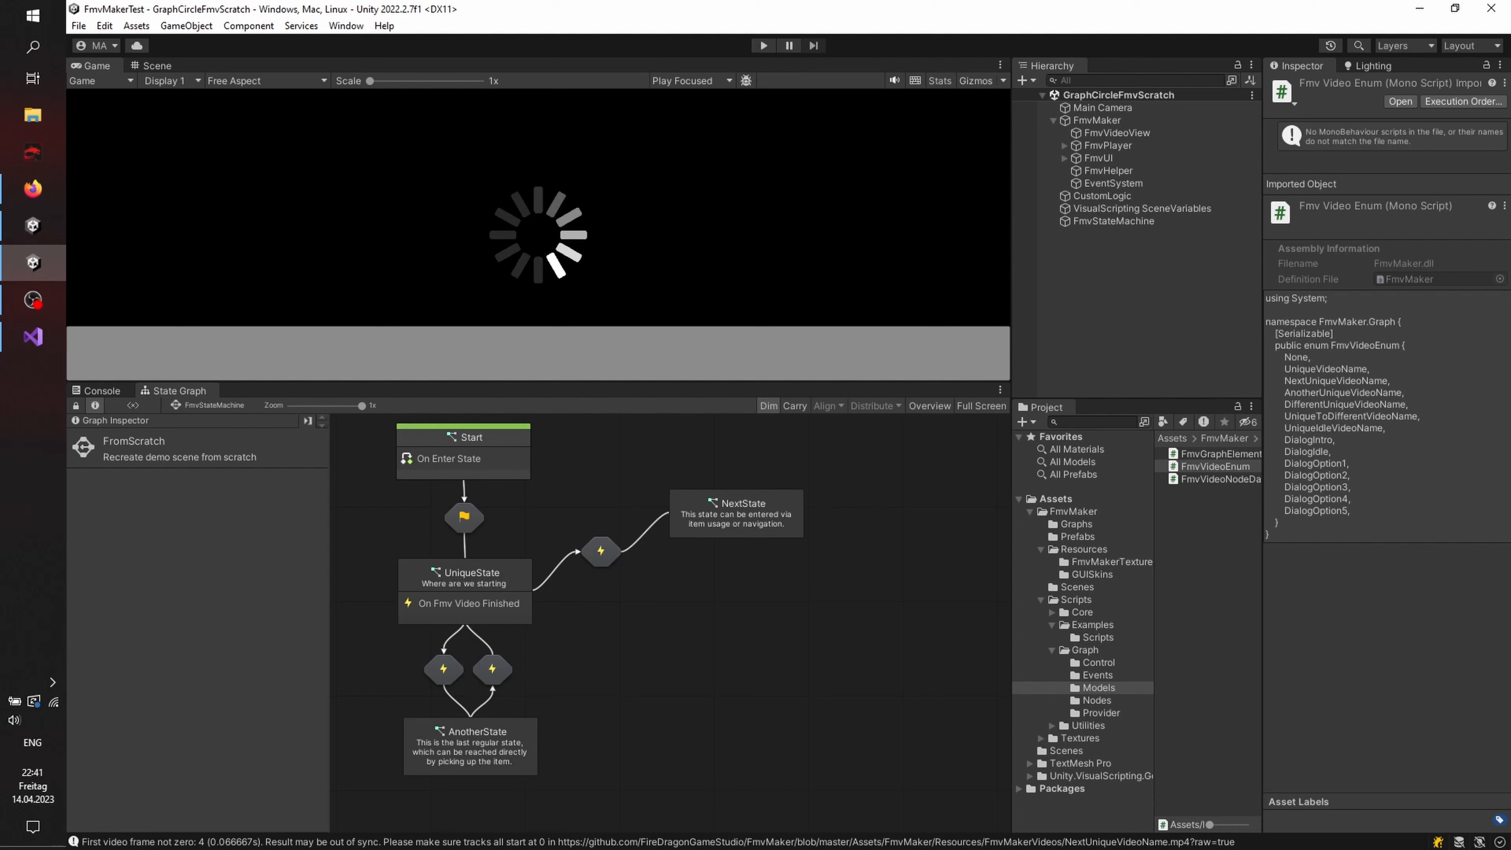
Step: Make a second transition from UniqueState to NextState and title it "OnNavigationToNext"
key("alt+Tab")
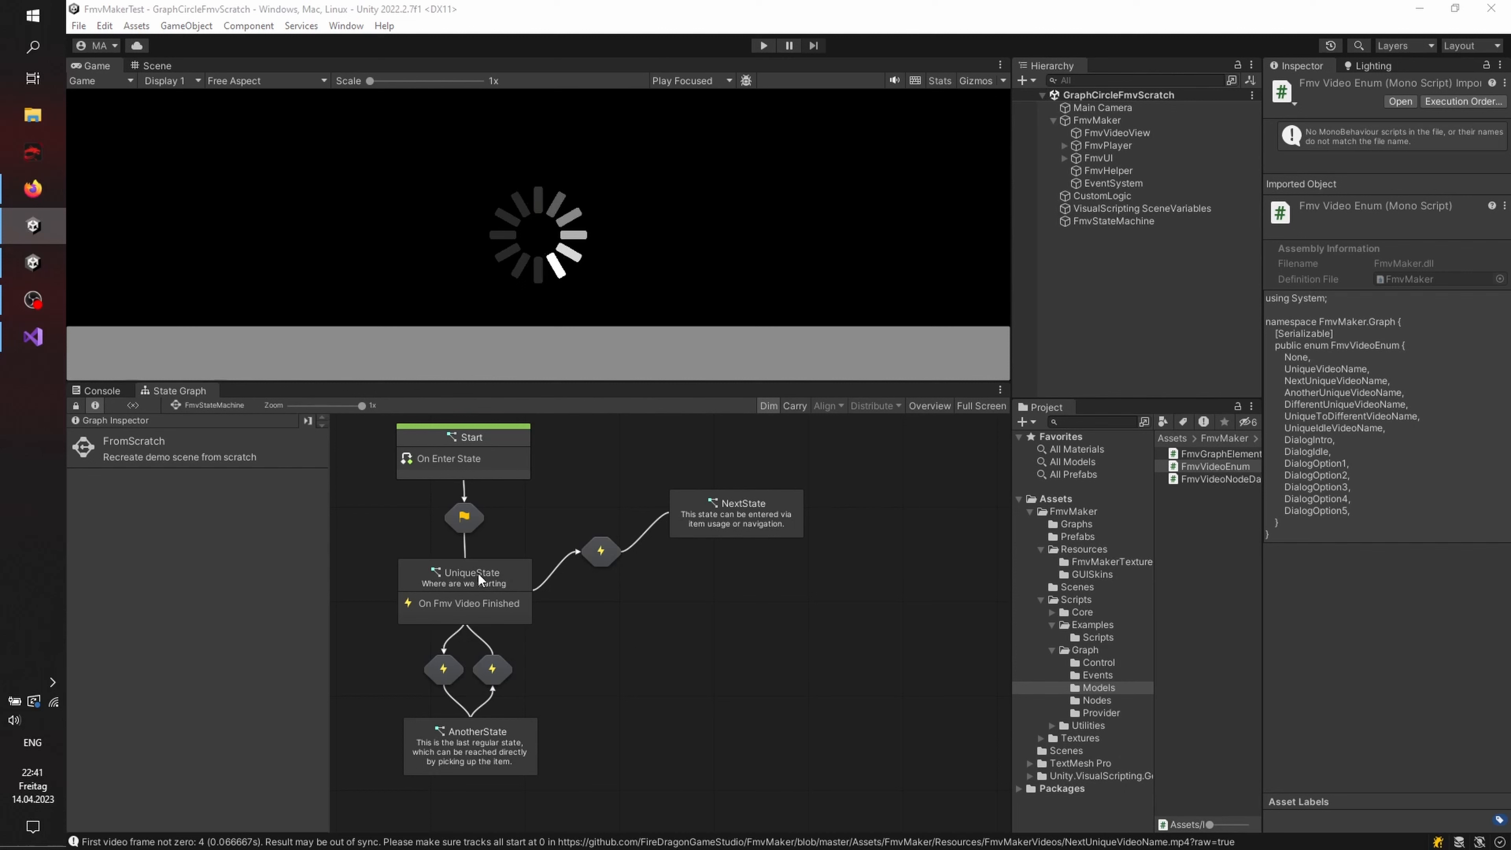
left_click(510, 569)
right_click(510, 569)
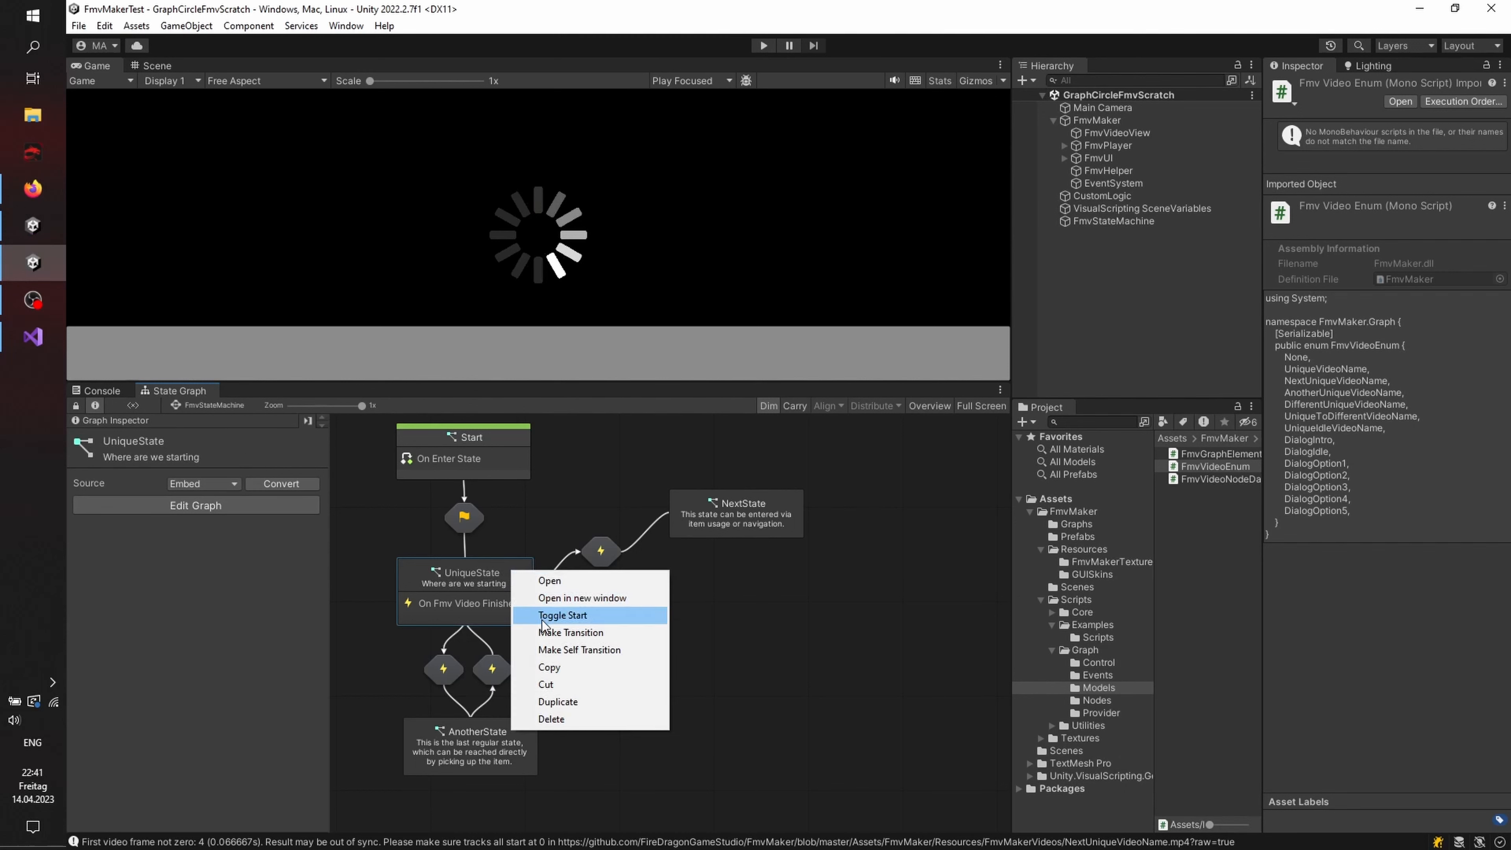
left_click(551, 631)
left_click(737, 513)
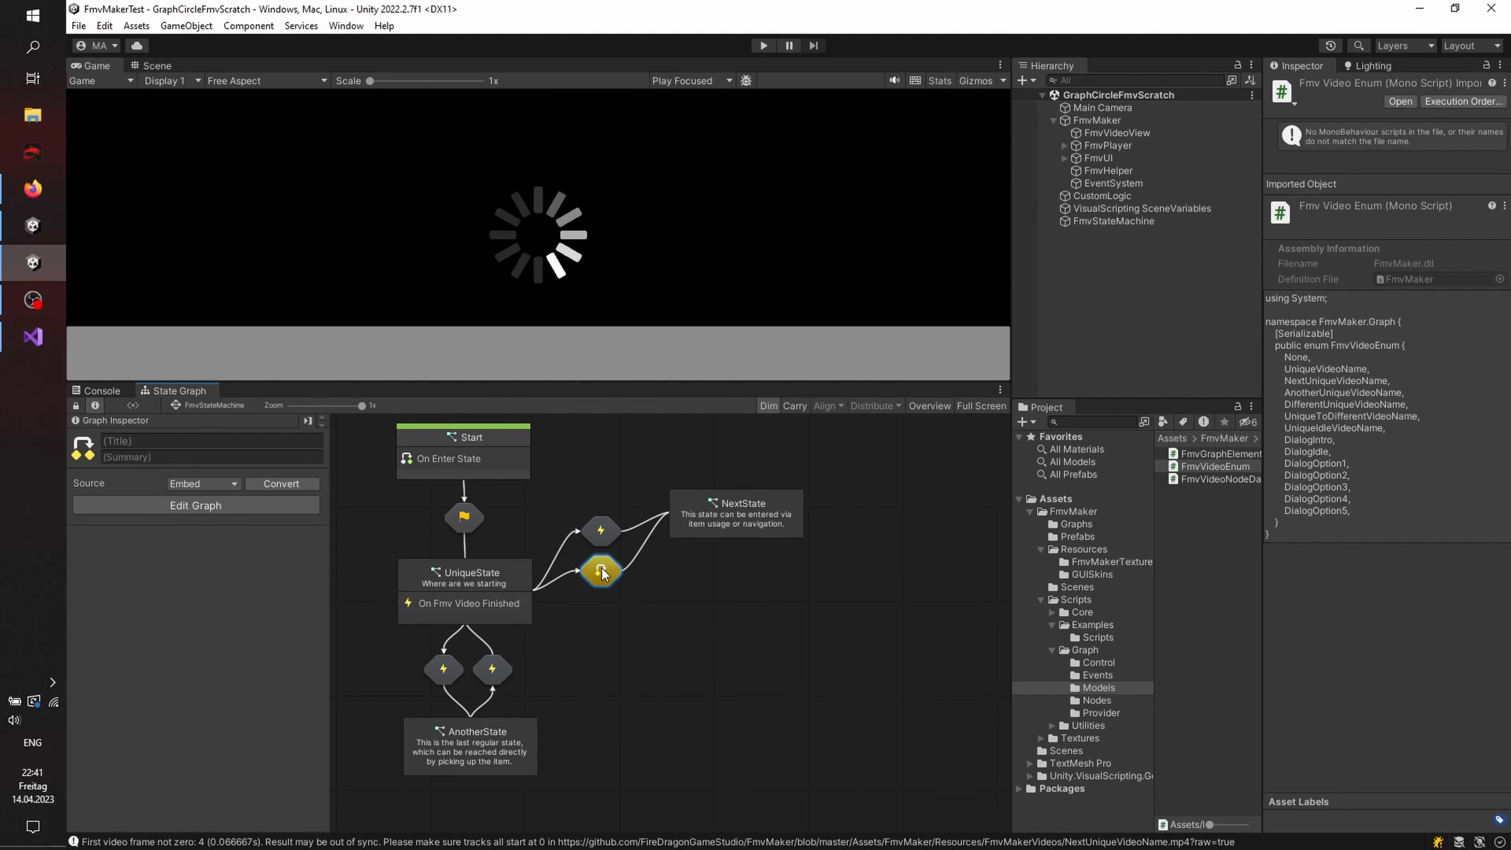
left_click(145, 443)
type("OnNavigationToNext")
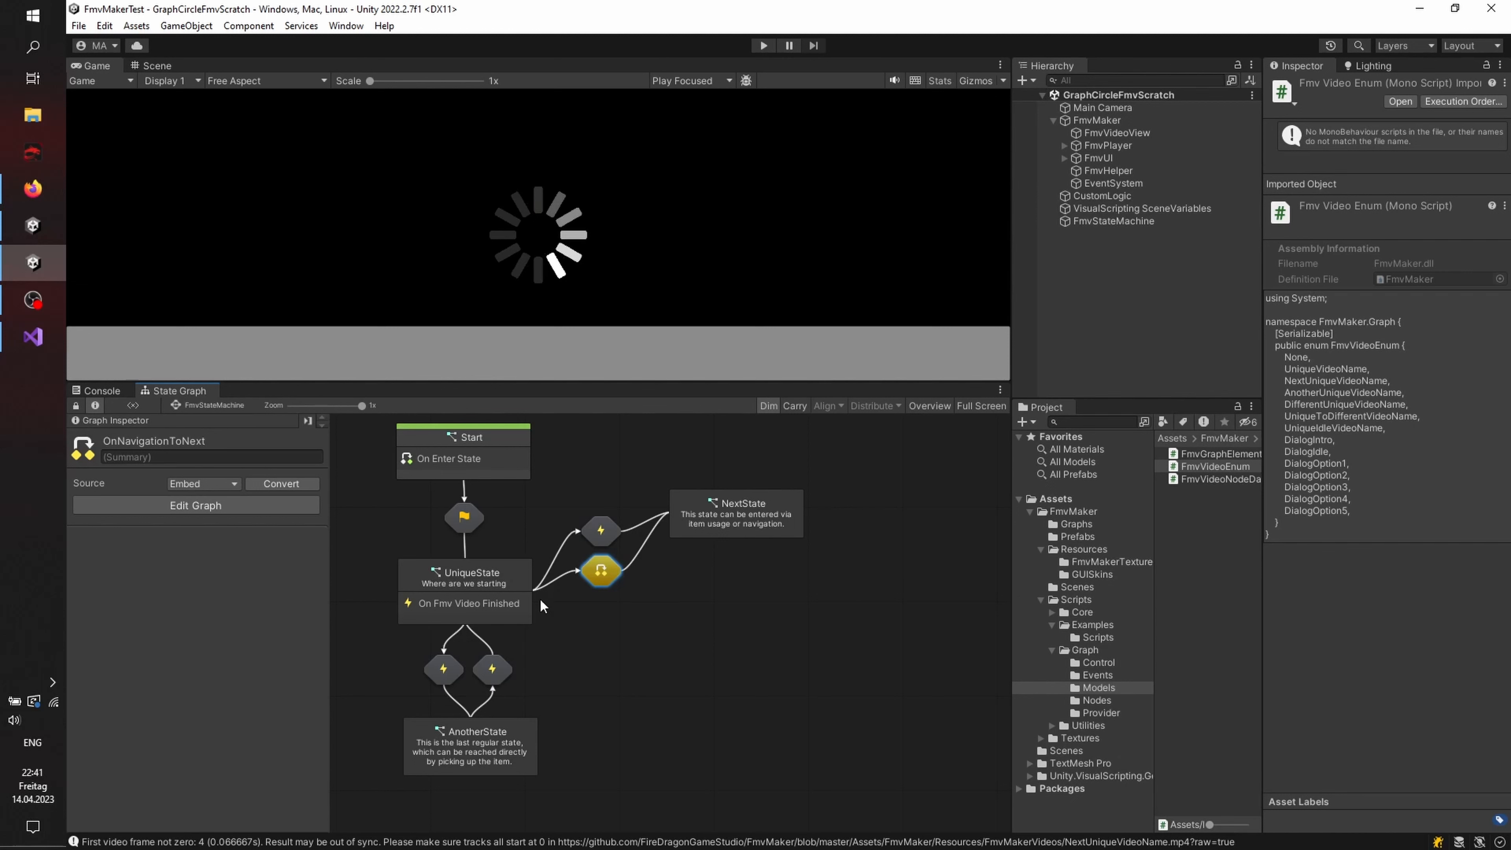
Step: Open the OnNavigationToNext transition graph and add an On Fmv Navigation Clicked event at its upper-left
double_click(589, 576)
right_click(478, 470)
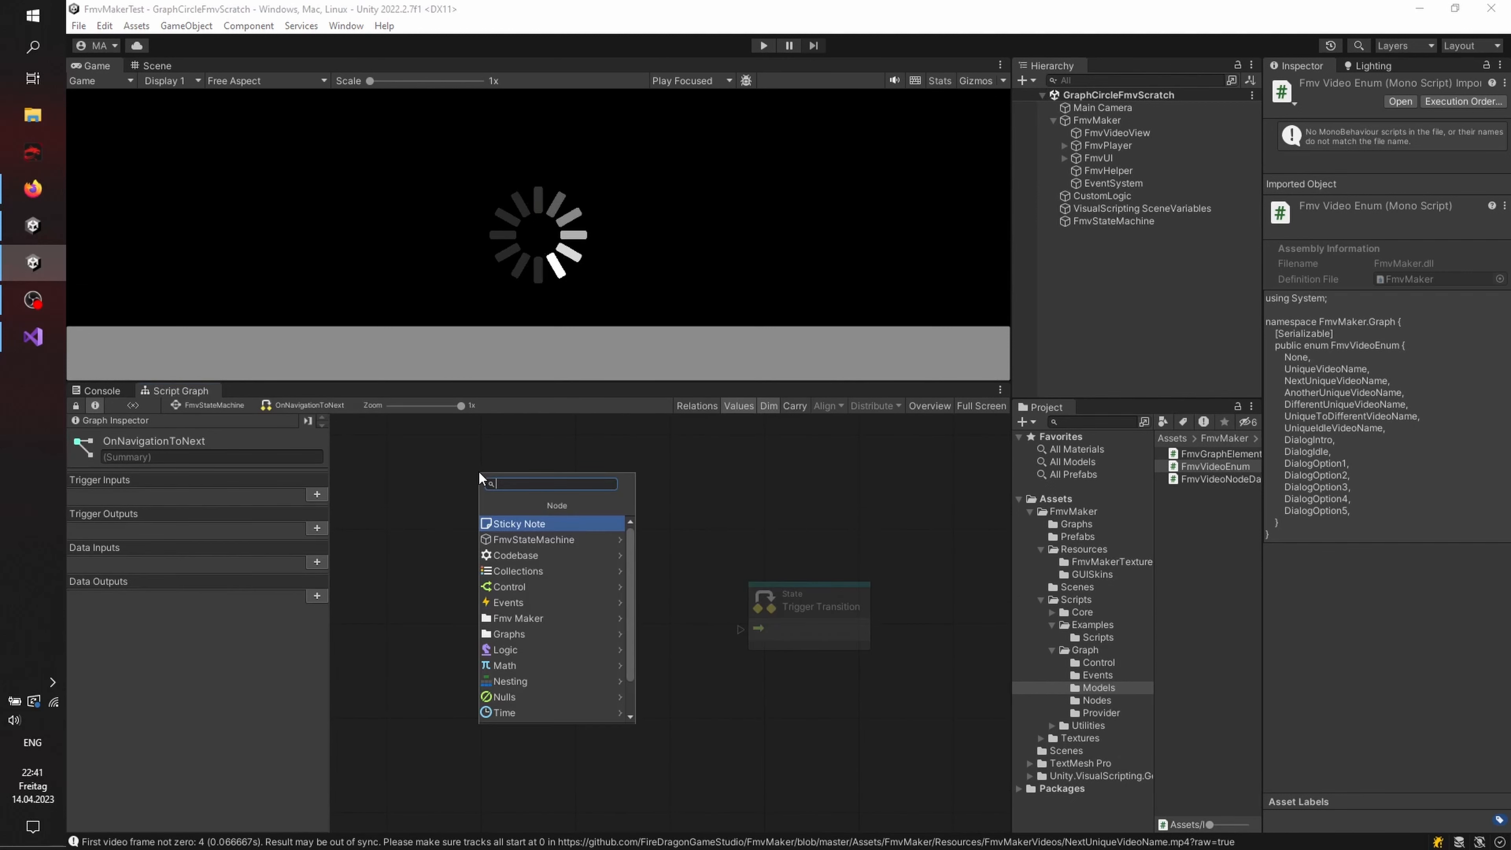
left_click(514, 602)
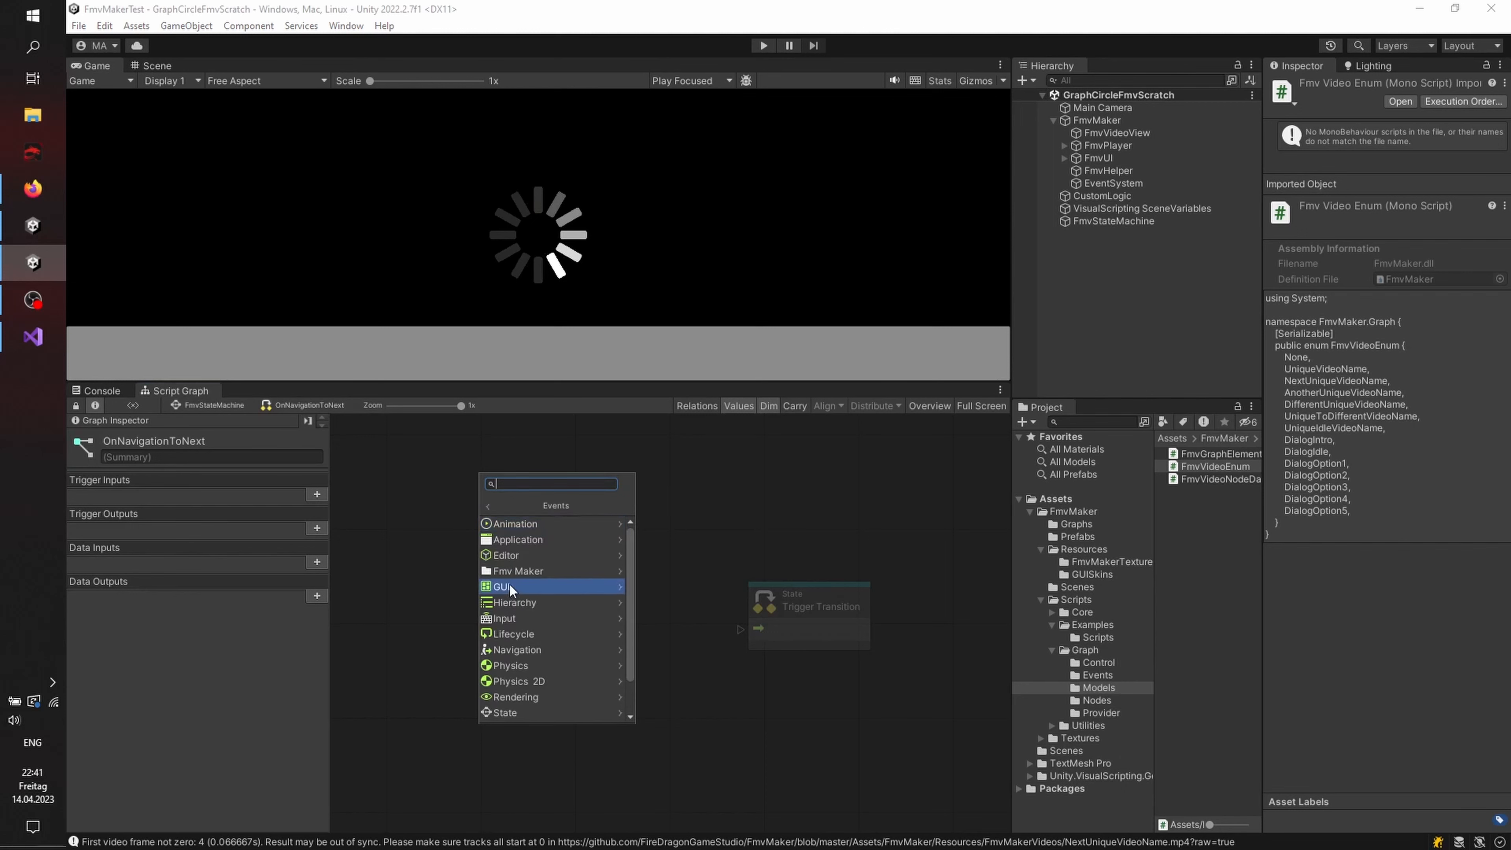
left_click(514, 570)
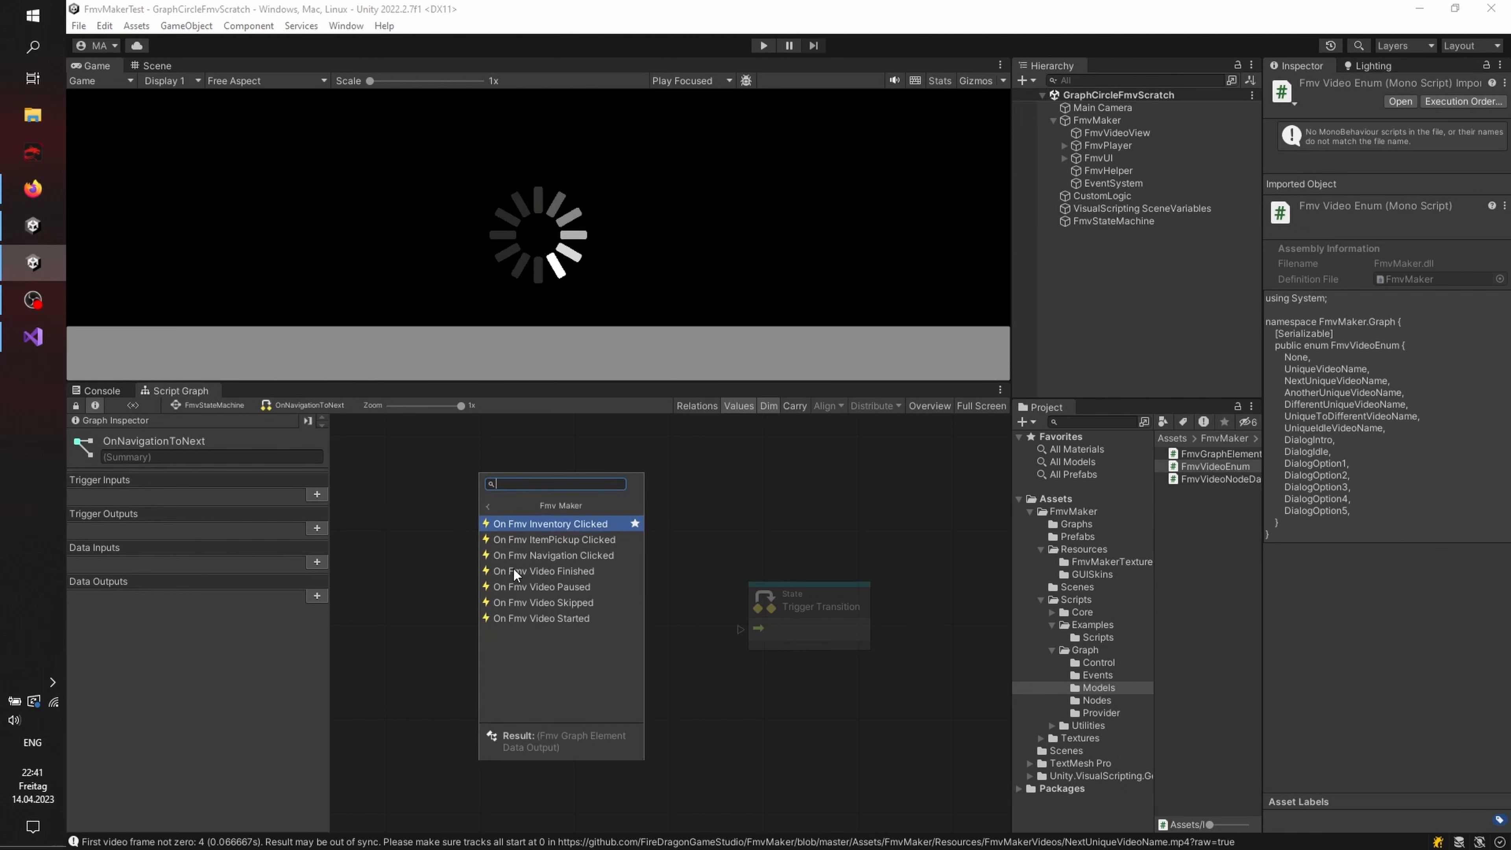
left_click(550, 555)
left_click_drag(553, 533, 424, 492)
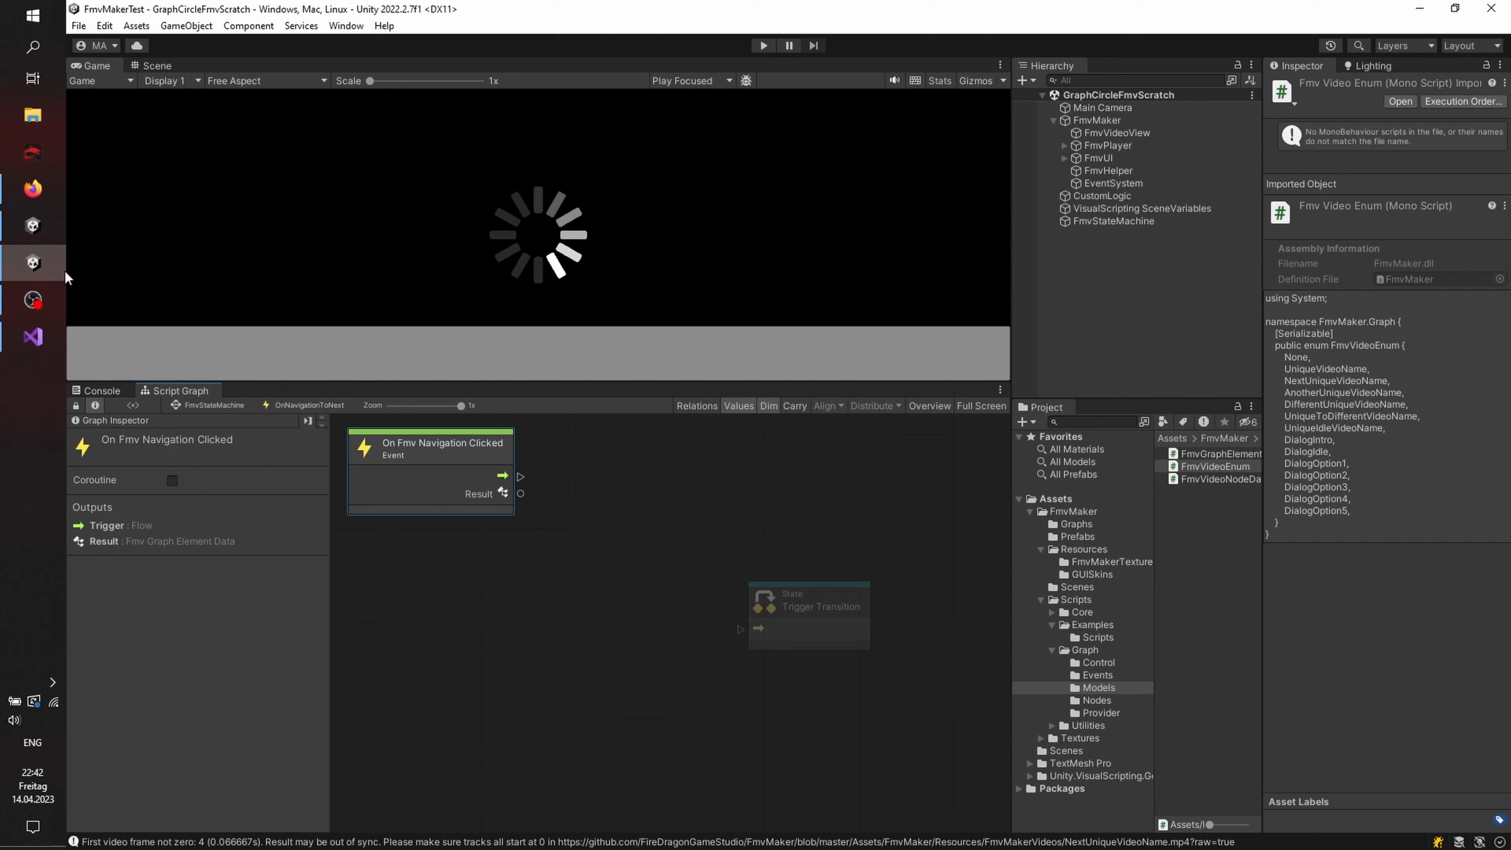
Step: Chain an Fmv Exit State node and an Fmv Video Node after the navigation event's trigger in OnNavigationToNext
right_click(585, 465)
left_click_drag(520, 476, 558, 569)
left_click(619, 584)
left_click(606, 507)
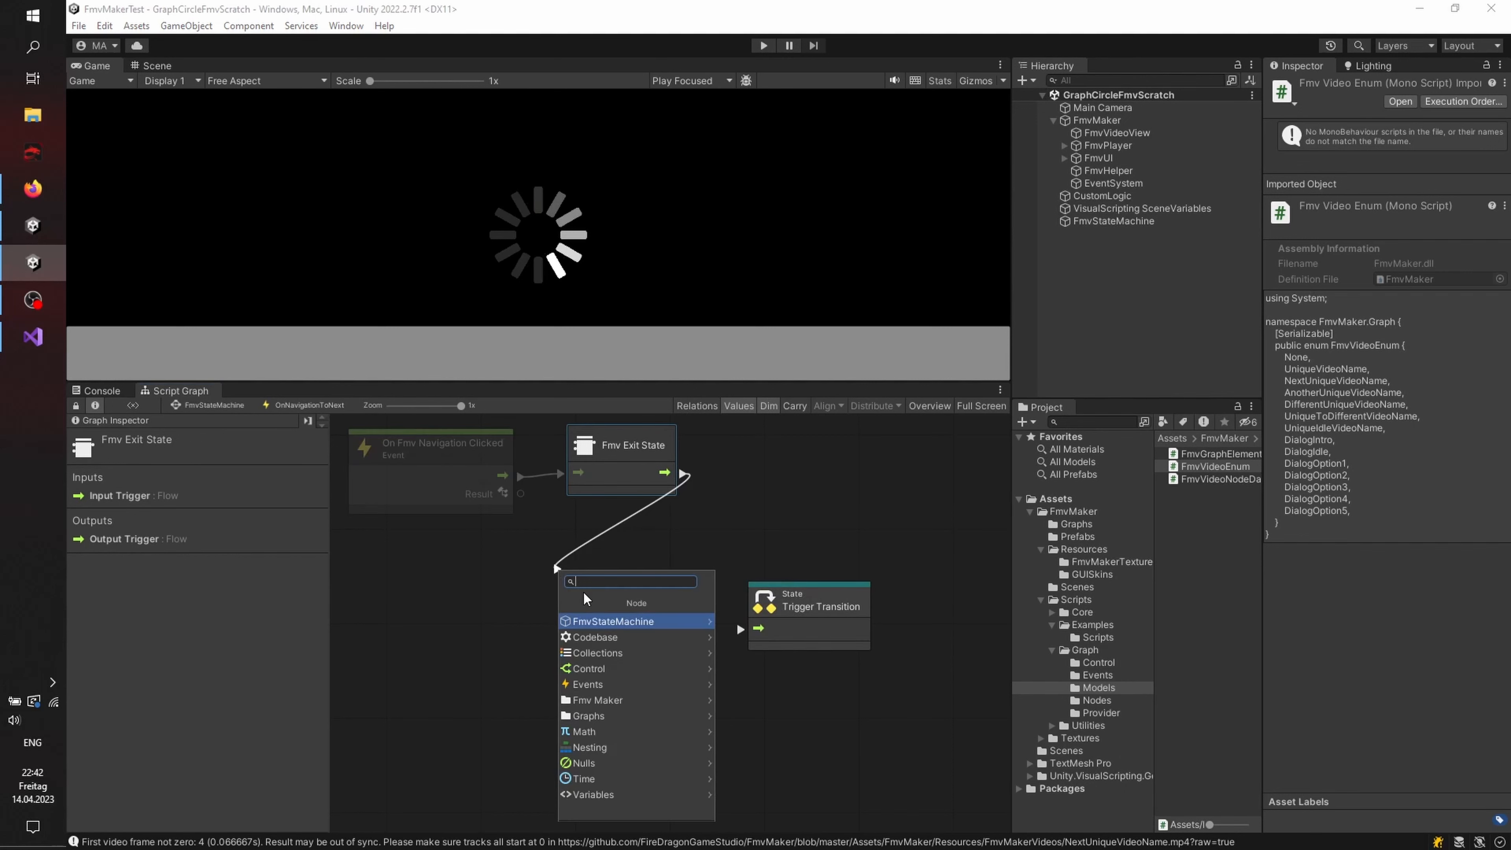
left_click(611, 702)
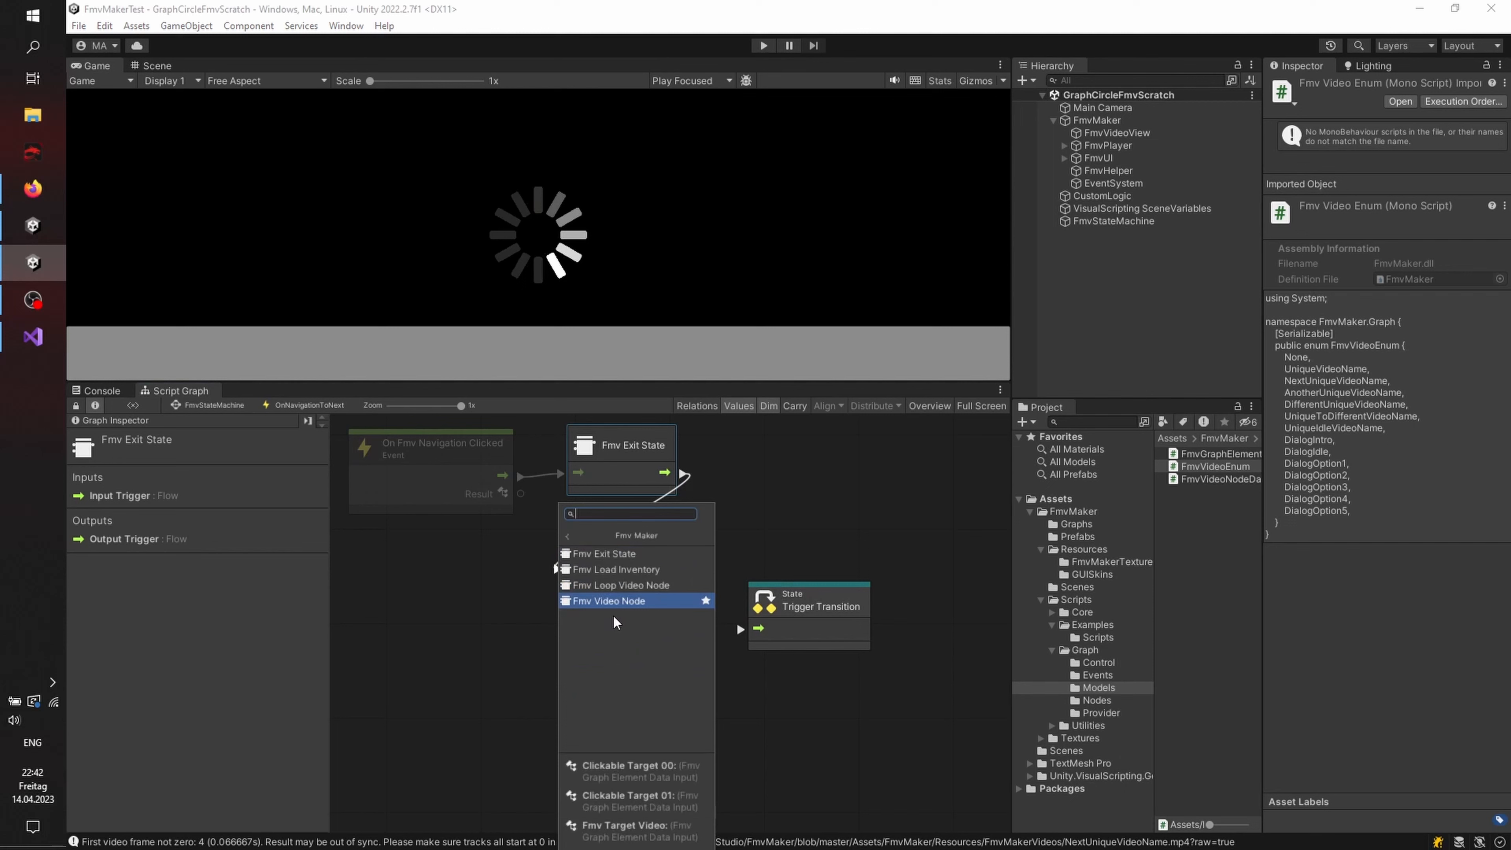
left_click(612, 613)
left_click_drag(672, 544, 726, 543)
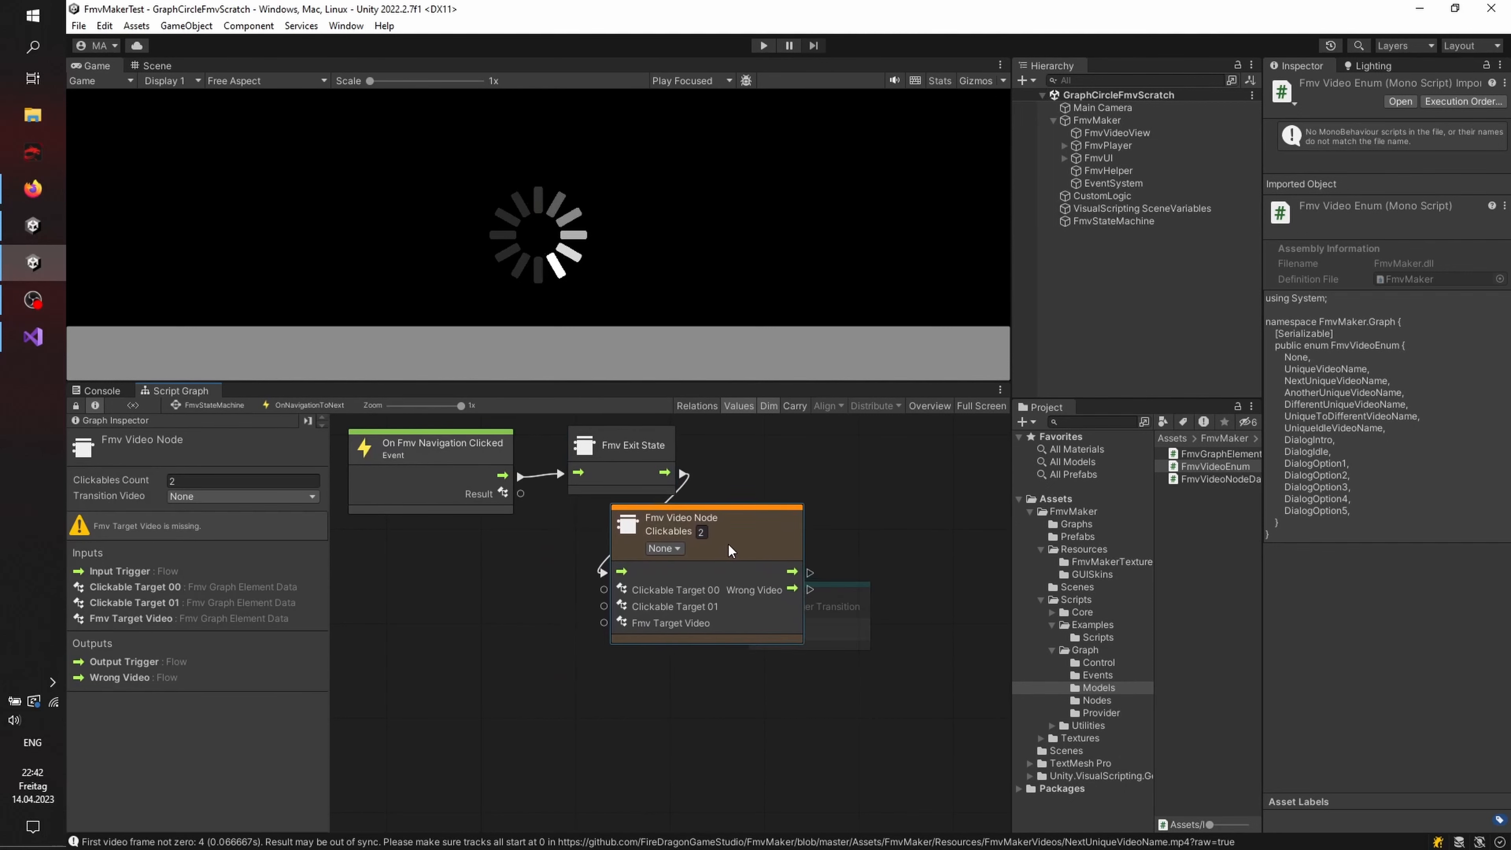
Step: Move the Trigger Transition node clear of the Fmv Video Node and connect the video node's main output to it
left_click(903, 628)
left_click_drag(903, 628, 955, 626)
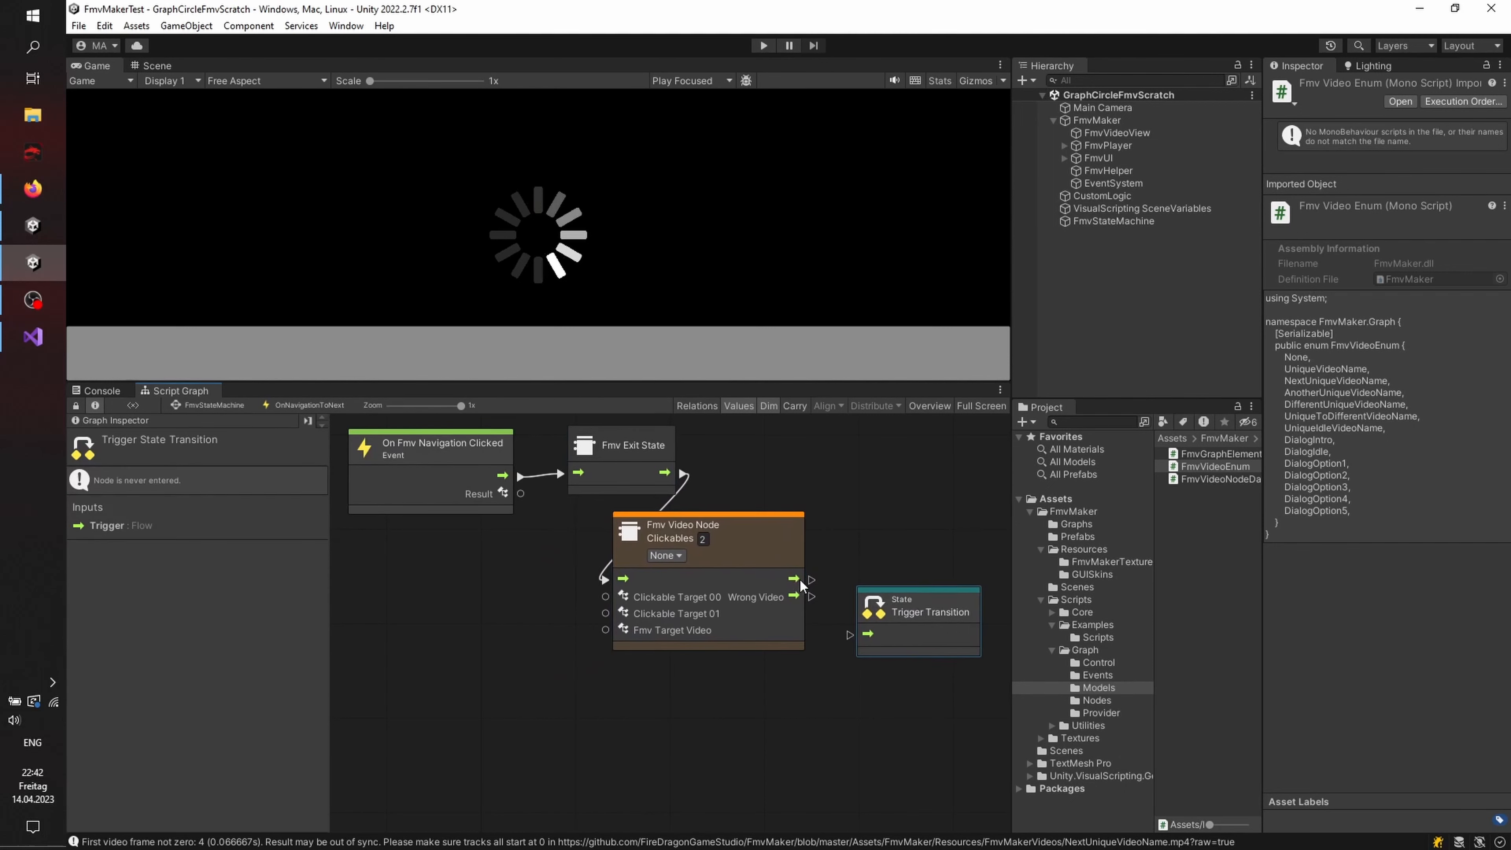
left_click_drag(808, 578, 849, 634)
Step: Set the Fmv Video Node's clickables to 1 and connect the navigation event's Result to Fmv Target Video
left_click(703, 537)
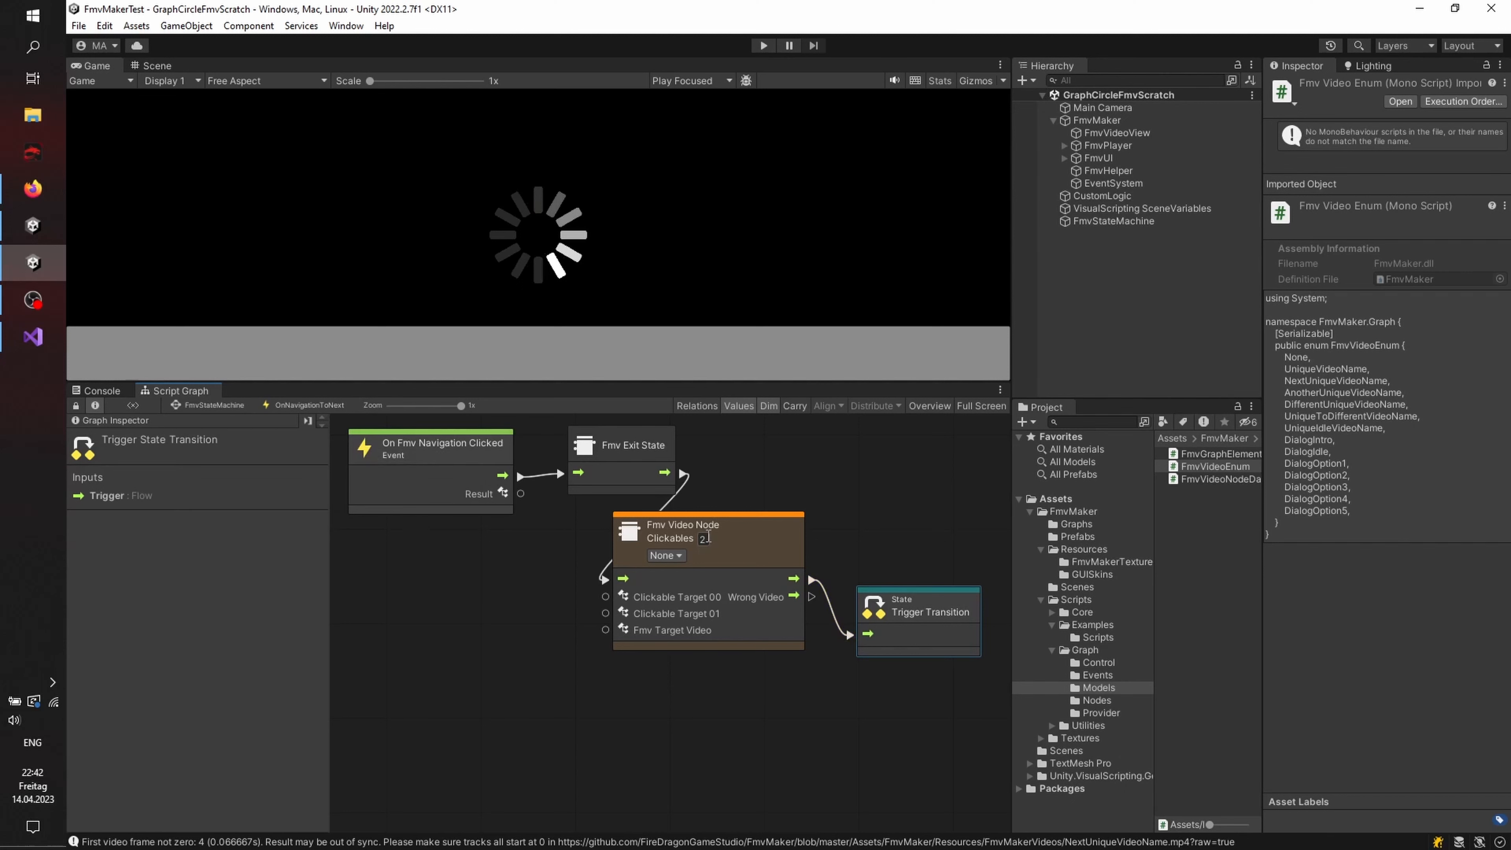
type("1")
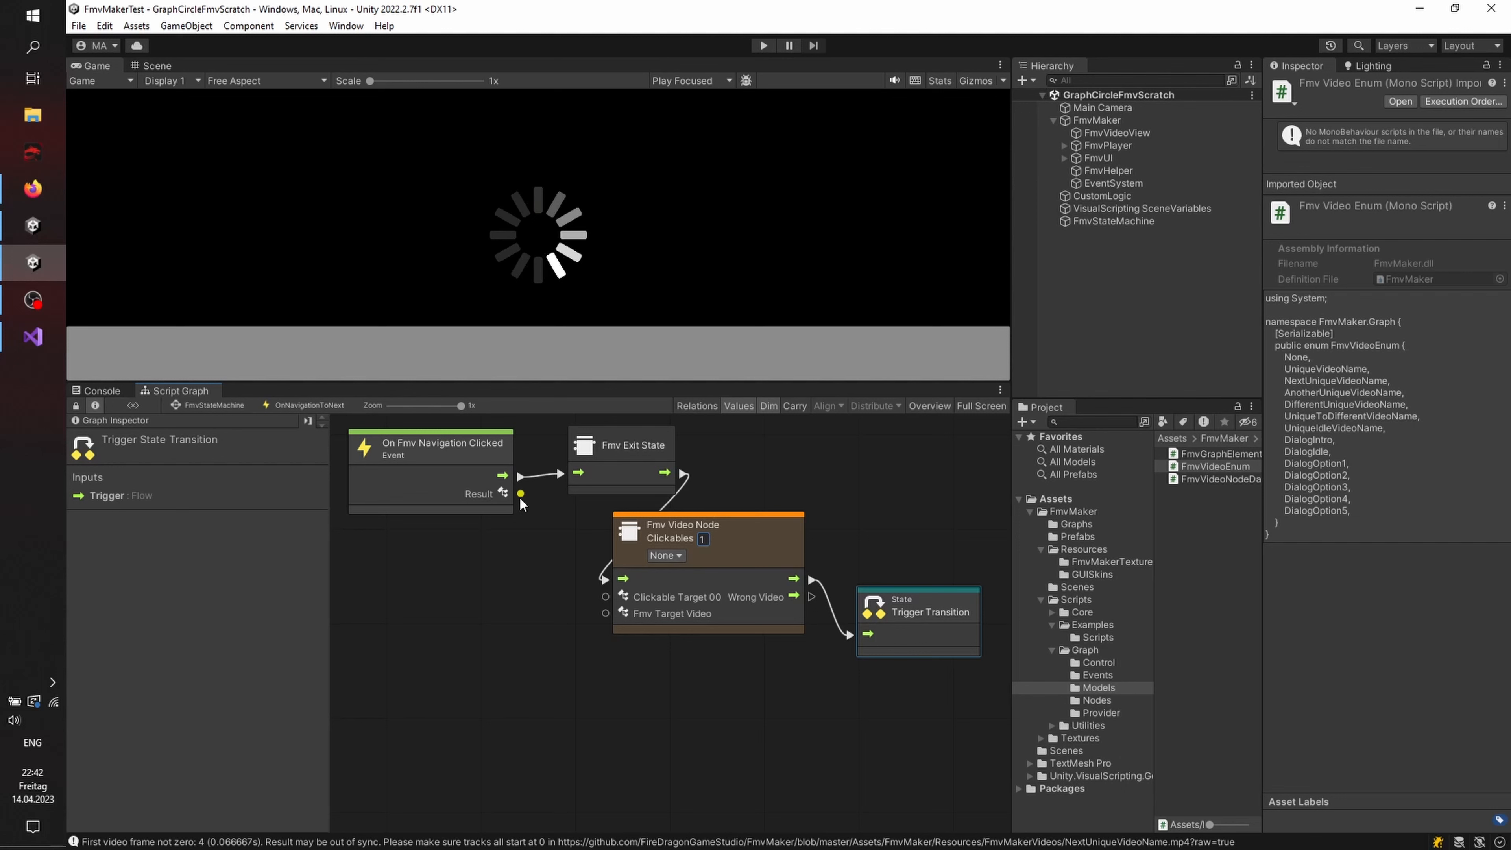
left_click_drag(520, 494, 605, 613)
Step: Add an Fmv Navigation Node named "NavigationToAnotherState" with the video target Another Unique Video Name
right_click(414, 580)
left_click(441, 588)
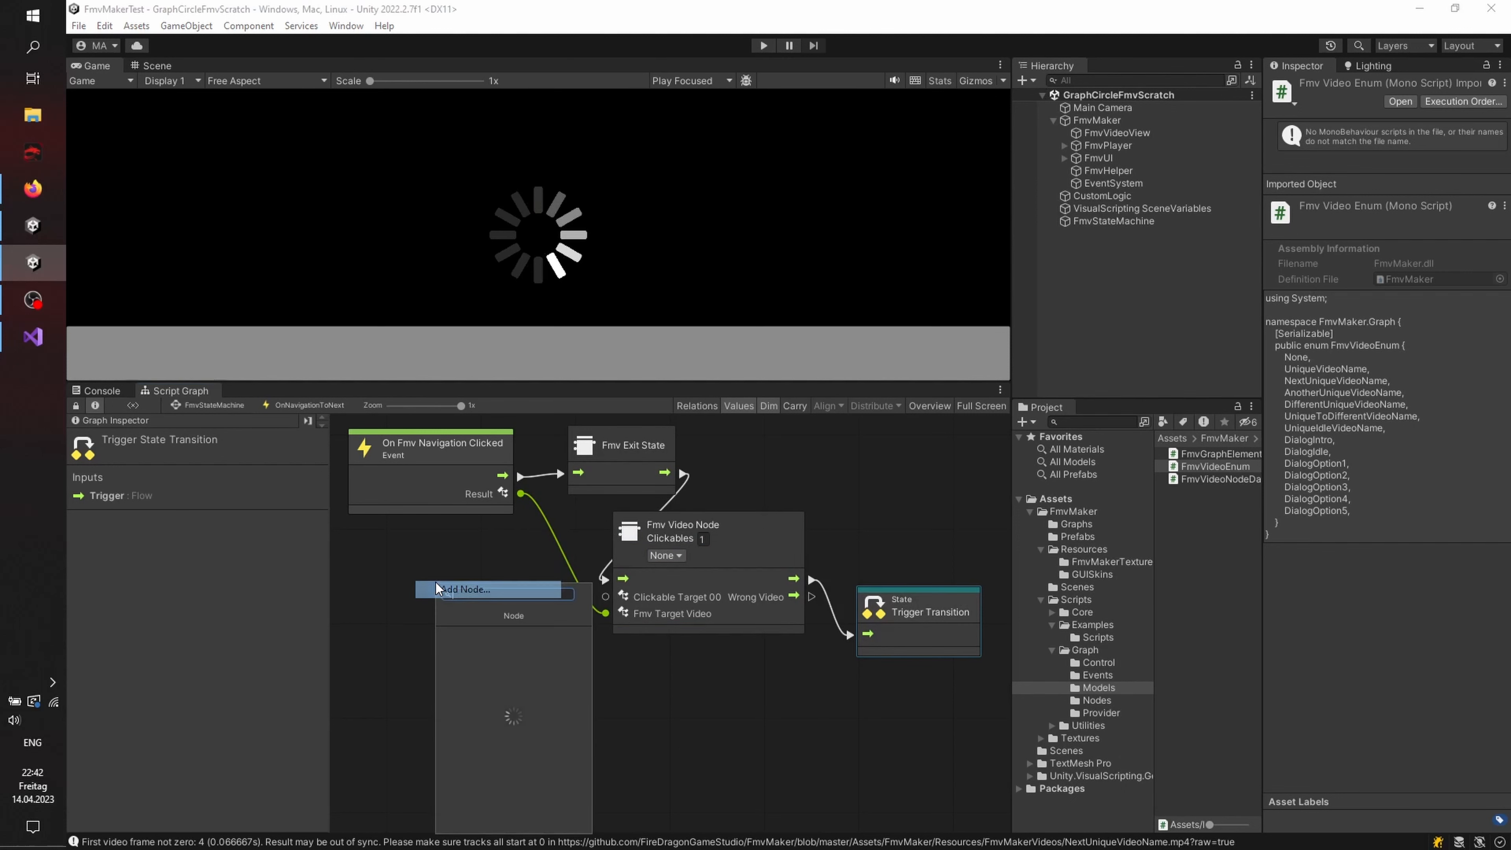
left_click(479, 727)
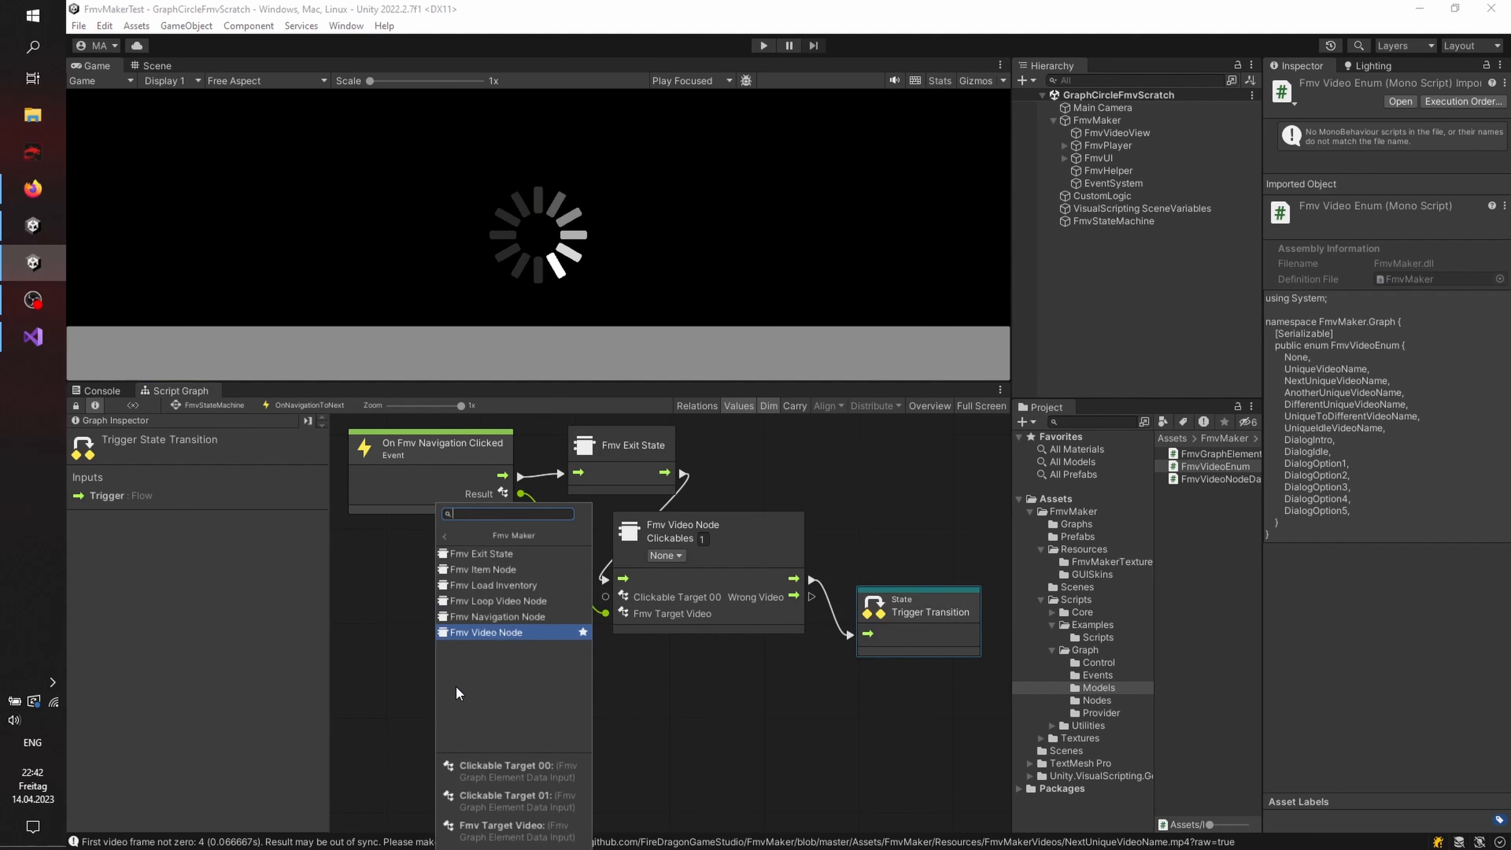
left_click(483, 616)
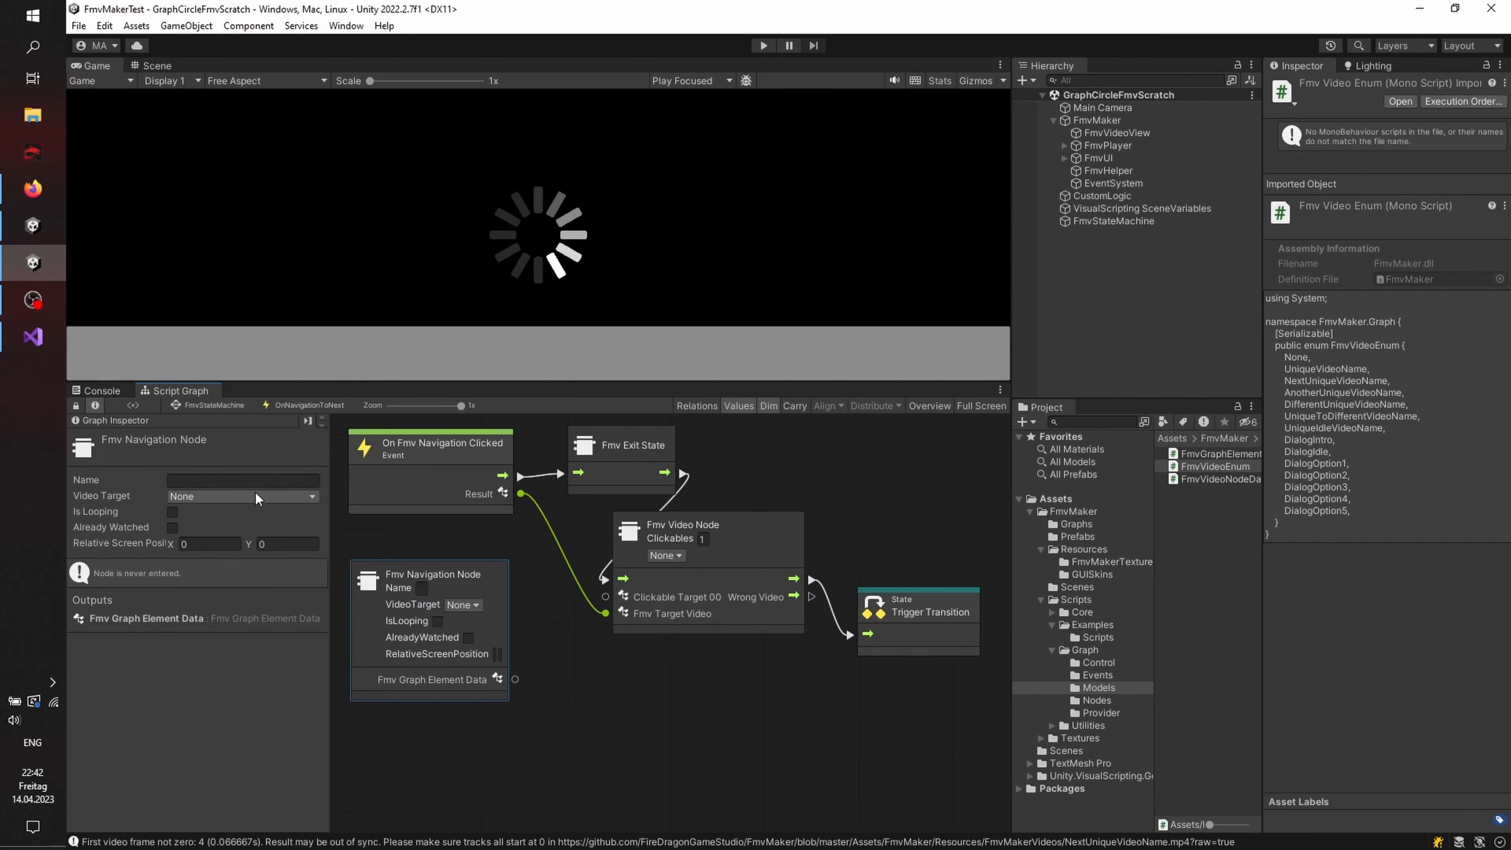
left_click(262, 480)
type("NavigationToan")
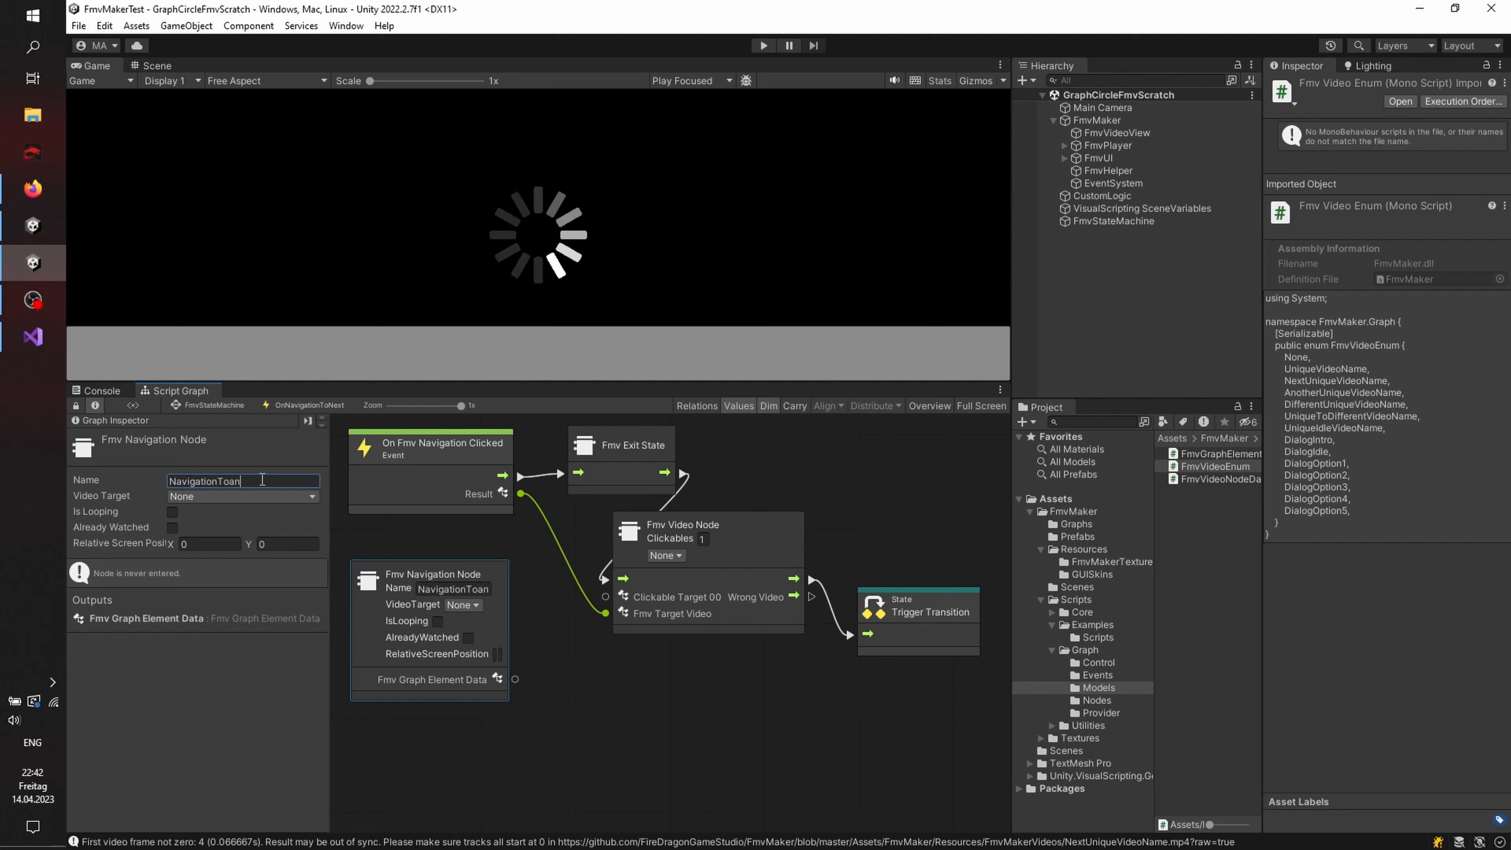
key("BackSpace")
key("BackSpace")
type("AnotherState")
left_click(240, 497)
left_click(238, 568)
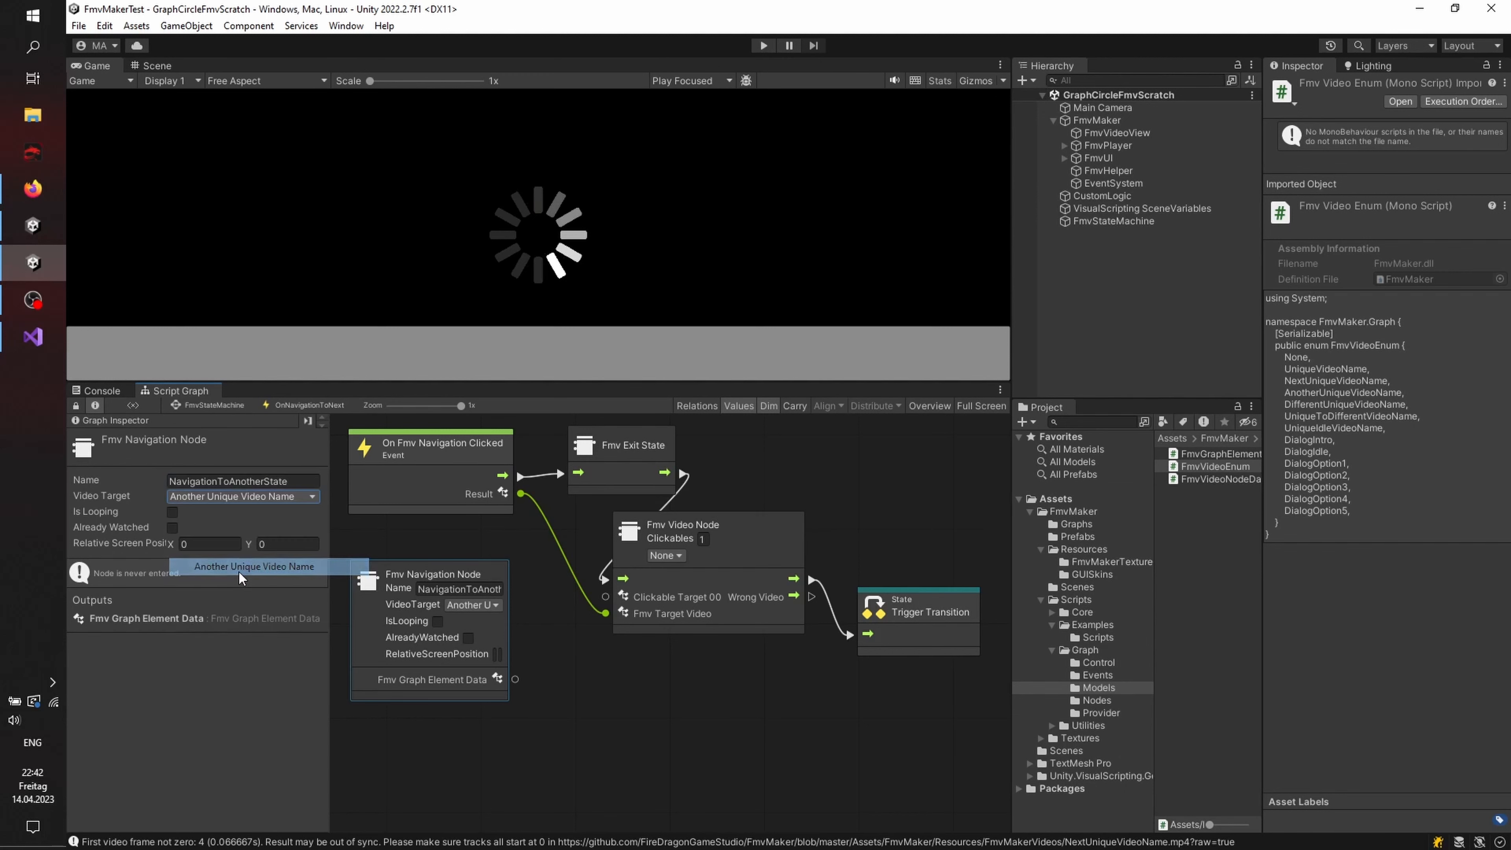
Step: Set the navigation node's relative screen position to X 0.2, Y 0.2 and connect its element data to Clickable Target 00
left_click(216, 543)
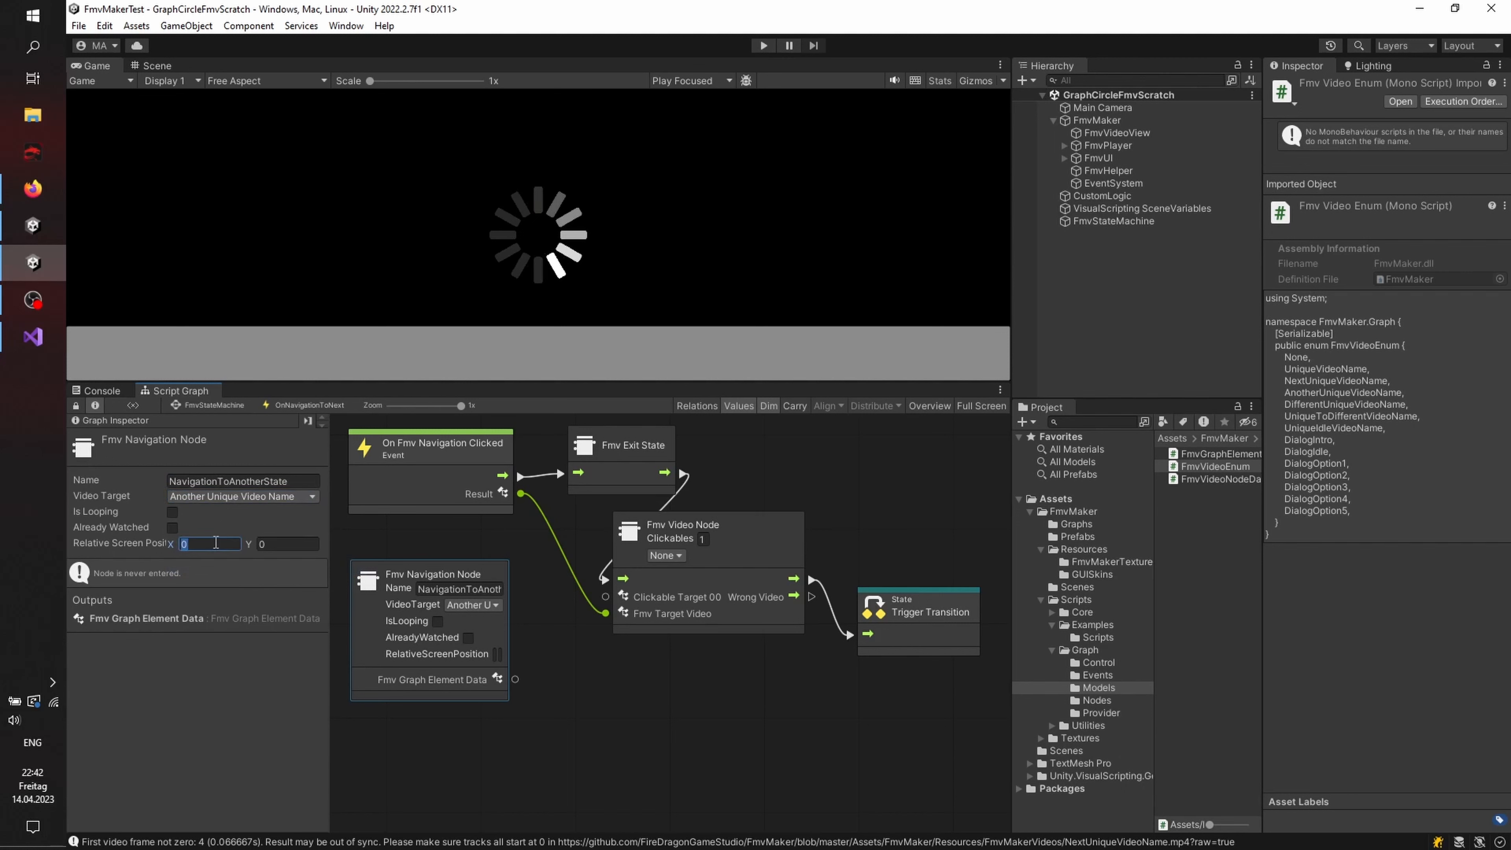
type("0,2")
left_click(273, 543)
type("0,2")
left_click_drag(515, 679, 605, 597)
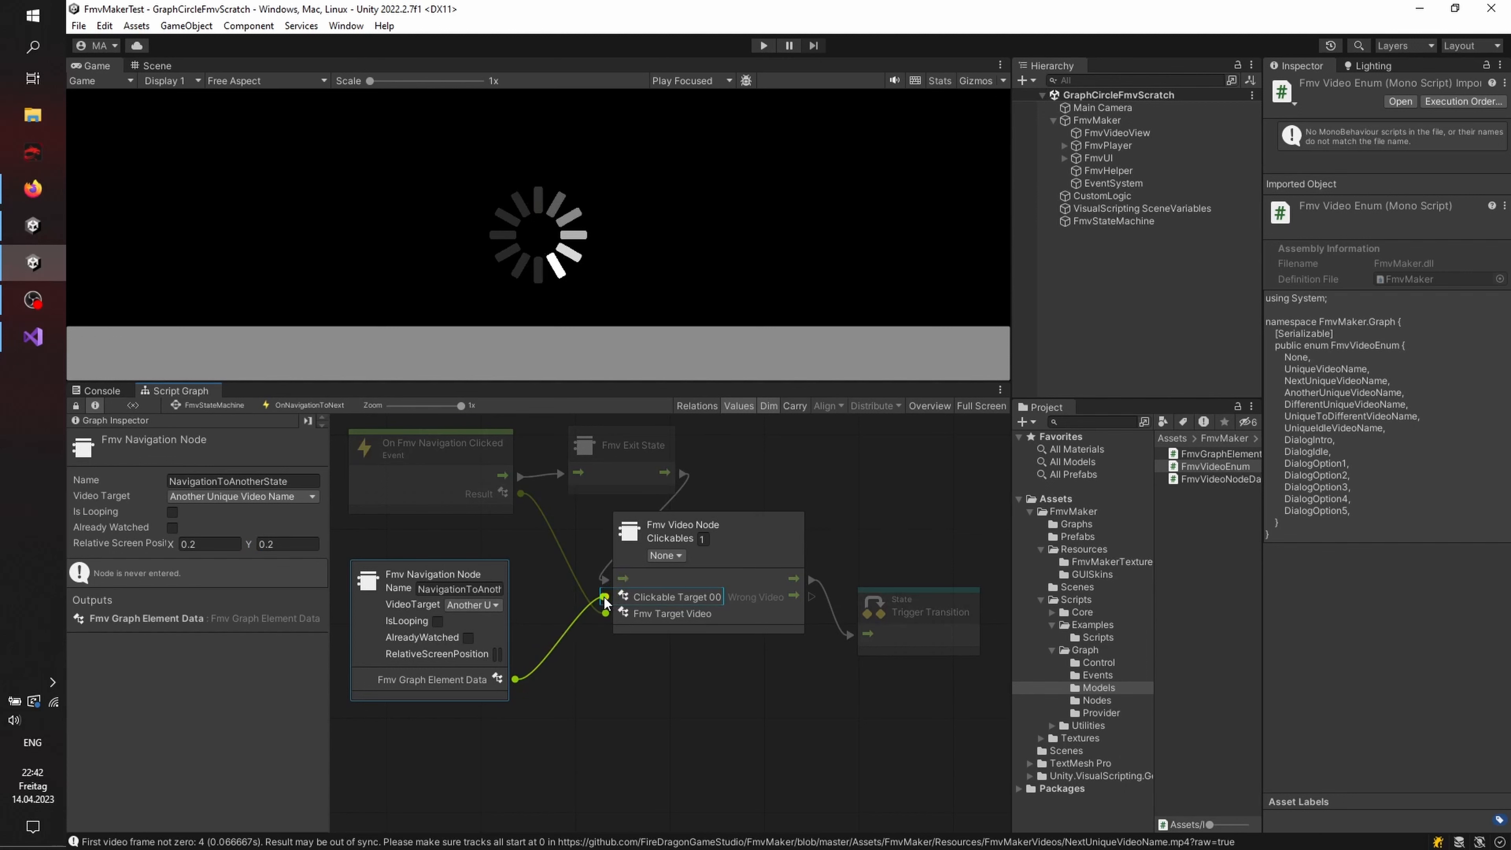
Step: Set the Fmv Video Node's video to Next Unique Video Name and return to the FmvStateMachine graph
left_click(661, 554)
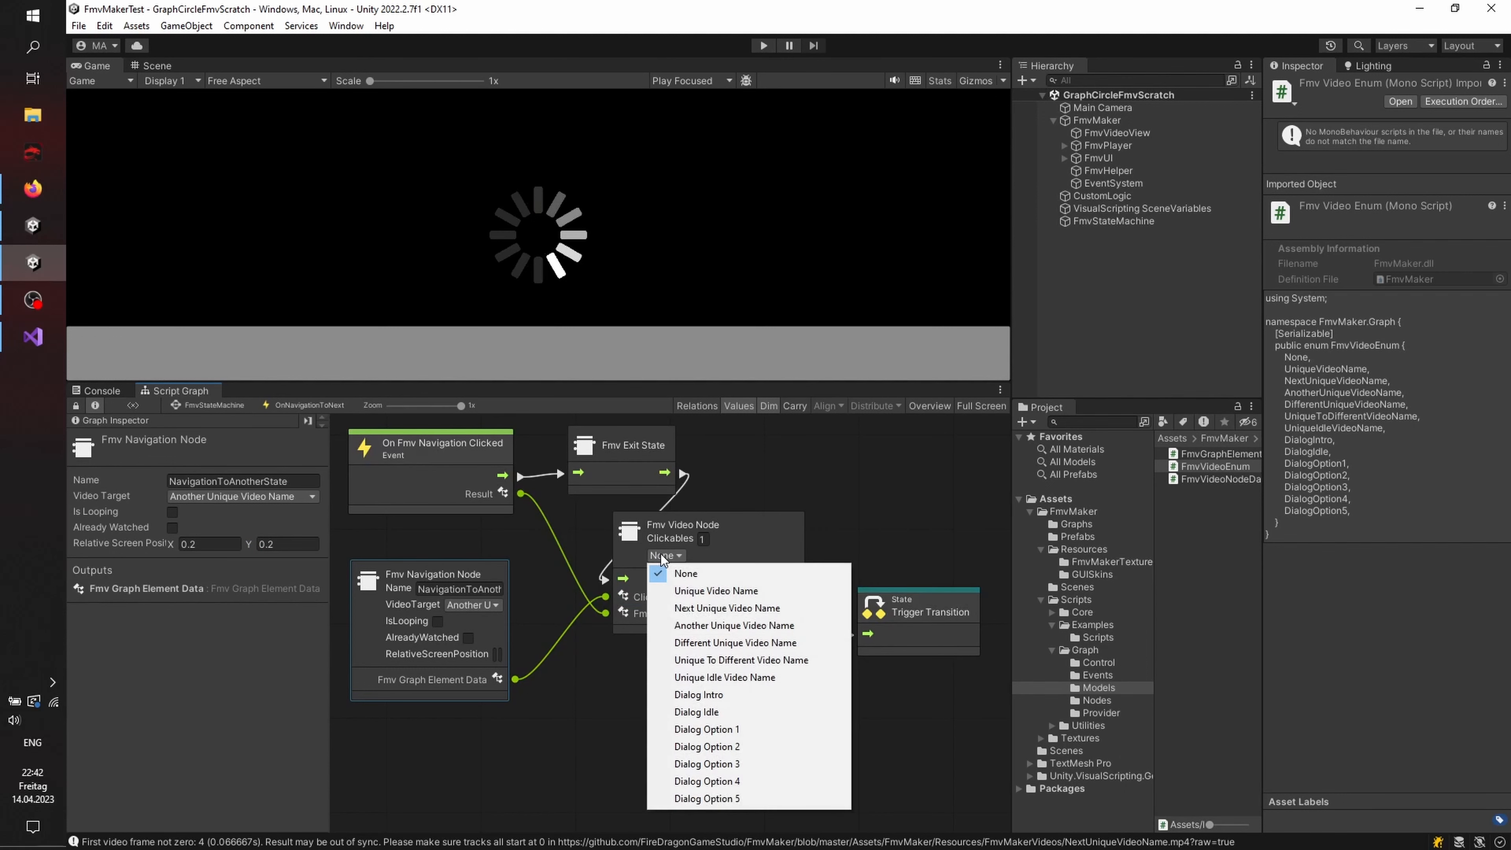
left_click(680, 608)
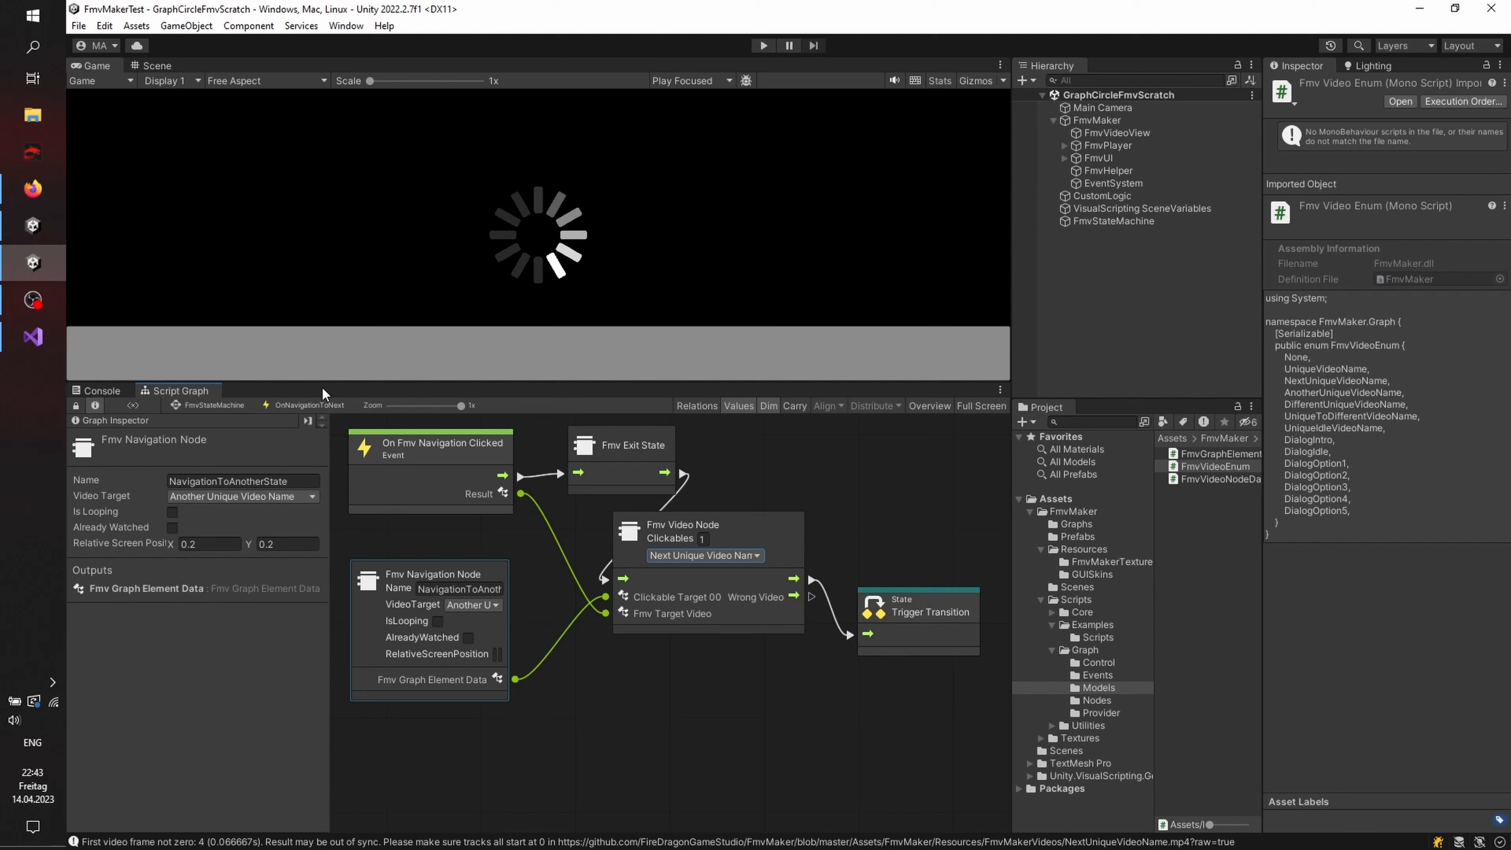
left_click(218, 406)
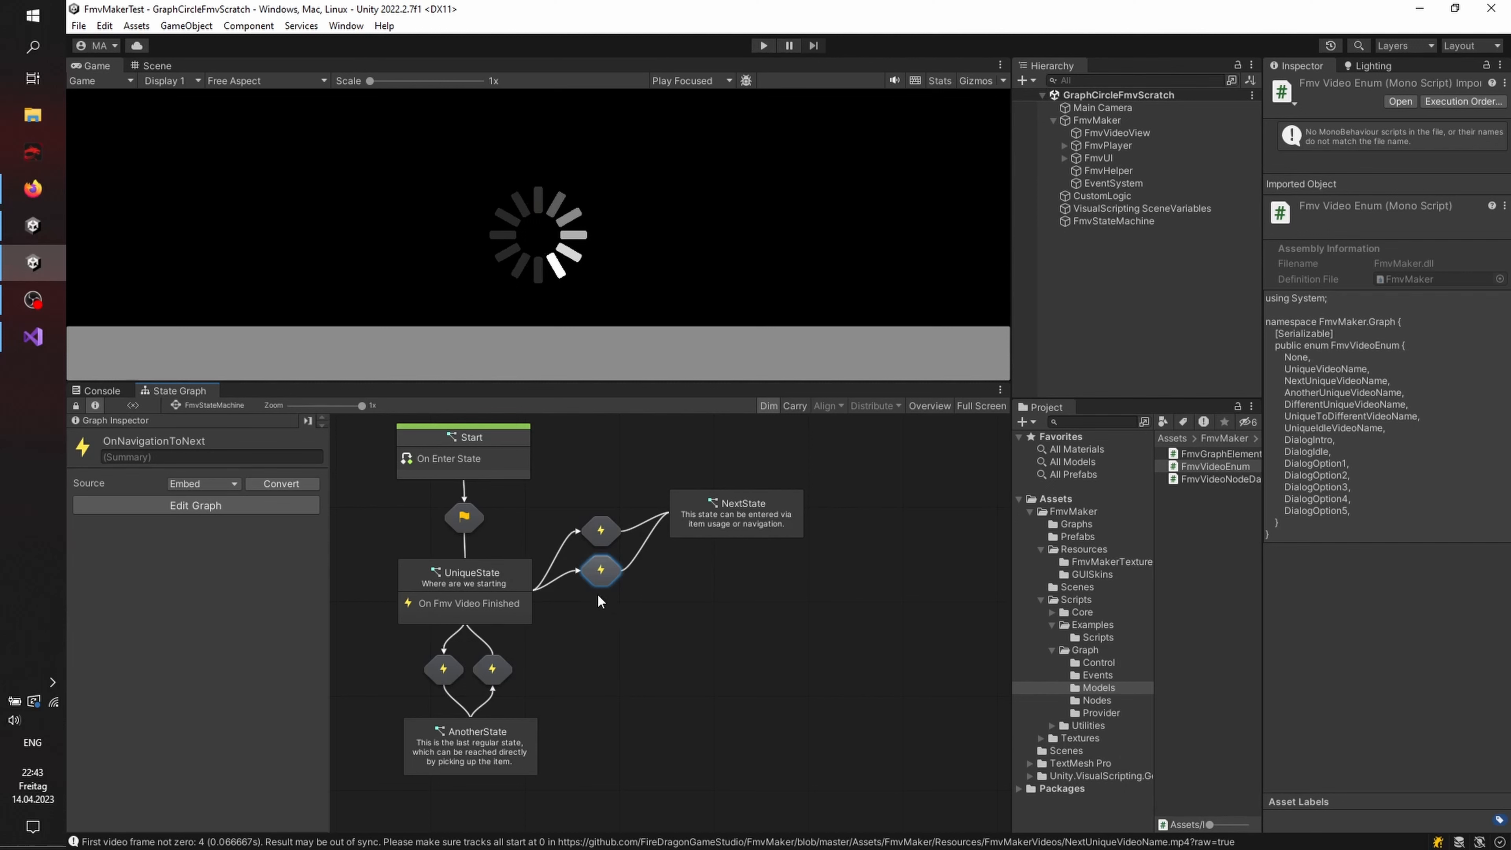
Step: Play-test navigating from UniqueState to NextState with UniqueToNext, and stop play mode
left_click(764, 45)
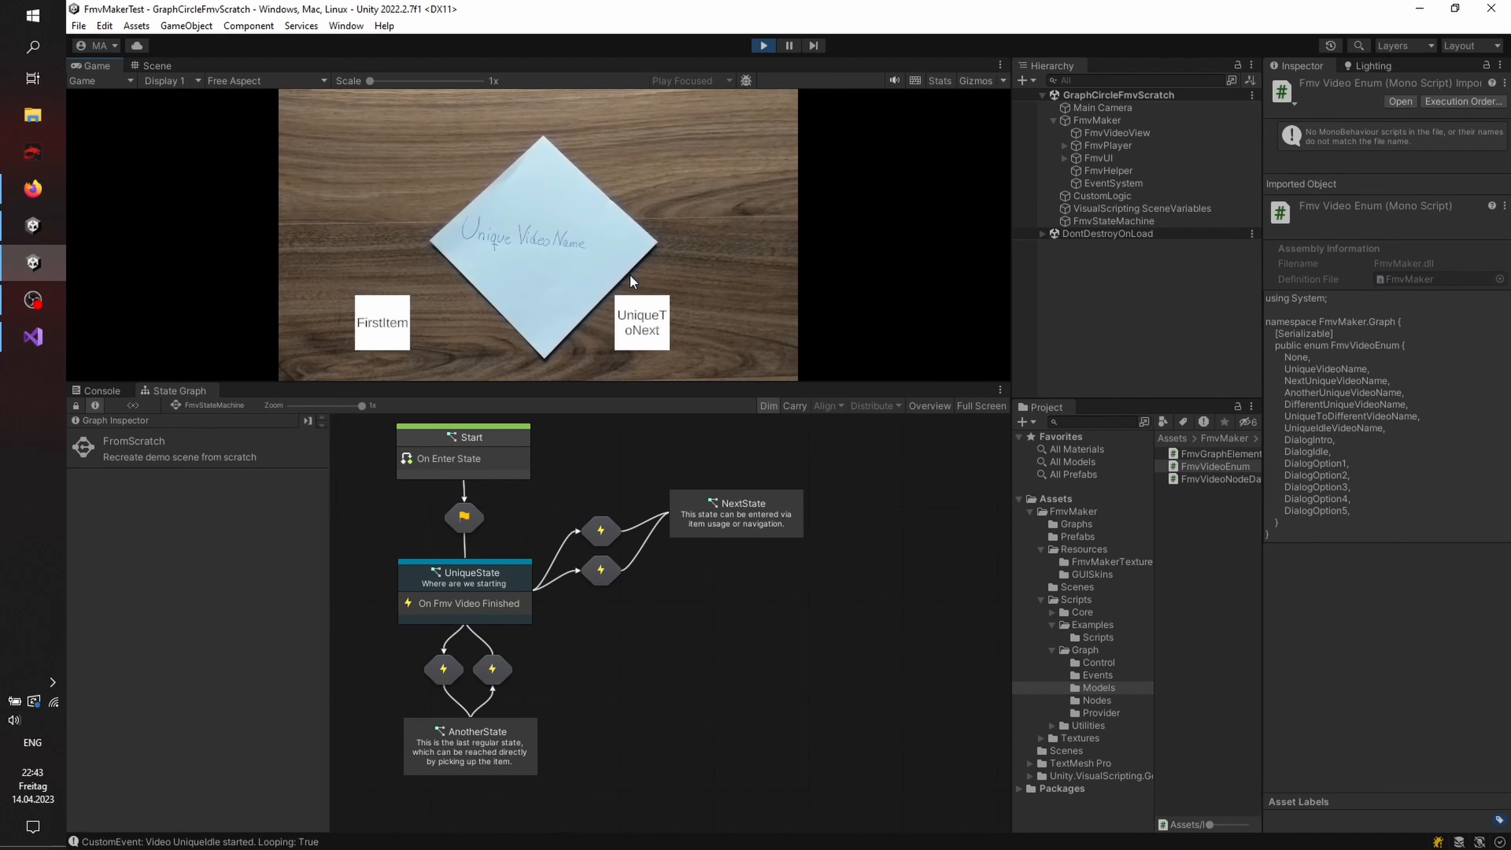
left_click(630, 339)
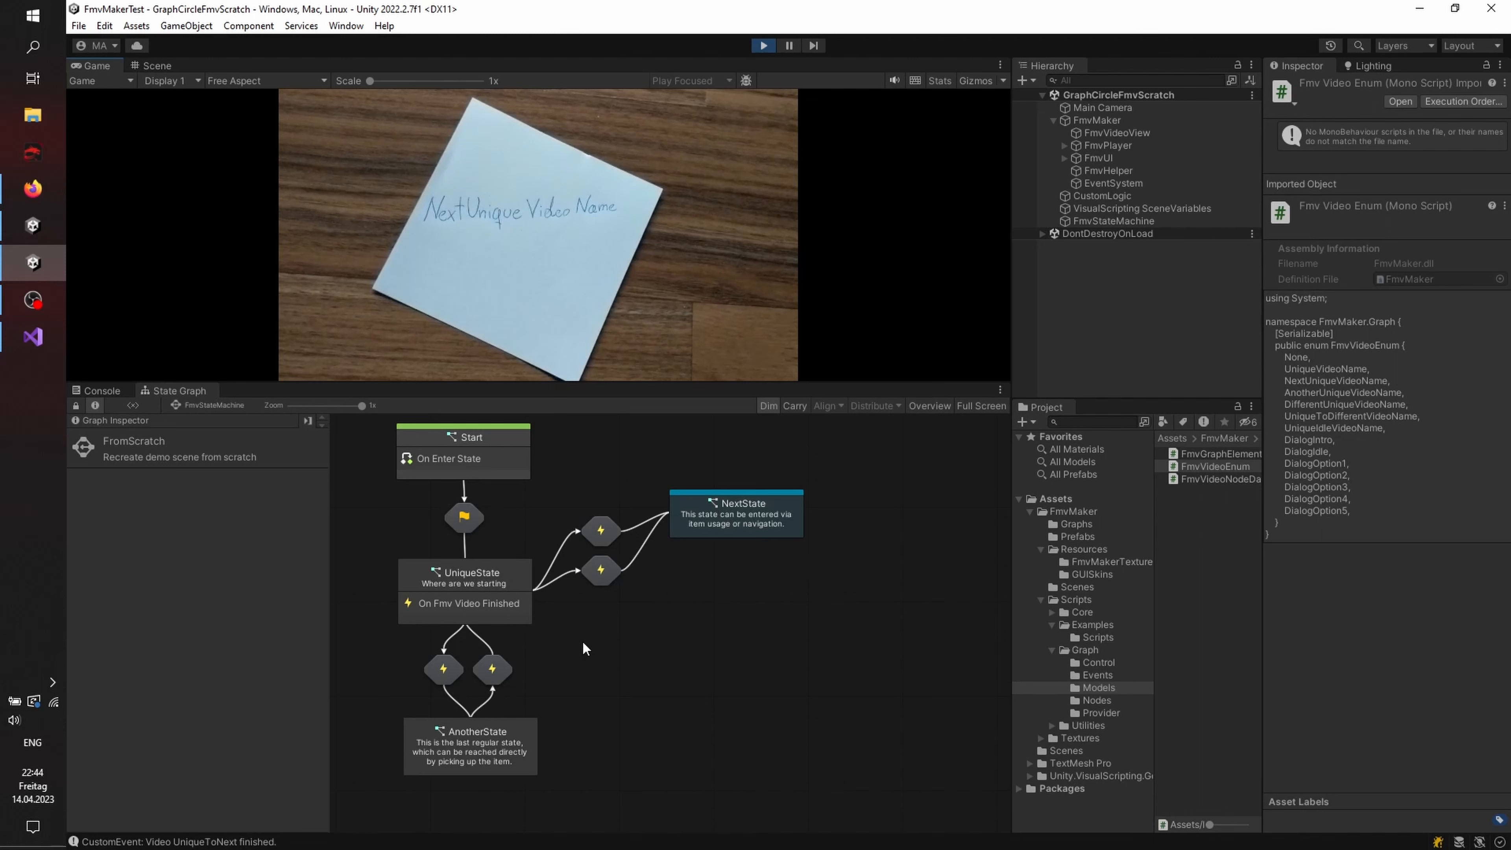
left_click(763, 45)
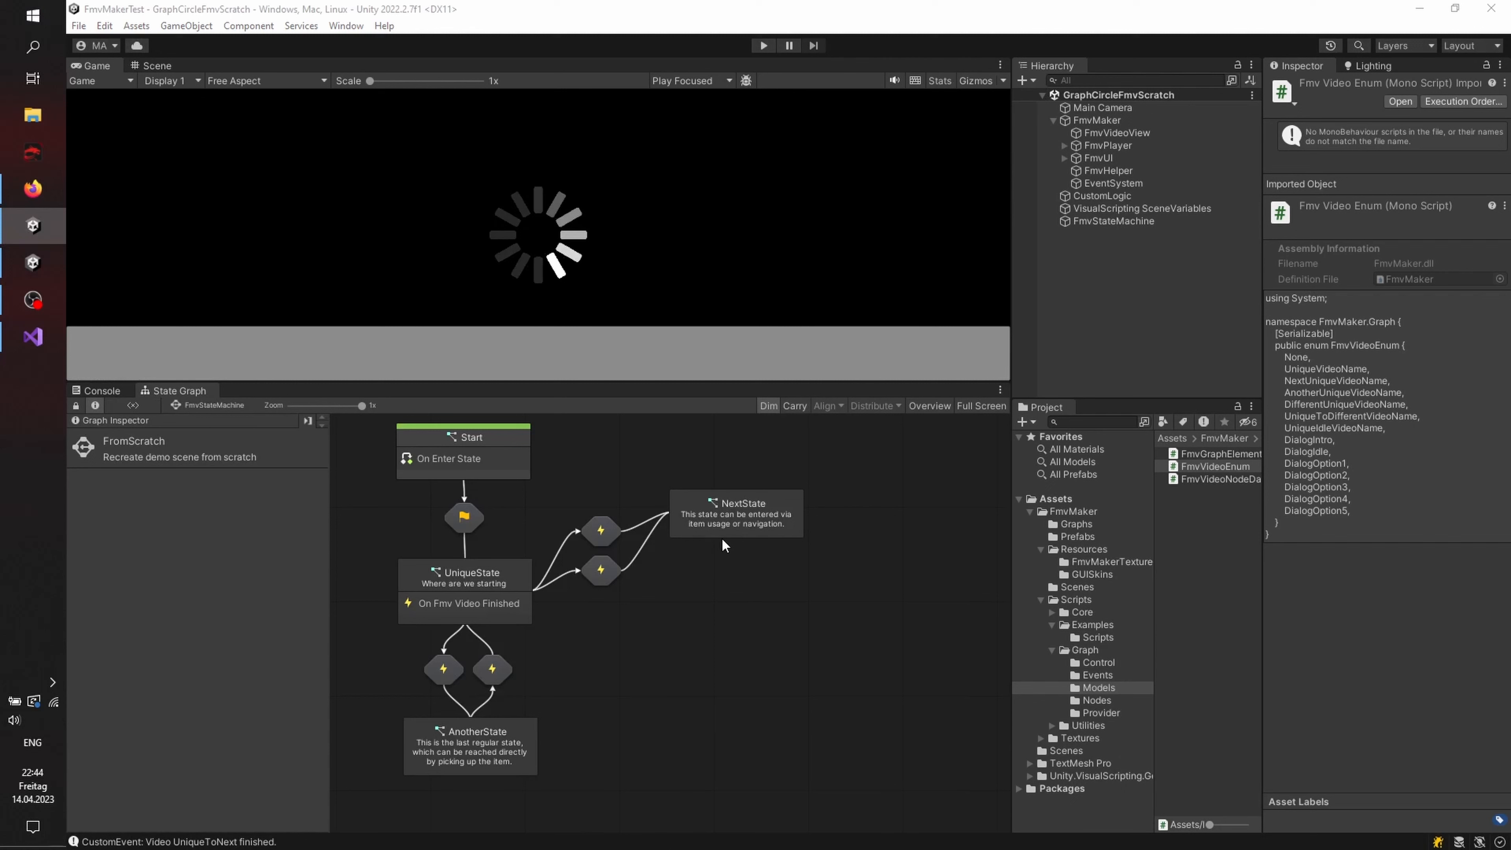
Step: Make a transition from NextState to AnotherState and move NextState down beside the two left-hand states
left_click(700, 532)
left_click(699, 529)
right_click(699, 520)
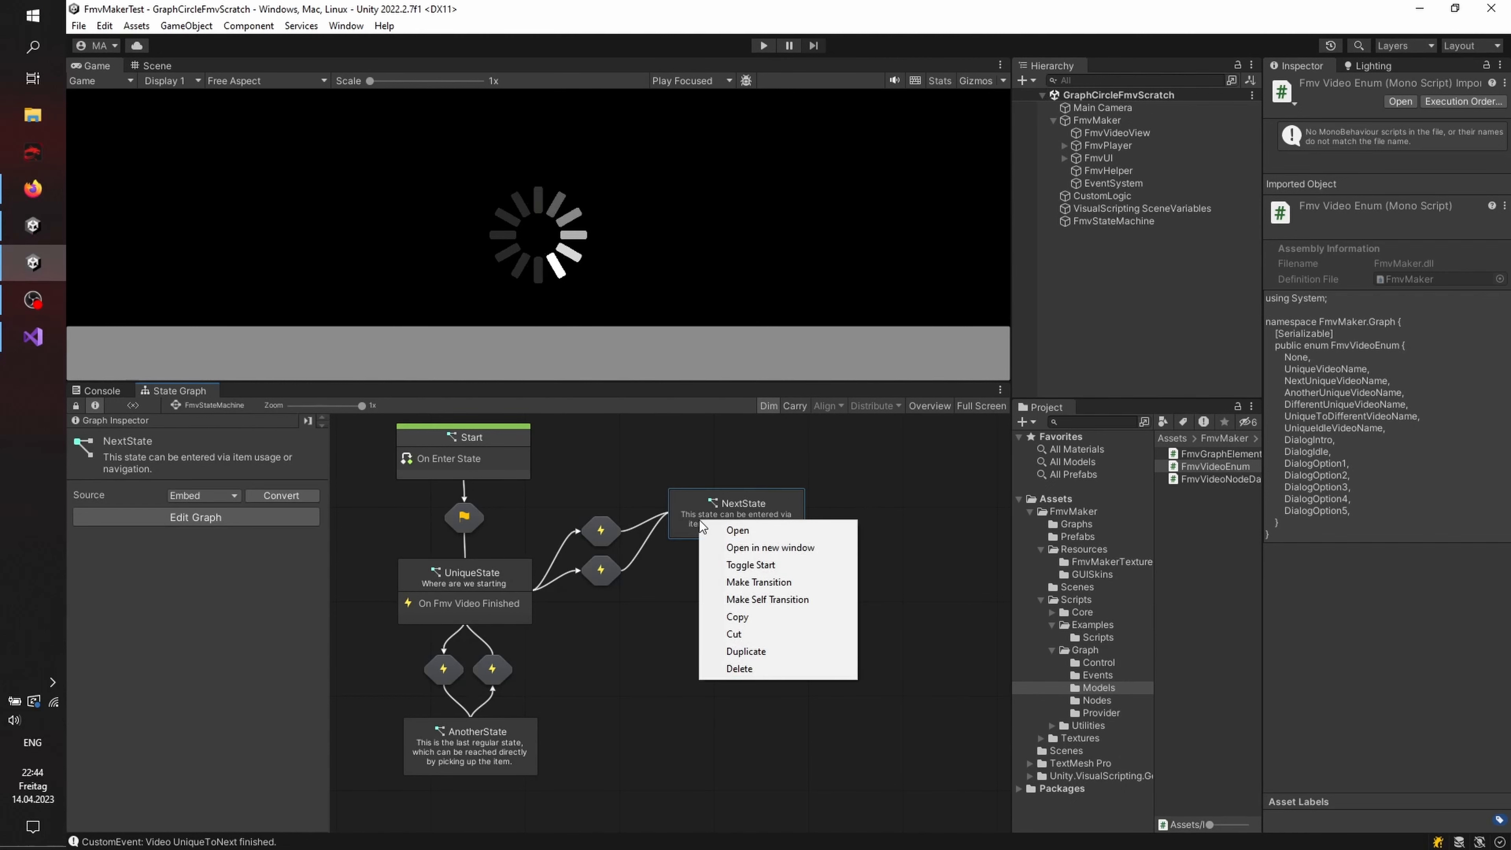
left_click(759, 582)
left_click(482, 753)
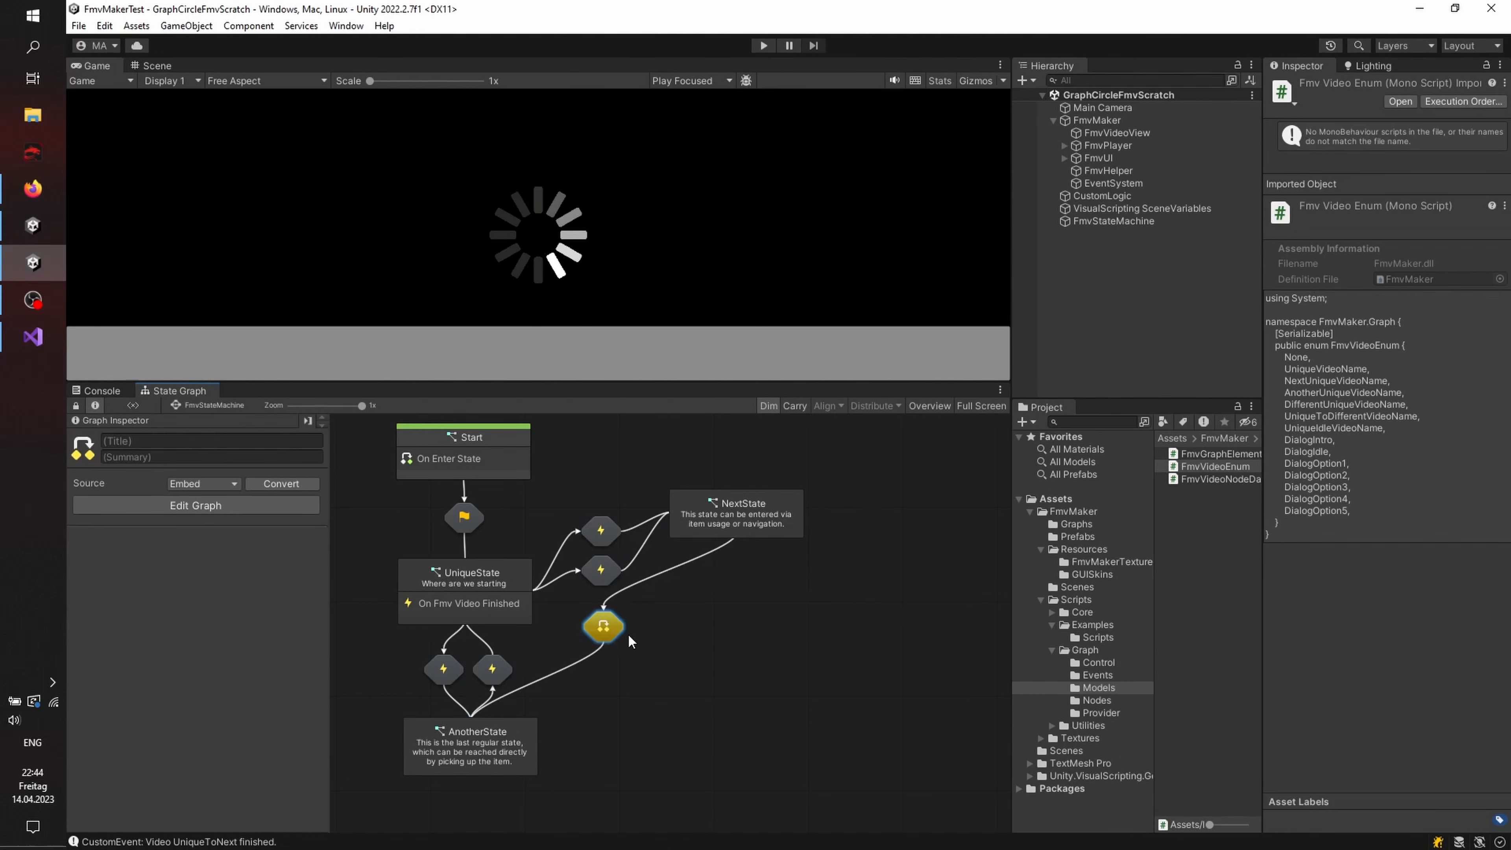
left_click_drag(756, 535, 731, 684)
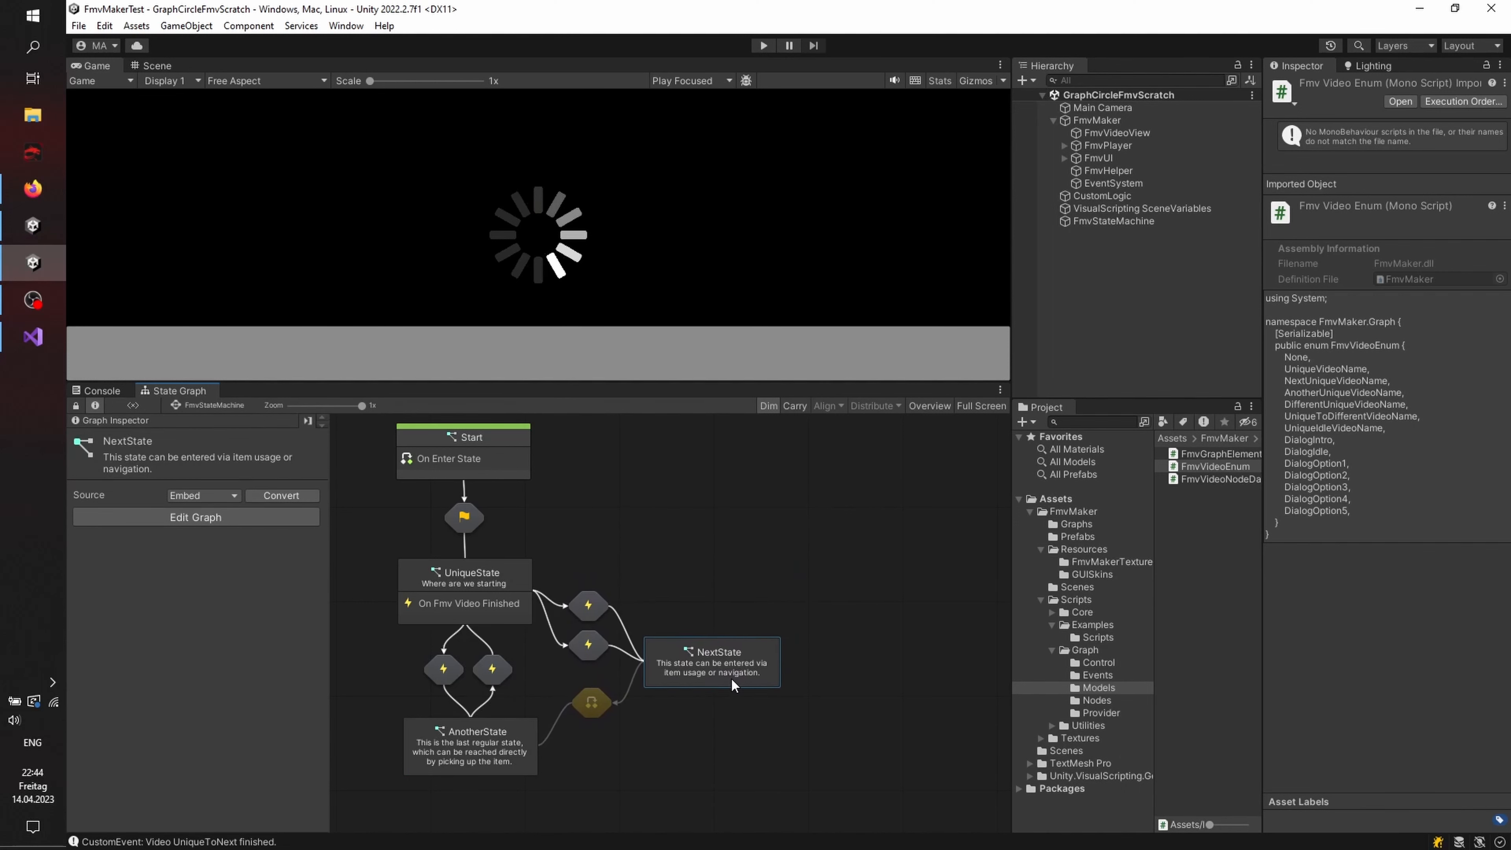
Step: Open the transition from NextState to AnotherState and add an On Fmv Navigation Clicked event at its upper-left
double_click(579, 697)
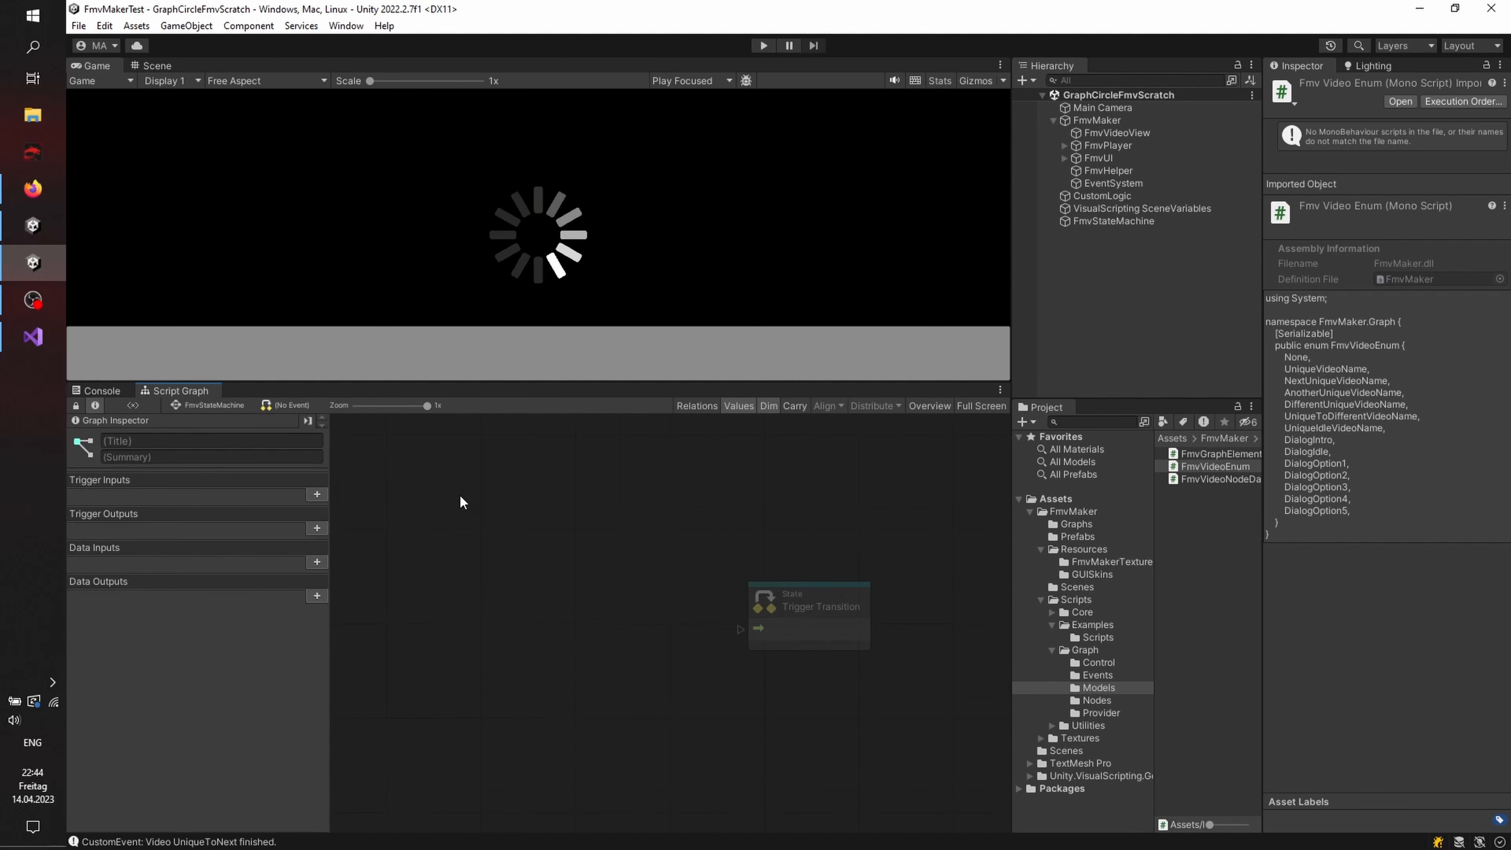
key("alt+Tab")
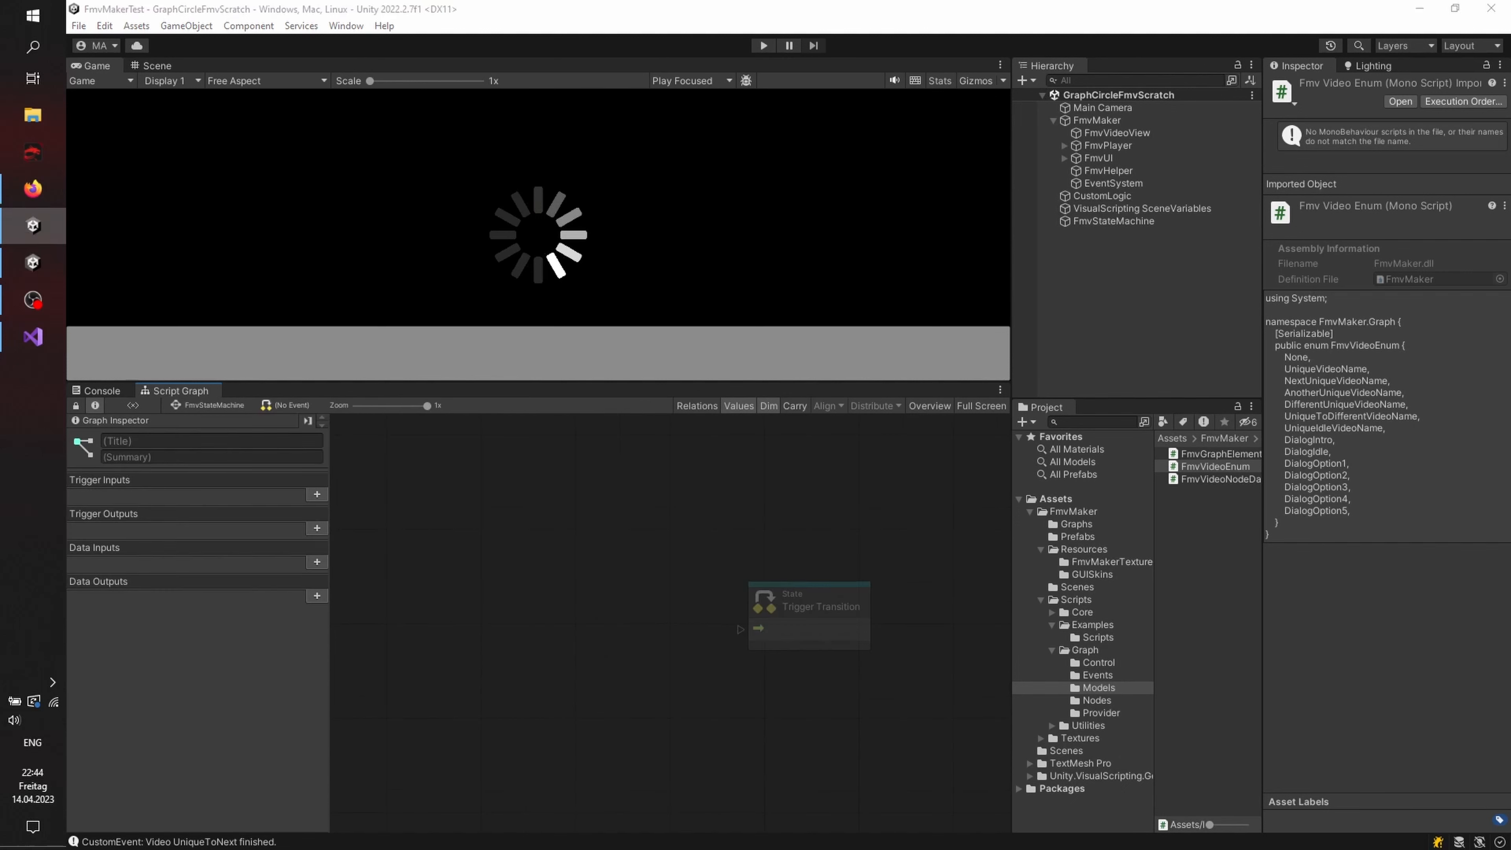
right_click(428, 476)
left_click(473, 611)
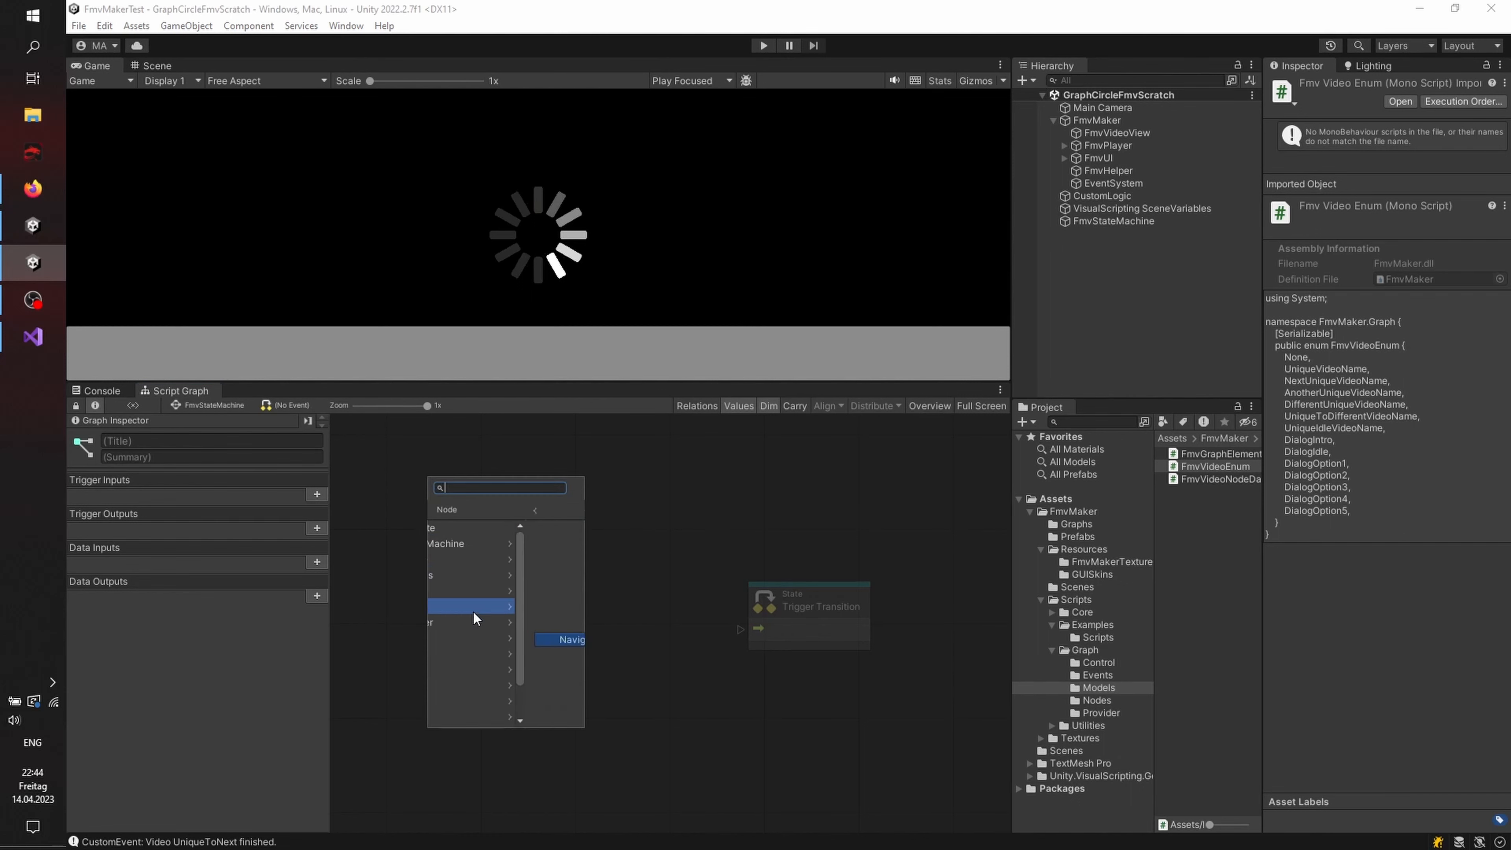
left_click(472, 575)
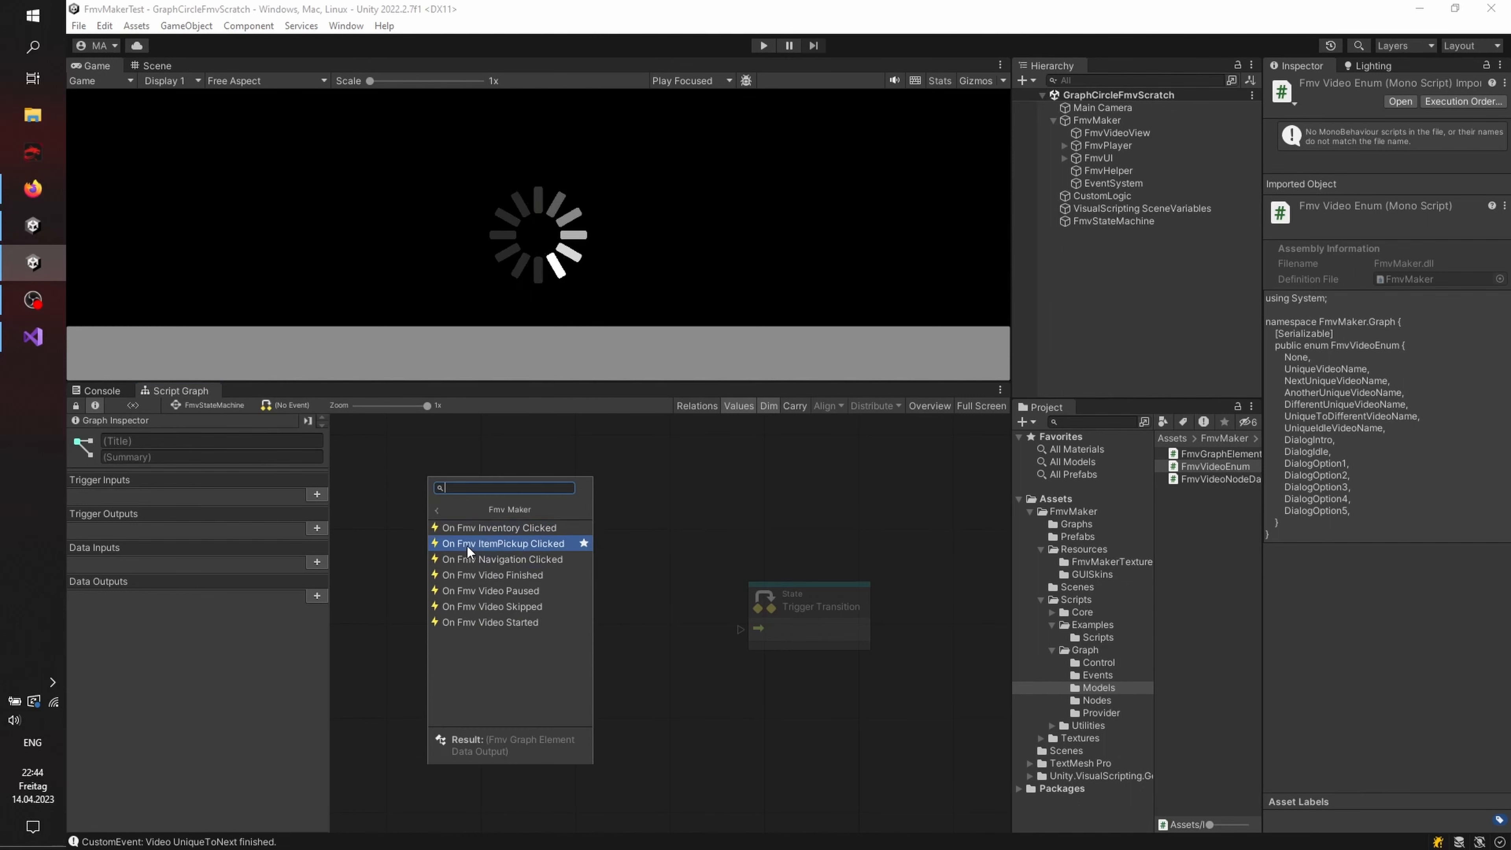
left_click(476, 559)
left_click_drag(484, 563, 421, 502)
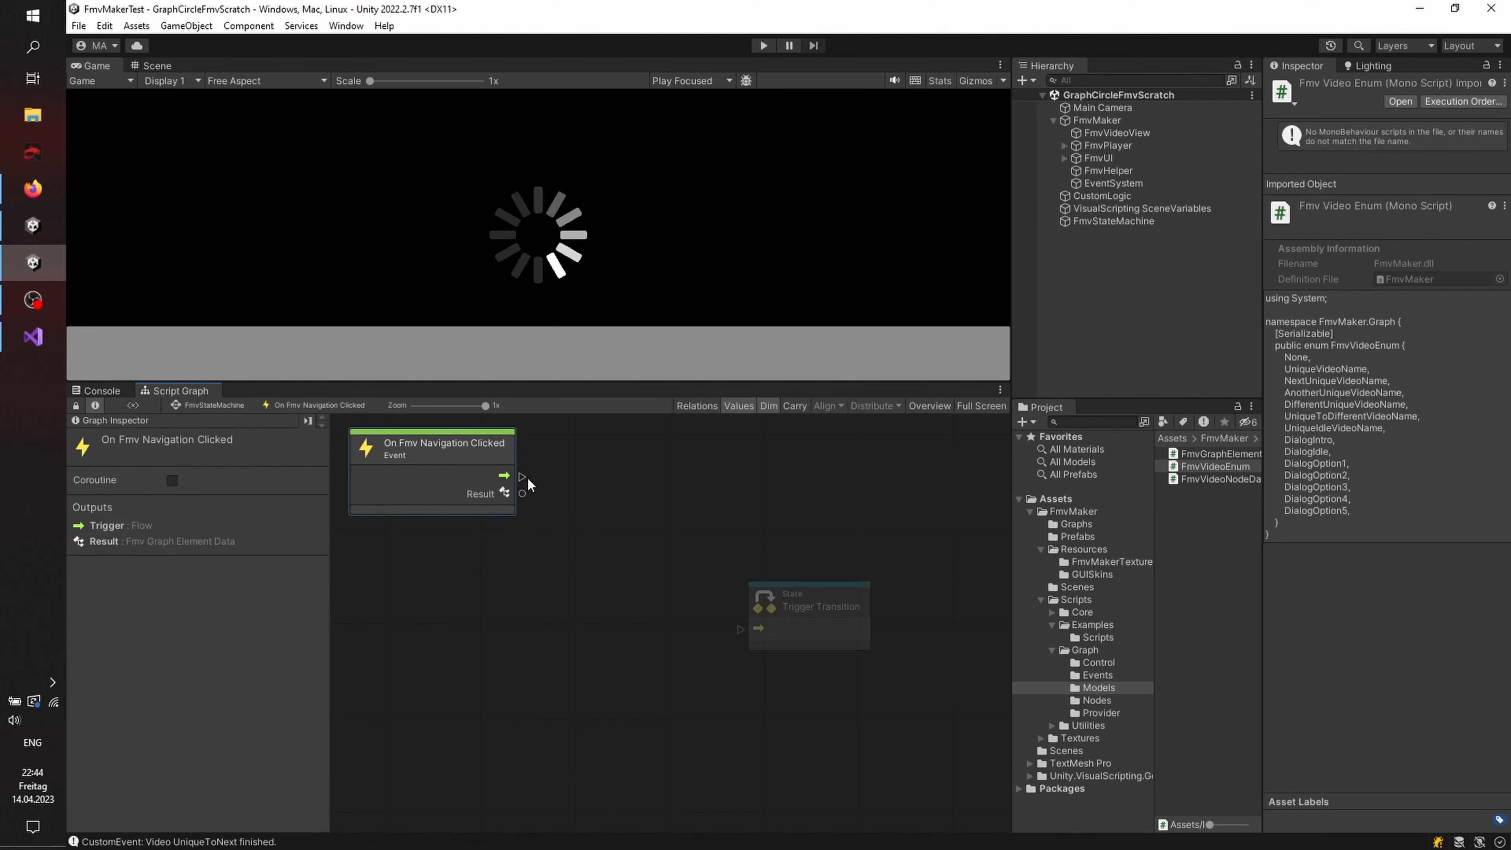
Step: In the NextState-to-AnotherState transition, chain an Fmv Exit State and an Fmv Video Node after the navigation event's trigger
left_click_drag(526, 478, 576, 458)
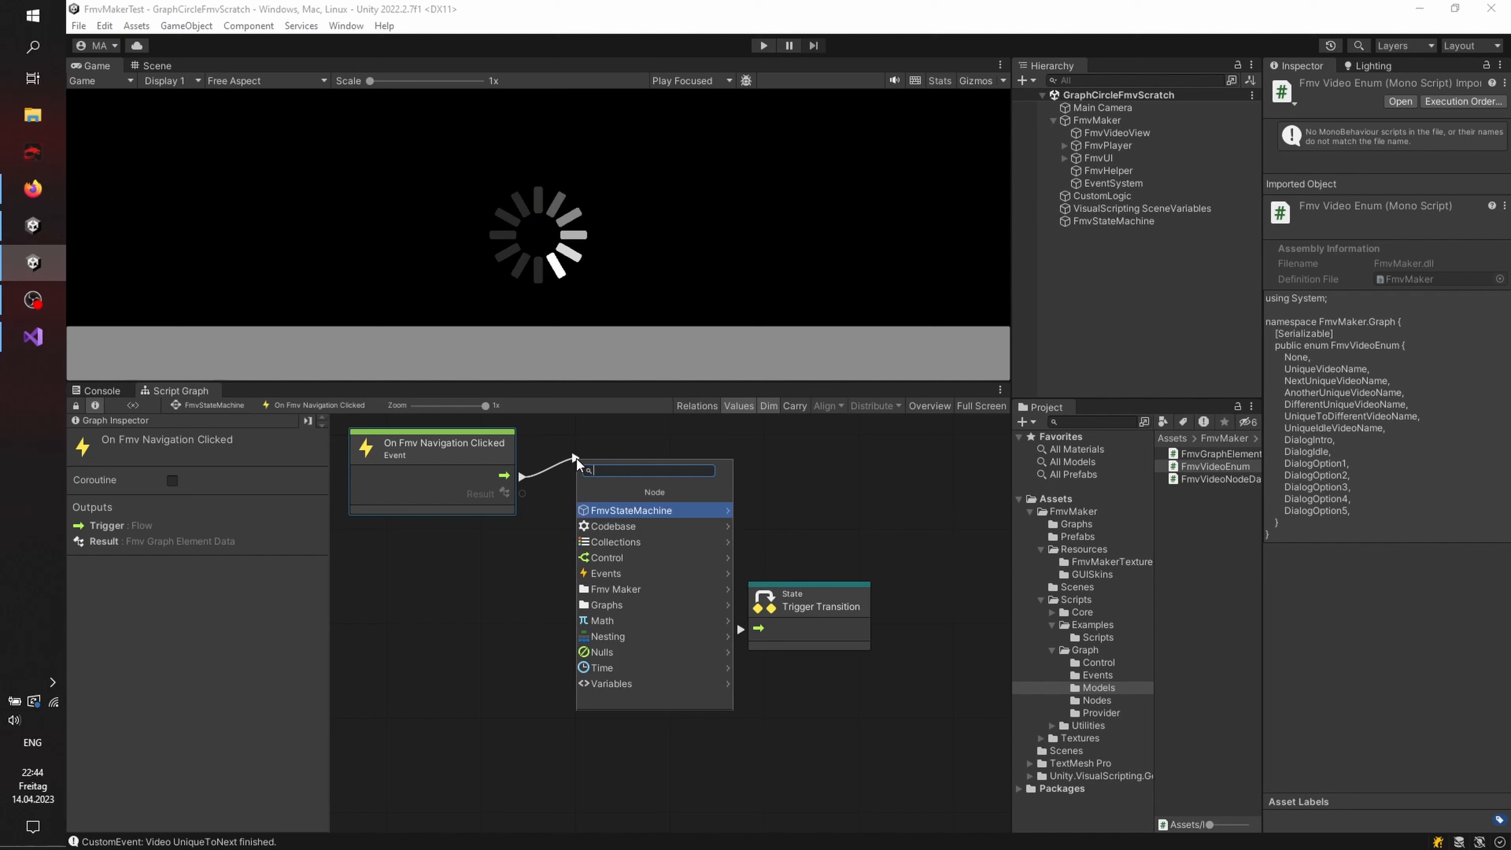
left_click(623, 589)
left_click(623, 509)
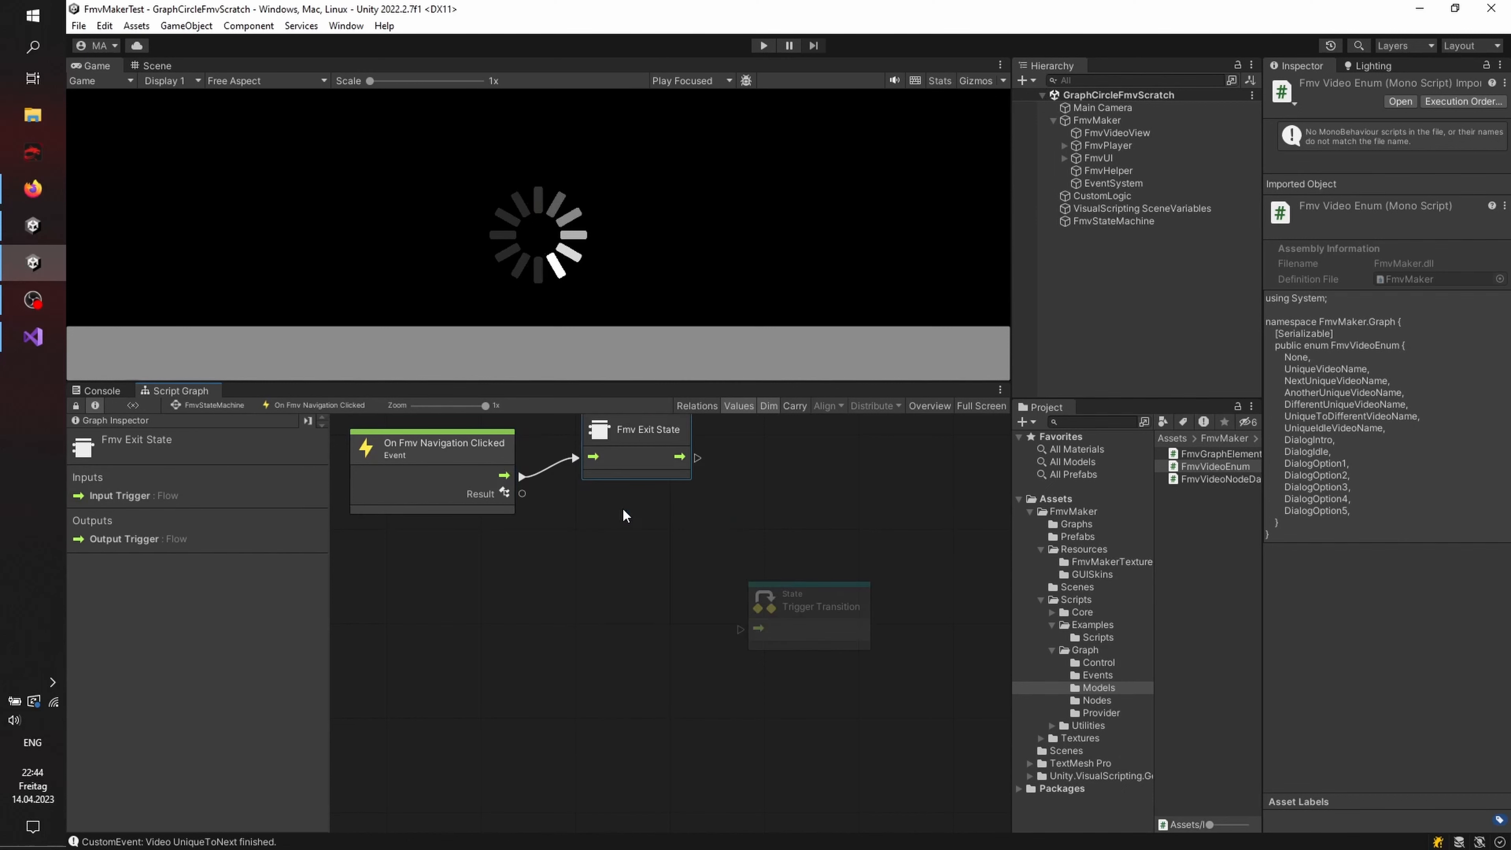
left_click_drag(627, 471, 581, 601)
left_click(657, 488)
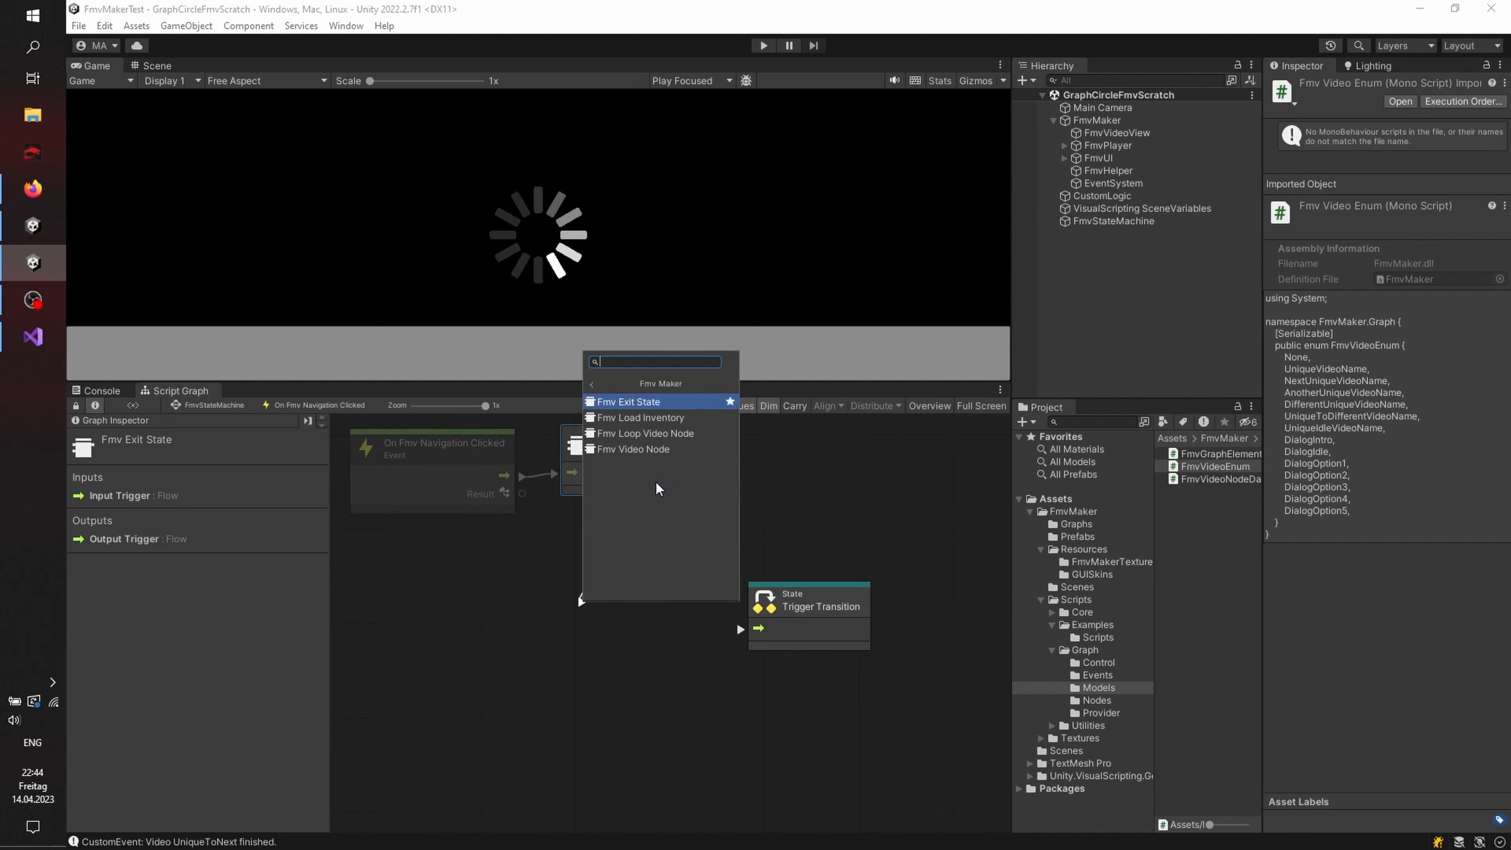
left_click(632, 448)
left_click_drag(624, 600, 582, 591)
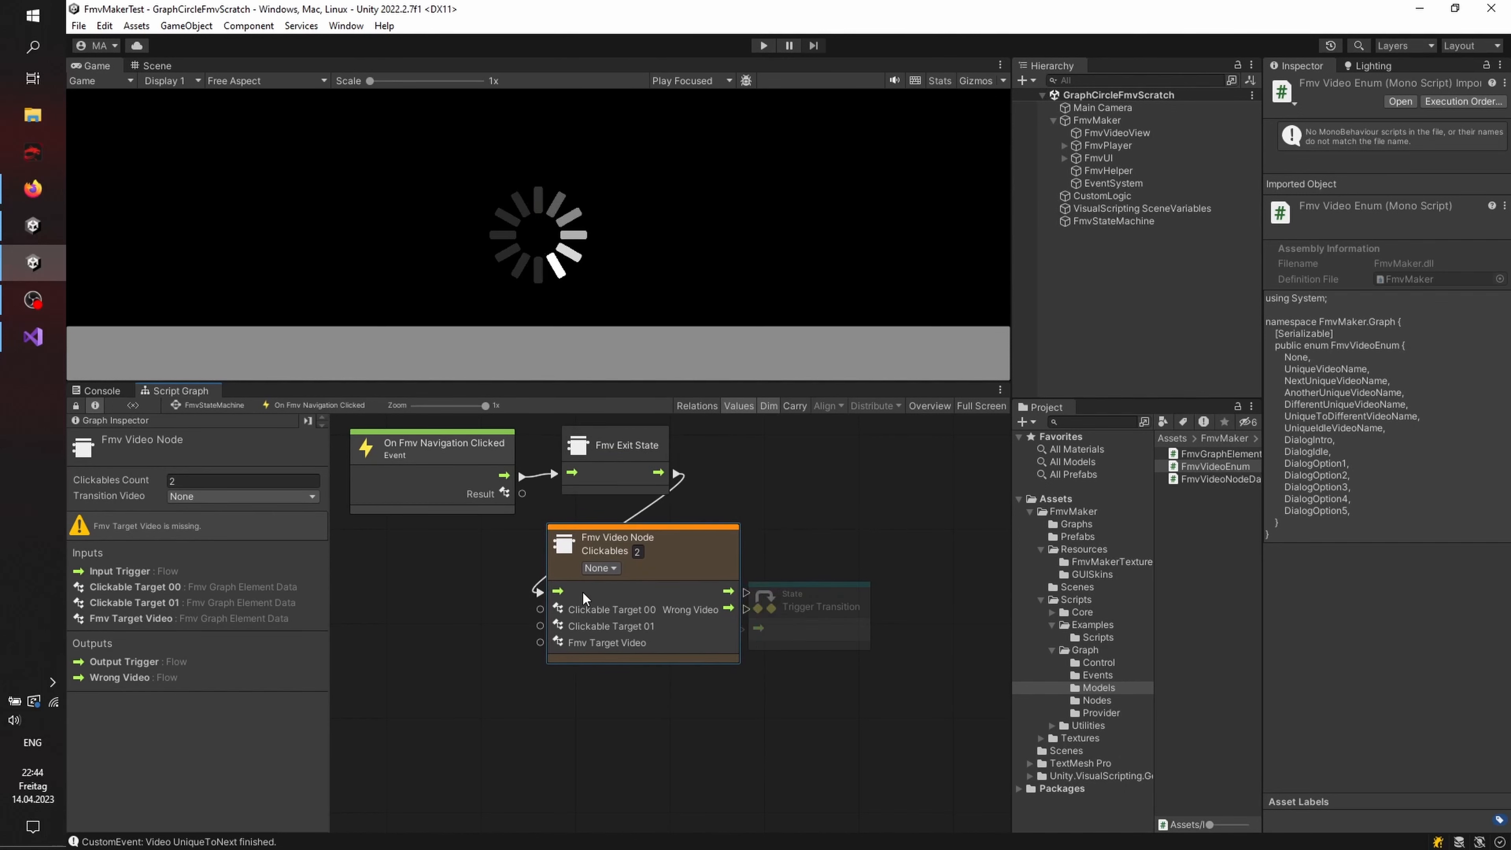
Step: Set the Fmv Video Node's transition video to Another Unique Video Name and connect its output trigger to the Trigger Transition node
left_click(600, 567)
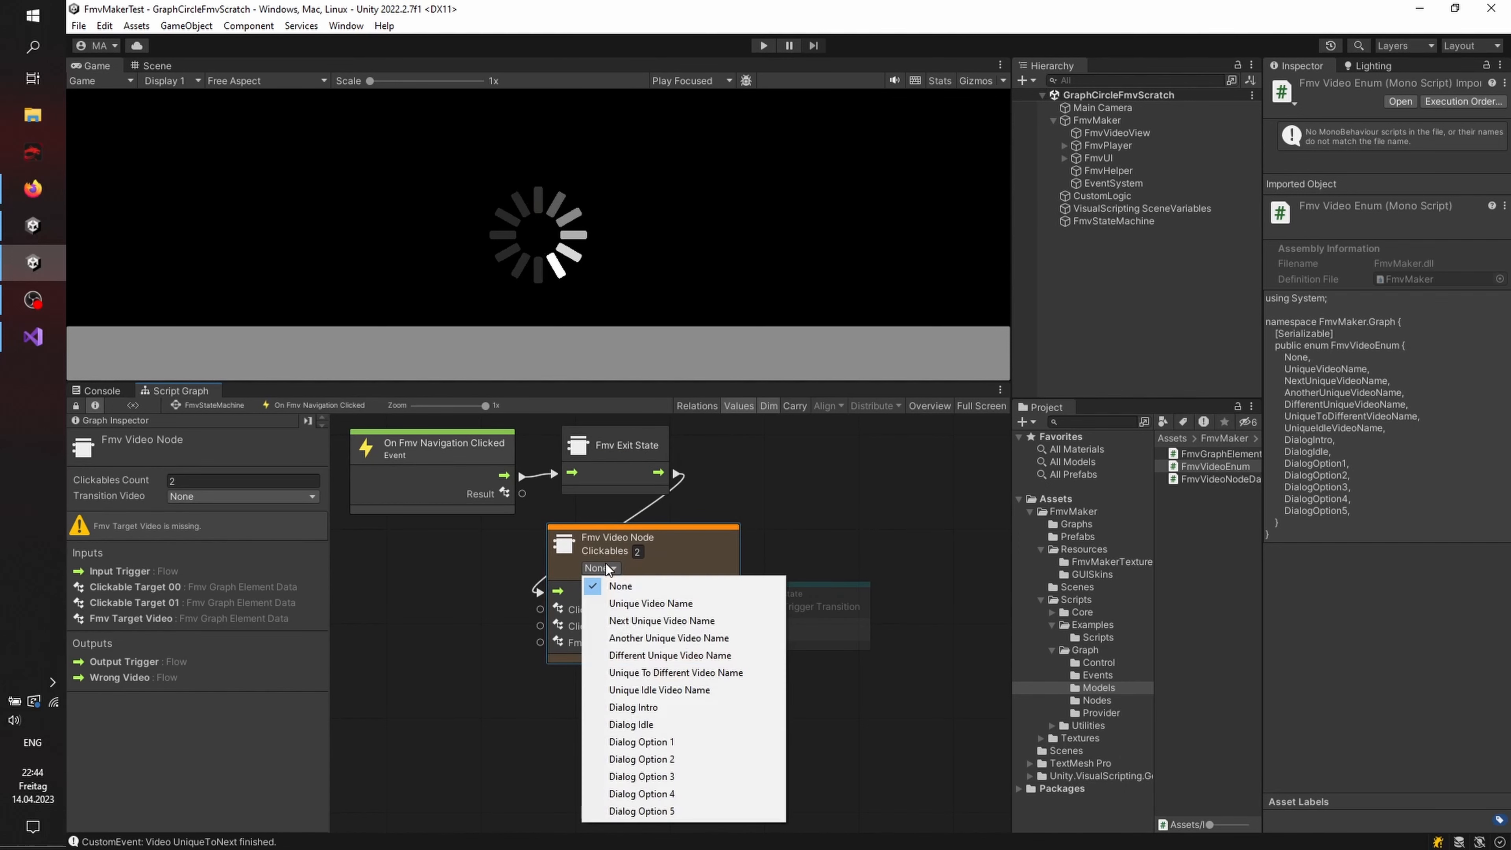
left_click(641, 638)
left_click_drag(801, 609, 879, 598)
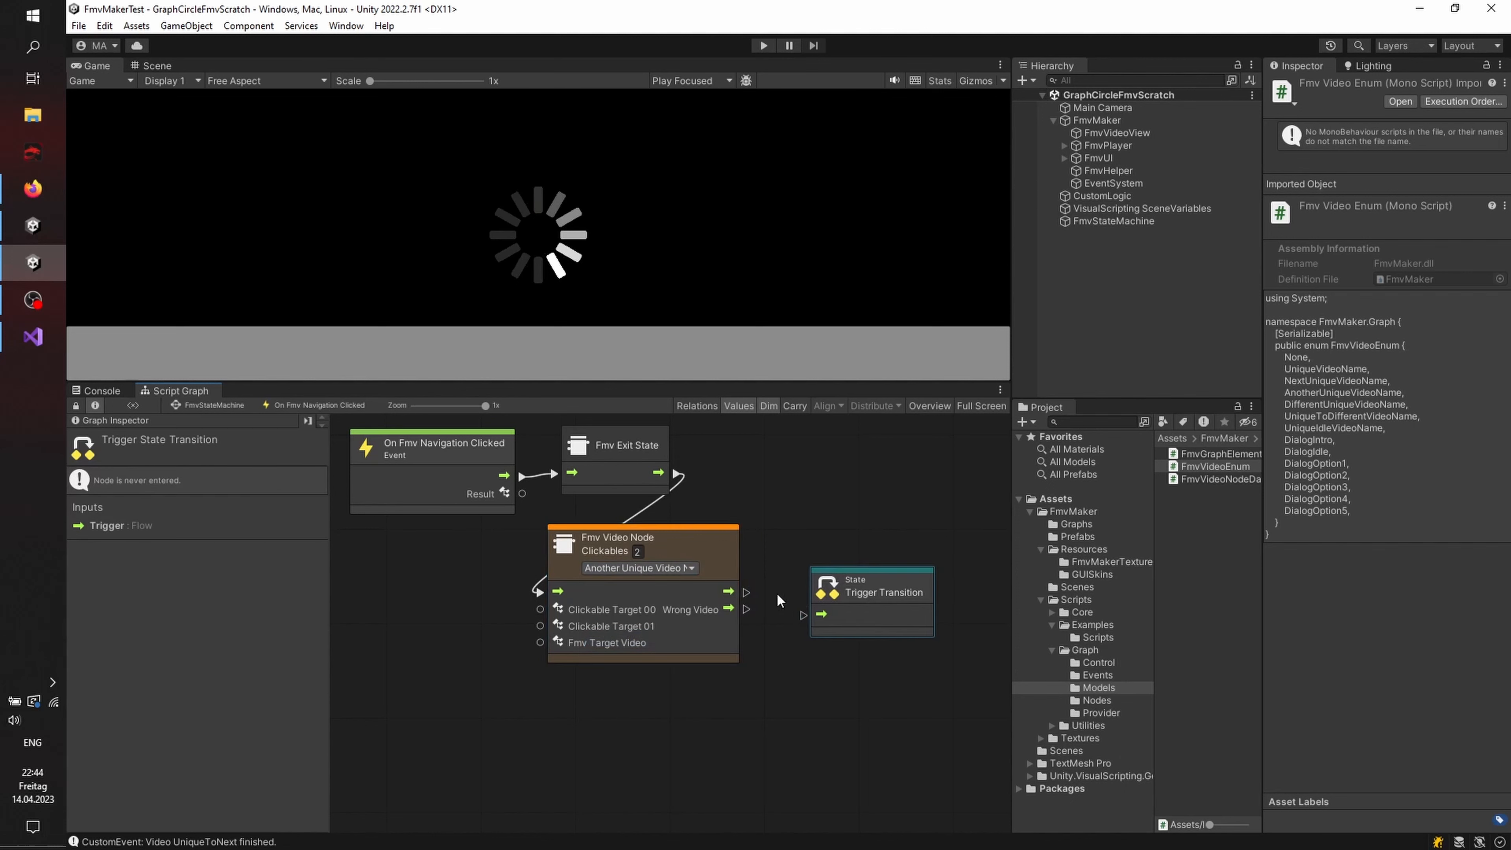
left_click_drag(746, 592, 802, 616)
Step: Set the Fmv Video Node's clickables count to 1 and feed the navigation event's Result into Fmv Target Video
mouse_move(645, 585)
left_mouse_down()
mouse_move(689, 583)
mouse_move(668, 576)
left_mouse_up()
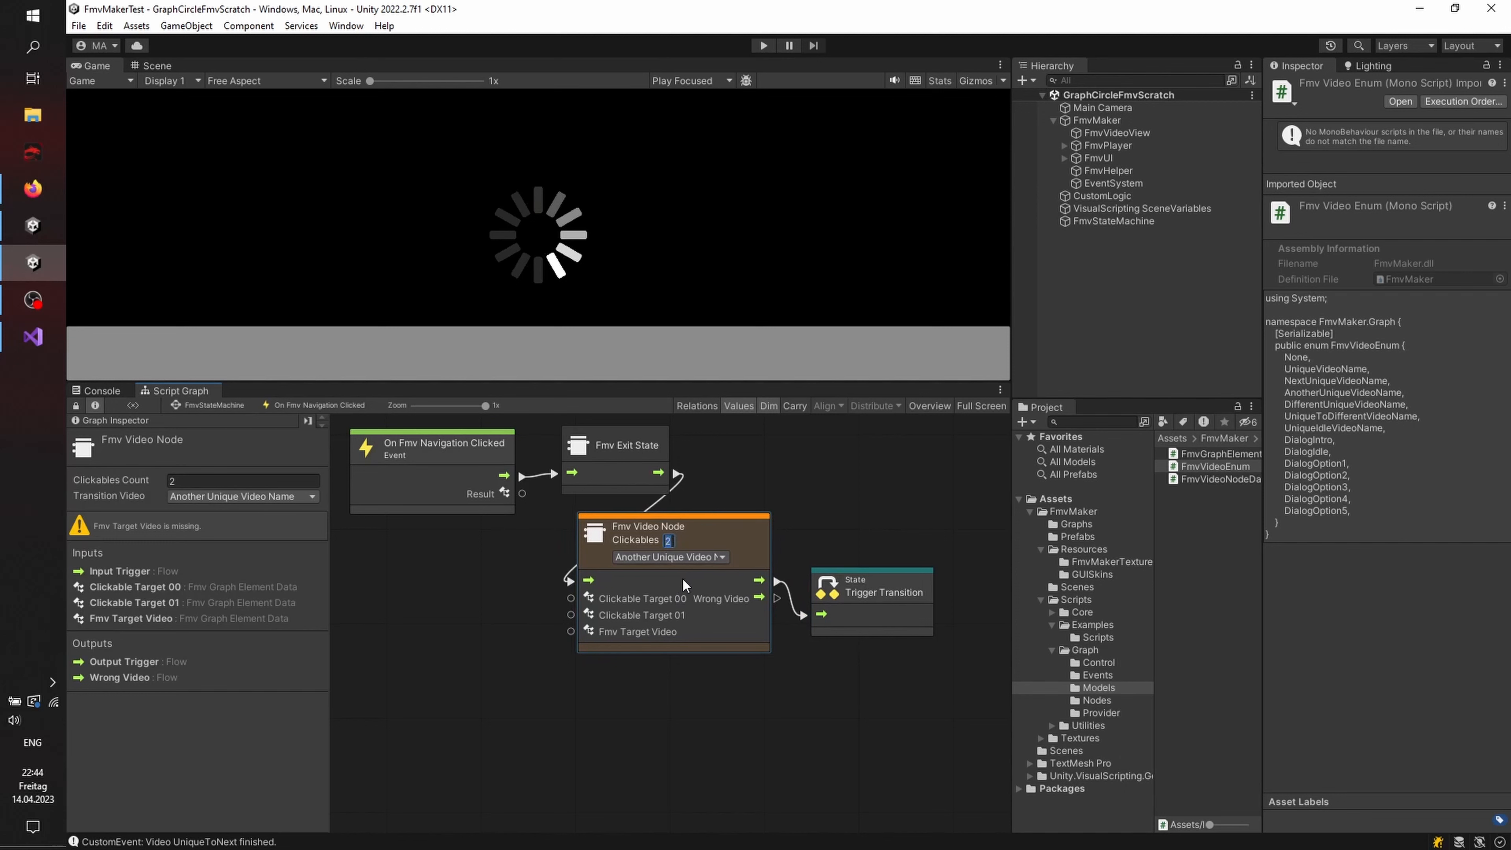
type("1")
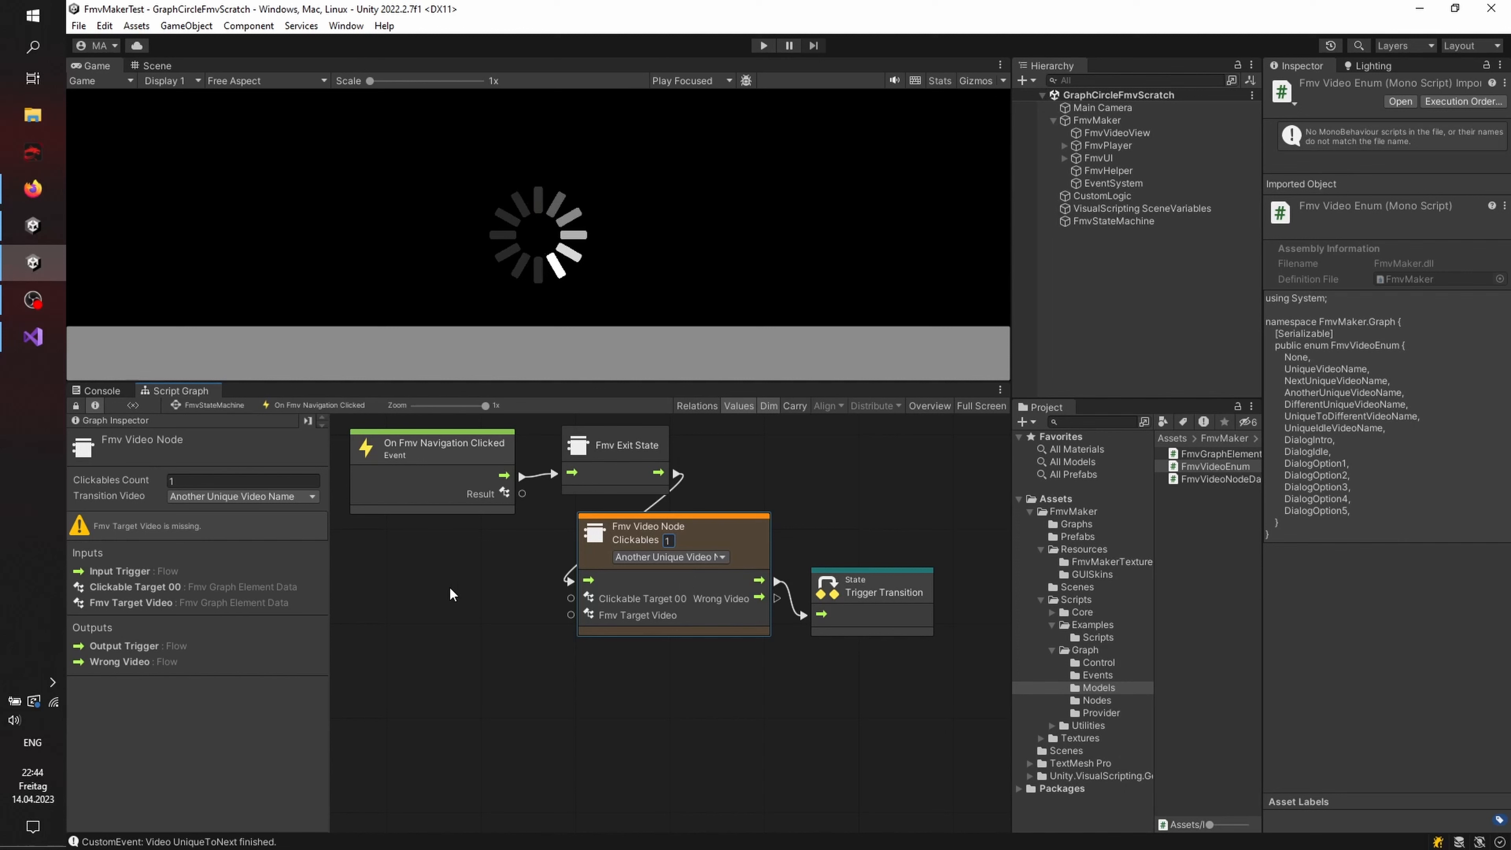
left_click_drag(522, 493, 571, 615)
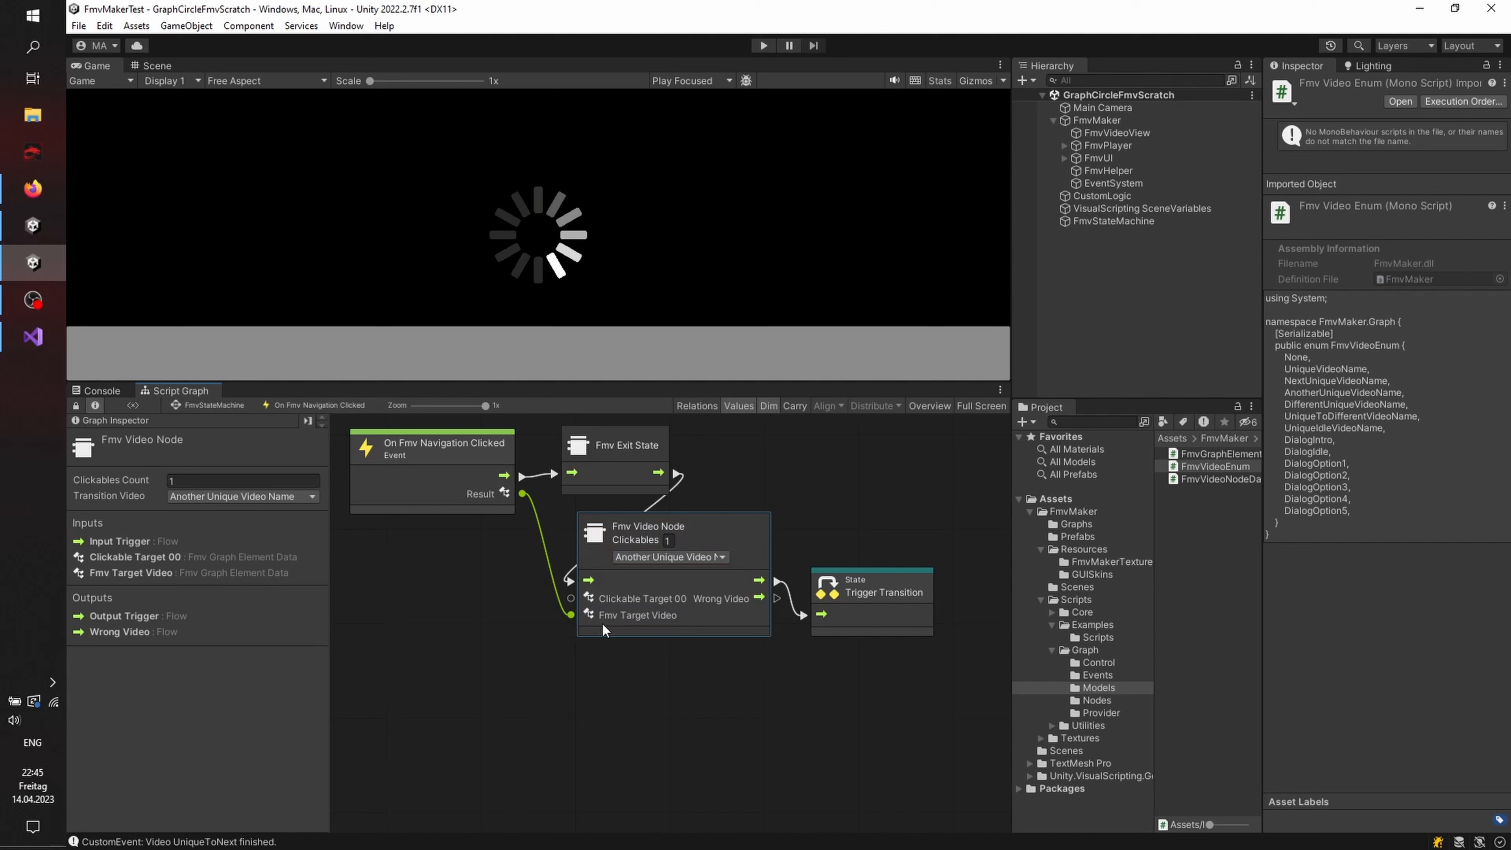
Step: Add an Fmv Navigation Node below the event, named FromAnotherToUnique, with video target Different Unique Video Name
right_click(409, 608)
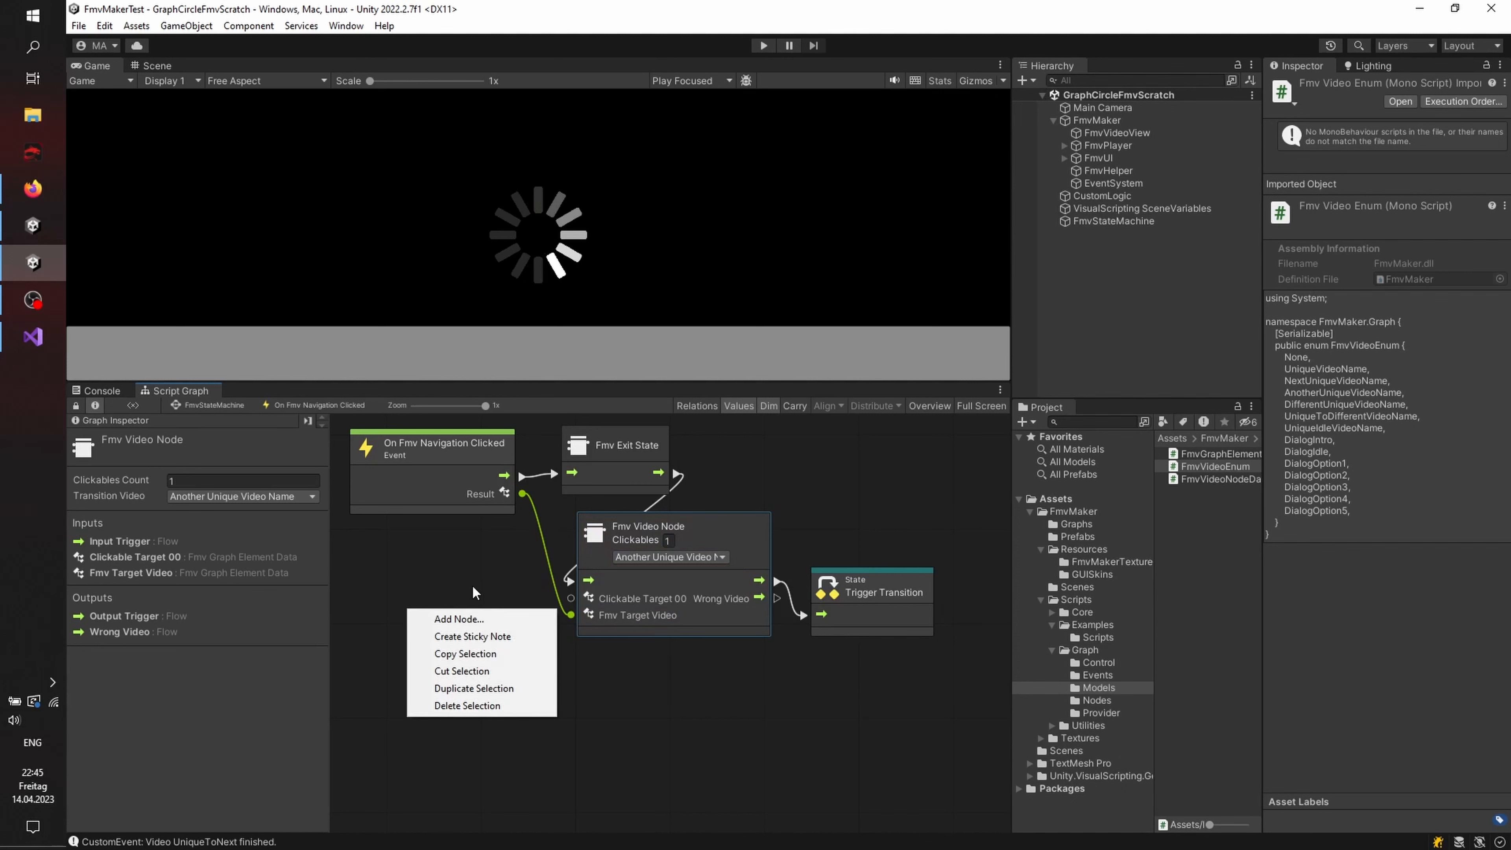
left_click(458, 619)
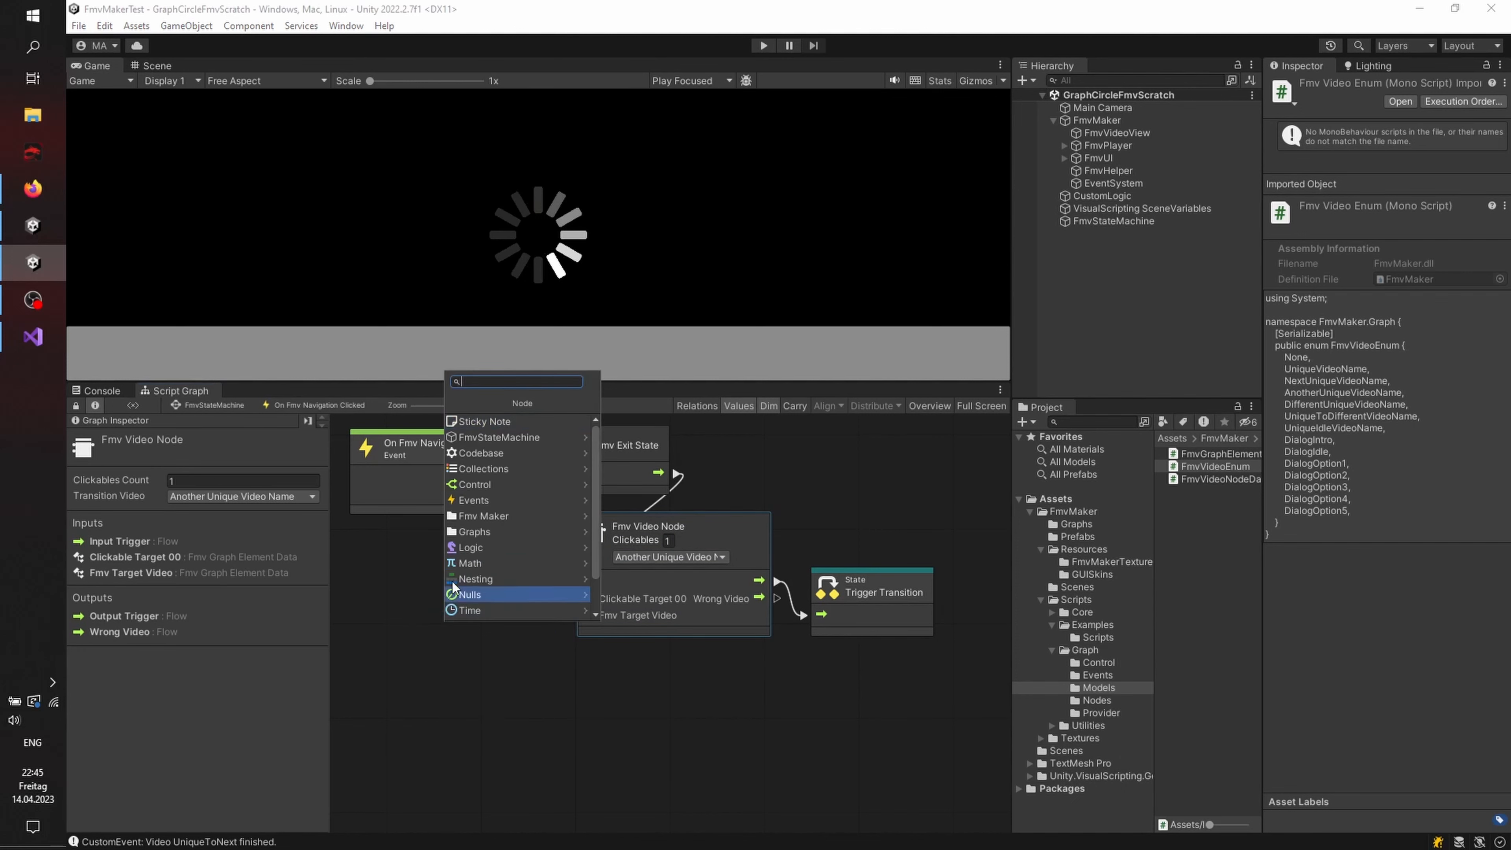
left_click(493, 514)
left_click(487, 486)
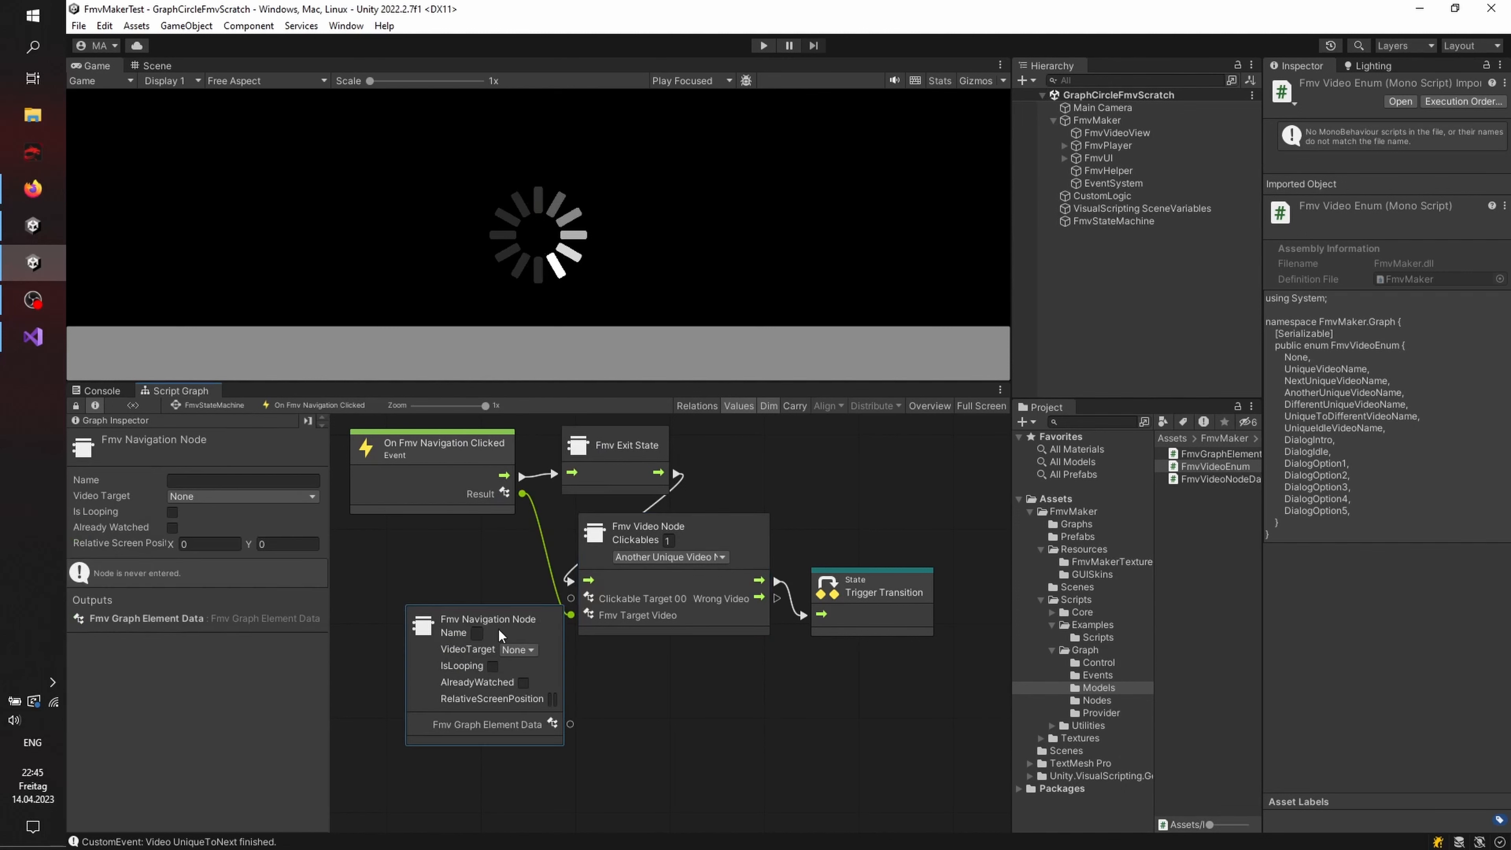
left_click_drag(497, 629, 482, 612)
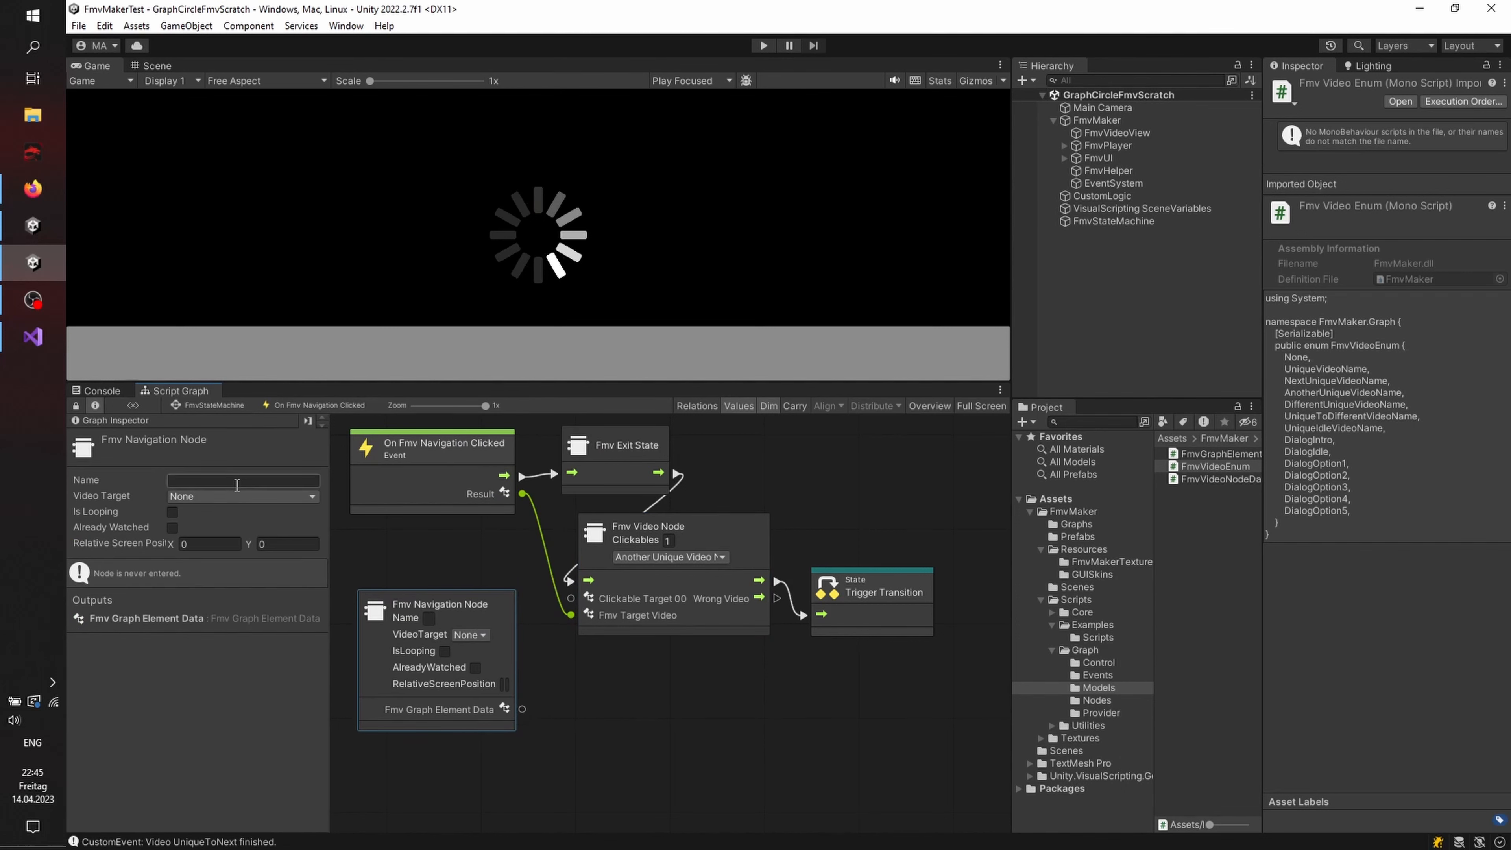
type("FromAnotherToUnique")
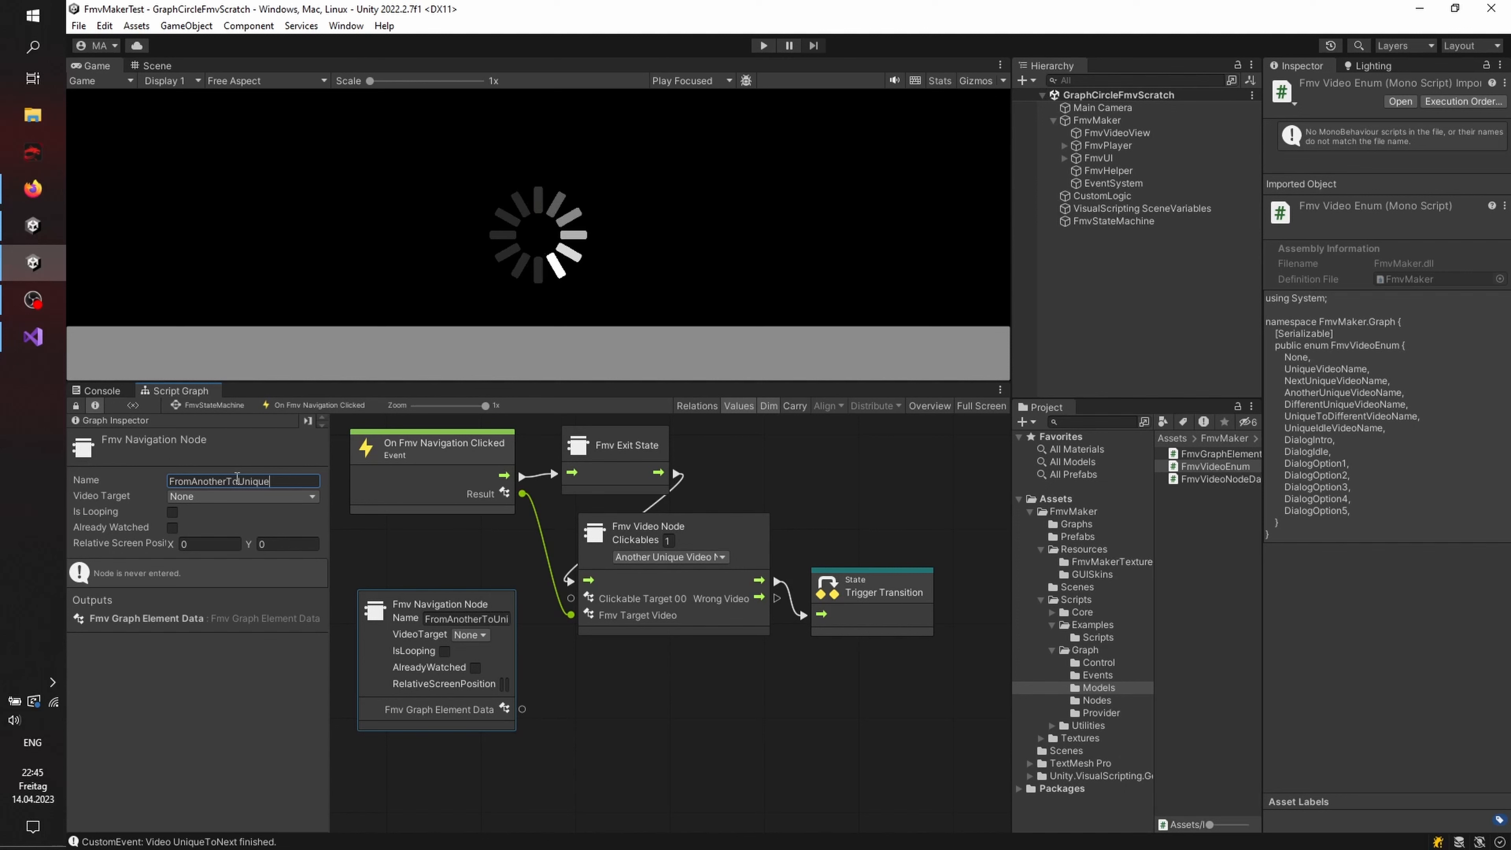
left_click(232, 497)
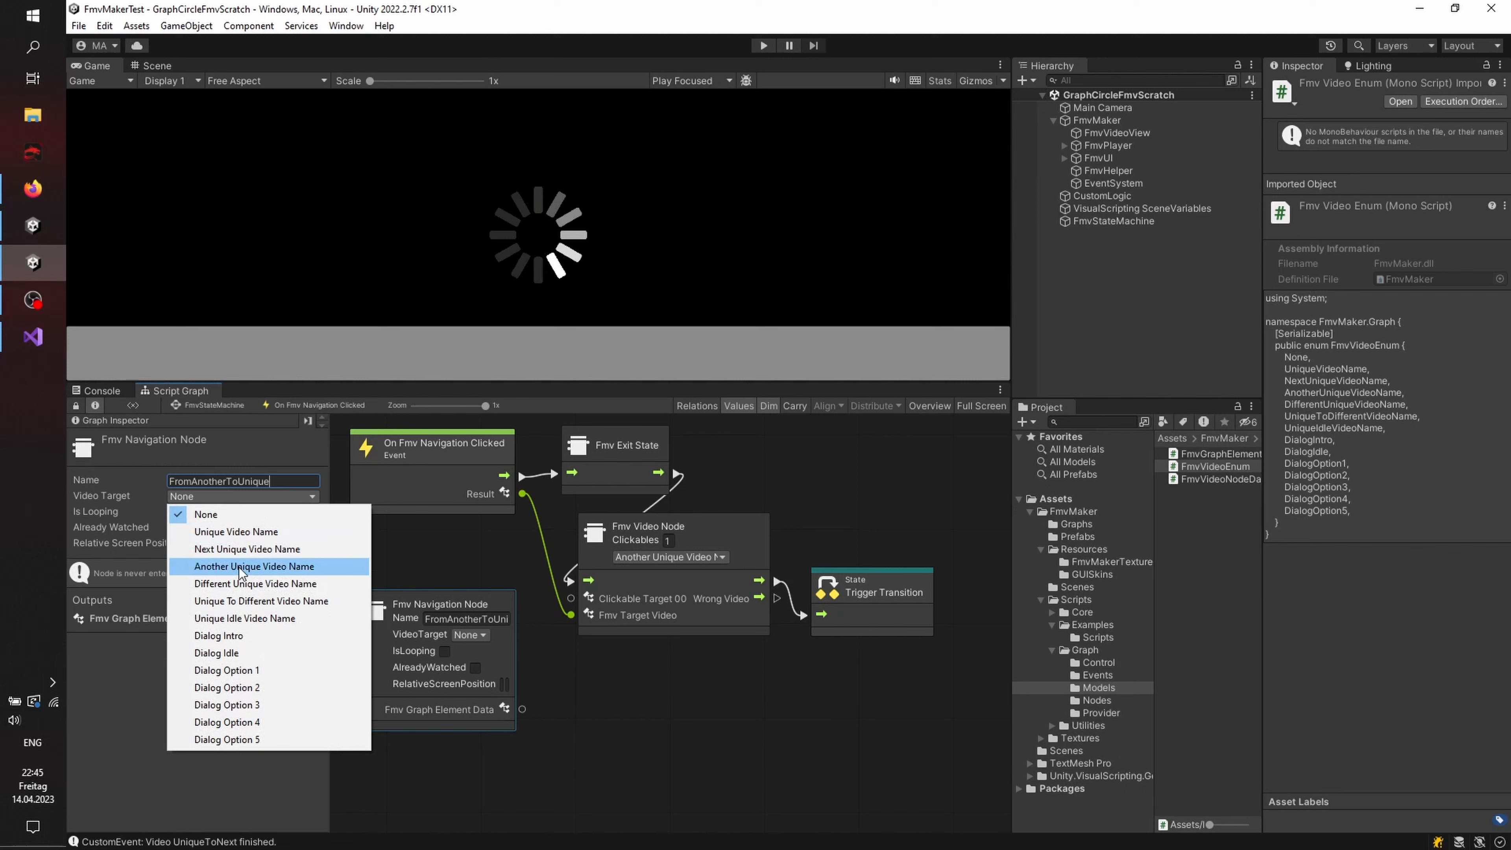
left_click(249, 585)
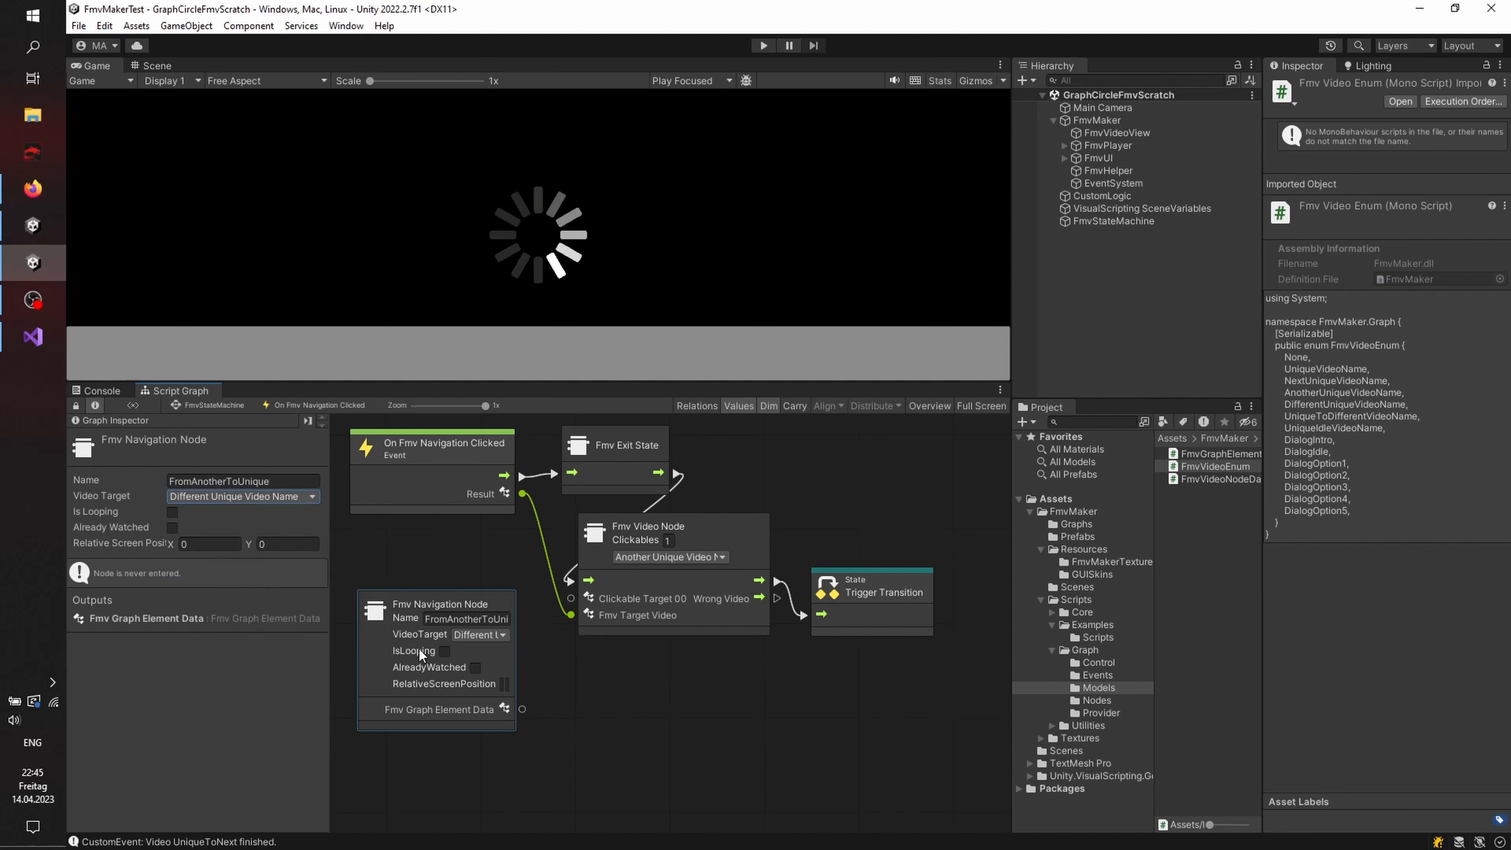
Step: Set the navigation node's relative screen position to X 0.5, Y 0.7, connect it to Clickable Target 00, and return to the state graph
left_click(213, 550)
type("0,5")
left_click(290, 541)
type("0,7")
left_click(382, 553)
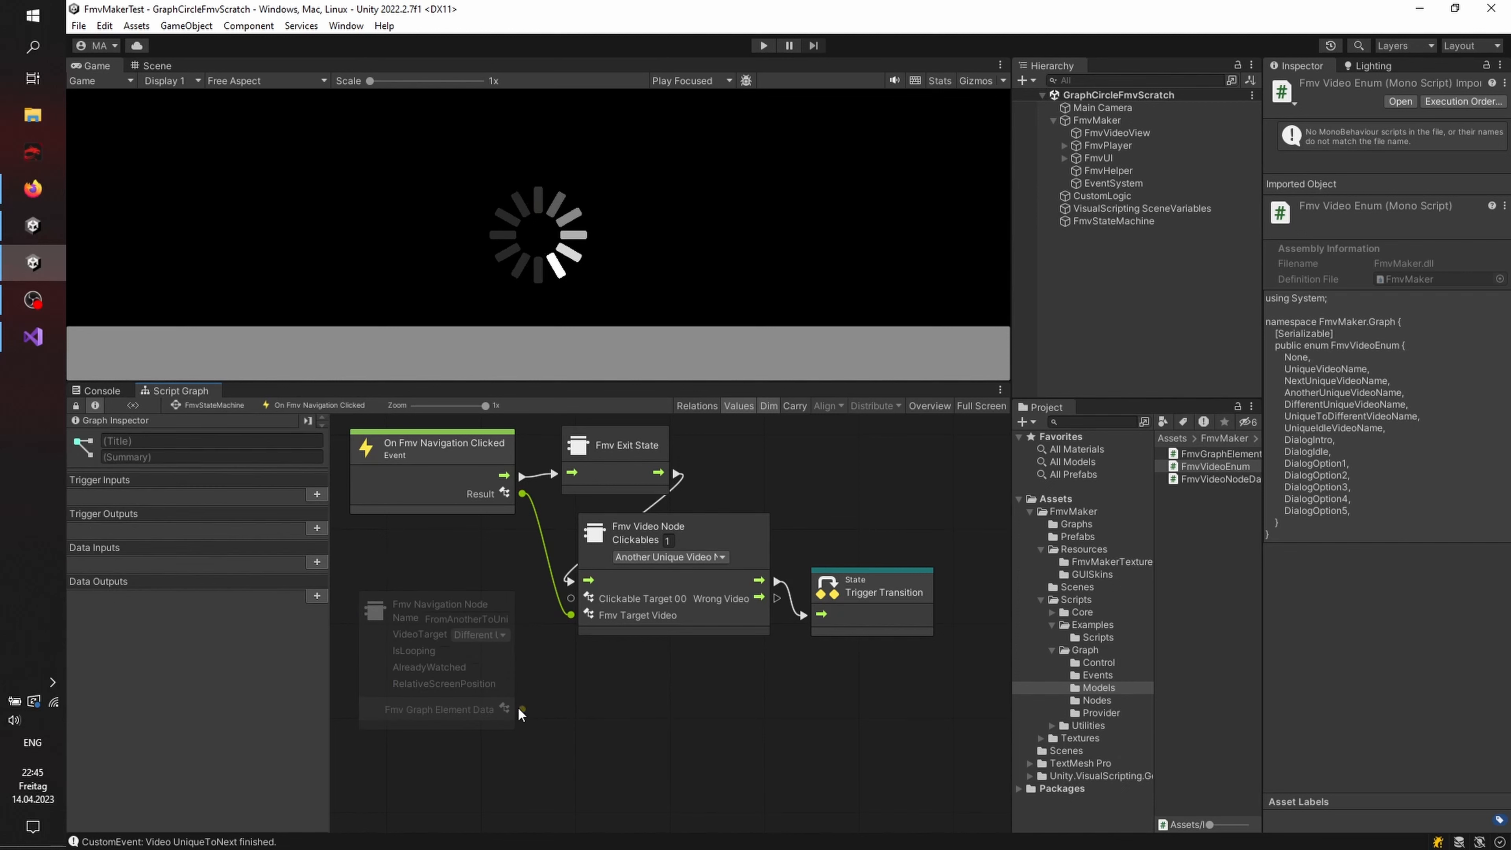
left_click_drag(522, 708, 572, 607)
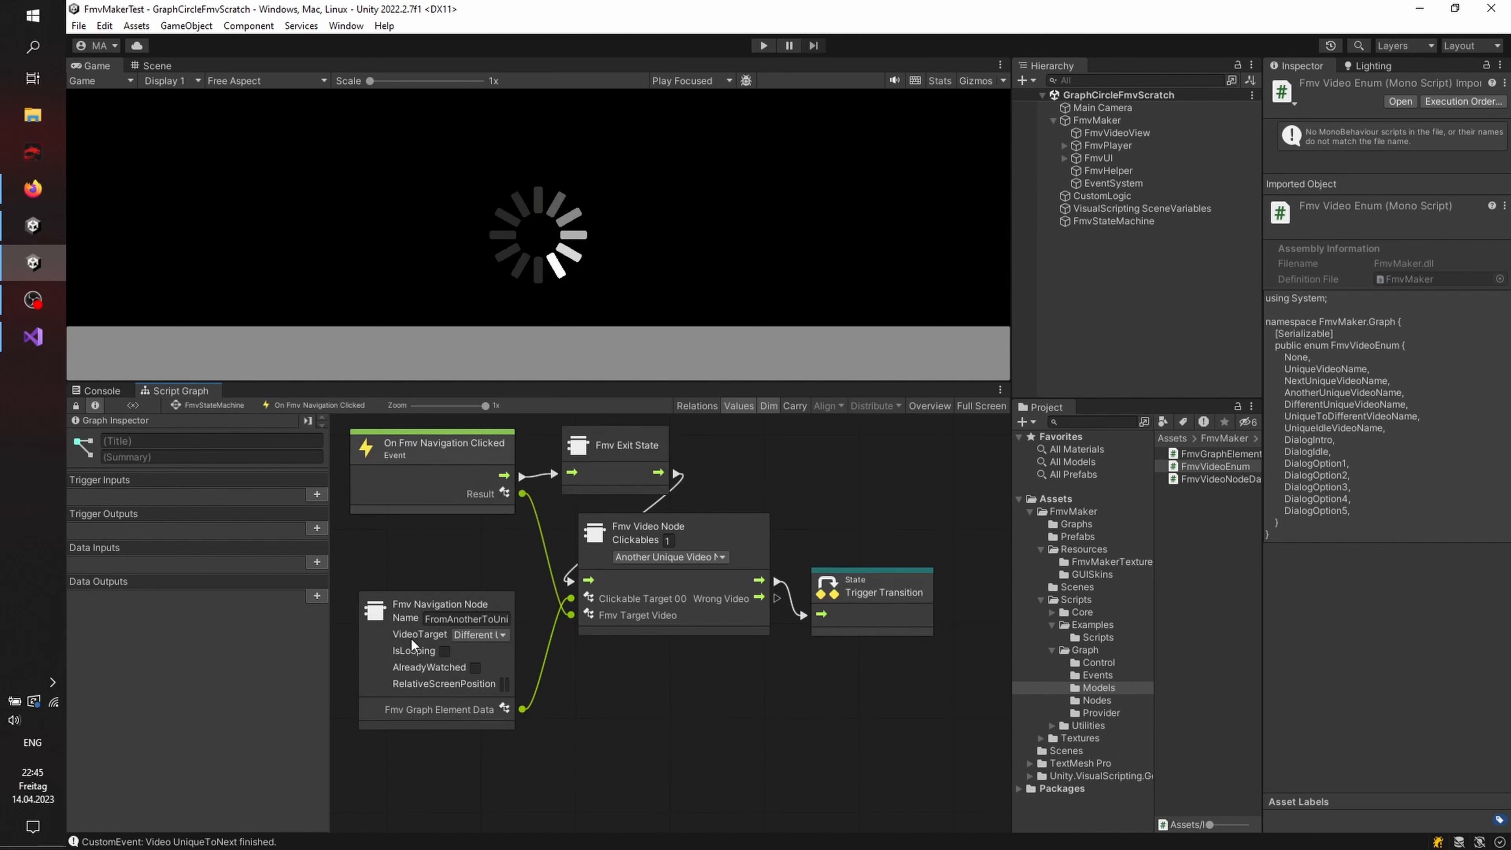
left_click_drag(371, 654, 362, 602)
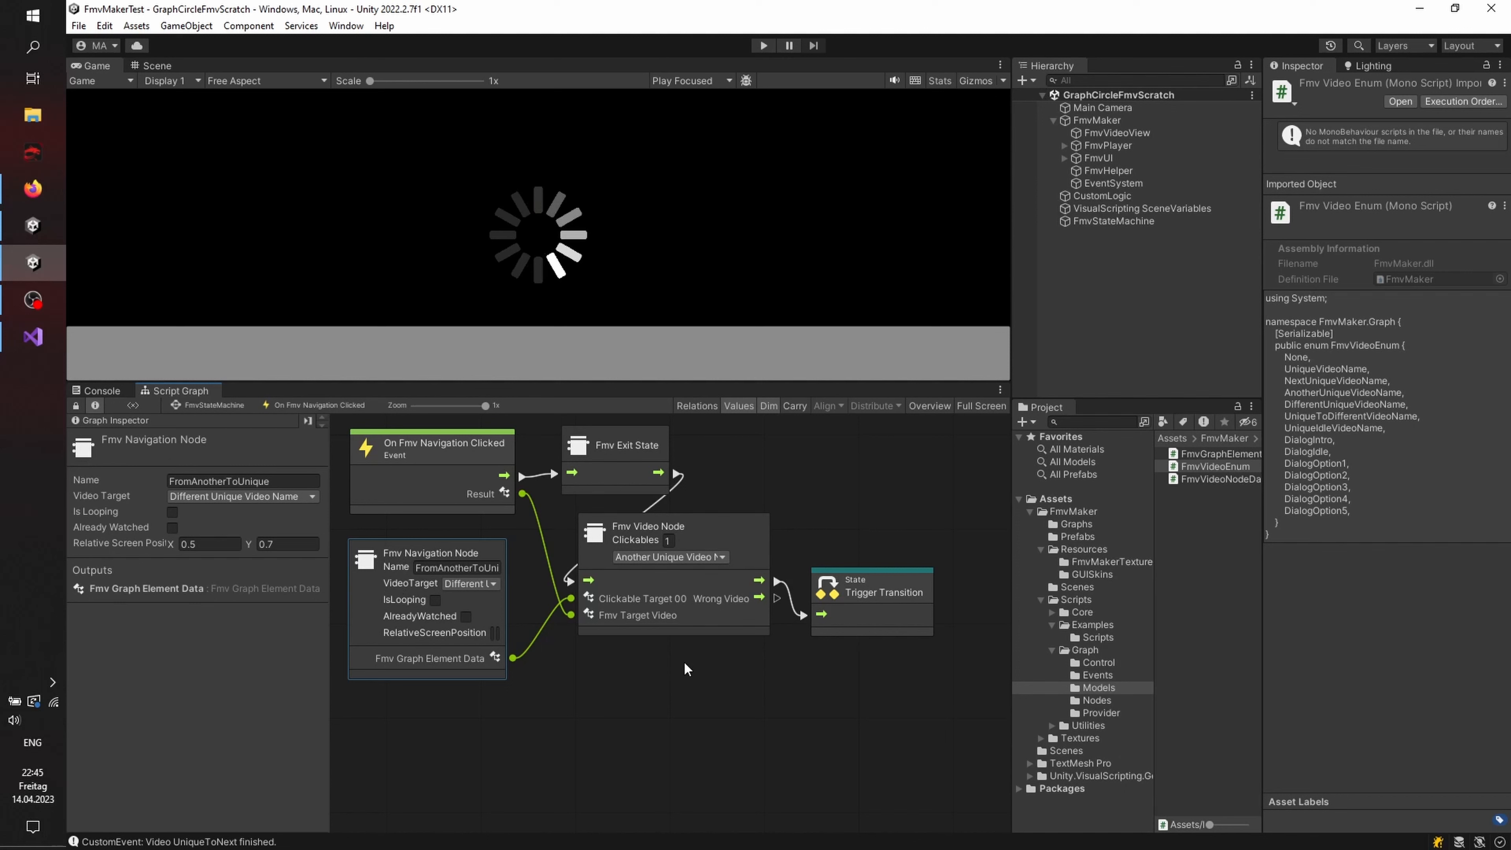
left_click(226, 407)
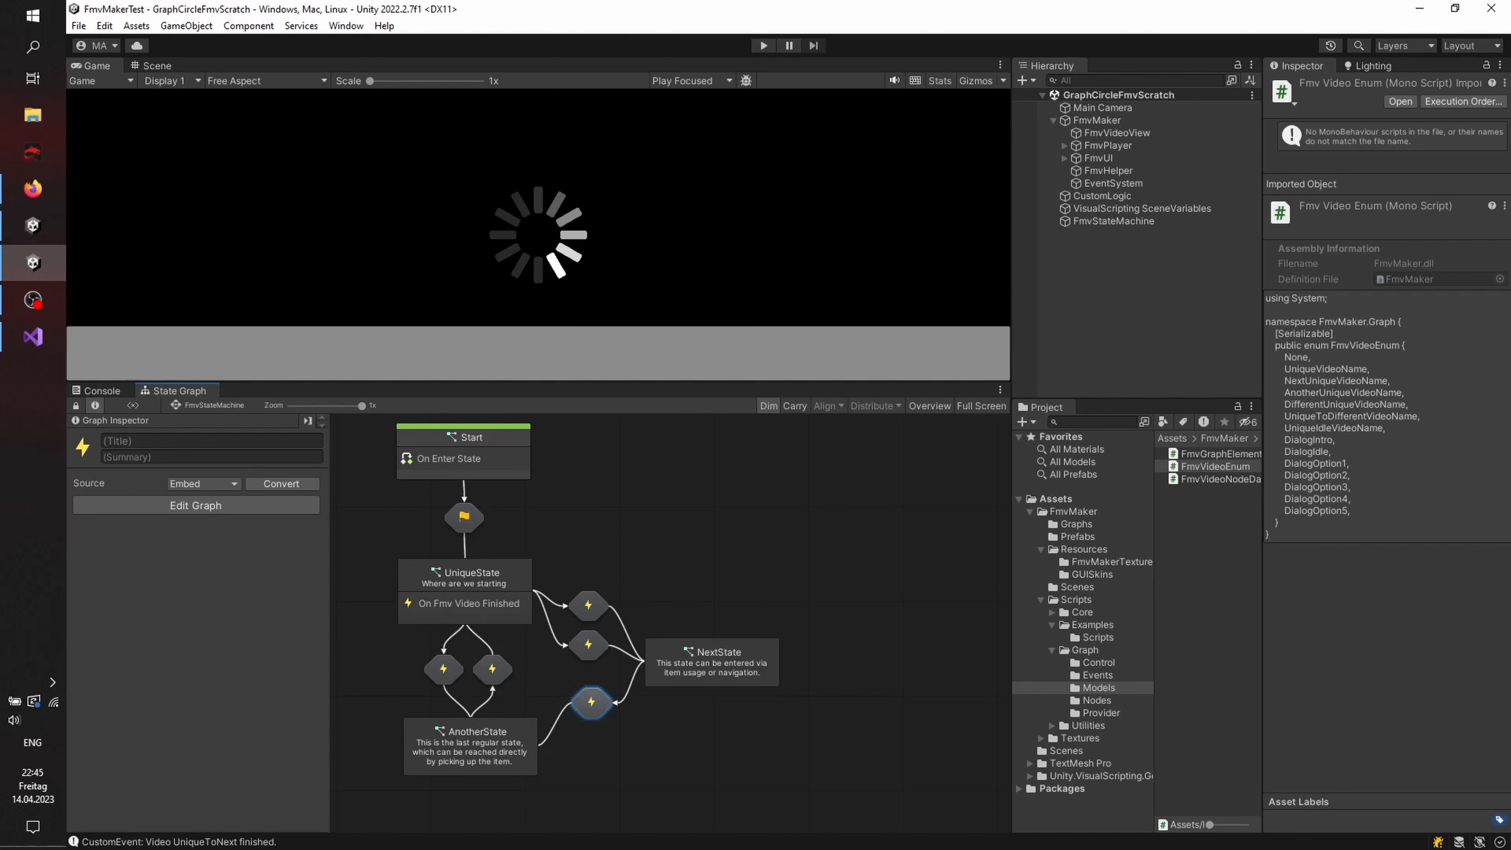
Step: Enlarge the game view and rearrange the graph with UniqueState beside Start, NextState farther right and AnotherState below UniqueState
key("alt+Tab")
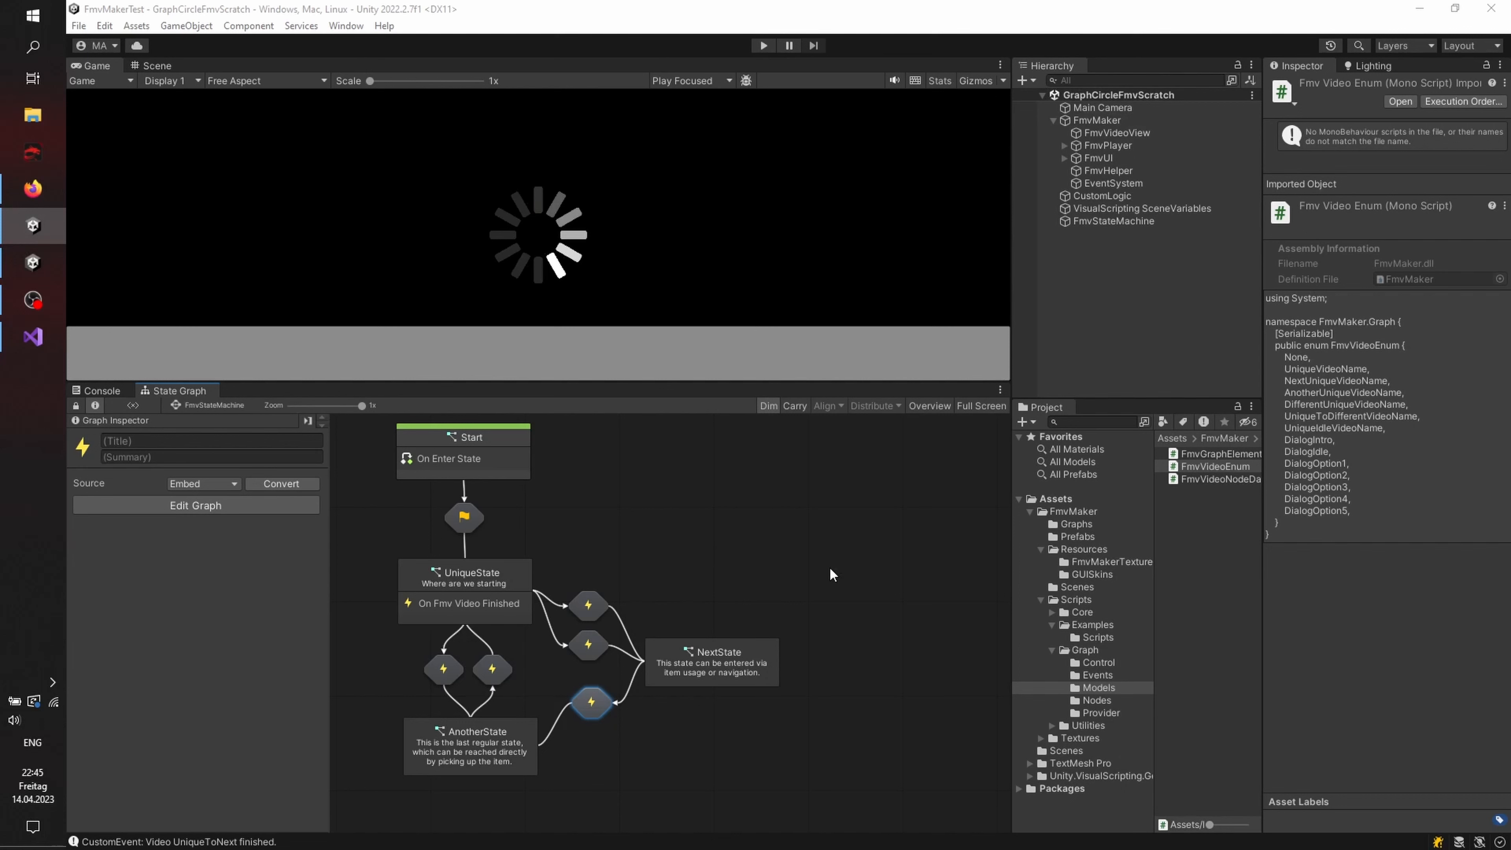
left_click(759, 498)
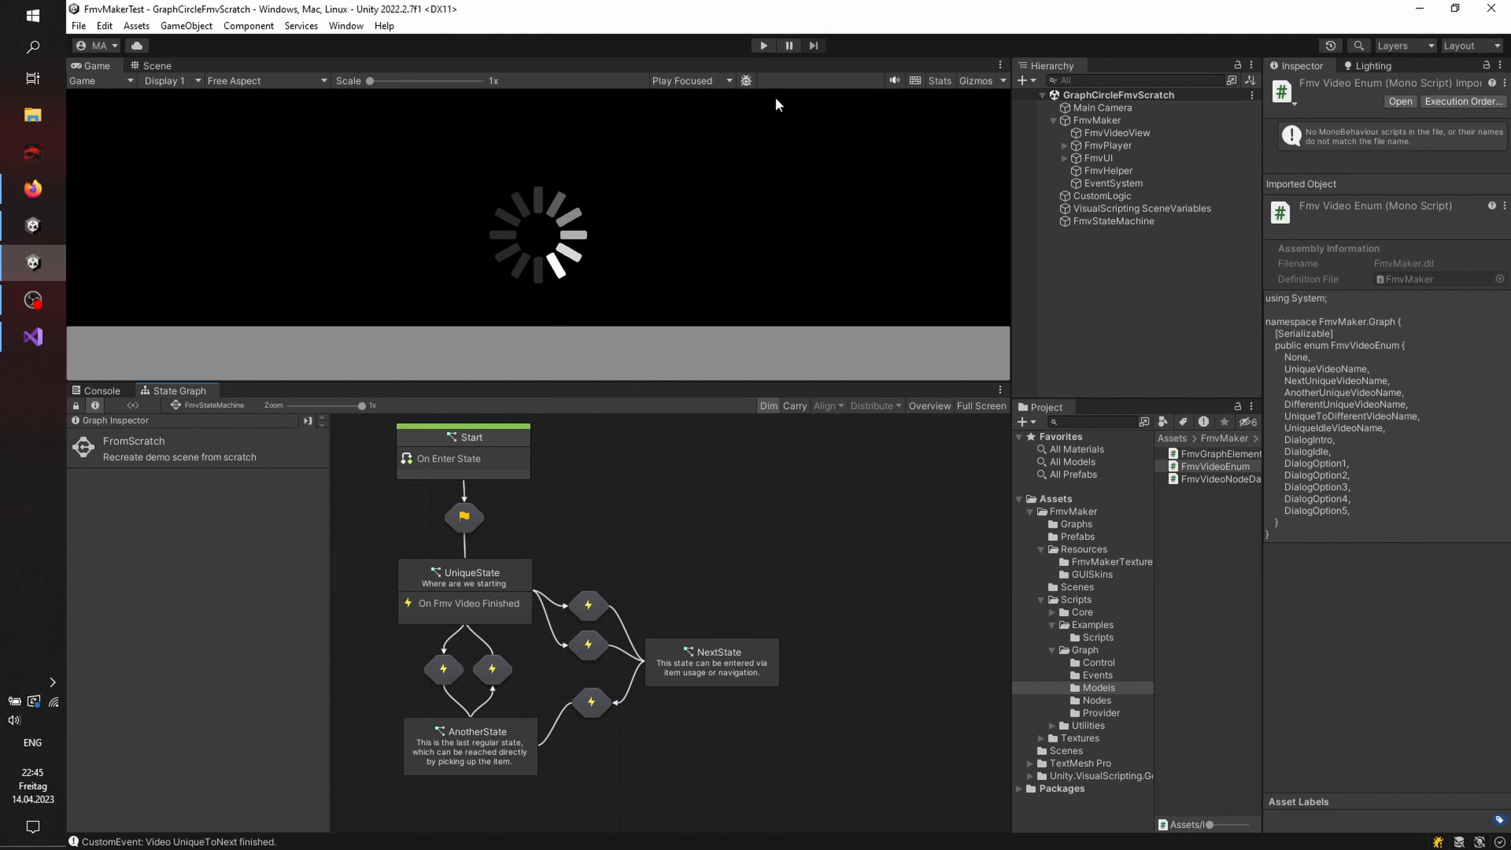
left_click_drag(623, 382, 624, 440)
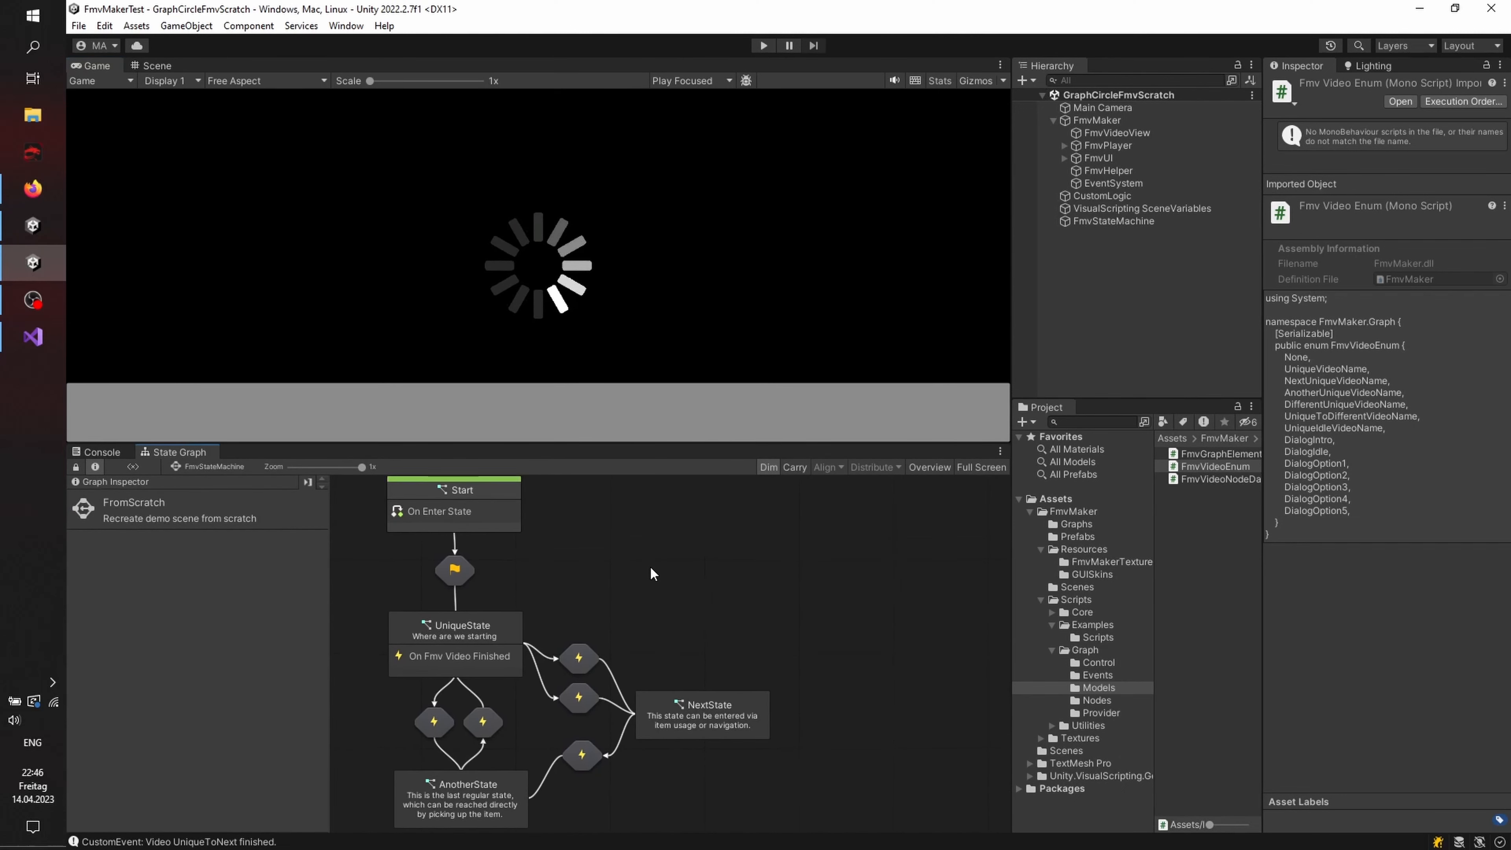
left_click(494, 609)
left_click_drag(494, 610, 707, 514)
left_click_drag(701, 699, 940, 569)
left_click_drag(507, 772, 722, 673)
middle_click_drag(864, 683, 832, 775)
left_click_drag(617, 441, 617, 547)
mouse_move(865, 640)
middle_mouse_down()
mouse_move(865, 604)
mouse_move(866, 624)
middle_mouse_up()
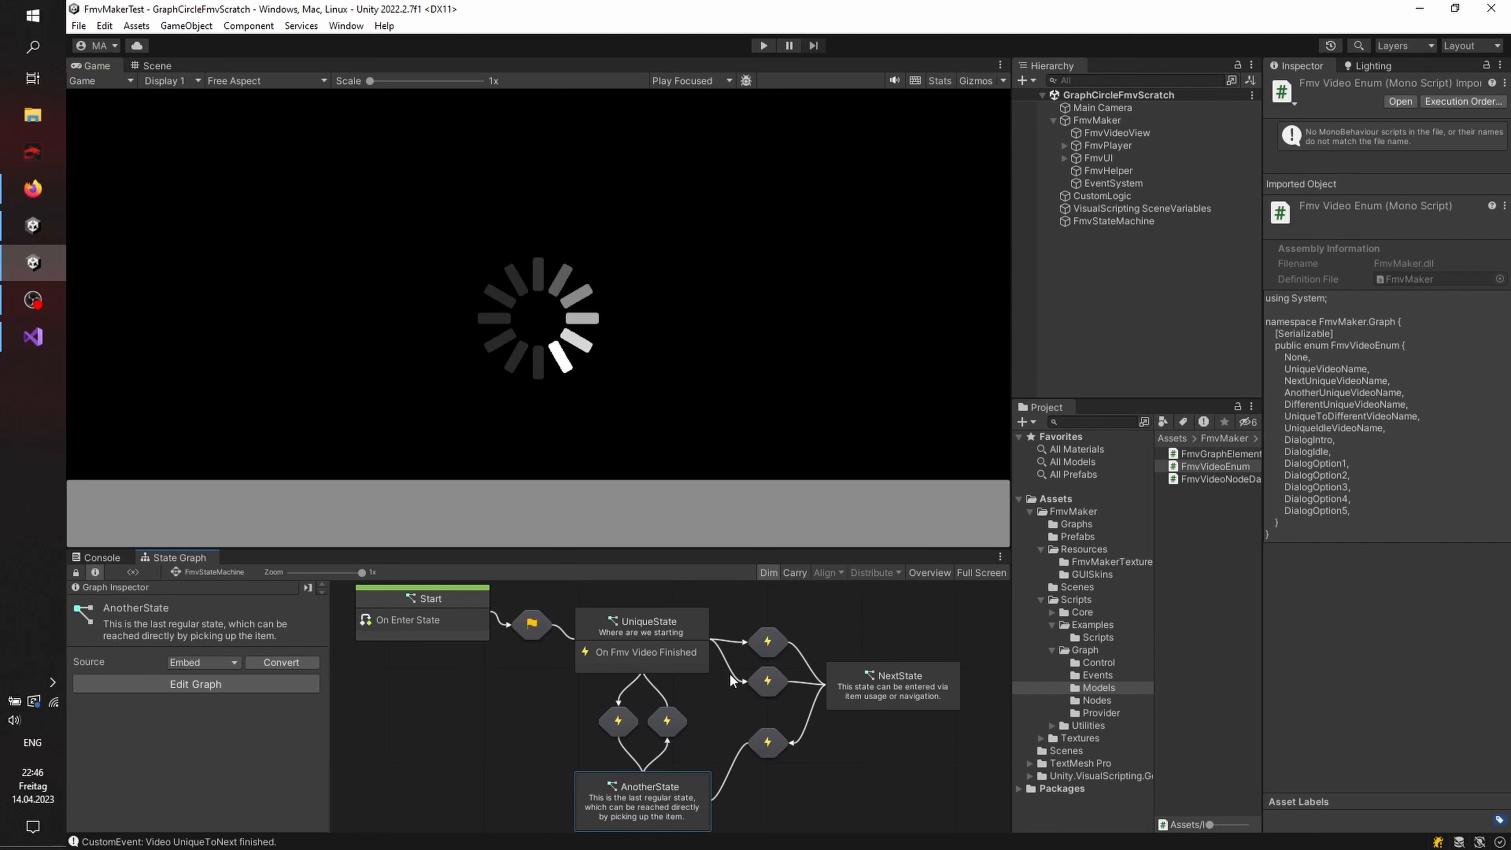
left_click(401, 715)
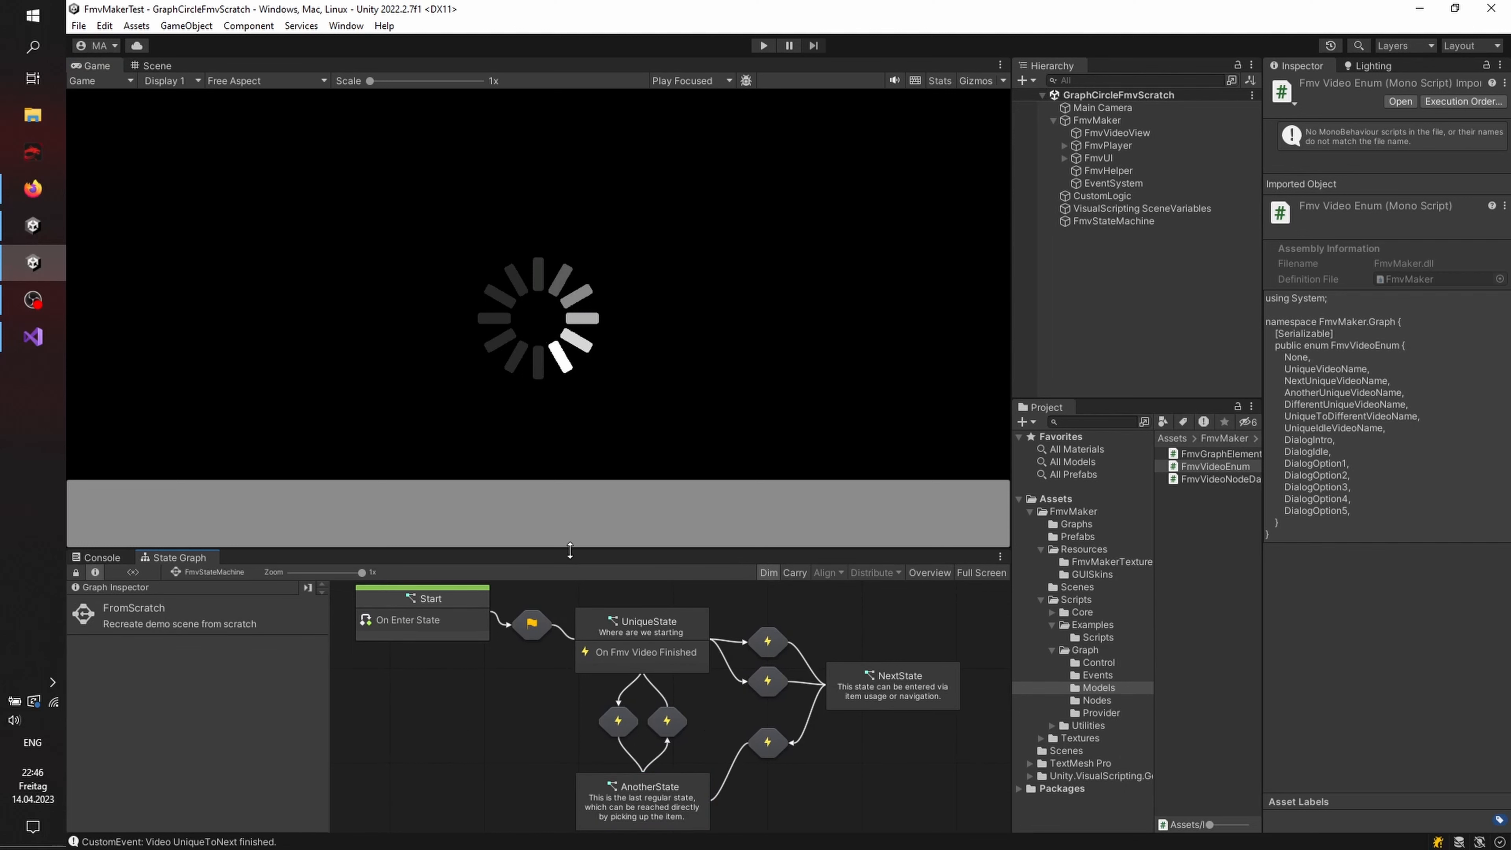
Step: Play-test picking up FirstItem to reach AnotherState and navigating back to UniqueState, and stop play mode
left_click(764, 46)
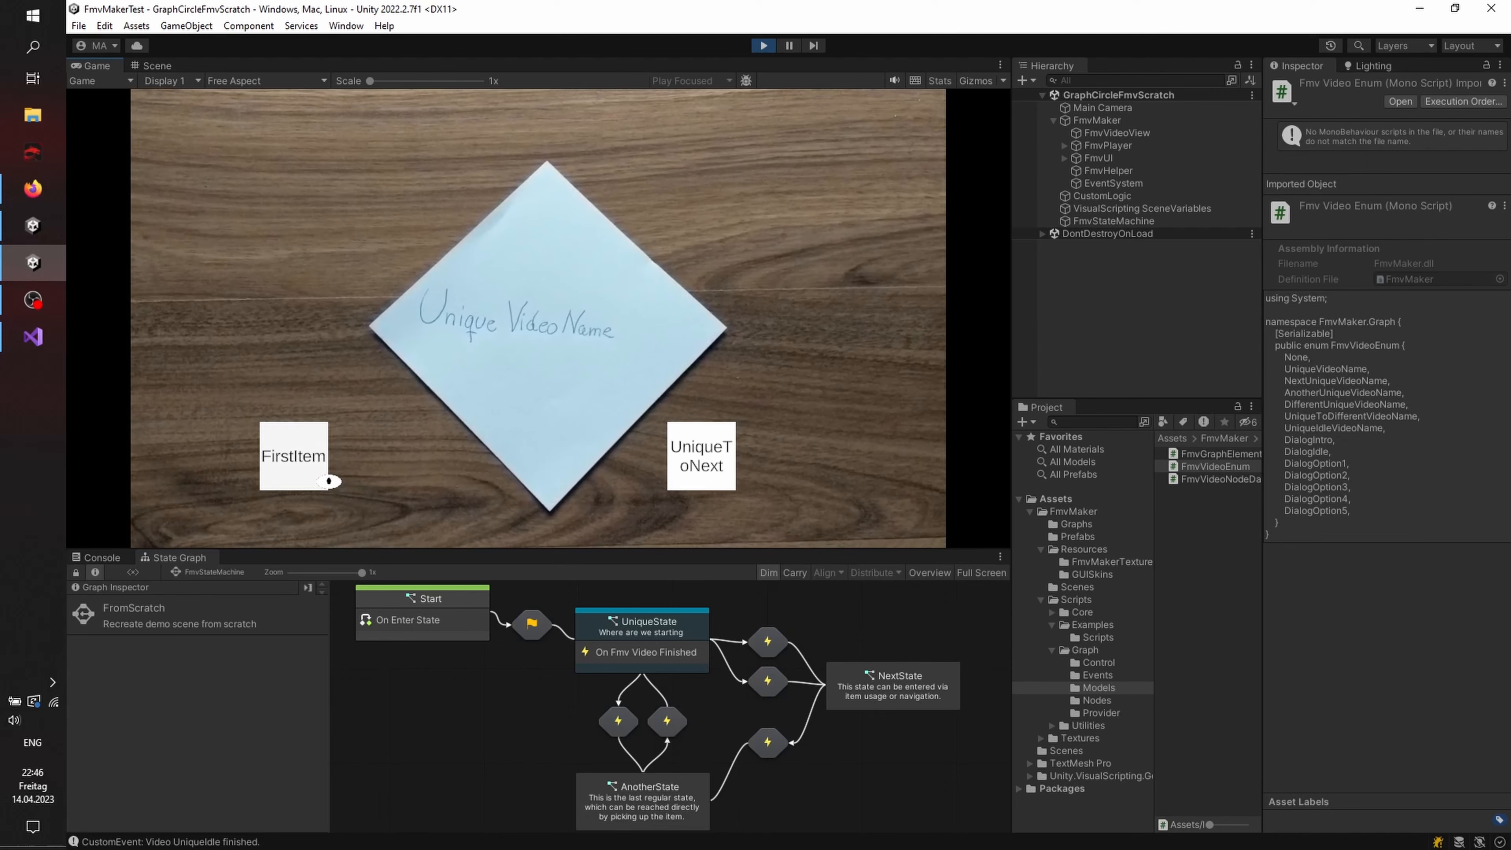
left_click(302, 471)
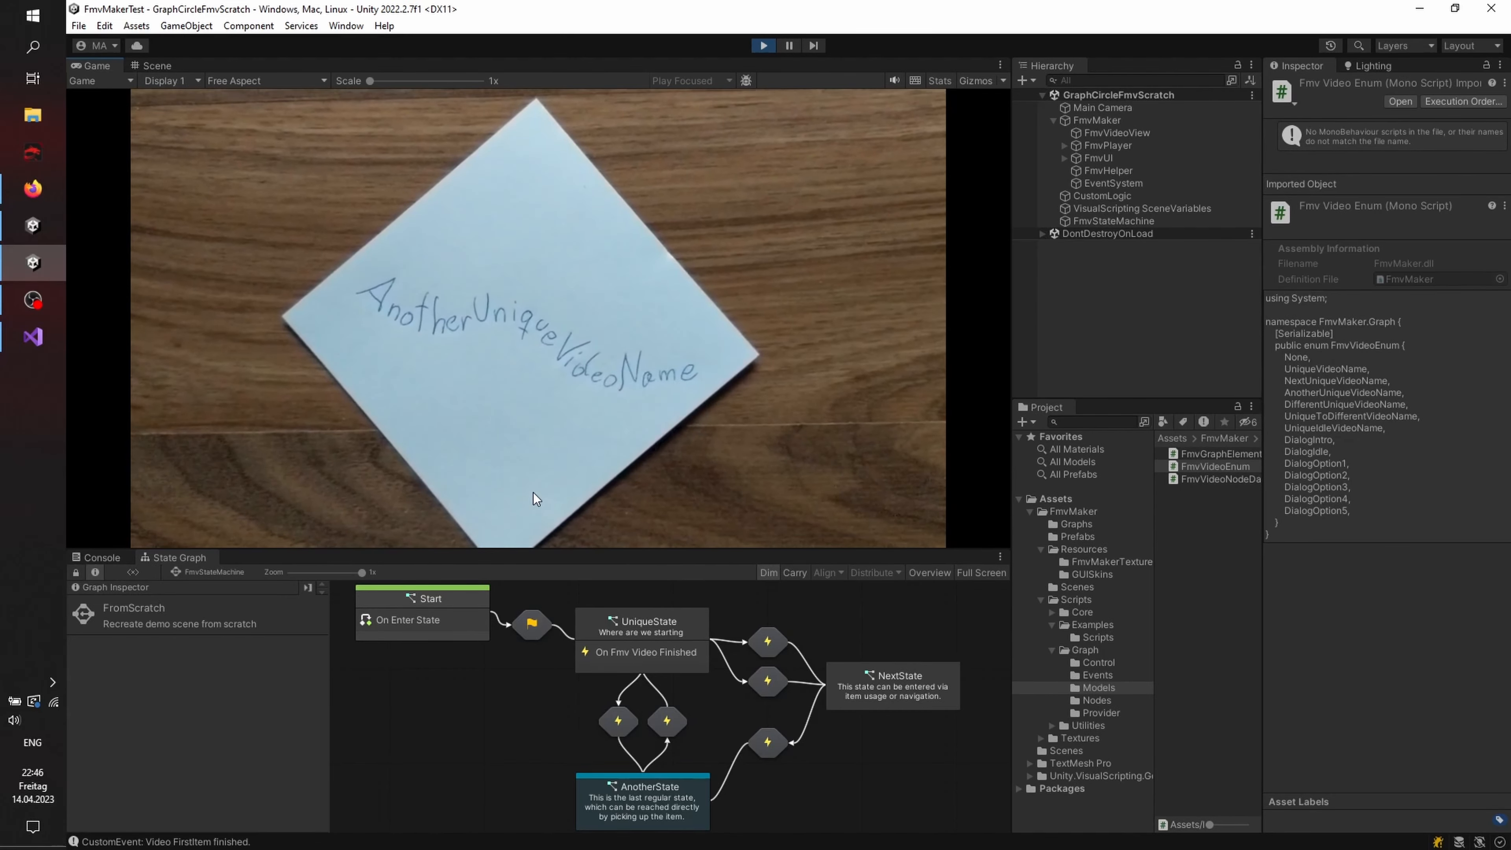
left_click(537, 227)
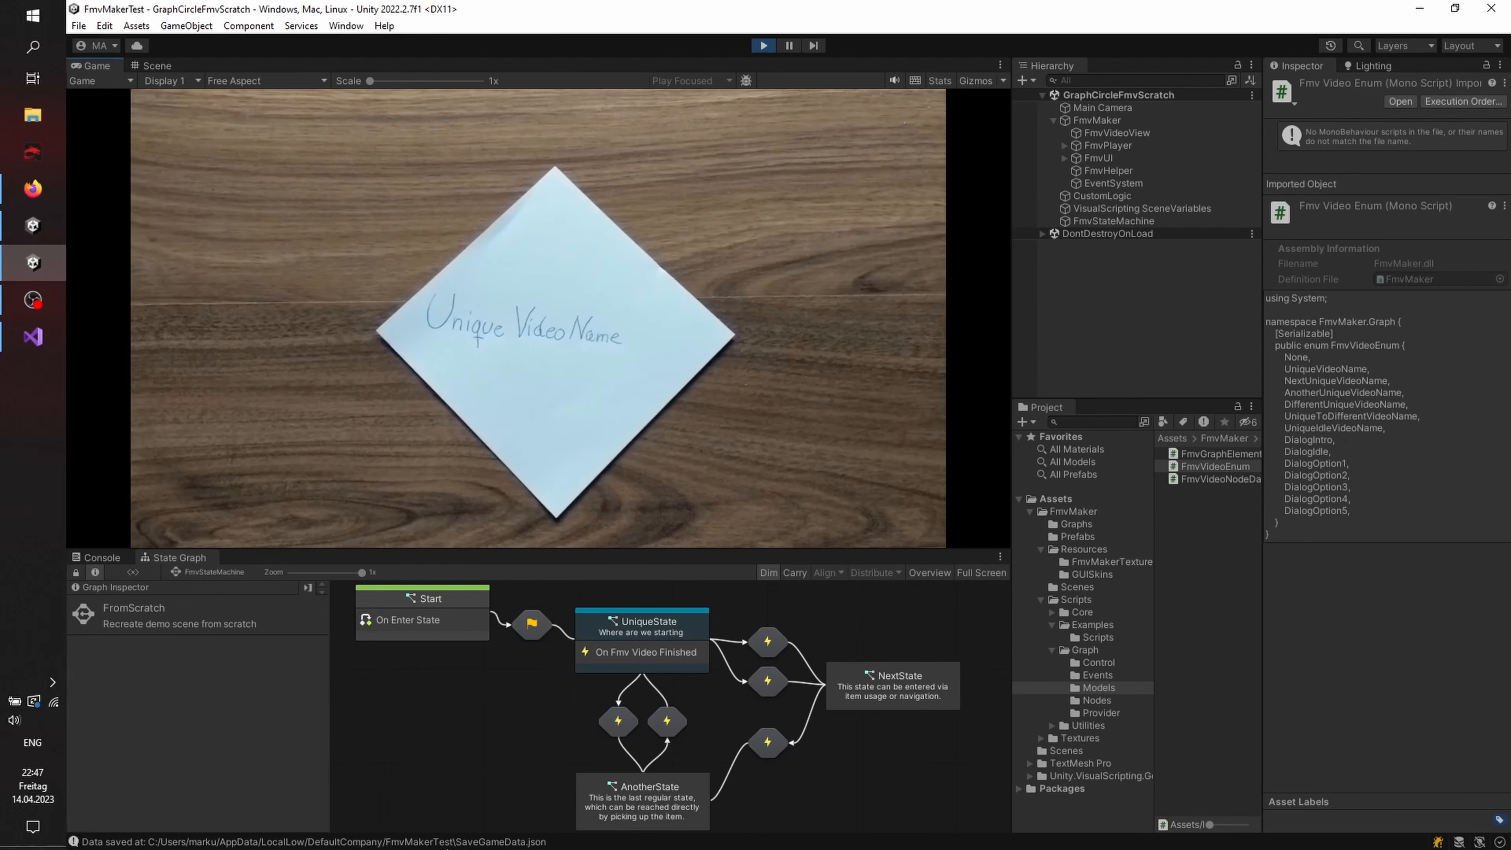
left_click(764, 46)
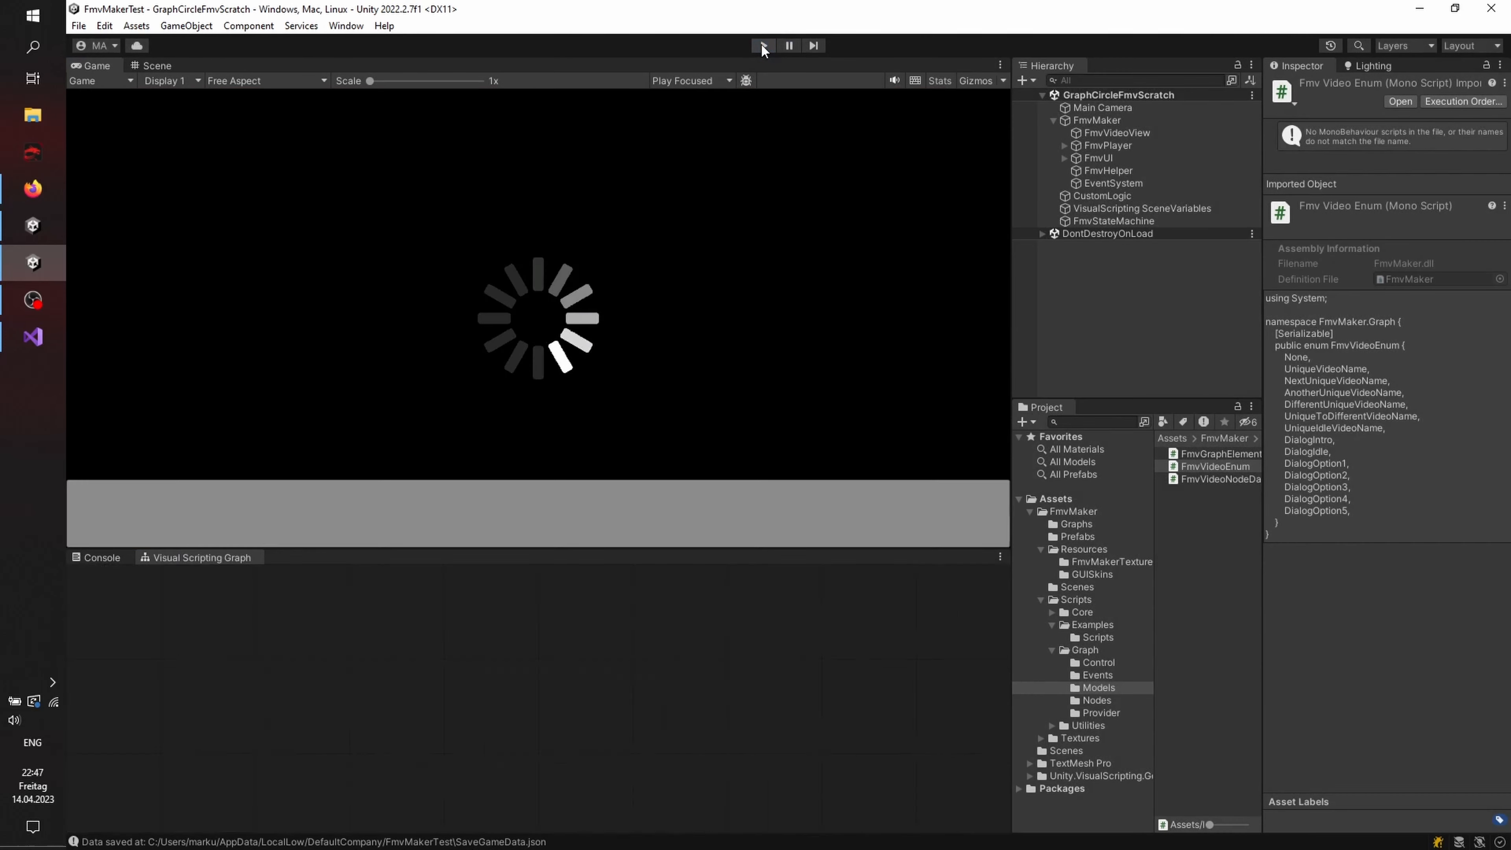
Step: Play-test using FirstItem from the inventory to reach NextState, navigating through AnotherState back to UniqueState, and stop play mode
left_click(761, 45)
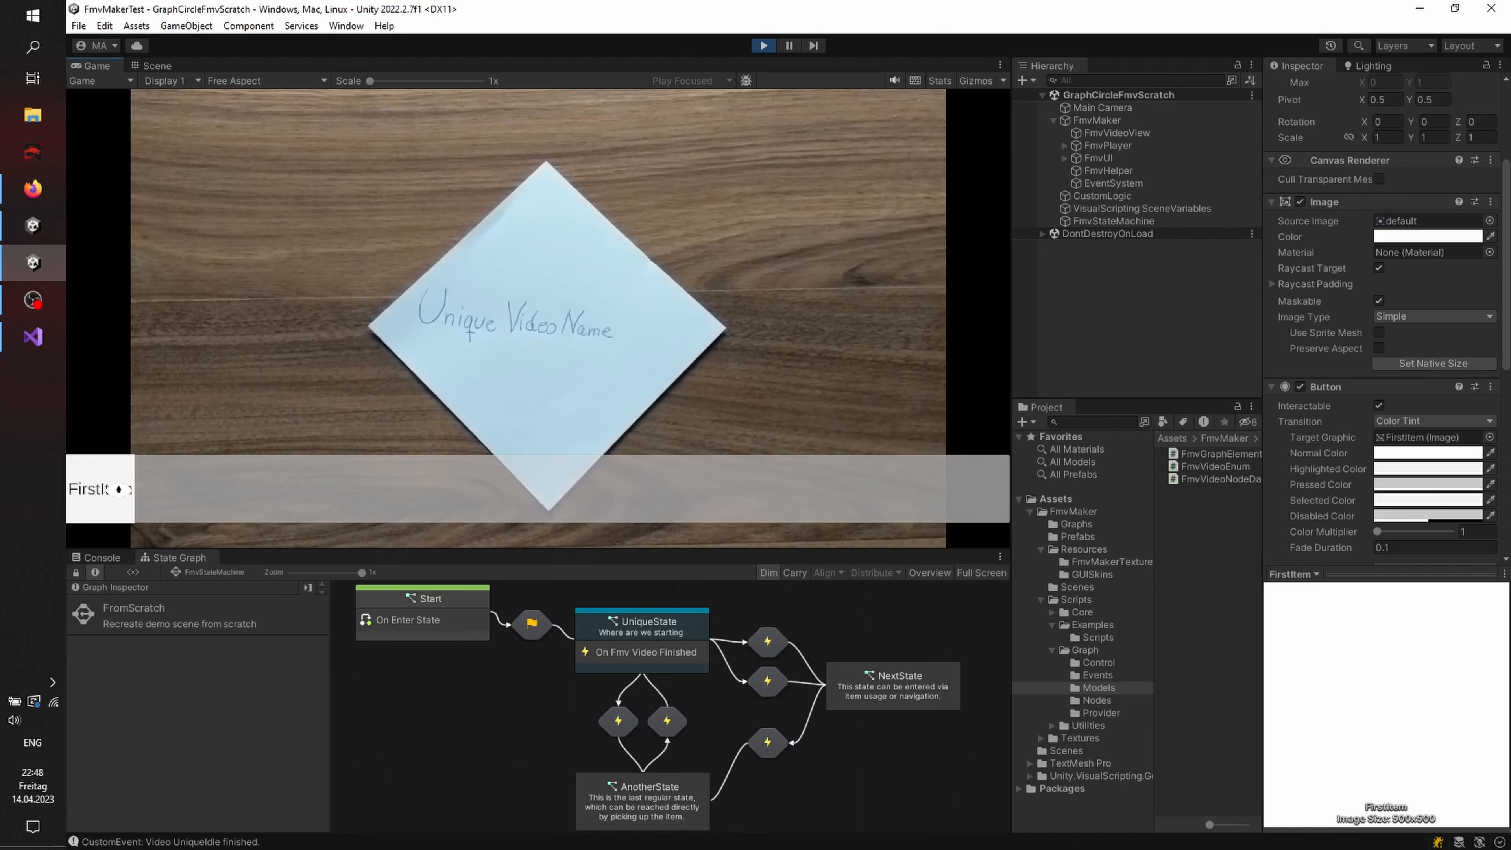
left_click(80, 490)
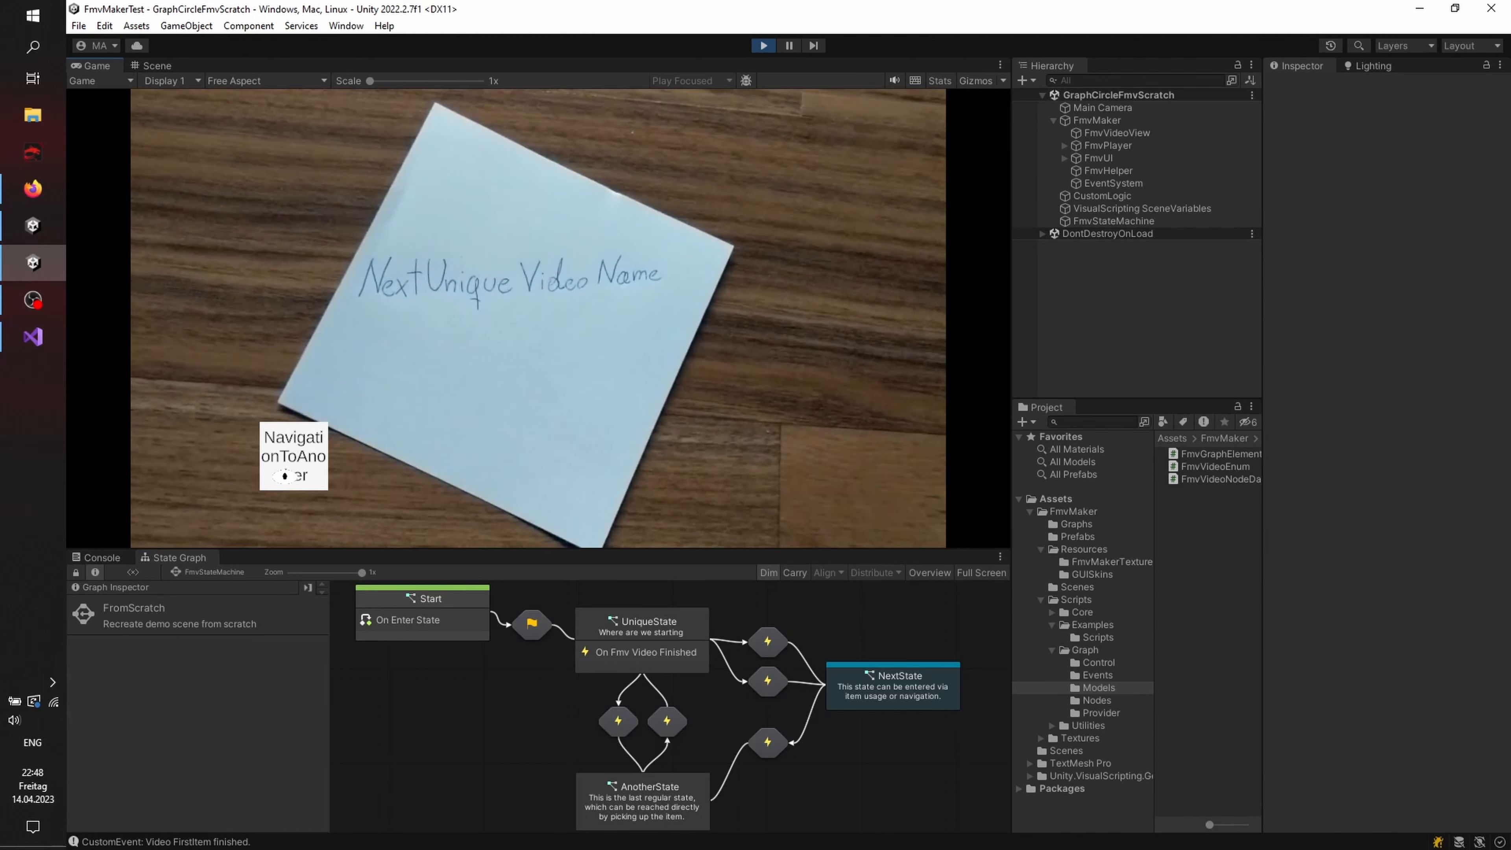
left_click(284, 476)
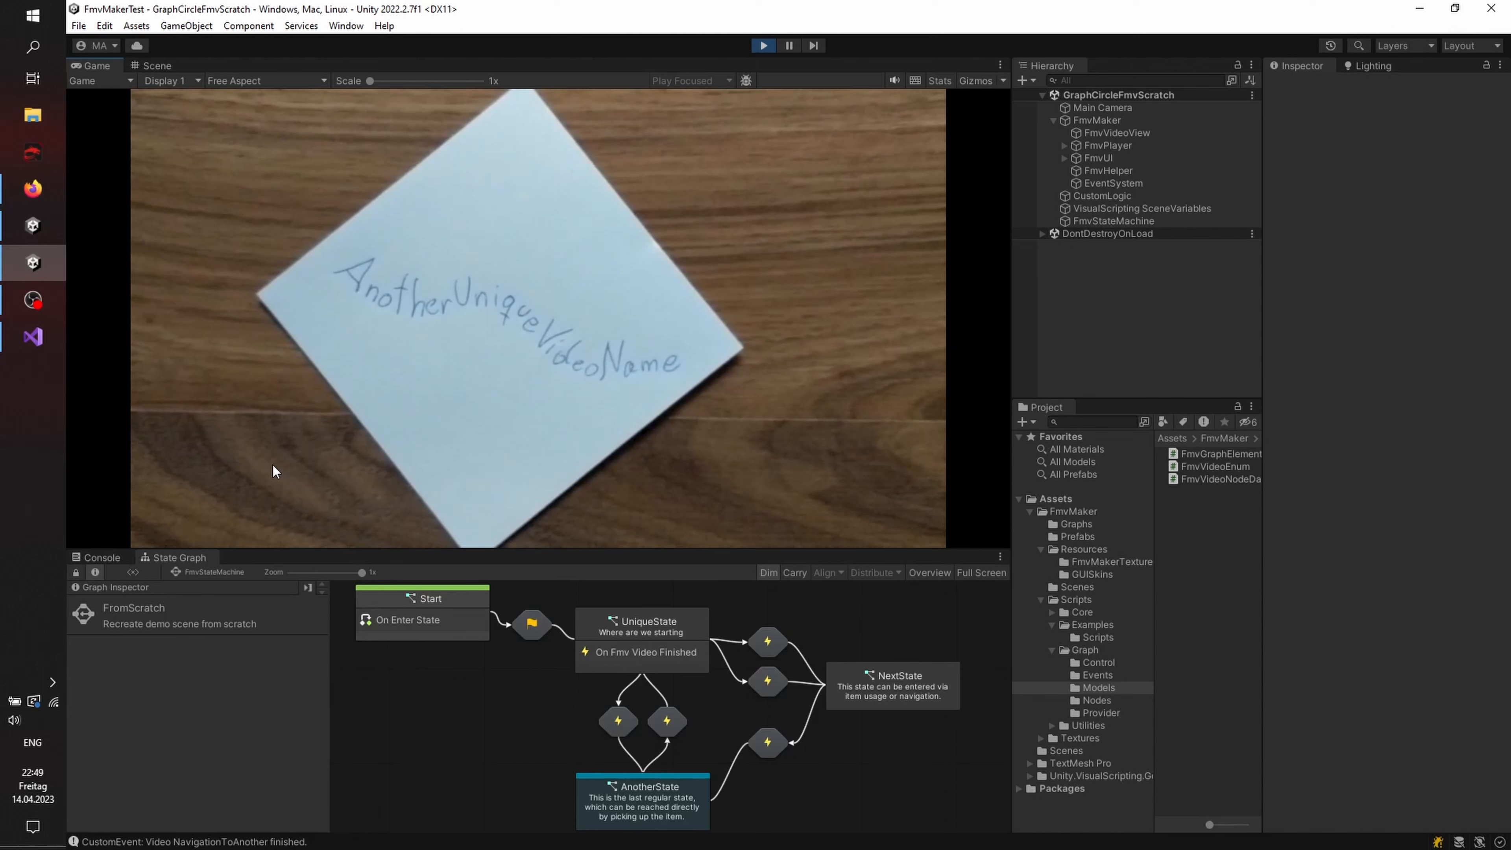
left_click(524, 232)
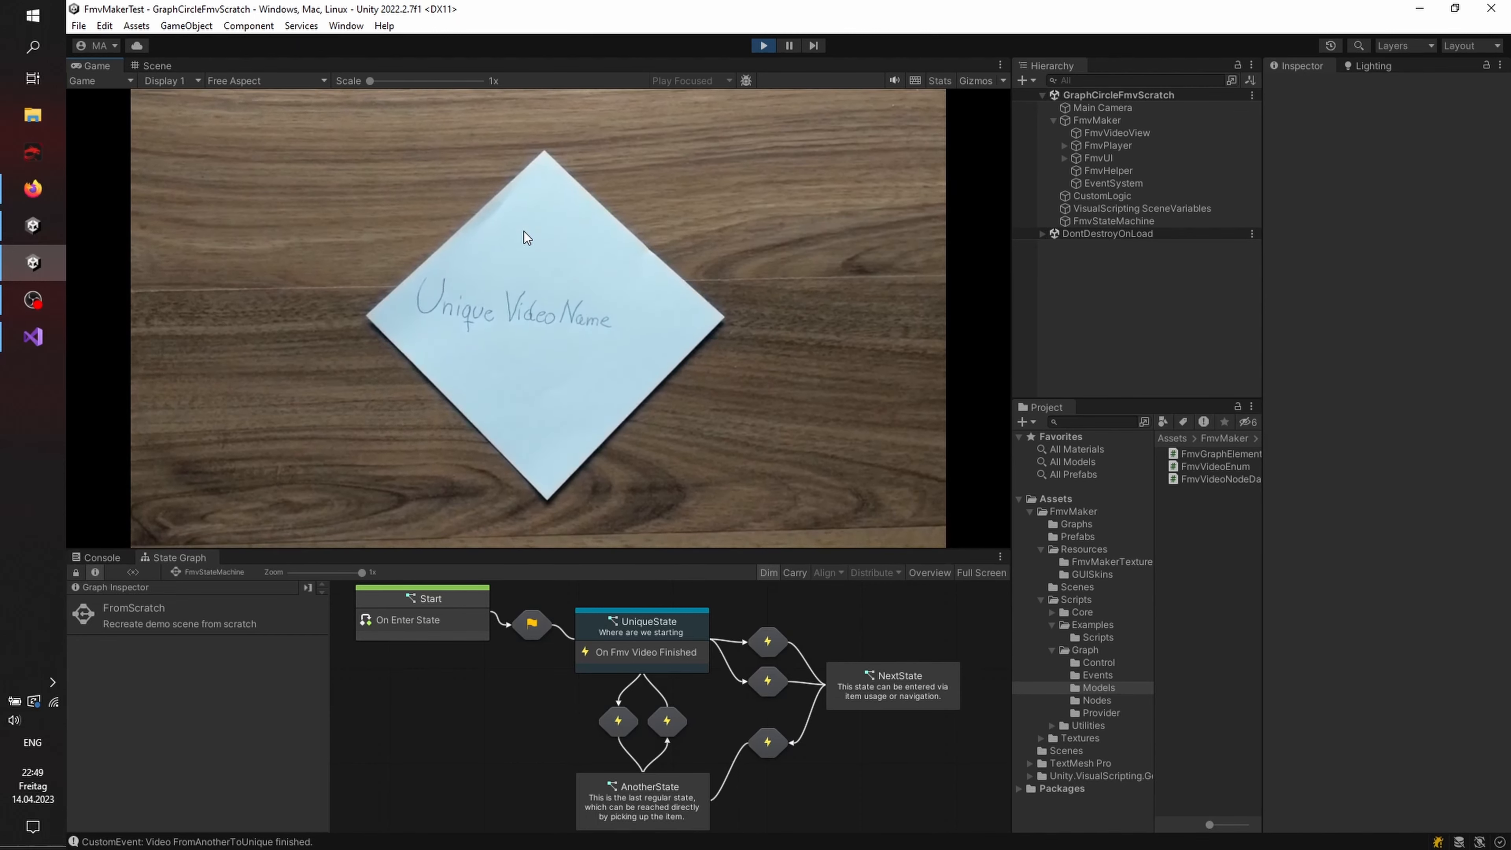
left_click(764, 46)
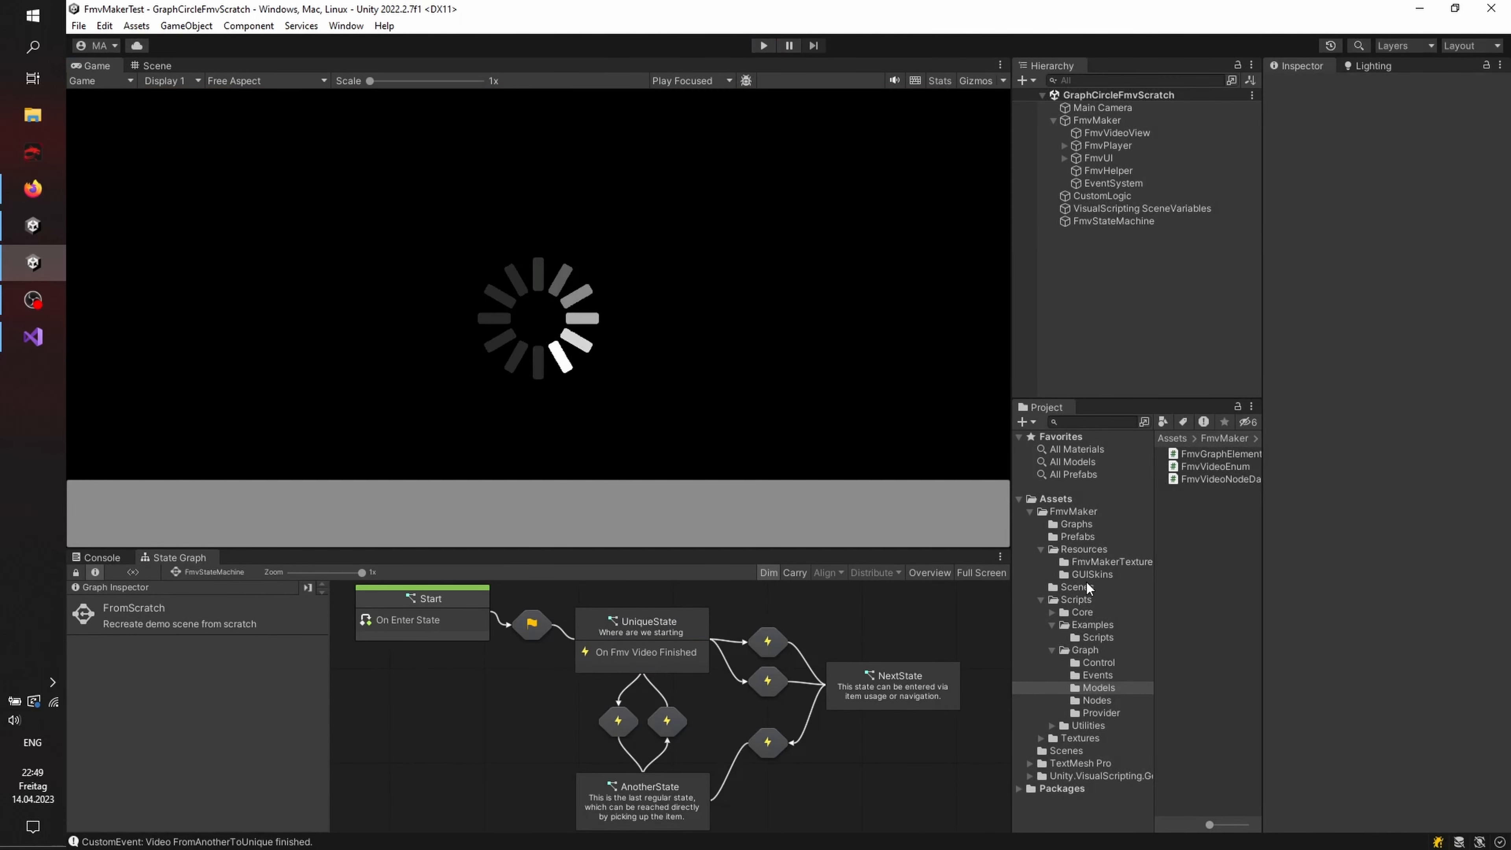
Step: Open the DialogFmv scene followed by GraphDialogFmv, and show the latter's FmvStateMachine graph in an enlarged graph area
left_click(1086, 587)
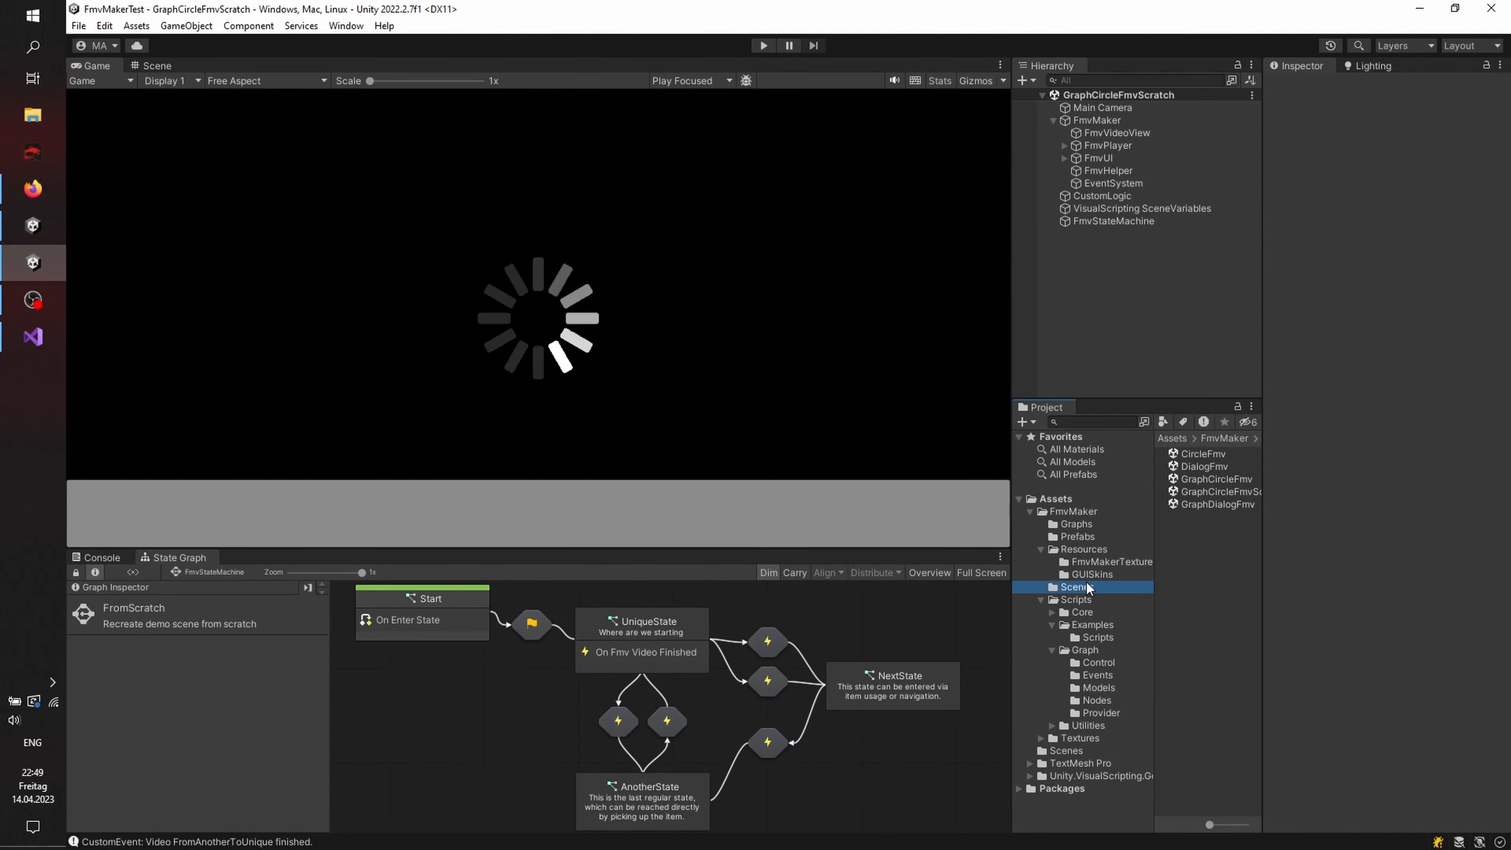
double_click(1207, 465)
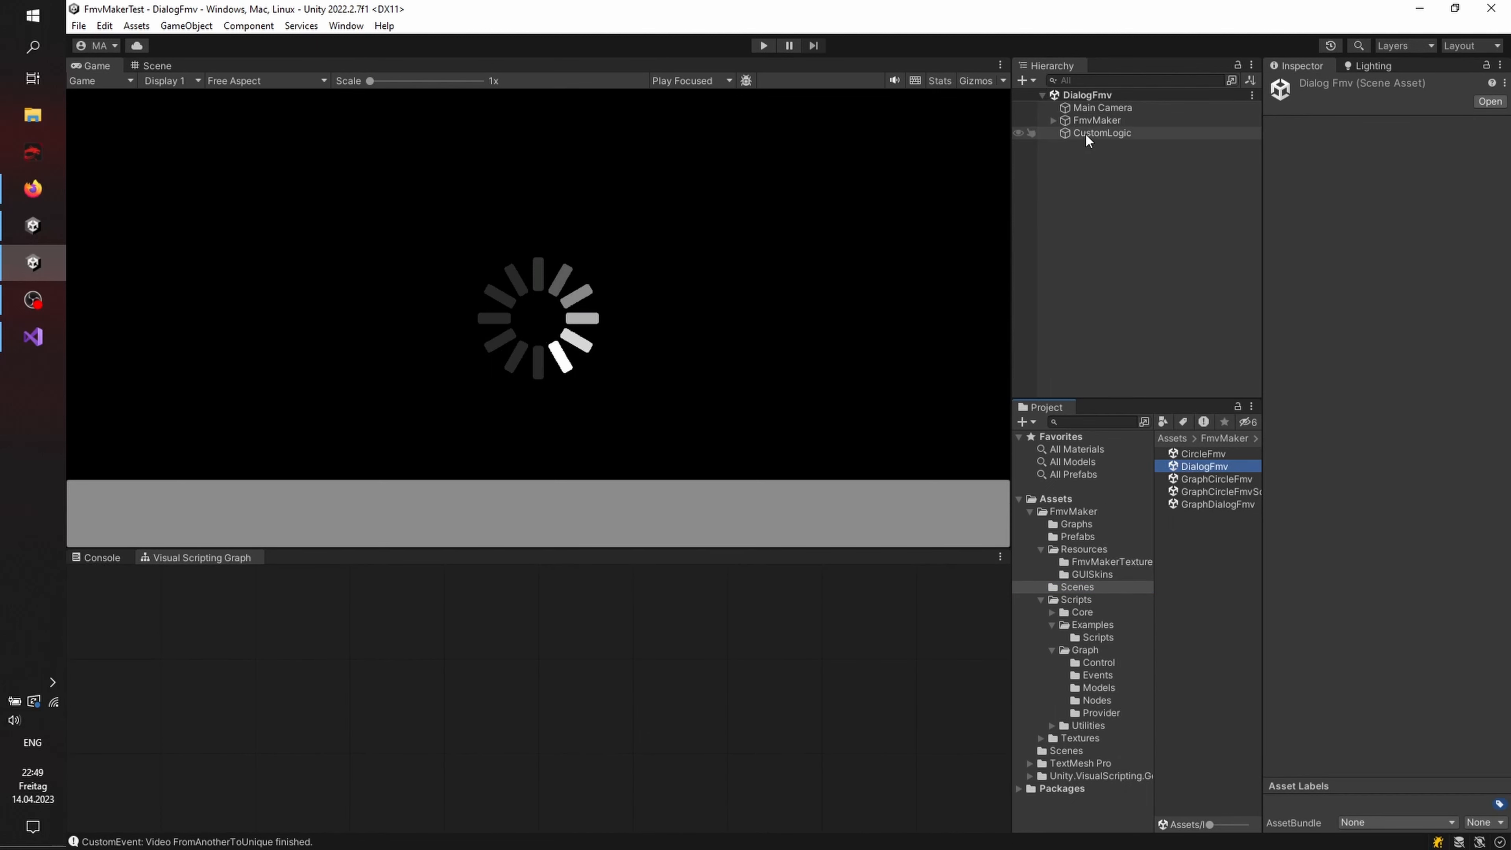
double_click(1208, 504)
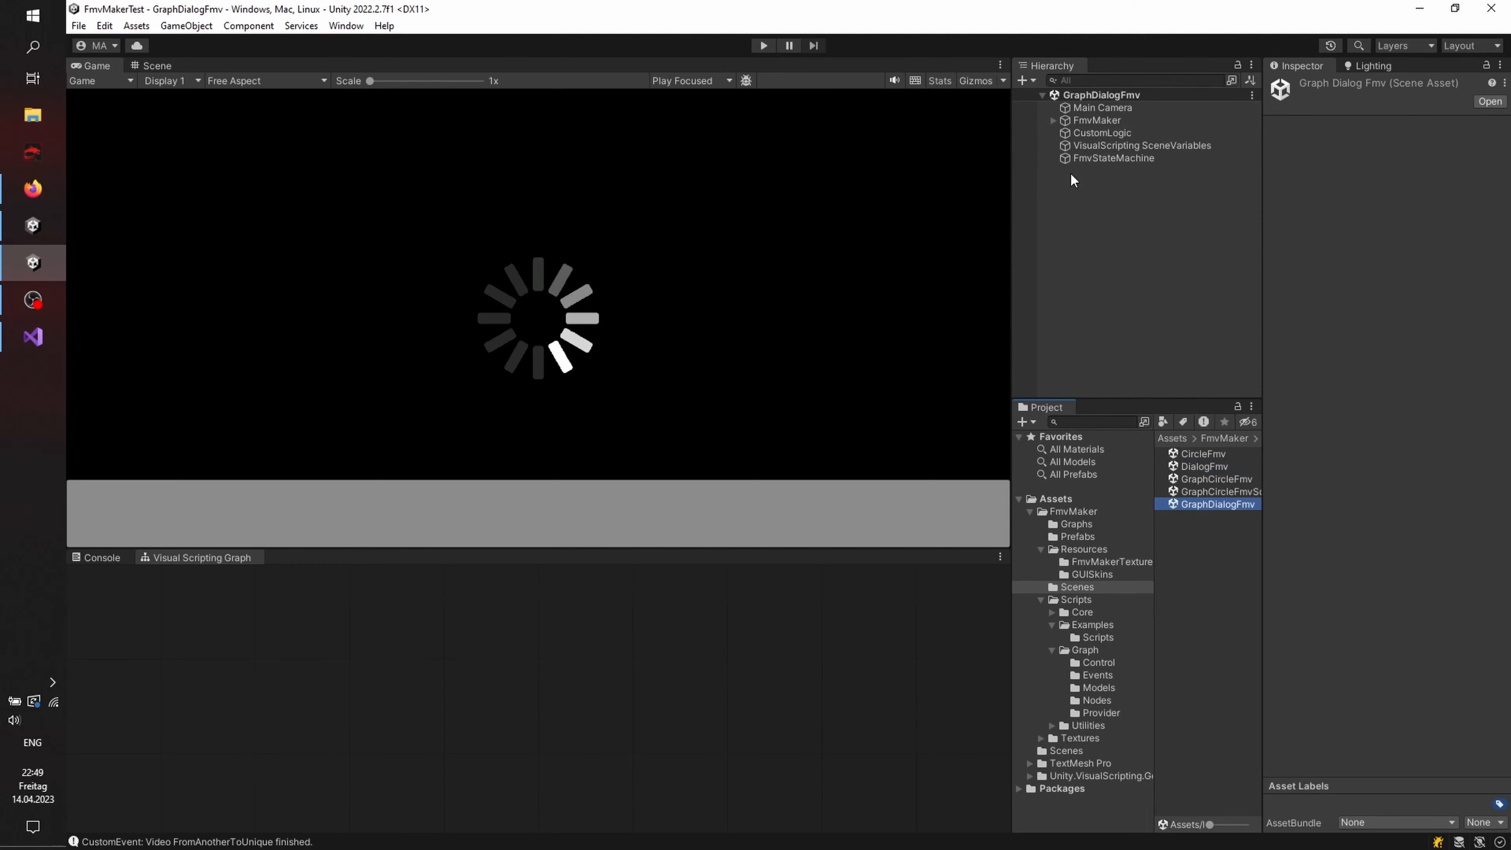
left_click(1099, 157)
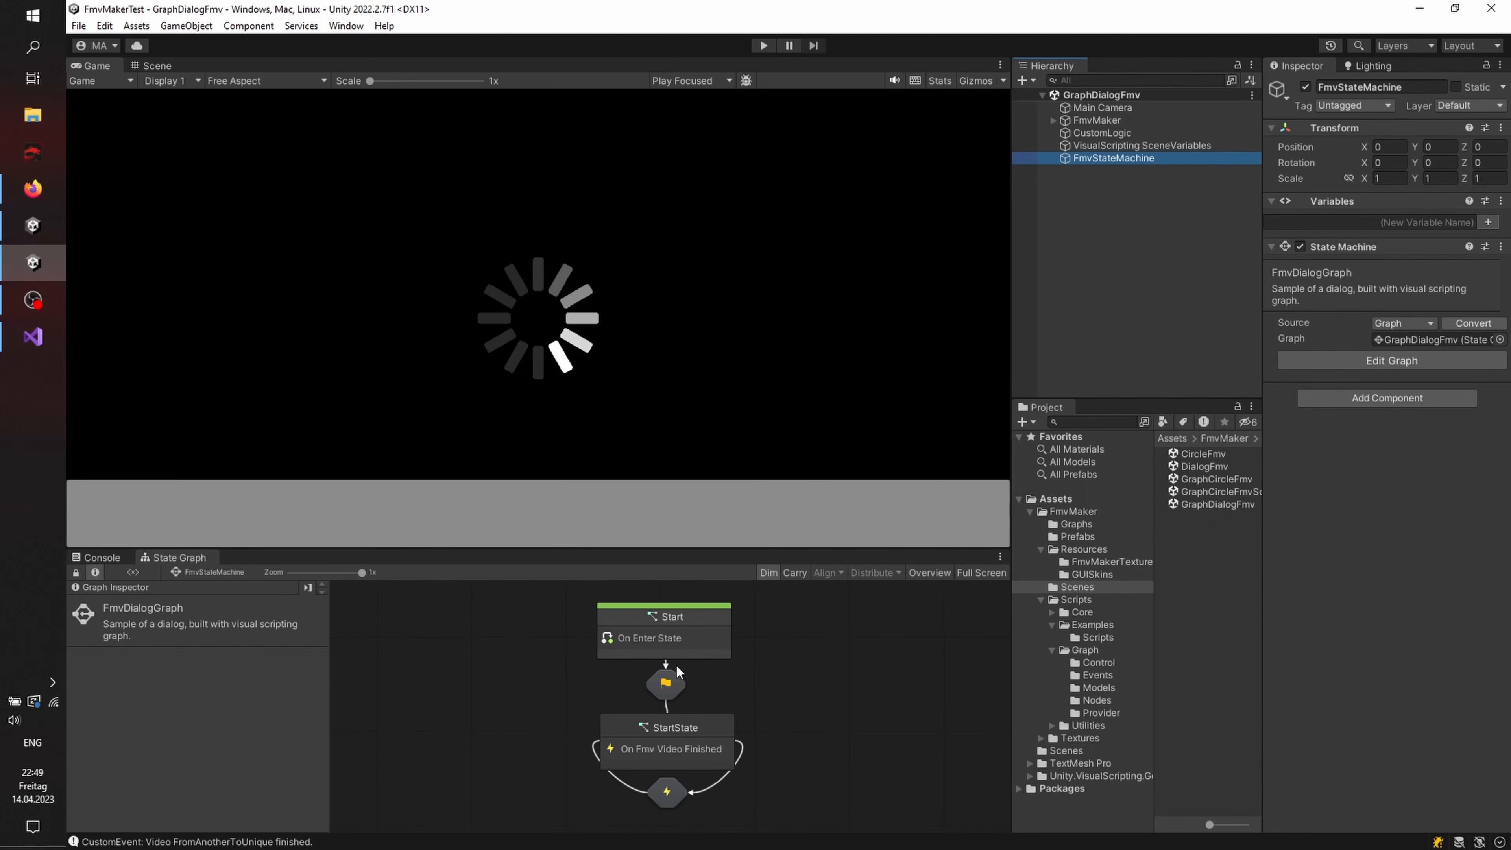
left_click_drag(733, 548, 764, 283)
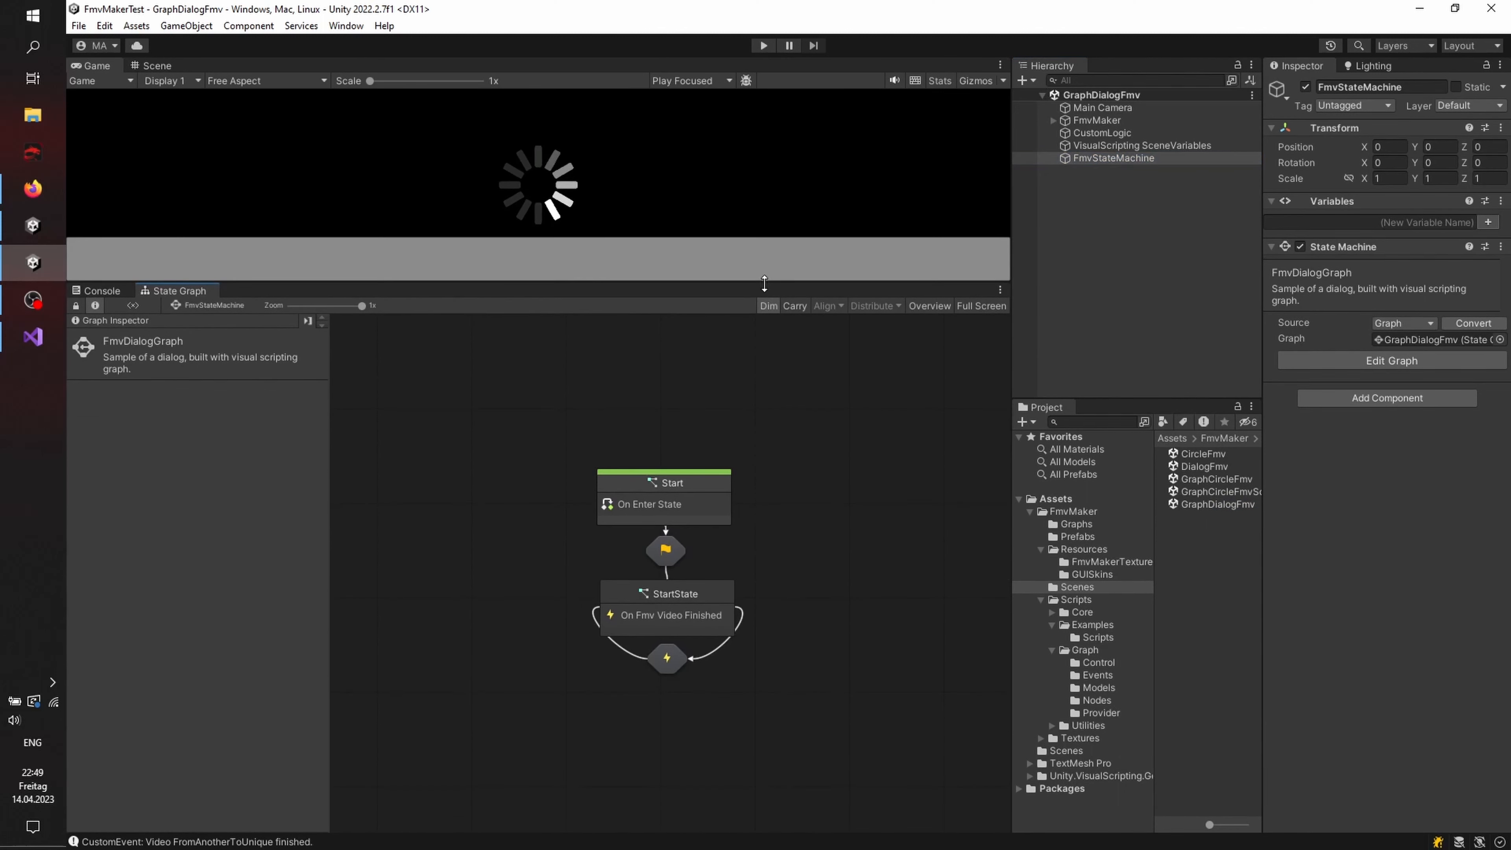
Step: Inspect the Start state's script graph and the transition graph between Start and StartState, returning to the FmvStateMachine graph
double_click(707, 485)
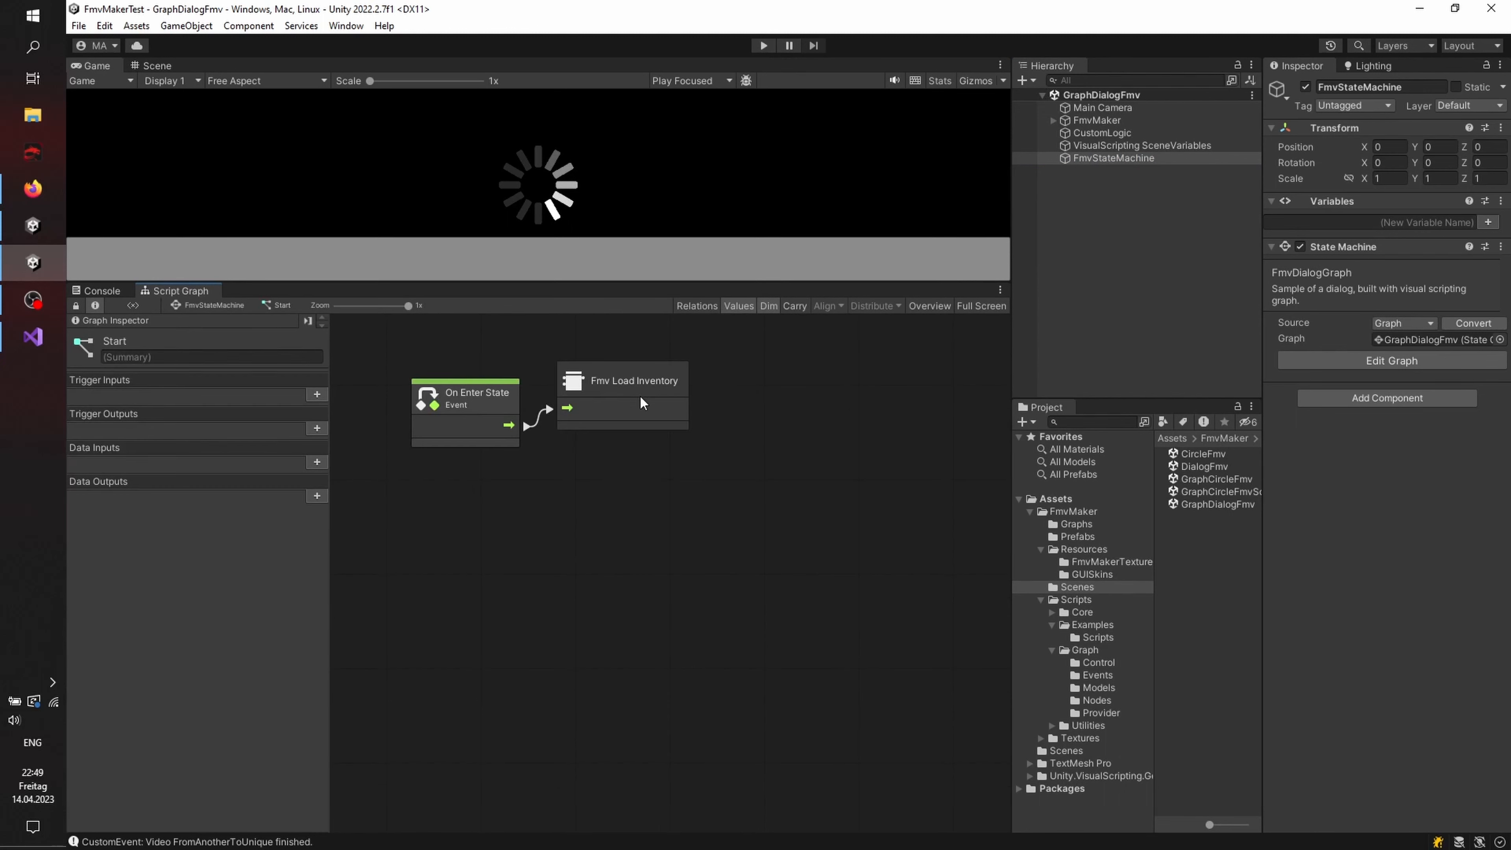
left_click(183, 307)
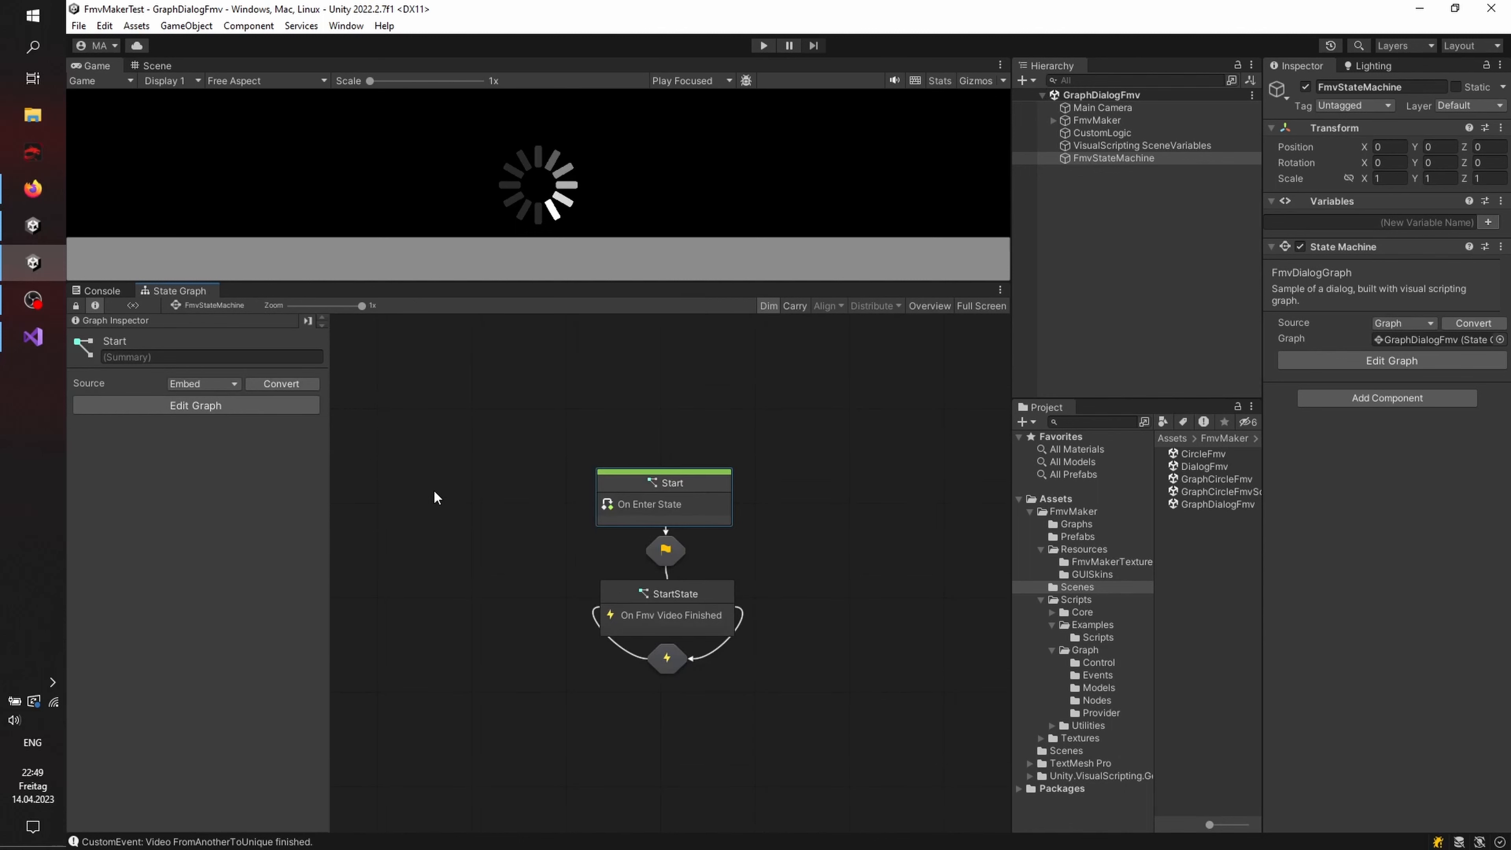
double_click(666, 552)
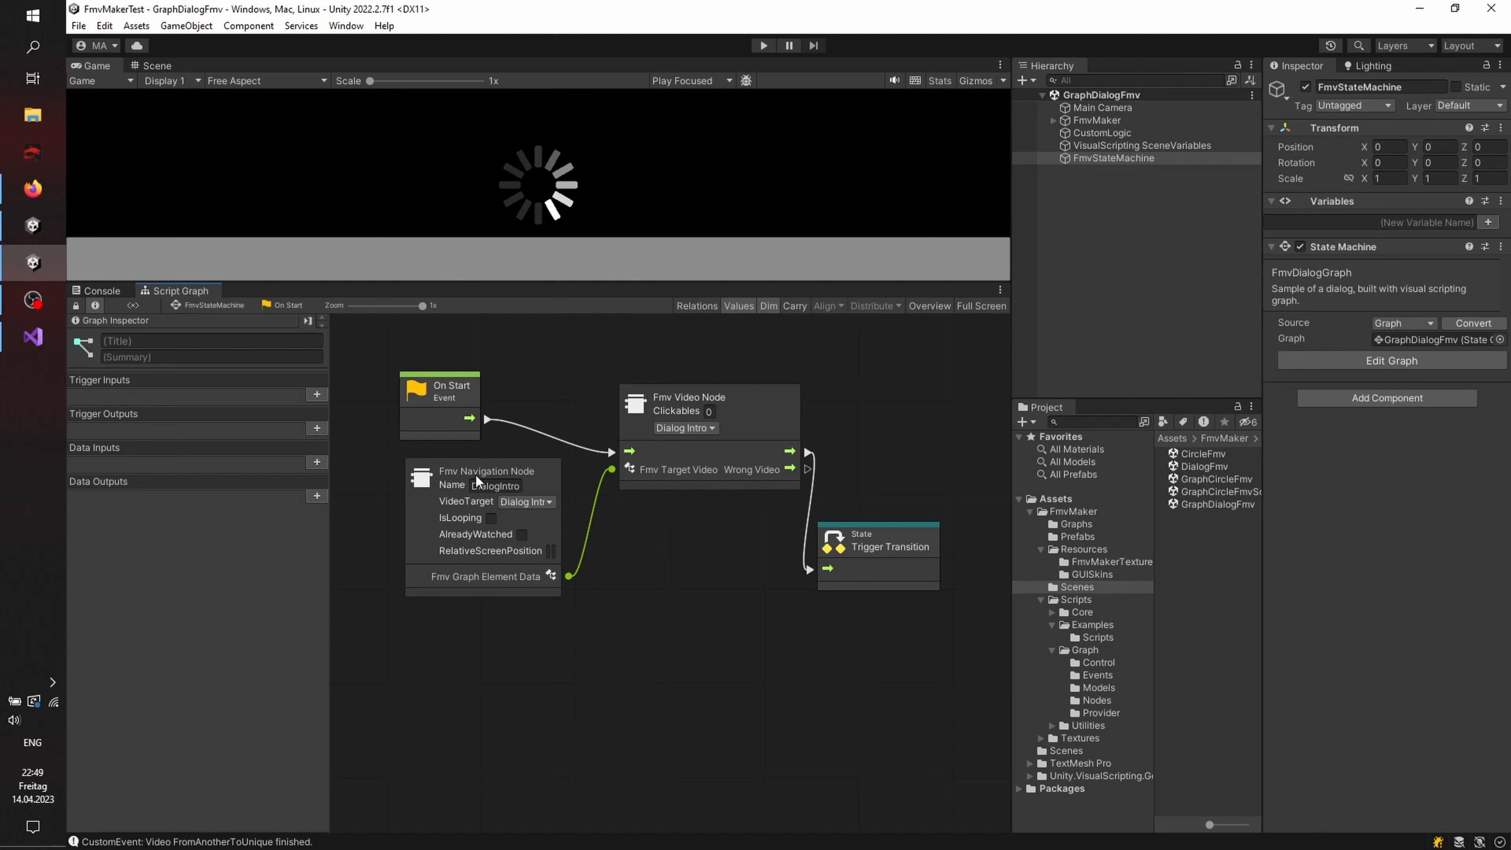
left_click(229, 307)
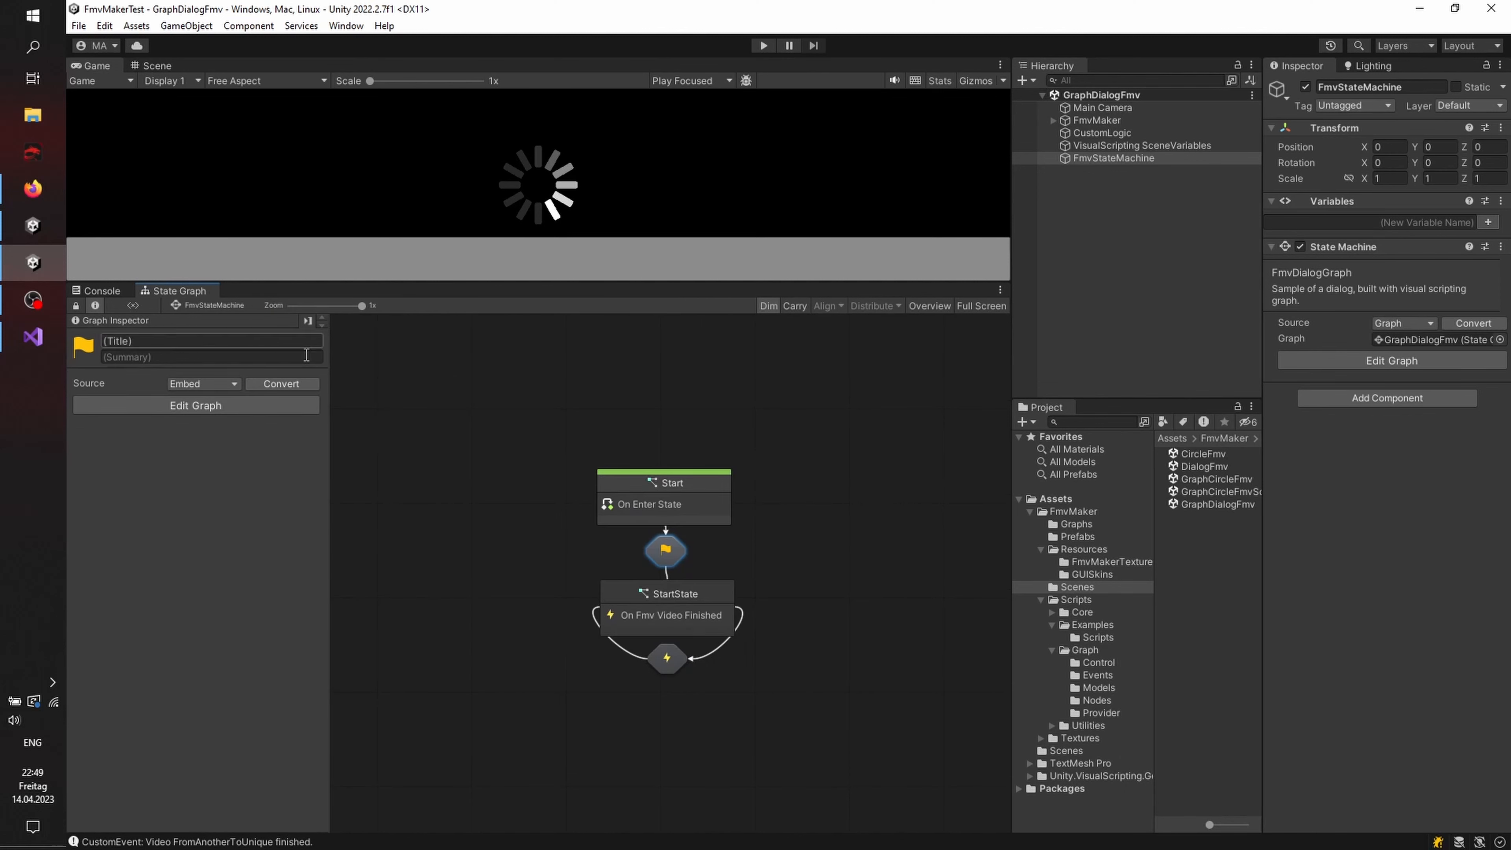
Step: Open the StartState script graph and examine its video switch, loop video node and the connected dialog option and idle navigation nodes
double_click(683, 593)
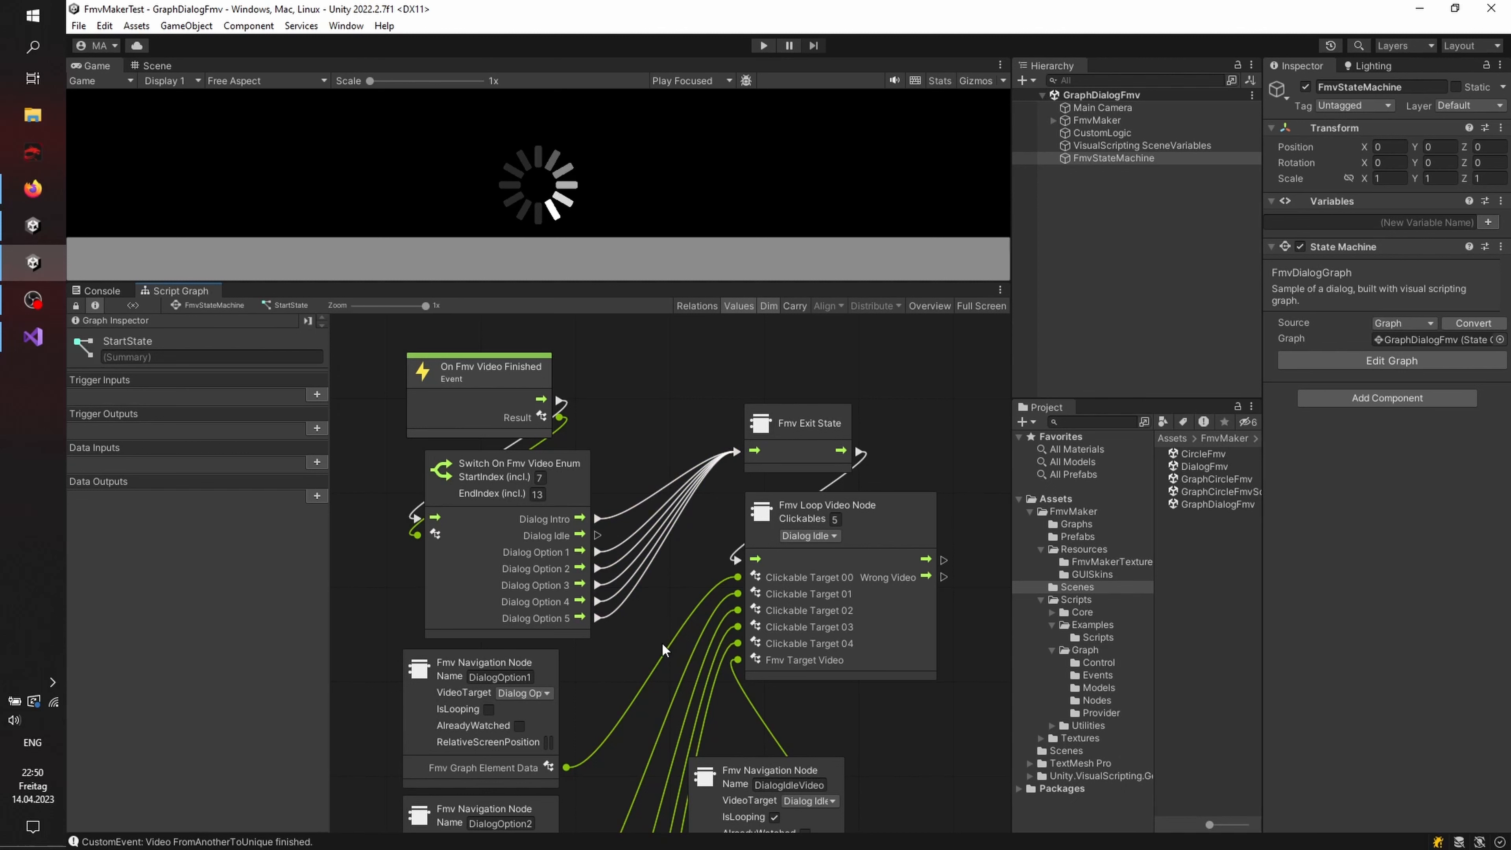
scroll(657, 595, "down", 5)
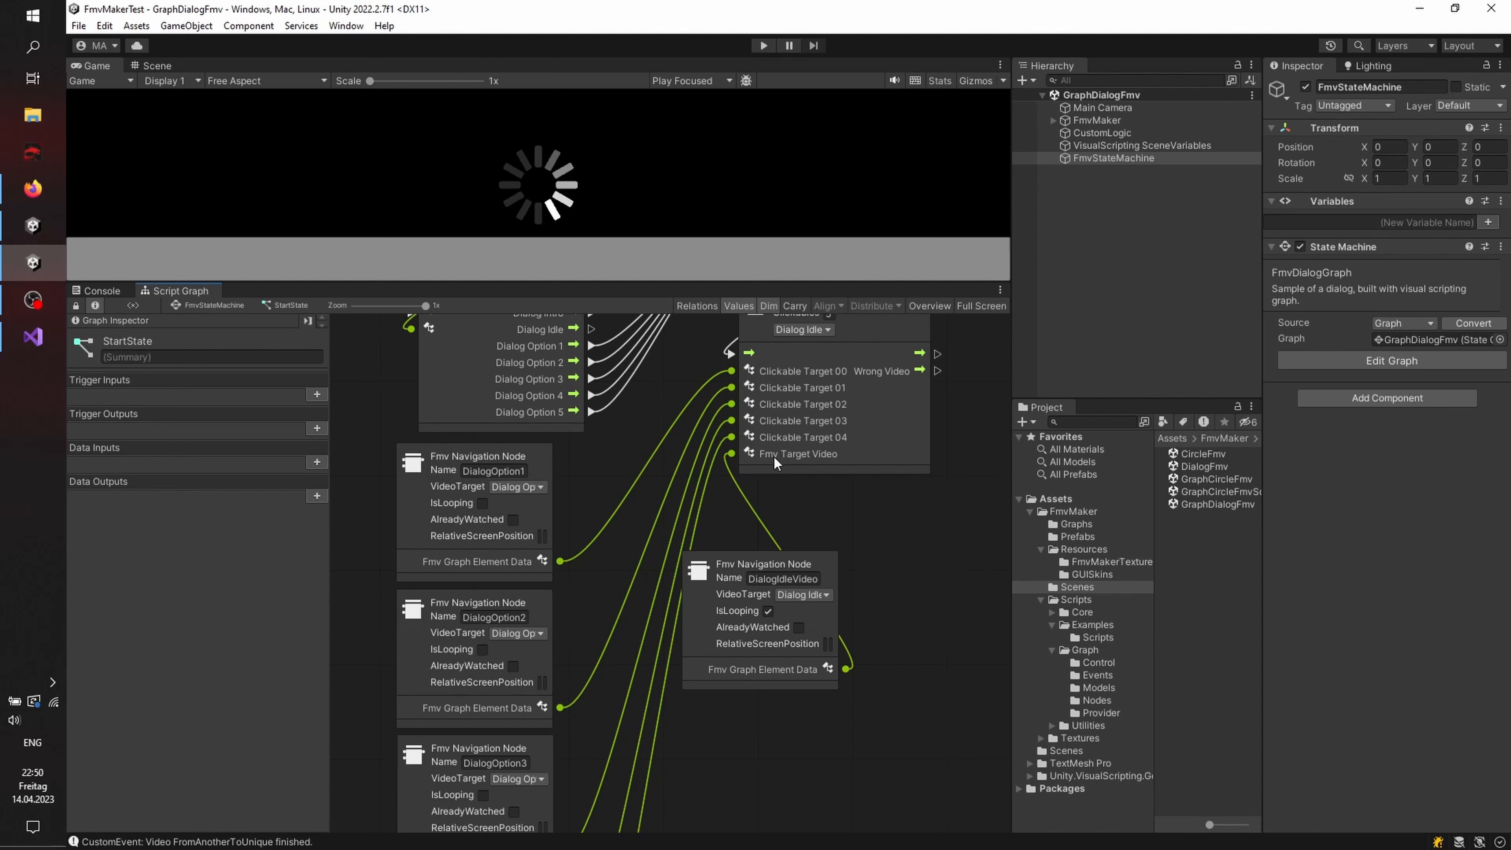
middle_click_drag(907, 526, 890, 636)
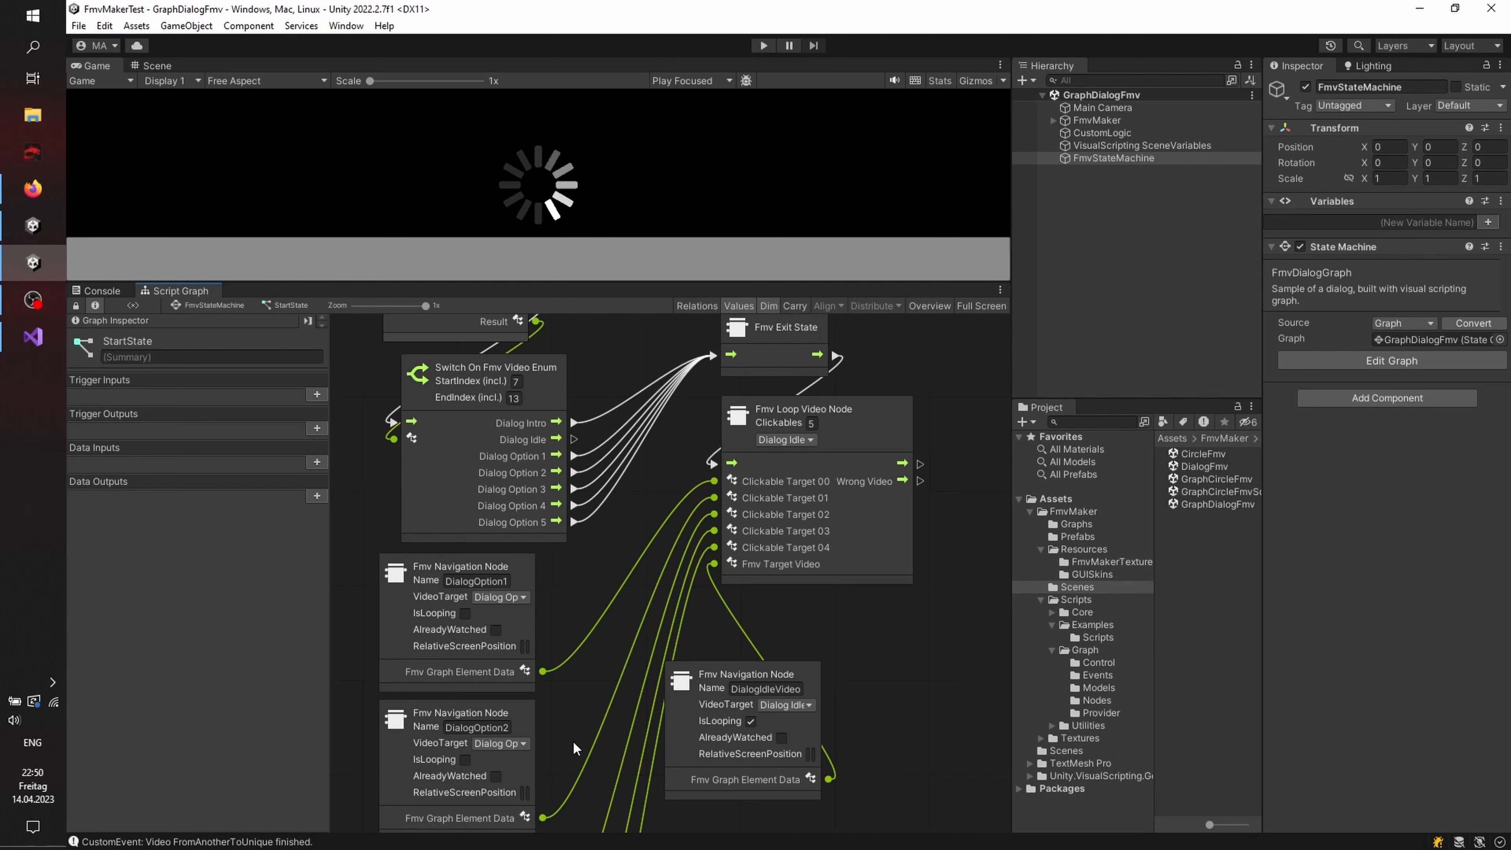
middle_click_drag(572, 740, 587, 522)
mouse_move(643, 654)
middle_mouse_down()
mouse_move(626, 541)
mouse_move(637, 489)
mouse_move(632, 766)
middle_mouse_up()
middle_click_drag(587, 449, 592, 751)
middle_click_drag(647, 511, 619, 603)
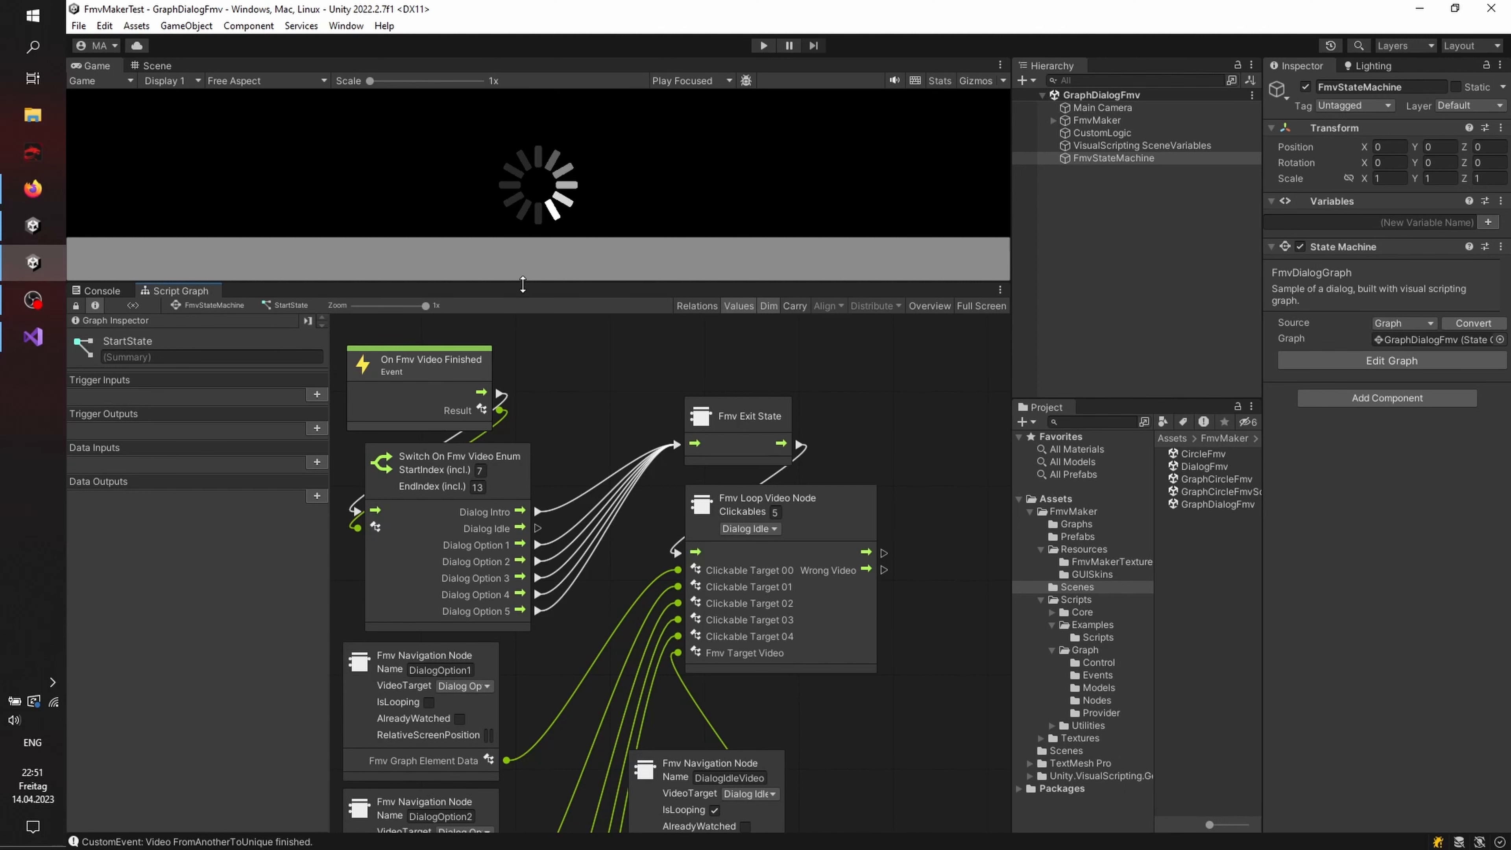
Step: Enlarge the game view, return to the FmvStateMachine graph, and start play mode to choose DialogOption1
left_click_drag(522, 284, 522, 513)
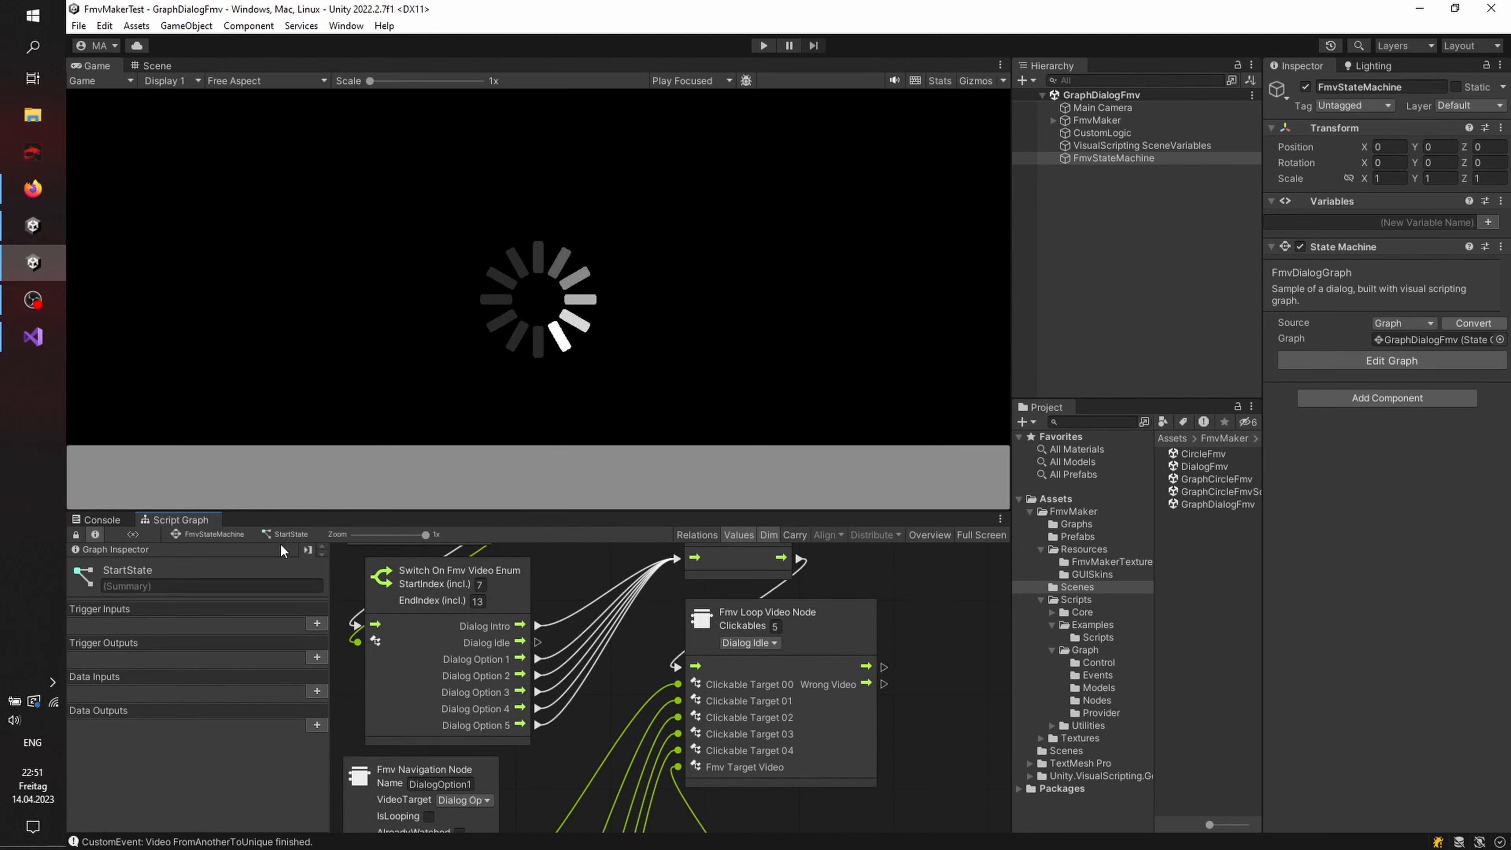
left_click(227, 535)
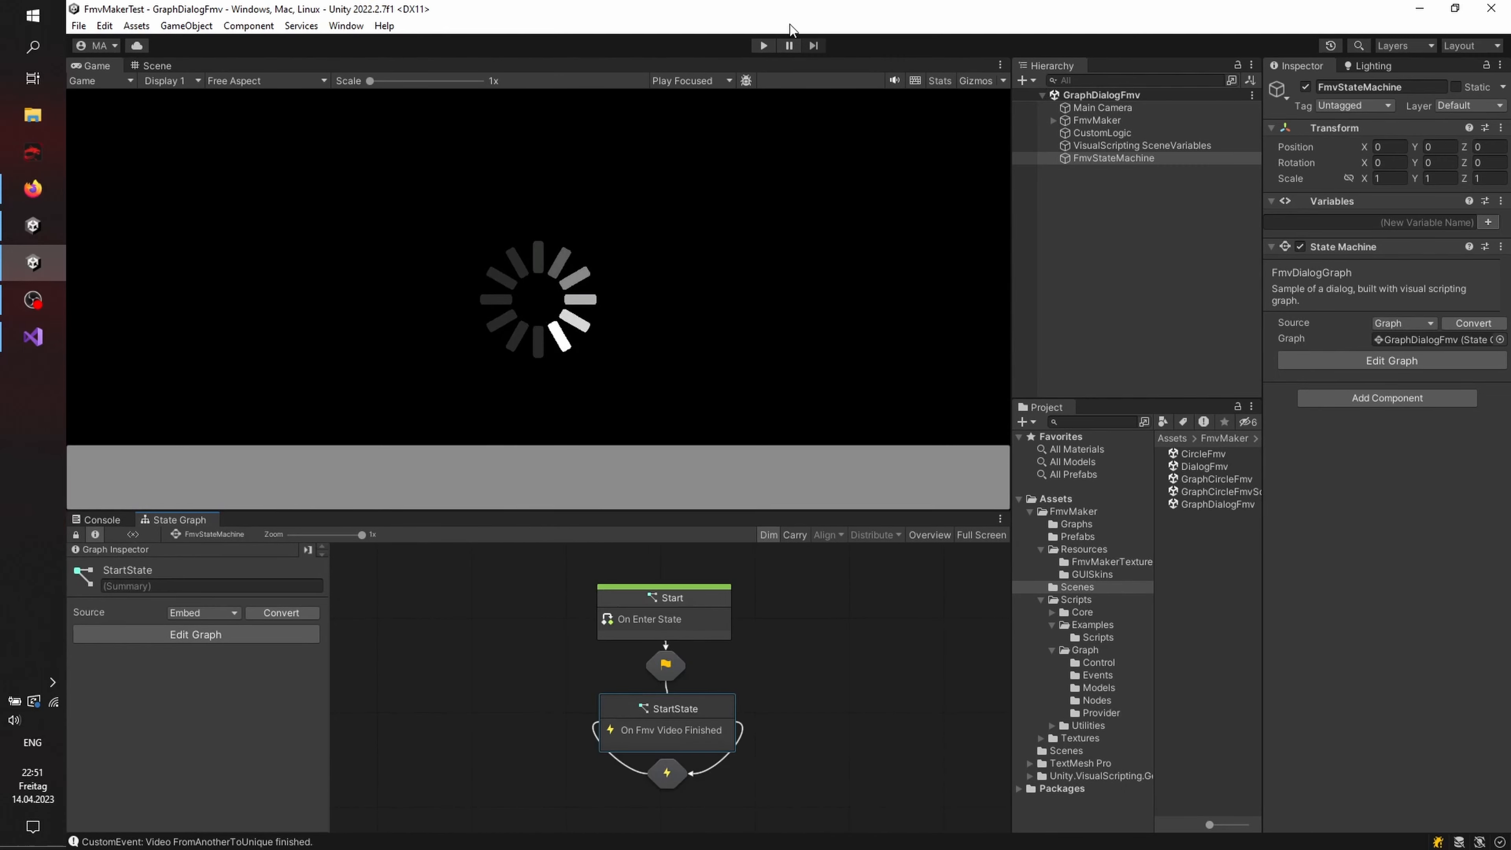
left_click(764, 46)
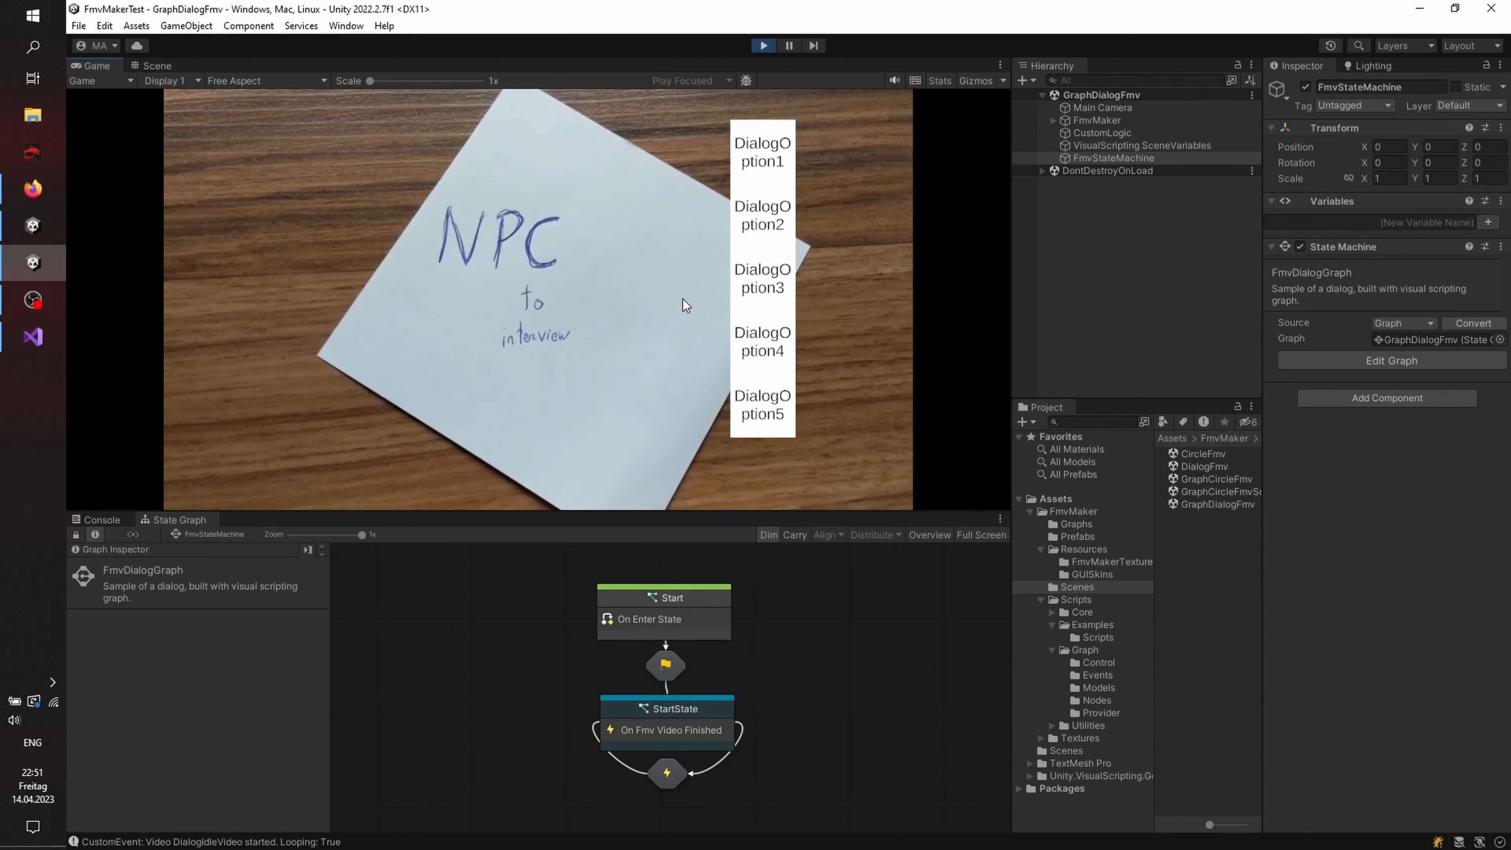
left_click(758, 146)
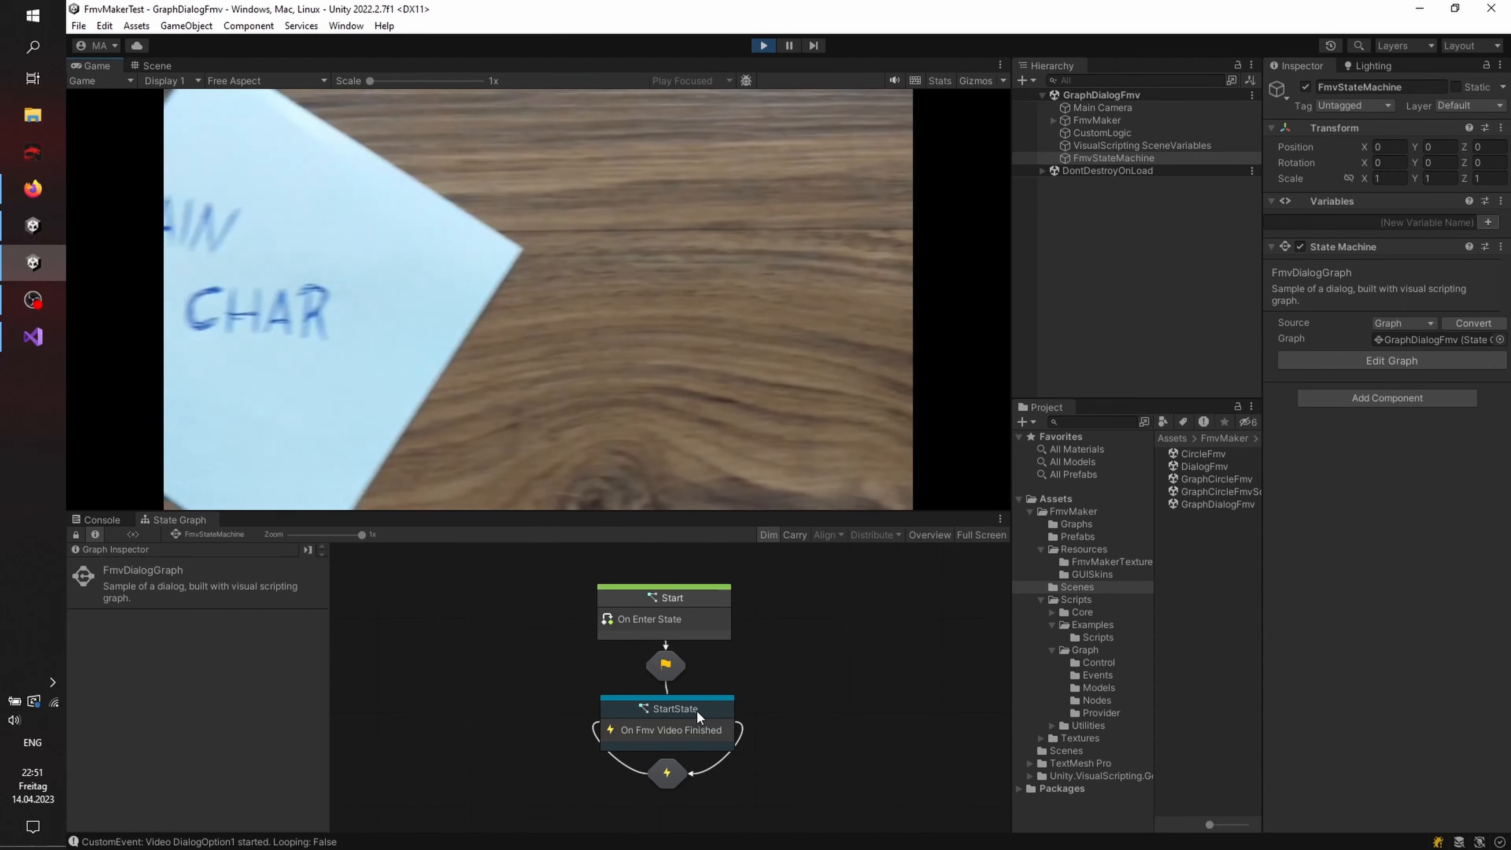
Step: Show the running StartState graph at 0.4x zoom, choose DialogOption2 in the game, and stop play mode
double_click(712, 710)
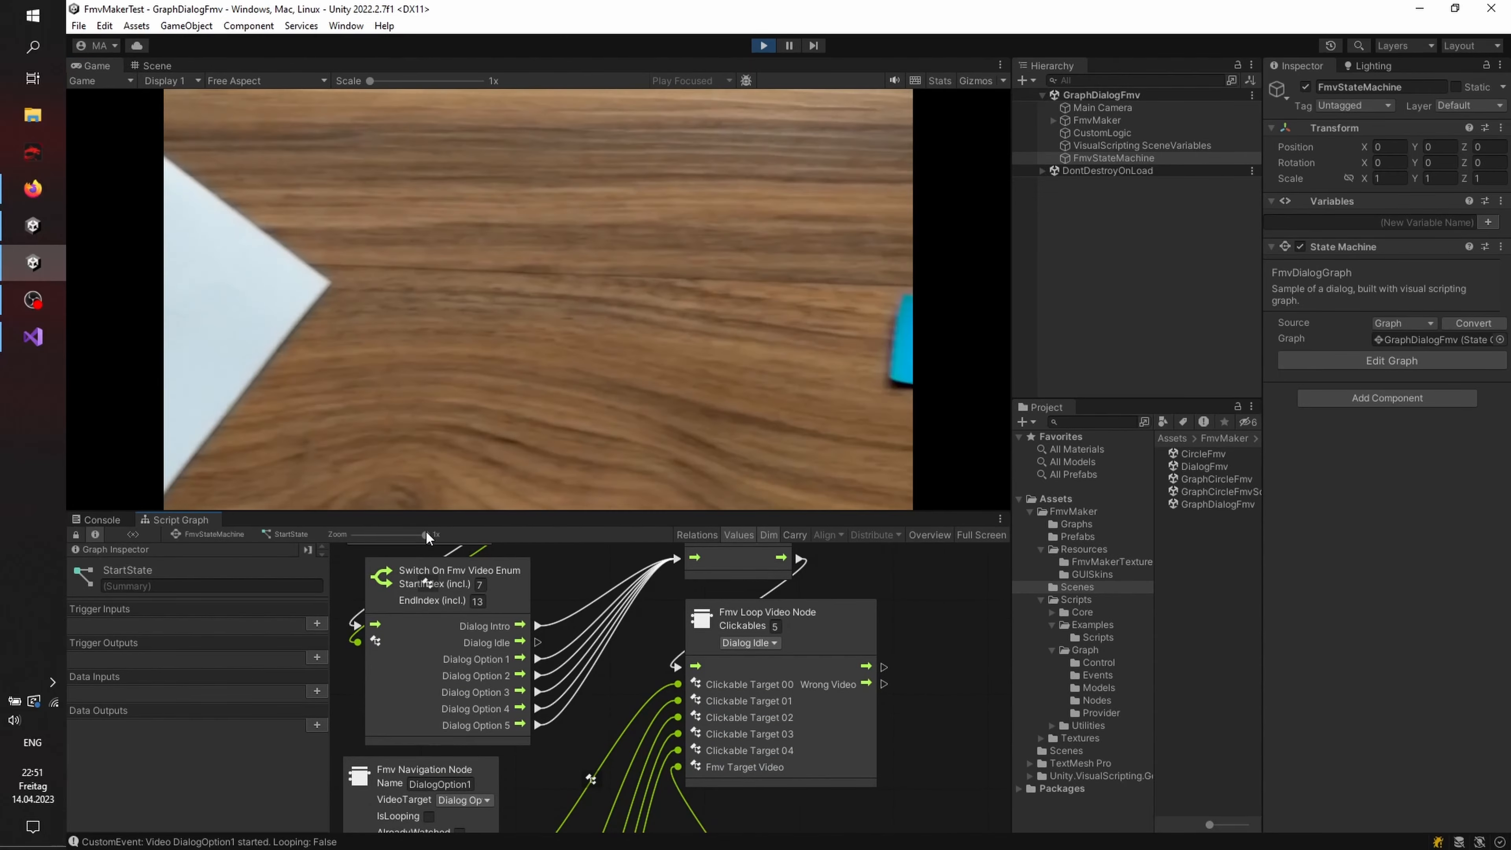
left_click_drag(425, 533, 376, 538)
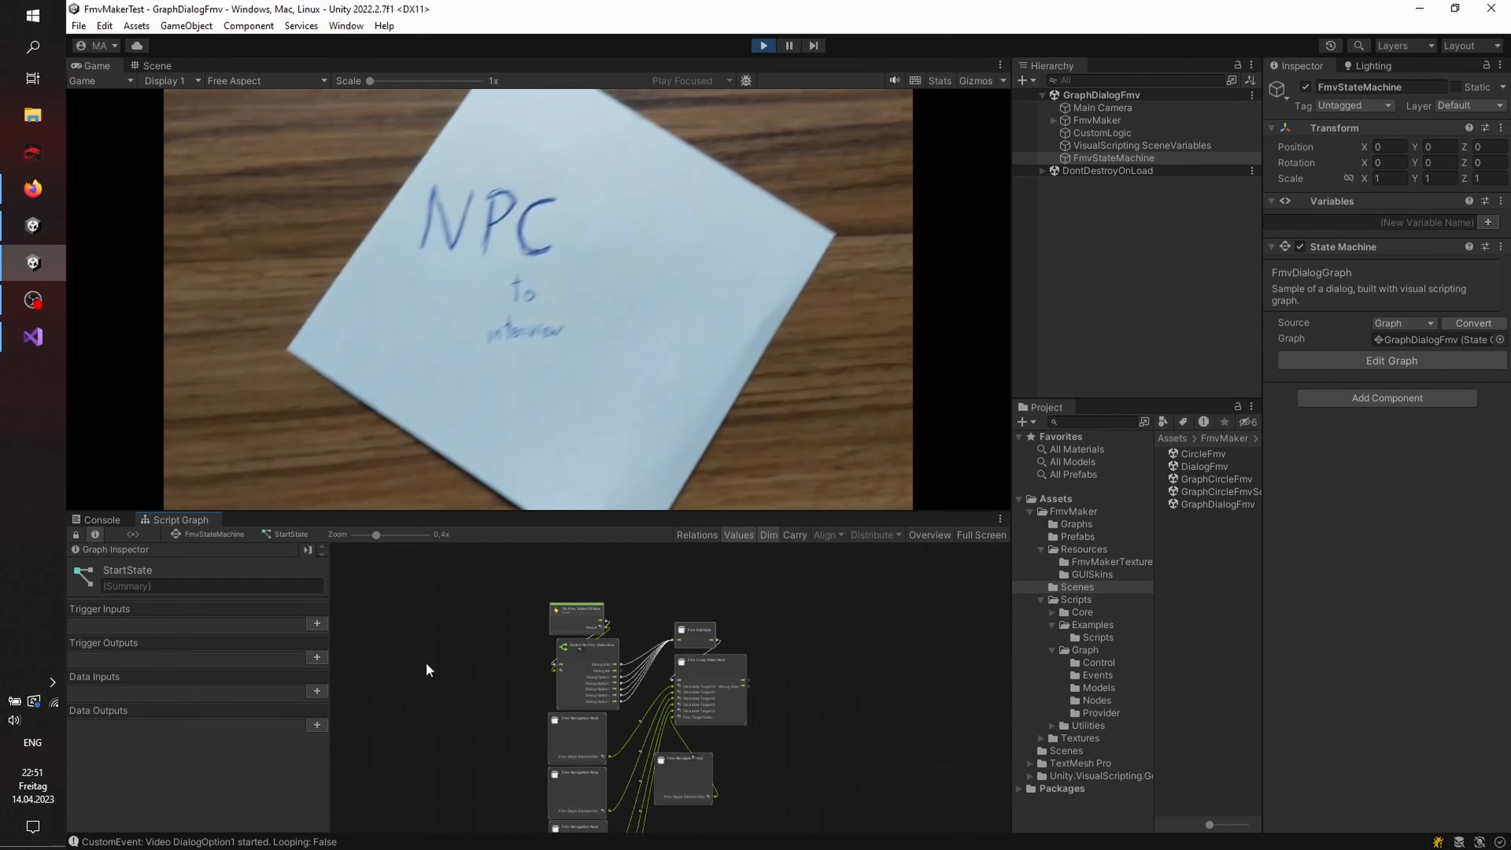
middle_click_drag(434, 675, 434, 624)
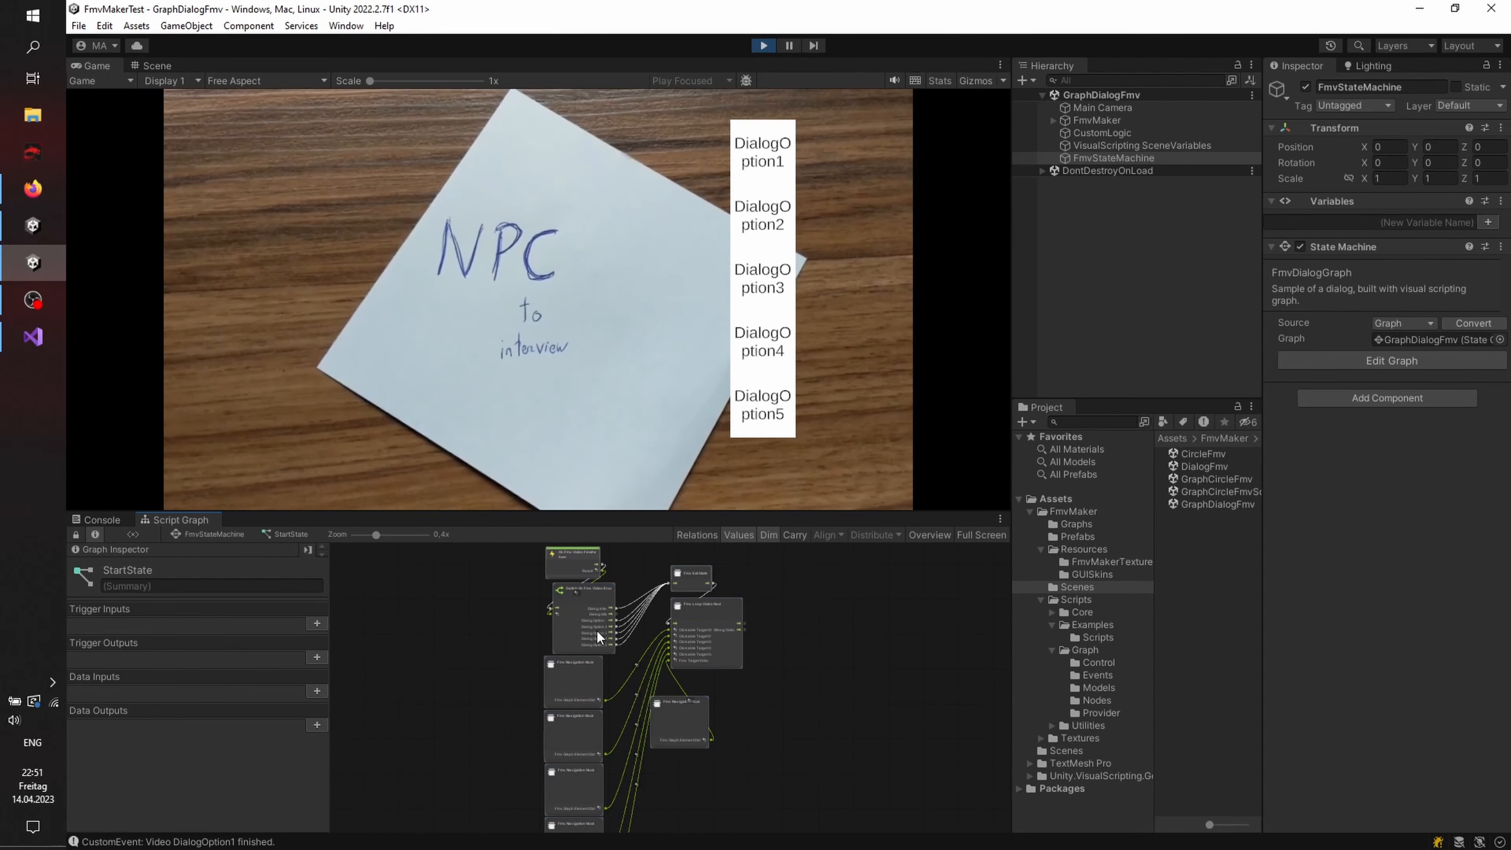
left_click(767, 220)
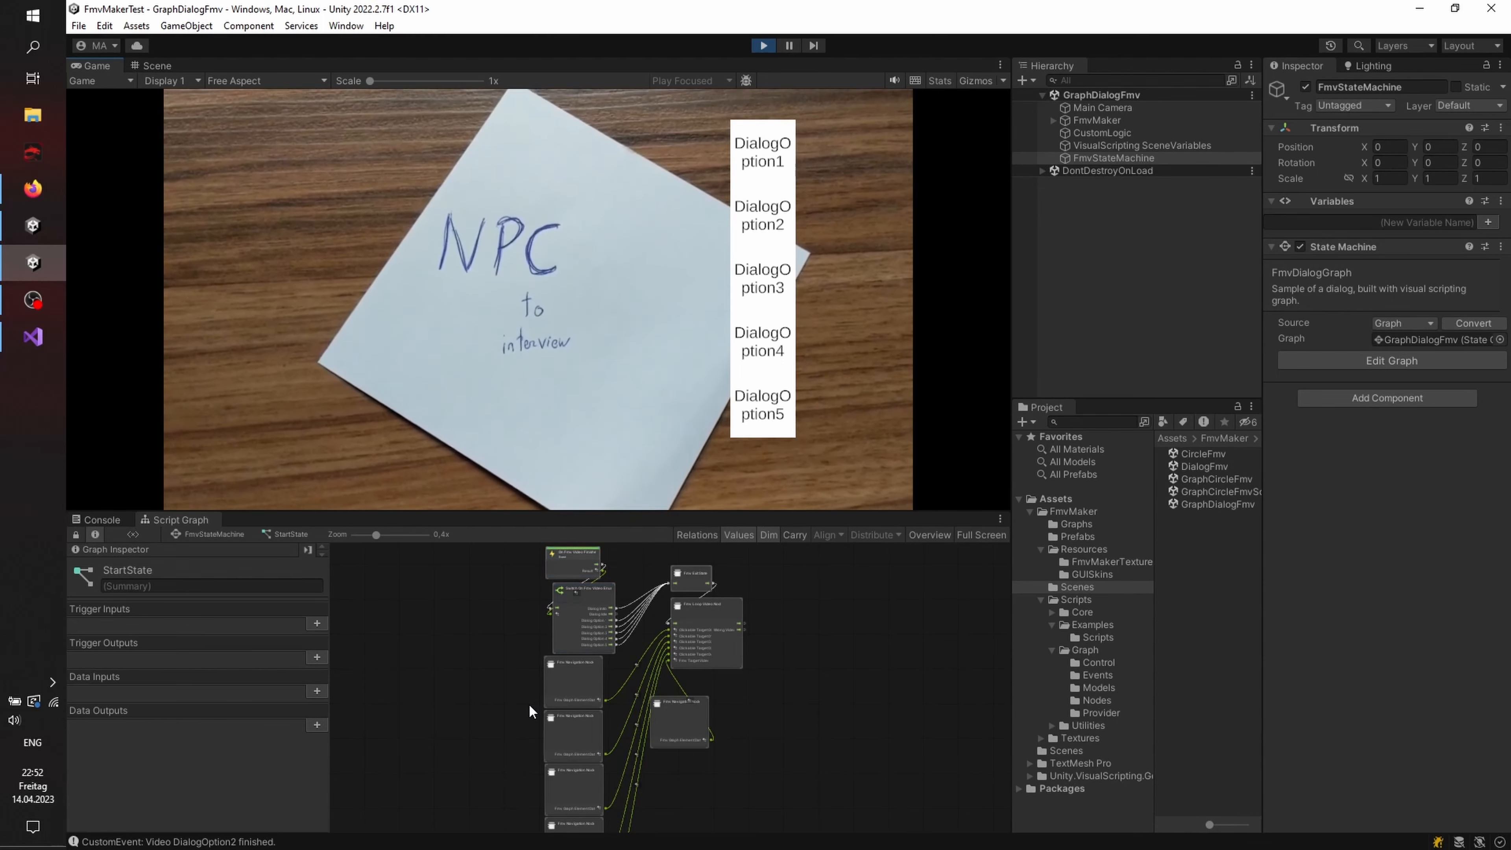
left_click(763, 46)
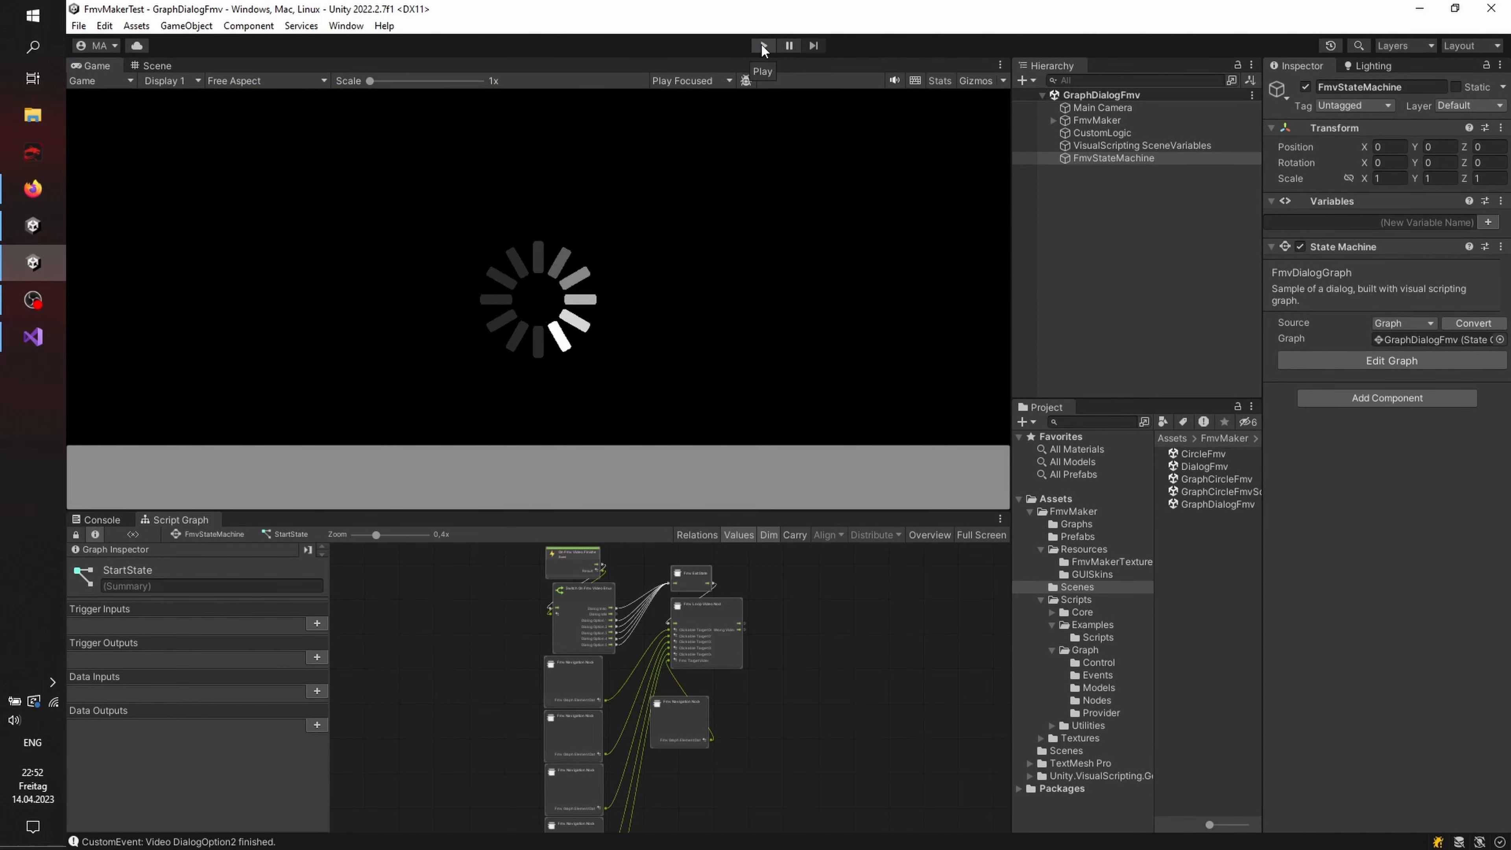
Step: Locate the prefab assigned to the ClickableObjectPrefab scene variable in the project files and widen the project area to show full asset names
left_click_drag(379, 535, 426, 533)
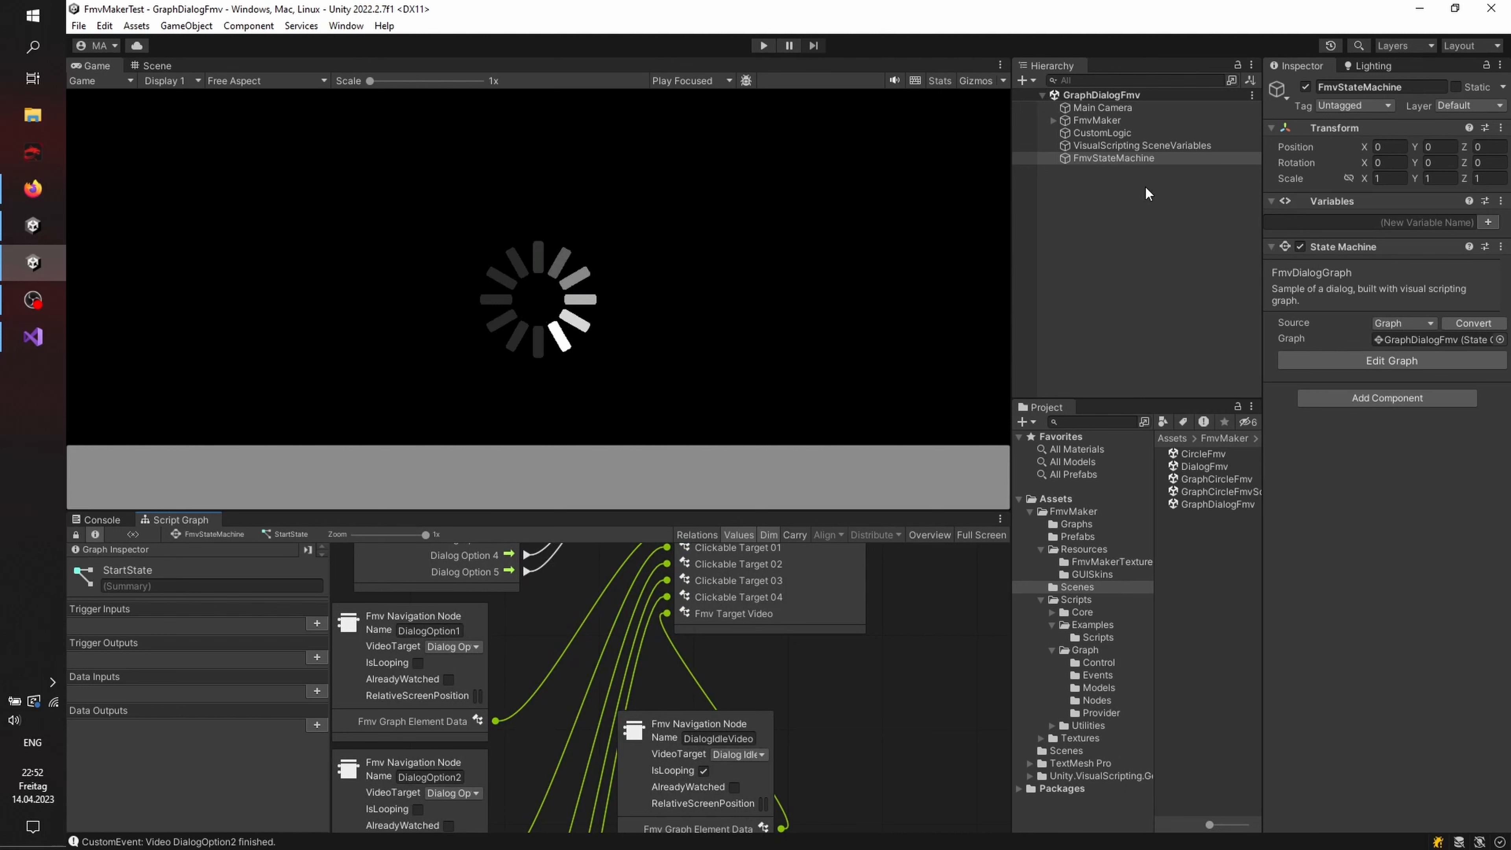
left_click(1142, 146)
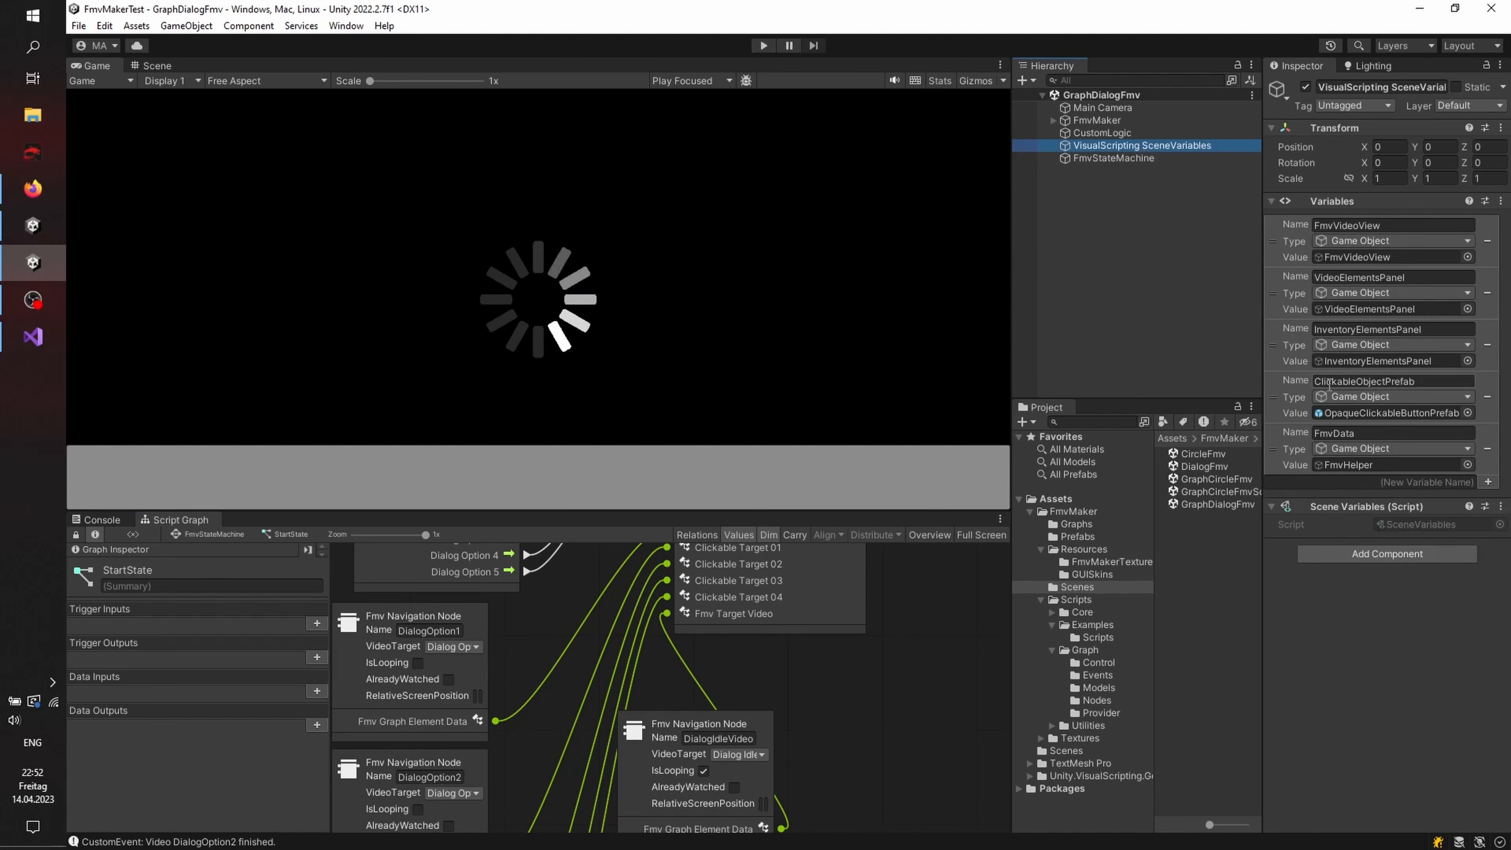
left_click(1339, 415)
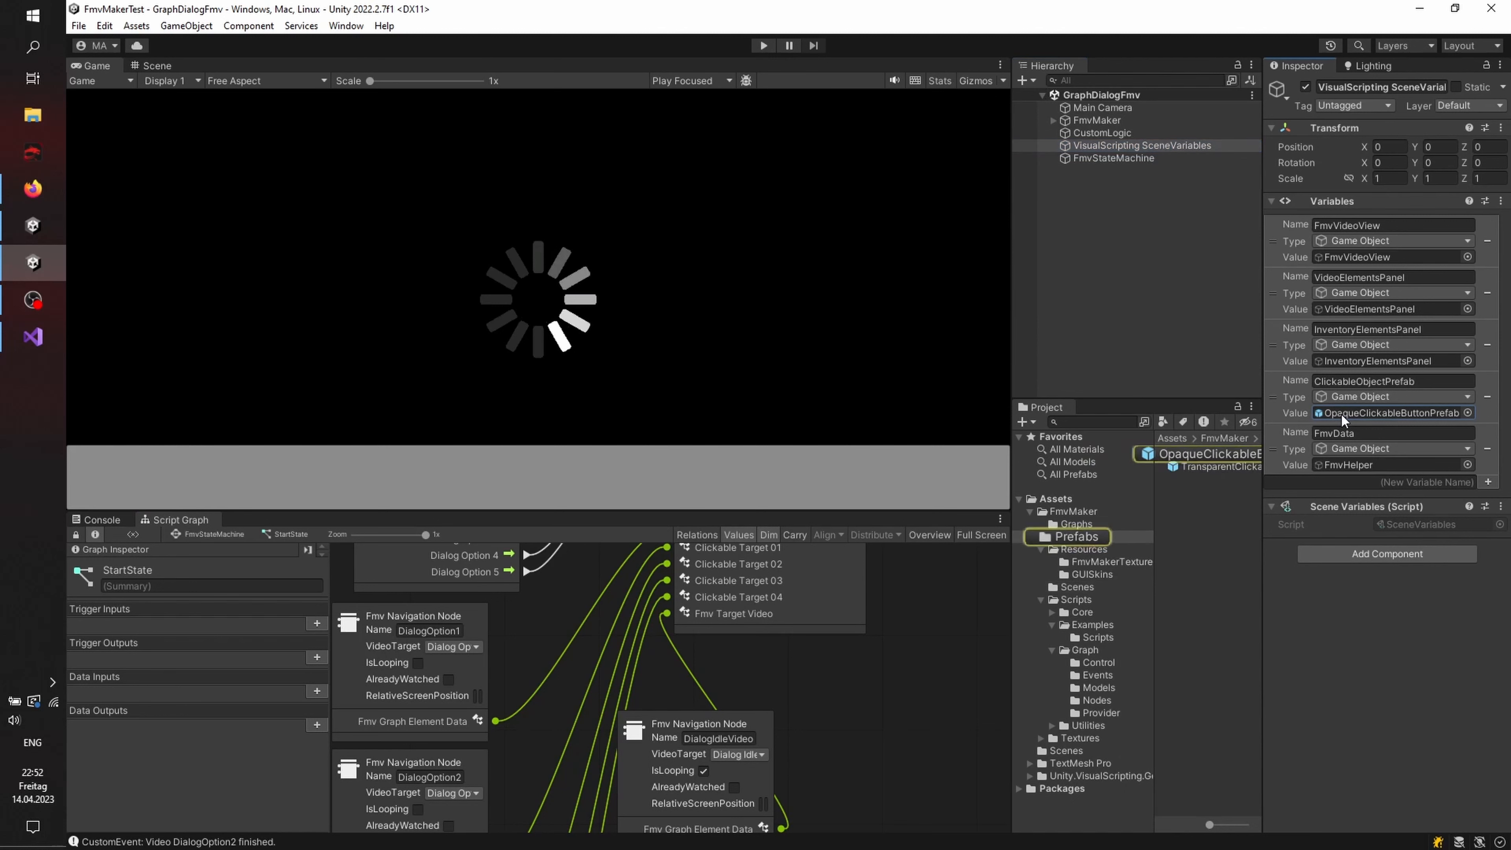
left_click_drag(1011, 425, 865, 325)
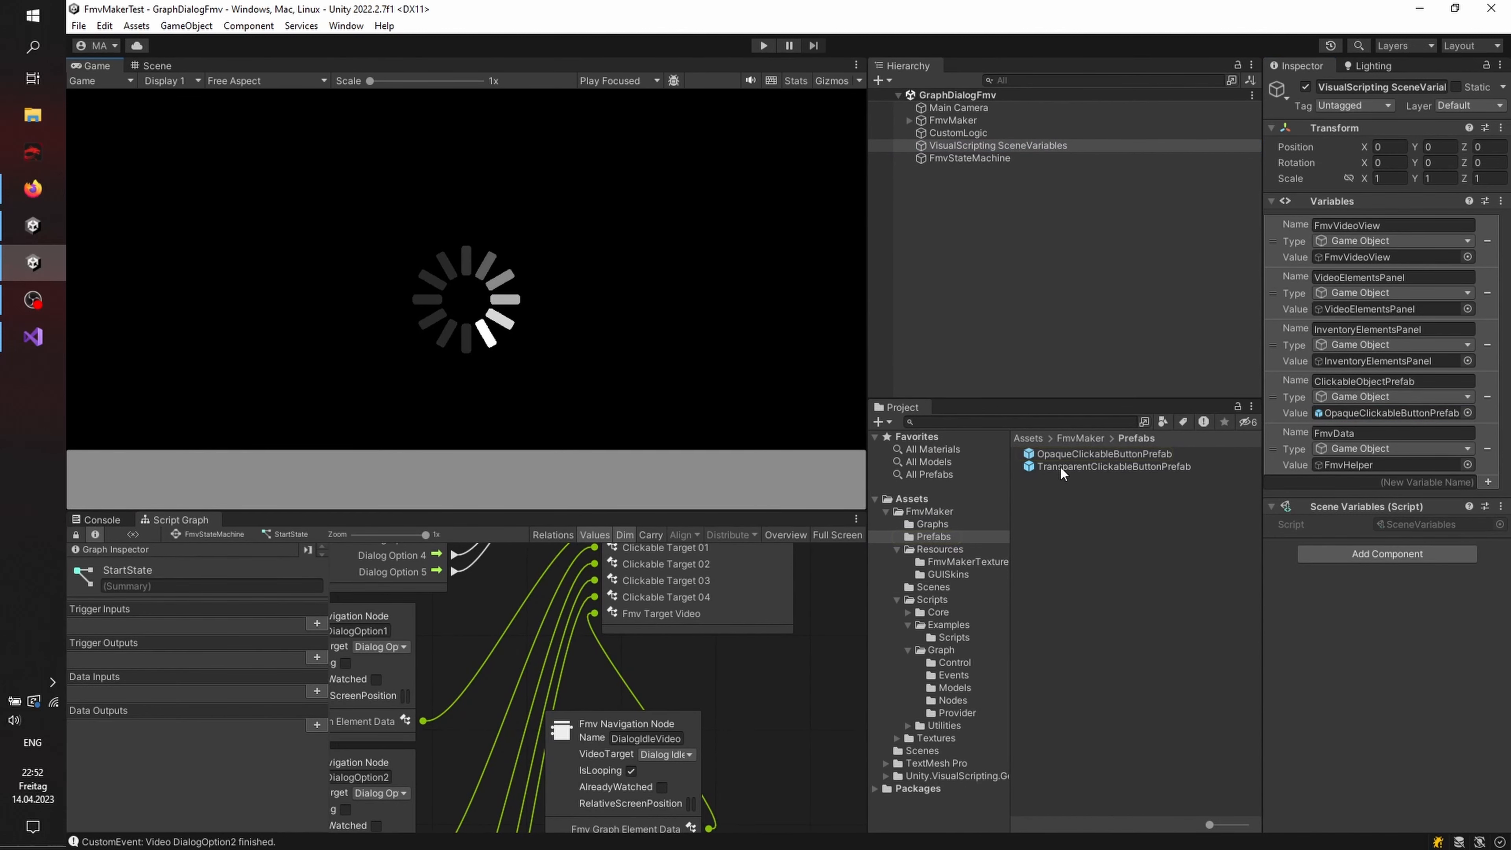